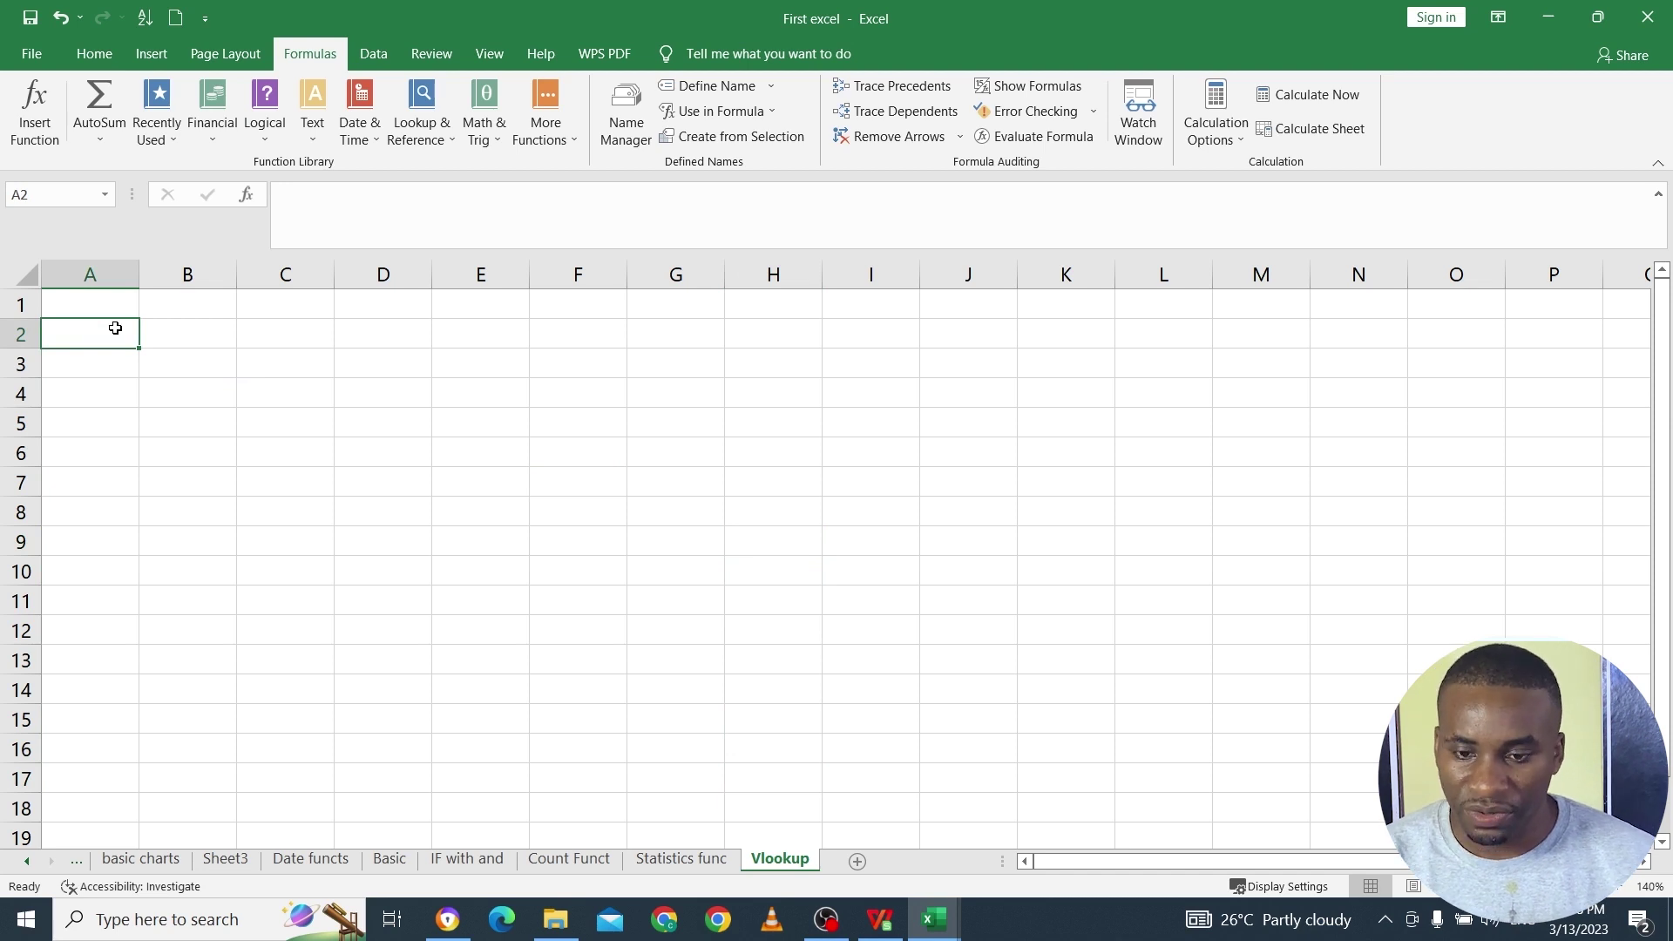
Step: Enter the title "Staff Table" in cell A1 and autofit column A to its text
left_click(106, 313)
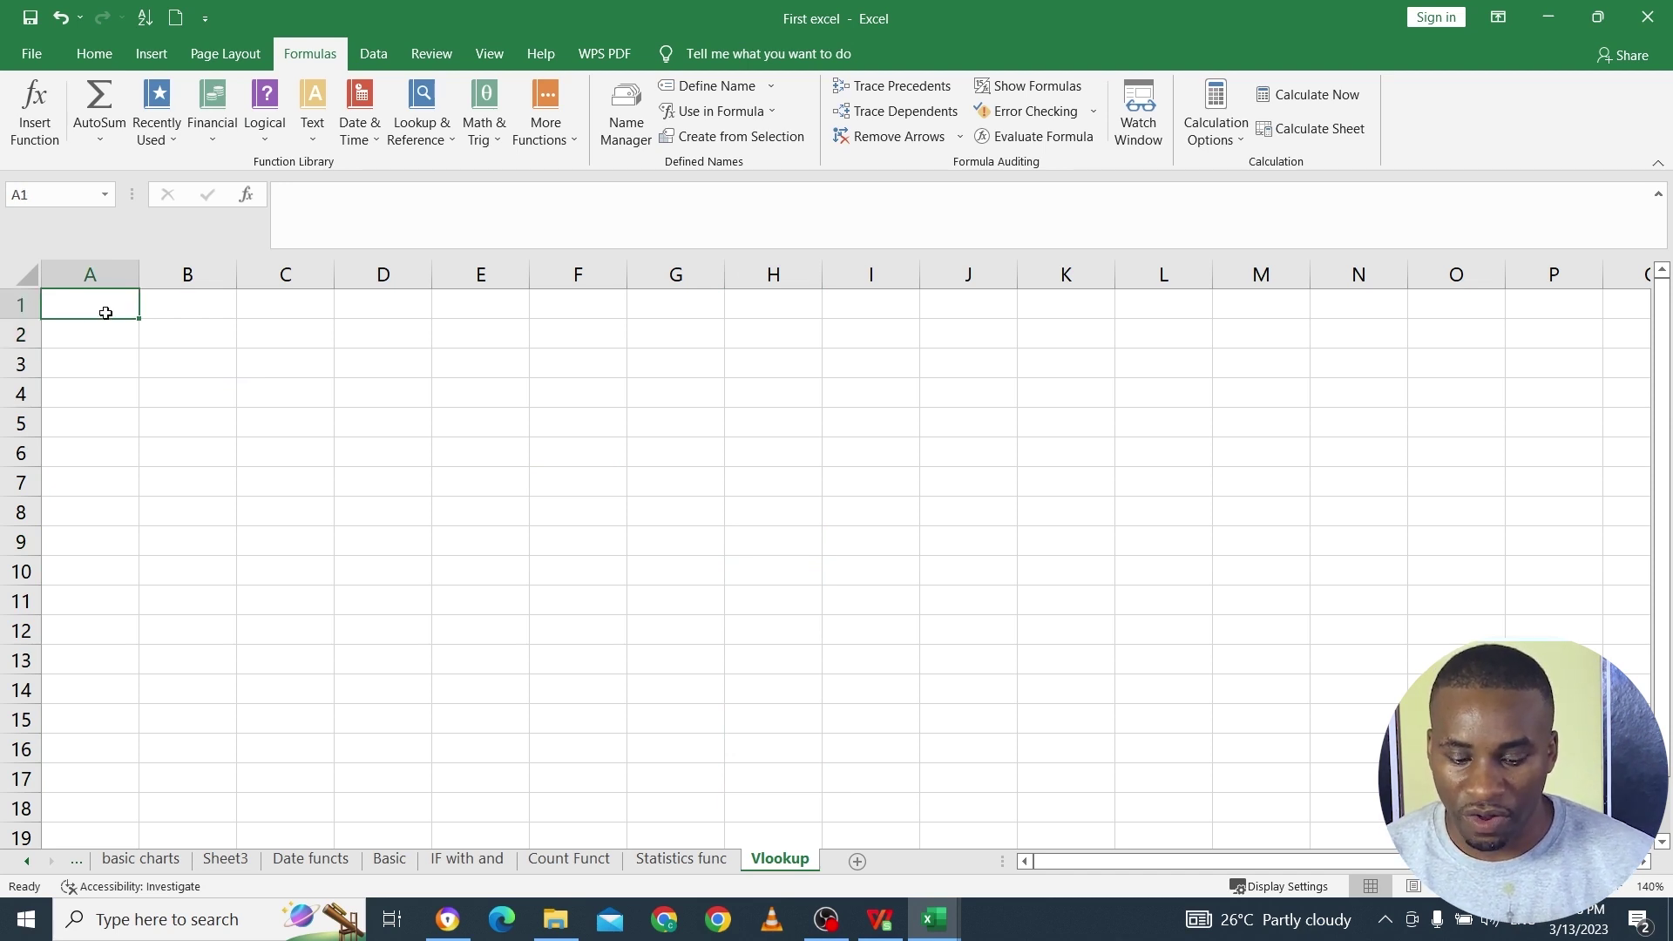
type("Staaff")
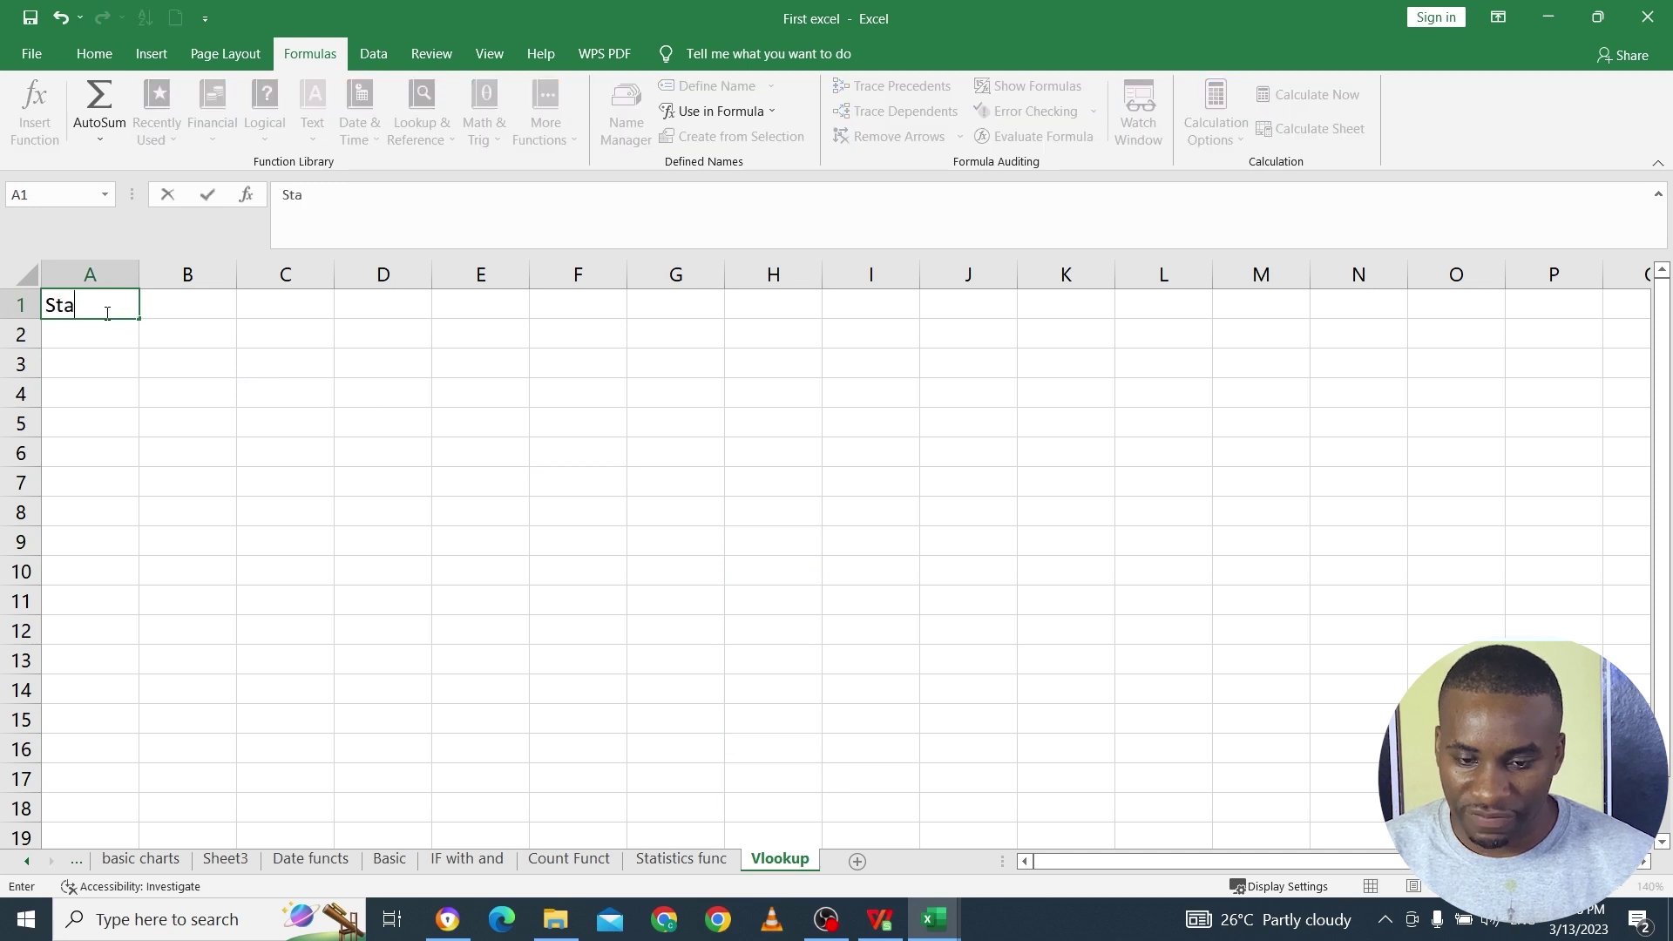
key("BackSpace")
key("BackSpace")
key("BackSpace")
key("BackSpace")
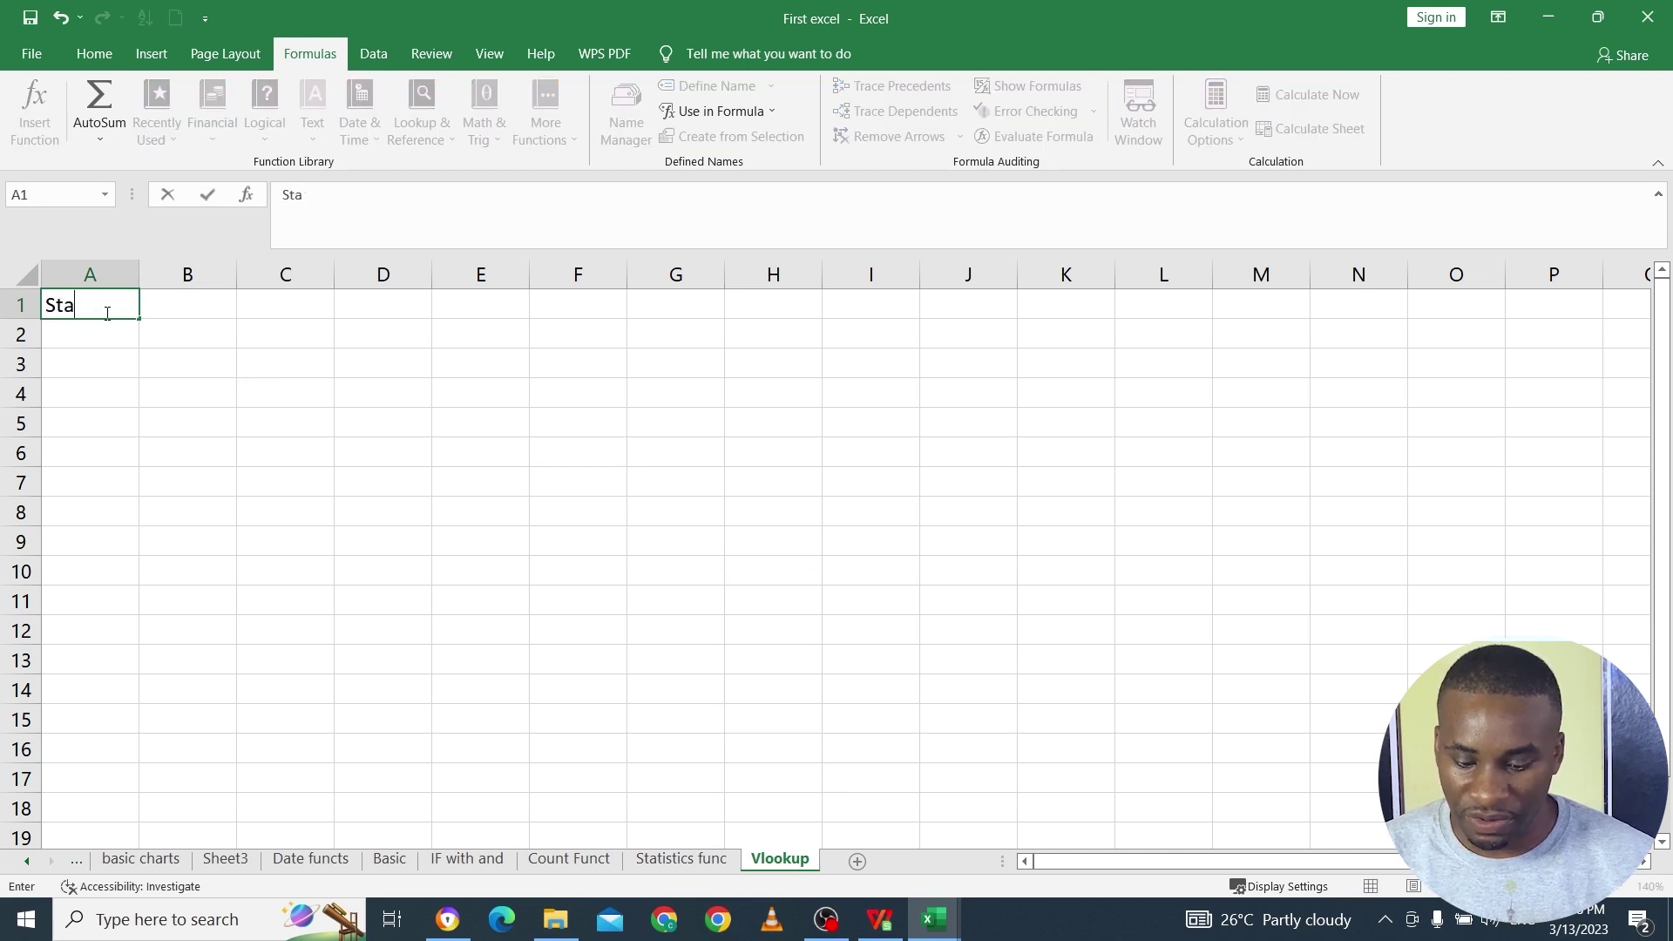
type("ff Table")
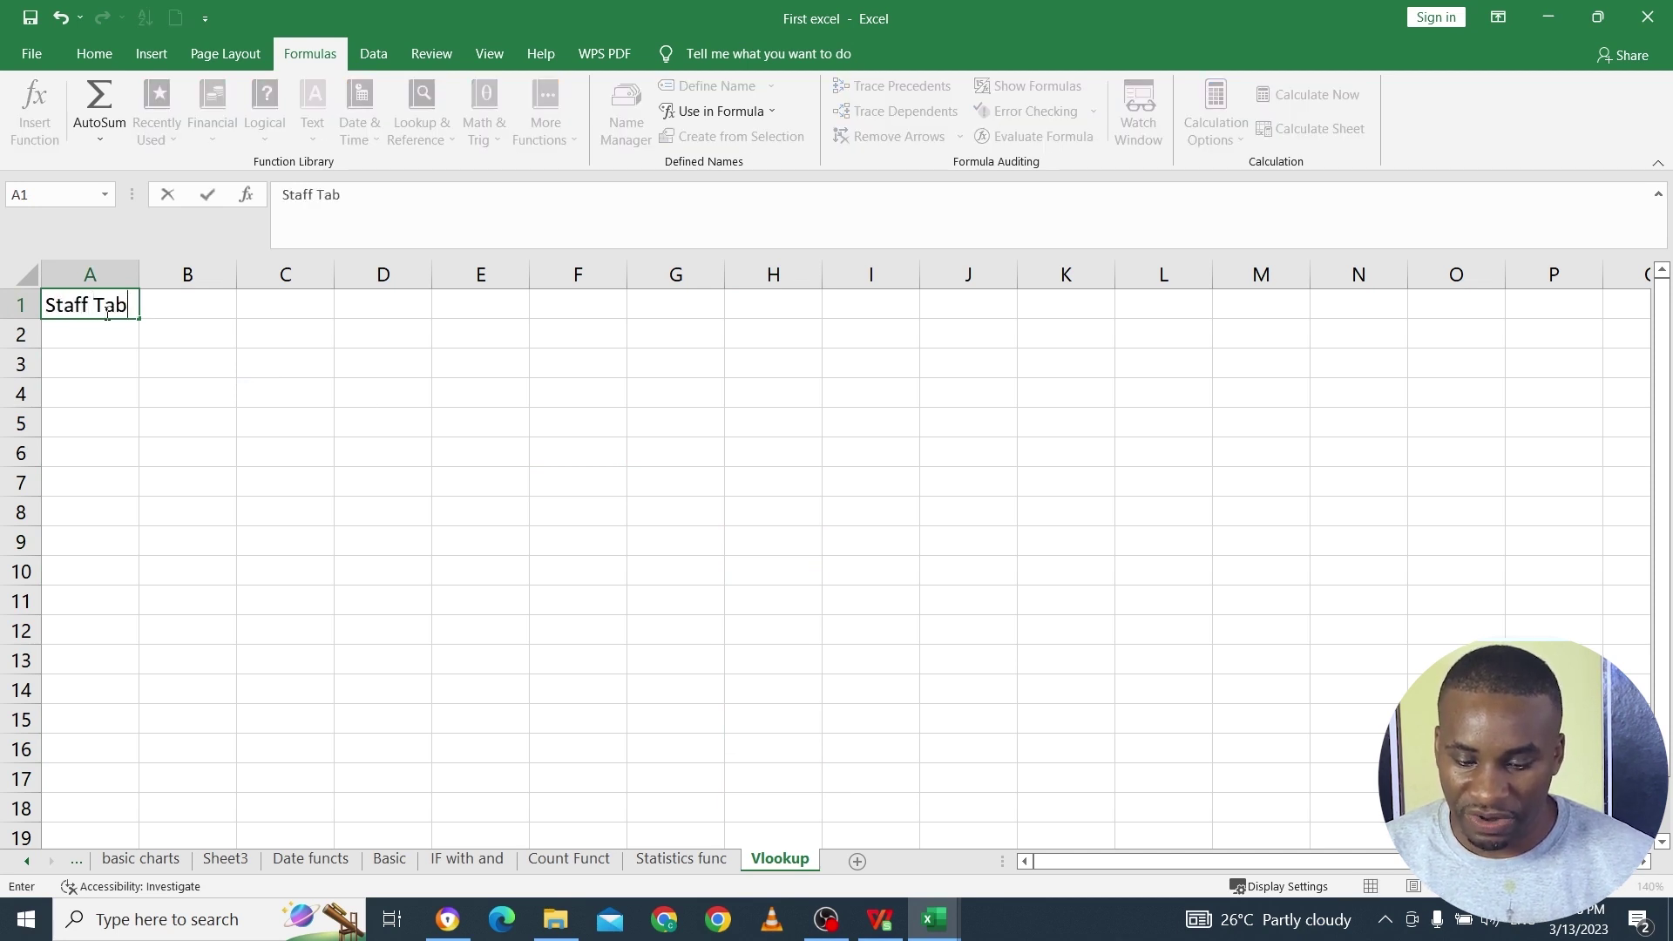
left_click(187, 376)
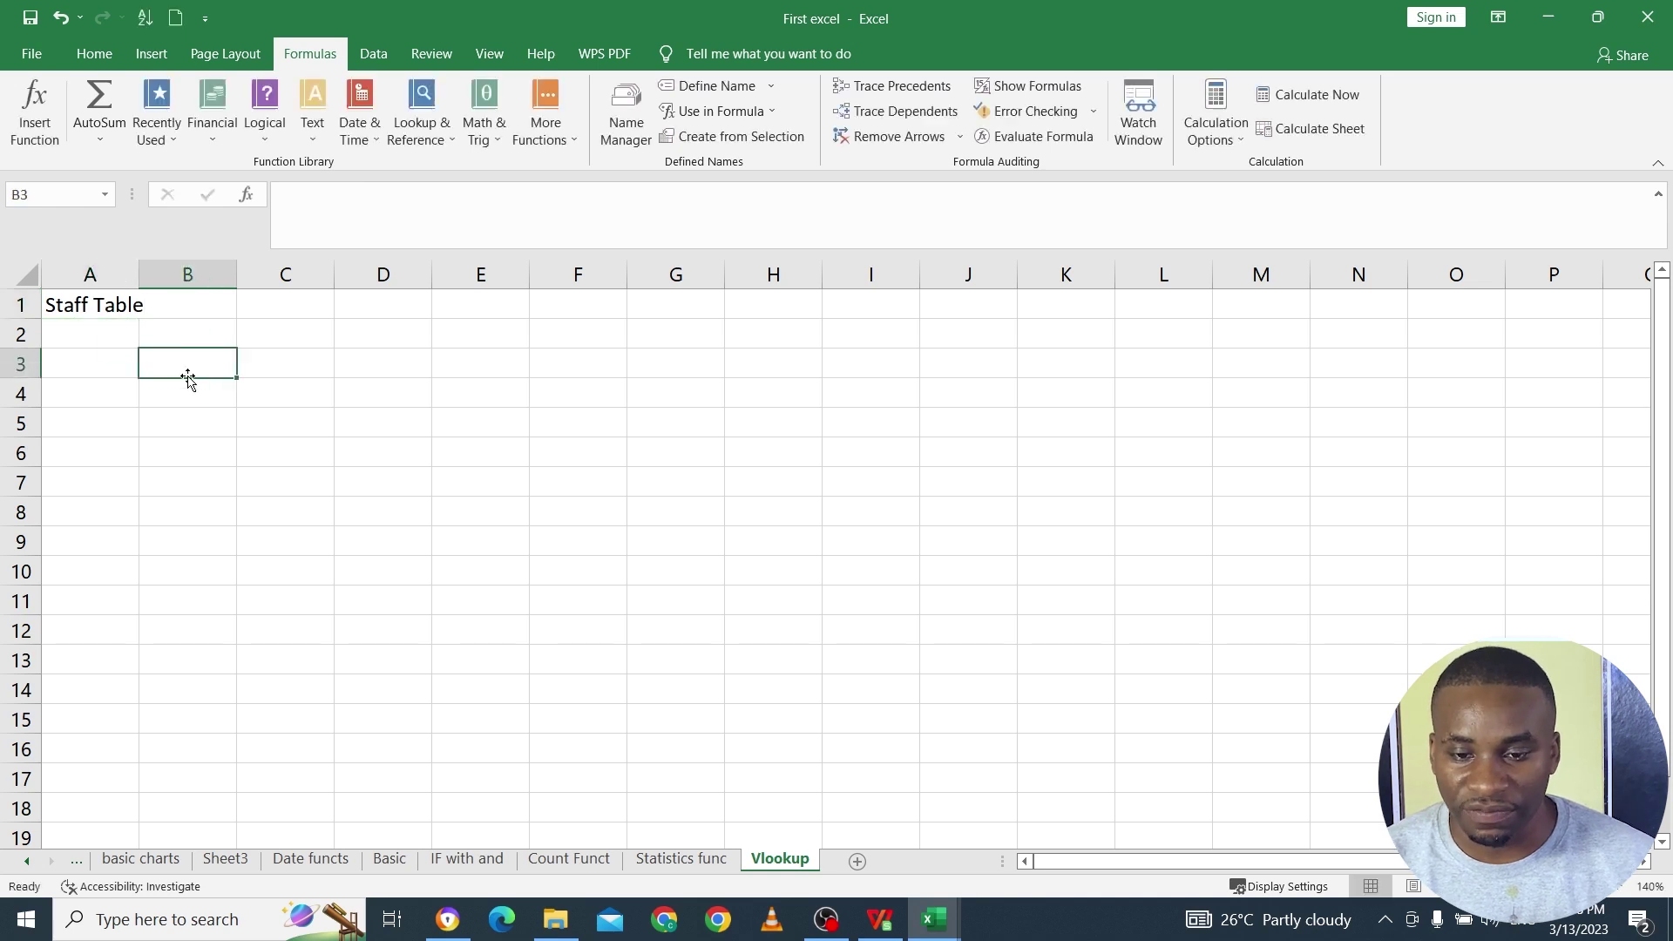
double_click(139, 276)
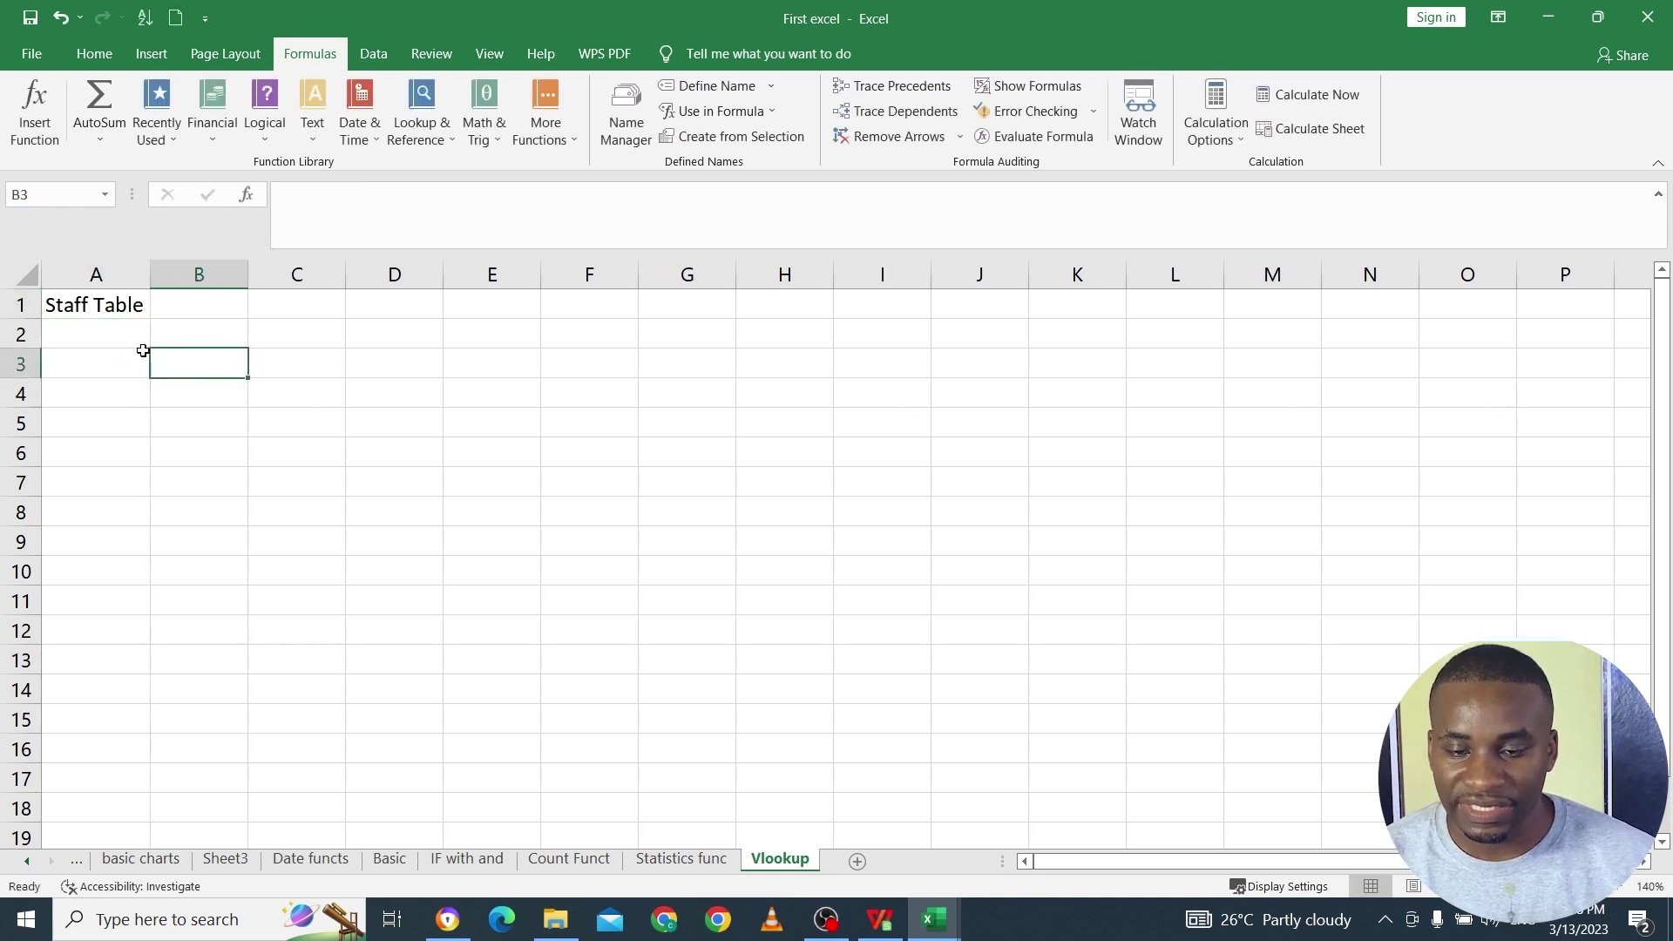
left_click(116, 304)
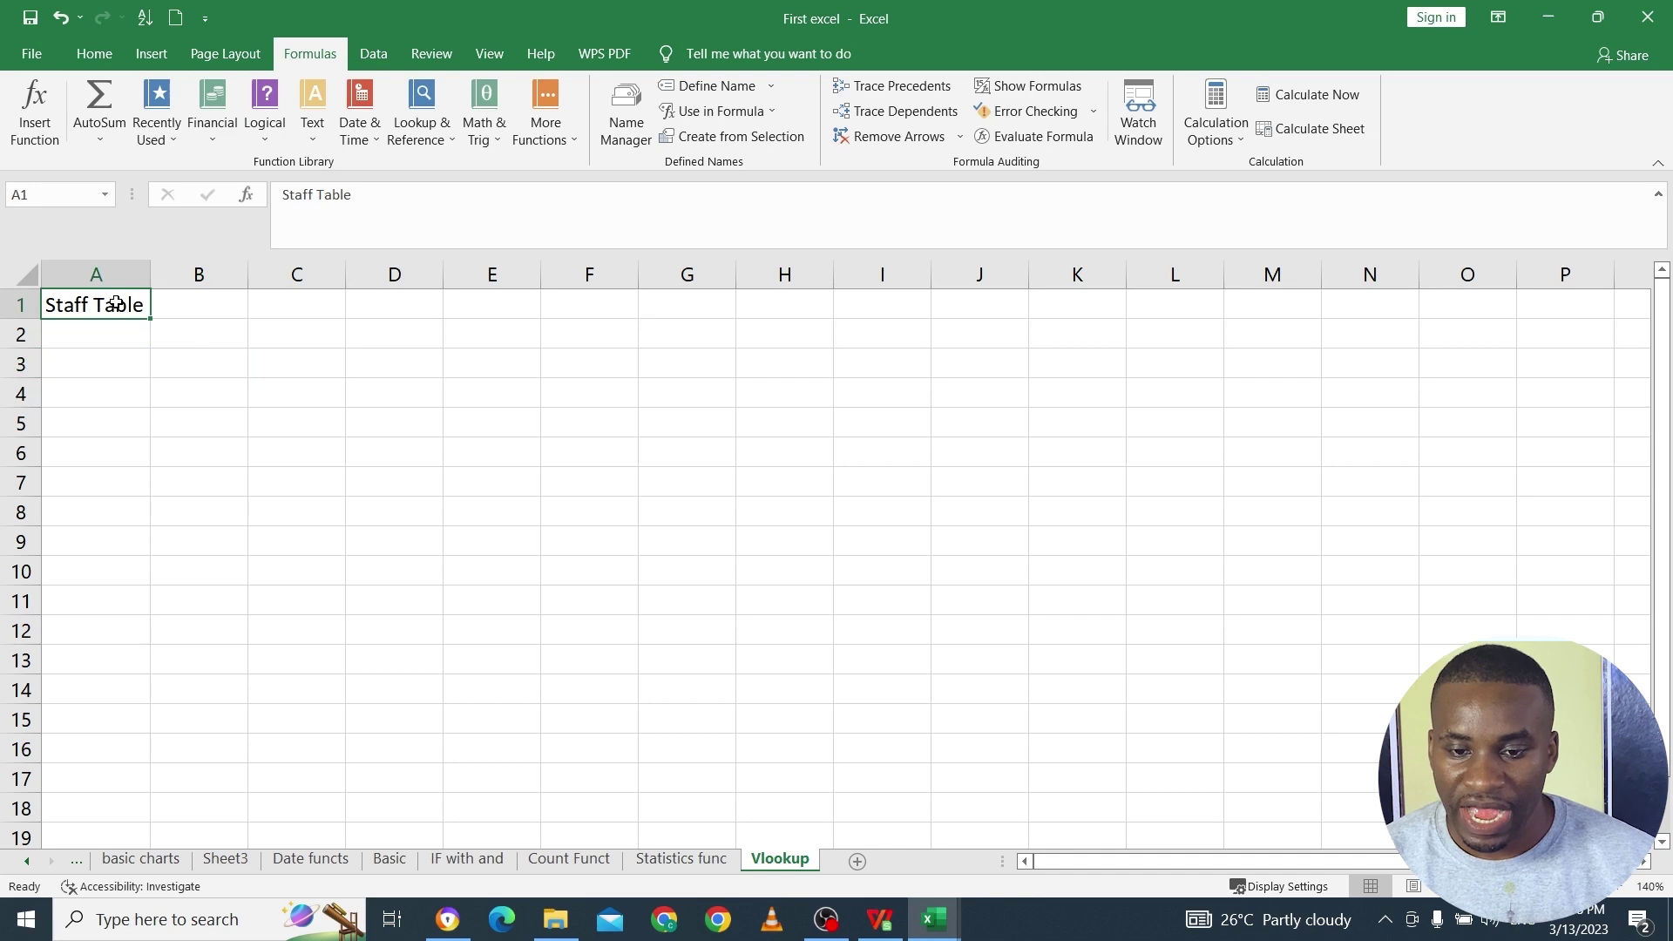
Step: Enter the column headers "Matricule" in cell A2 and "Name" in cell B2
left_click(129, 333)
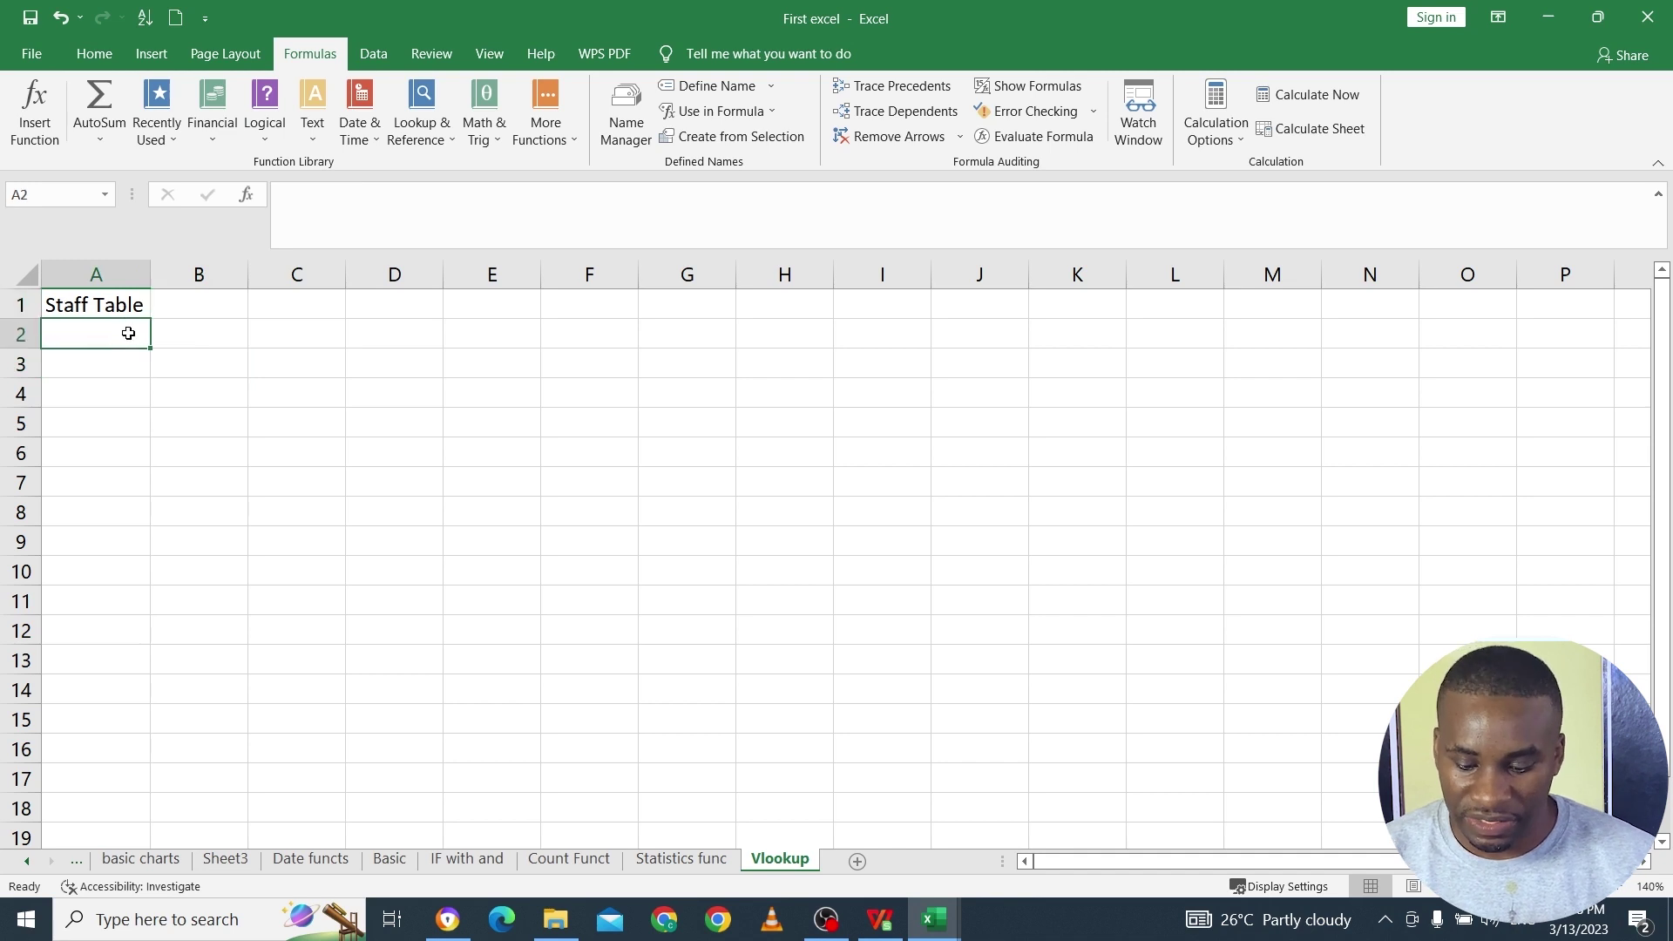
type("matr")
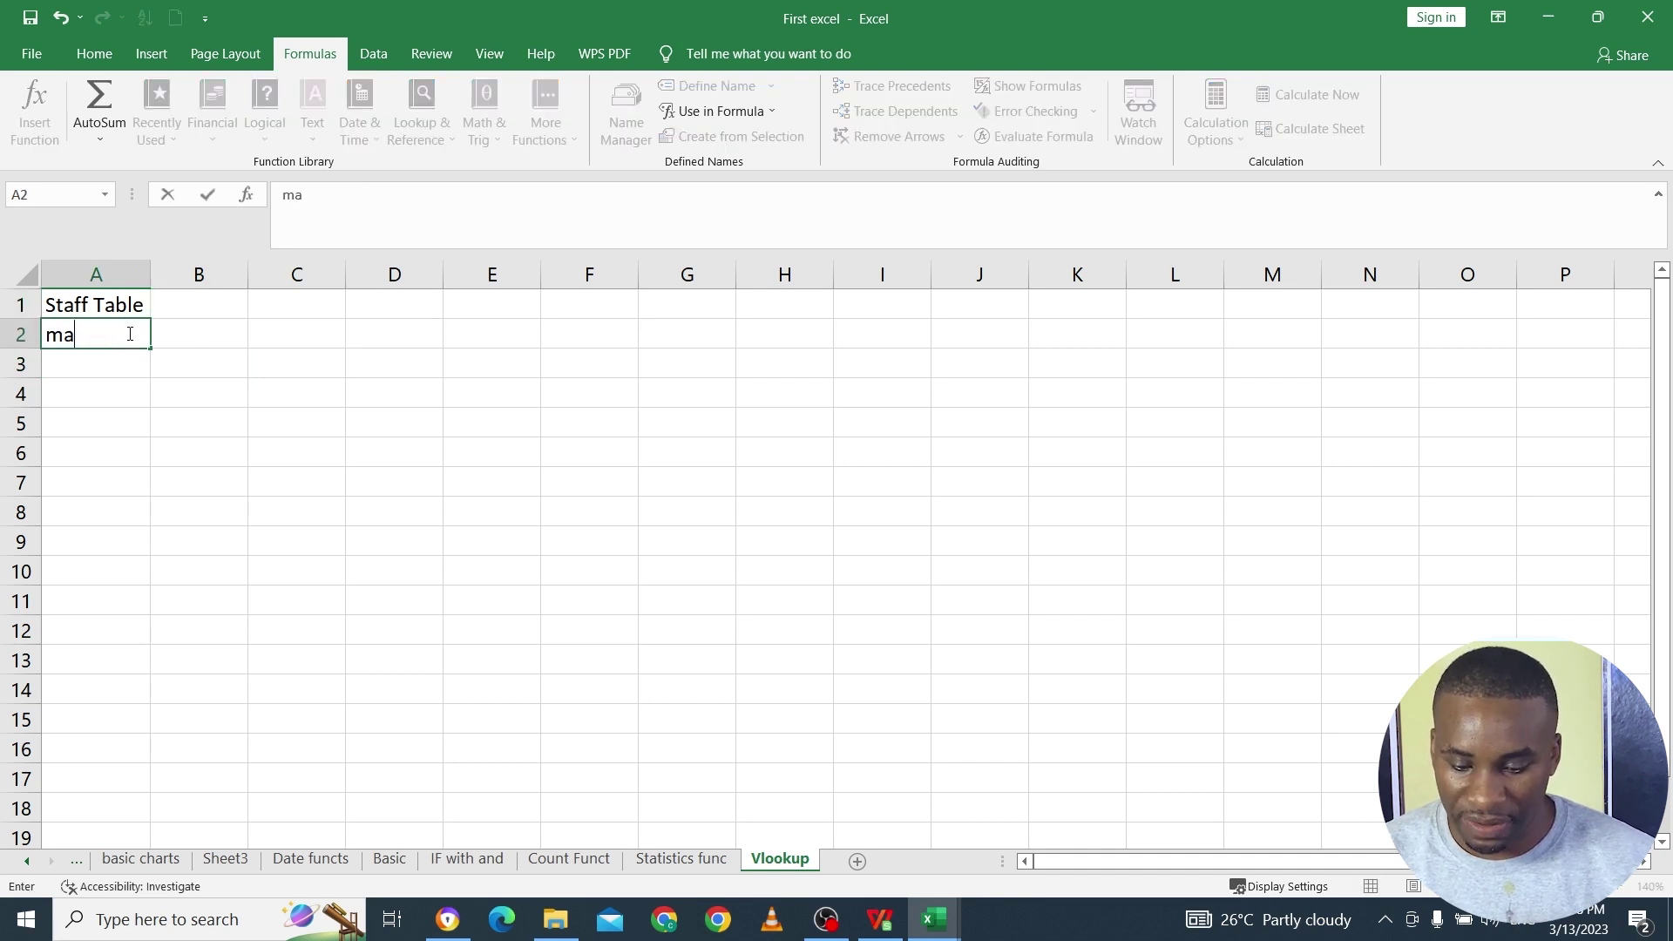
key("BackSpace")
key("BackSpace")
key("BackSpace")
key("BackSpace")
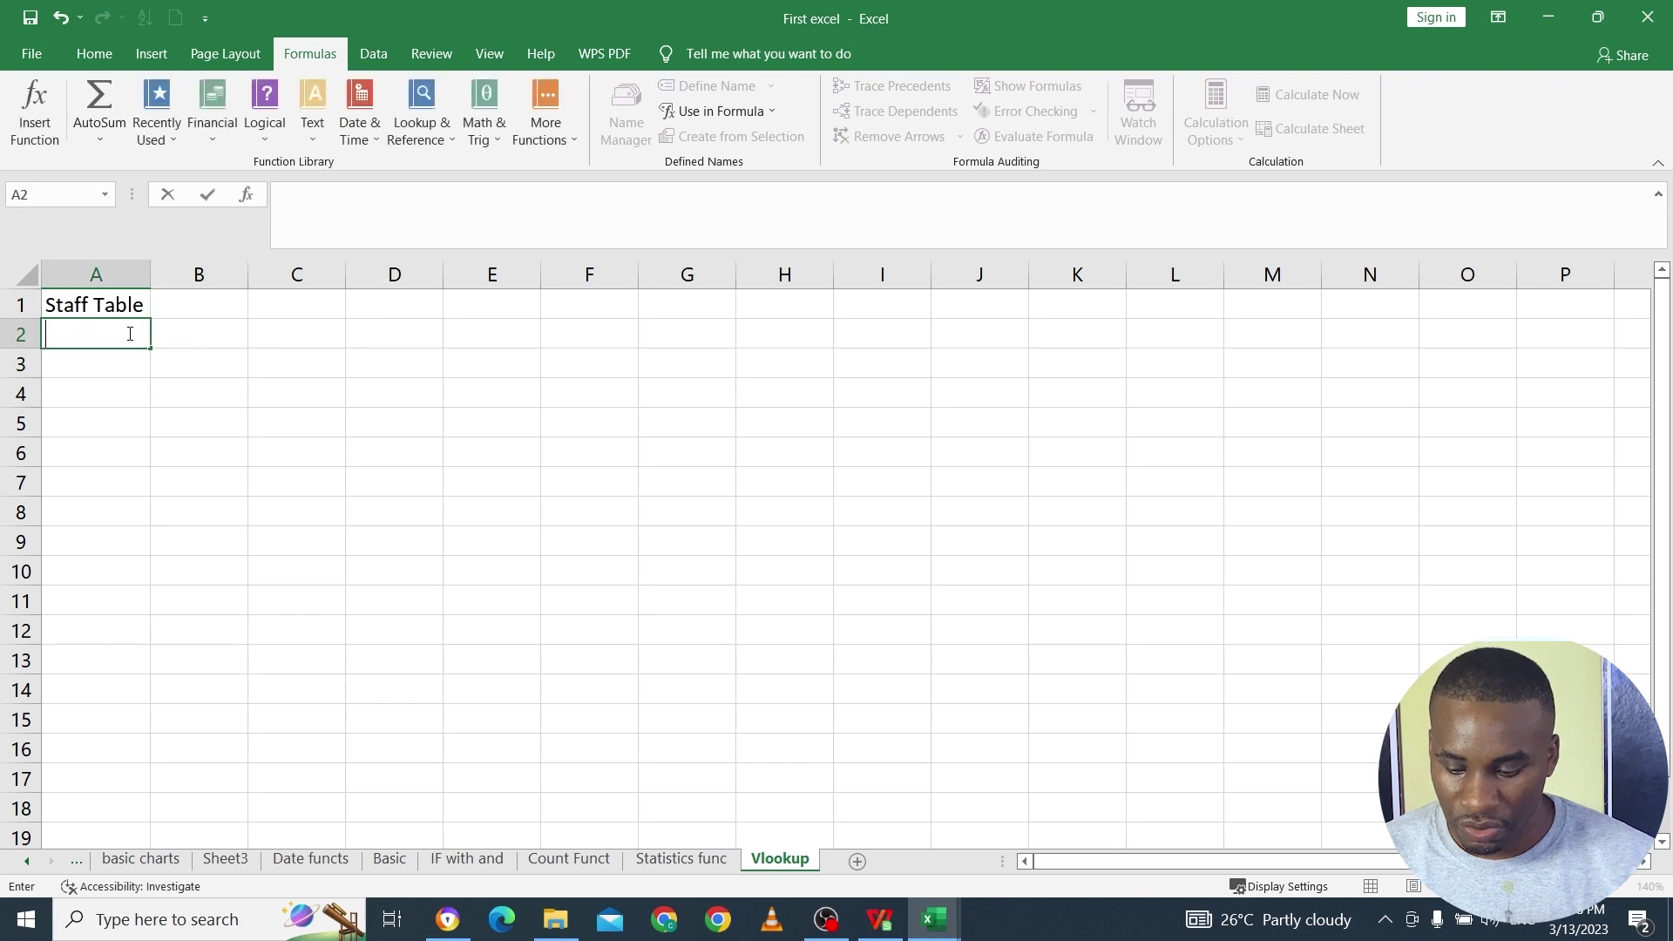
type("Matricule")
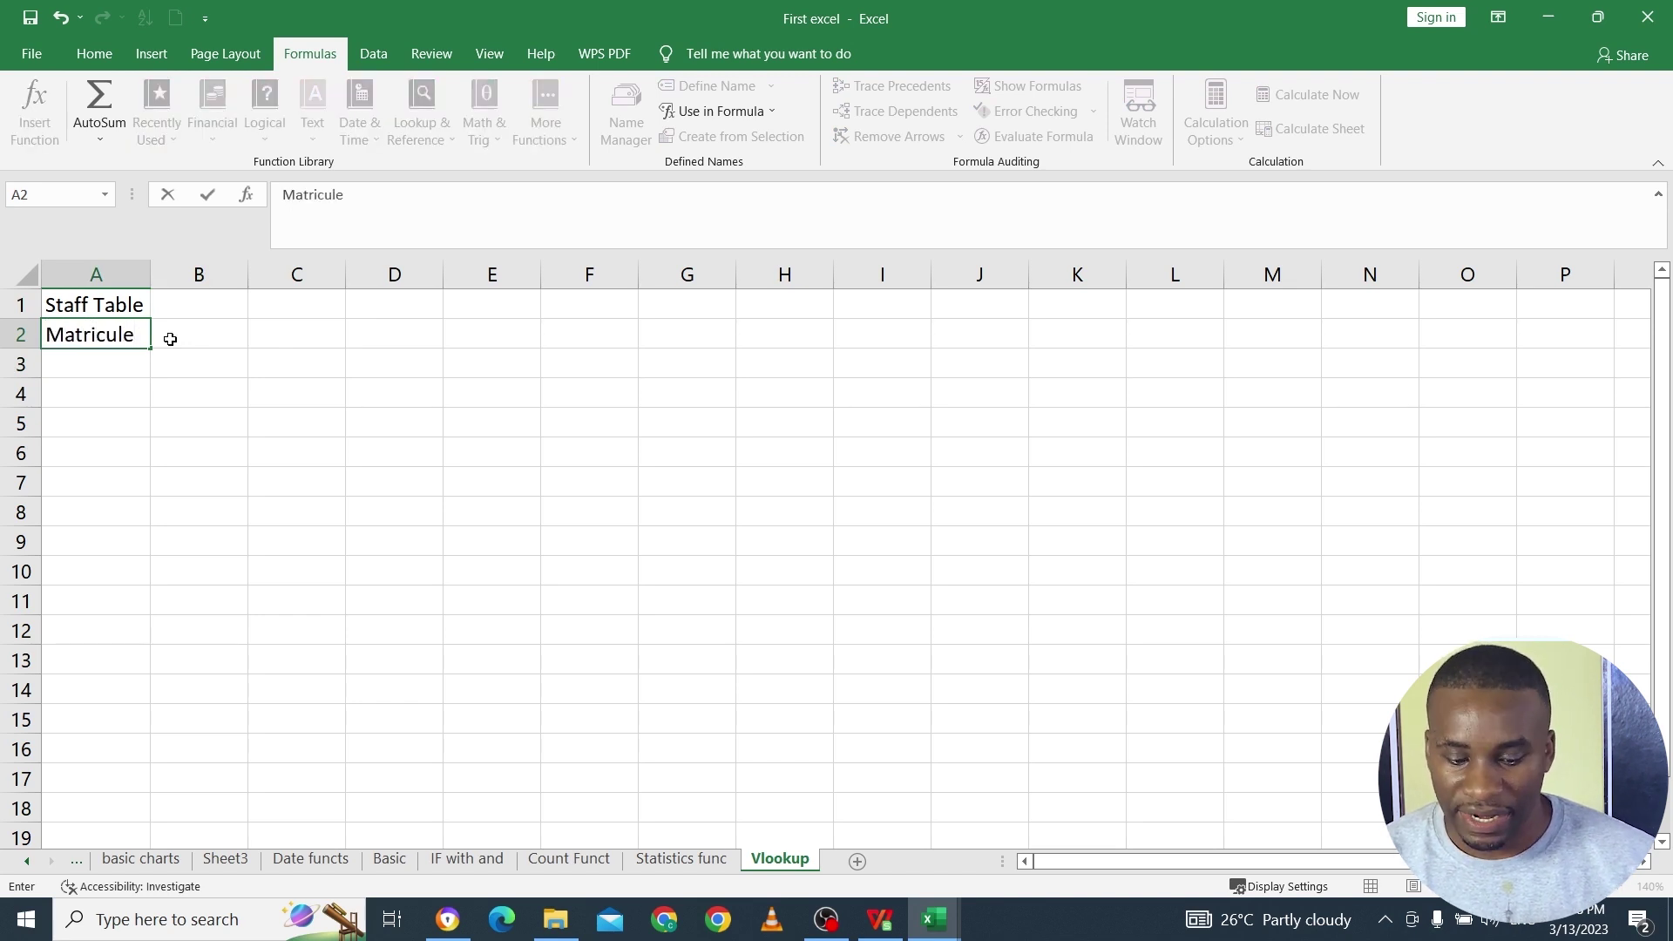
left_click(170, 339)
type("Name")
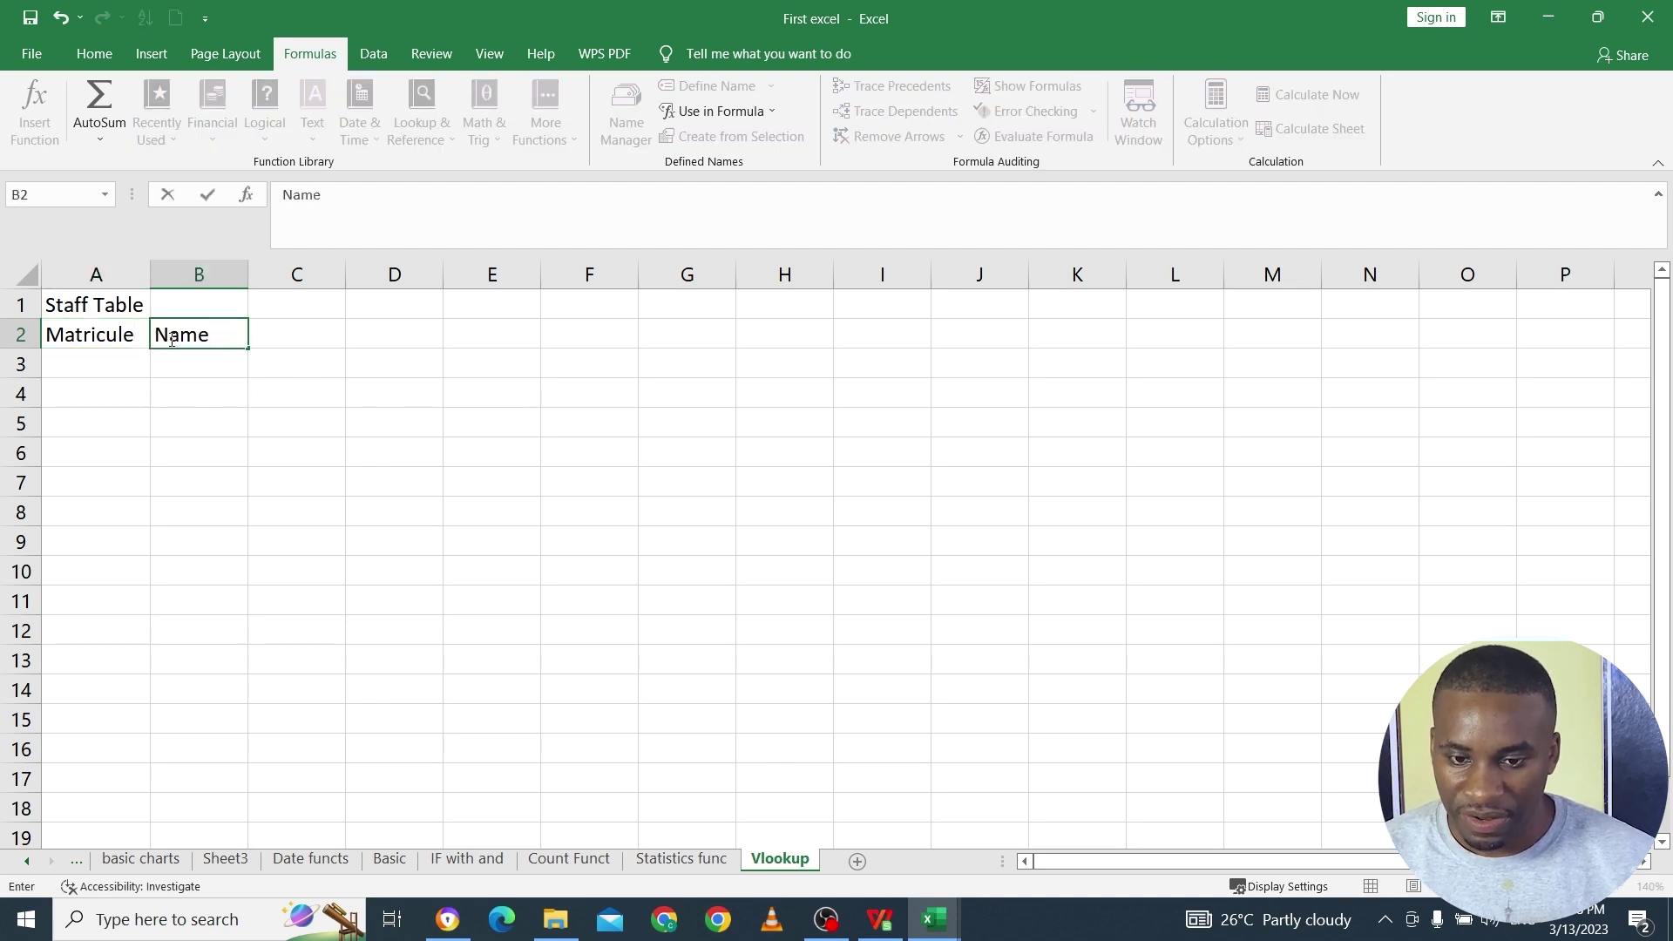
key("Tab")
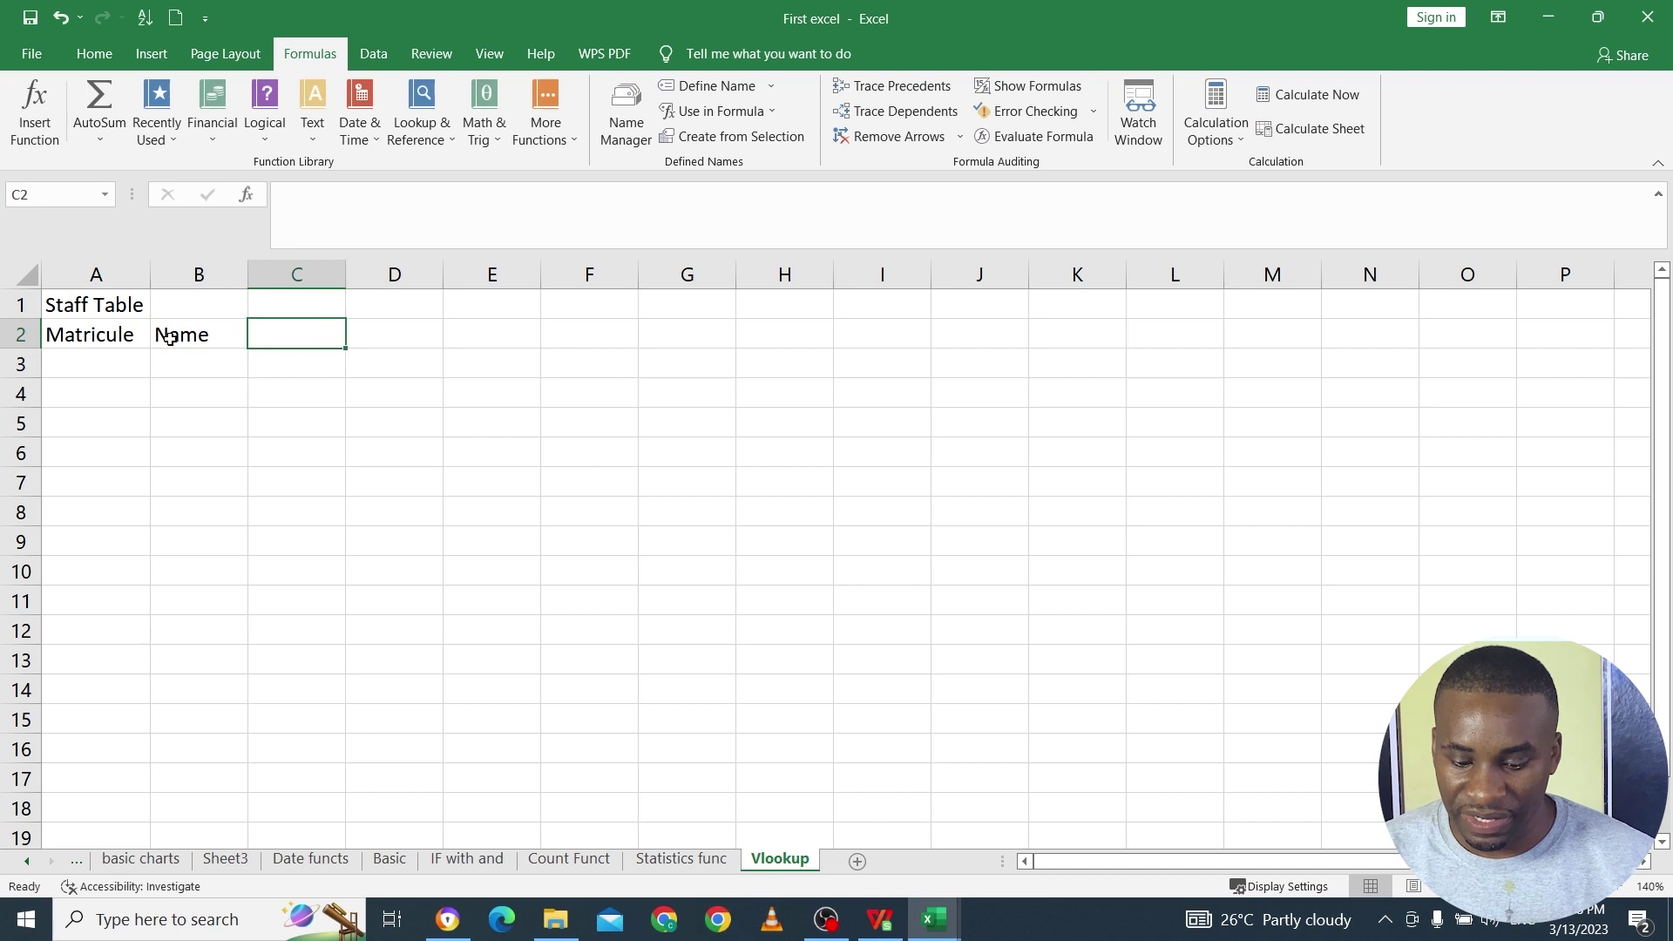
Step: Enter the column header "Start Date" in cell C2, beside the Name header
type("Date")
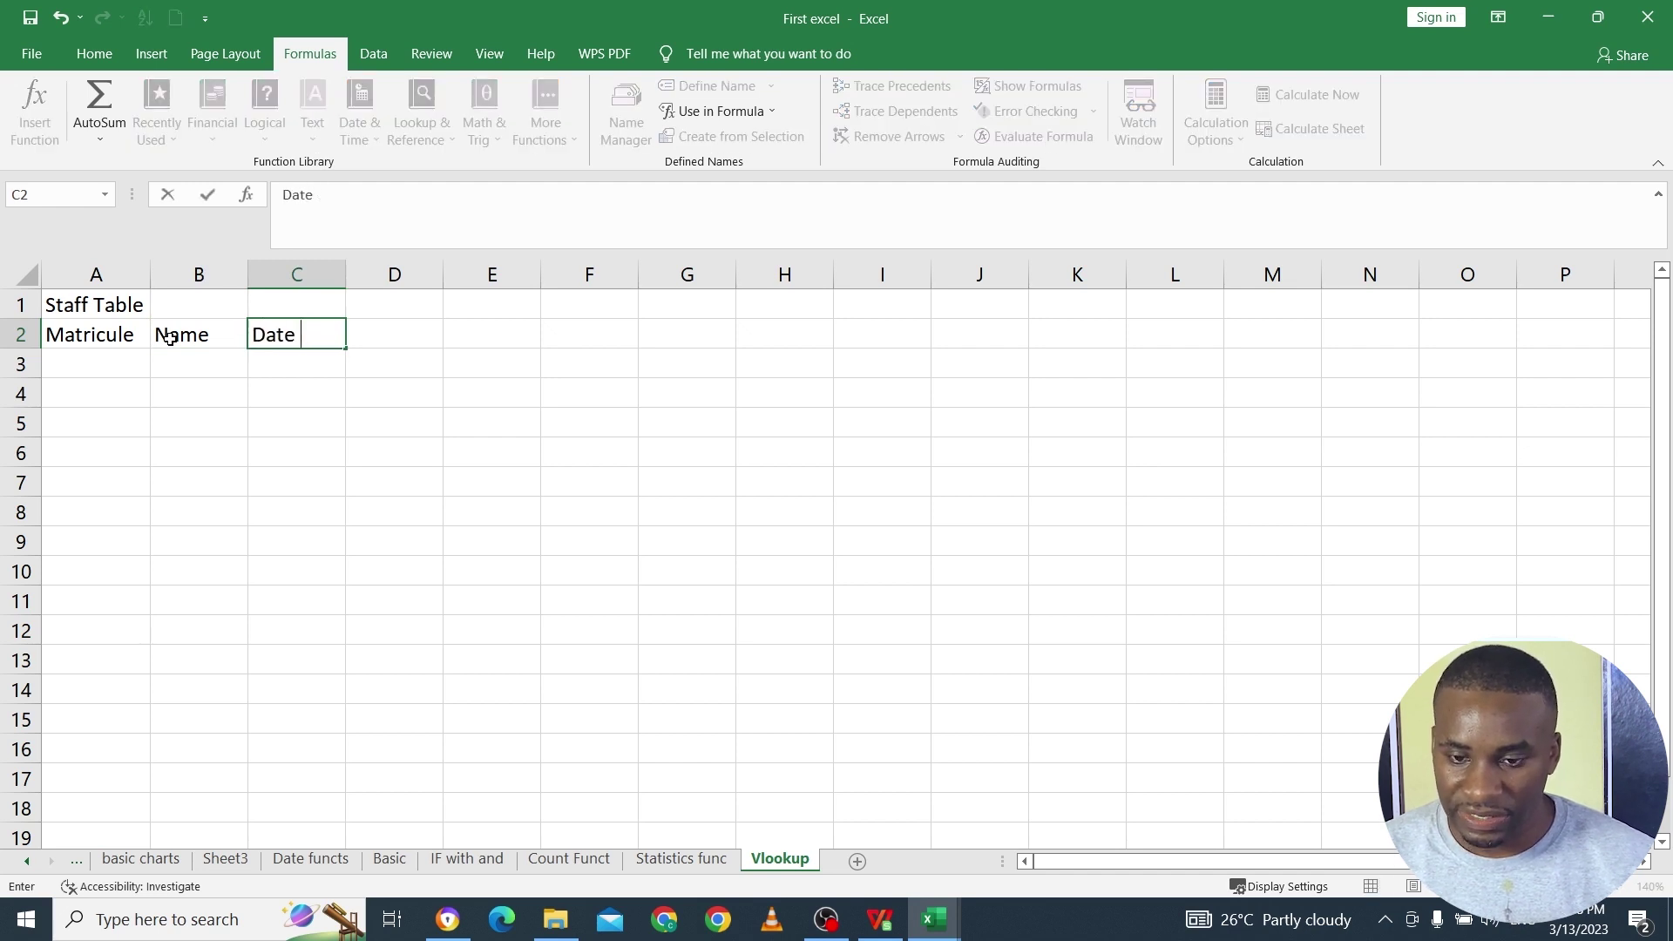
key("BackSpace")
key("BackSpace")
key("BackSpace")
key("BackSpace")
key("BackSpace")
type("Star")
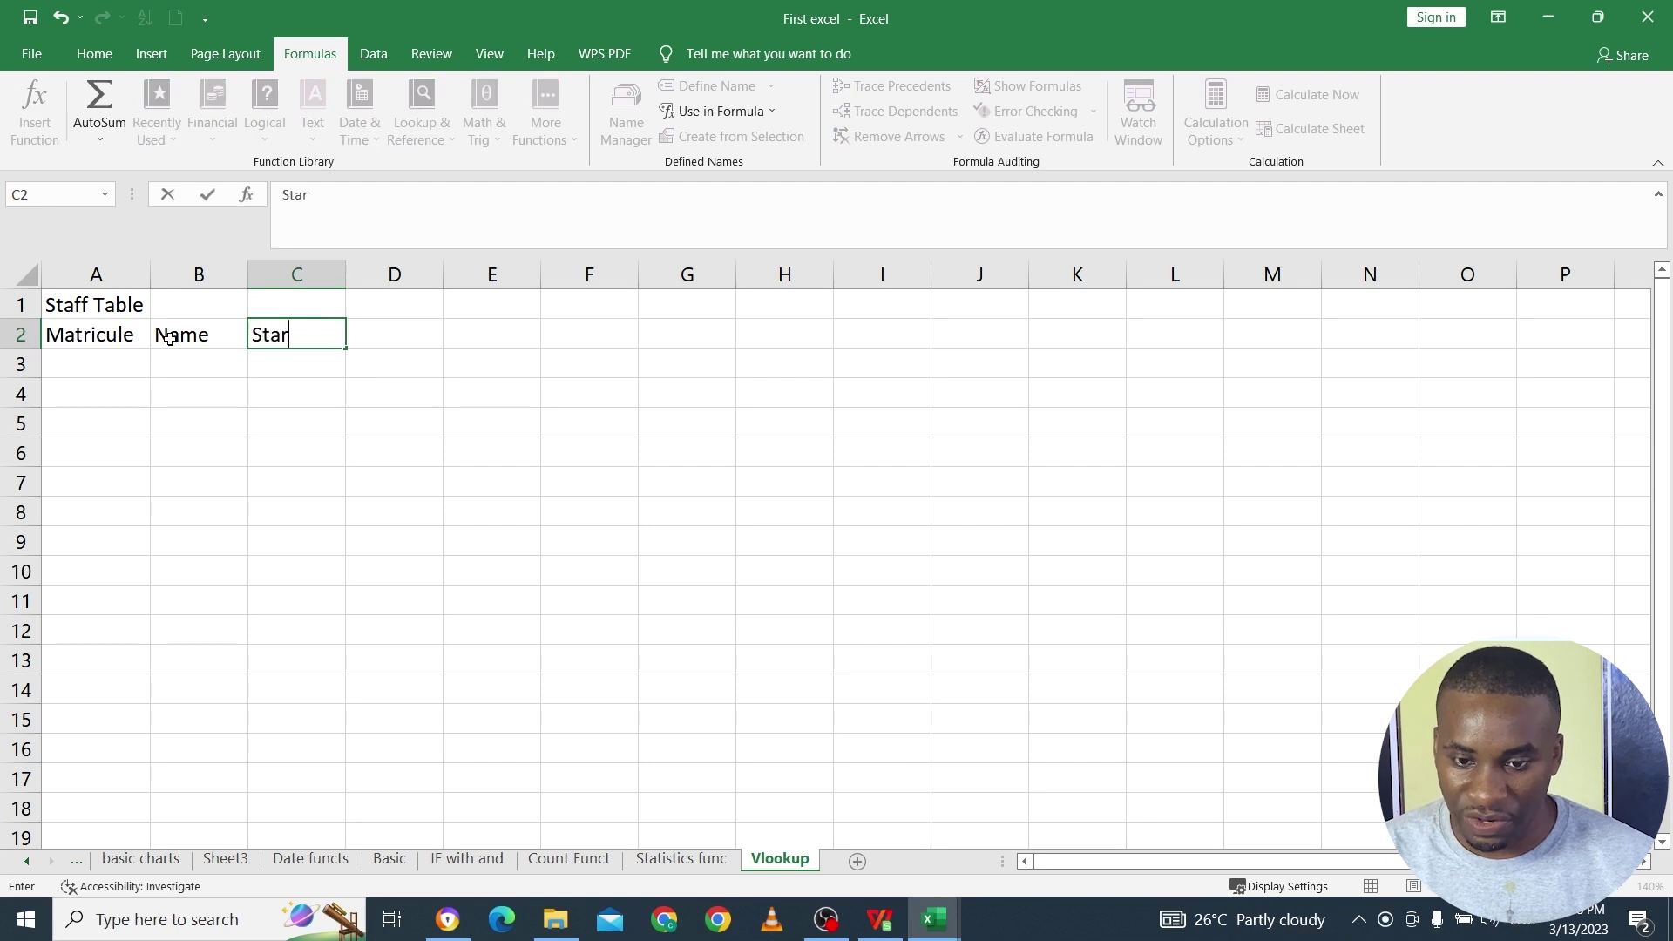
type("t F")
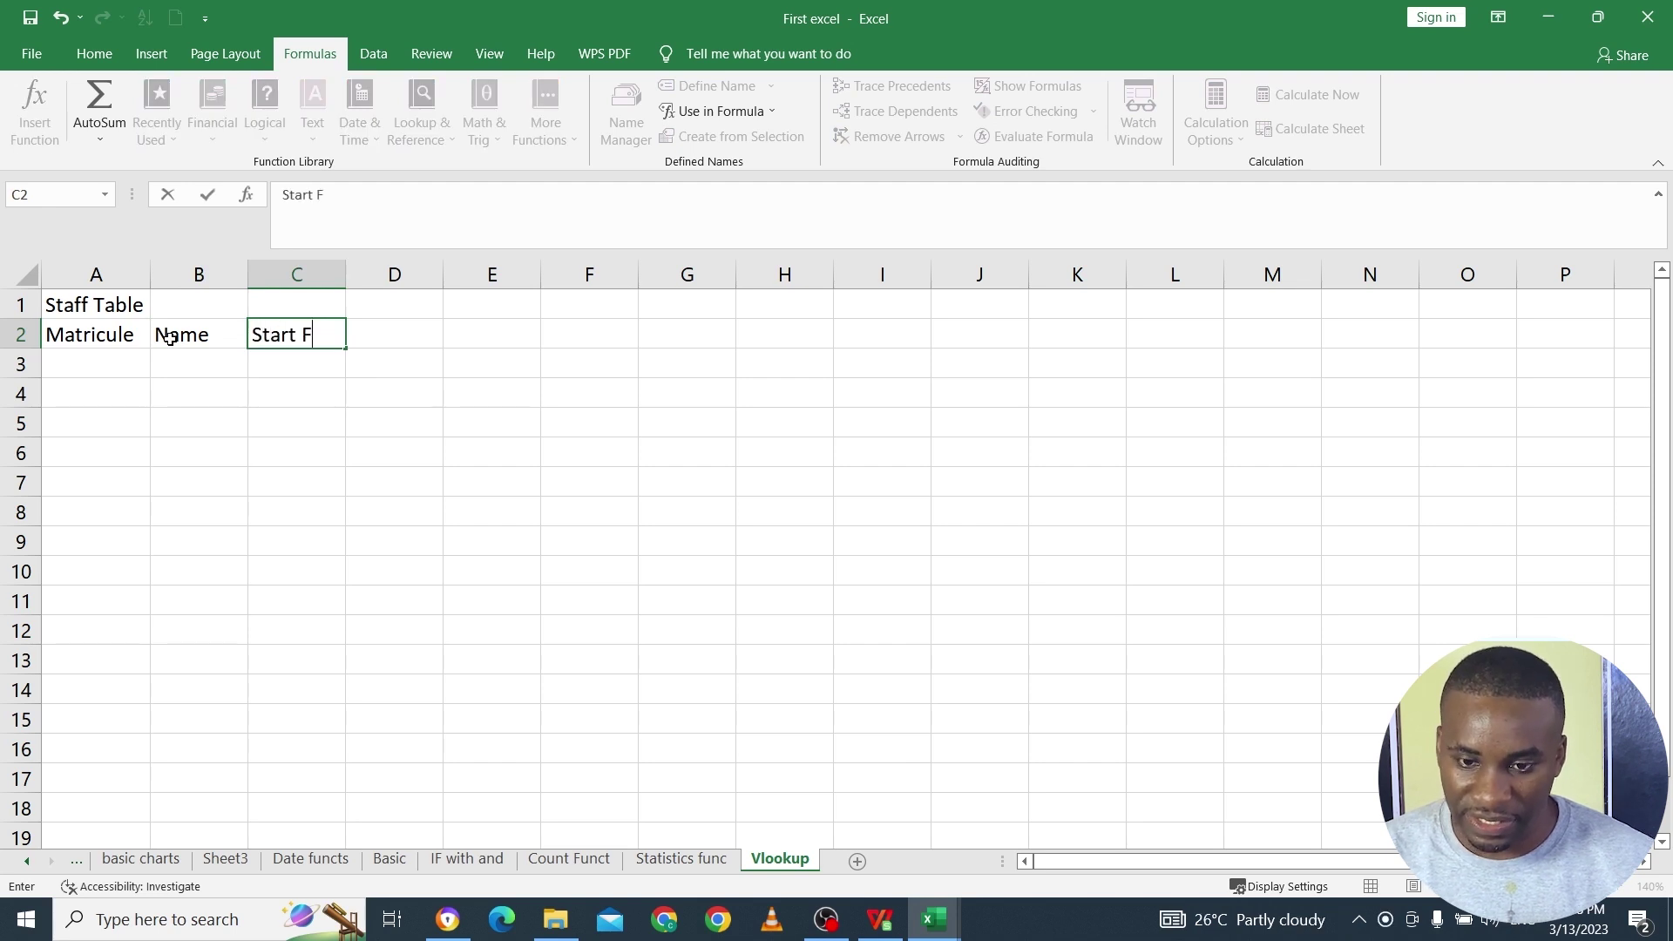
key("BackSpace")
type("Date")
key("Tab")
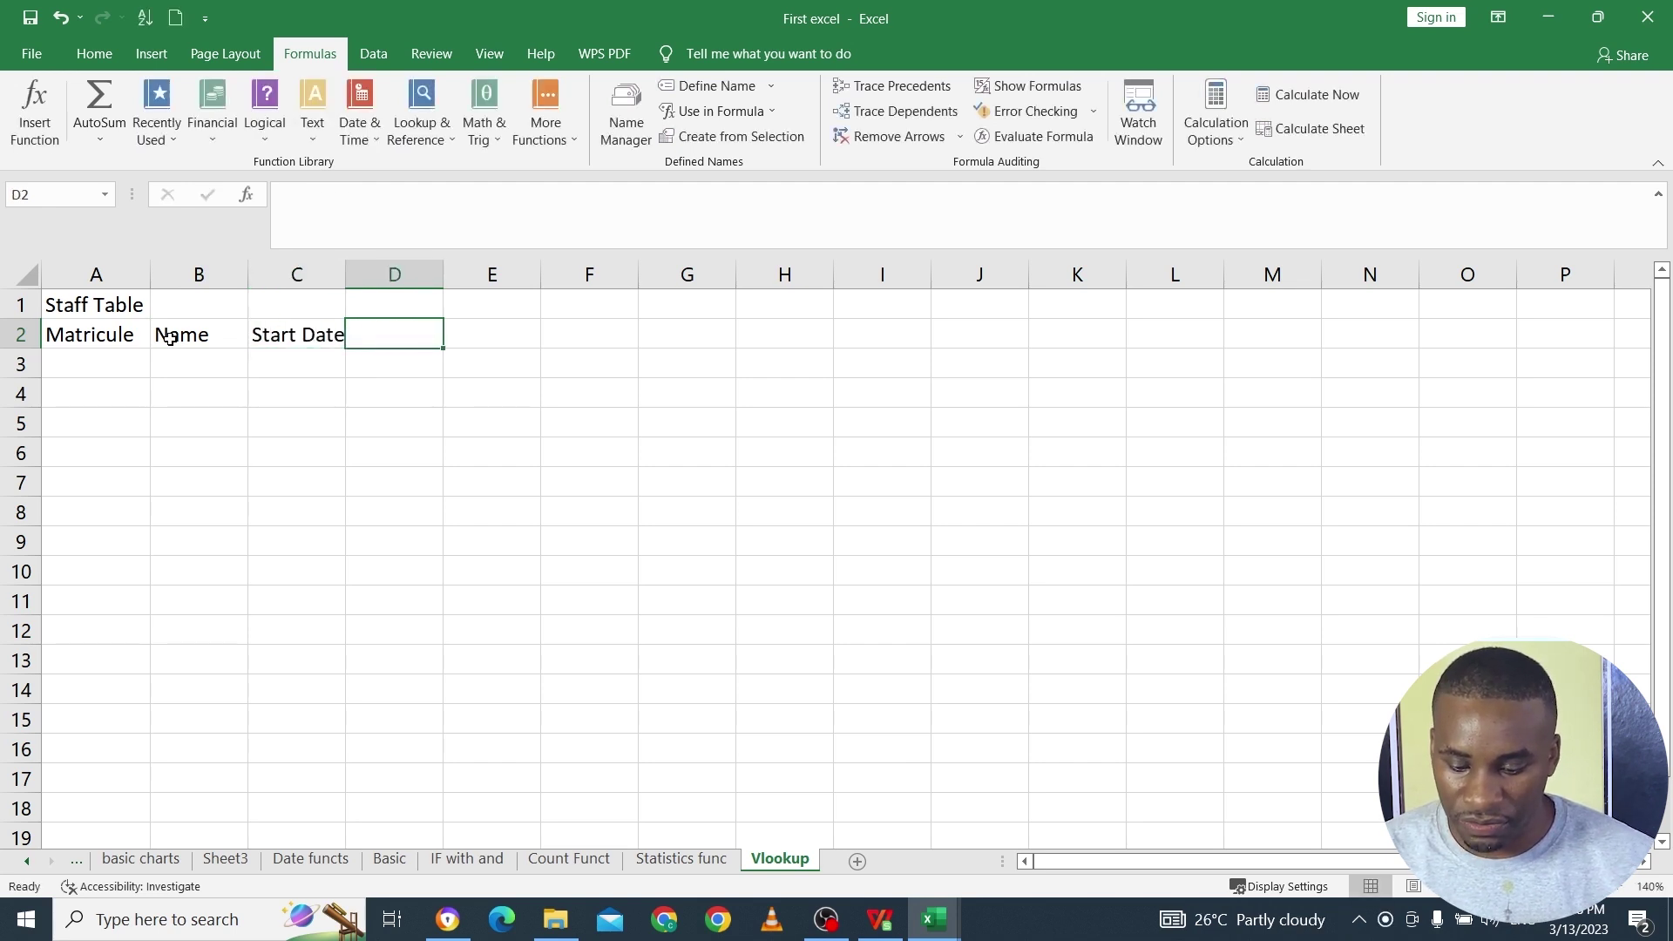
Step: Enter the column headers "Town" in cell D2 and "job title" in cell E2
type("Town")
key("Tab")
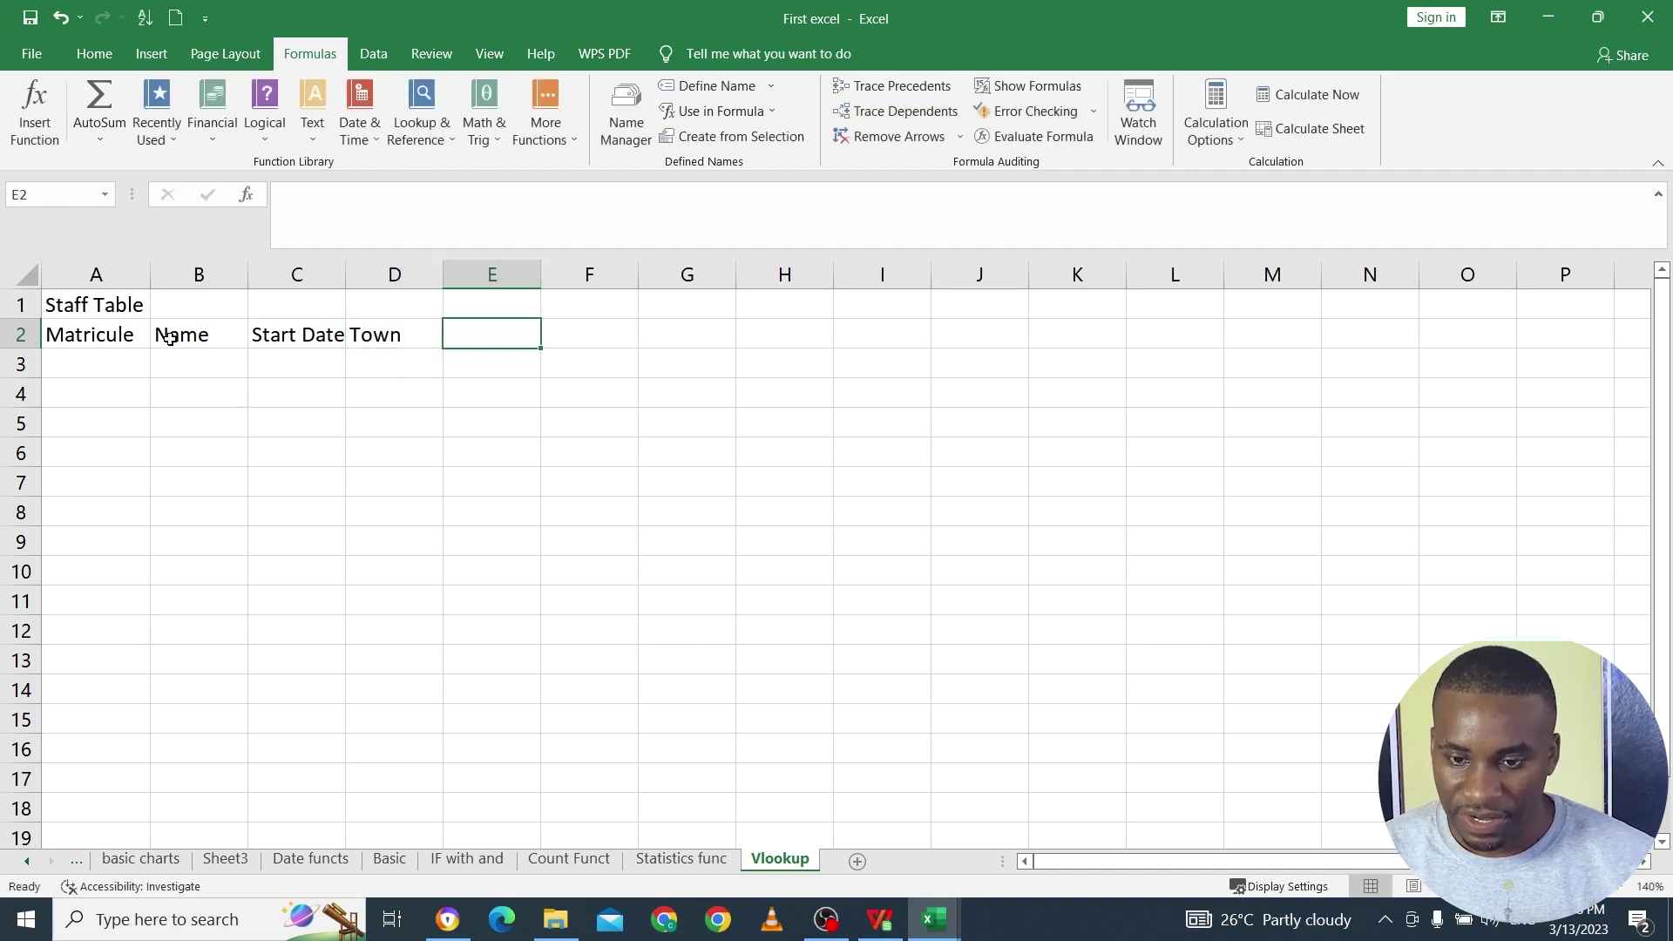
type("C")
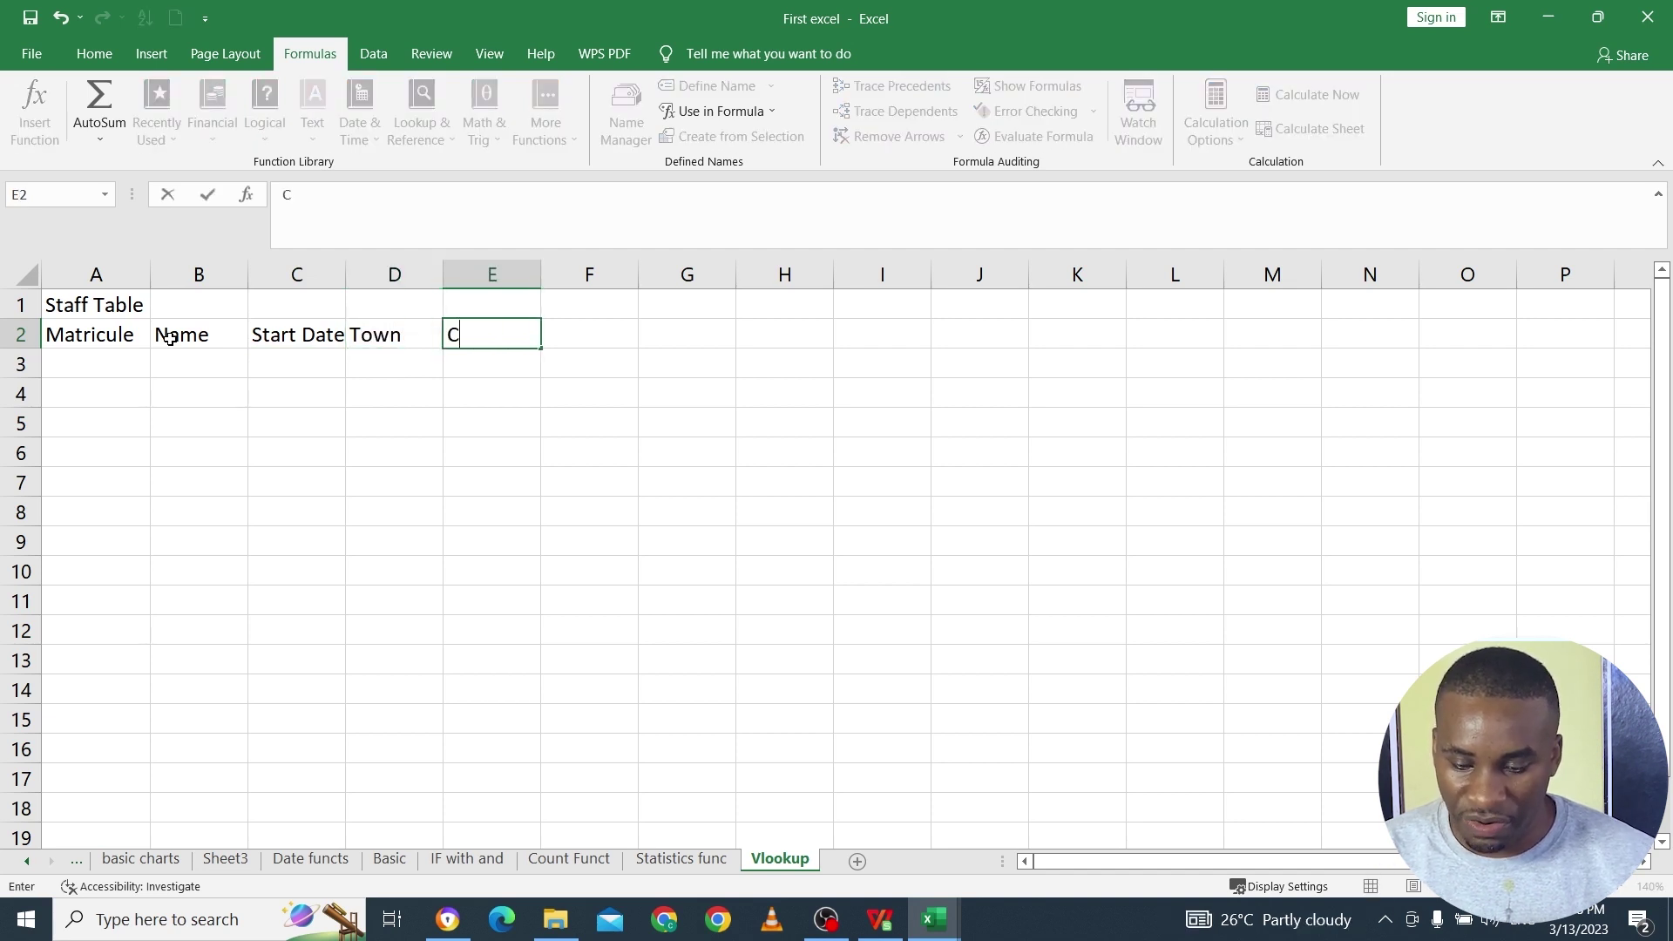
key("BackSpace")
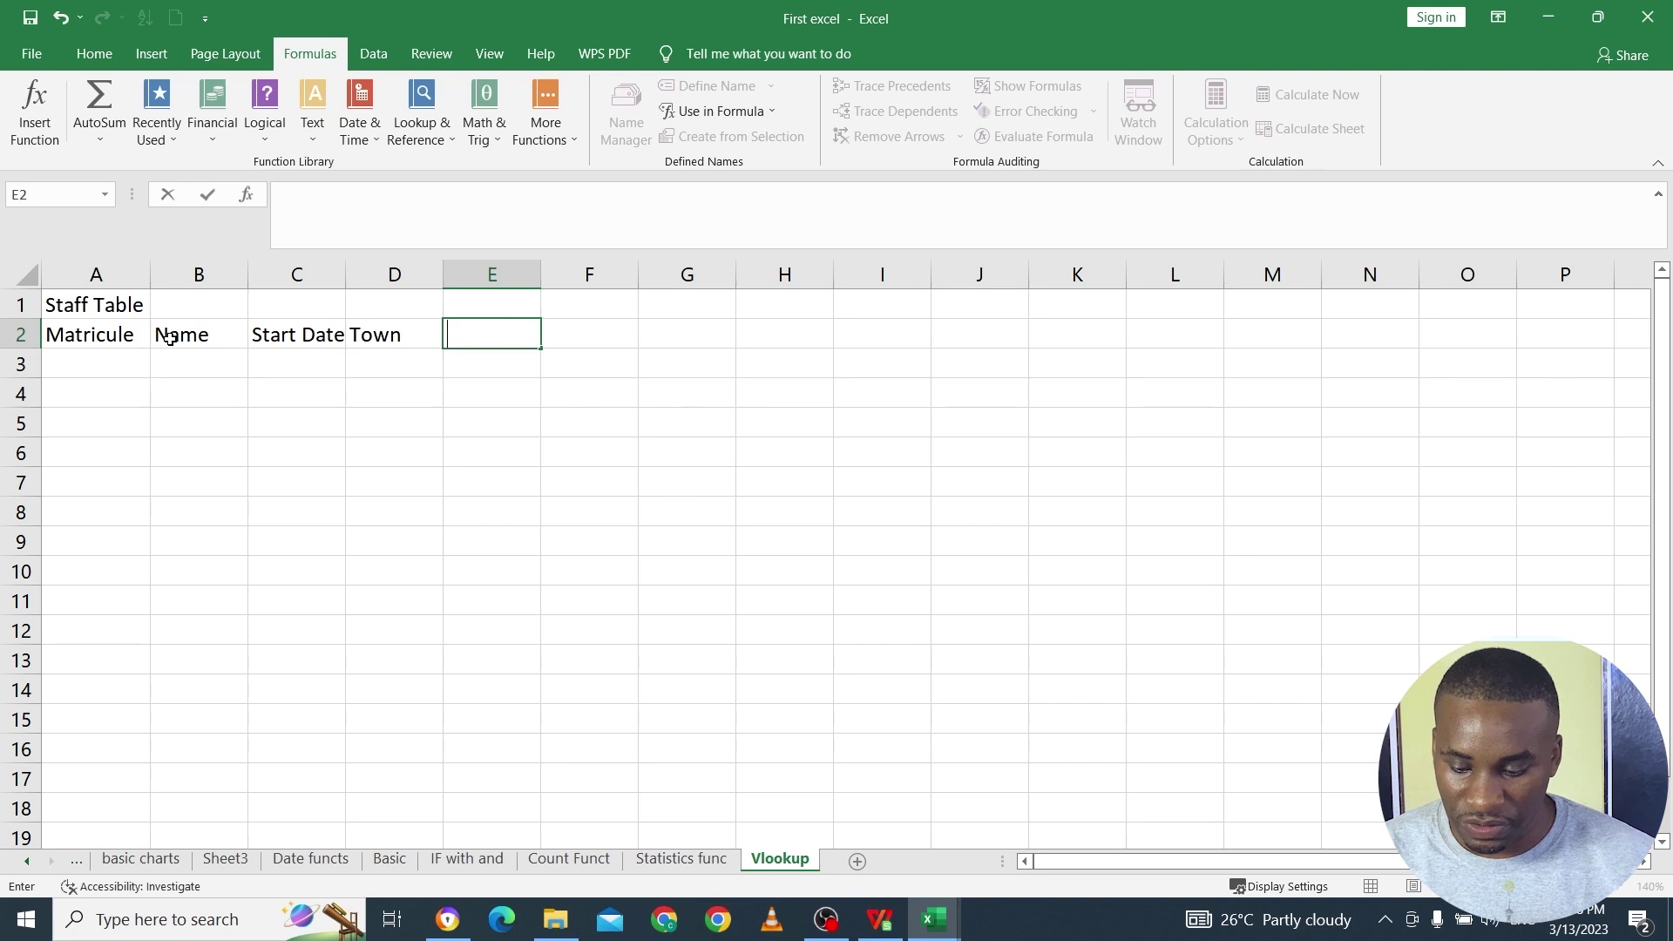
type("p")
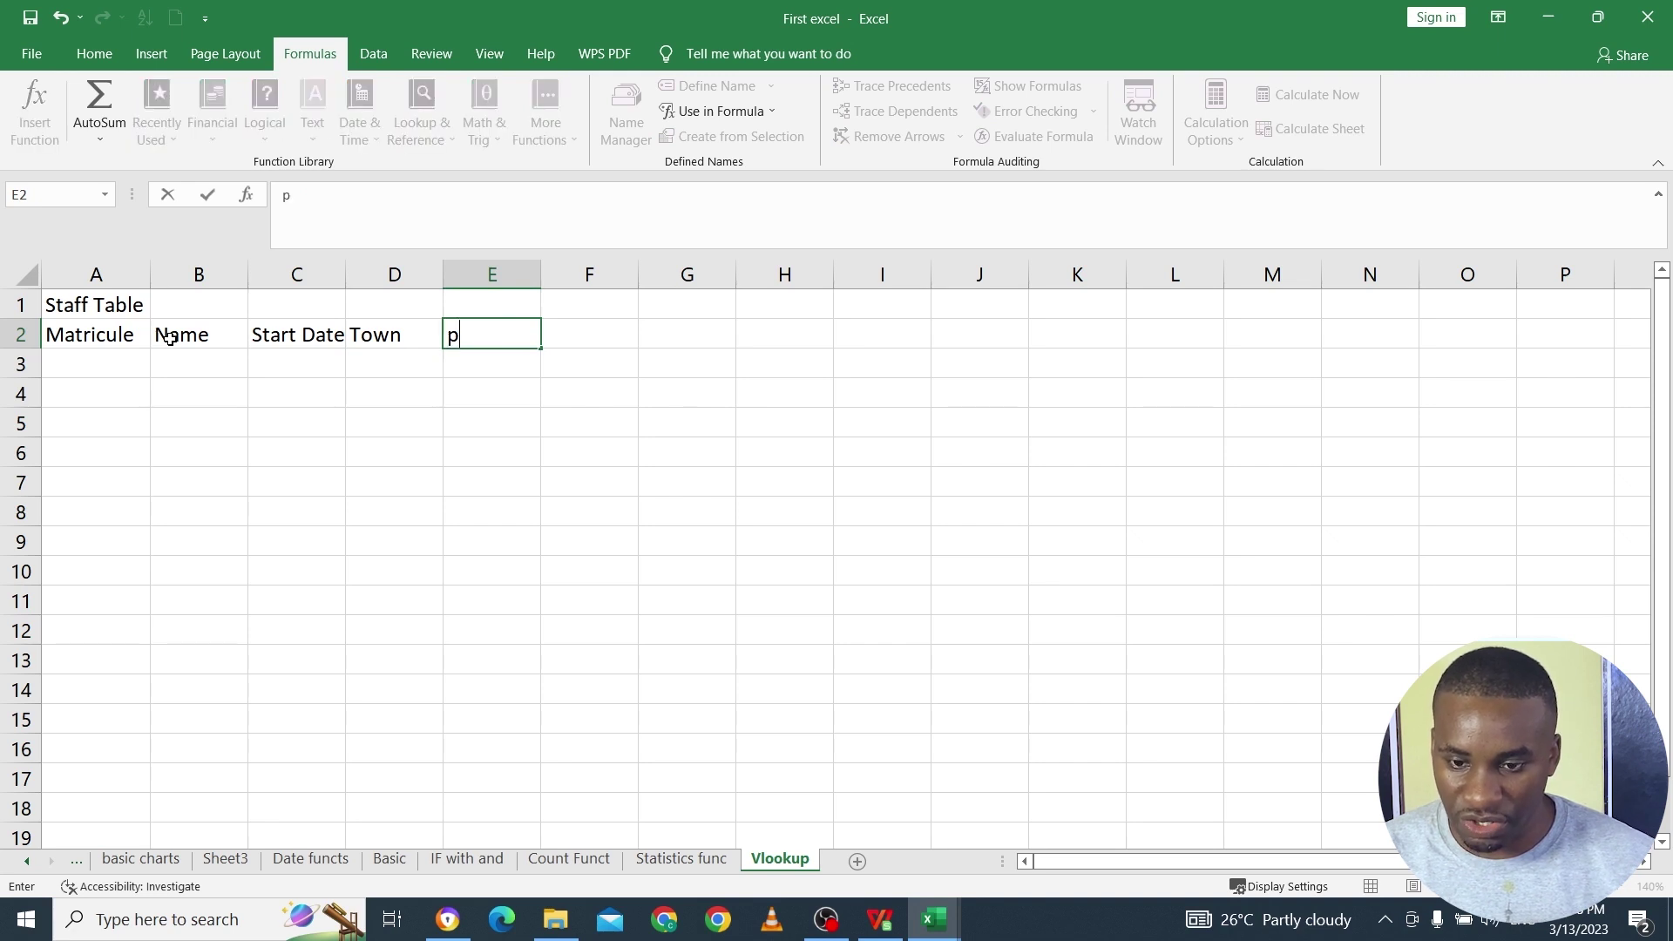
key("BackSpace")
type("jo")
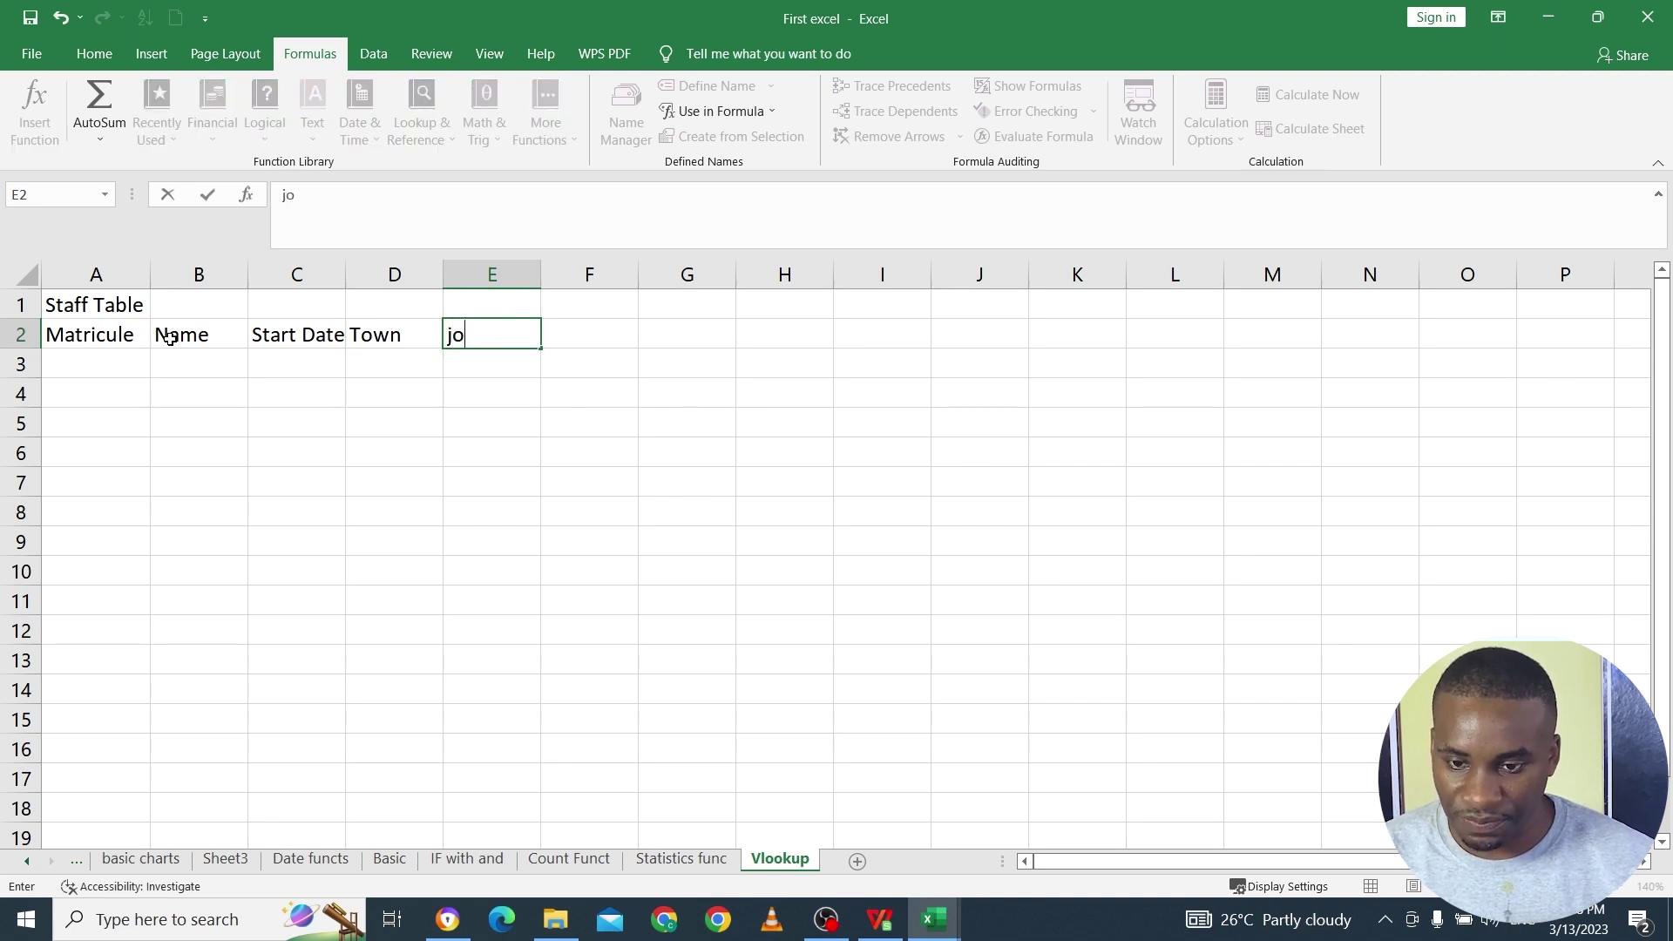
type("b title")
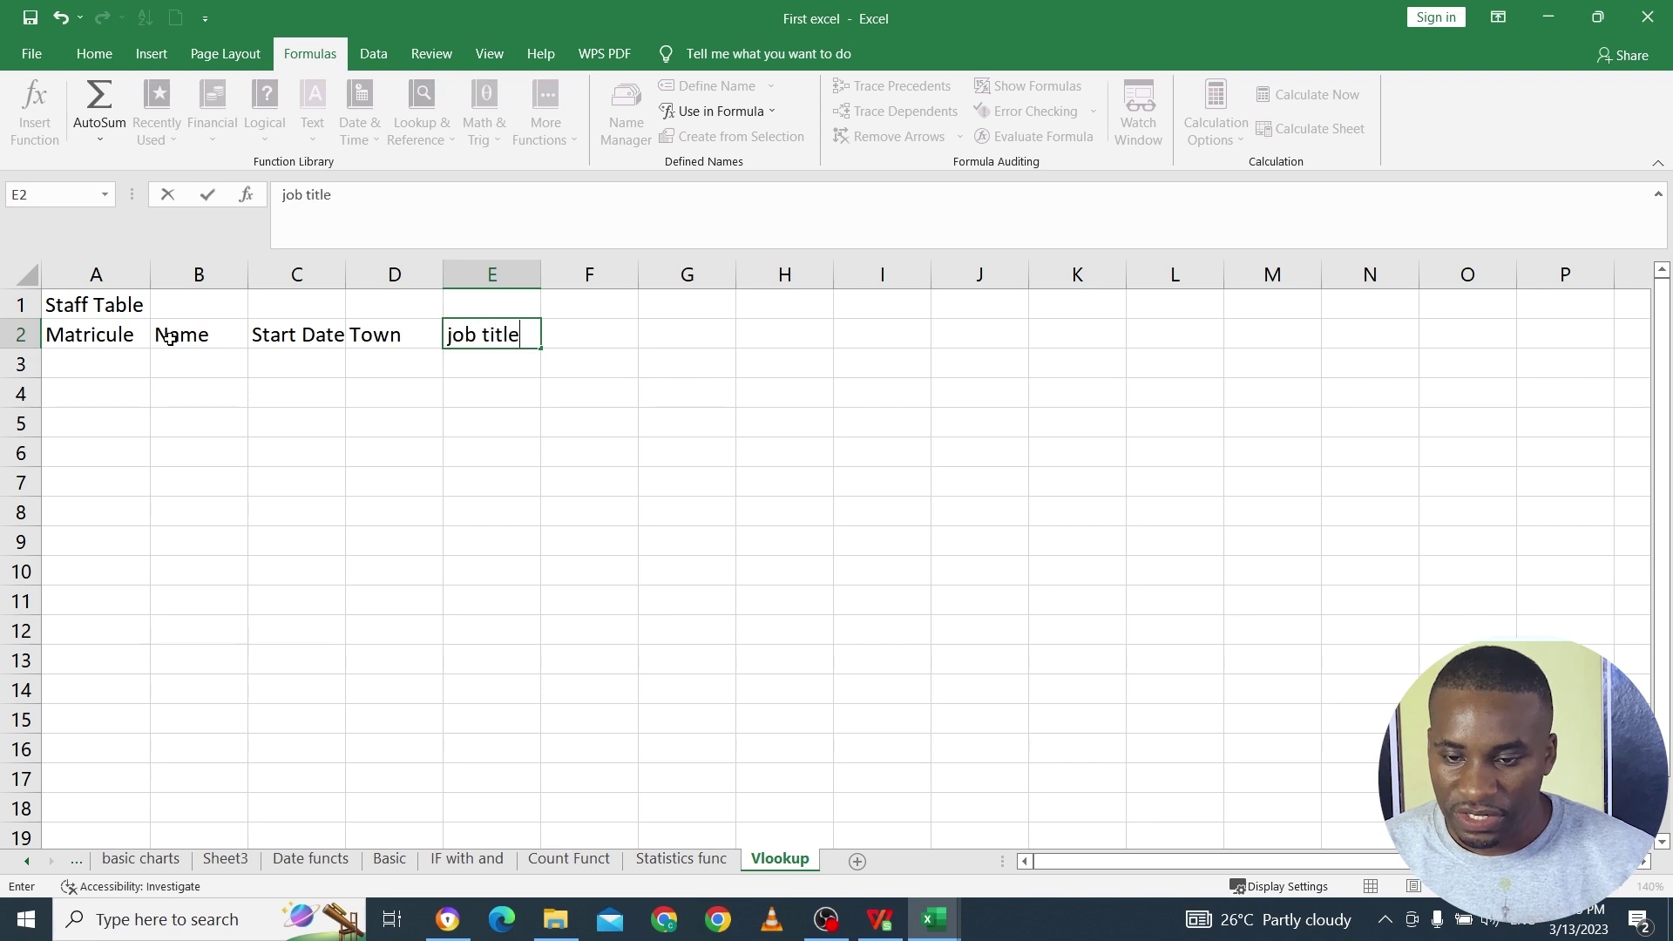
key("Right")
key("Right")
key("Right")
key("Right")
key("Right")
key("Right")
key("Right")
key("Right")
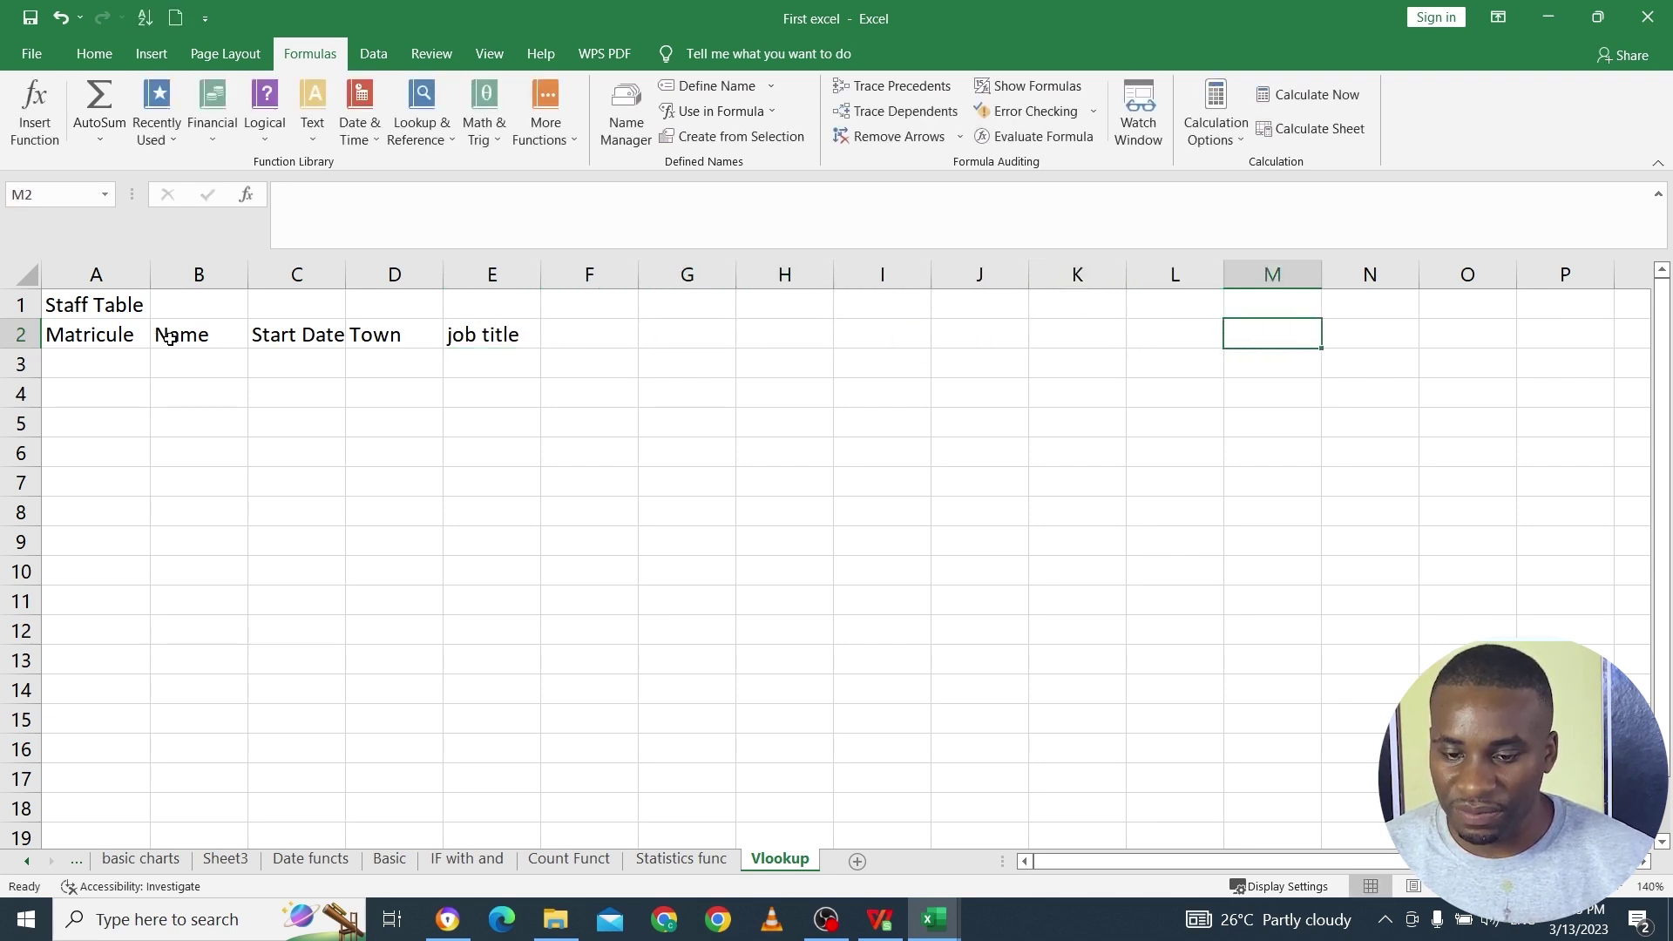
Step: Enter the first two matricule codes, ST001 in cell A3 and ST002 in cell A4
key("Left")
key("Left")
key("Left")
key("Left")
key("Left")
key("Left")
key("Left")
key("Left")
key("Left")
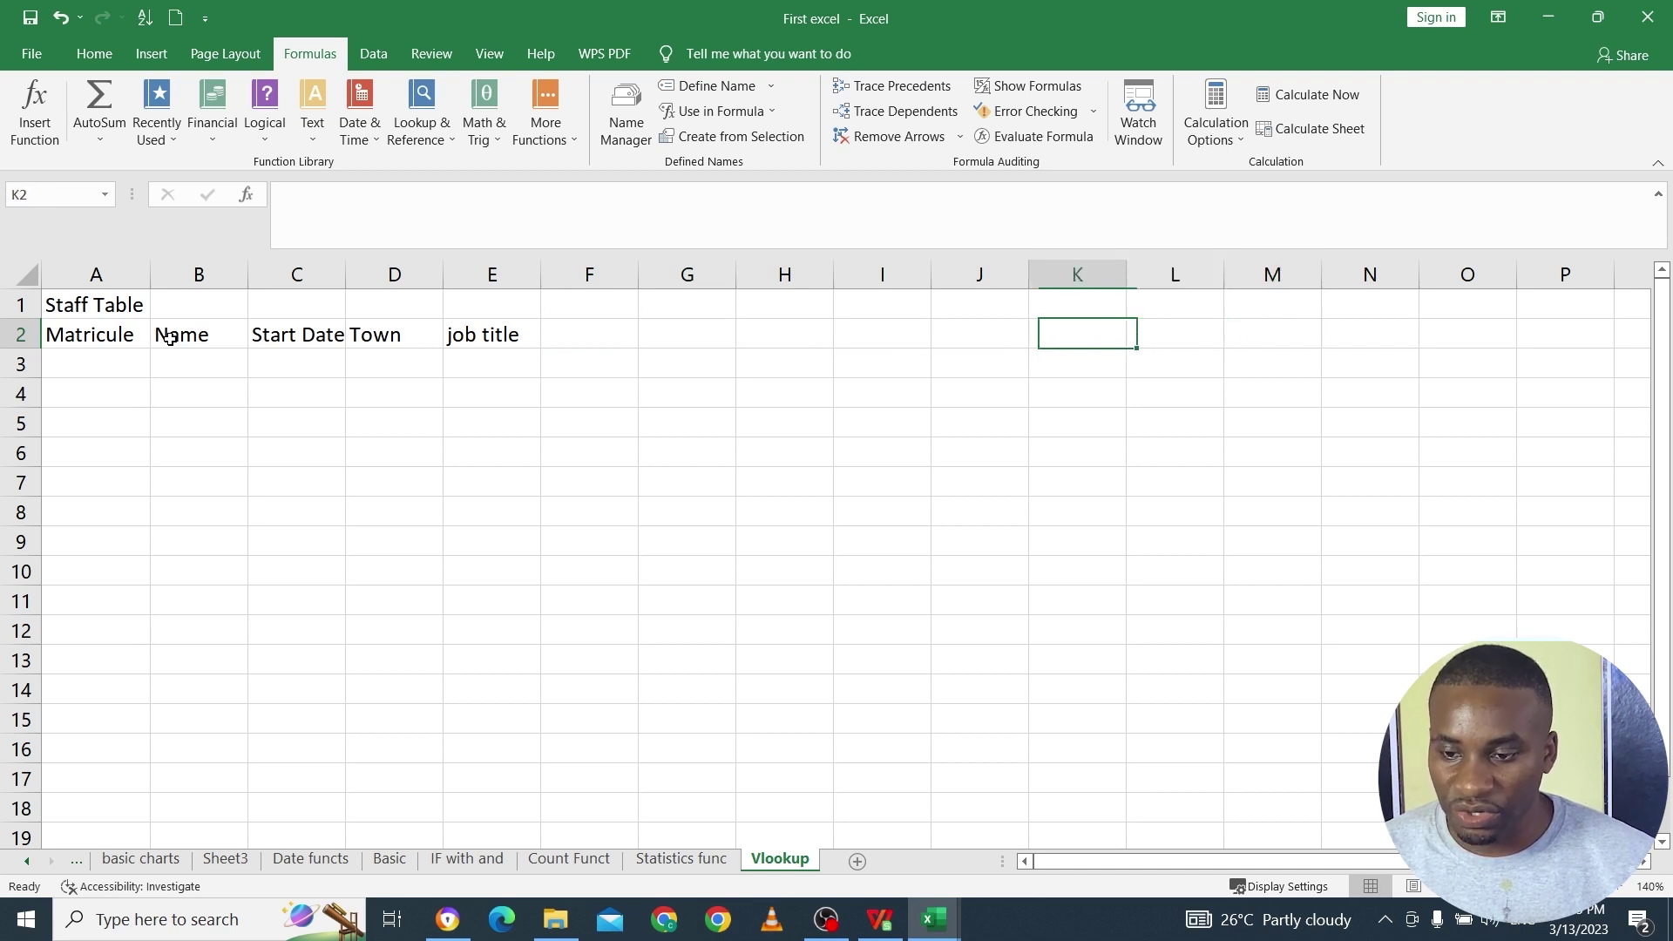
key("Left")
key("Left")
key("Left")
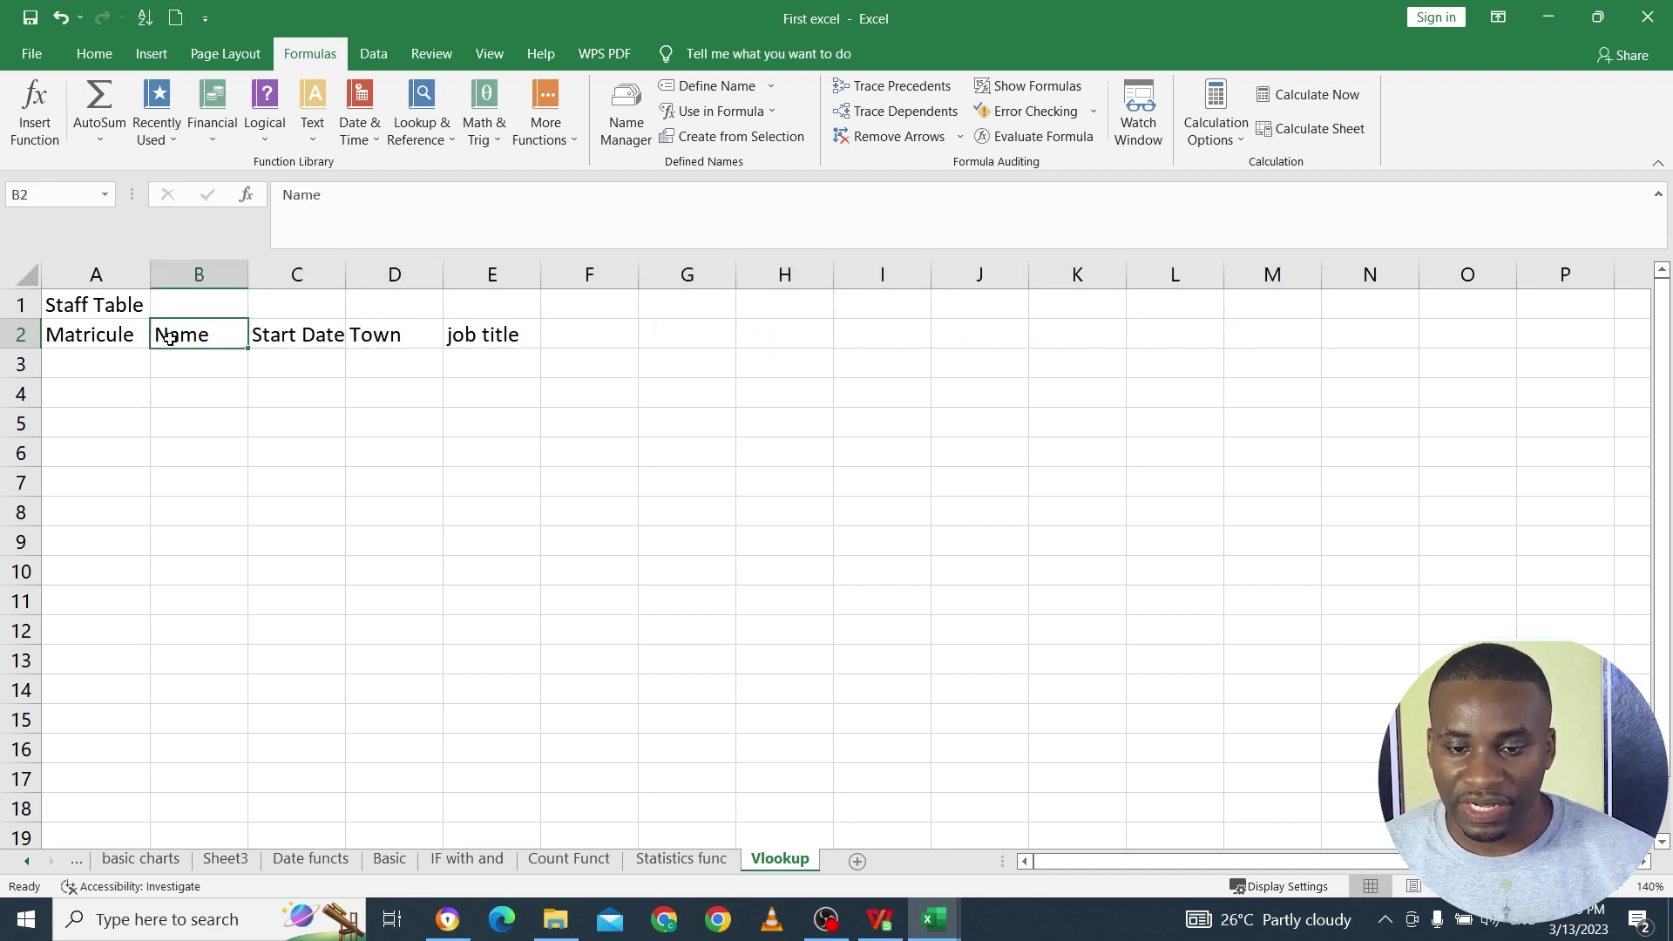
key("Down")
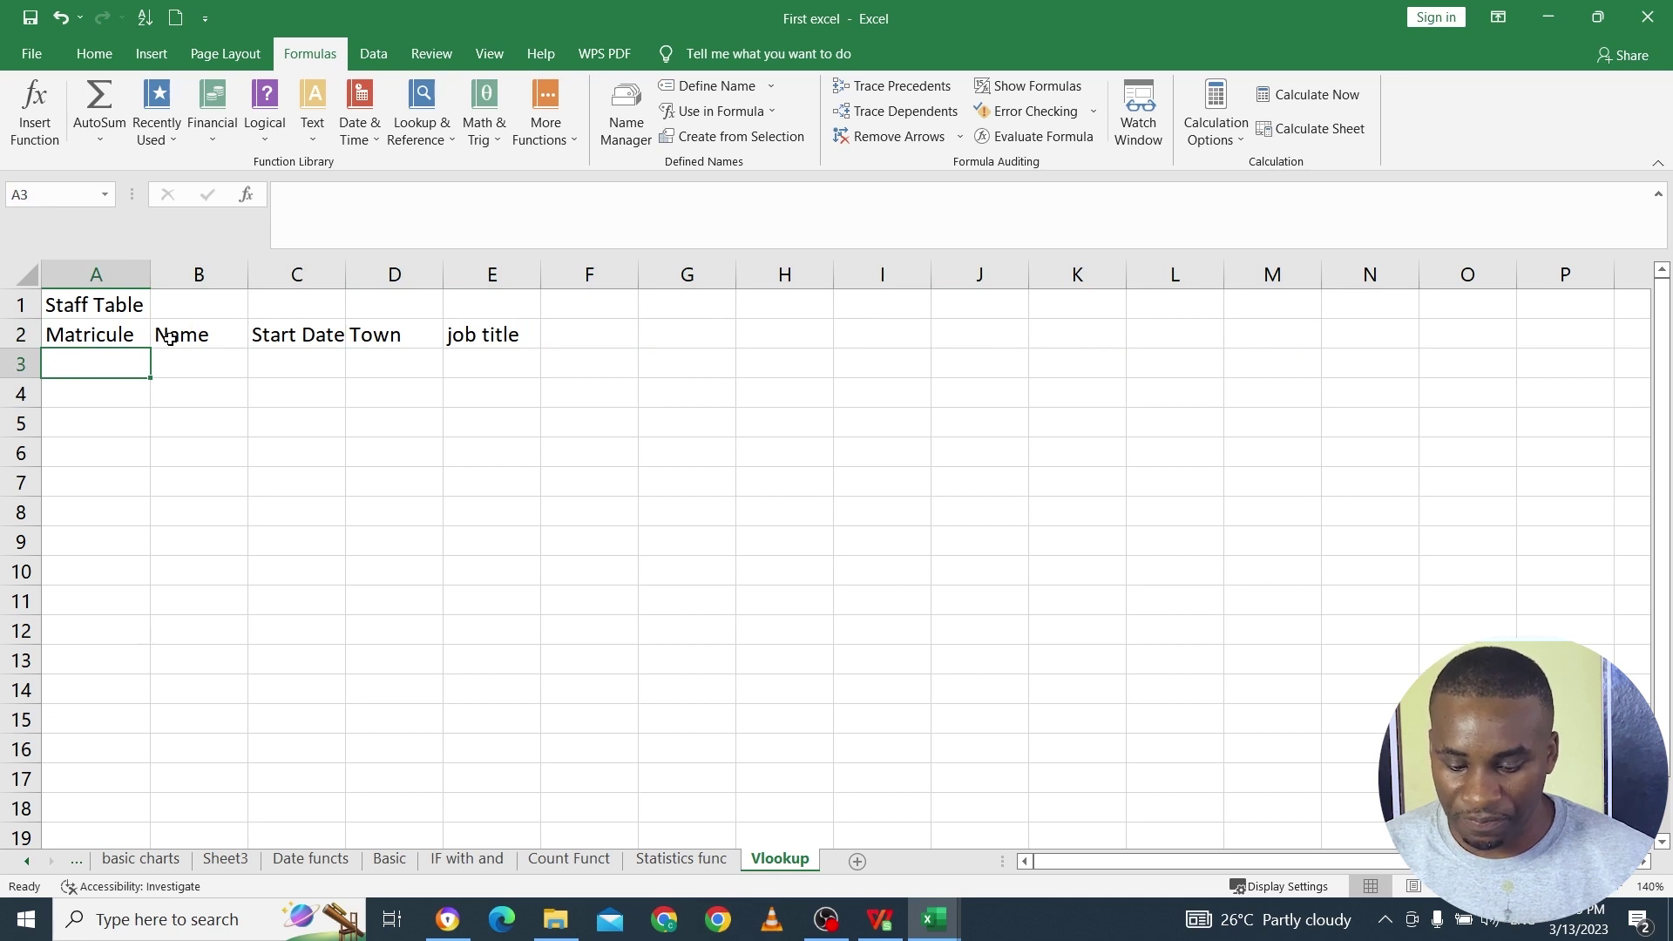
type("ST")
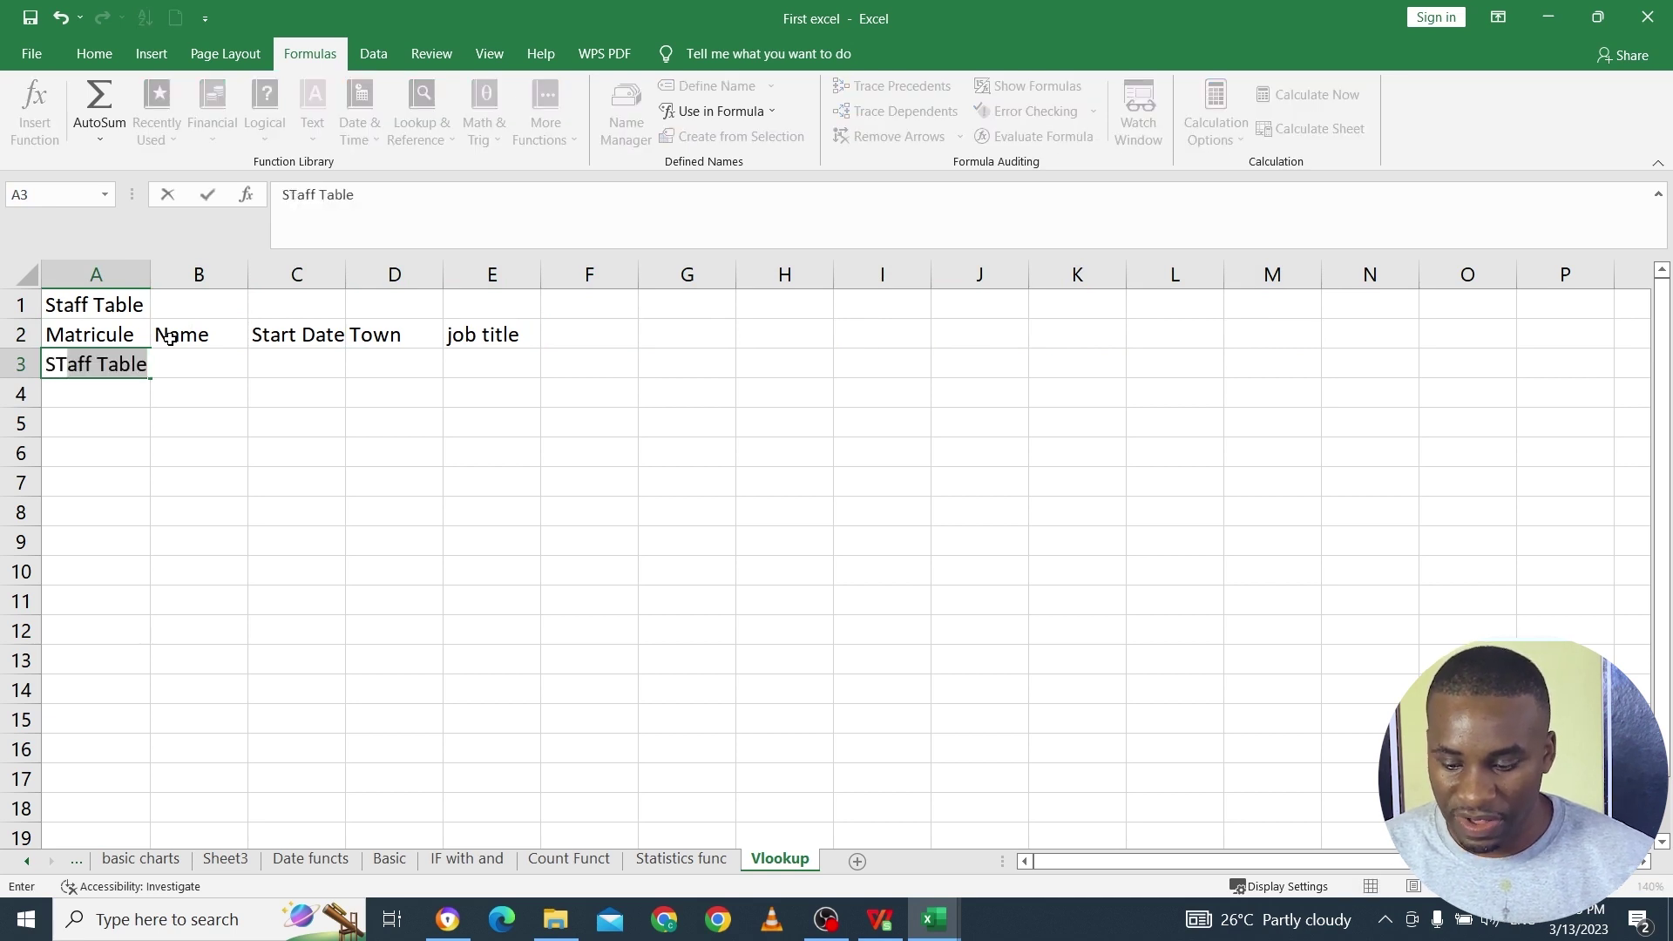
type("00")
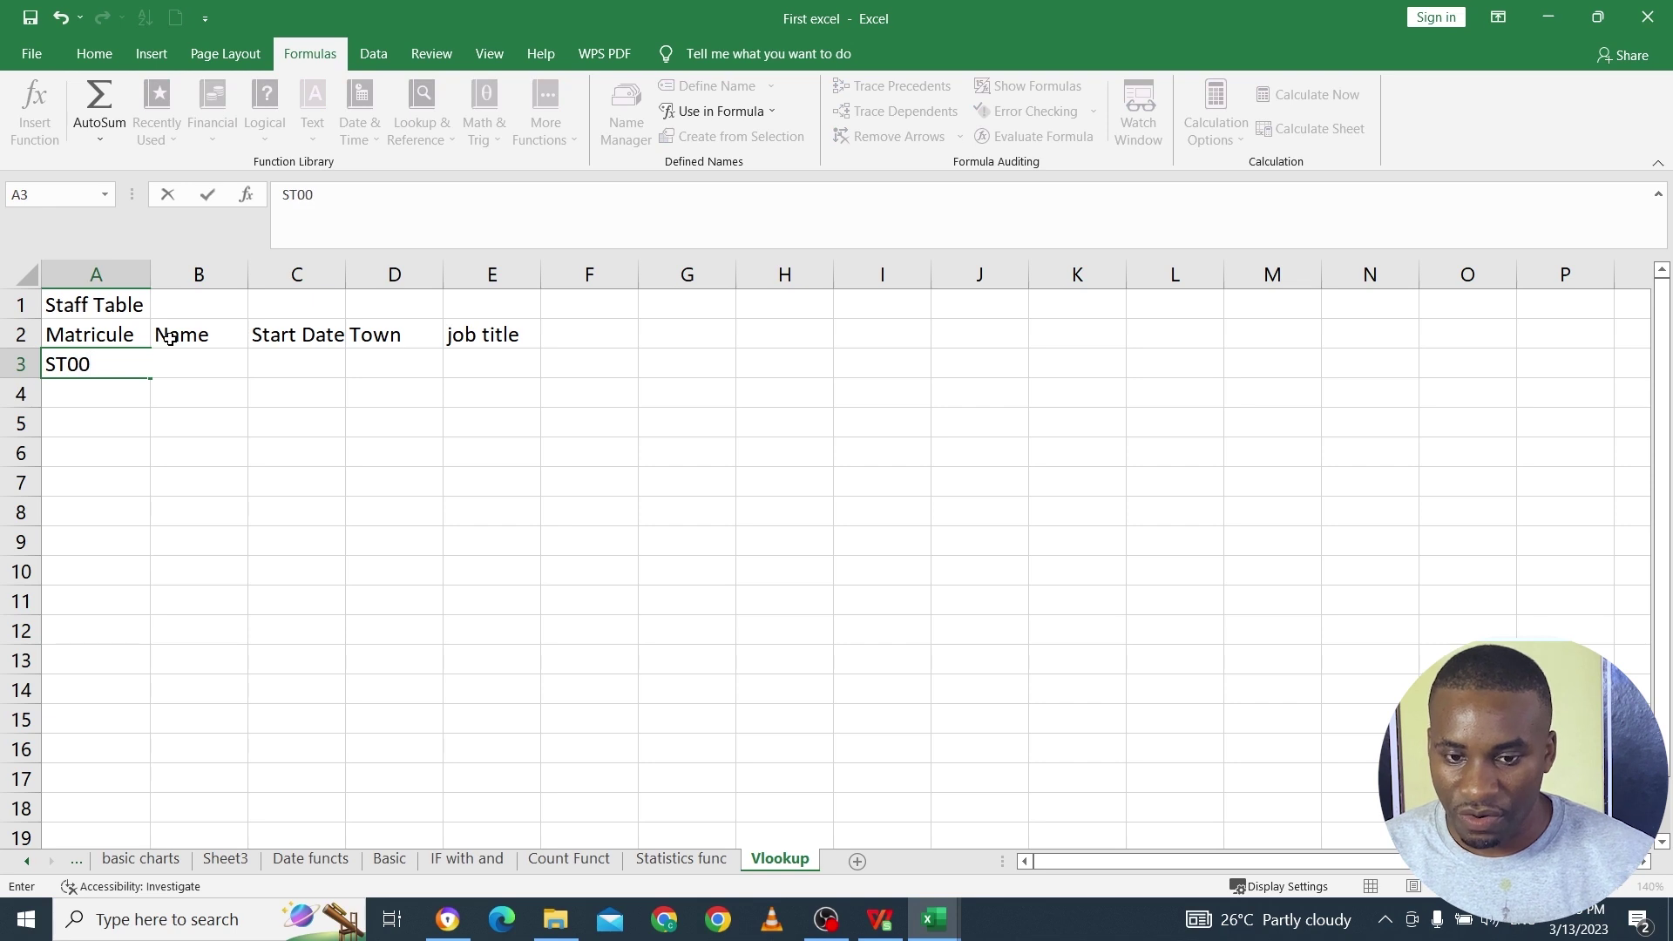
type("1")
key("Return")
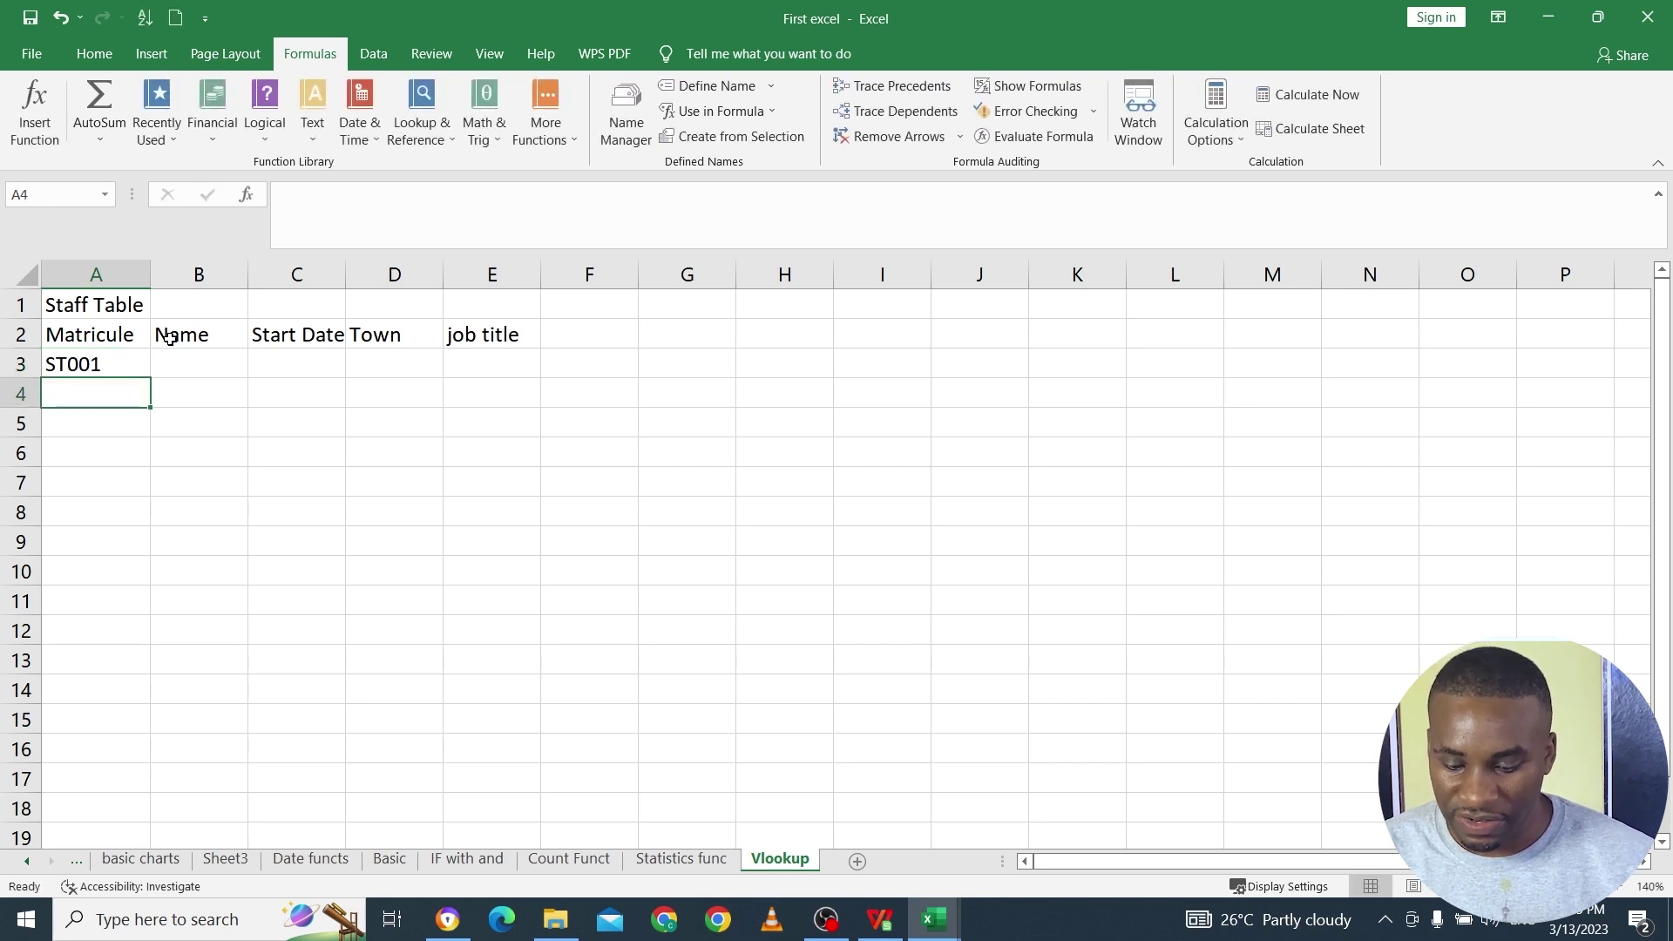
type("ST002")
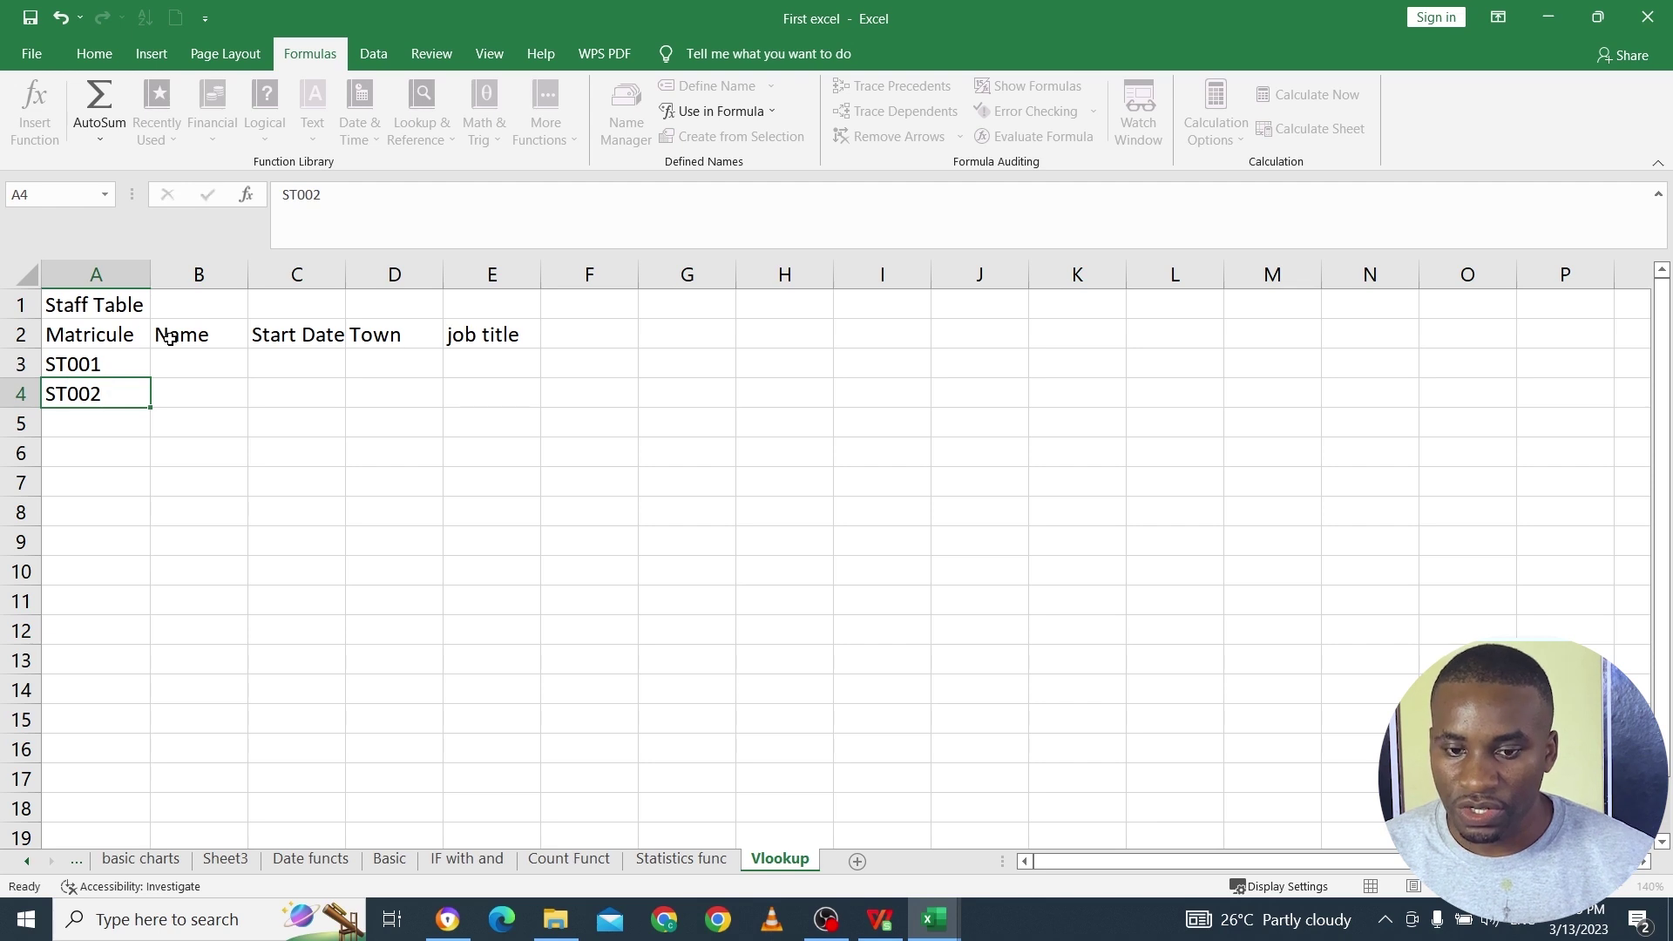
key("Return")
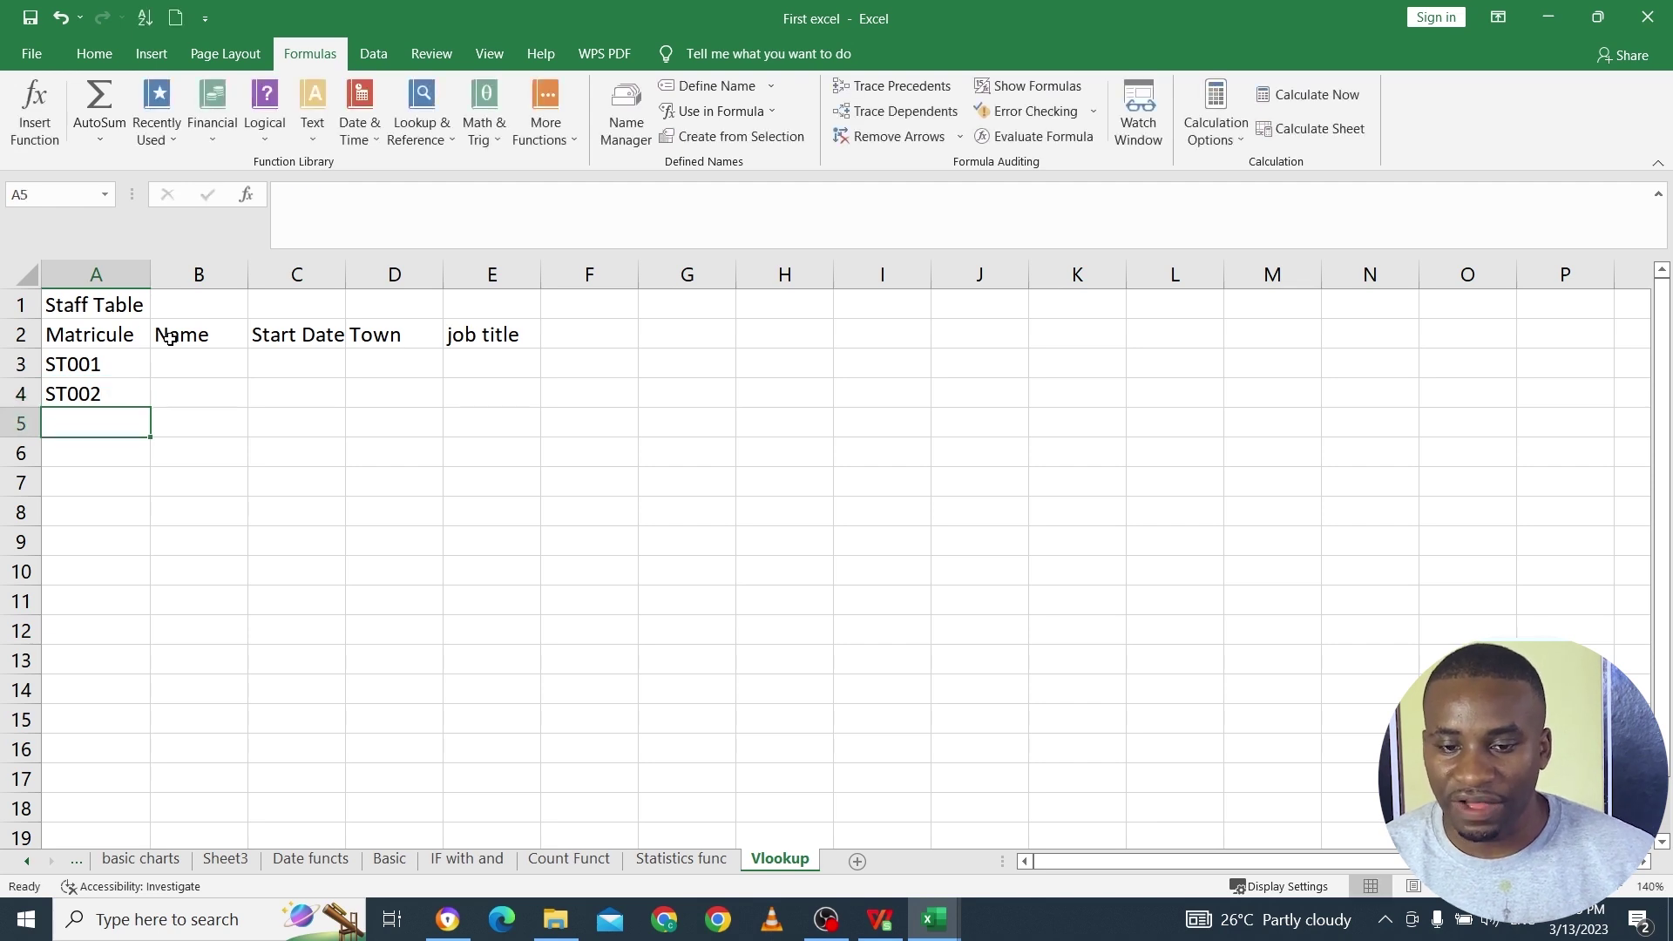
Step: Fill the matricule series from cell A4 down to A8, giving codes ST003 through ST006
left_click(87, 396)
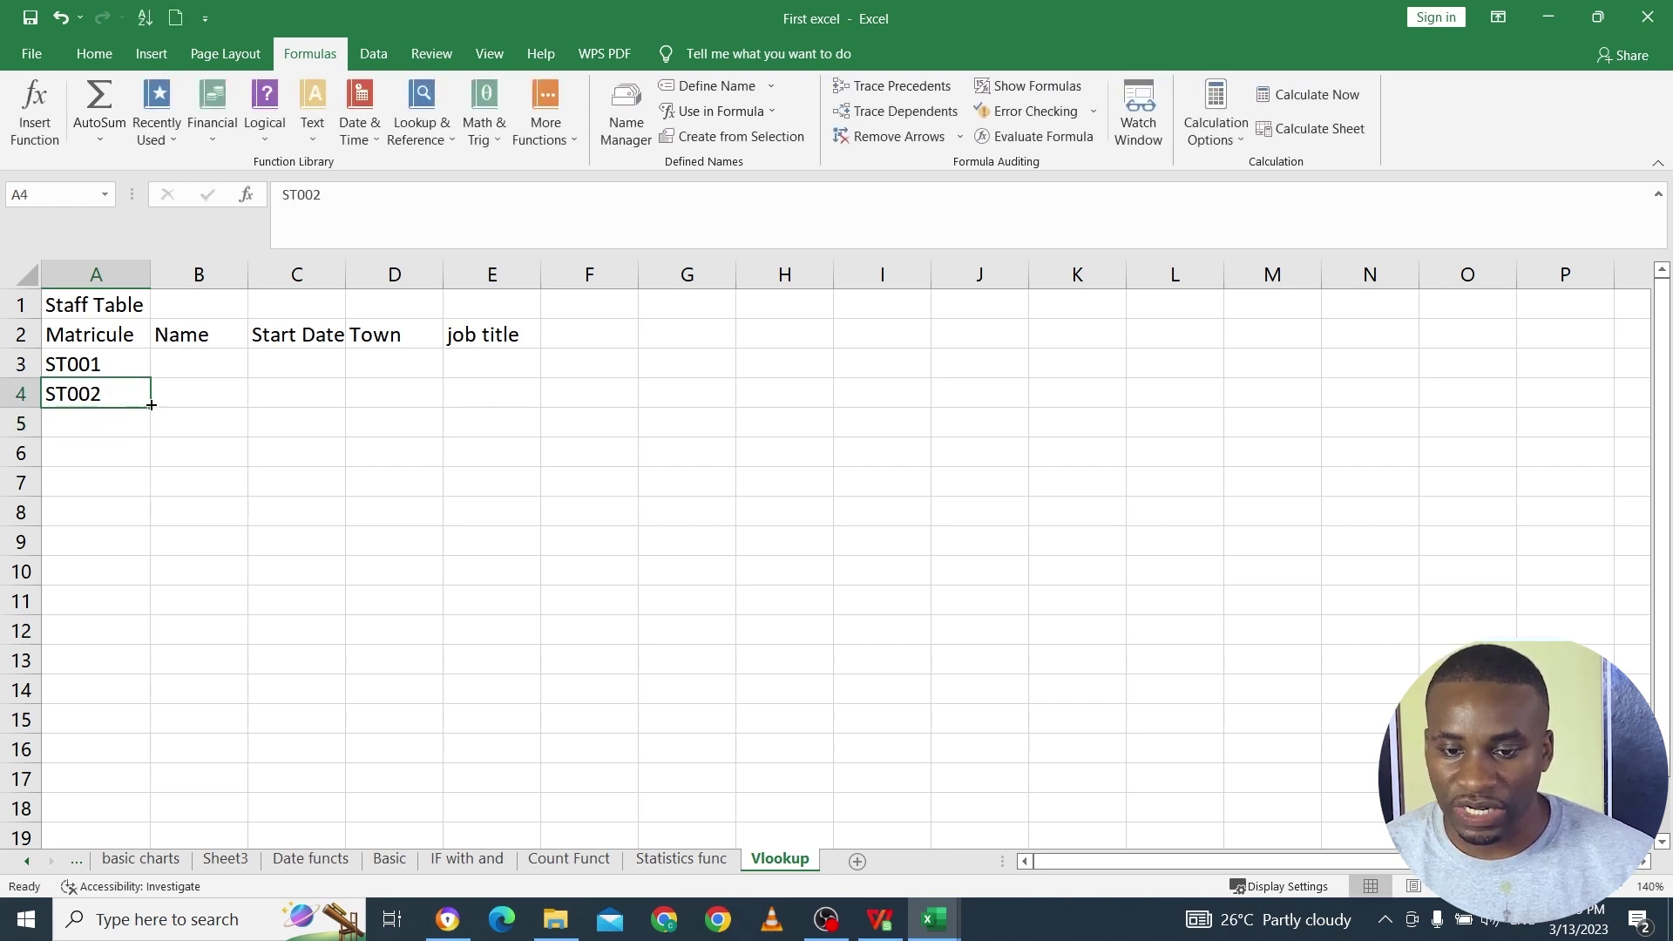
left_click_drag(152, 407, 131, 519)
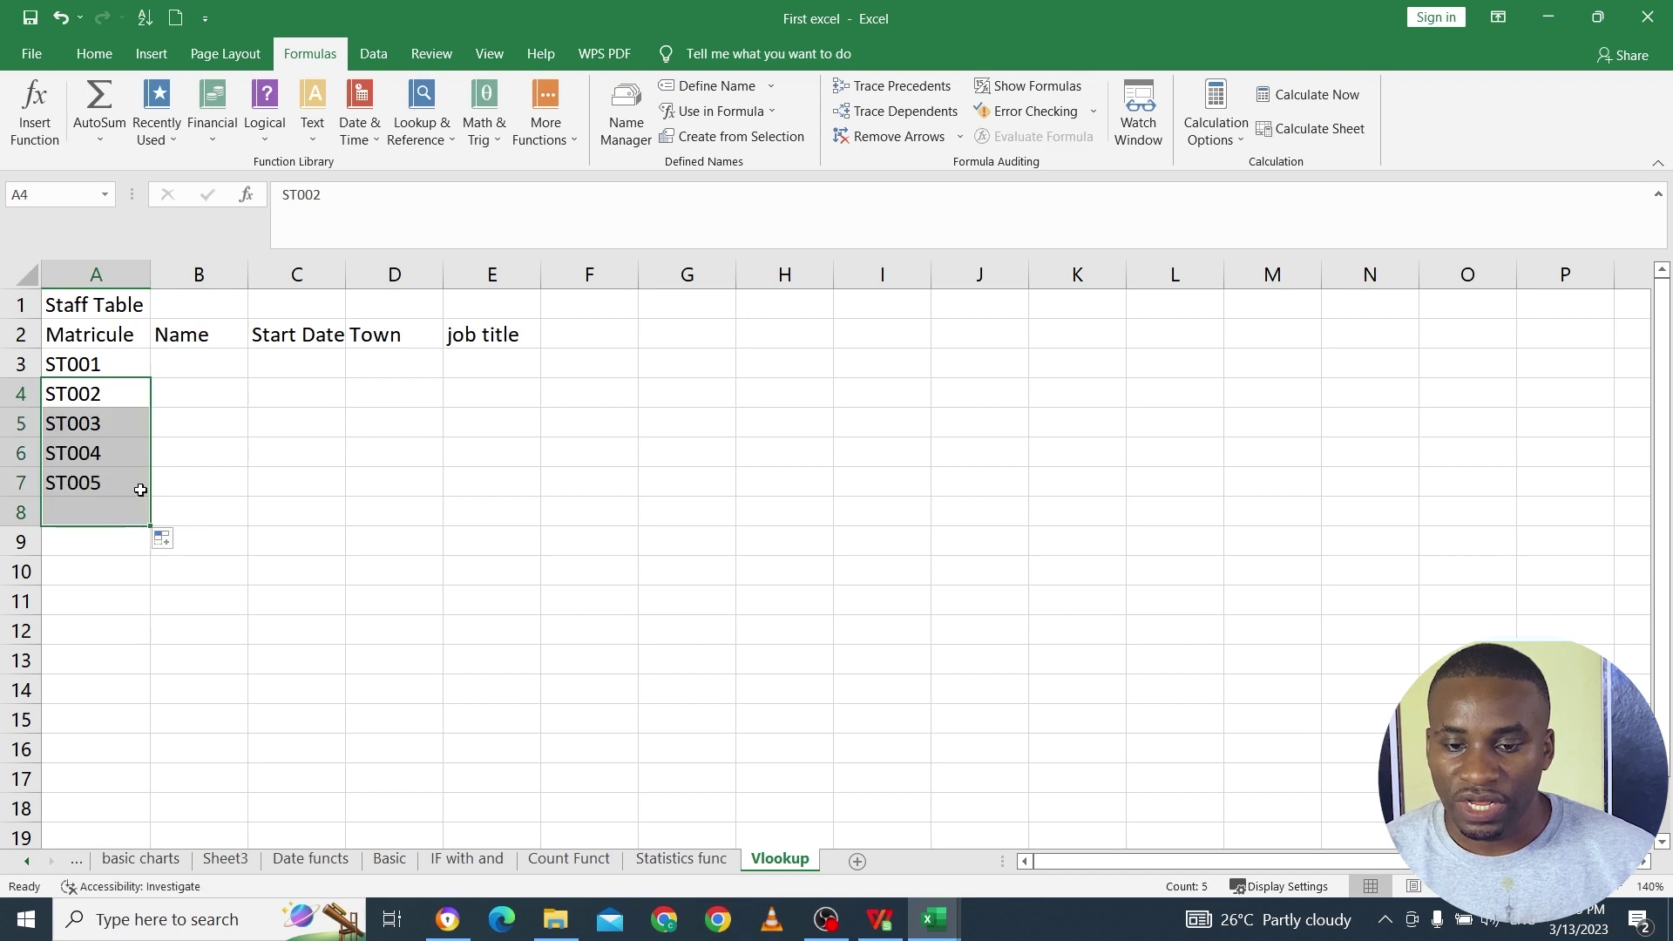
left_click(124, 399)
left_click(129, 425)
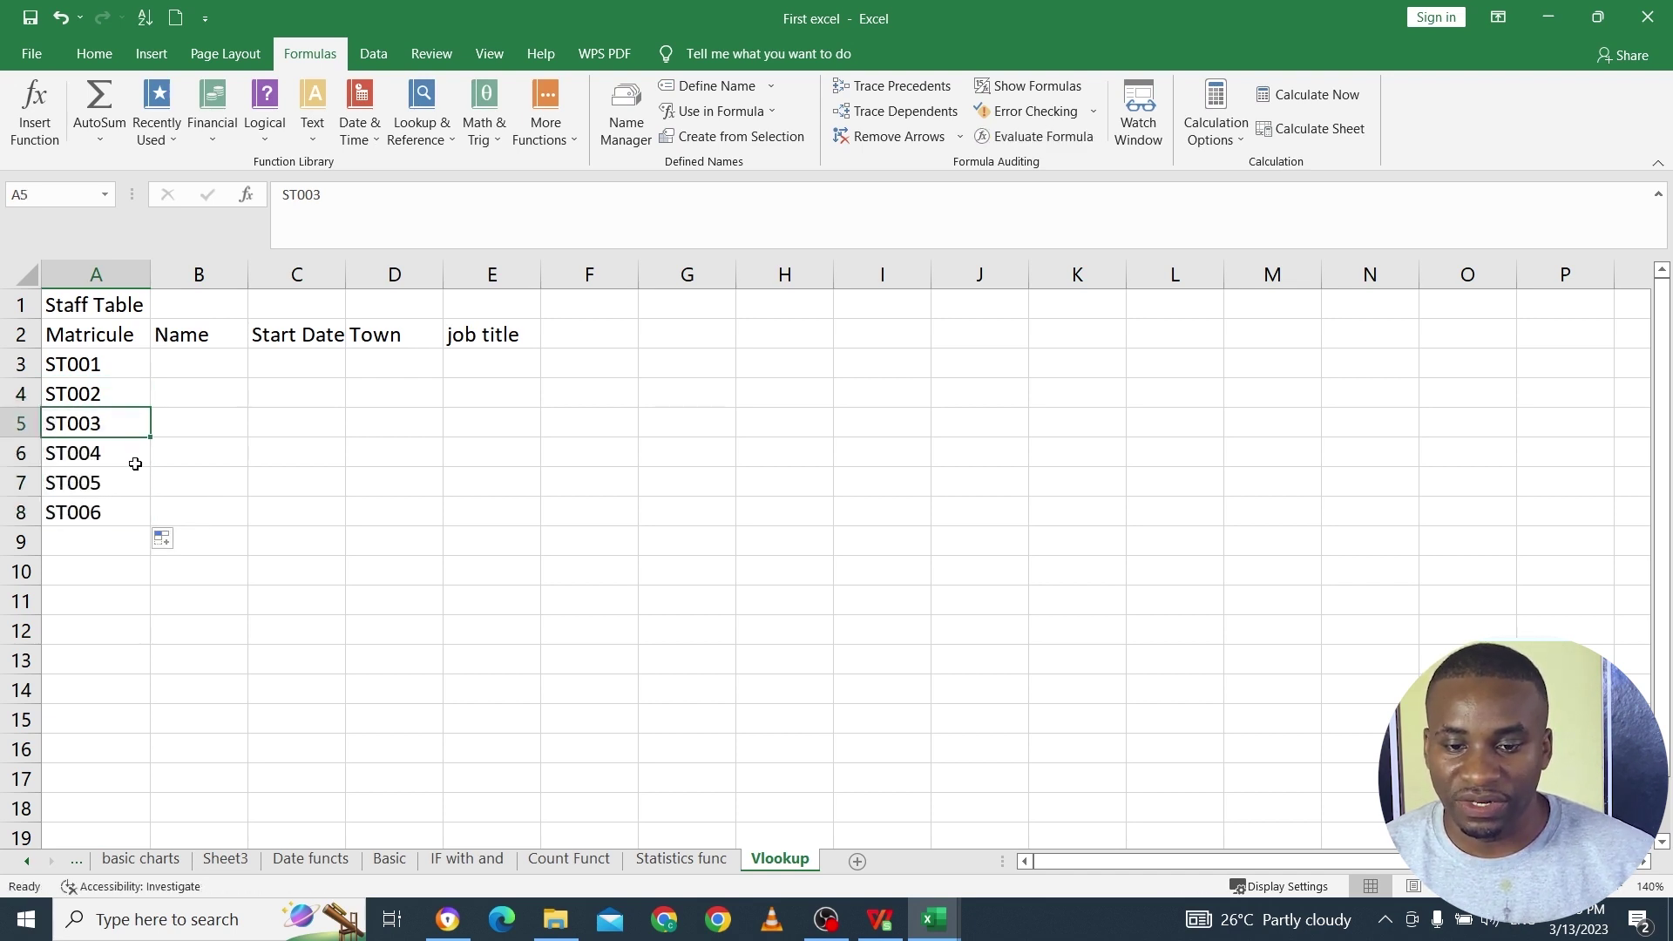
Step: Enter the first employee's name in cell B3 and the start date 3/20/1988 in cell C3
left_click(131, 458)
left_click(139, 486)
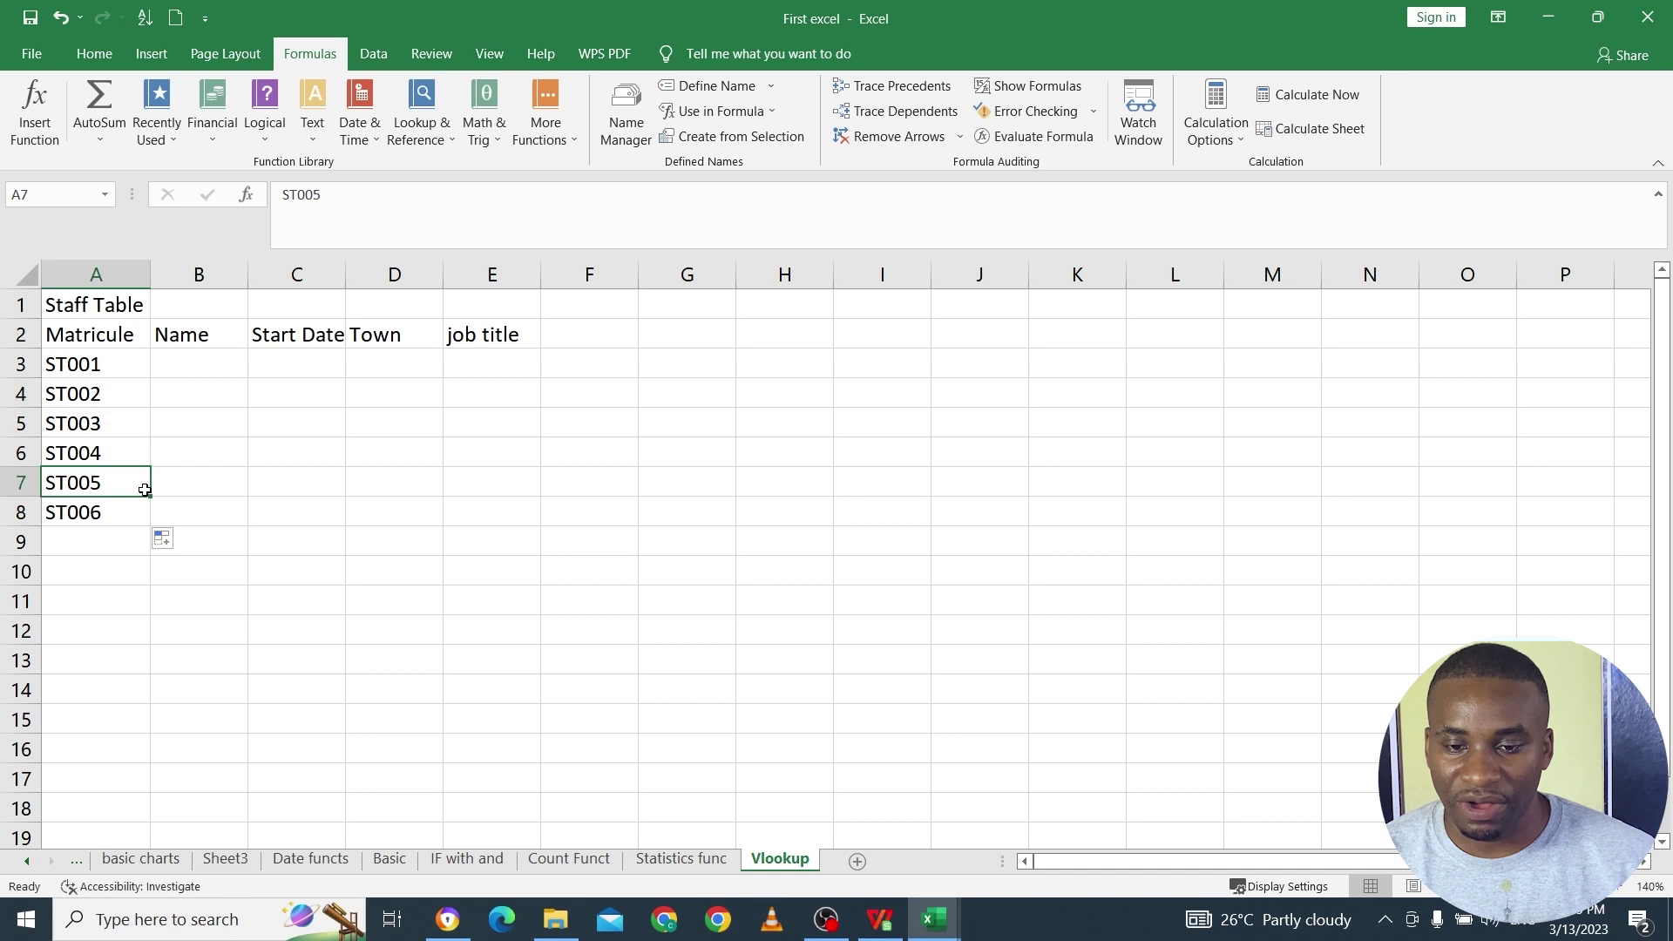
left_click(203, 364)
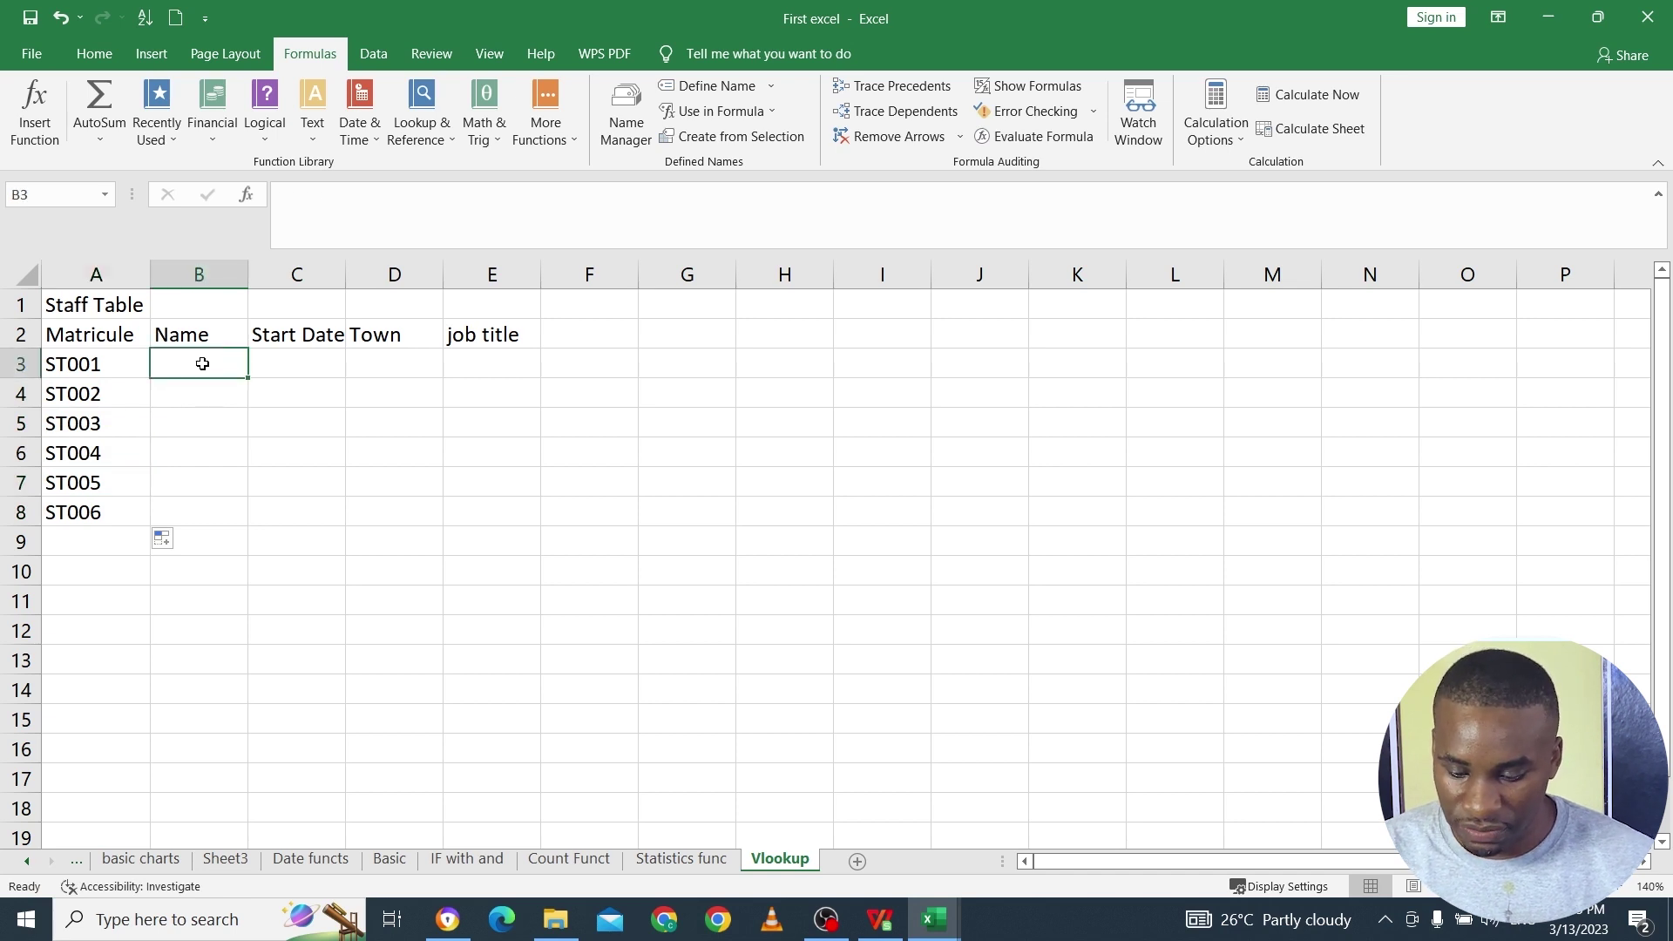
type("John")
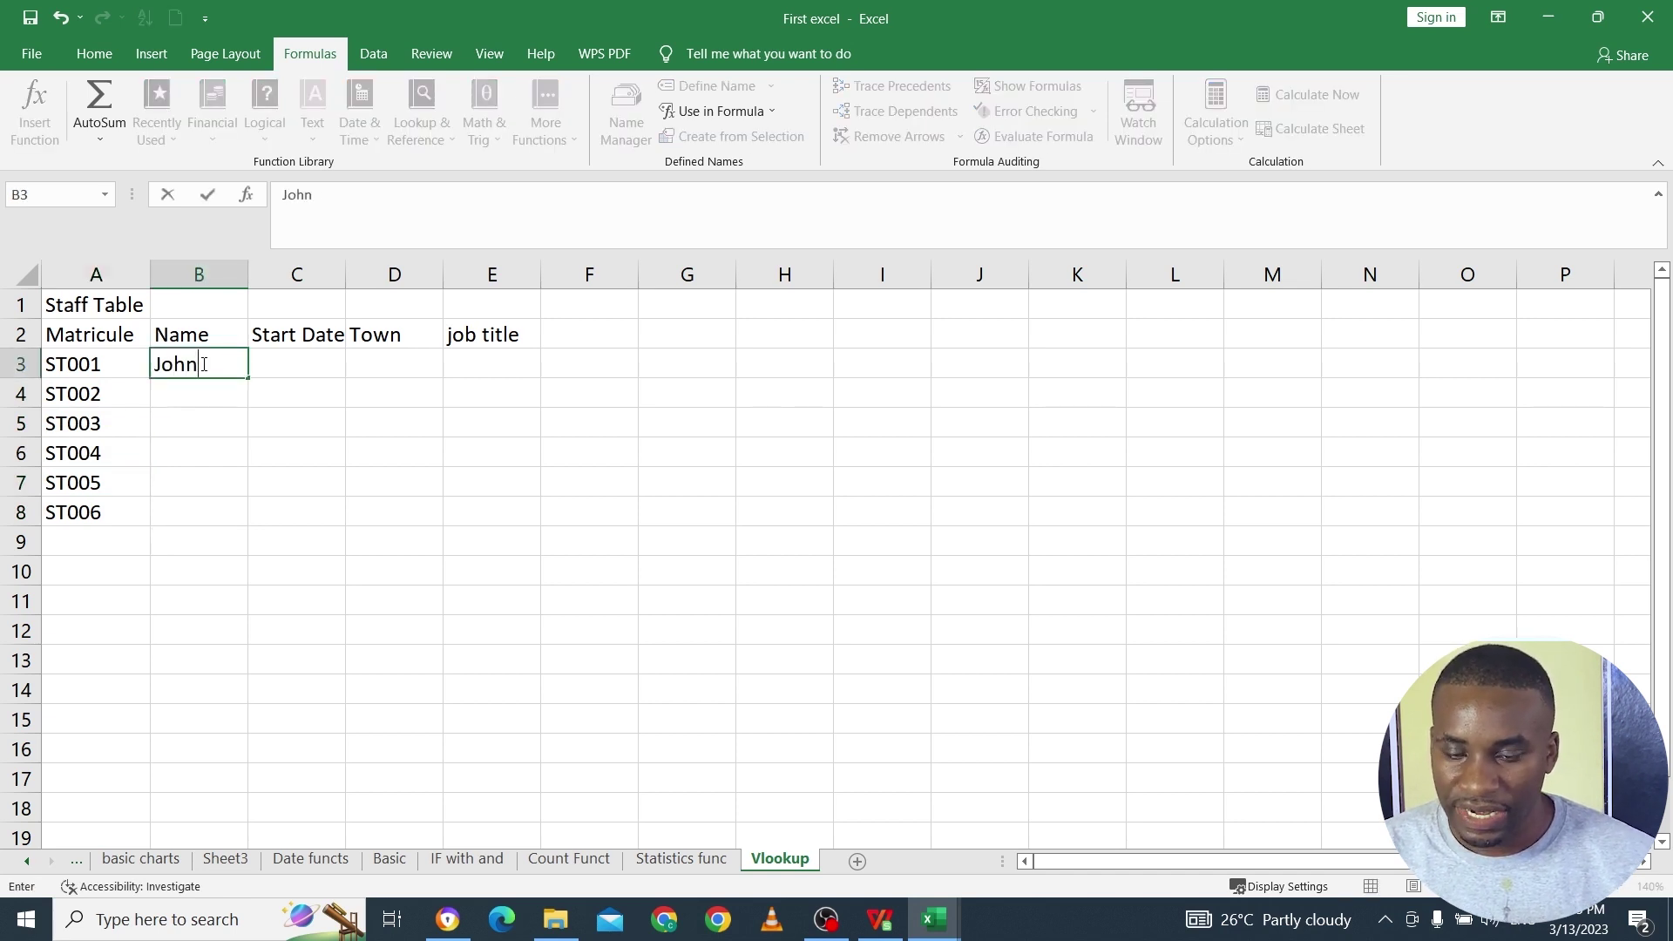
key("Tab")
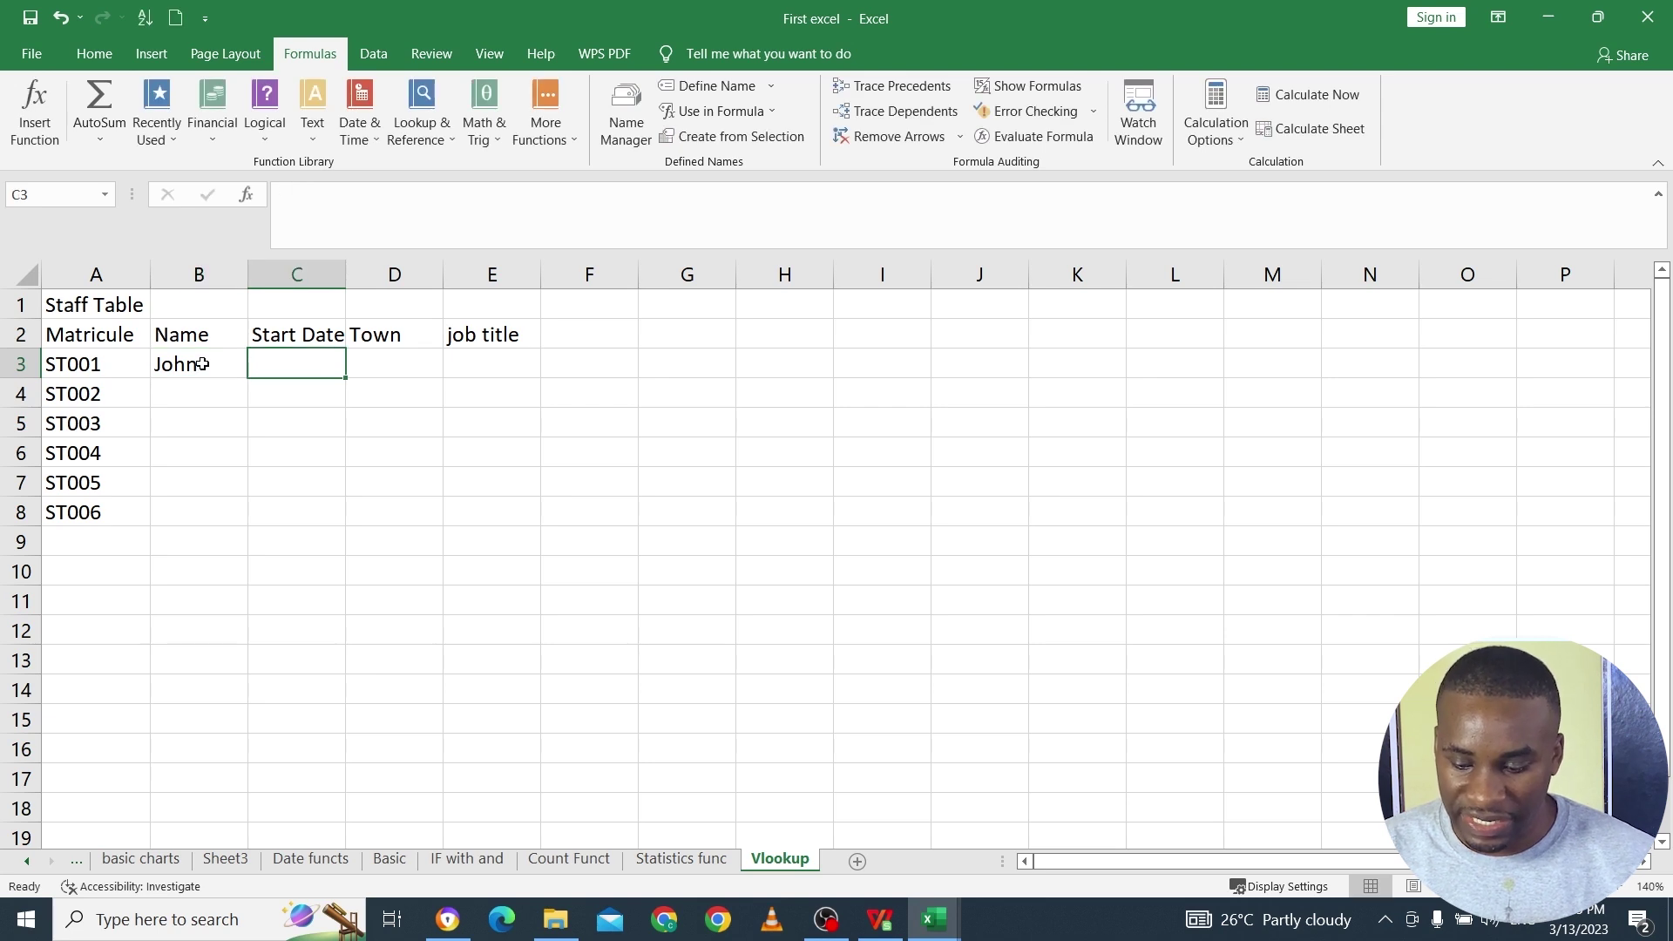
type("3/20")
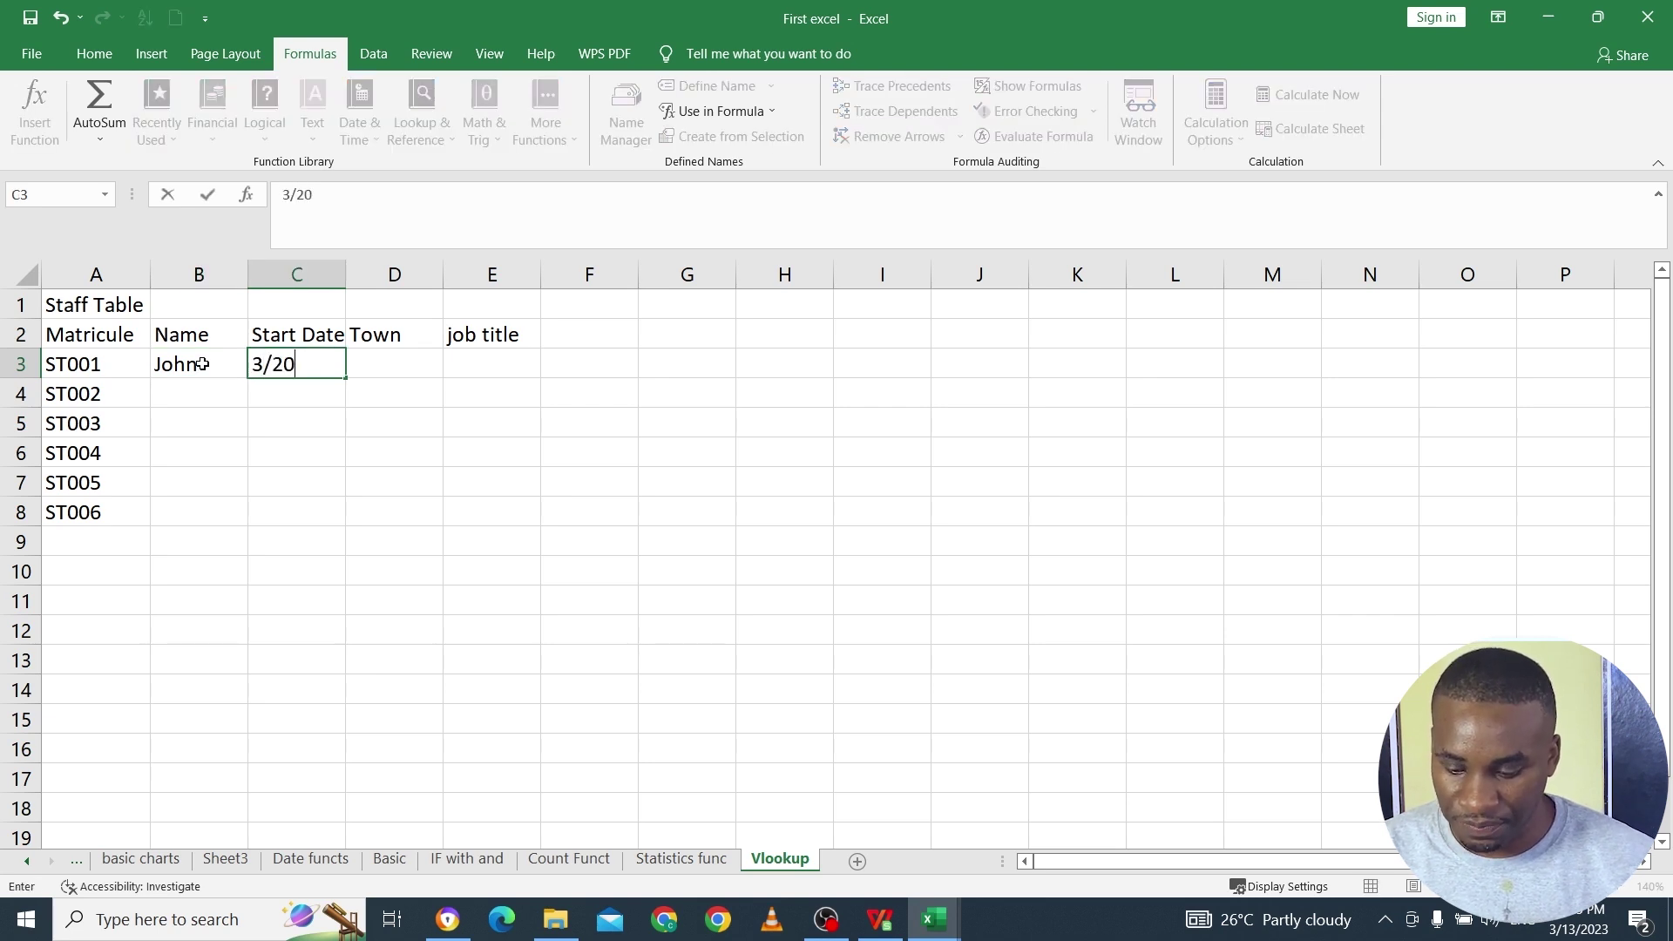
type("/1988")
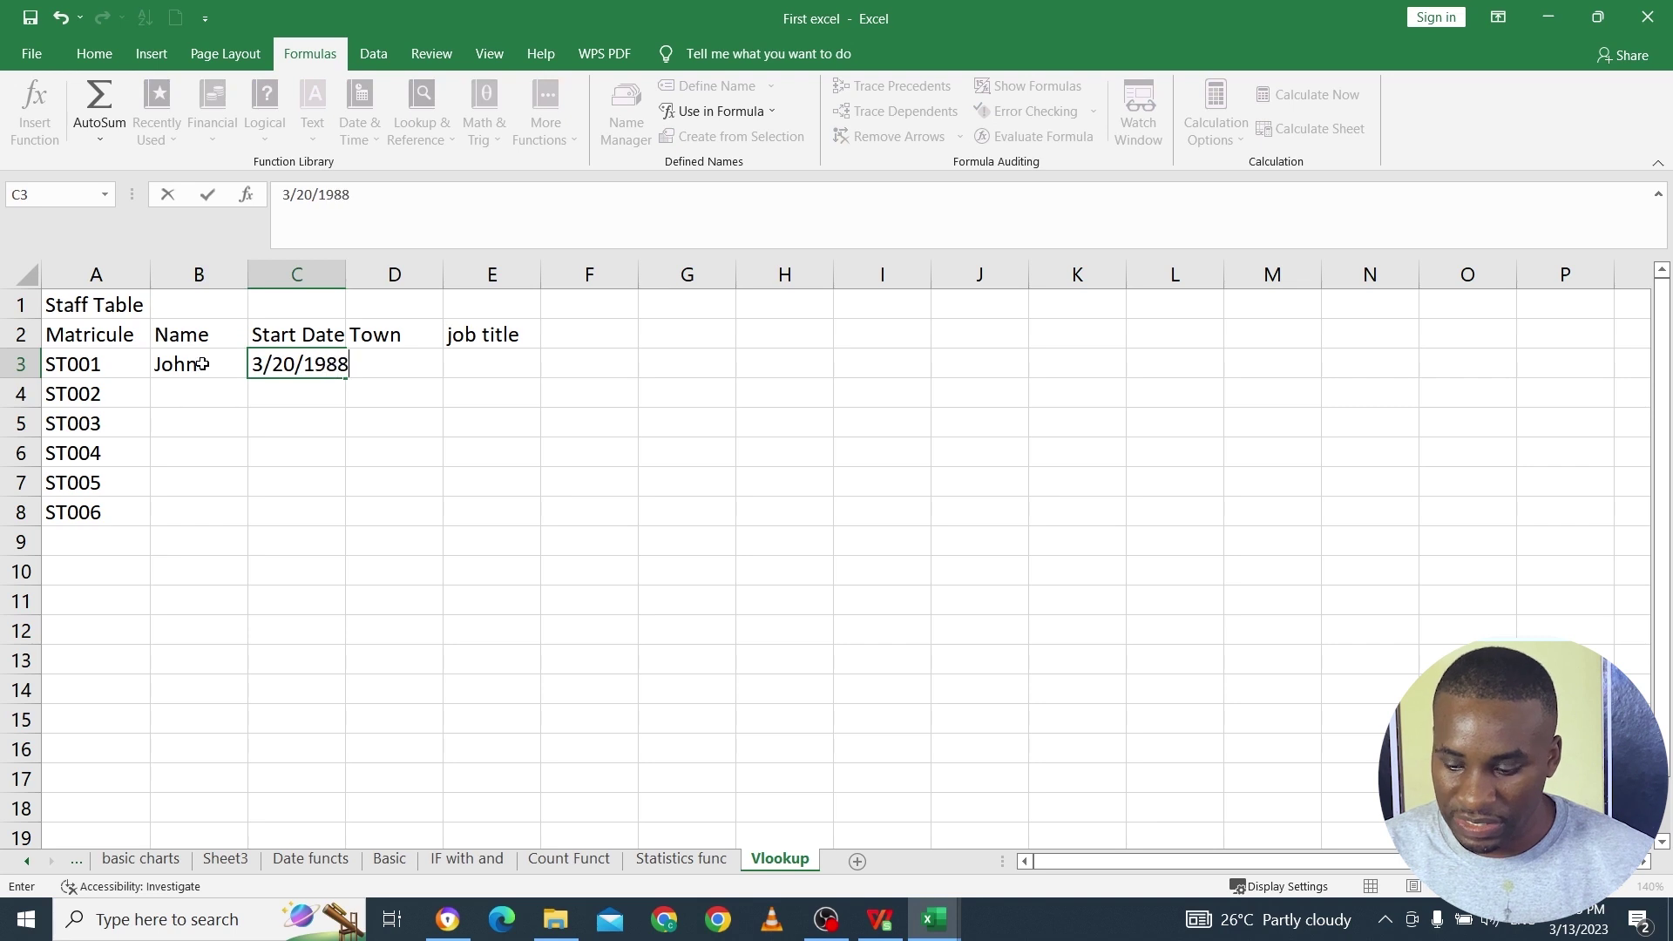
key("Return")
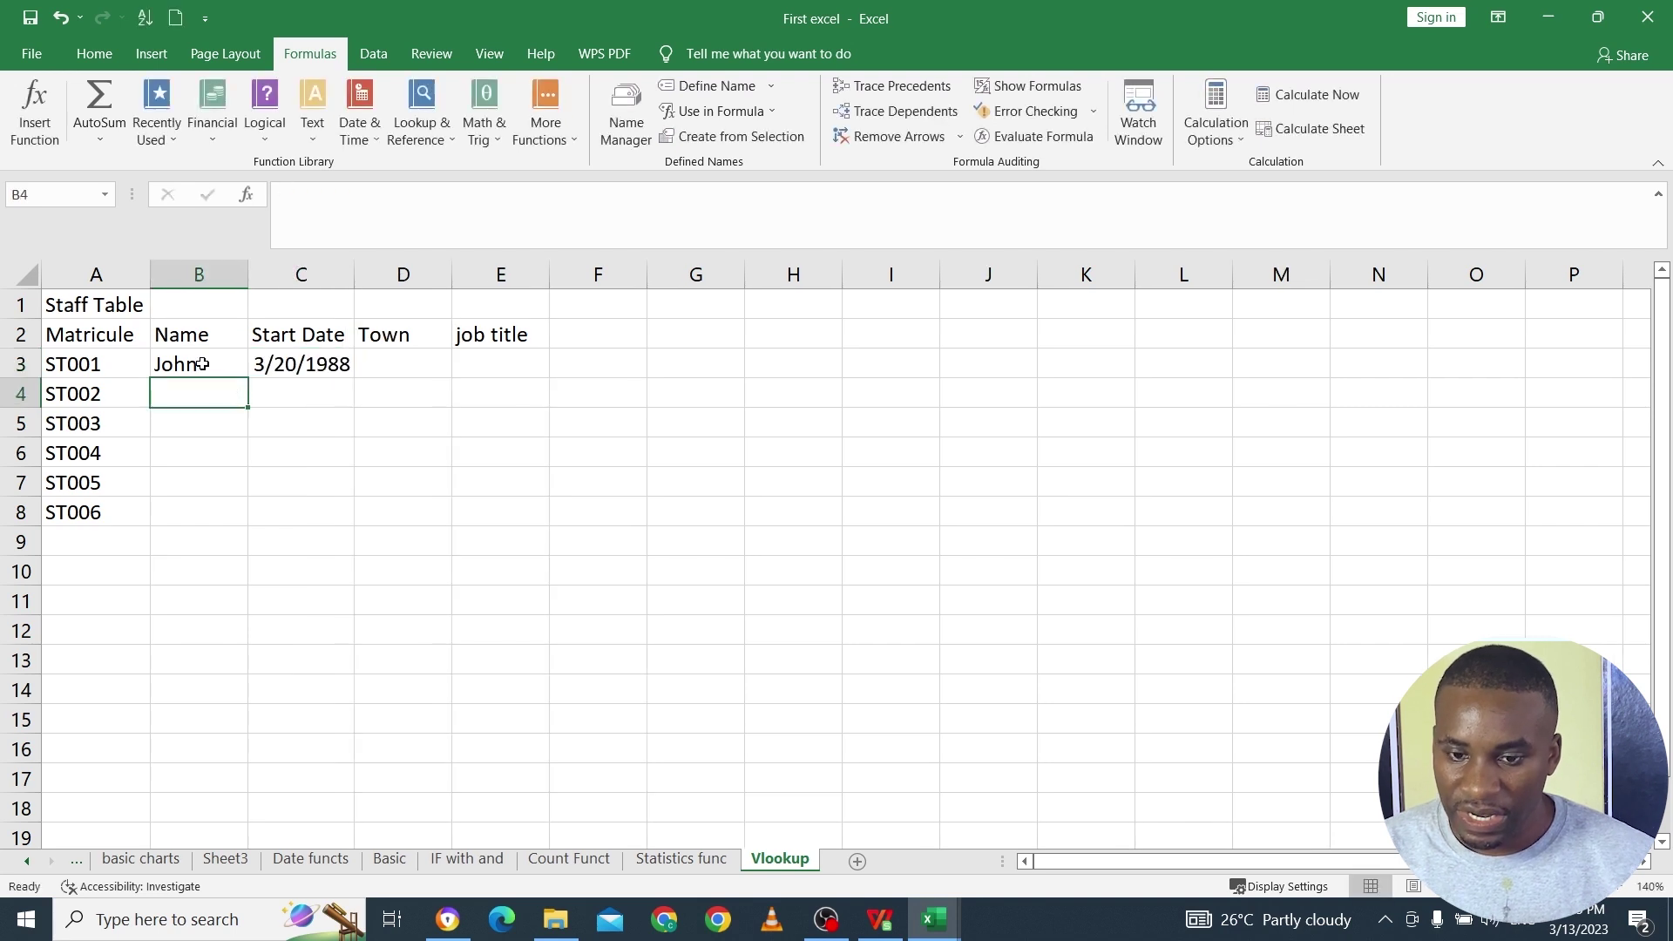
Step: Enter the town Douala in cell D3 and autofit the width of column D
left_click(420, 352)
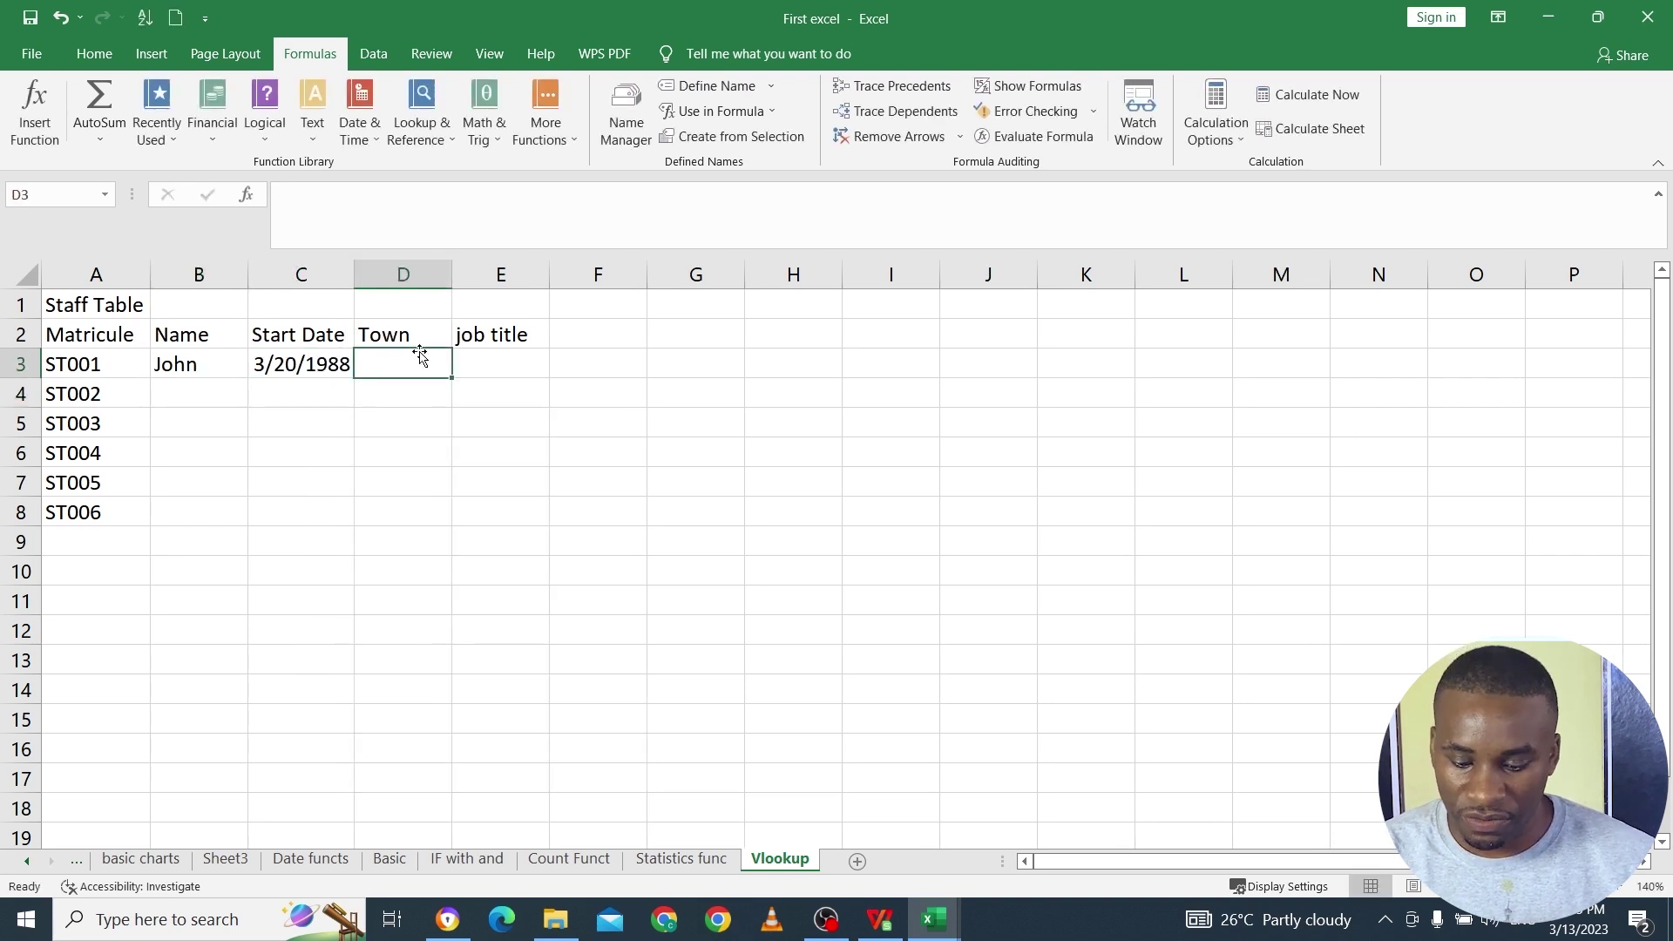
type("Douala")
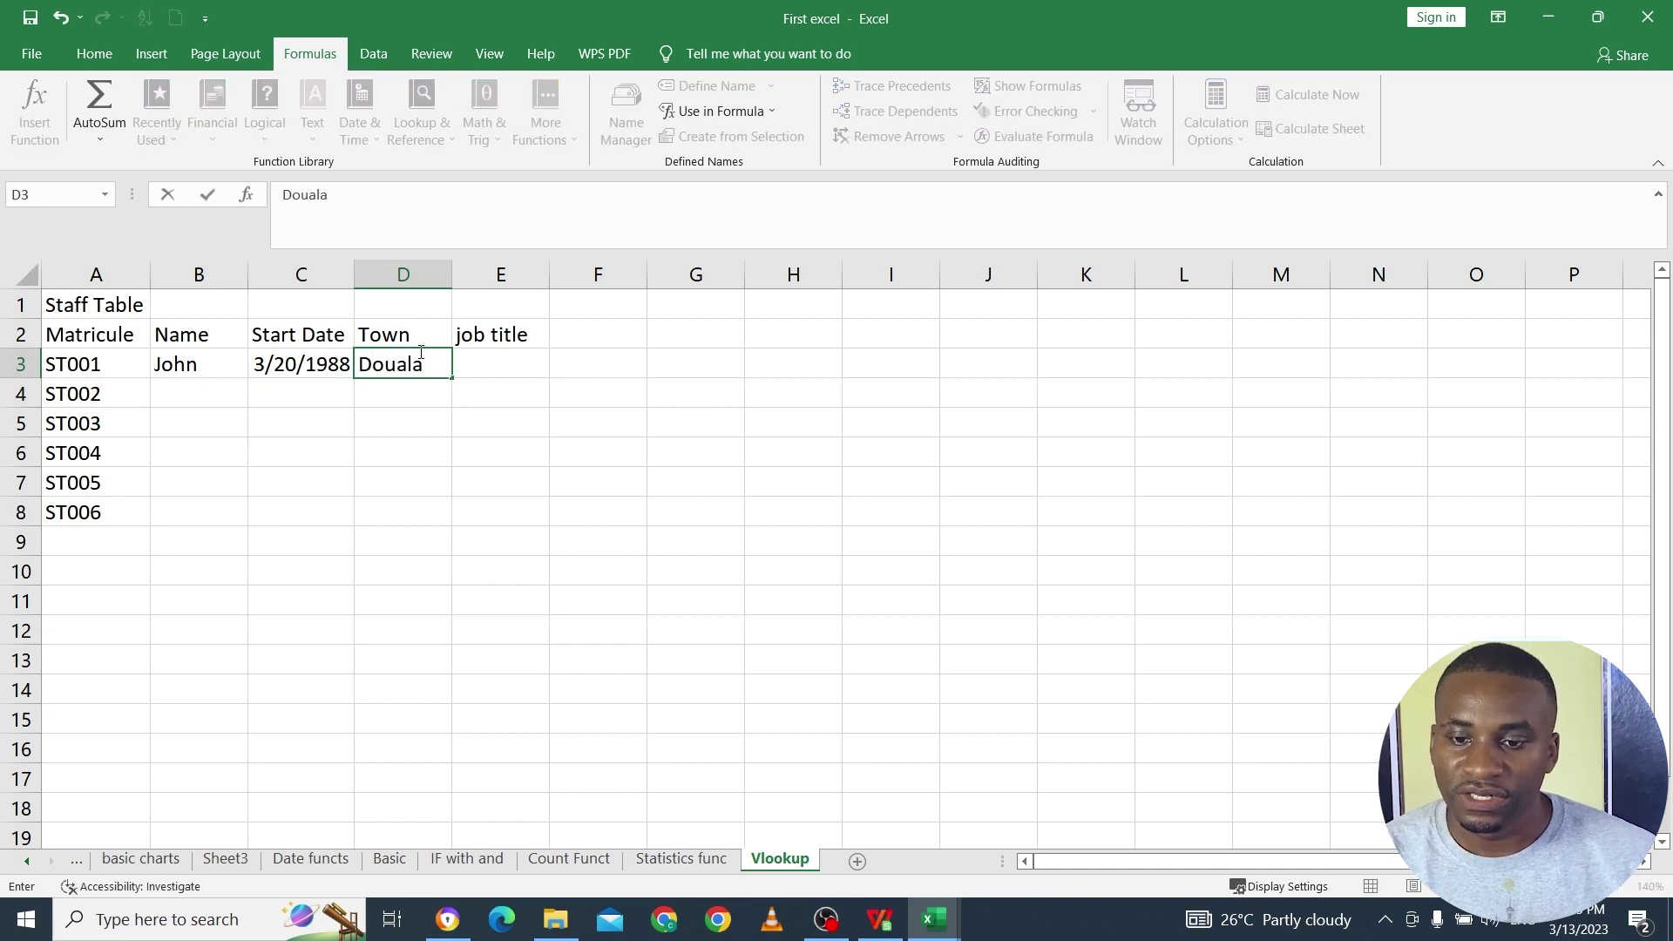
left_click(496, 486)
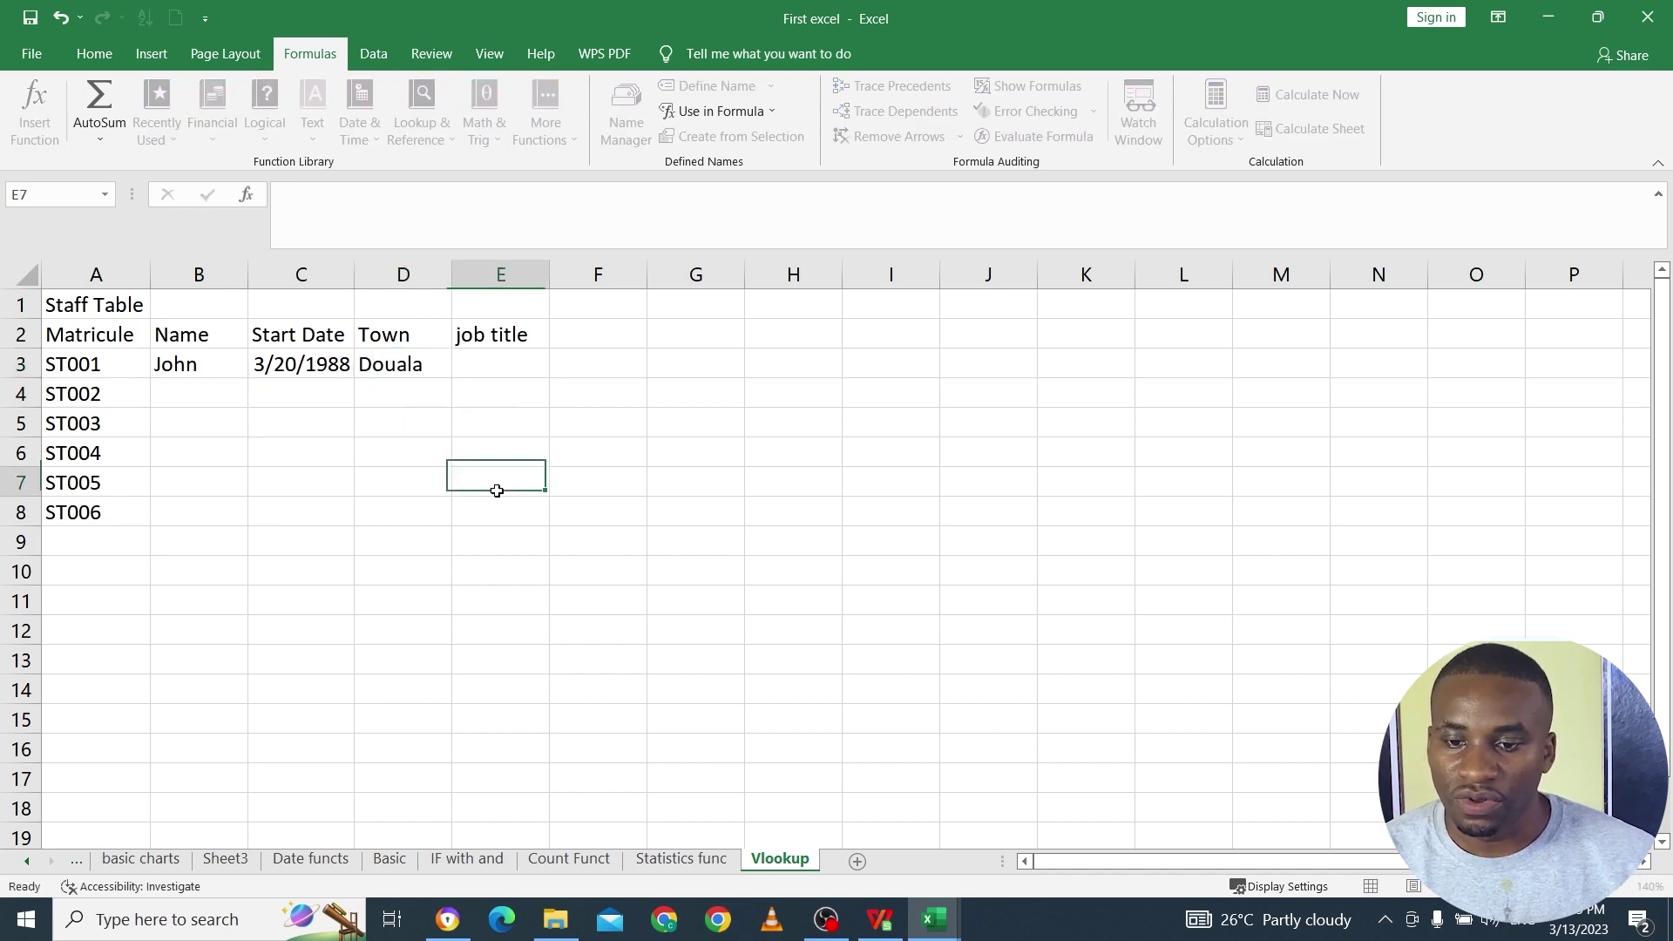
double_click(451, 276)
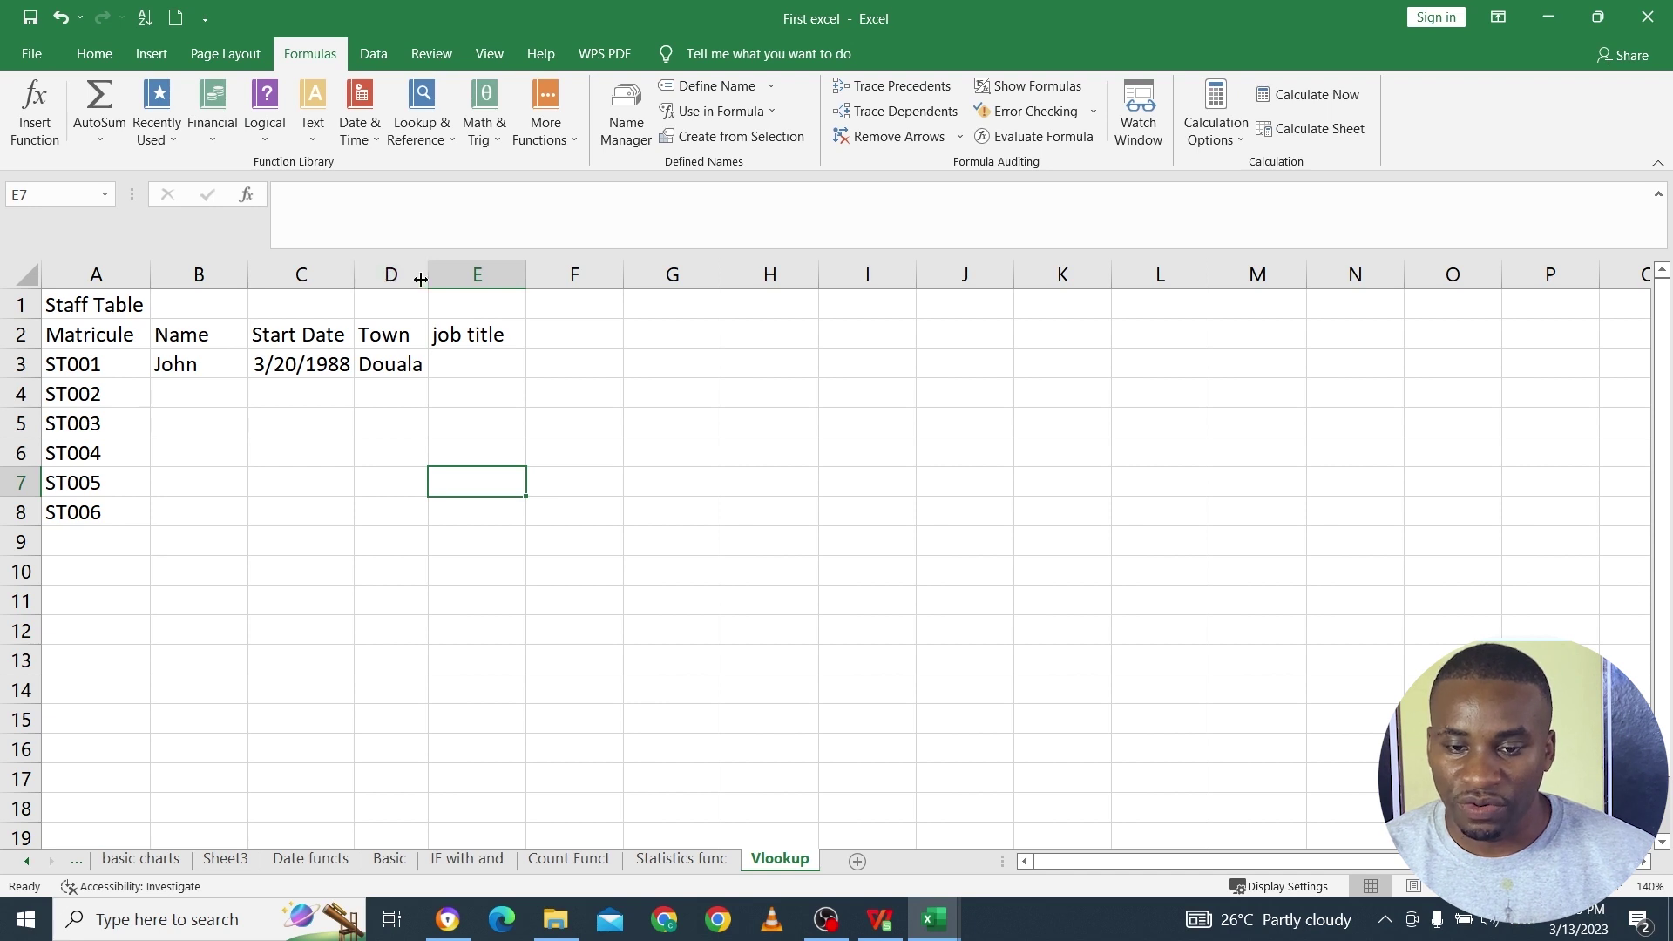
Step: Enter employee names for matricules ST002, ST003 and ST004 in cells B4 to B6
left_click_drag(179, 399, 410, 504)
left_click_drag(82, 547, 101, 688)
left_click(203, 398)
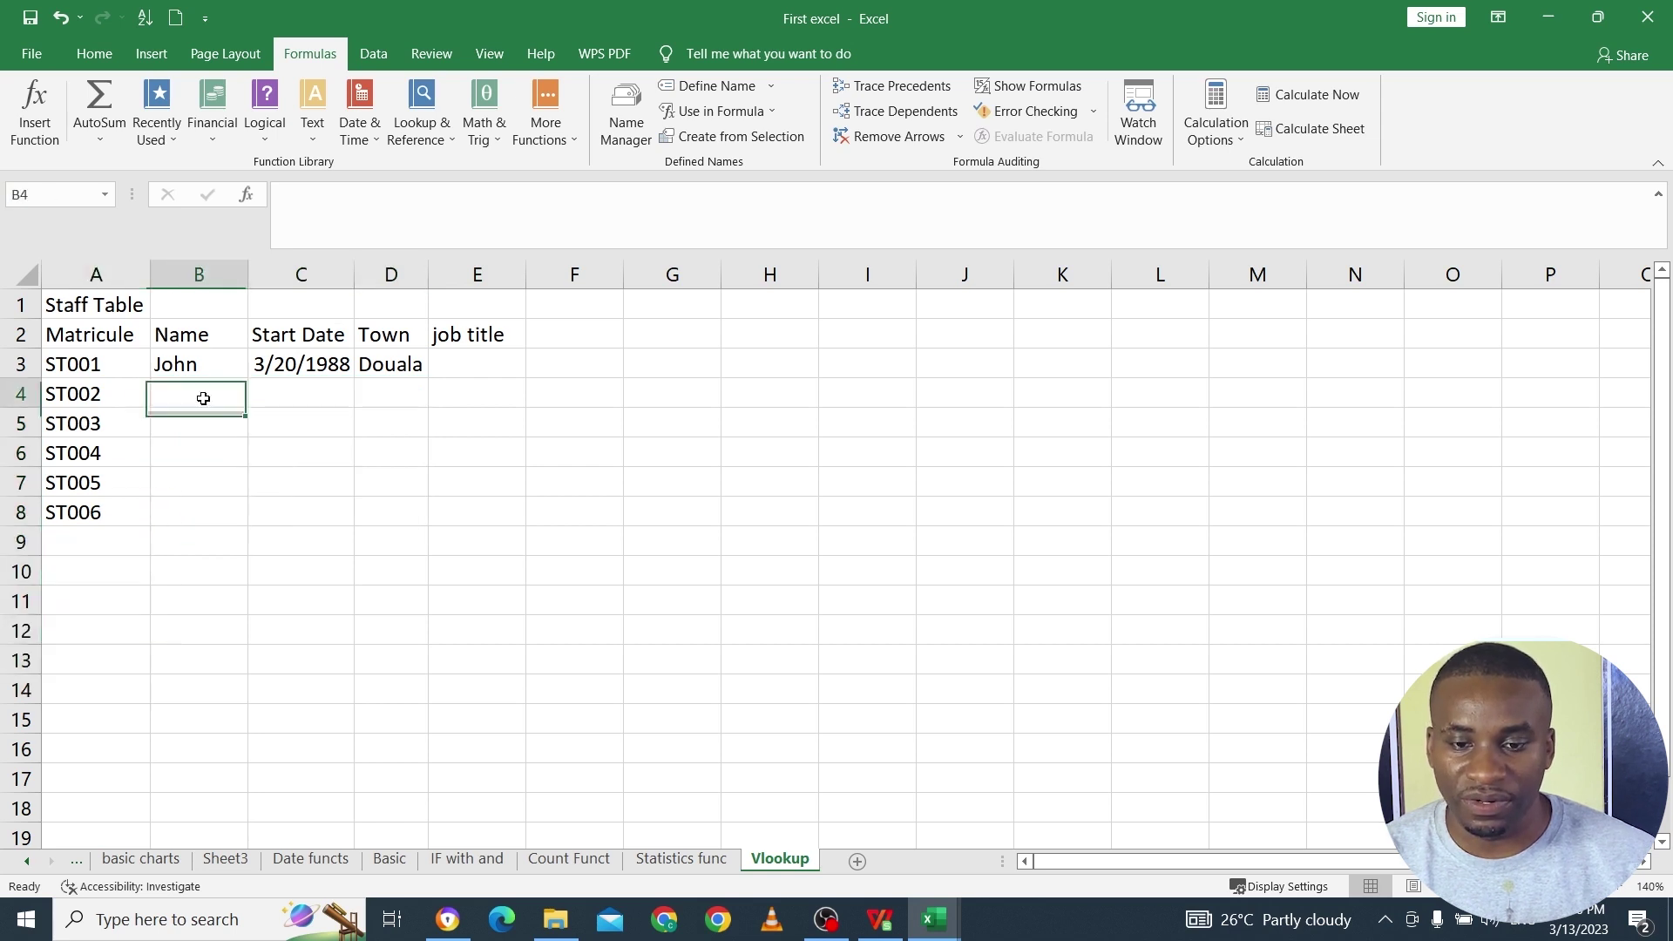
type("Mary")
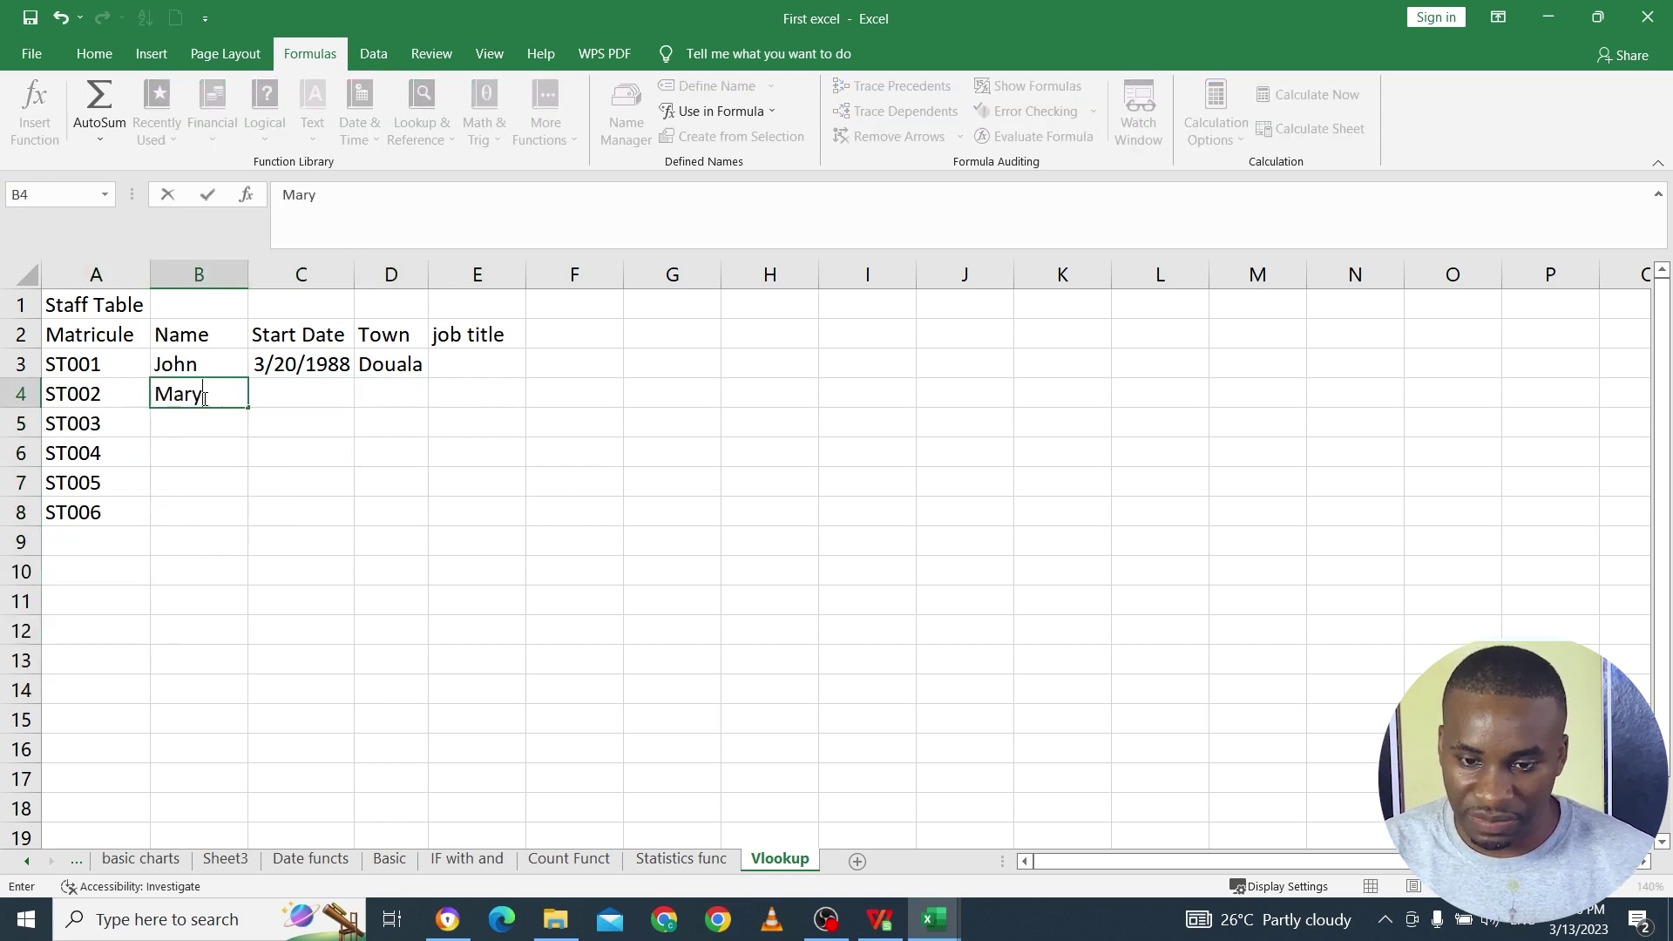
key("Return")
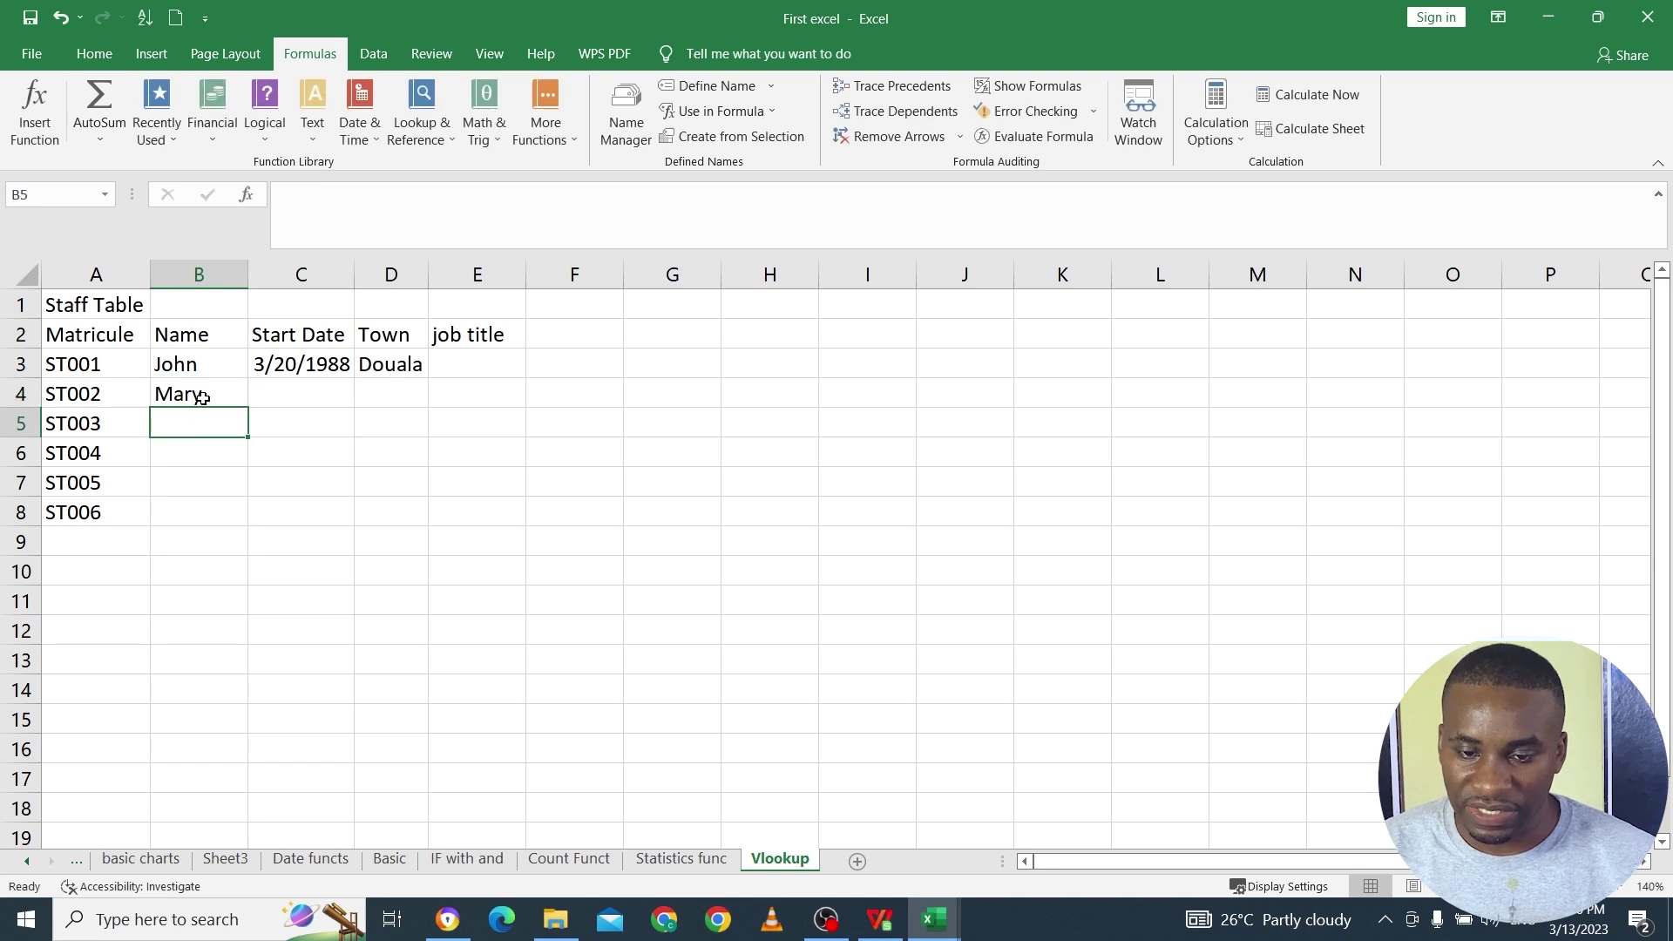
type("O")
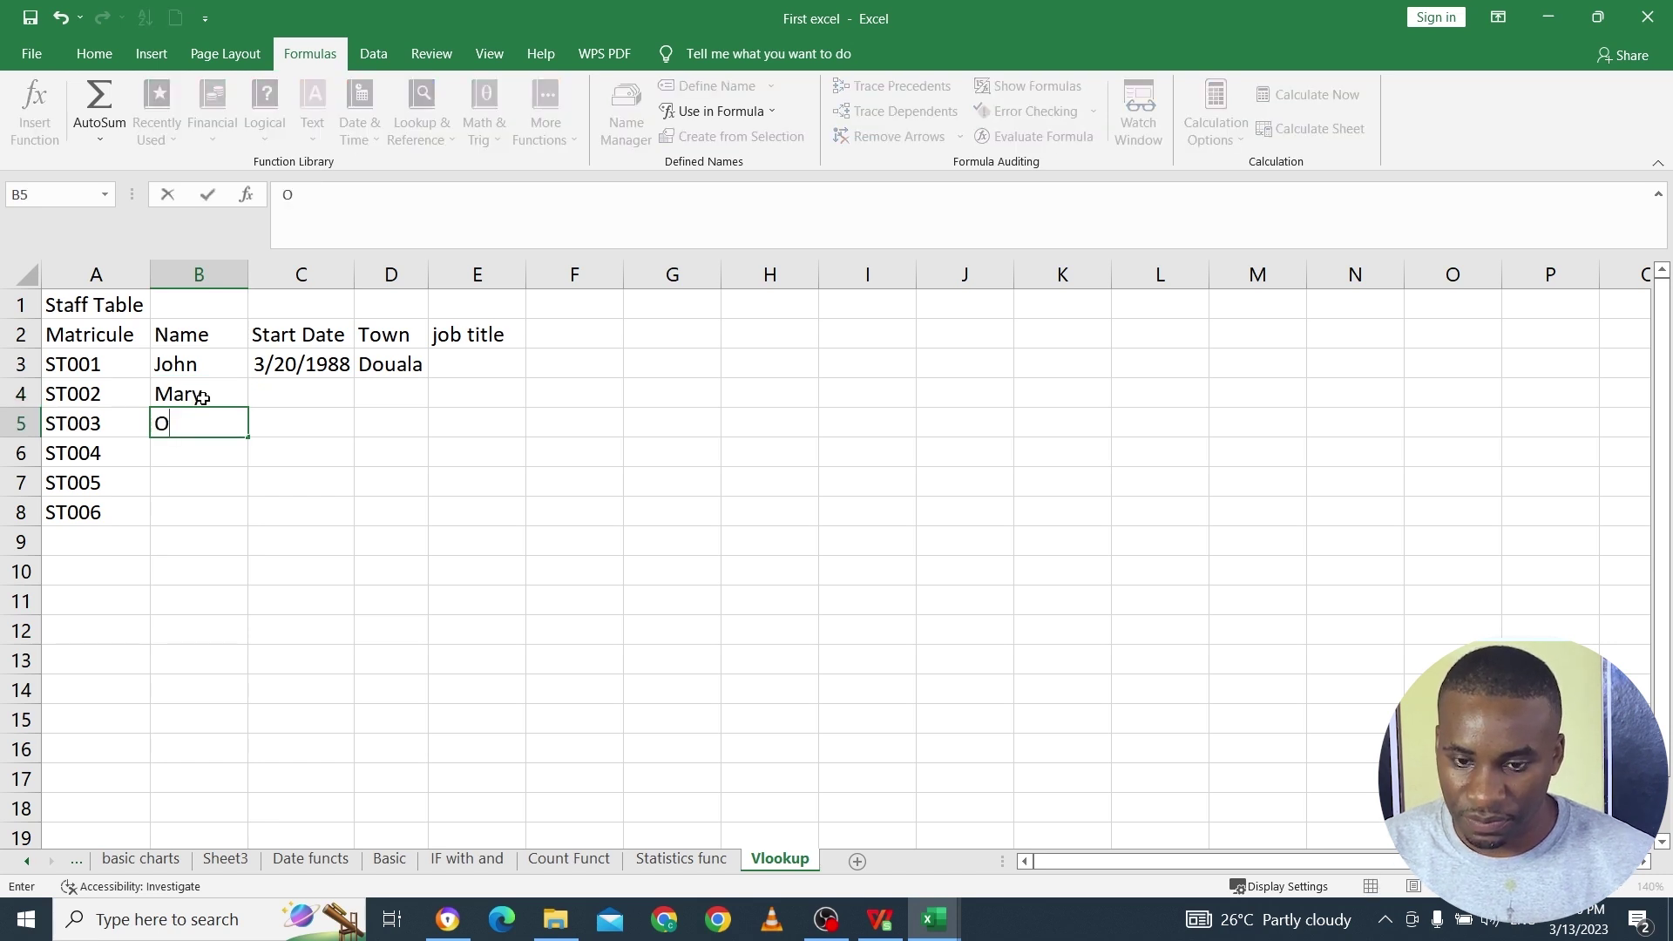
key("BackSpace")
type("Peter")
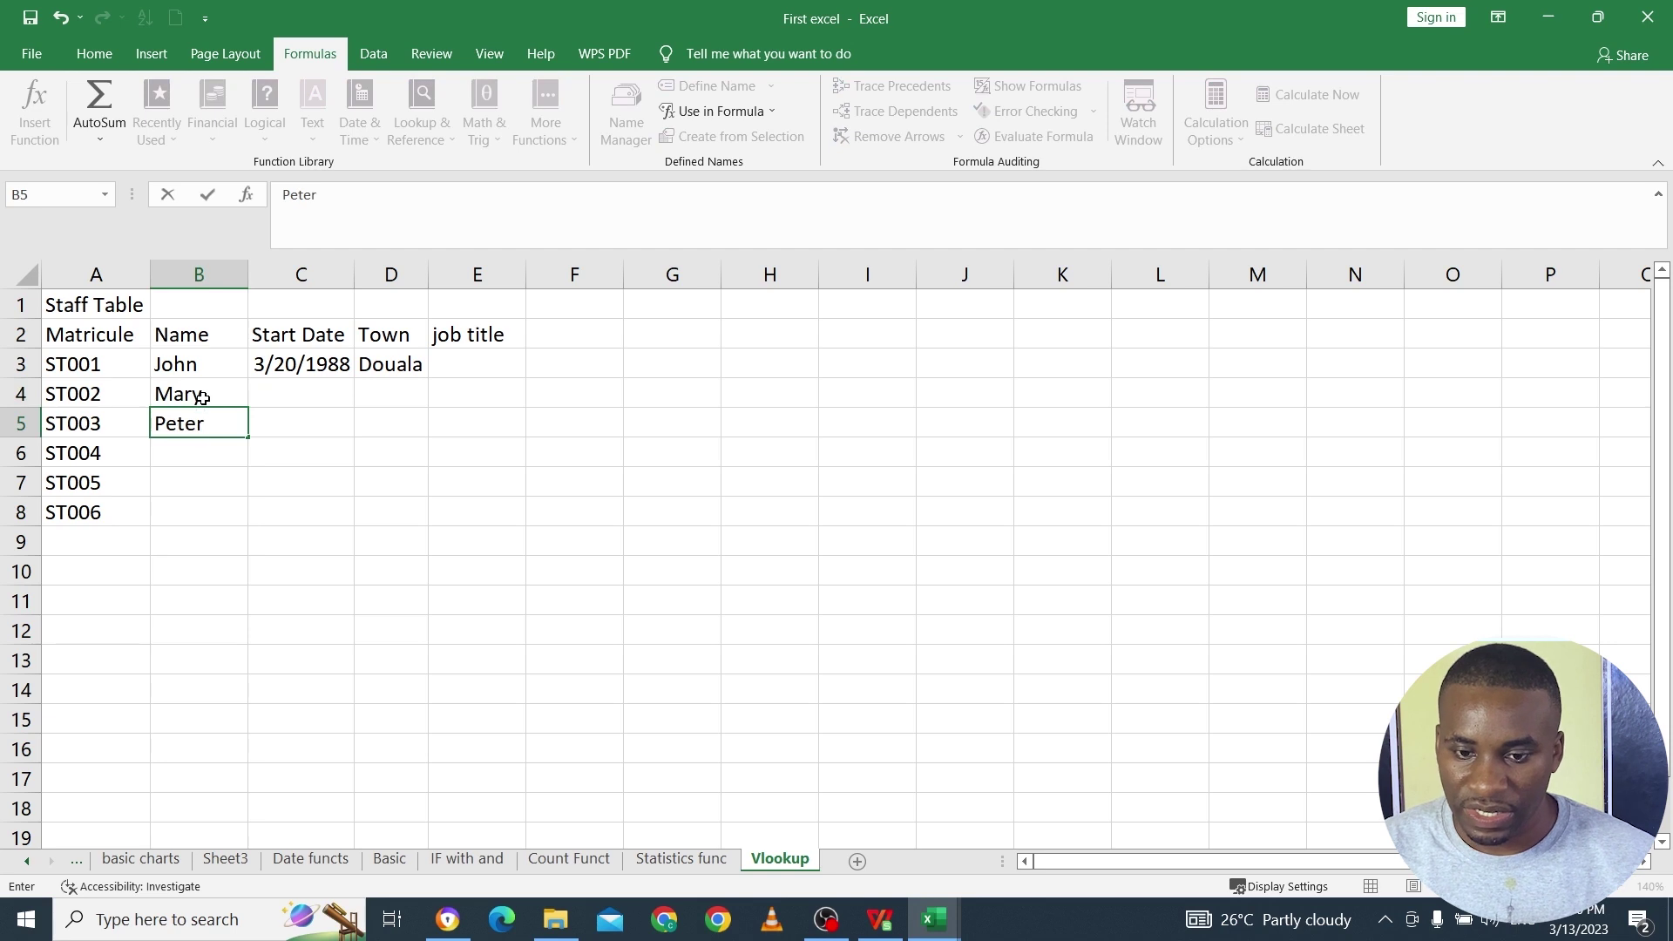
key("Return")
type("James")
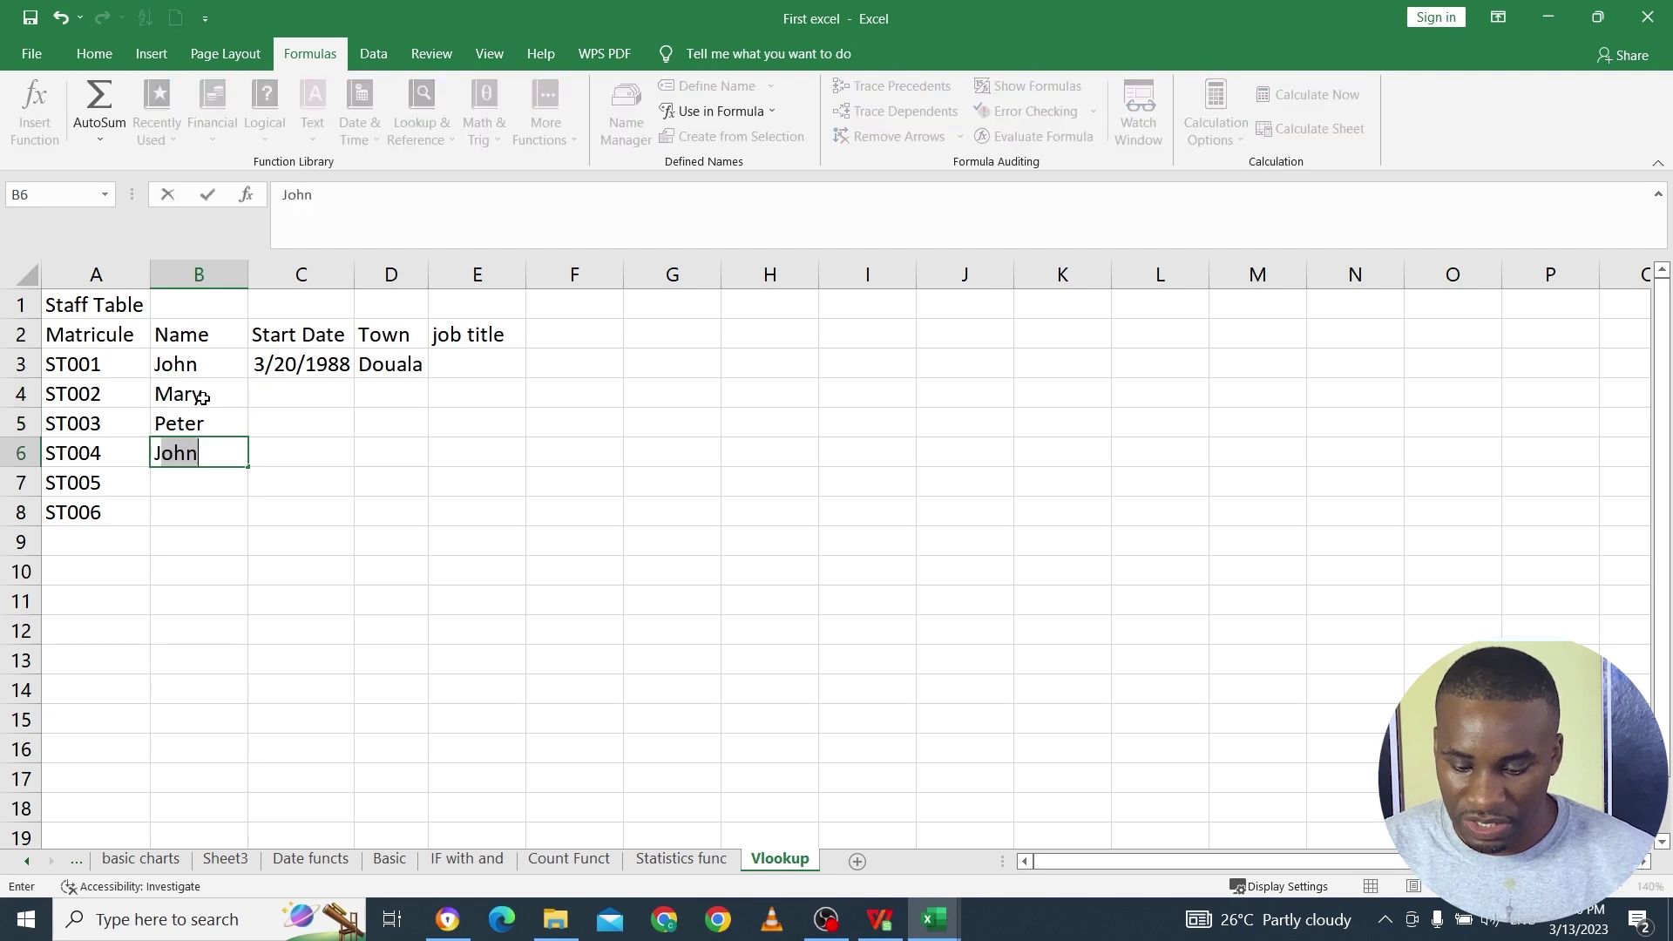
key("Return")
Step: Enter capitalised employee names for matricules ST005 and ST006 in cells B7 and B8
type("mike")
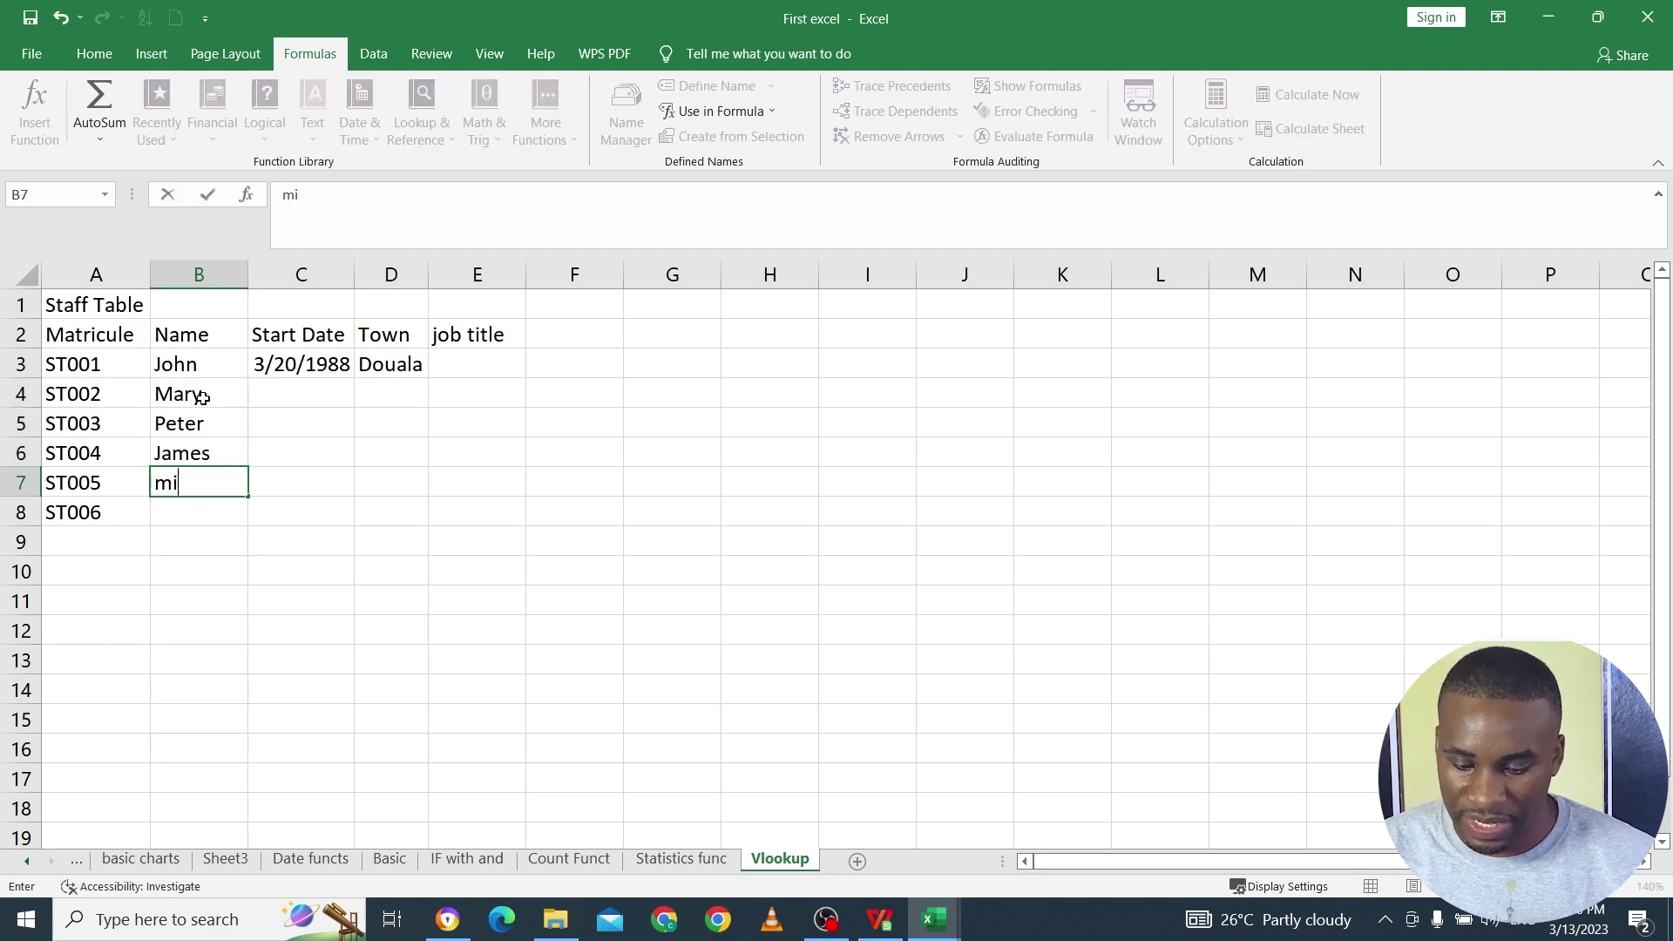
key("BackSpace")
key("BackSpace")
key("BackSpace")
key("BackSpace")
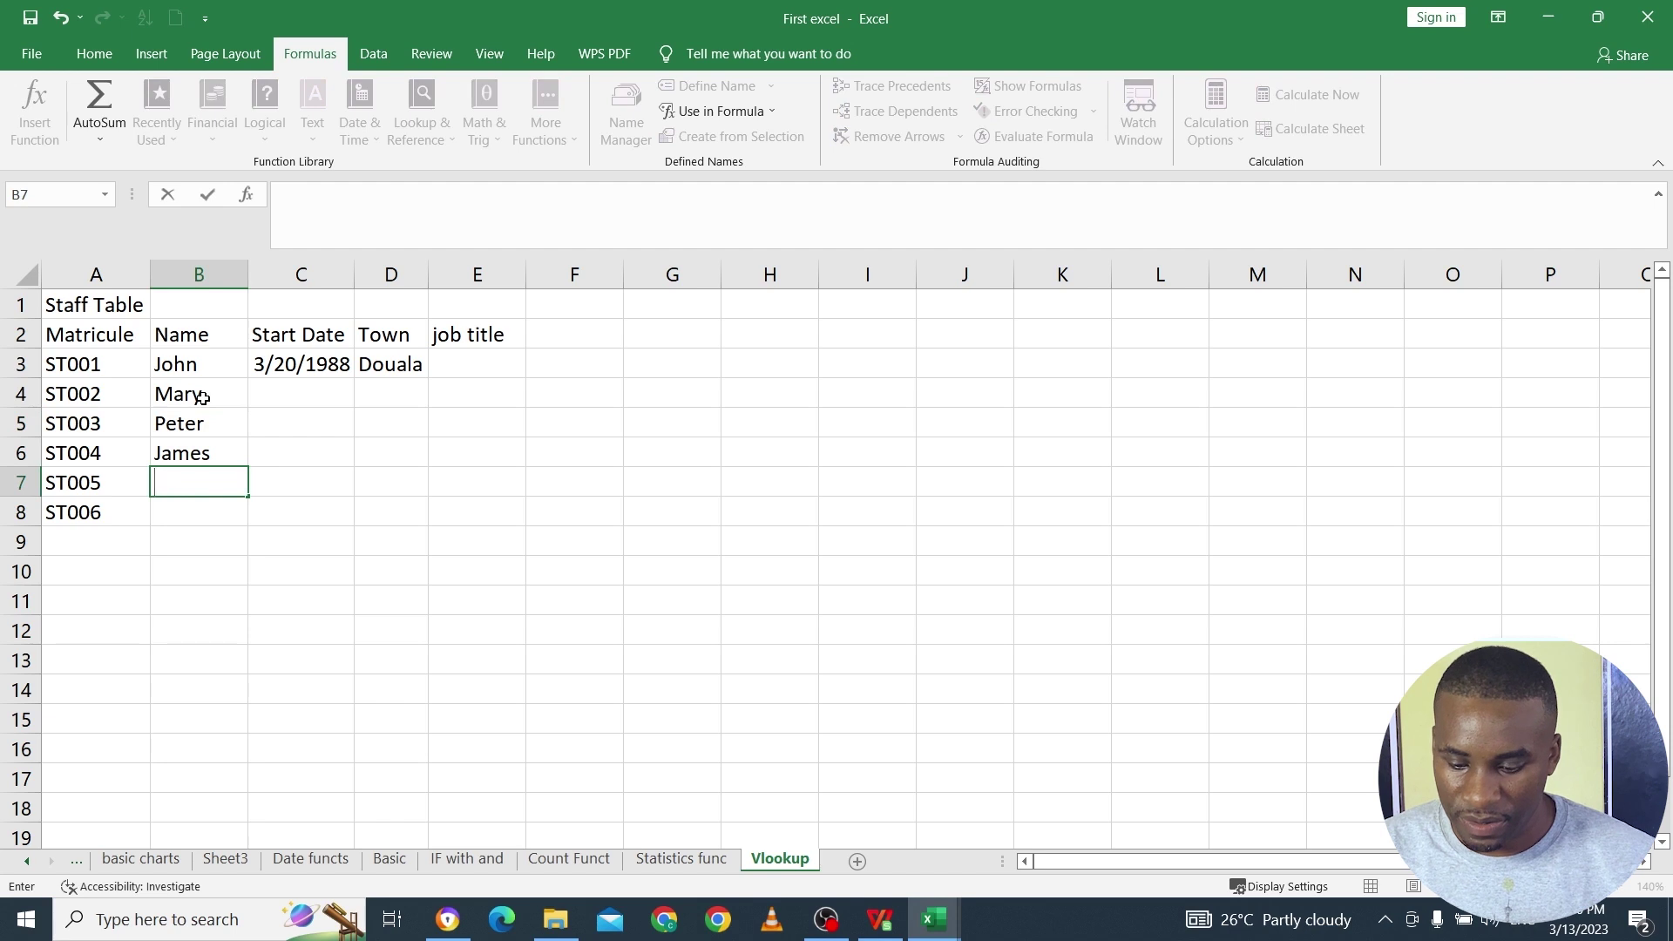
type("Mike")
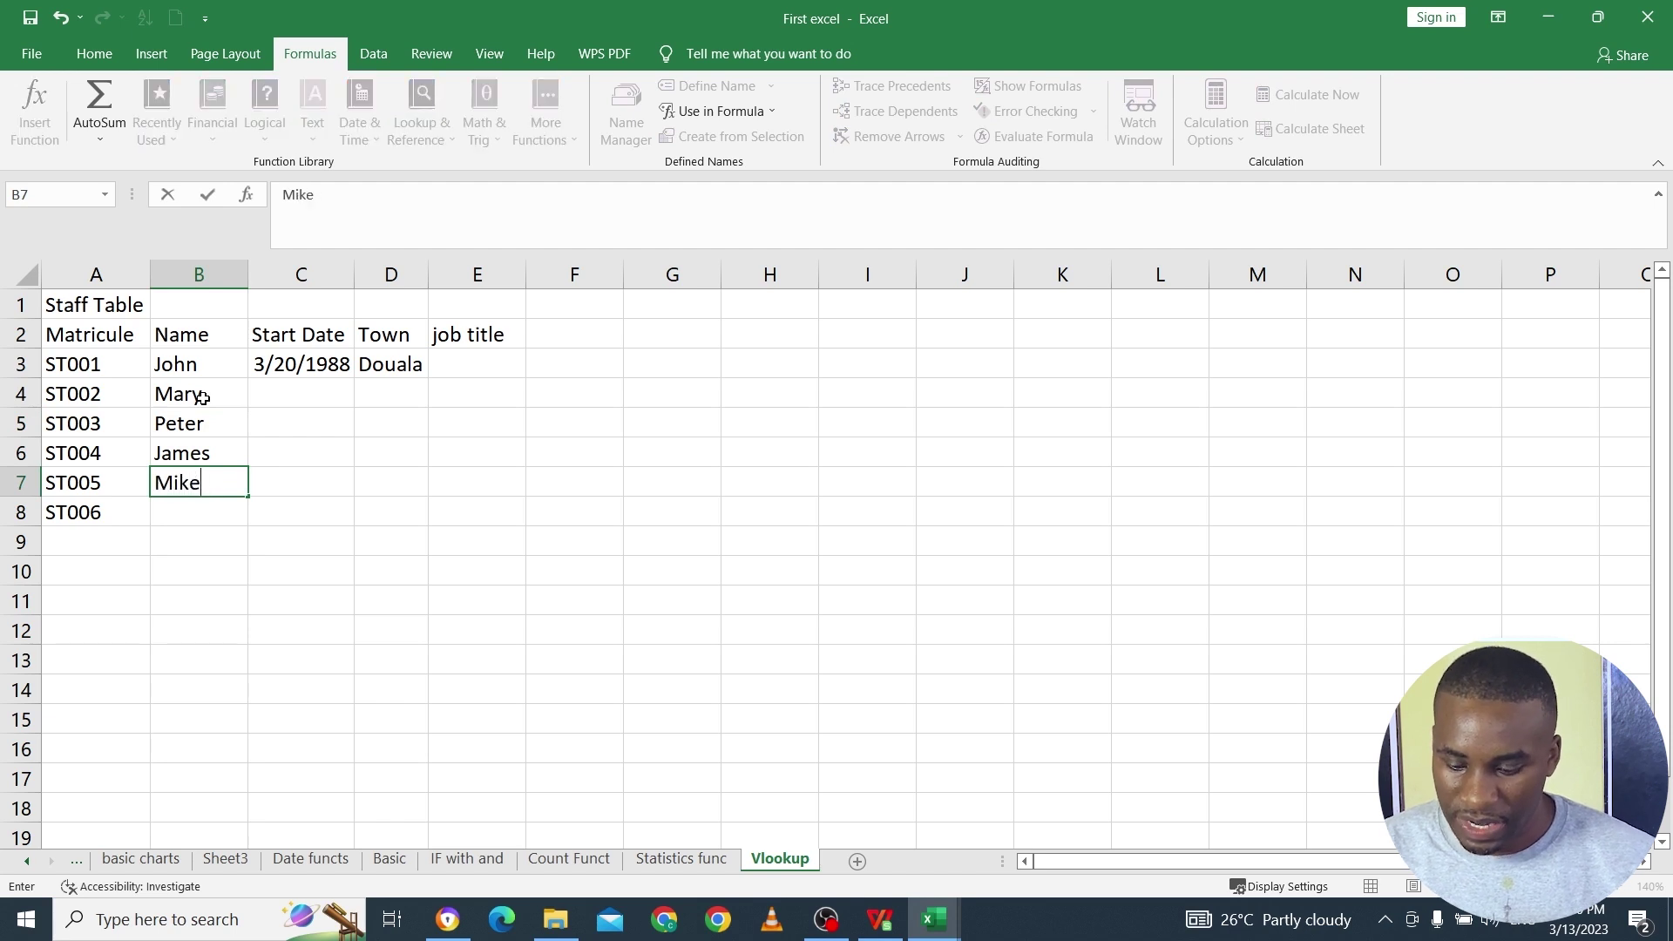
key("Return")
type("Nina")
key("Return")
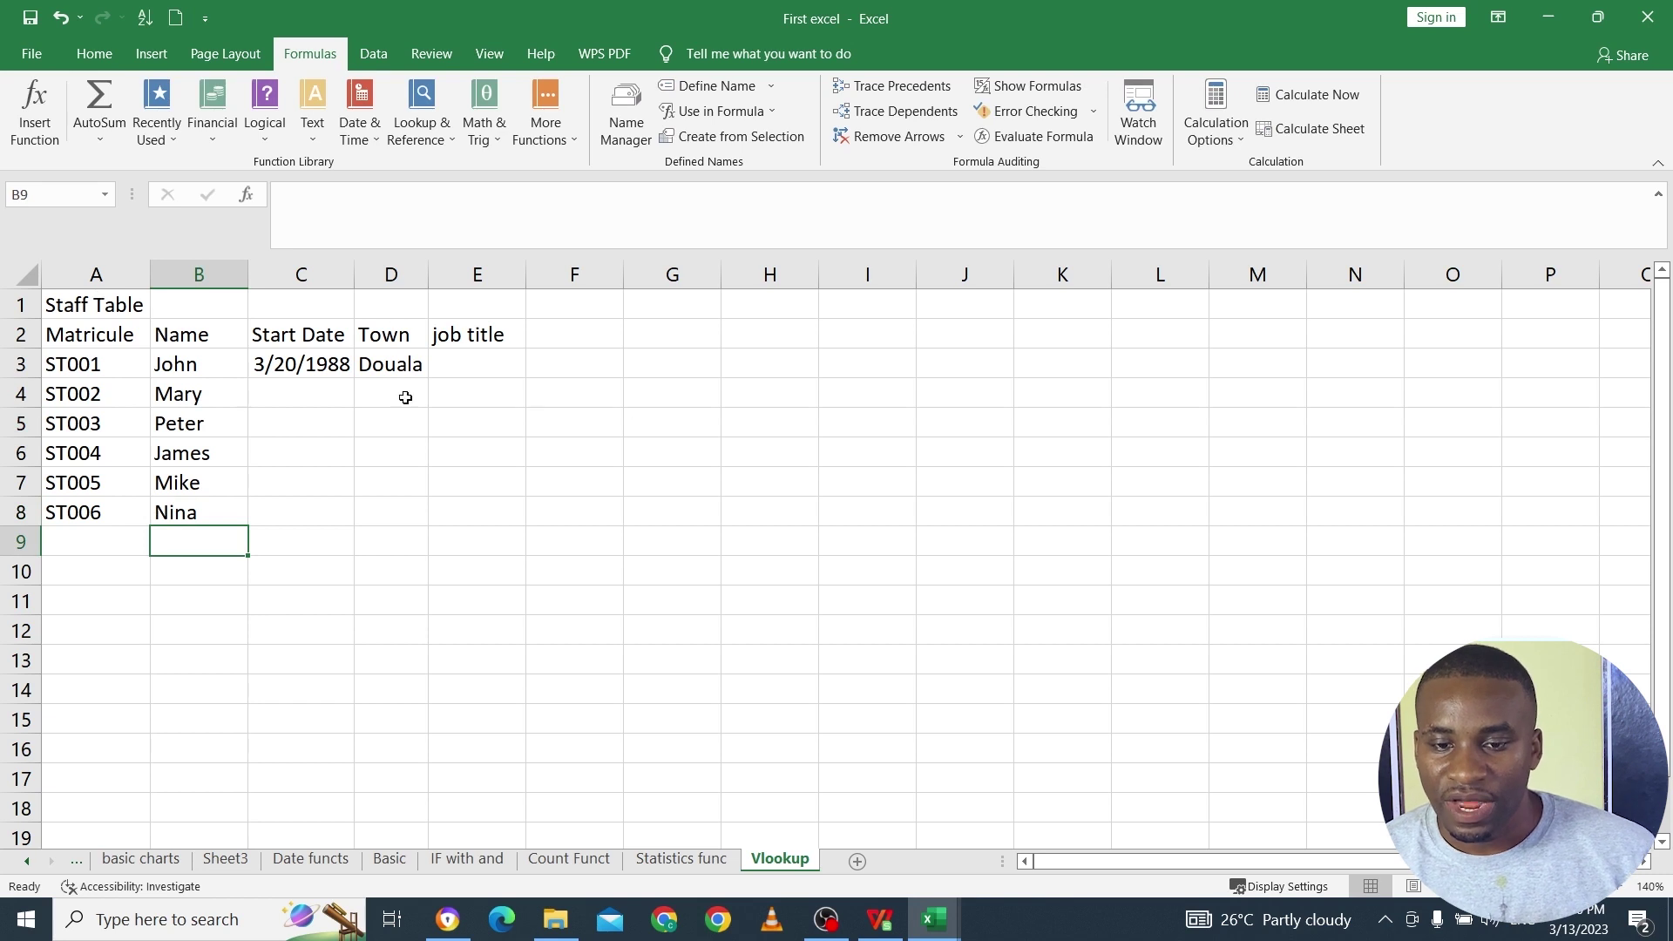
Step: Enter the title "Sales Table" in cell I1 to begin a second table
left_click(956, 312)
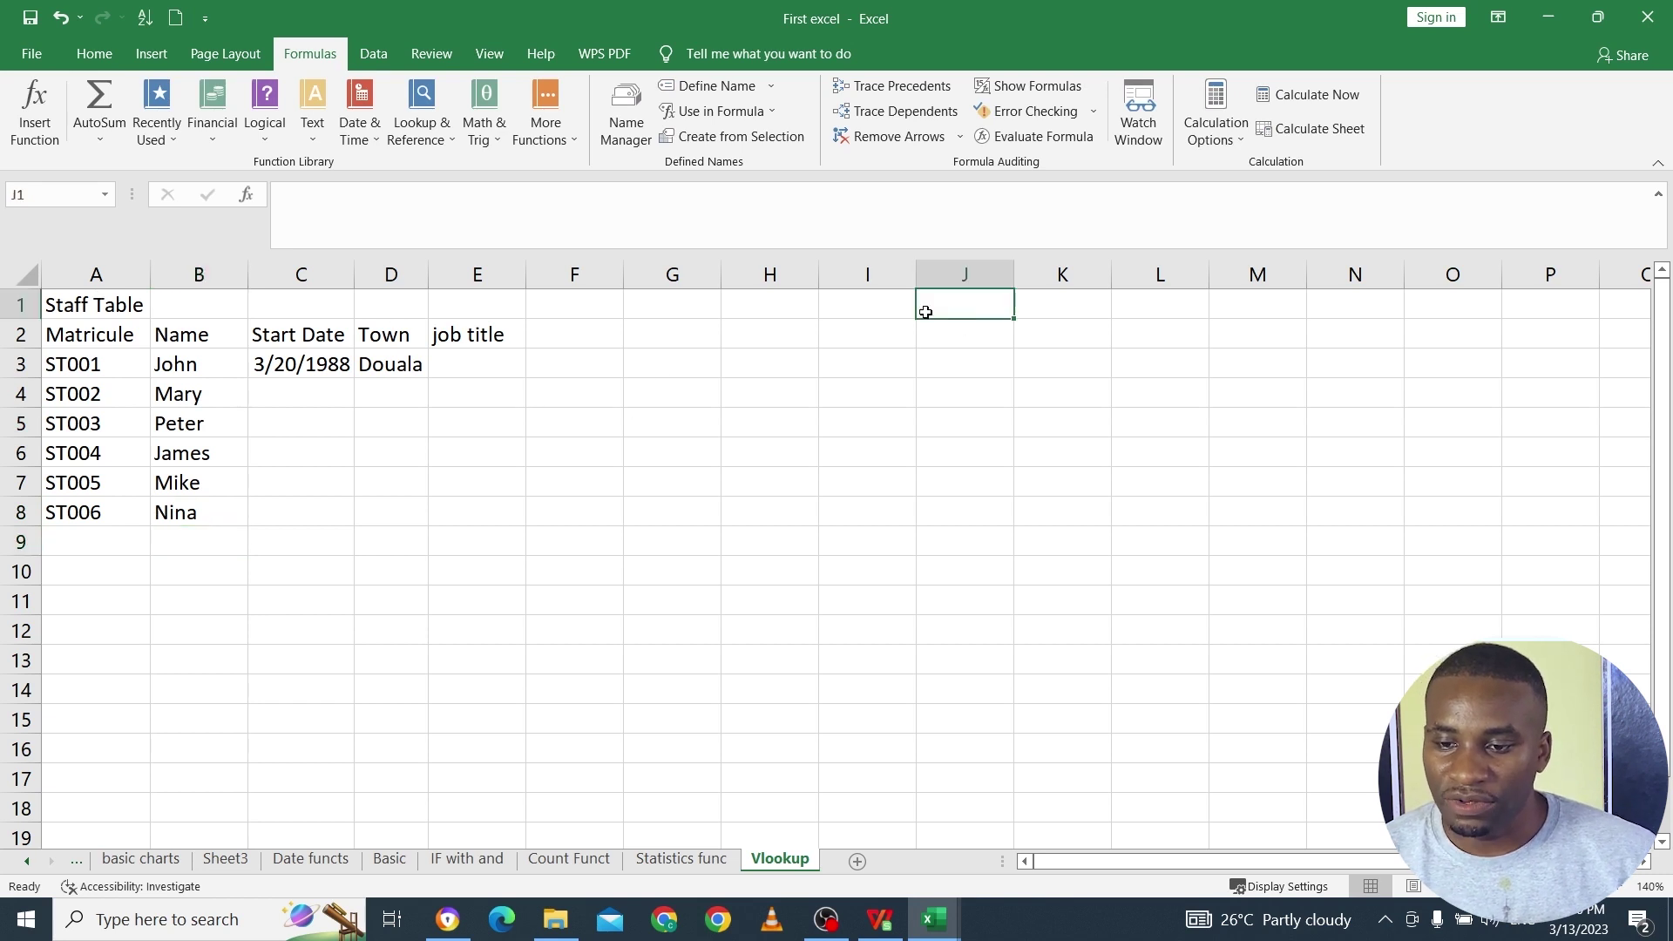
left_click(896, 311)
type("Sal")
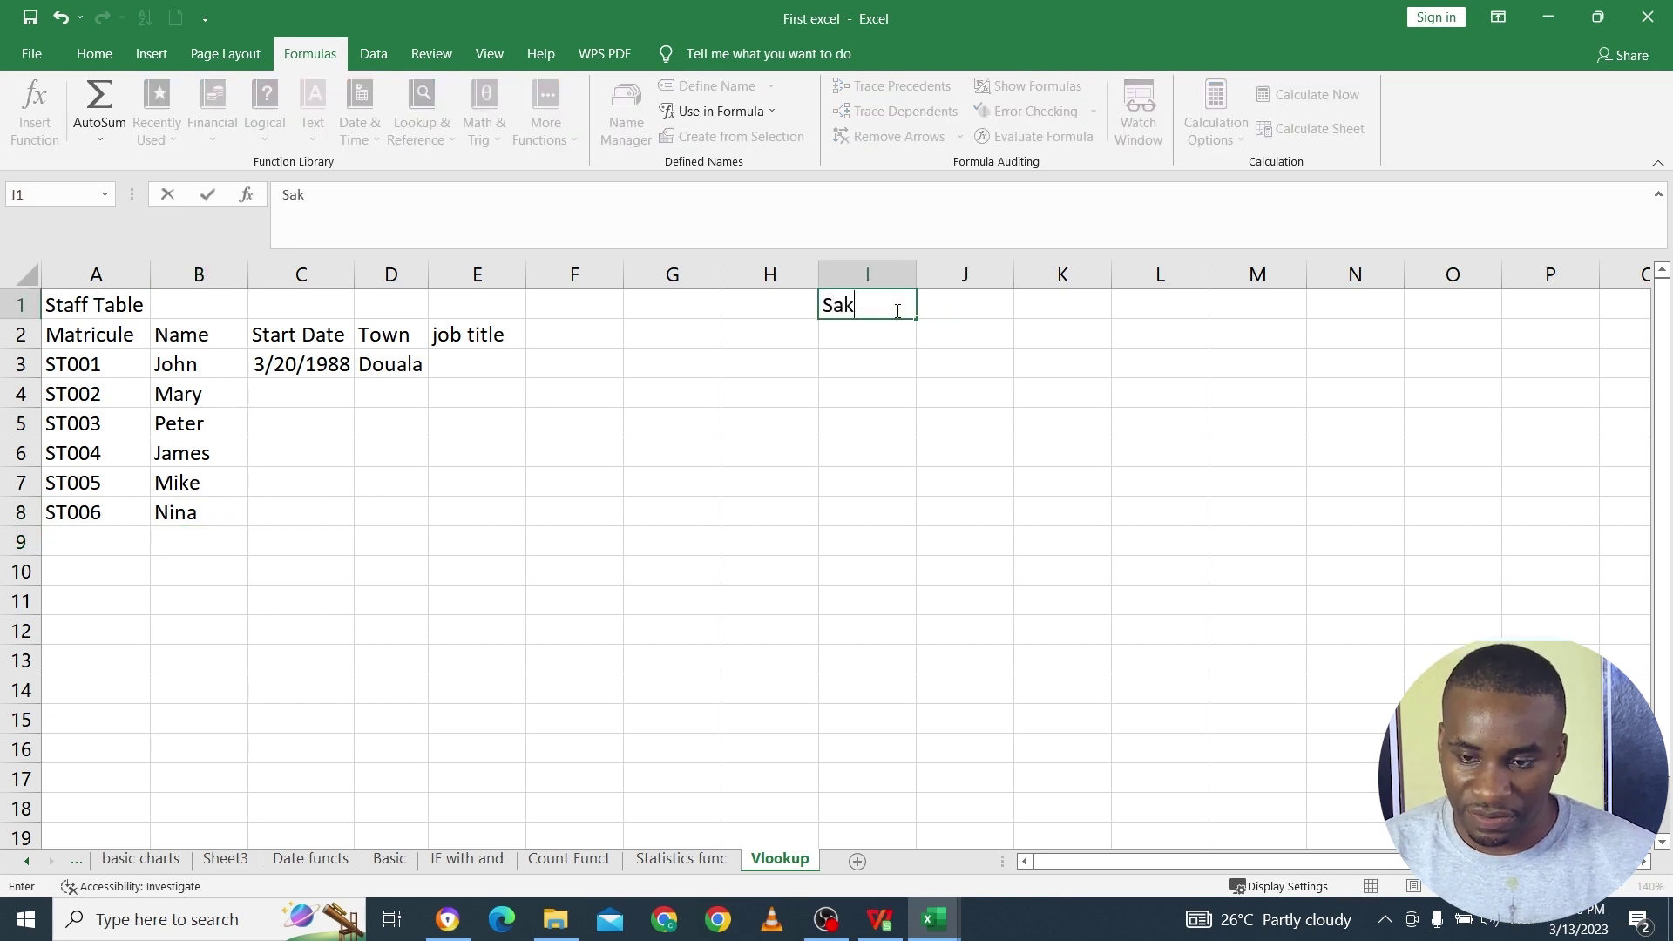
key("BackSpace")
type("les ")
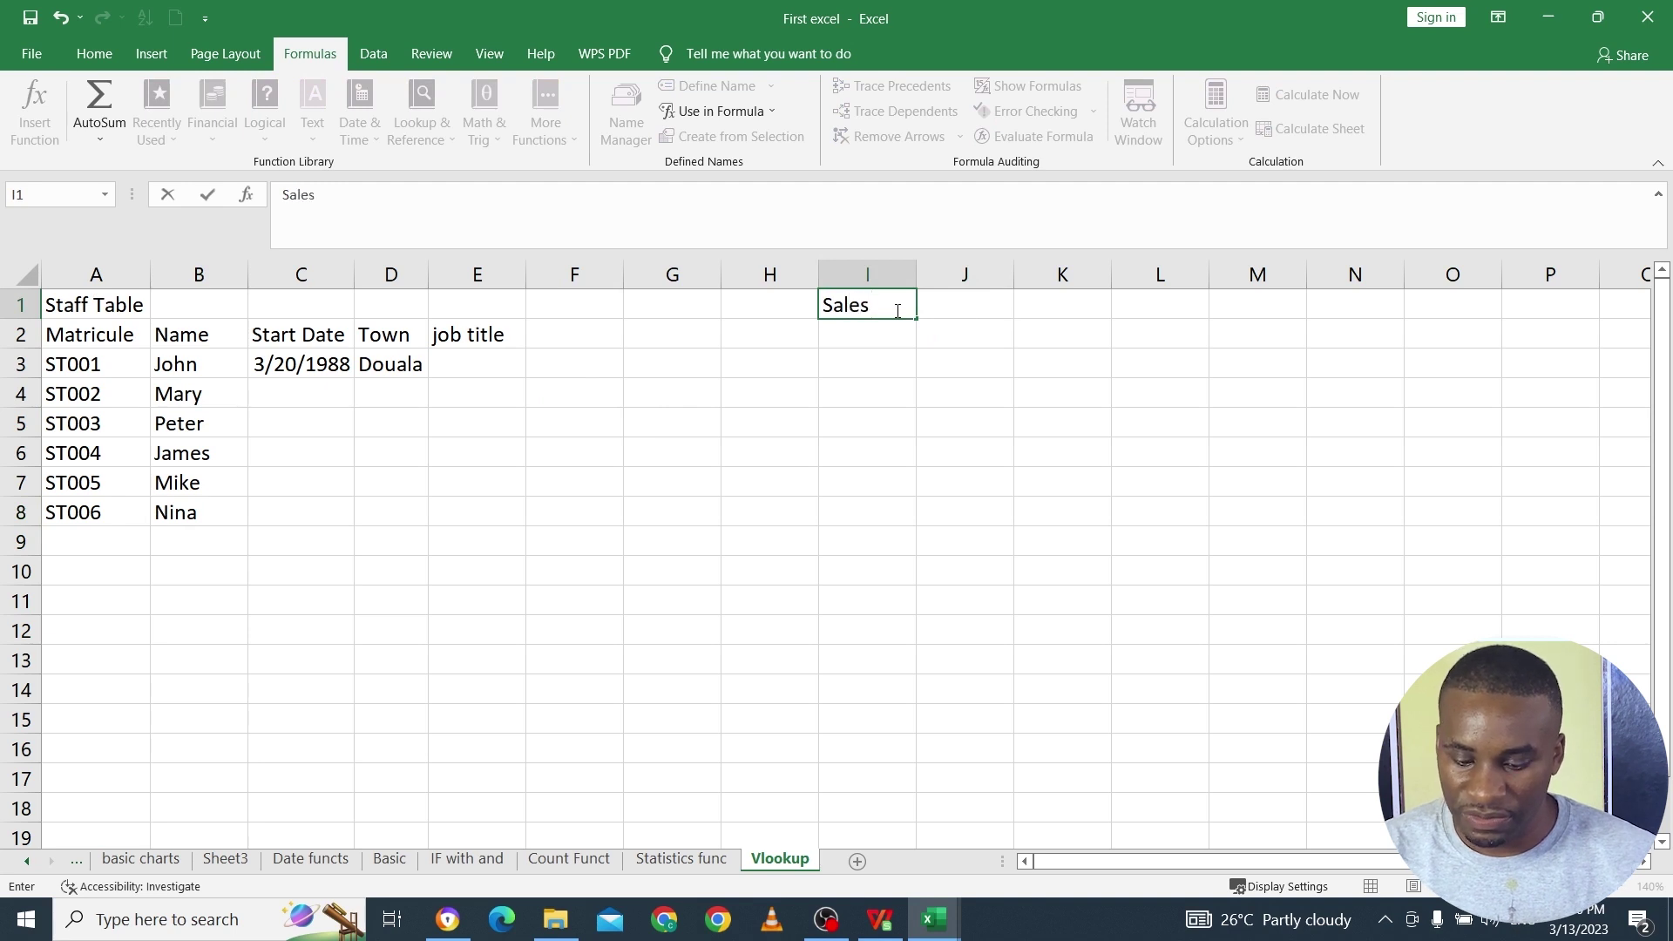
type("Table")
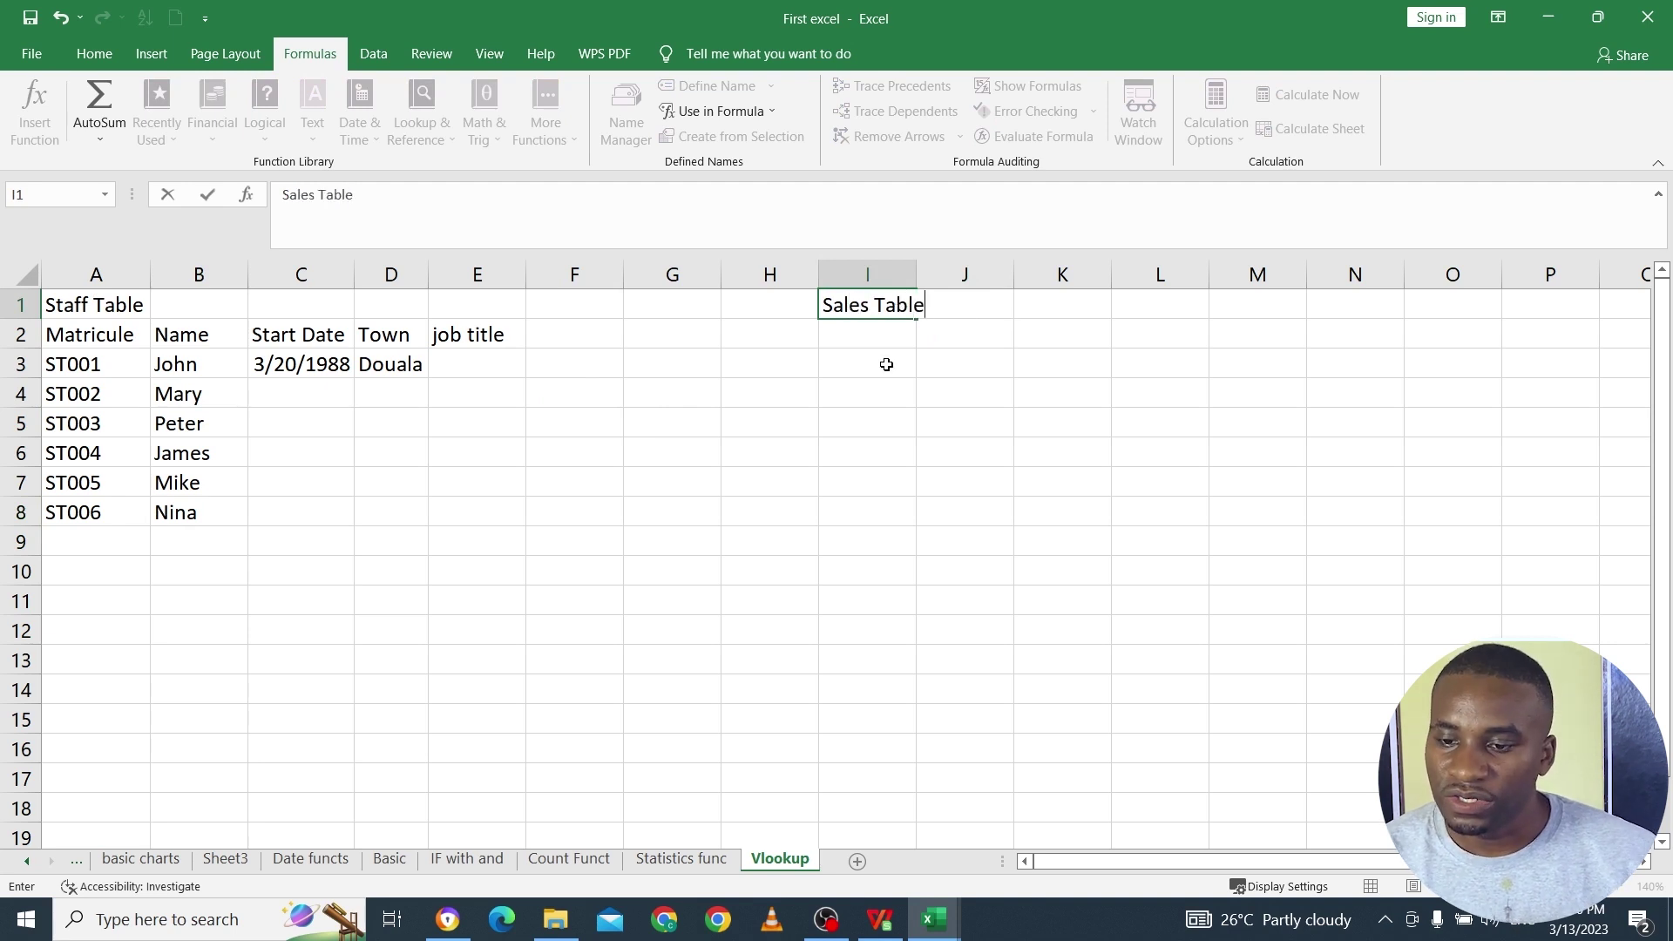
key("Return")
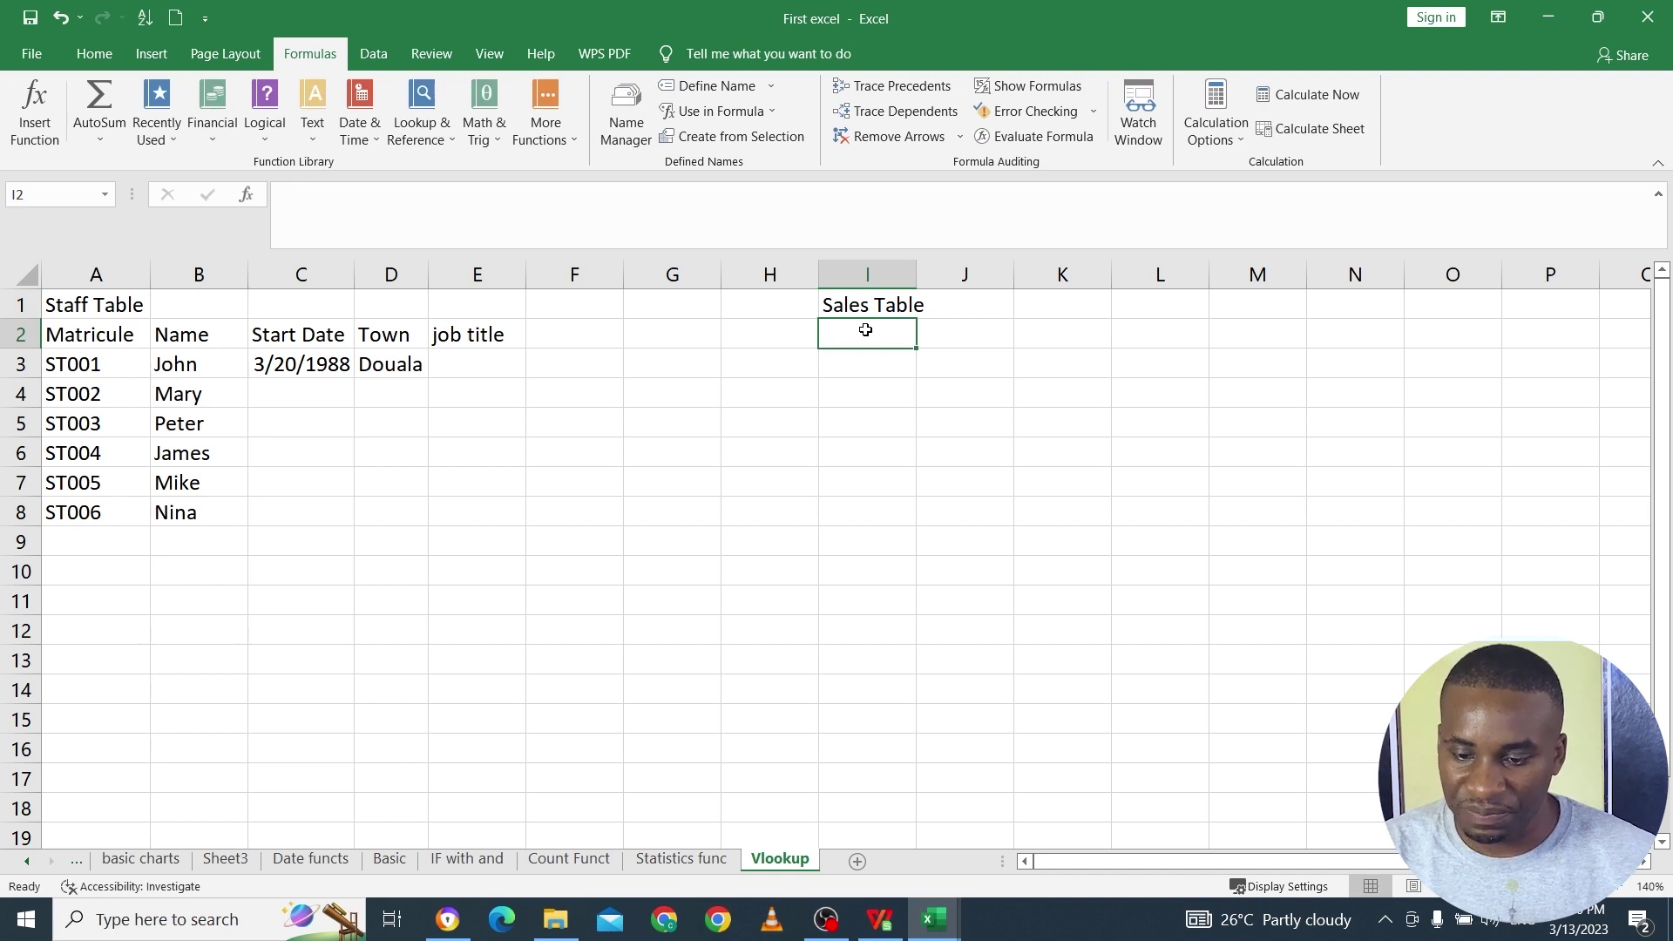
Step: Enter "Day 1" in cell I2 and "Day 2" in cell I3, and fill the series down to Day 17 in I18
type("Day 1")
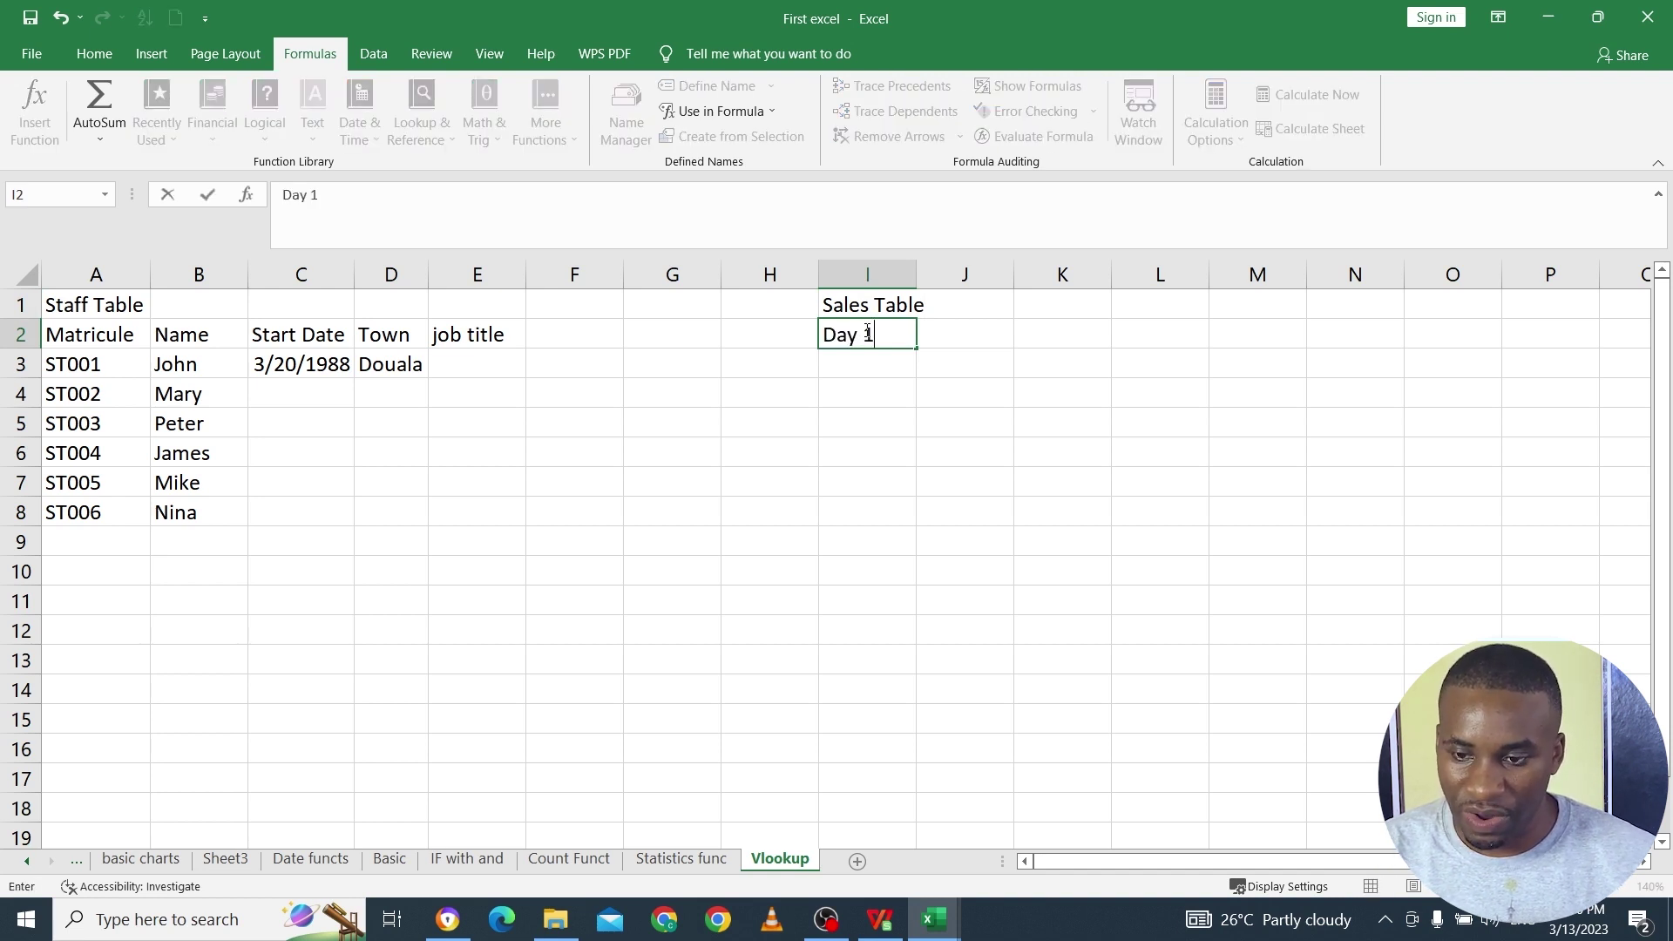
key("Return")
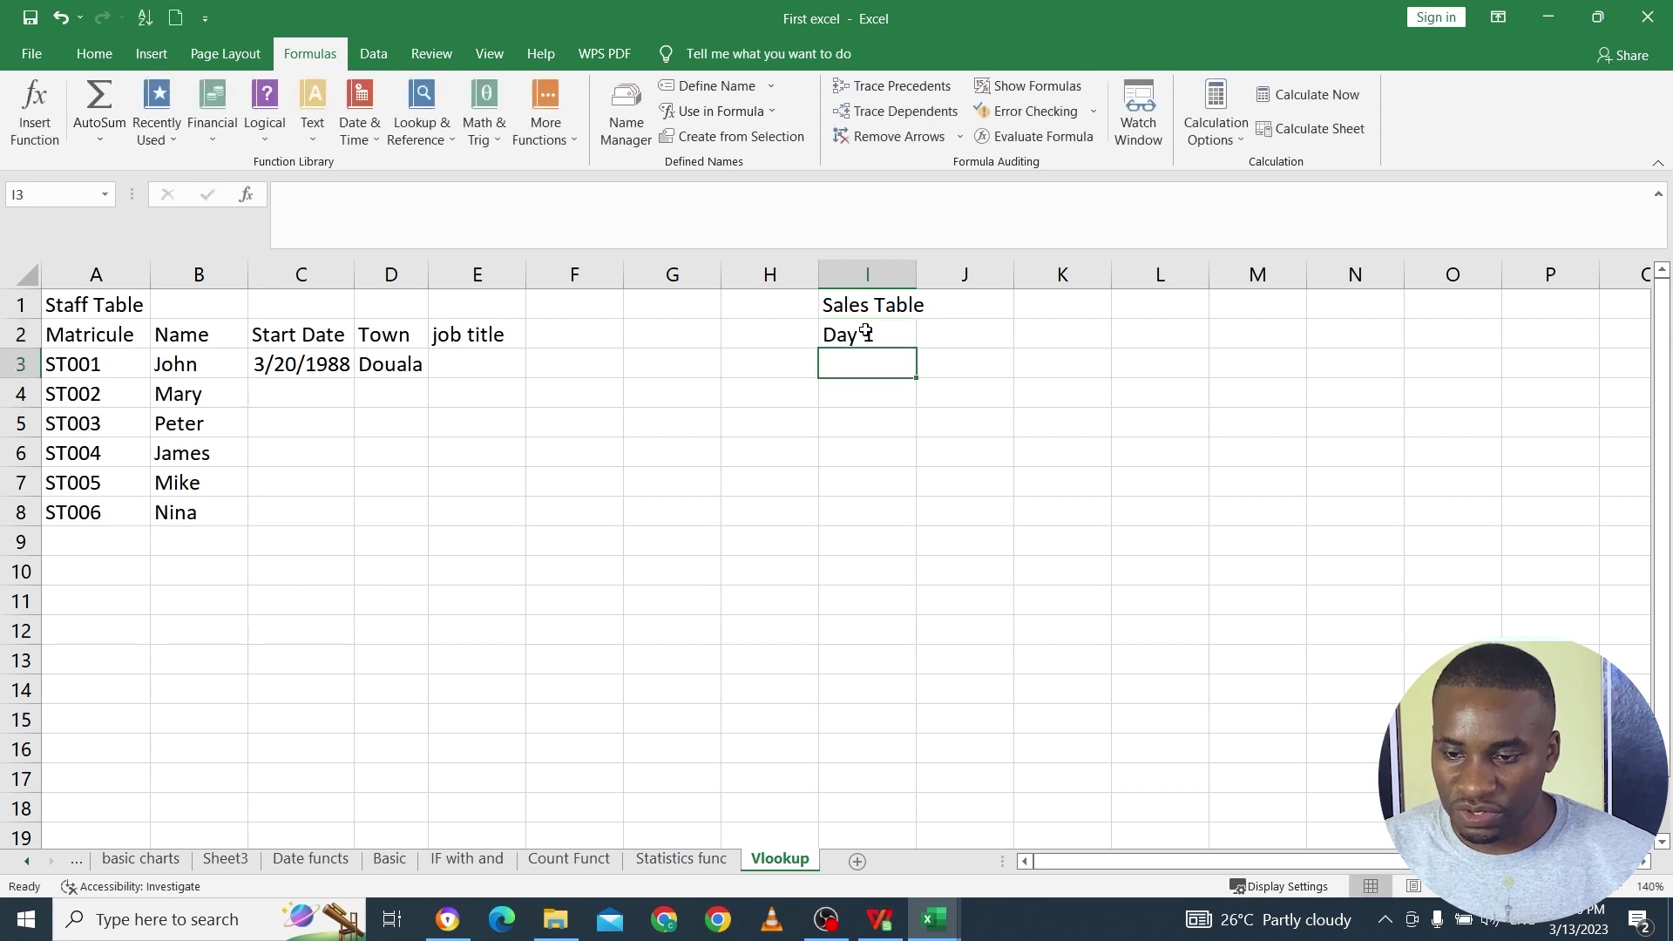
type("Day ")
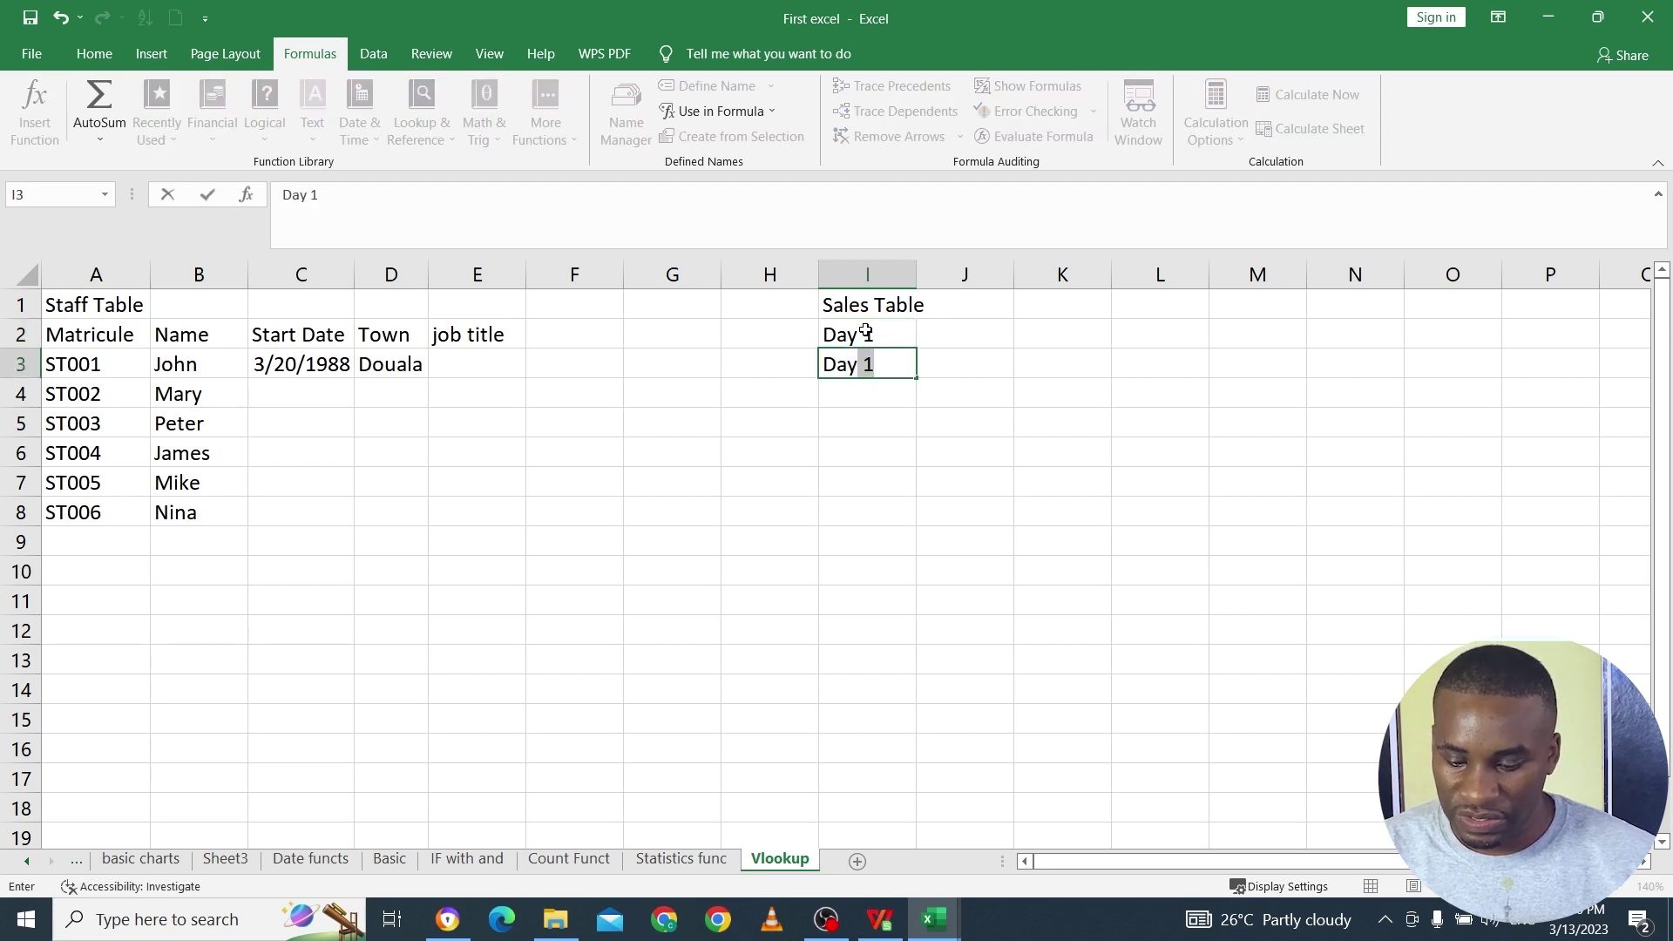
type("2")
key("Return")
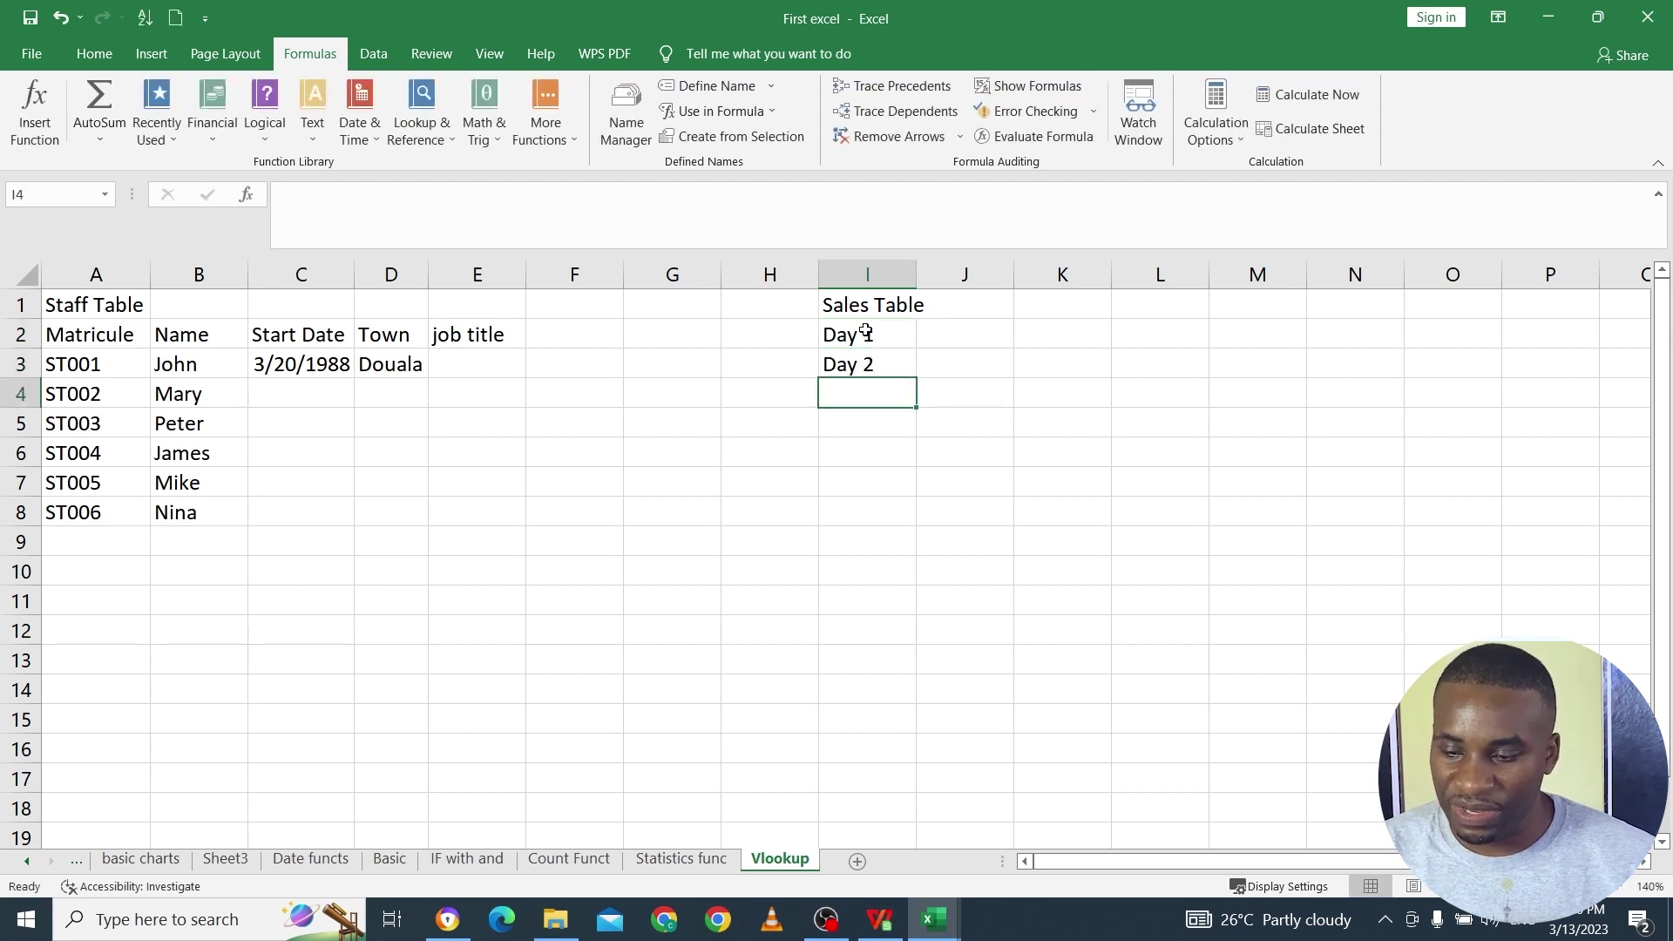
left_click_drag(870, 341, 877, 812)
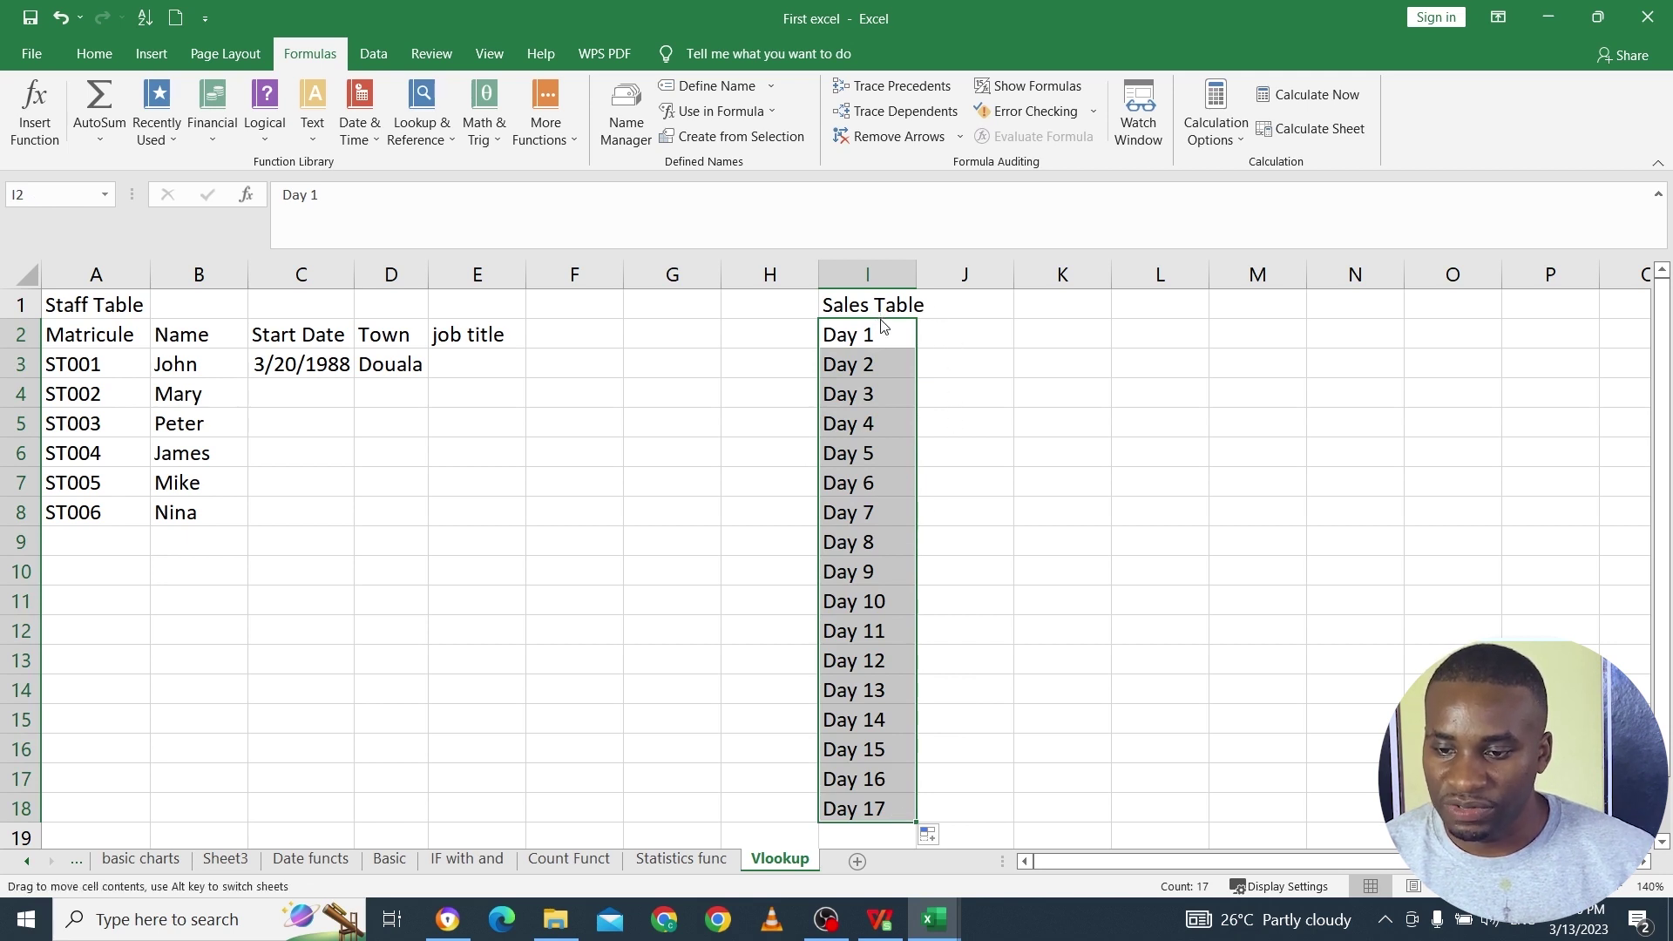
Step: Move the Day 1 to Day 17 list down one row to start at I3, and enter the header "Days" in I2
left_click_drag(882, 327, 883, 352)
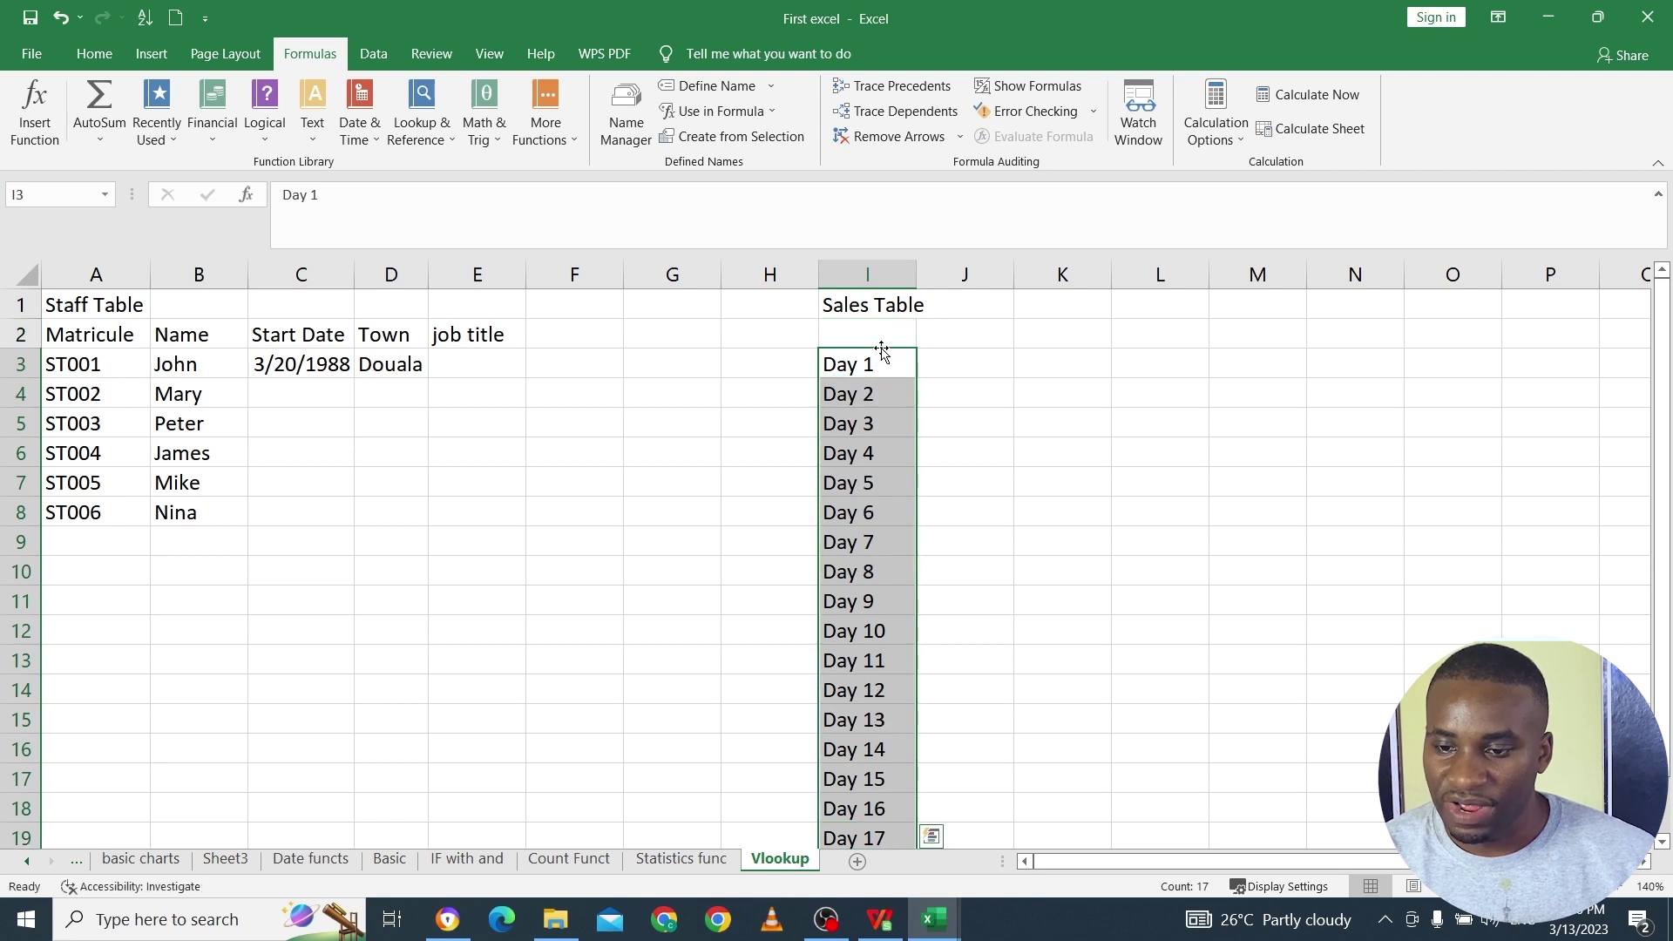
left_click(879, 341)
type("d")
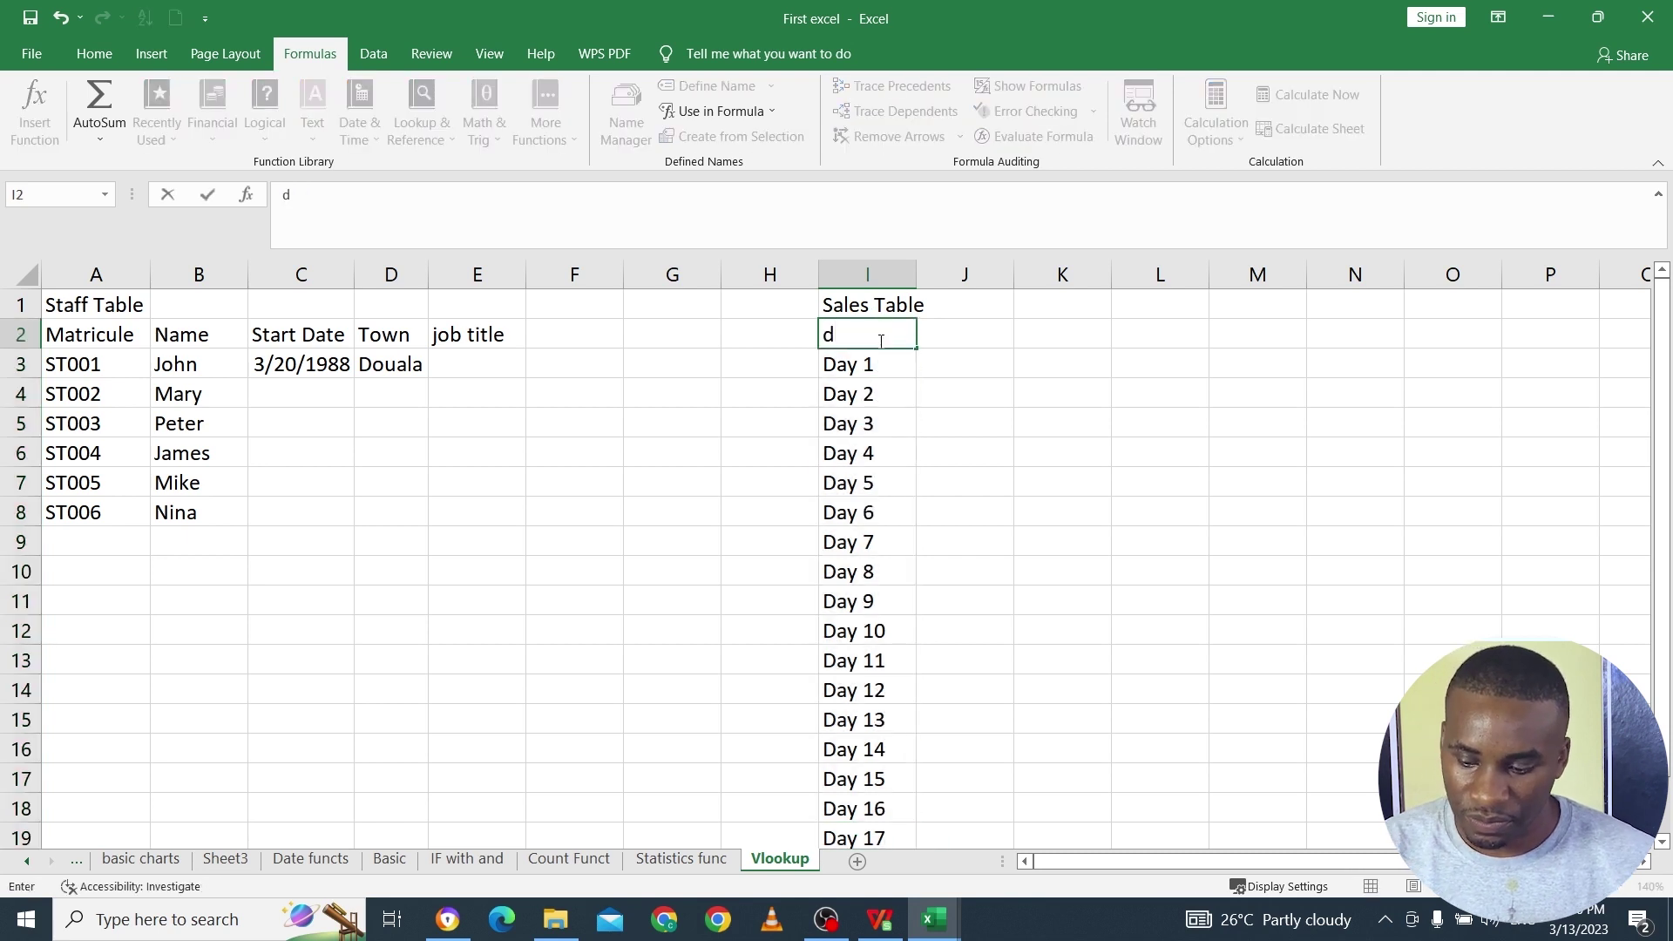
key("BackSpace")
type("days")
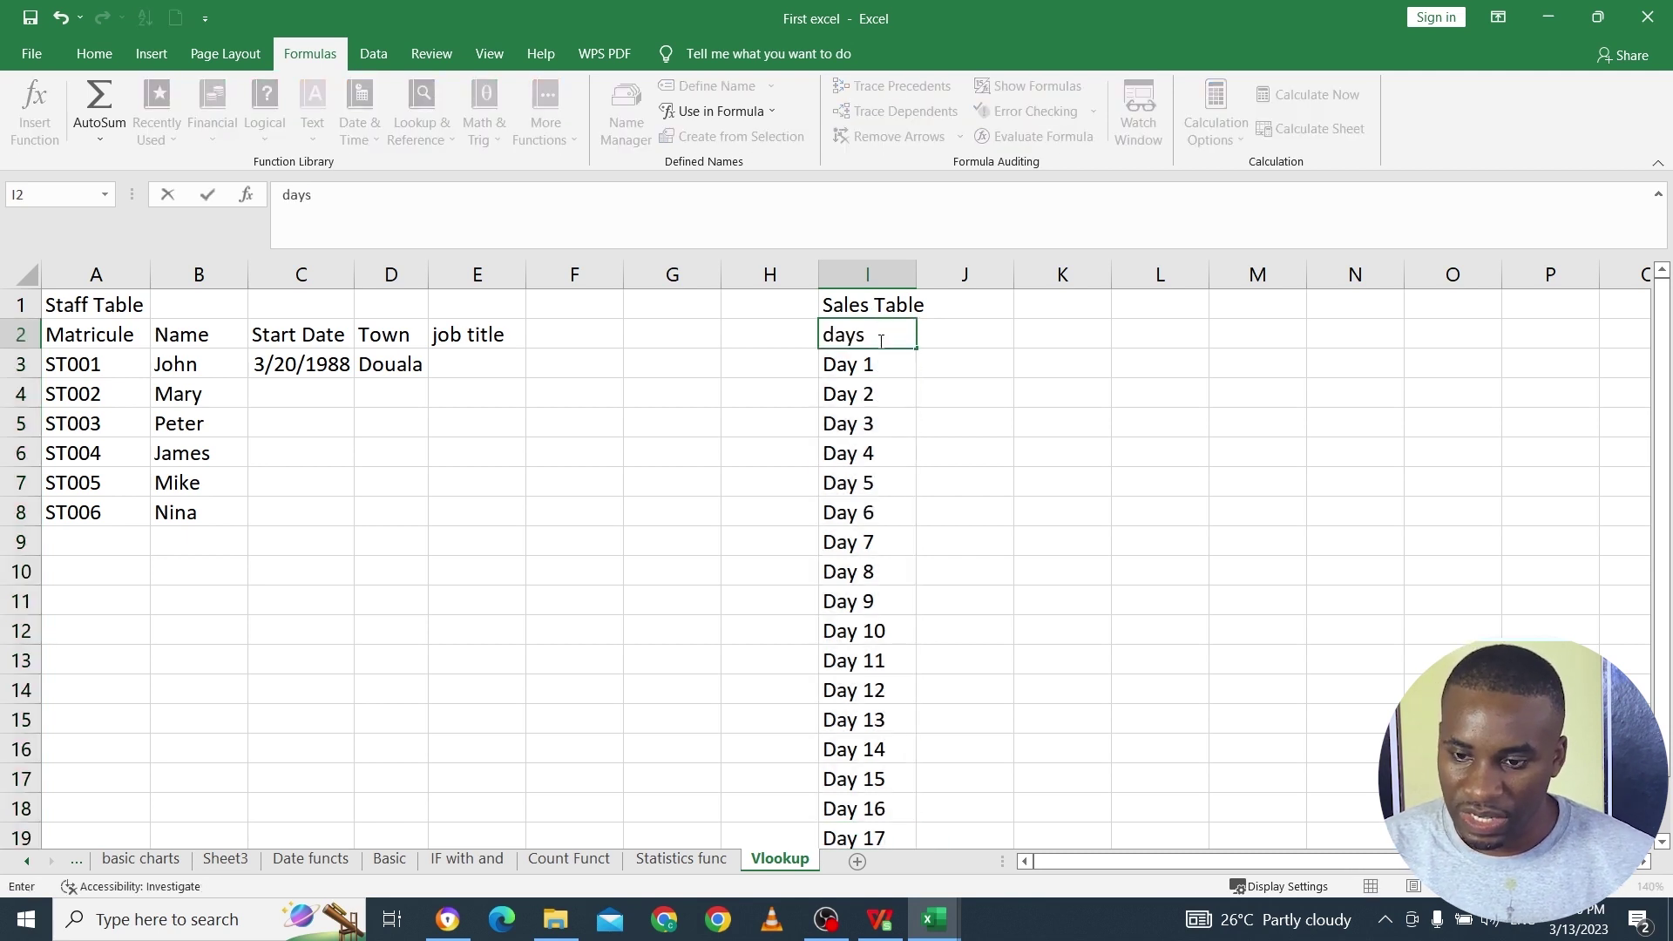
key("BackSpace")
key("BackSpace")
key("BackSpace")
key("BackSpace")
type("Daya")
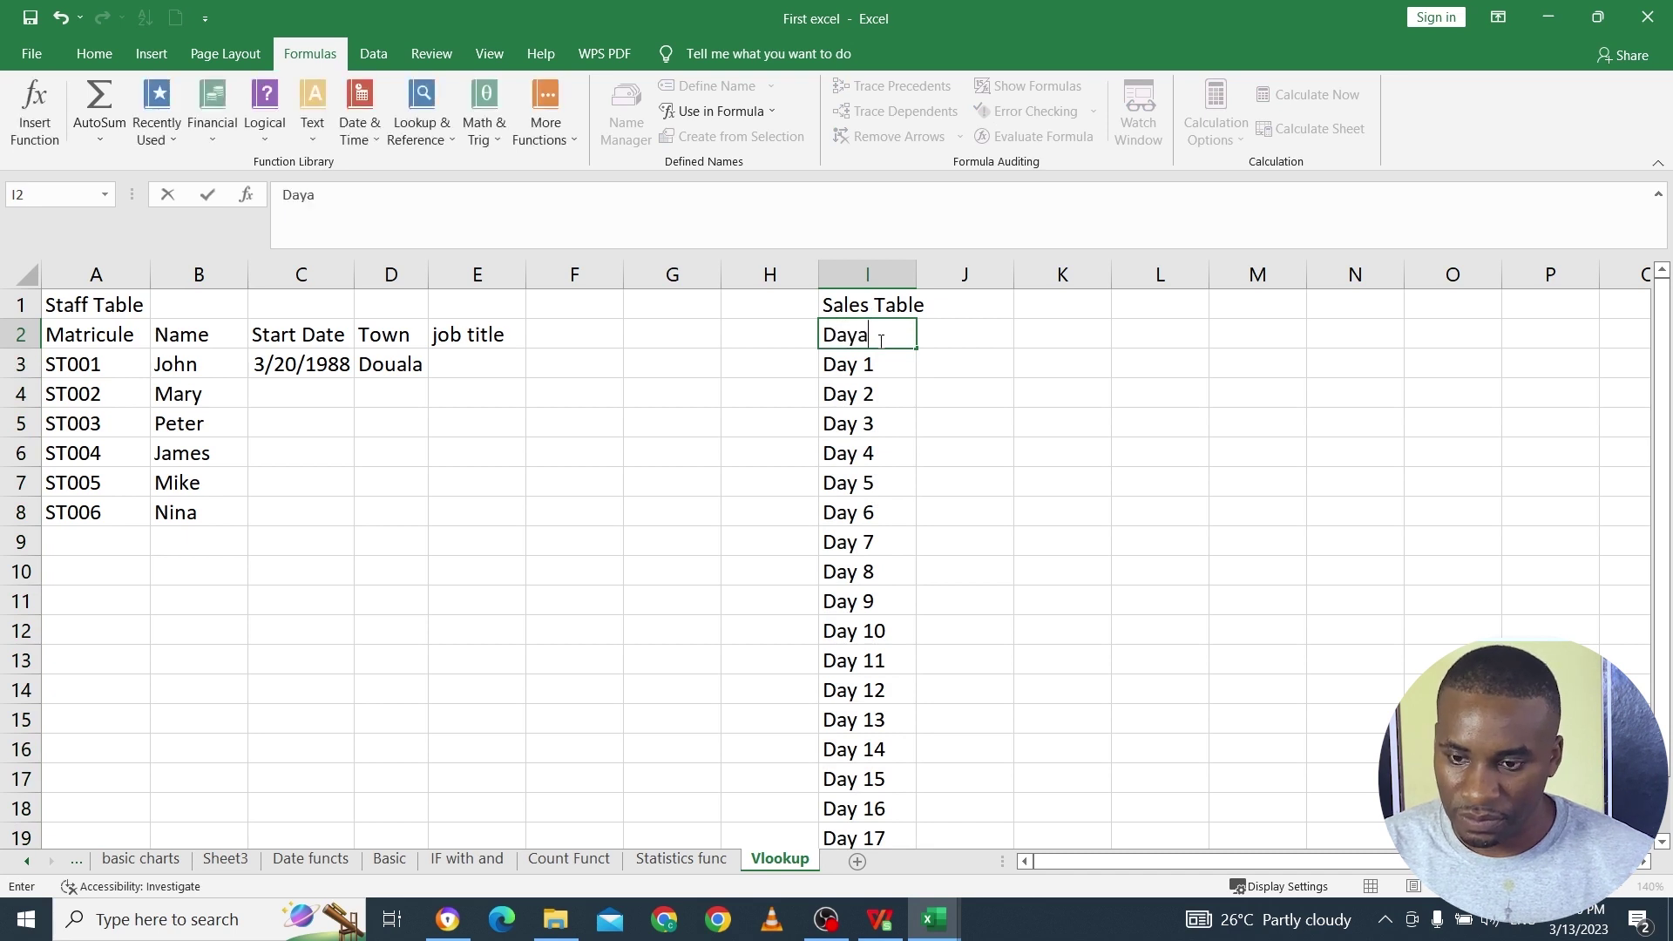
key("BackSpace")
type("s")
key("Tab")
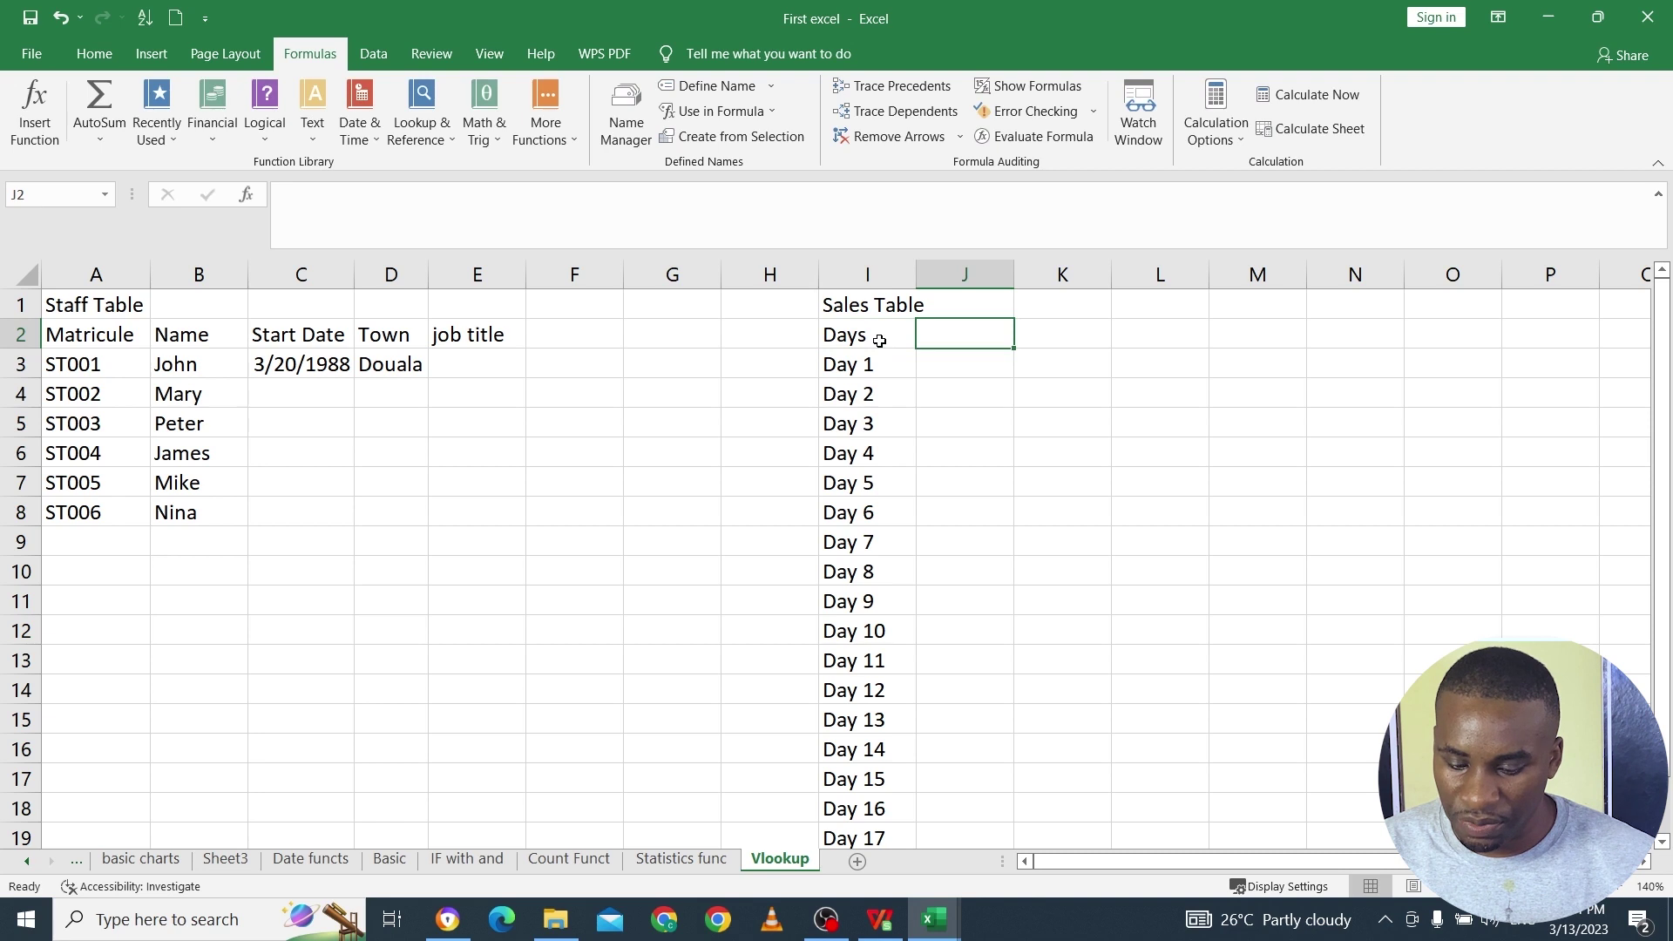
type("pro")
key("BackSpace")
key("BackSpace")
key("BackSpace")
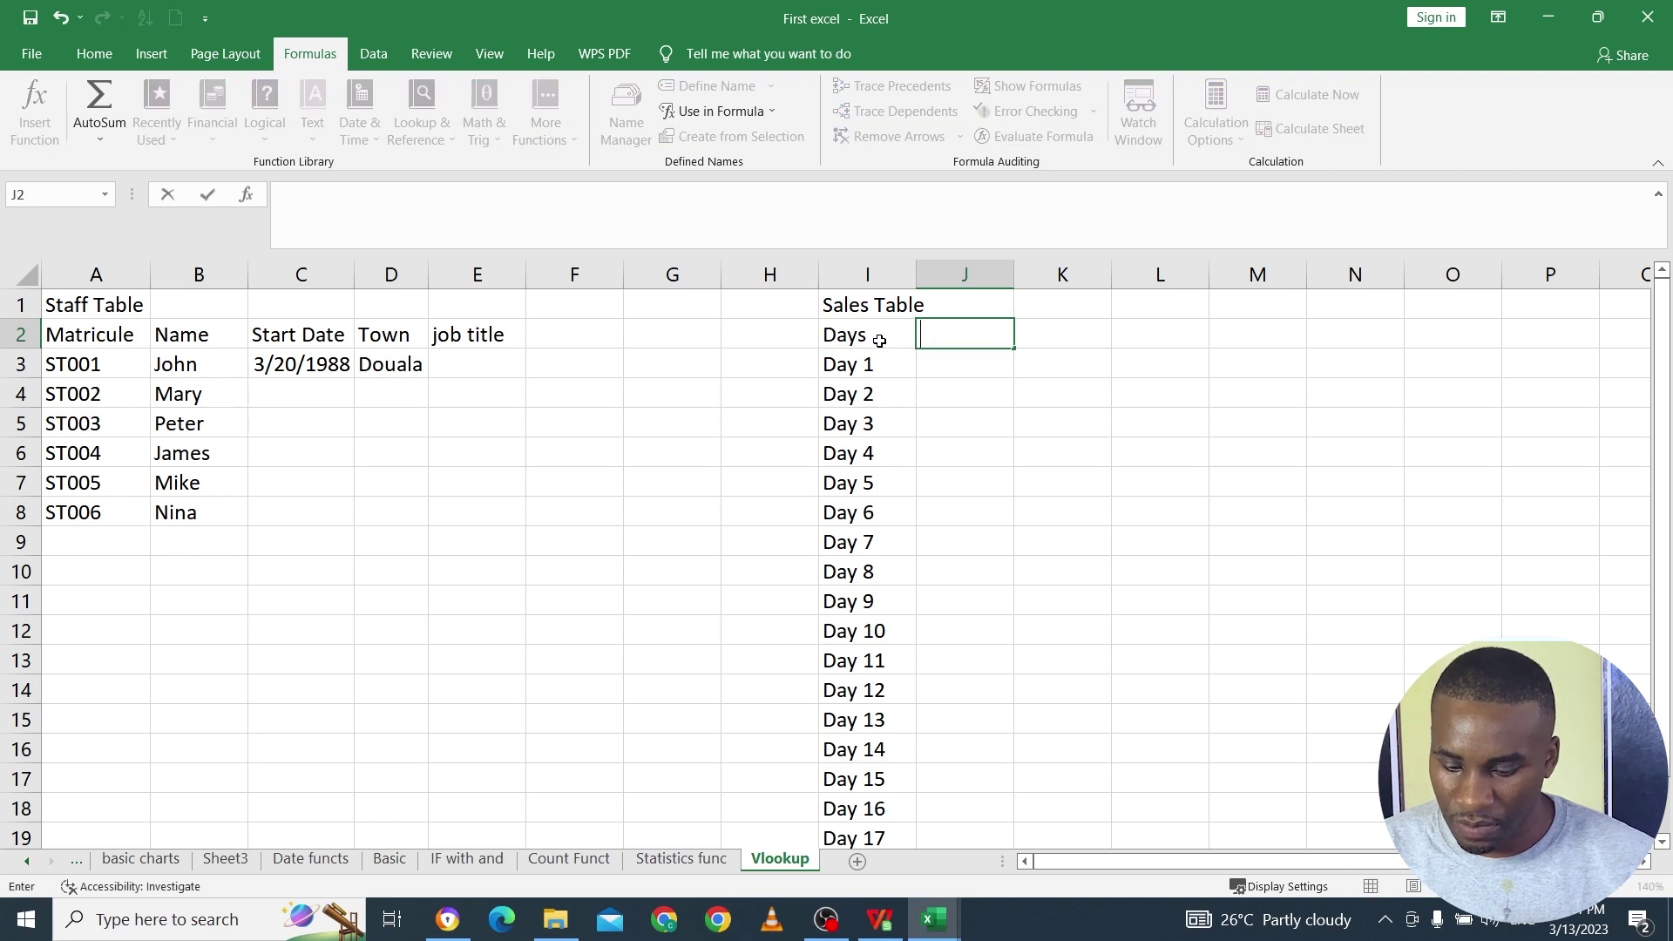
type("Product")
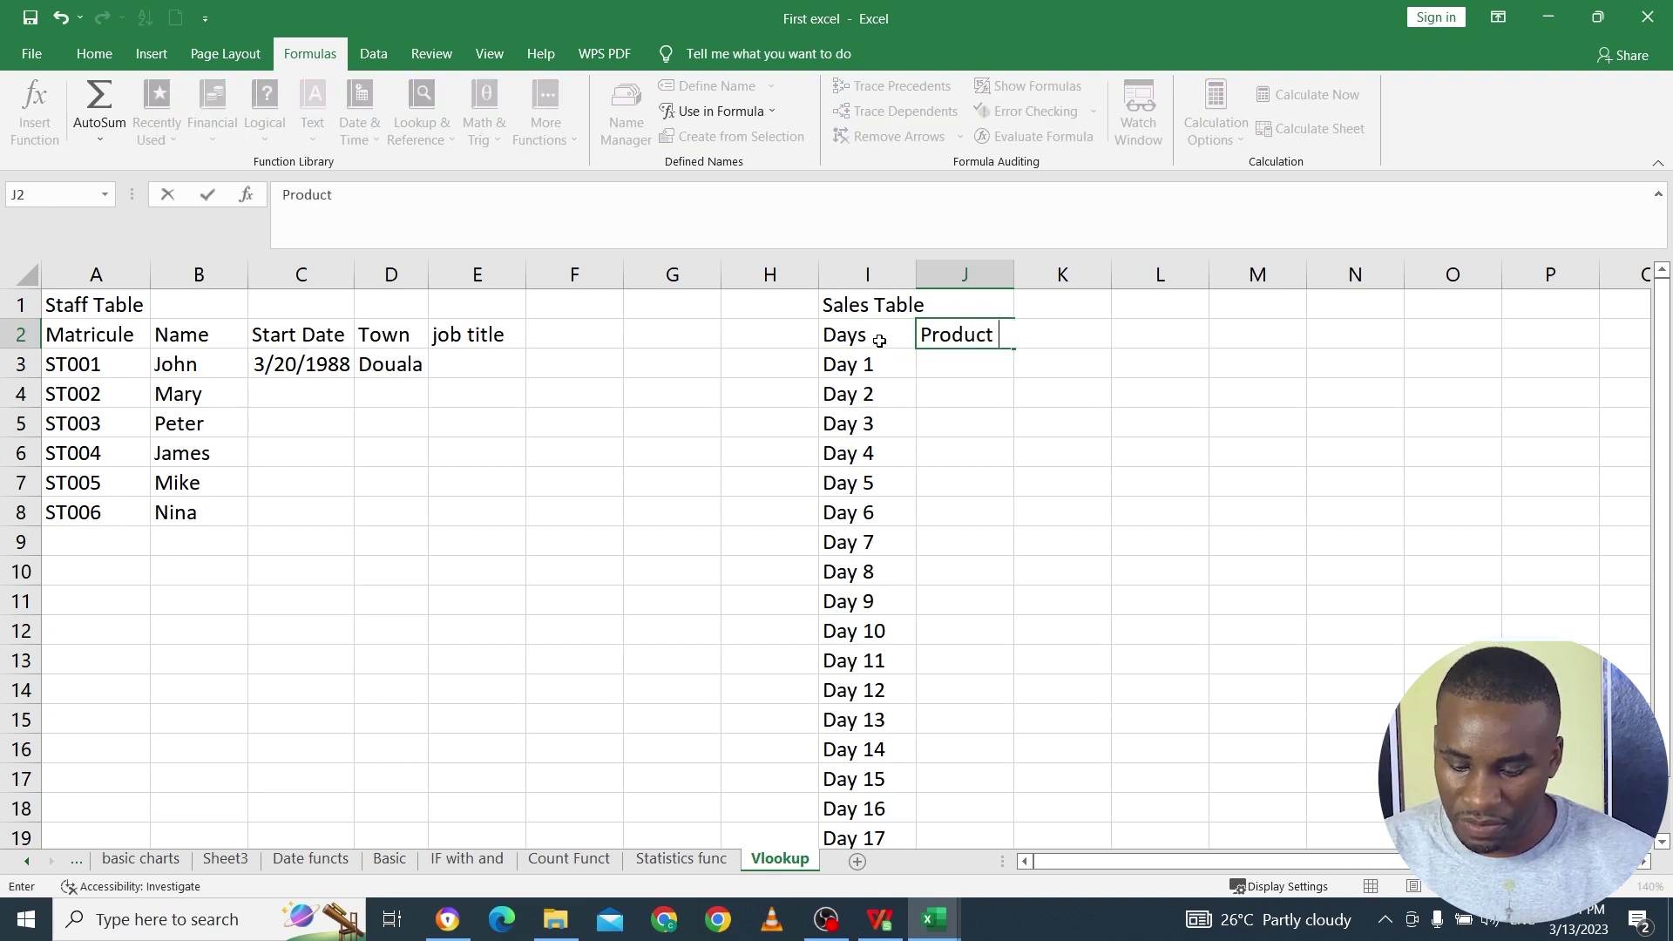
type(" Name")
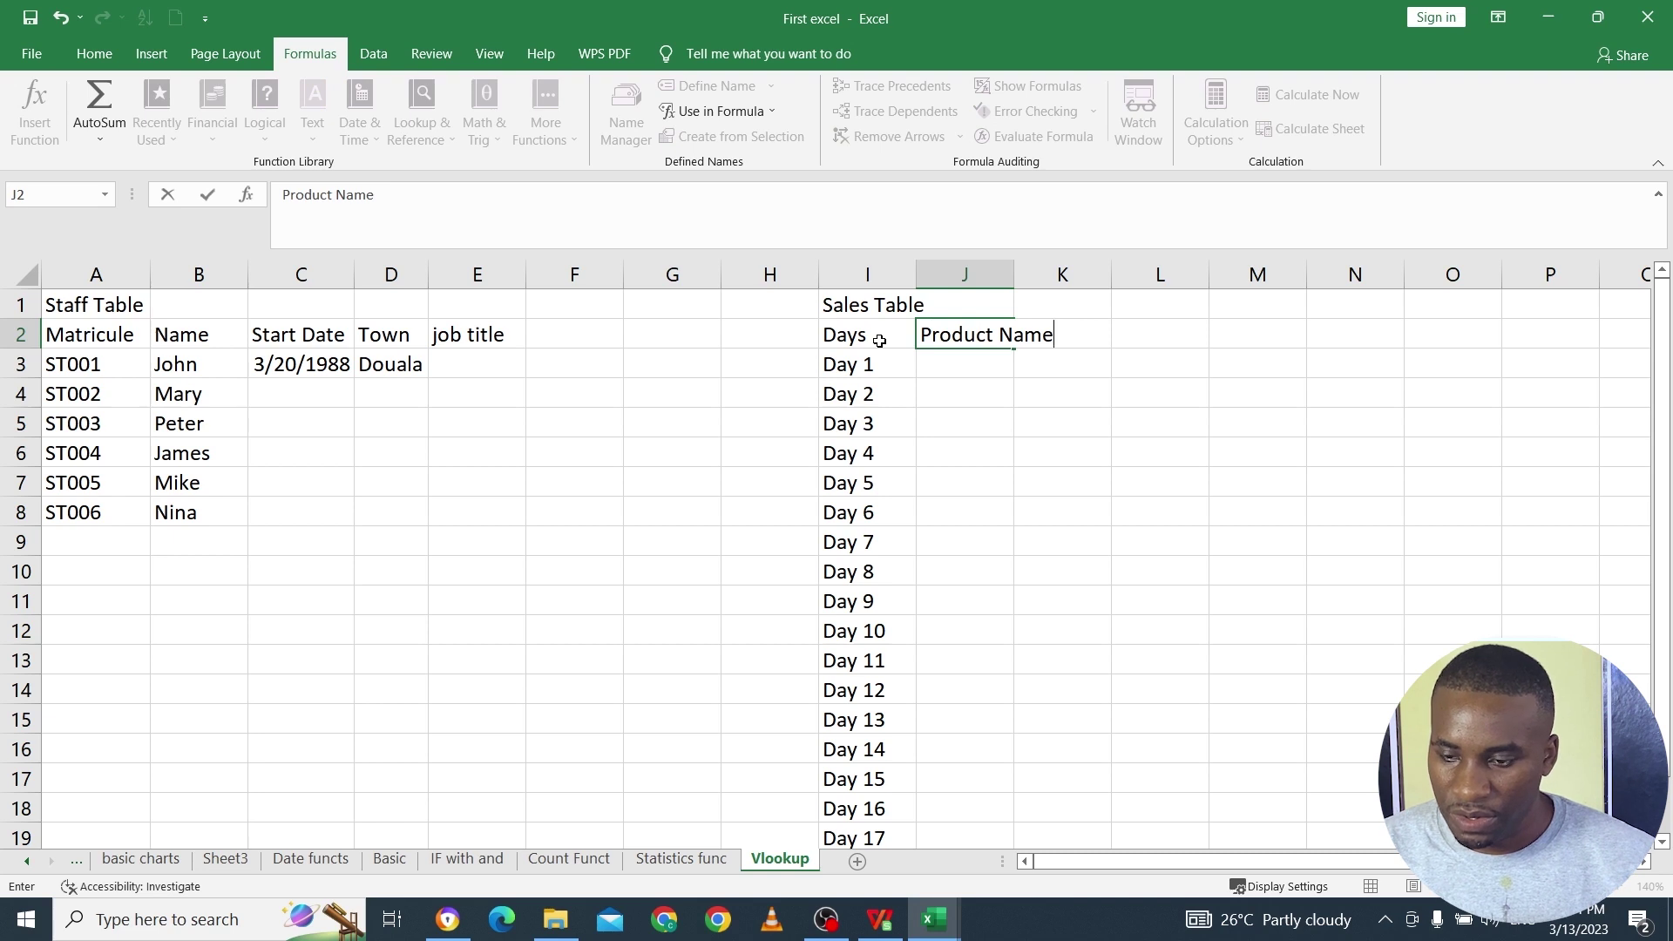
key("BackSpace")
key("BackSpace")
key("BackSpace")
key("BackSpace")
key("BackSpace")
key("BackSpace")
key("BackSpace")
key("BackSpace")
key("BackSpace")
key("BackSpace")
key("BackSpace")
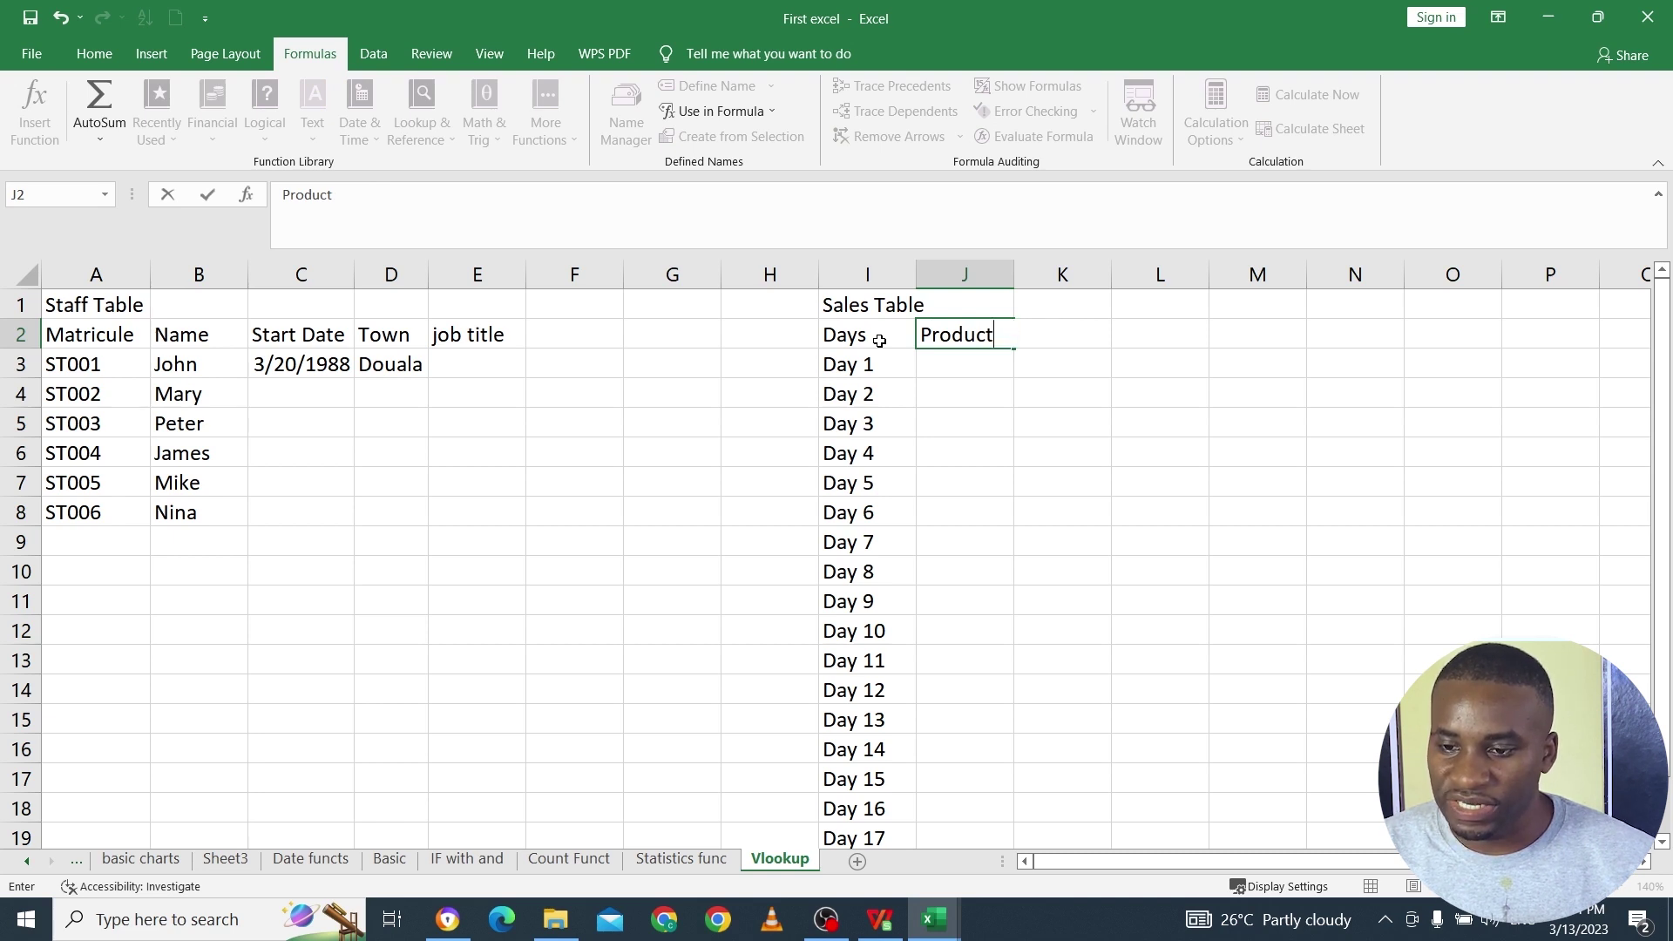
key("BackSpace")
Step: Enter the column header "Sales Code" in cell J2 of the sales table
type("Sa")
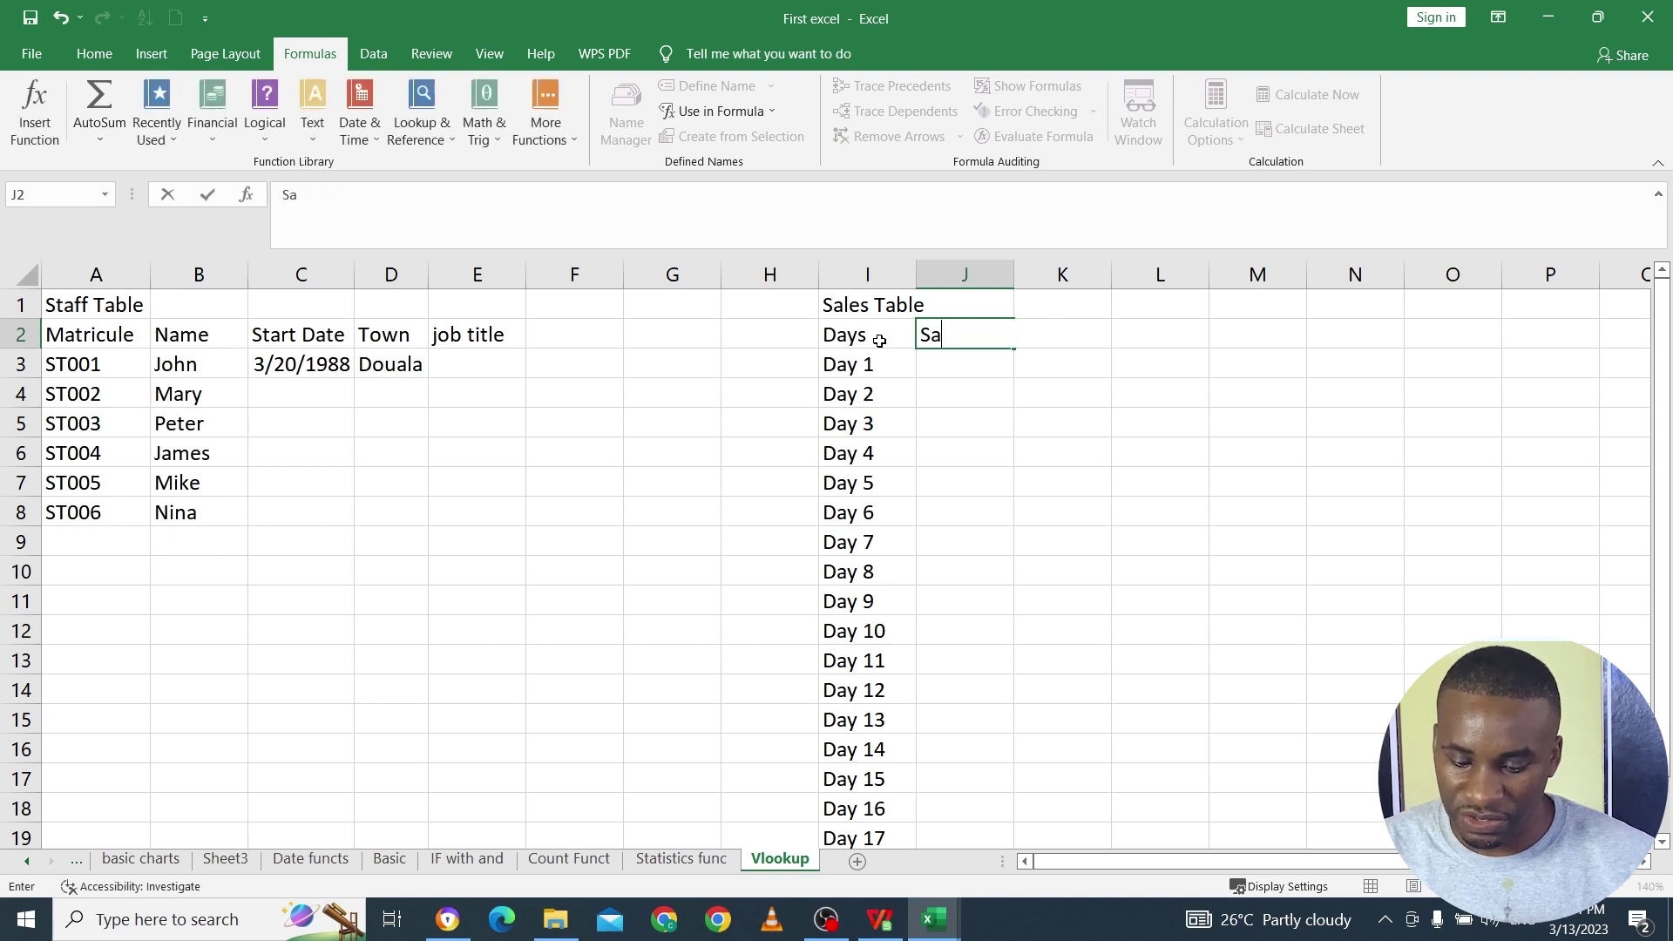
type("les Code")
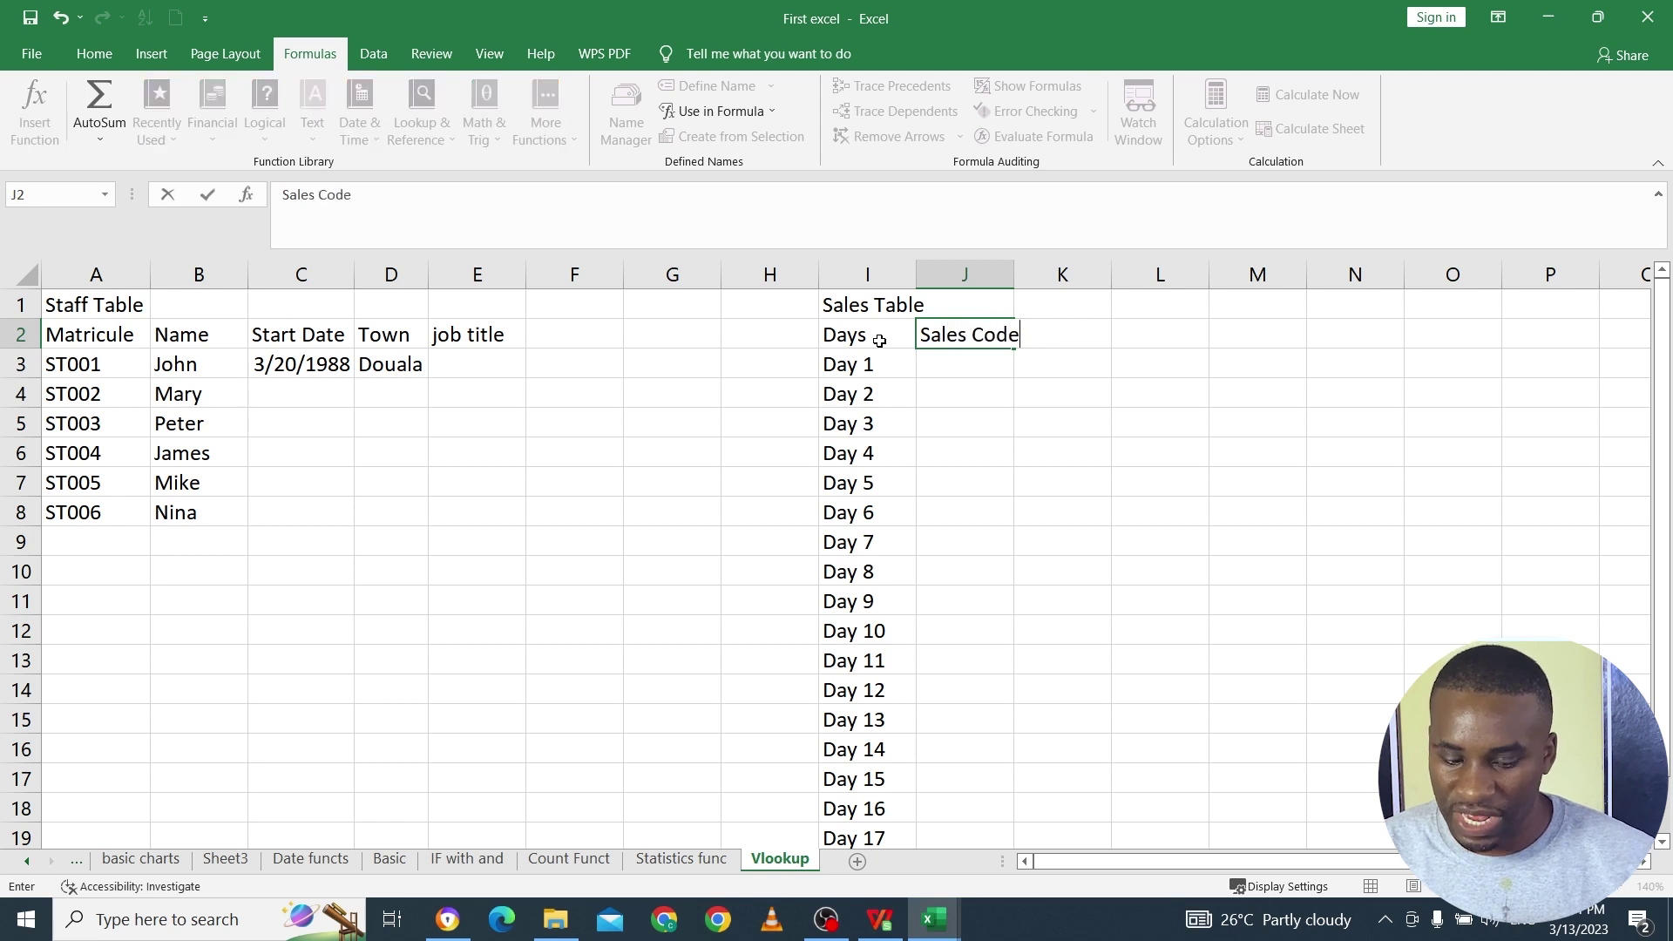
key("Tab")
Step: Enter the column header "Product Name" in cell K2 of the sales table
type("prtodu")
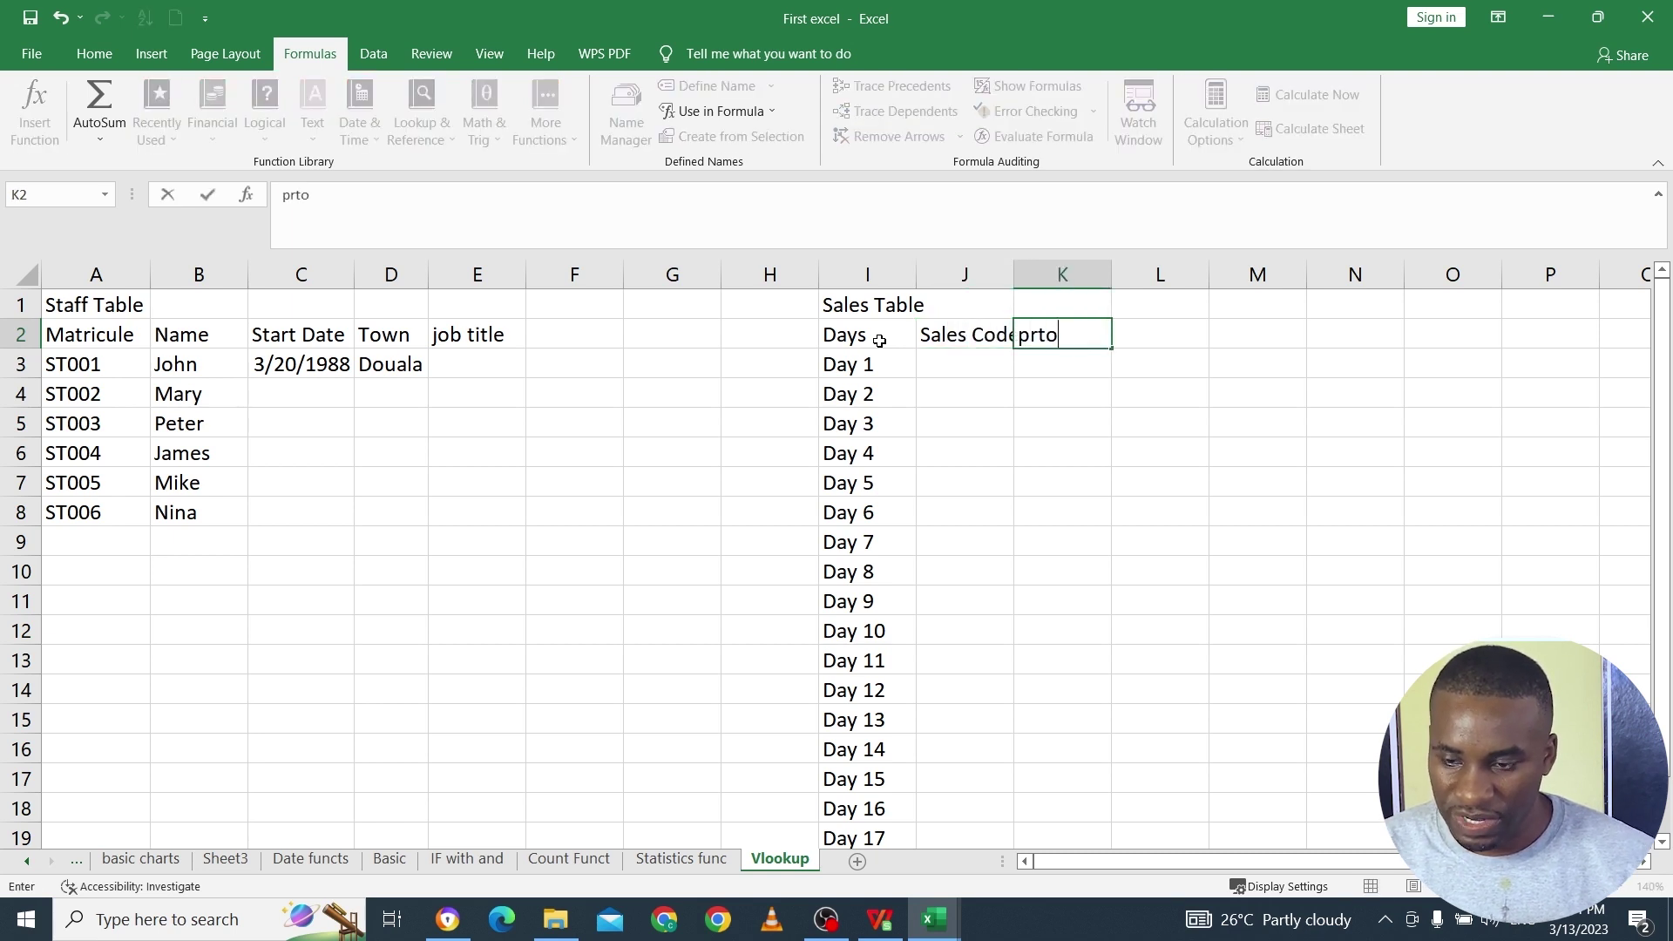
key("BackSpace")
key("BackSpace")
key("BackSpace")
key("BackSpace")
key("BackSpace")
key("BackSpace")
type("P")
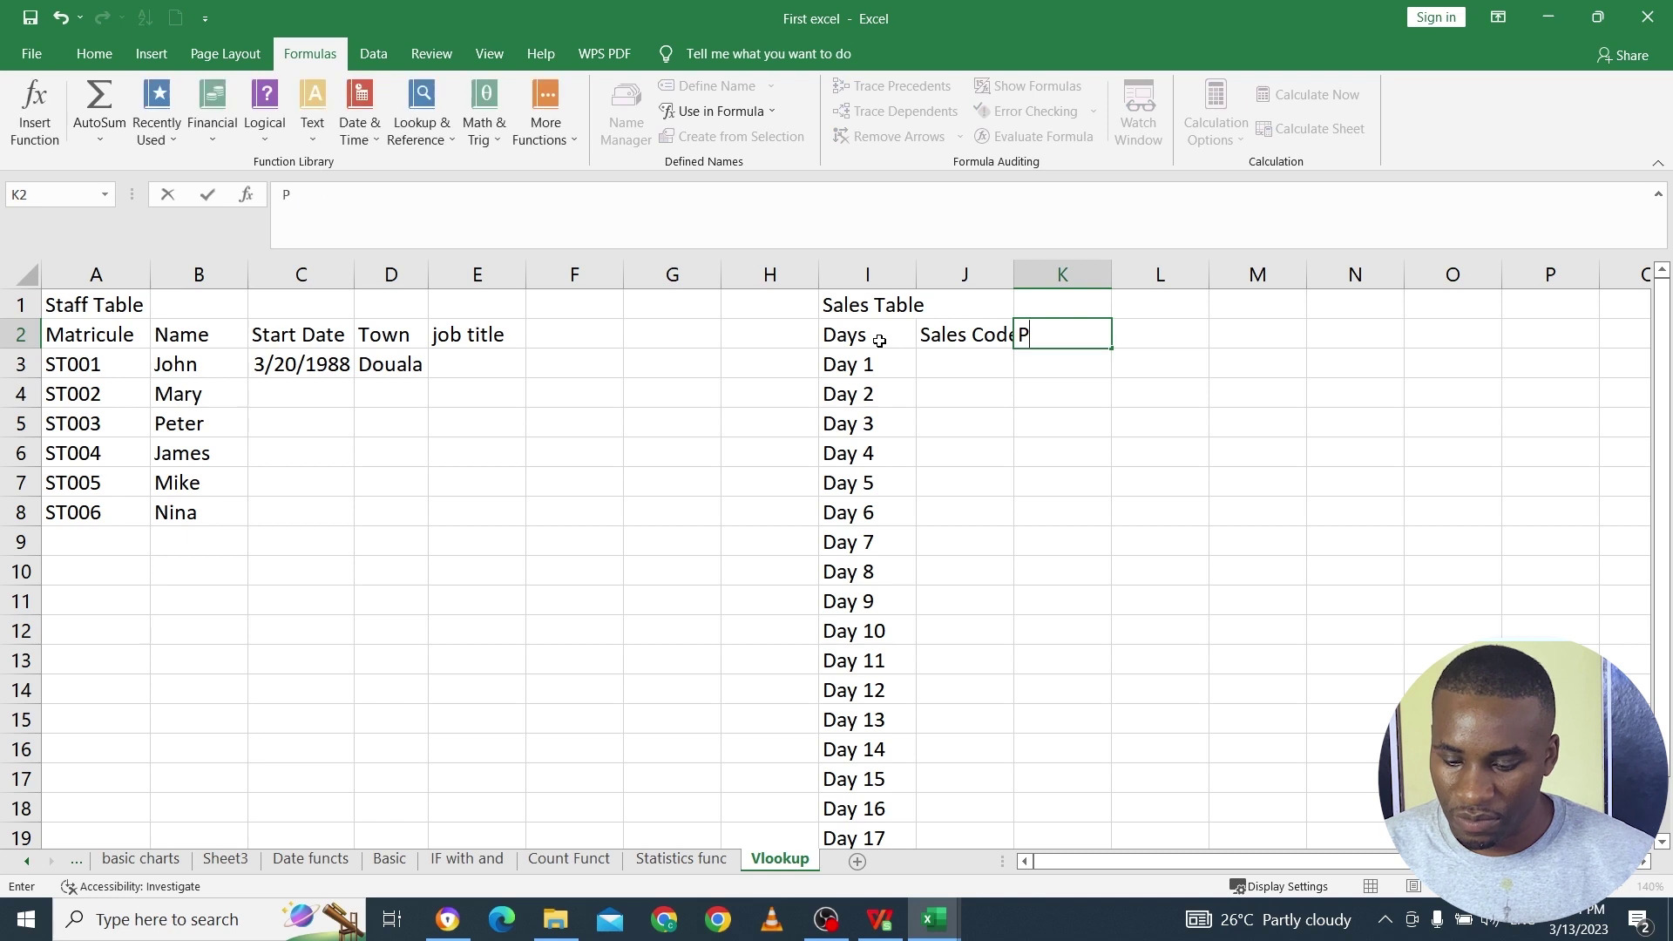
type("rodcut")
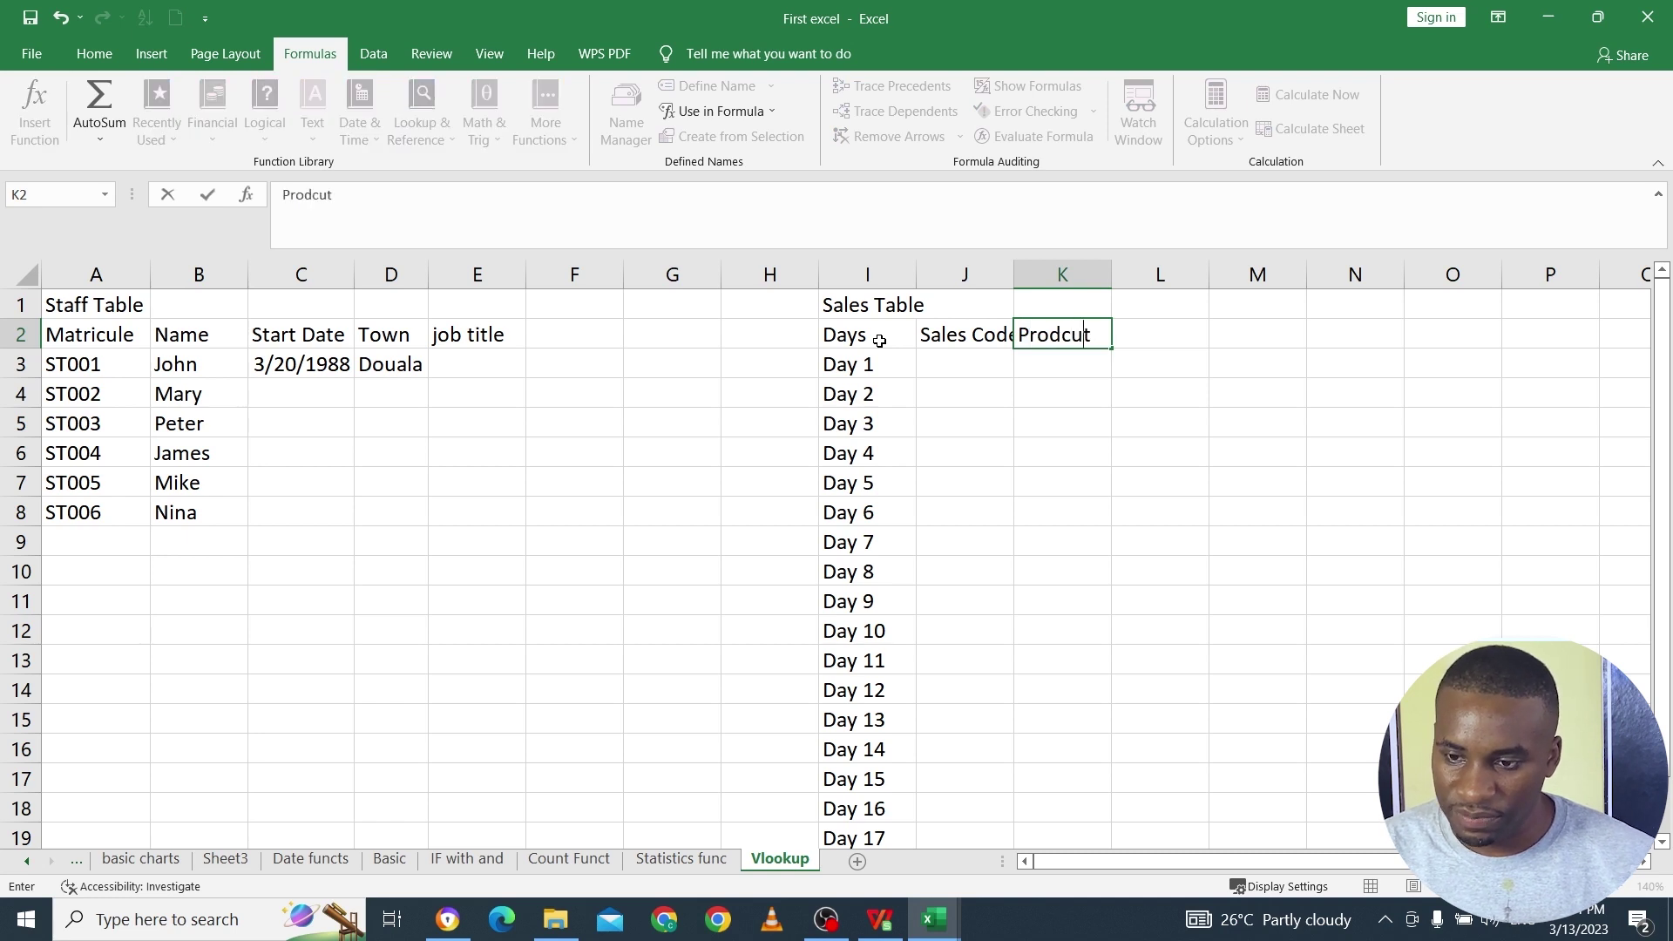
key("BackSpace")
key("BackSpace")
key("BackSpace")
key("BackSpace")
type("uct N")
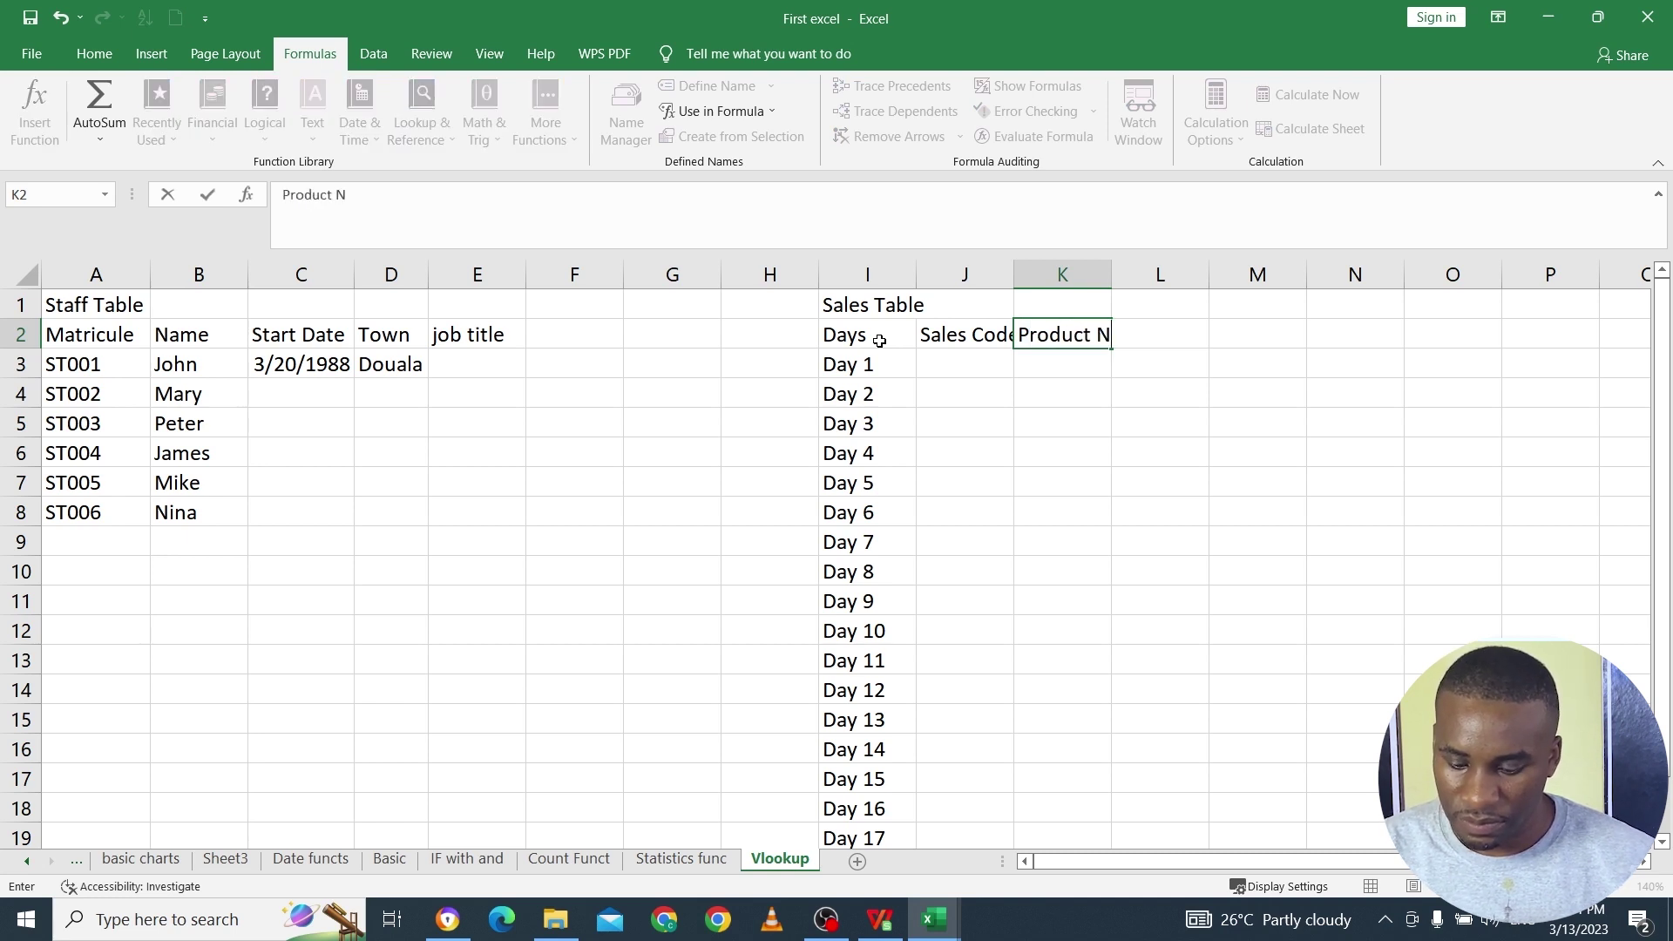
type("ame")
key("Tab")
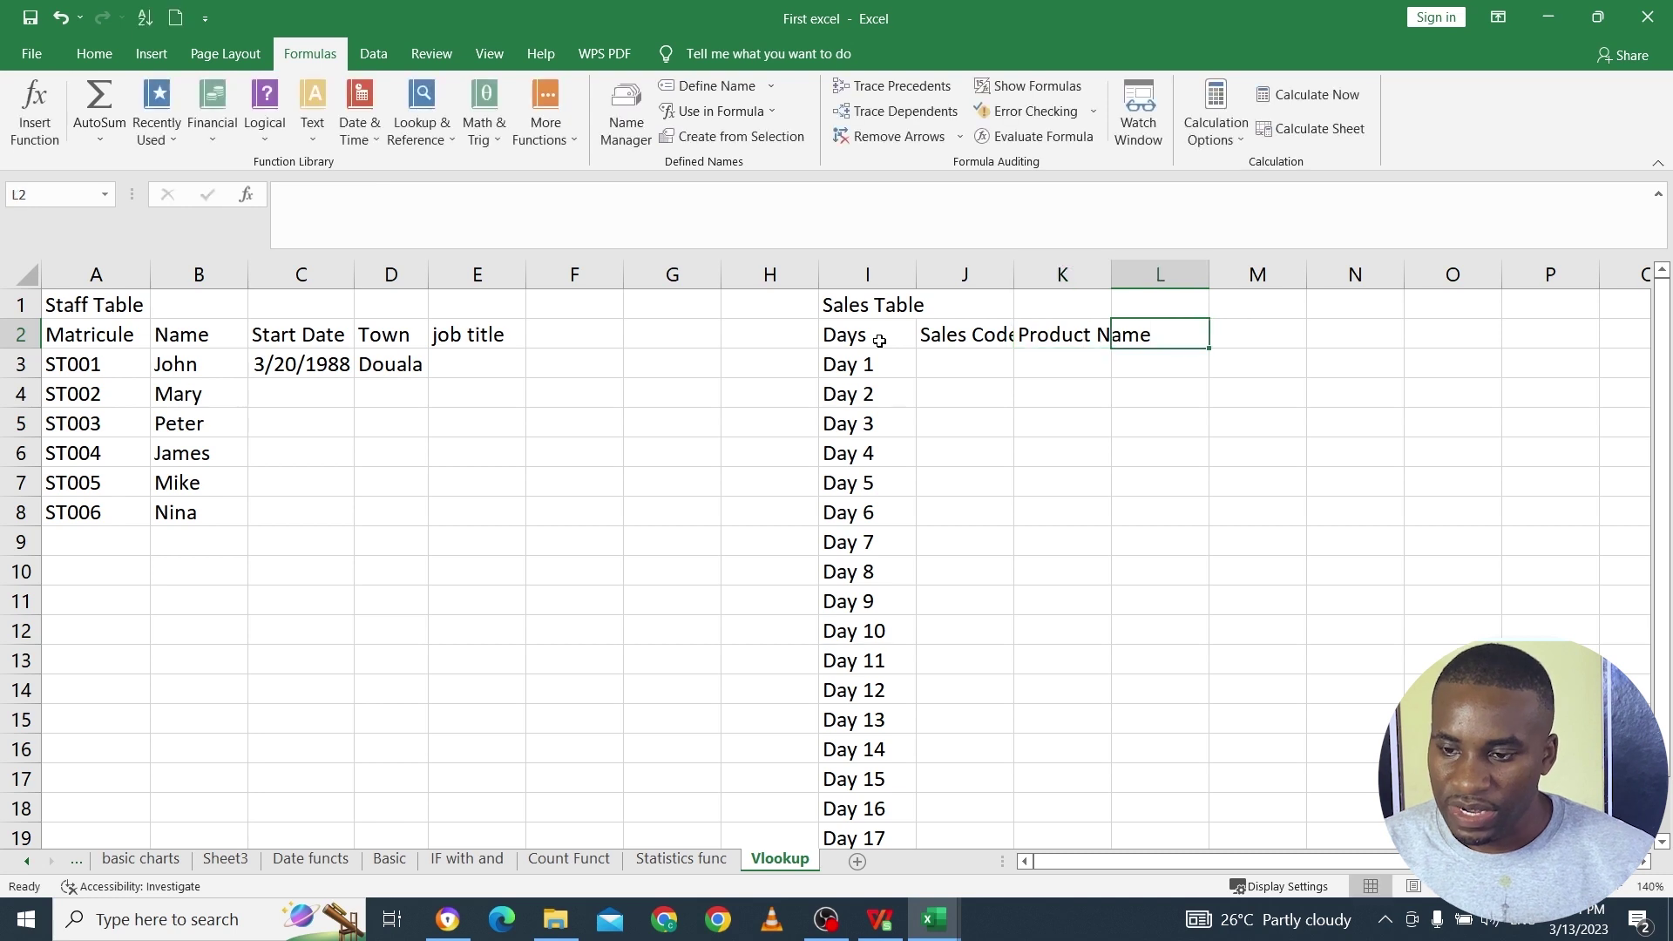
Step: Enter the column header "Quantity" in cell L2 of the sales table
type("uq")
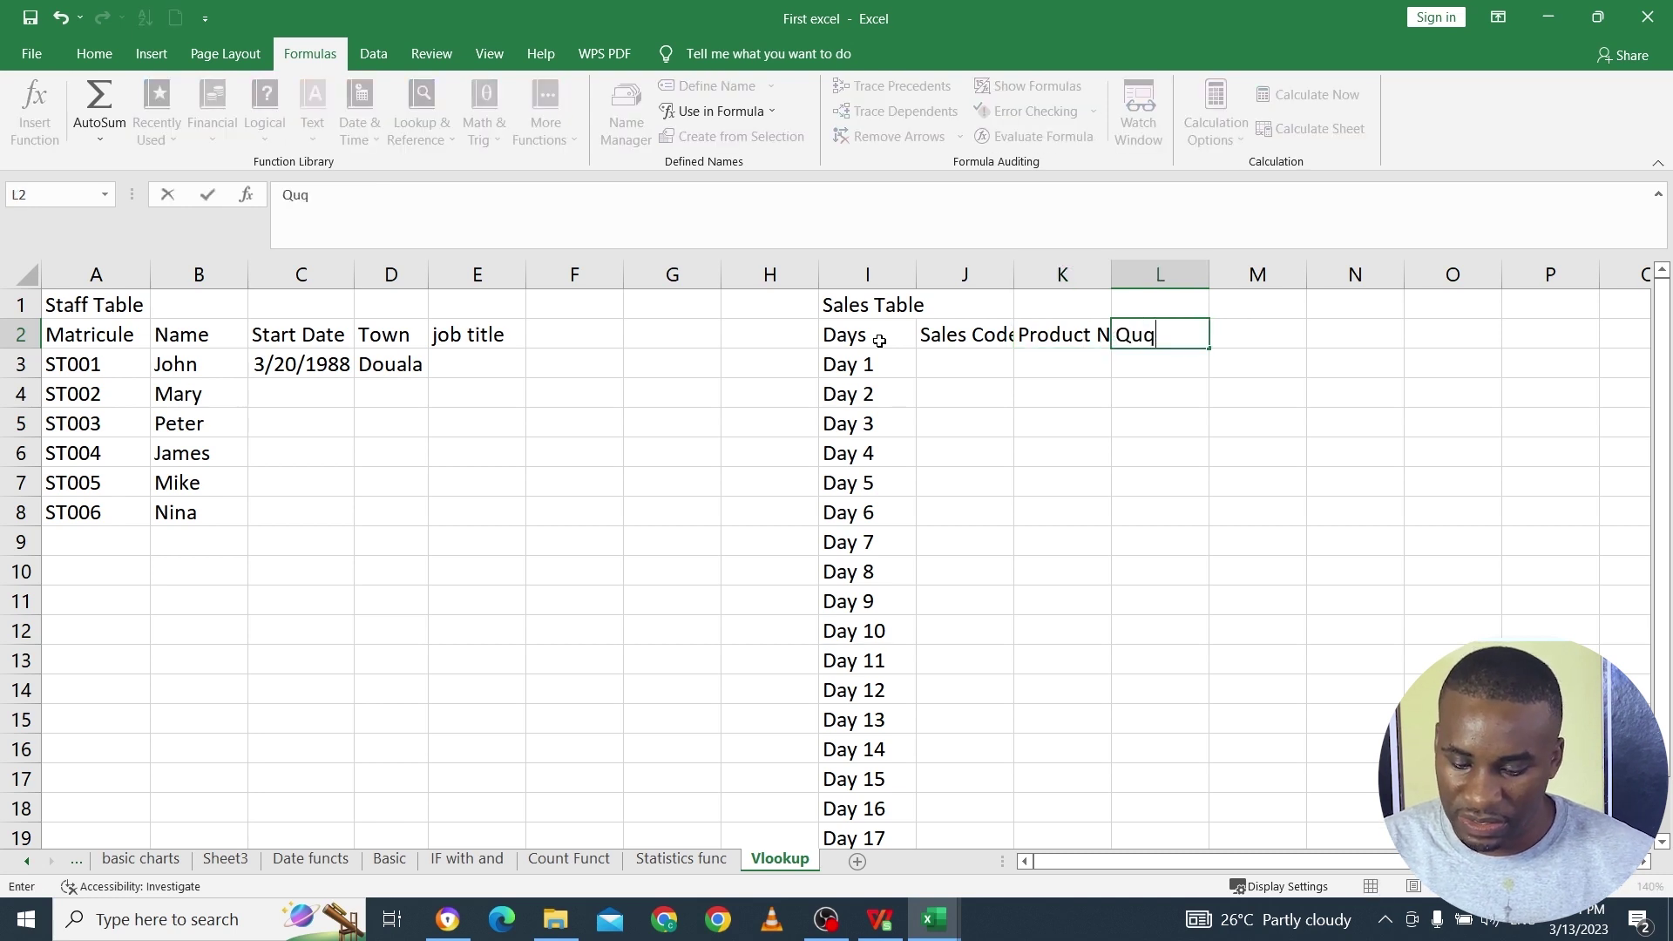
type("ntity")
key("BackSpace")
key("BackSpace")
key("BackSpace")
key("BackSpace")
key("BackSpace")
key("BackSpace")
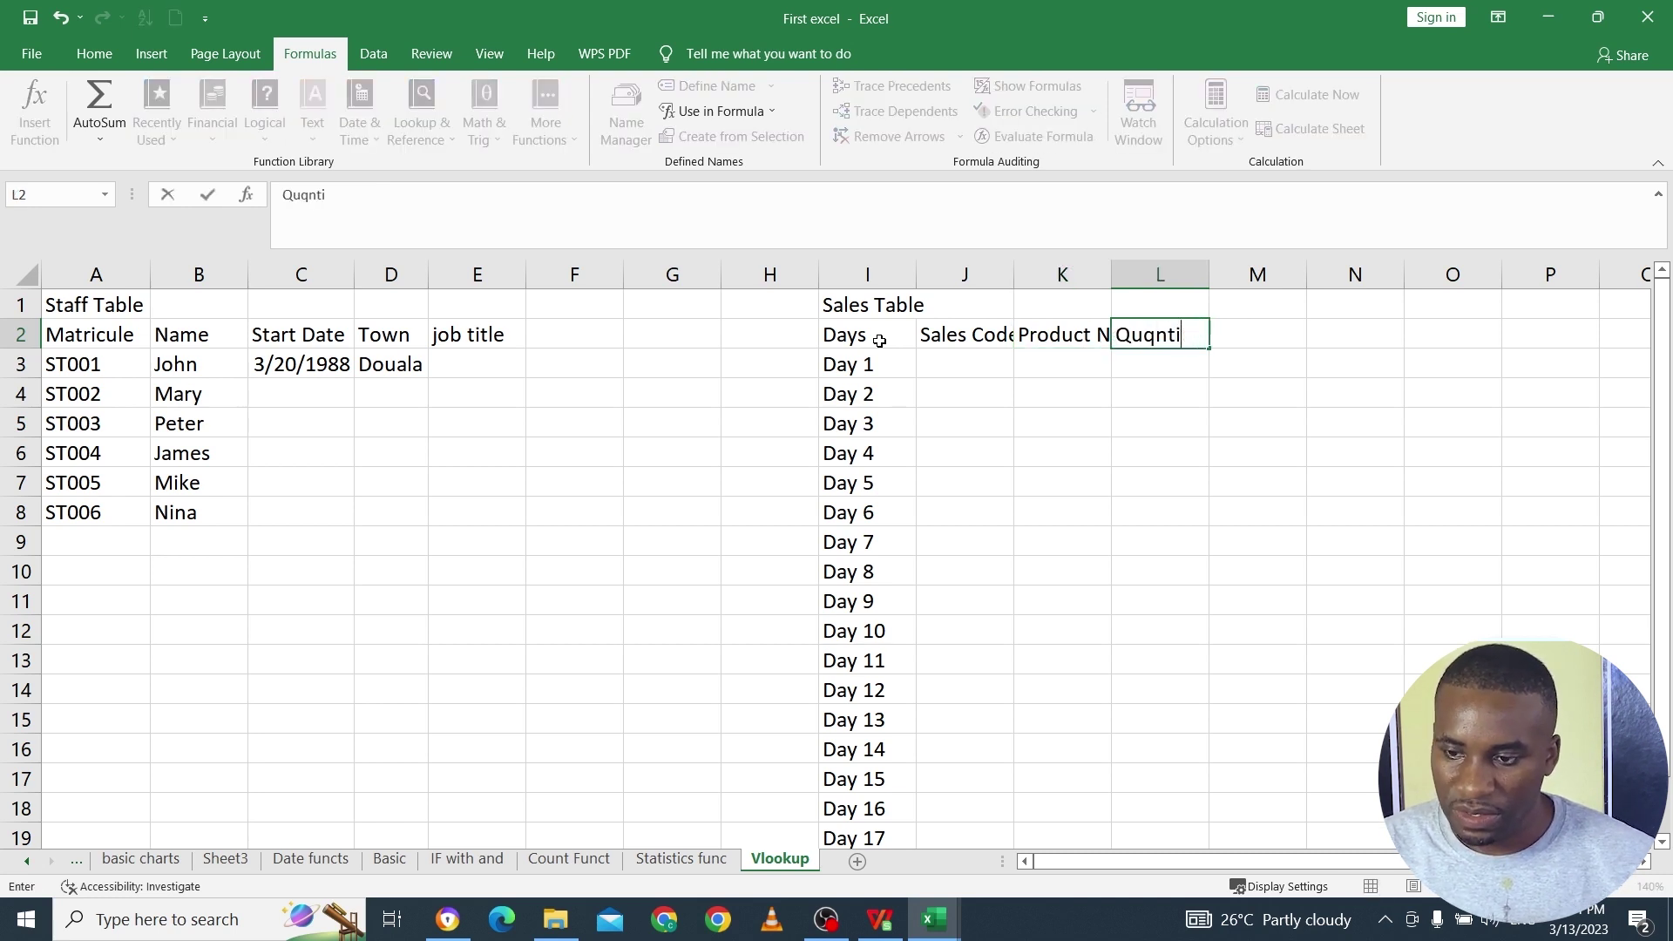
type("anti")
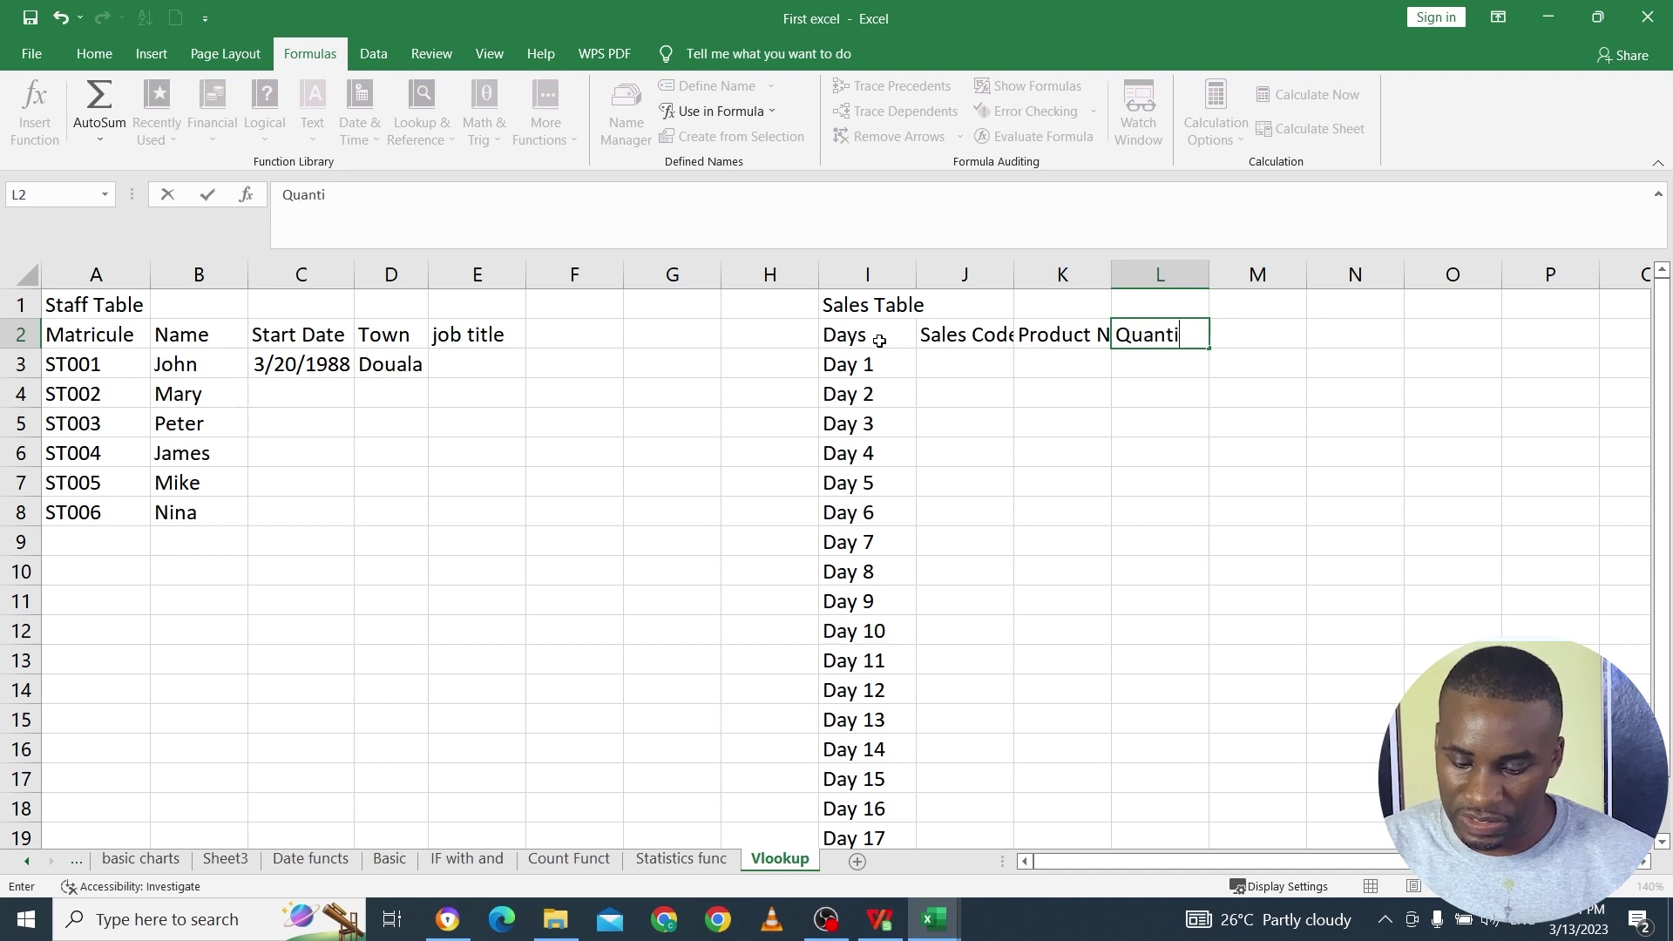
type("ty")
key("Tab")
Step: Enter the column header "Total Sales" in cell M2 of the sales table
type("T")
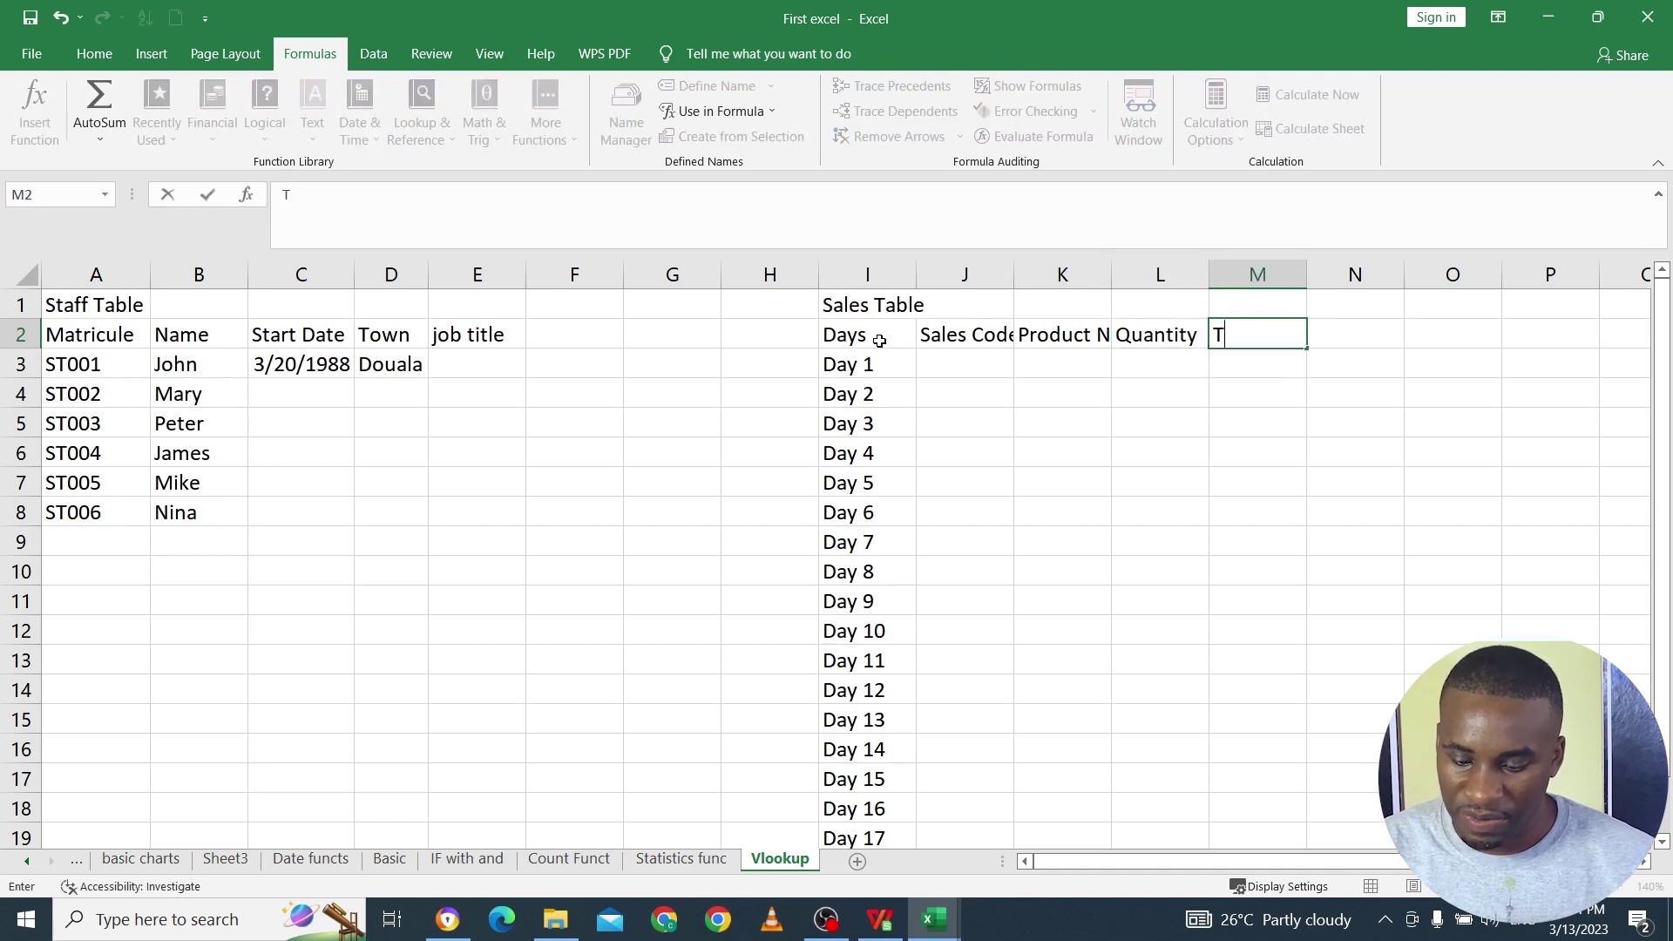
type("otal Sal")
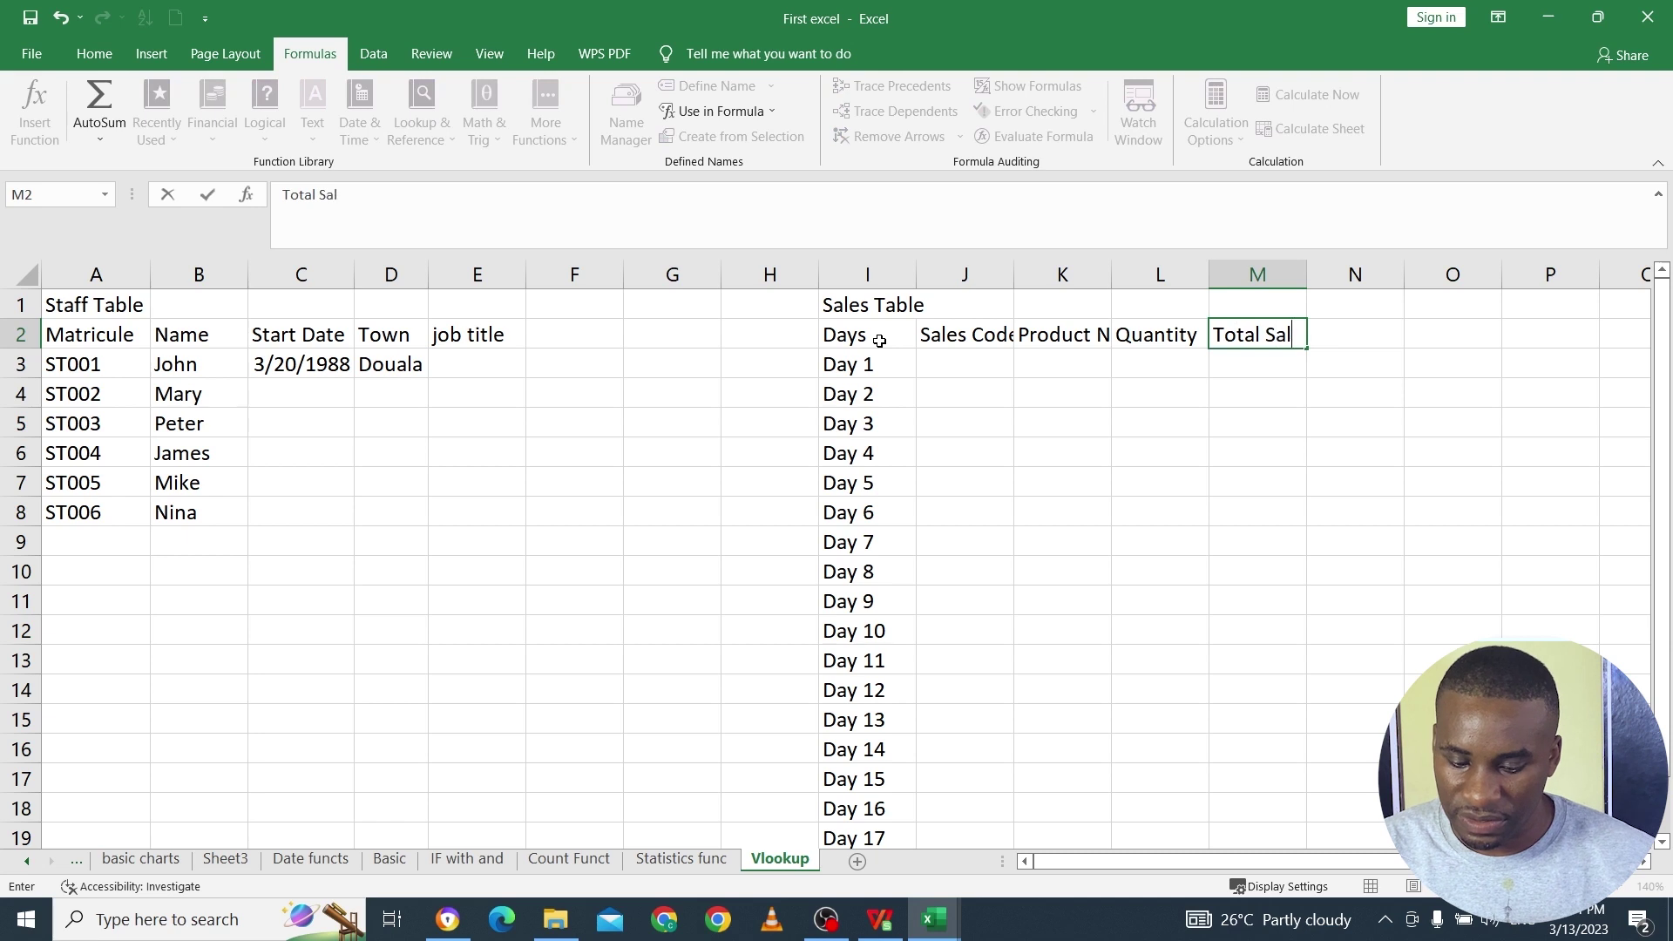
type("es")
key("Return")
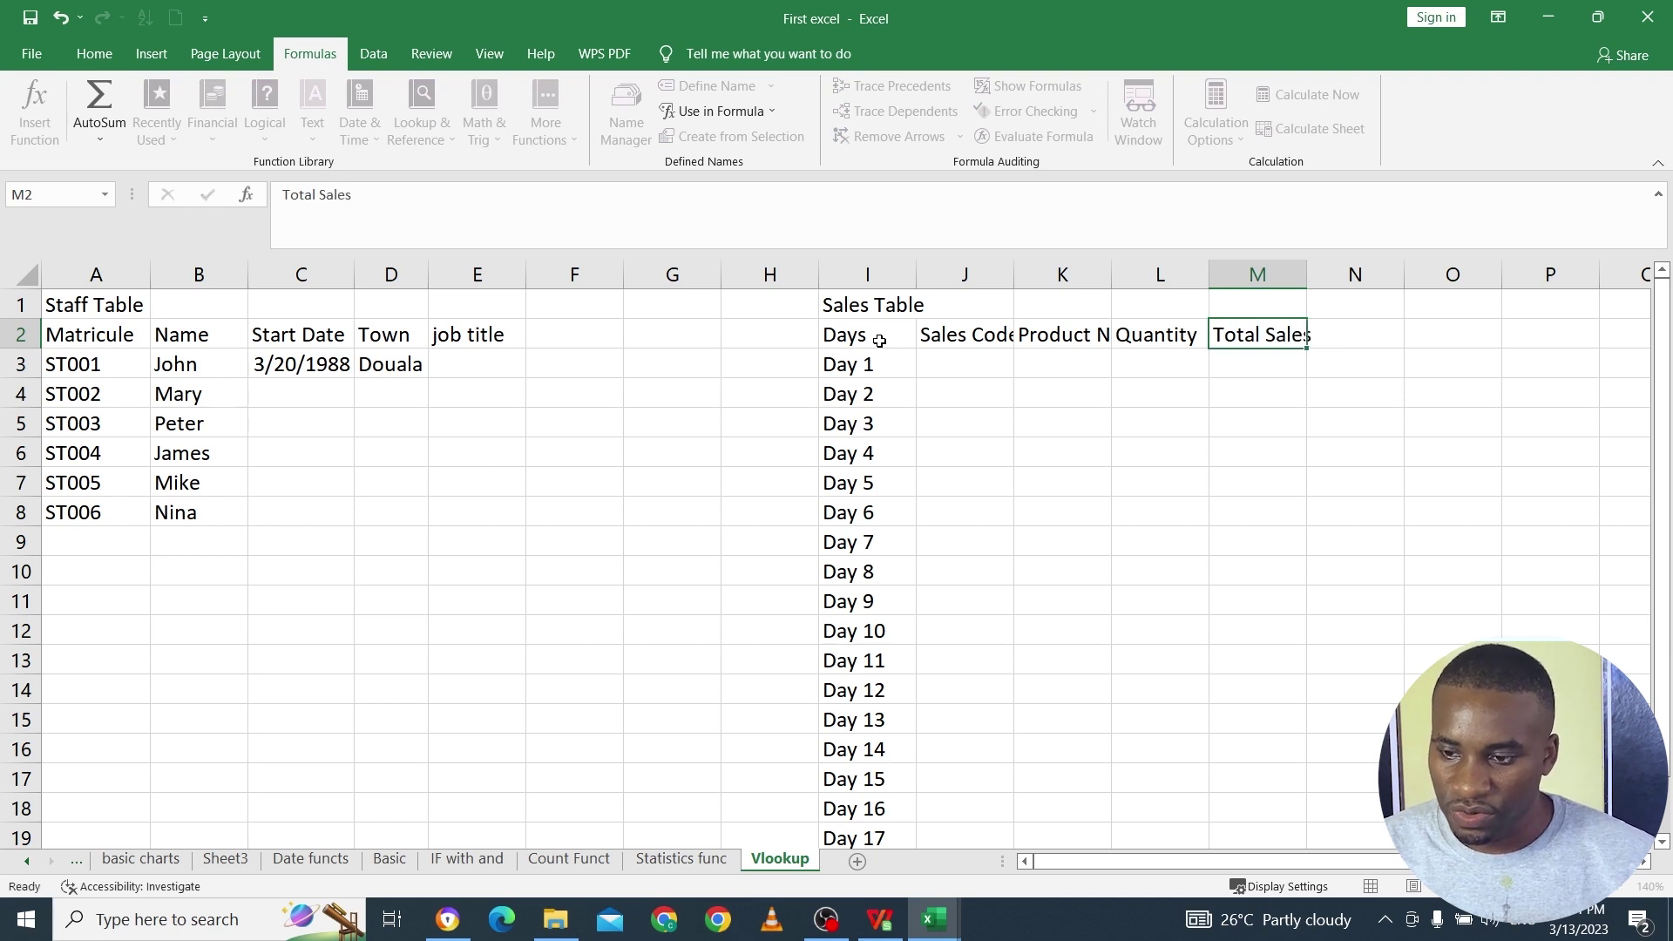
Step: Enter the column header "Staff Matricule" in cell N2 of the sales table
key("Up")
key("Right")
key("Right")
key("Right")
key("Right")
key("Right")
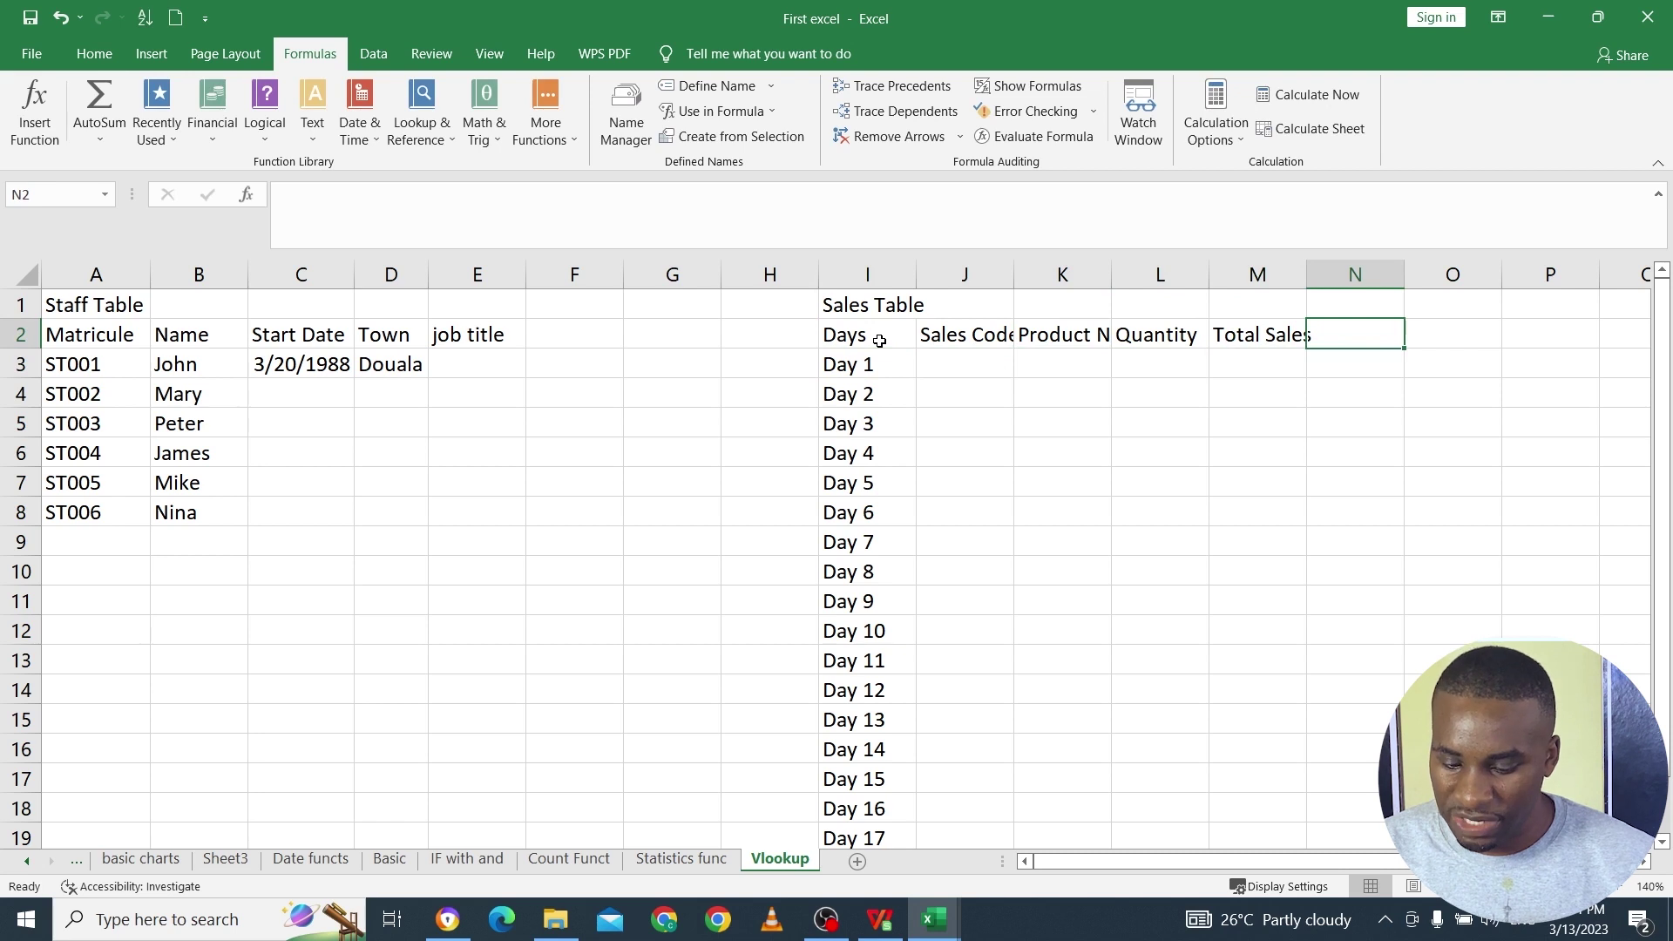
type("Ma")
key("Escape")
type("S")
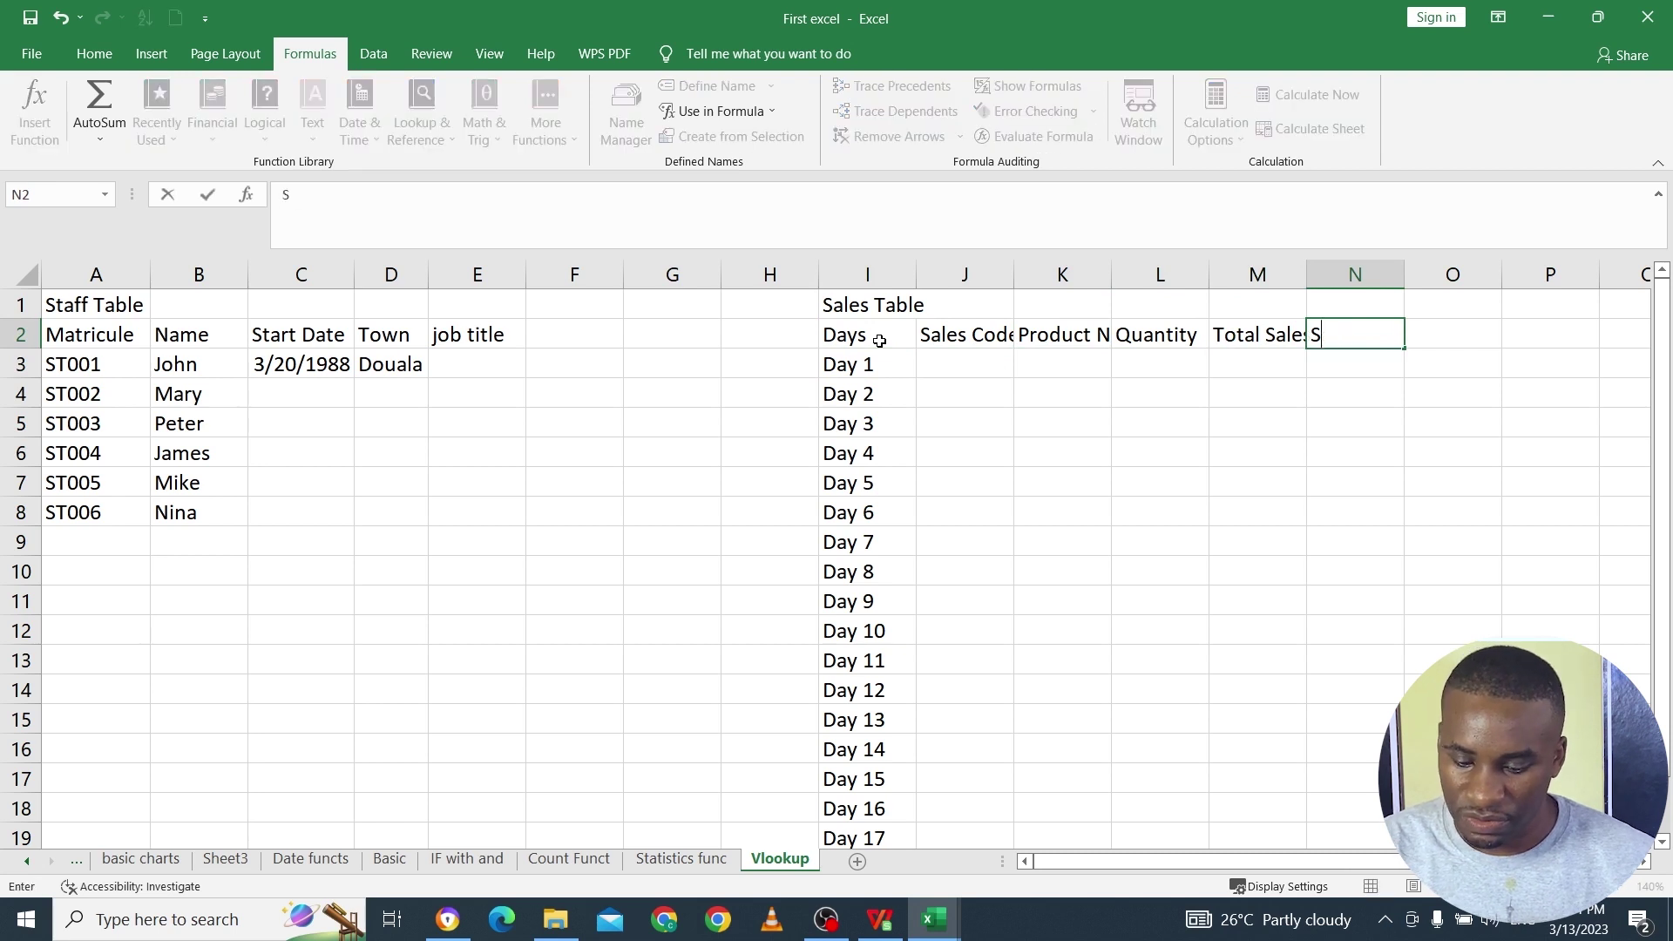
type("taff Matr")
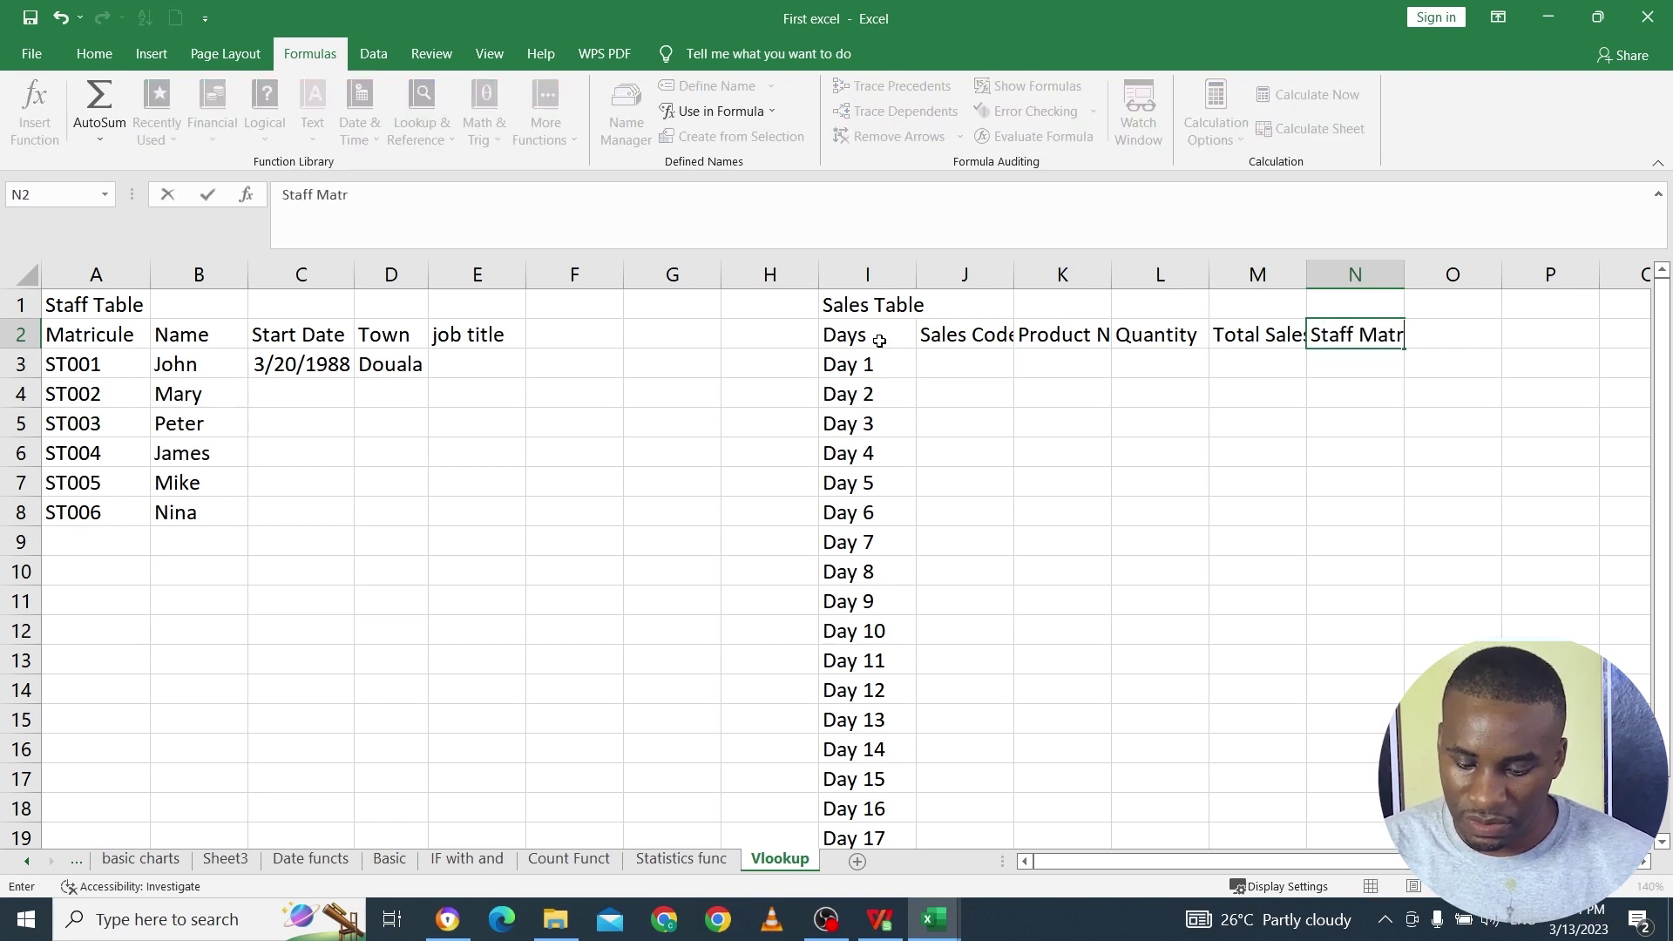
type("icule")
left_click(896, 455)
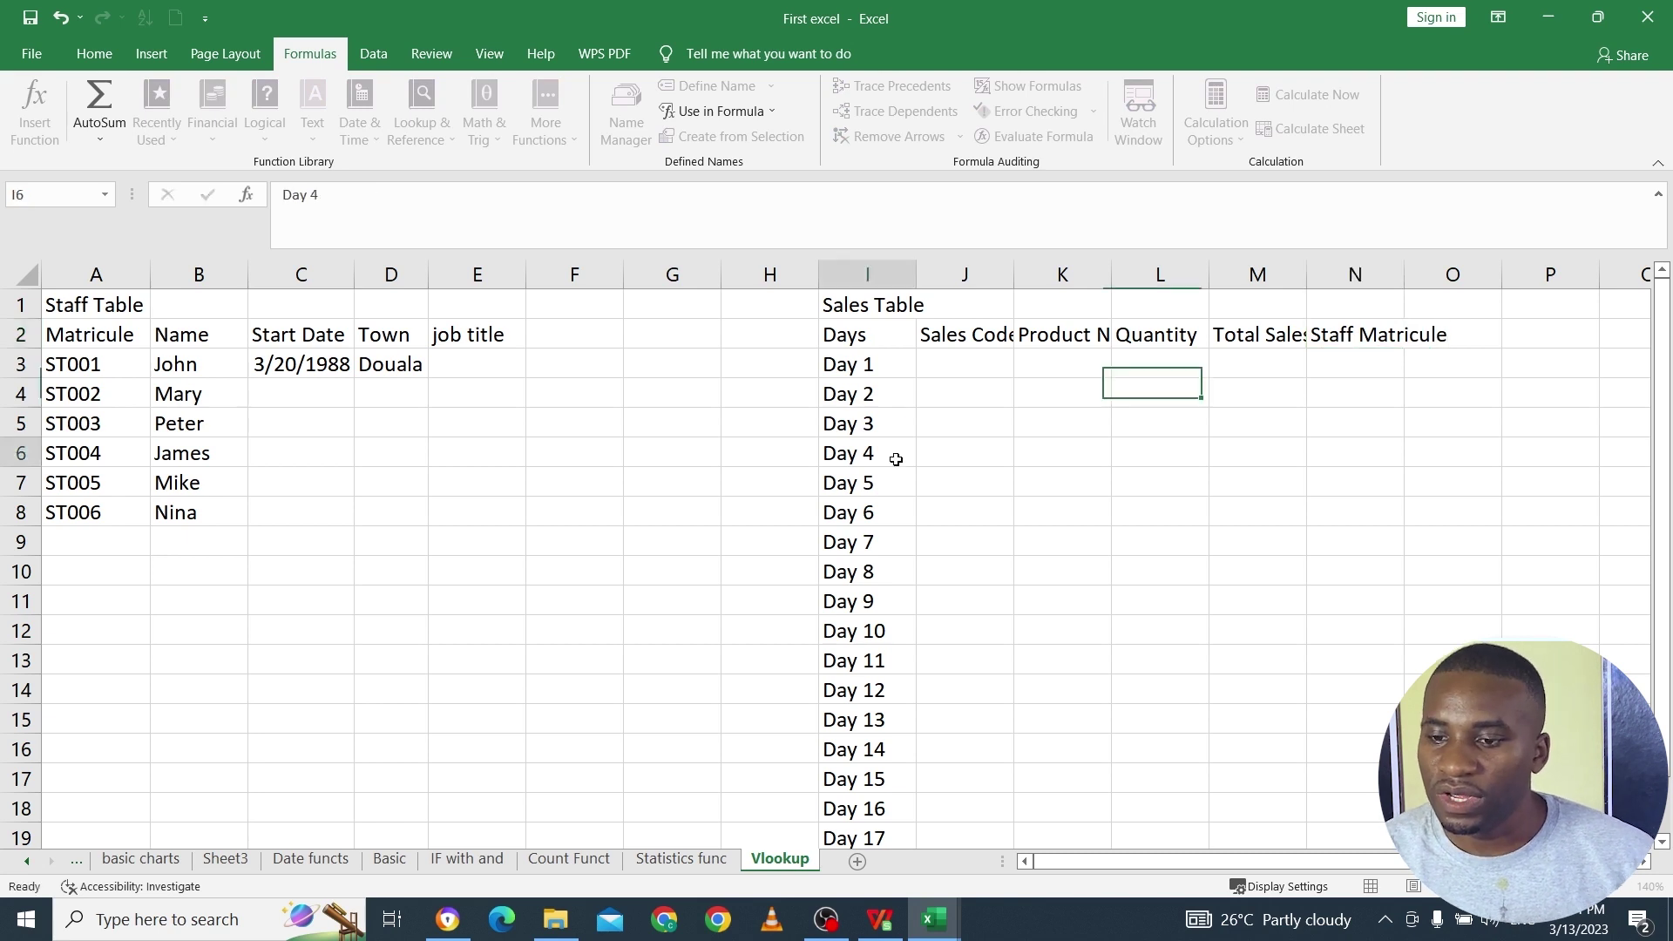
Step: Autofit the widths of columns J, K, L and M to their header text
double_click(1016, 286)
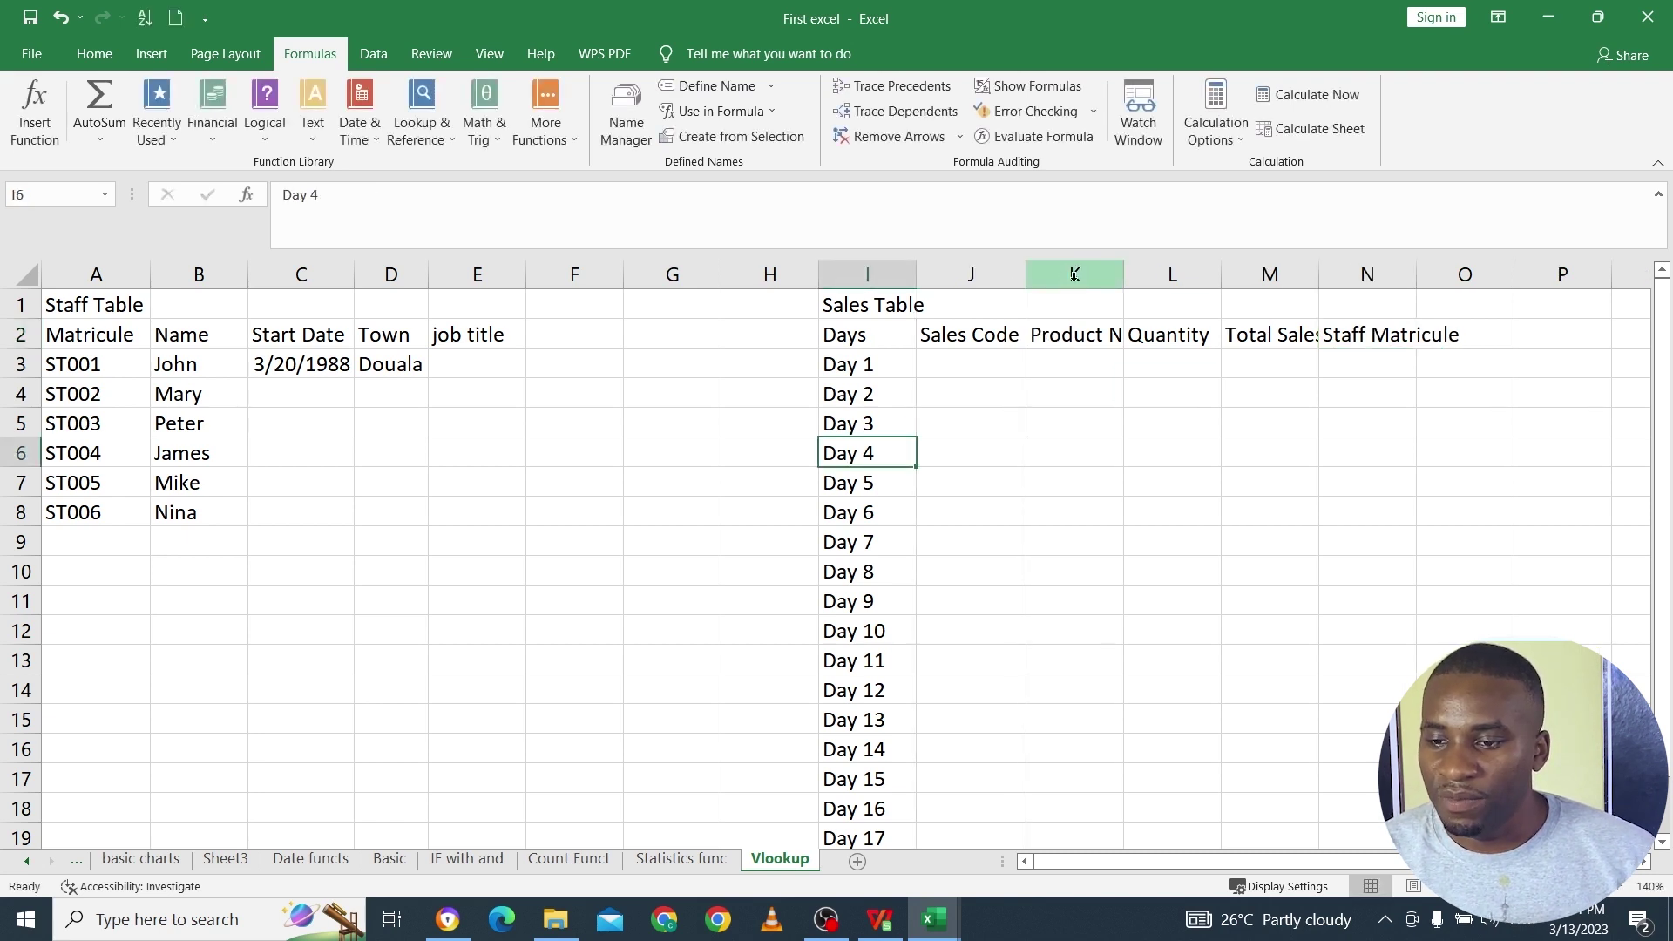
double_click(1124, 277)
left_click(1256, 291)
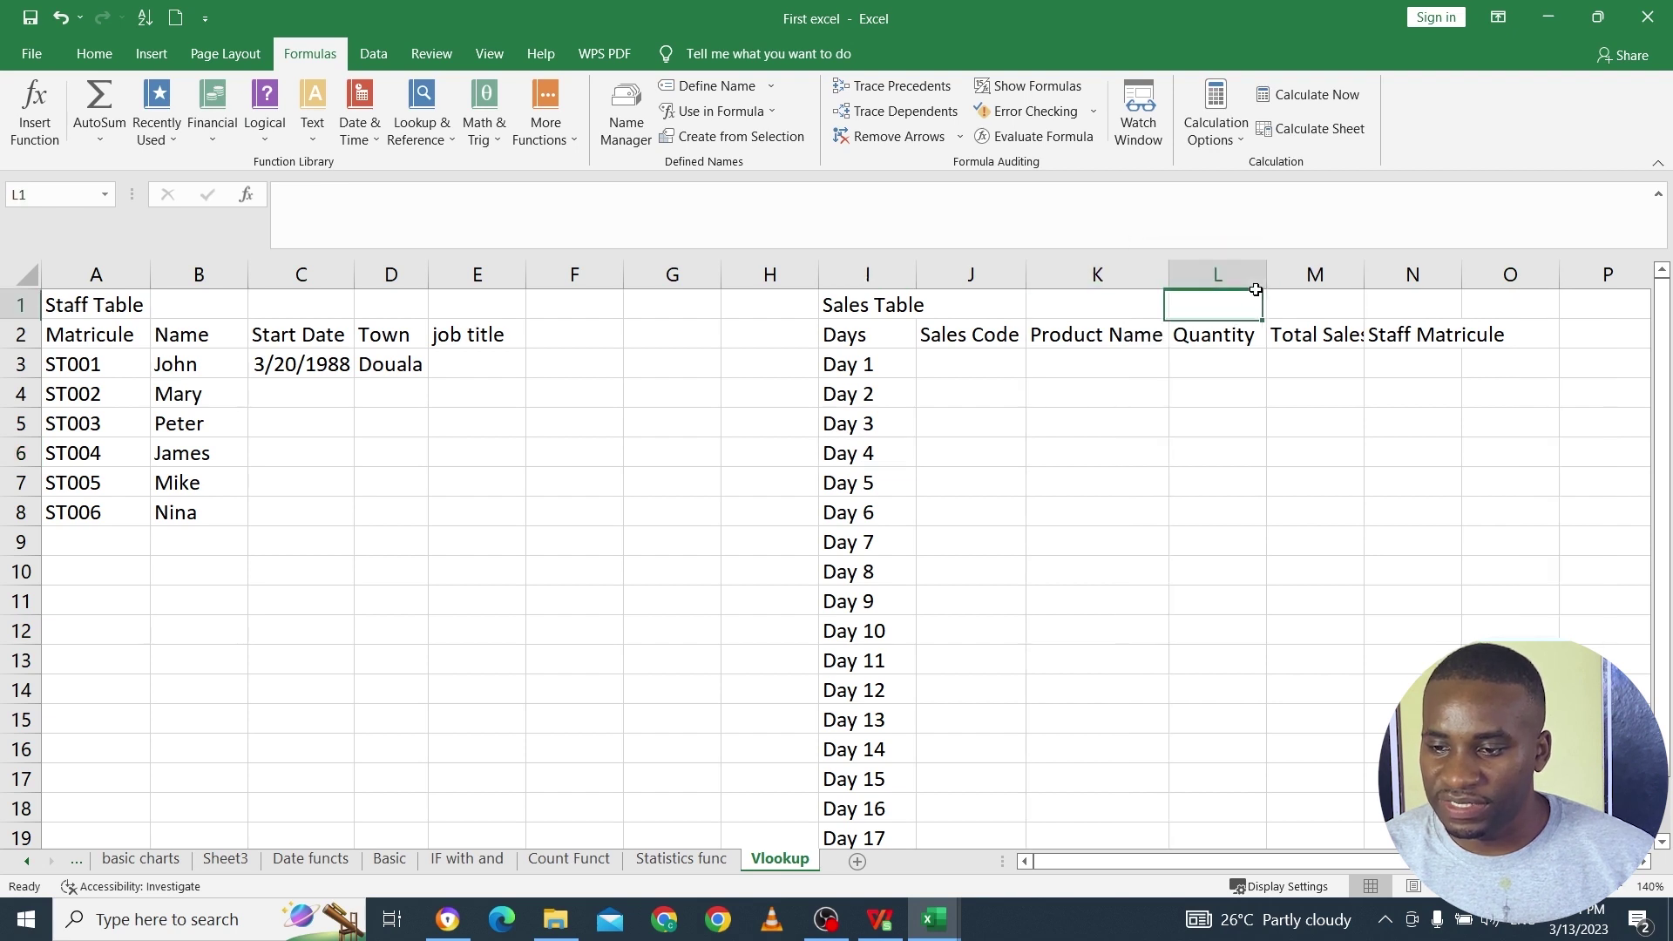
double_click(1268, 274)
double_click(1356, 277)
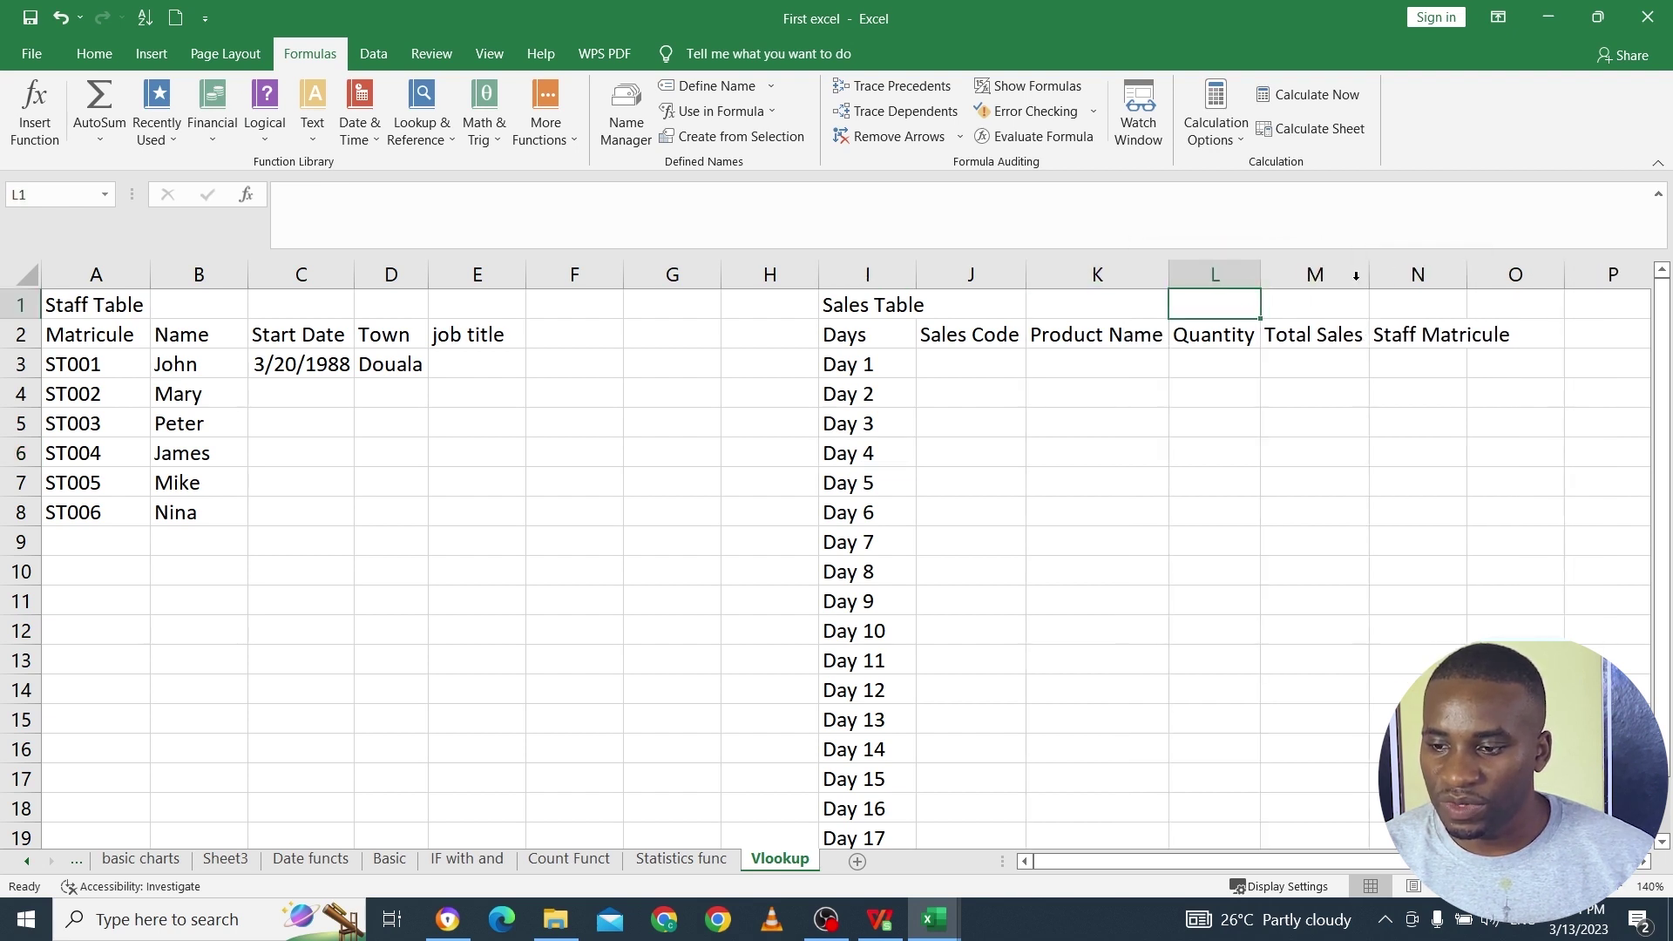
Step: Enter the sales code "S001" in cell J3 and fill the series down to S017 in J19
left_click(981, 359)
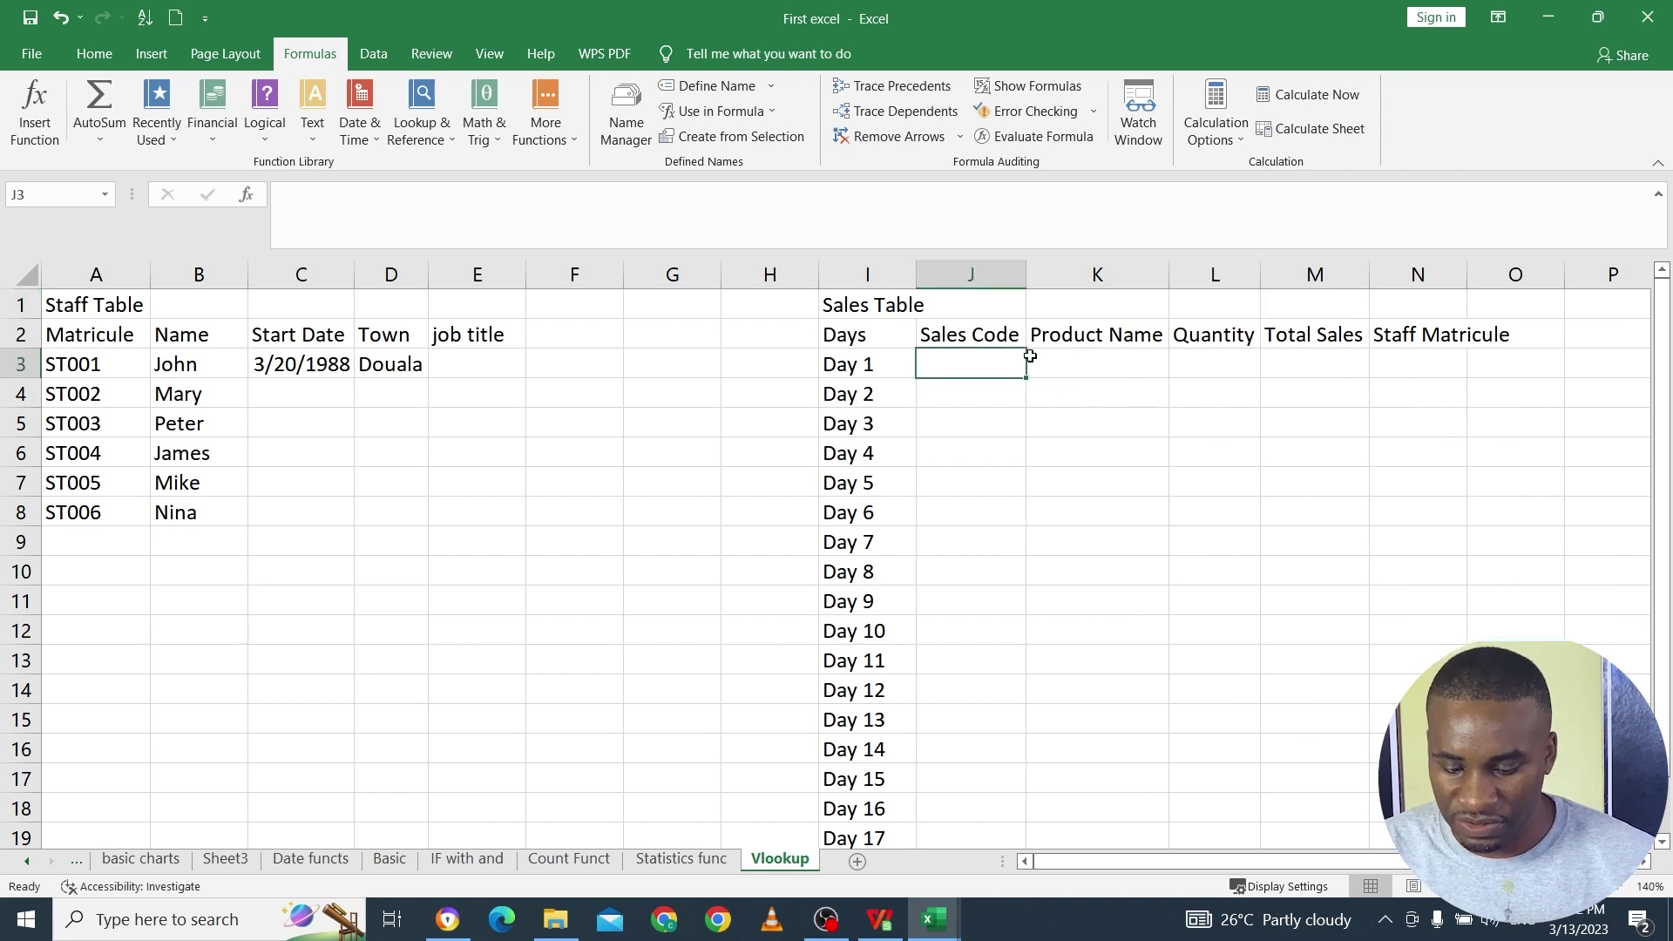
type("S")
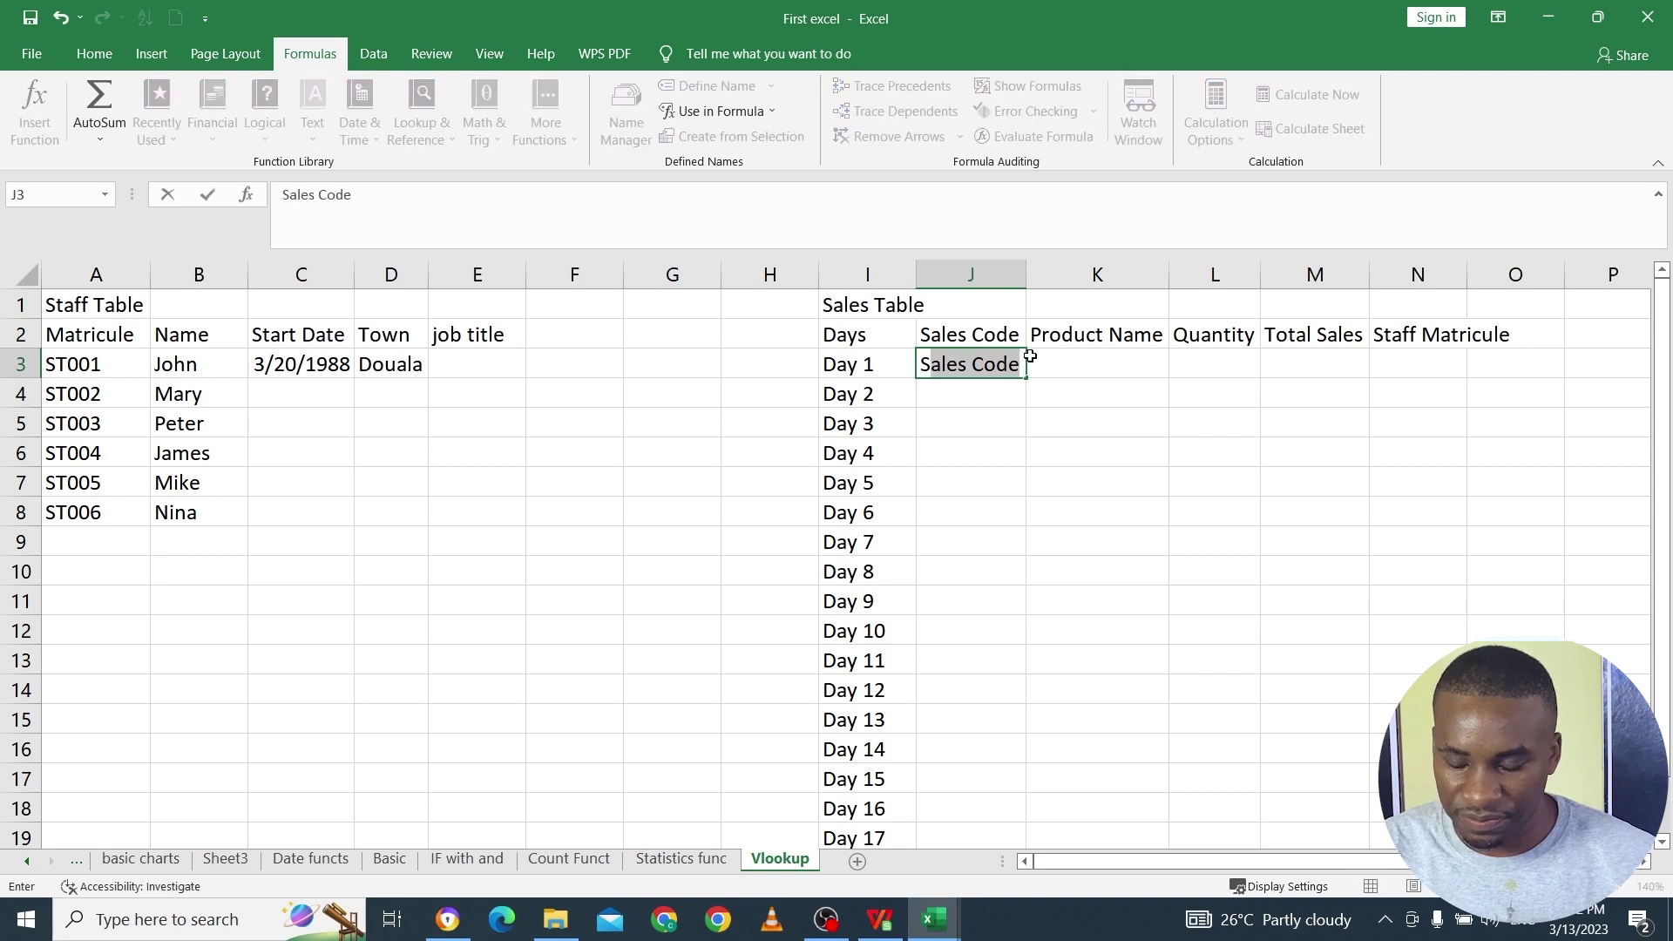
type("001")
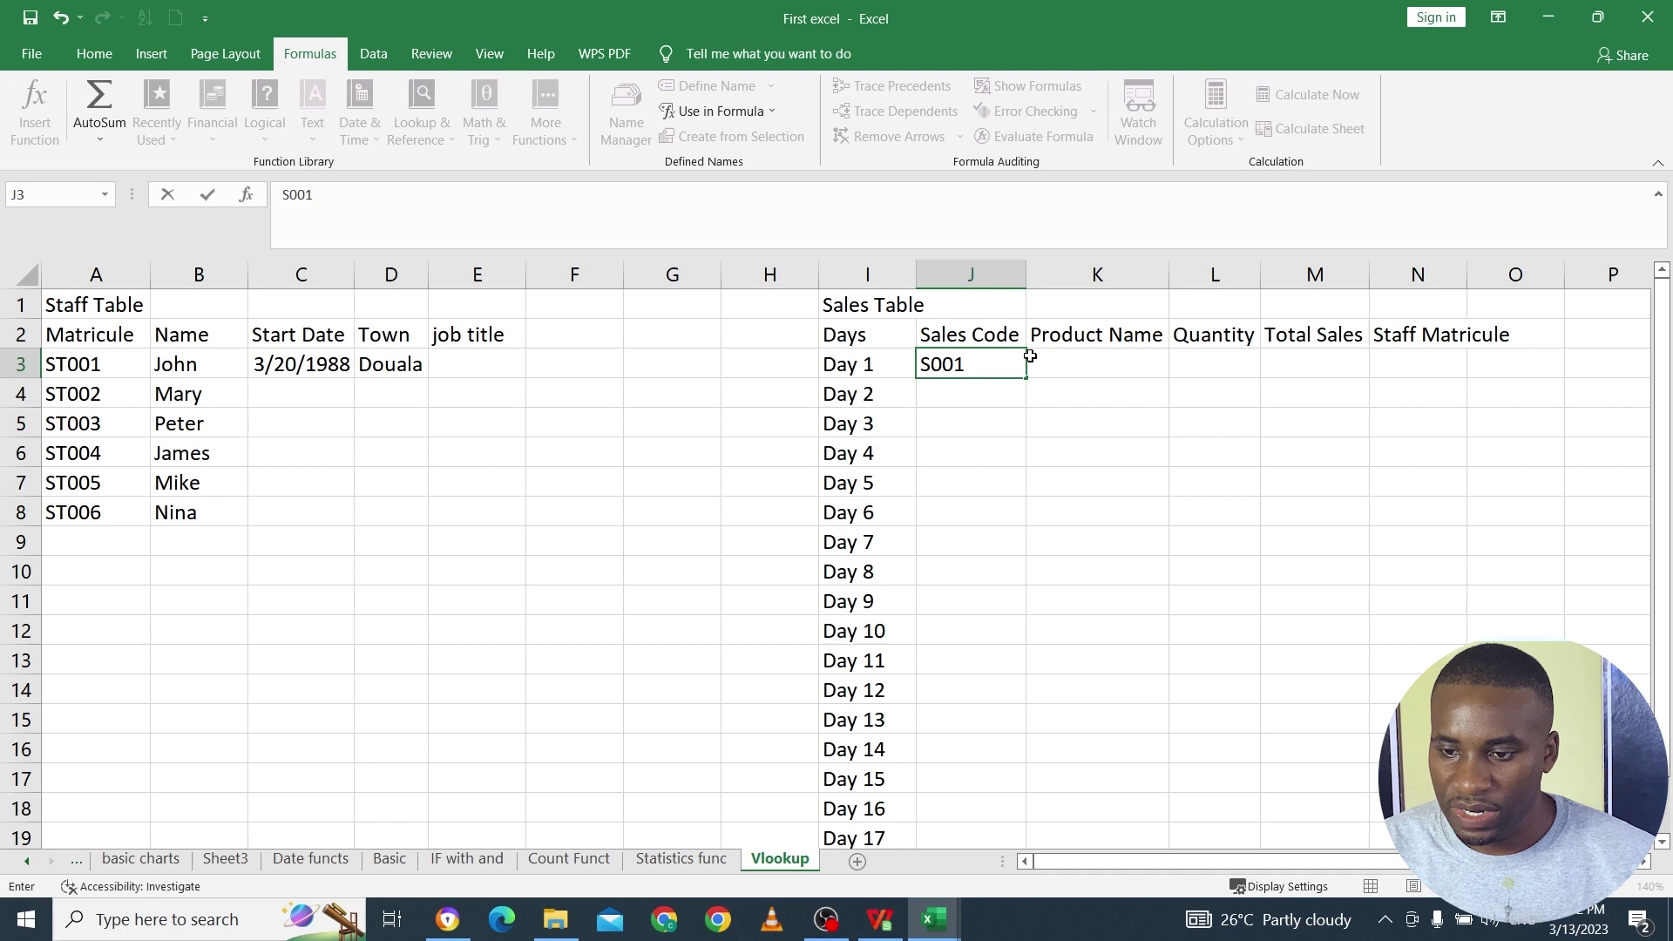
key("Return")
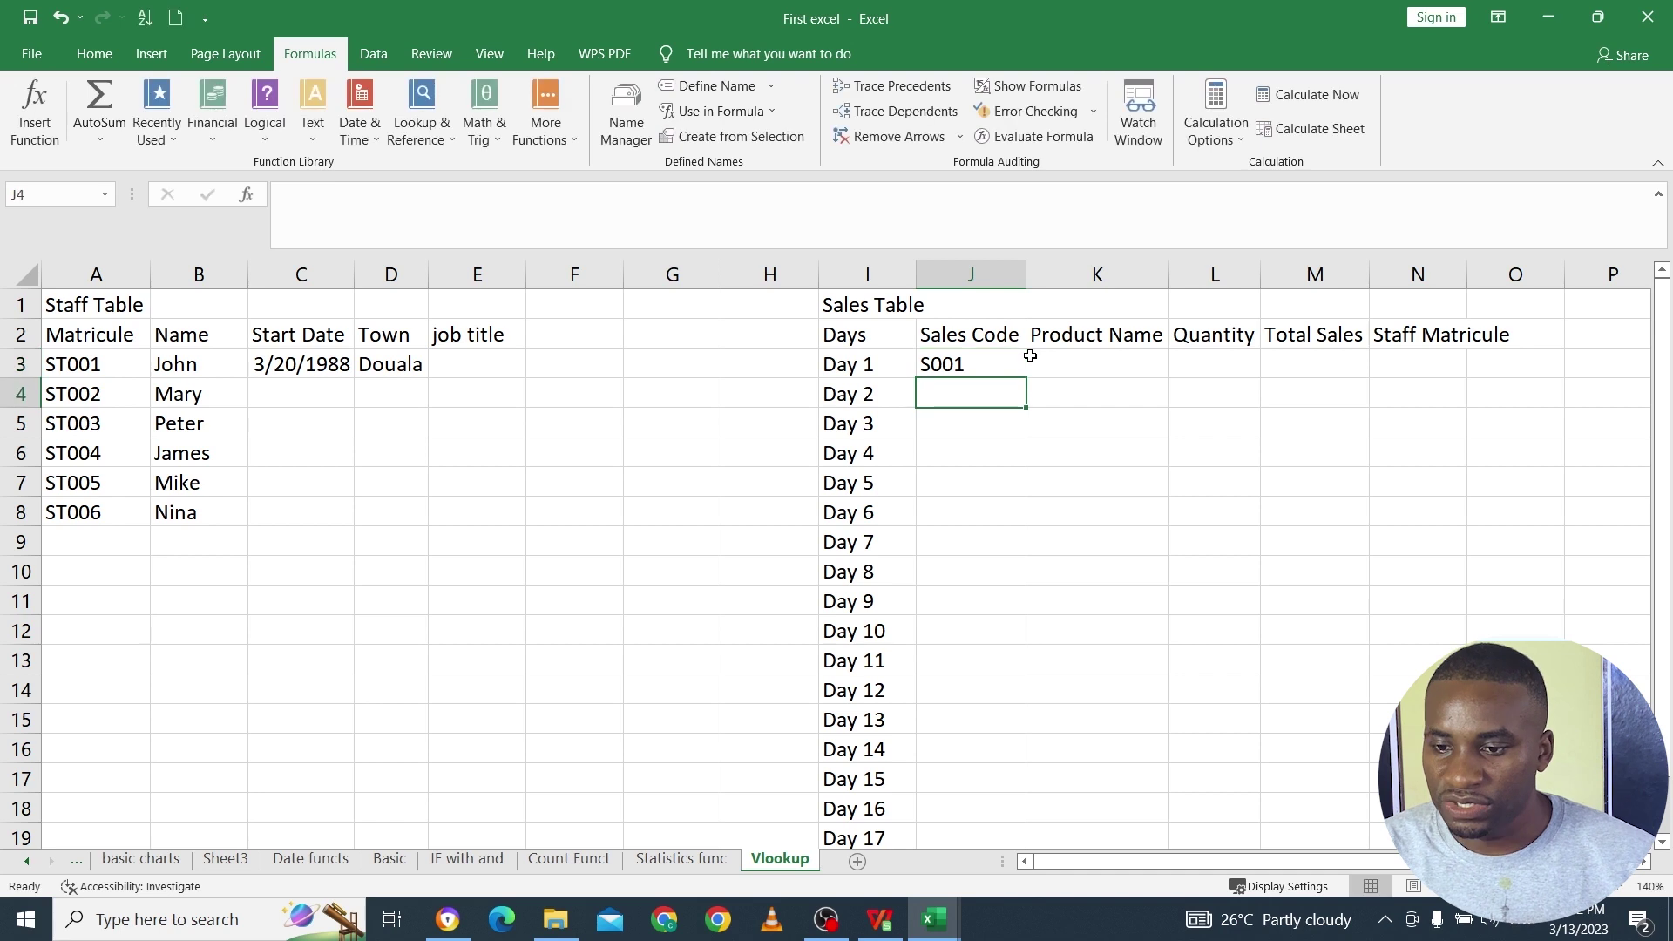
left_click(1004, 358)
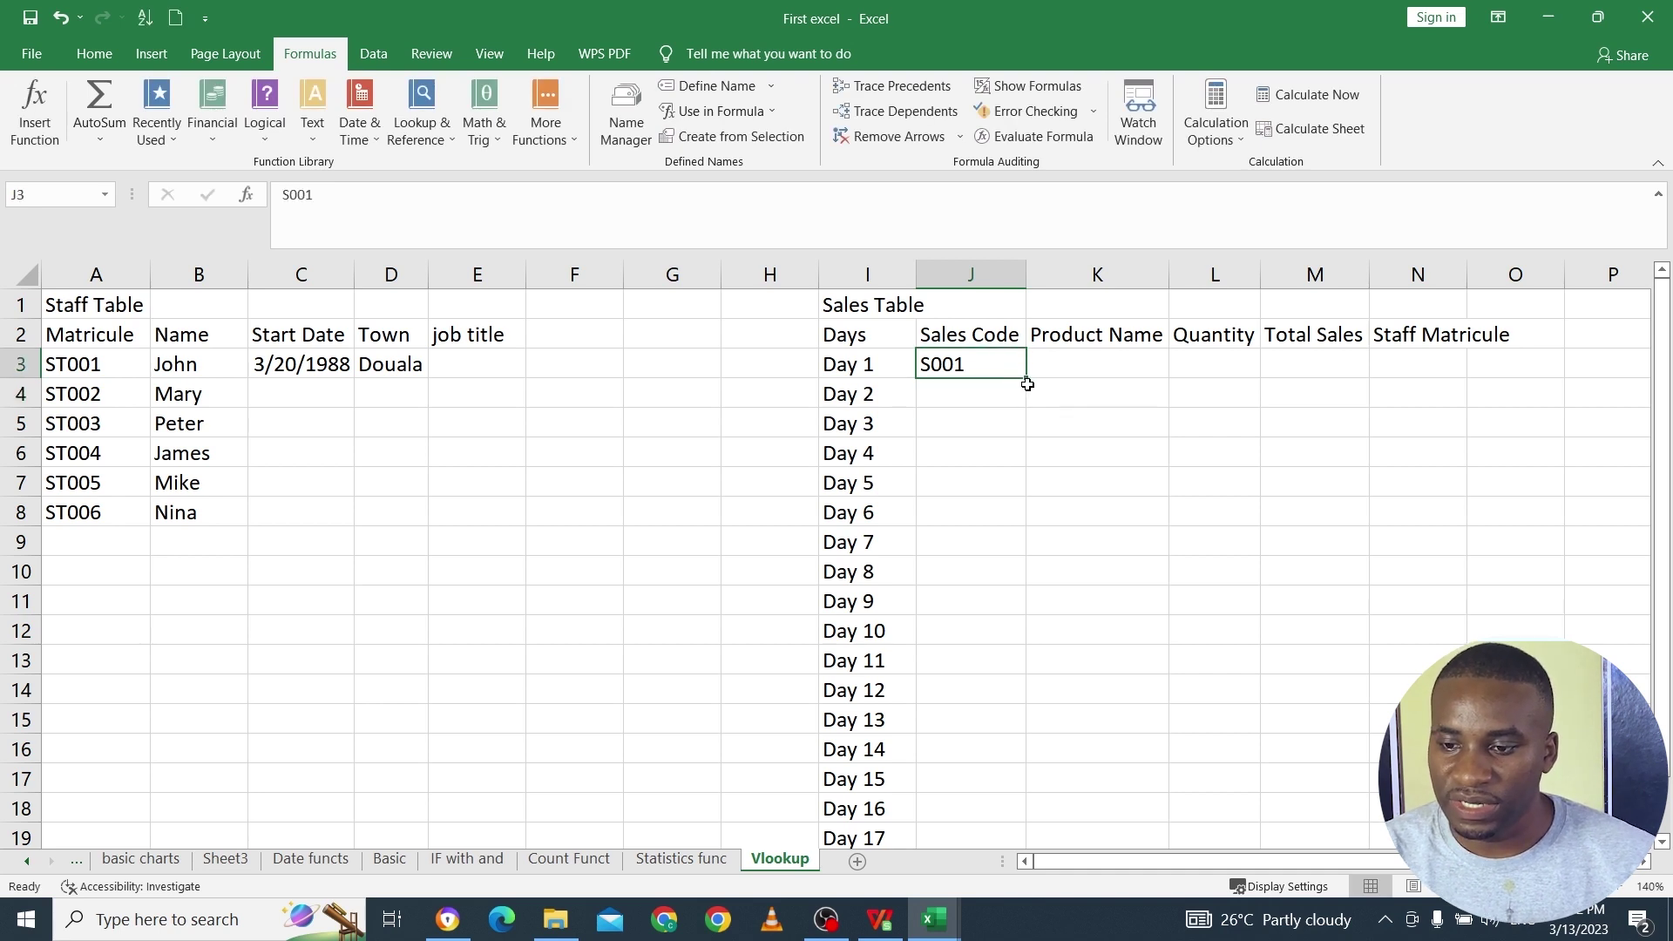
left_click_drag(1029, 381, 996, 861)
left_click_drag(1028, 784, 1037, 780)
scroll(1186, 614, "up", 1)
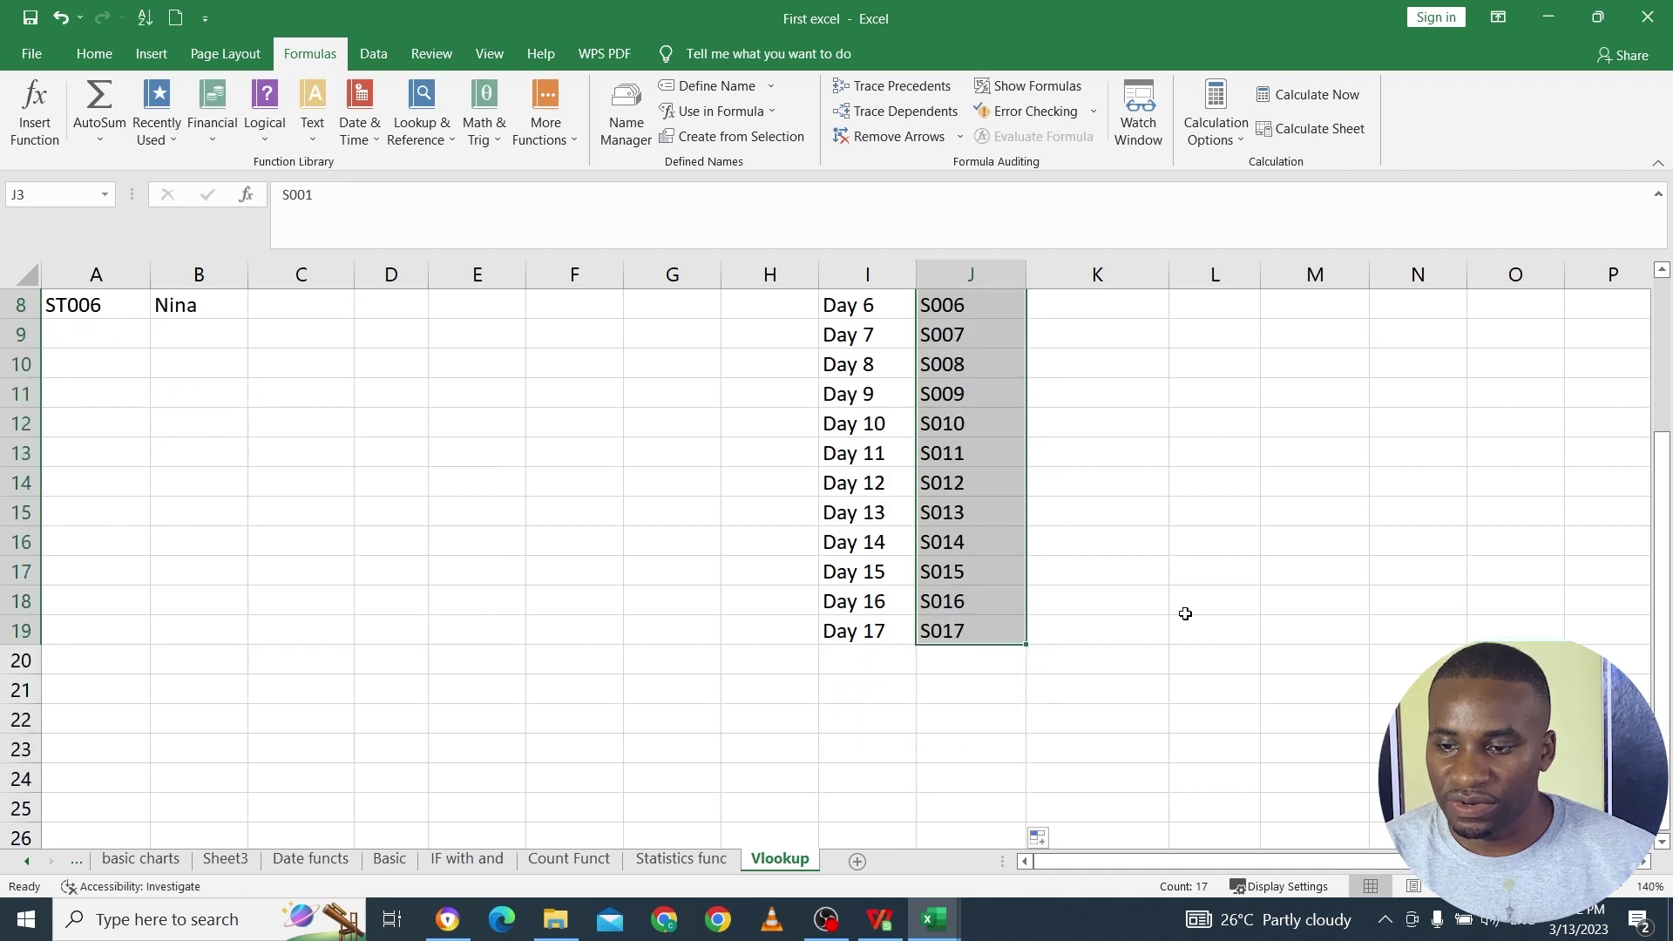
Step: Enter the product name "Milk" in cell K3 of the sales table
left_click(1070, 345)
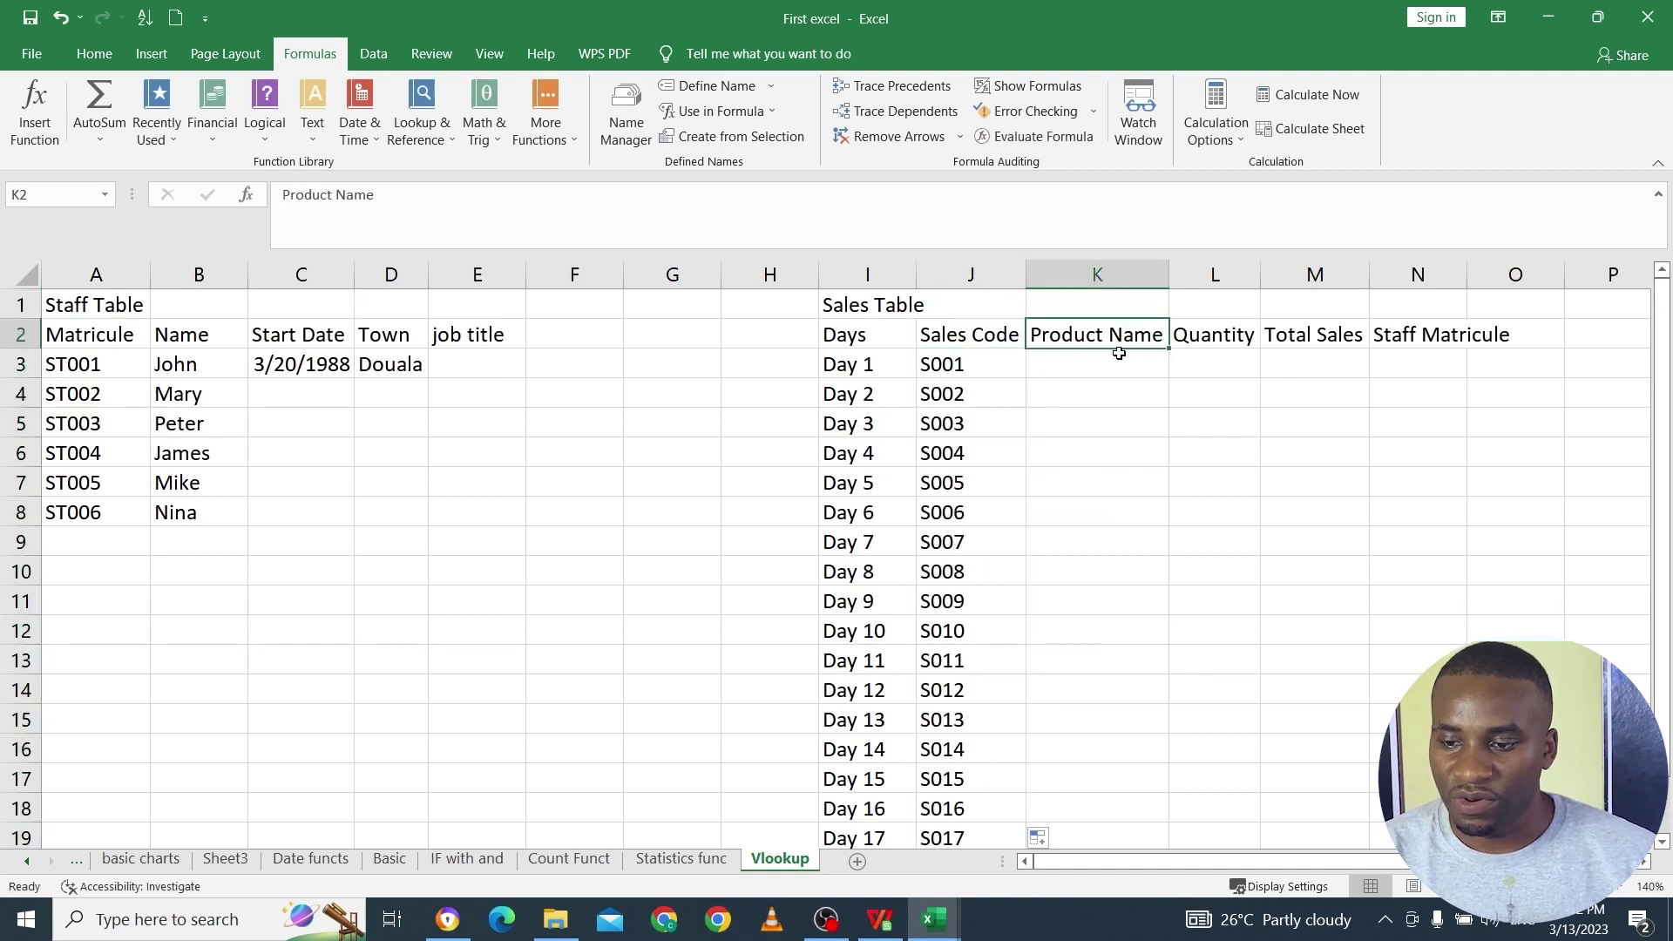
left_click(1119, 354)
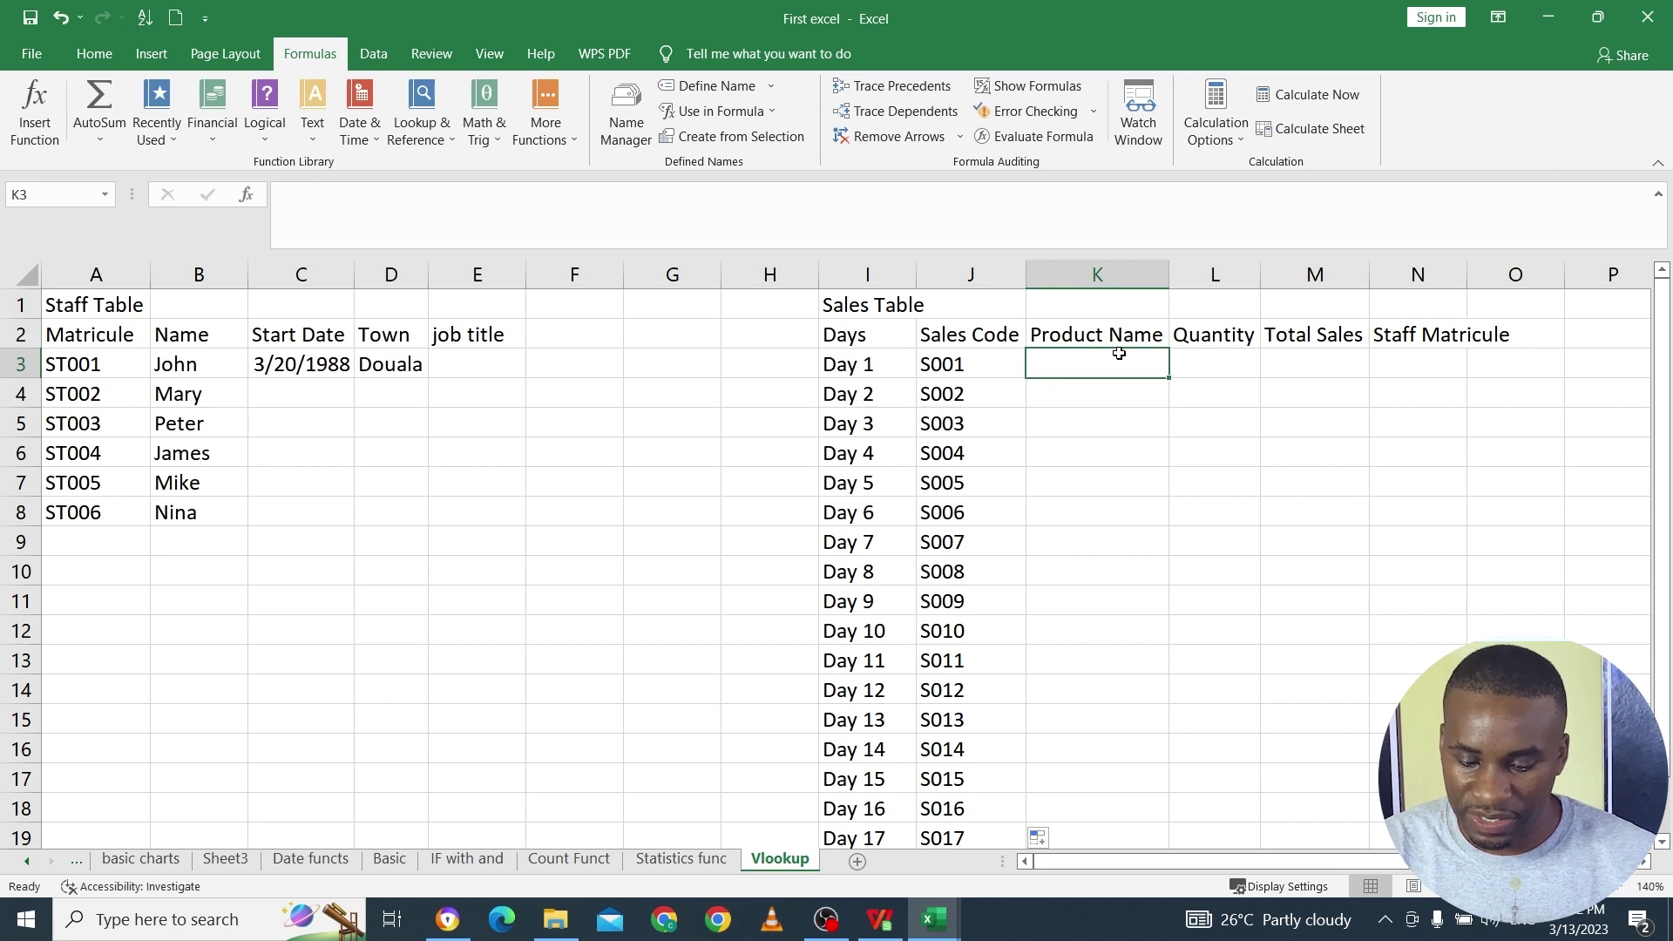
type("milk")
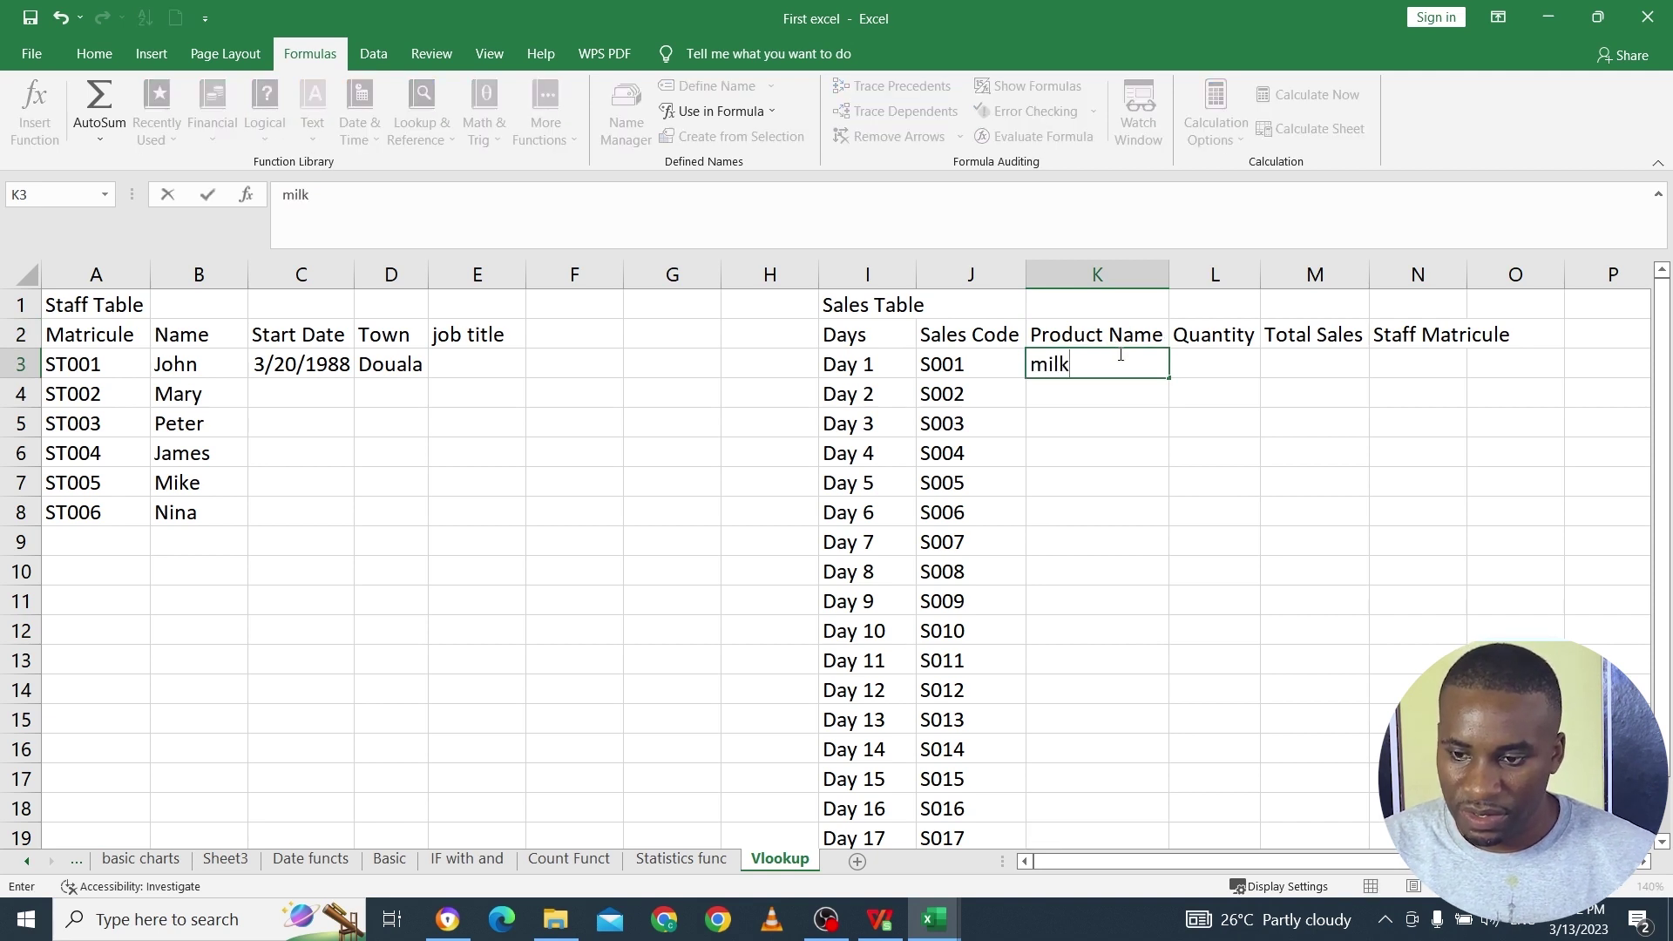
key("BackSpace")
key("BackSpace")
key("BackSpace")
key("BackSpace")
type("Muk")
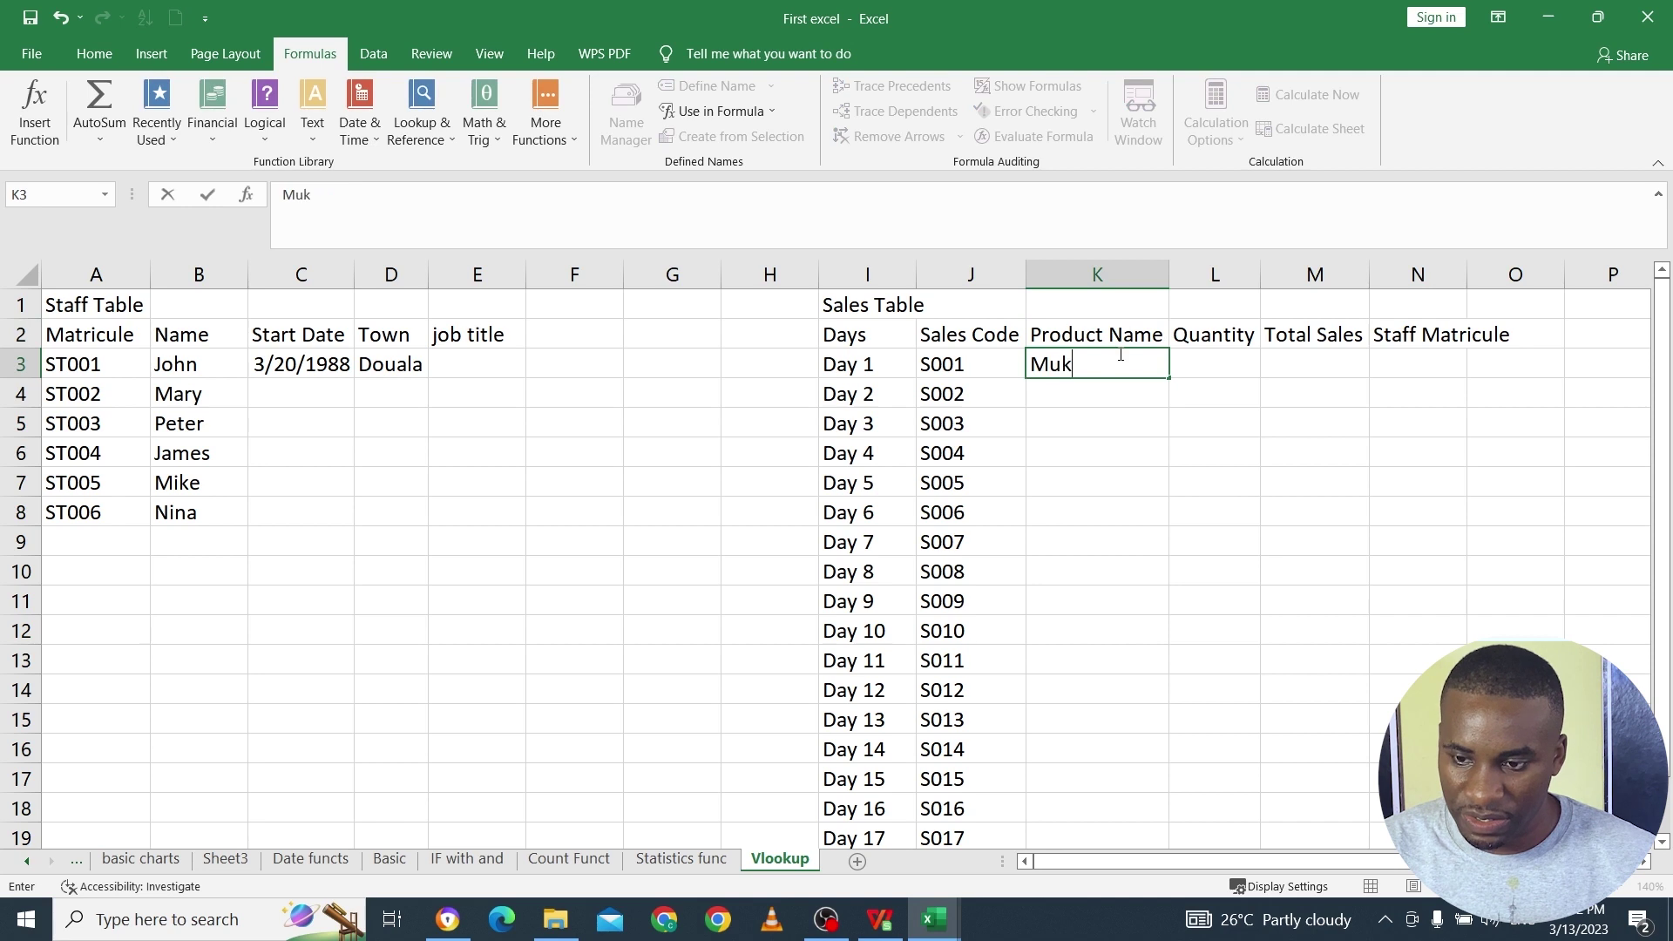
key("BackSpace")
key("BackSpace")
type("ilk")
key("Return")
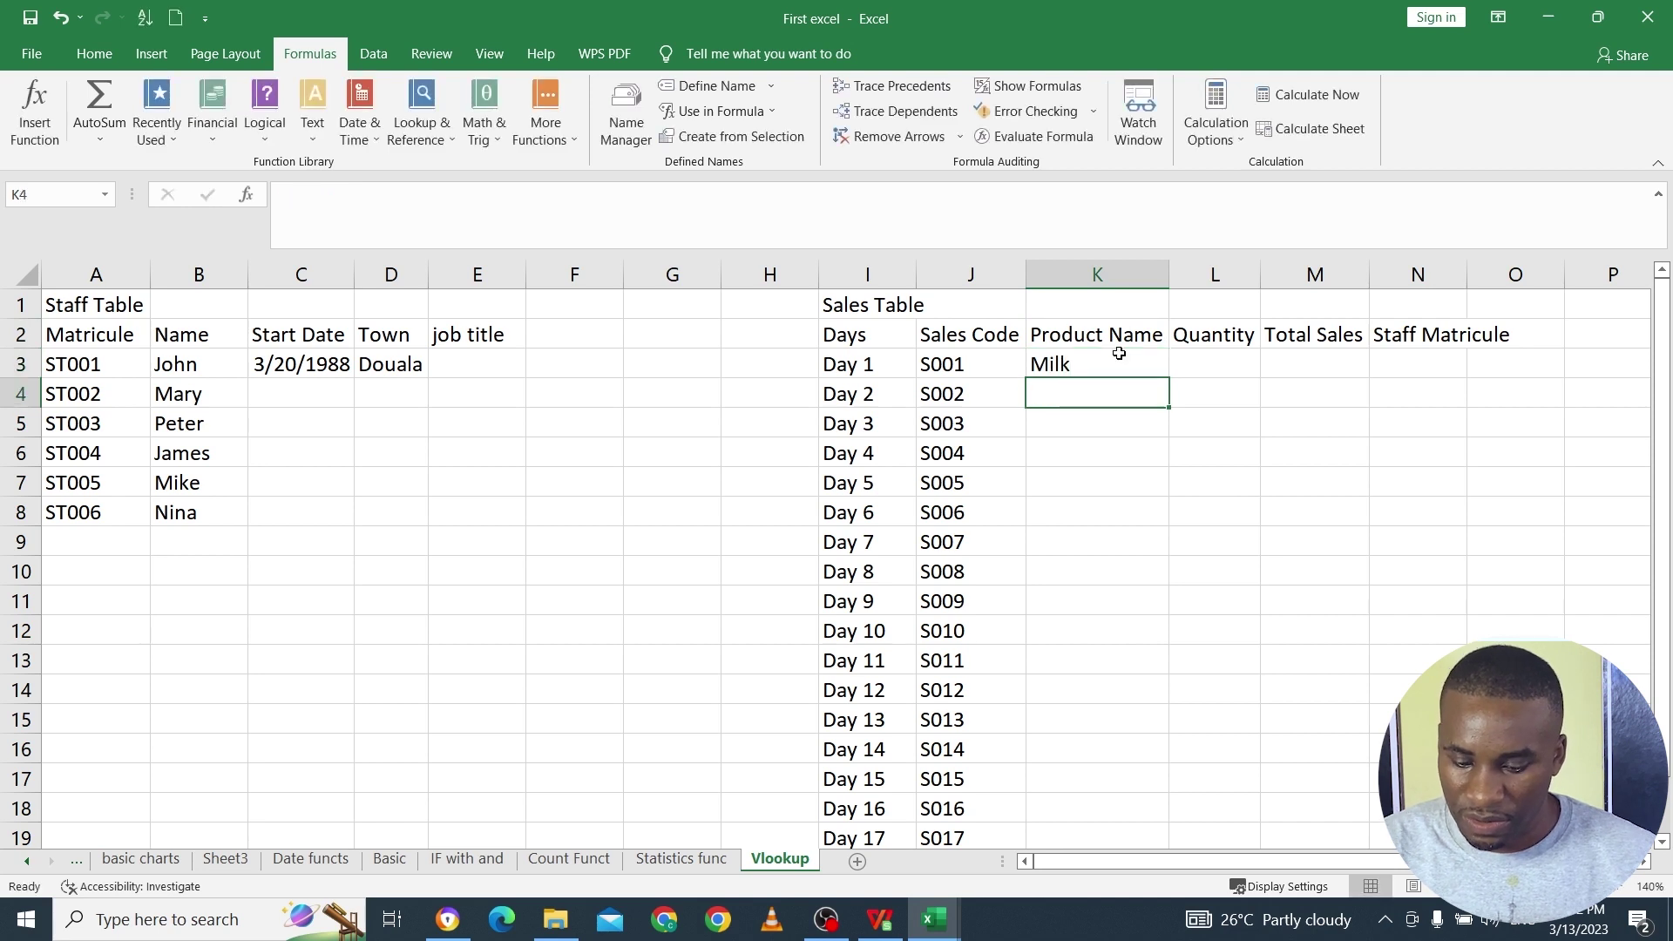
Step: Enter the product names "Rice" in cell K4 and "Bottled water" in cell K5
type("Ri")
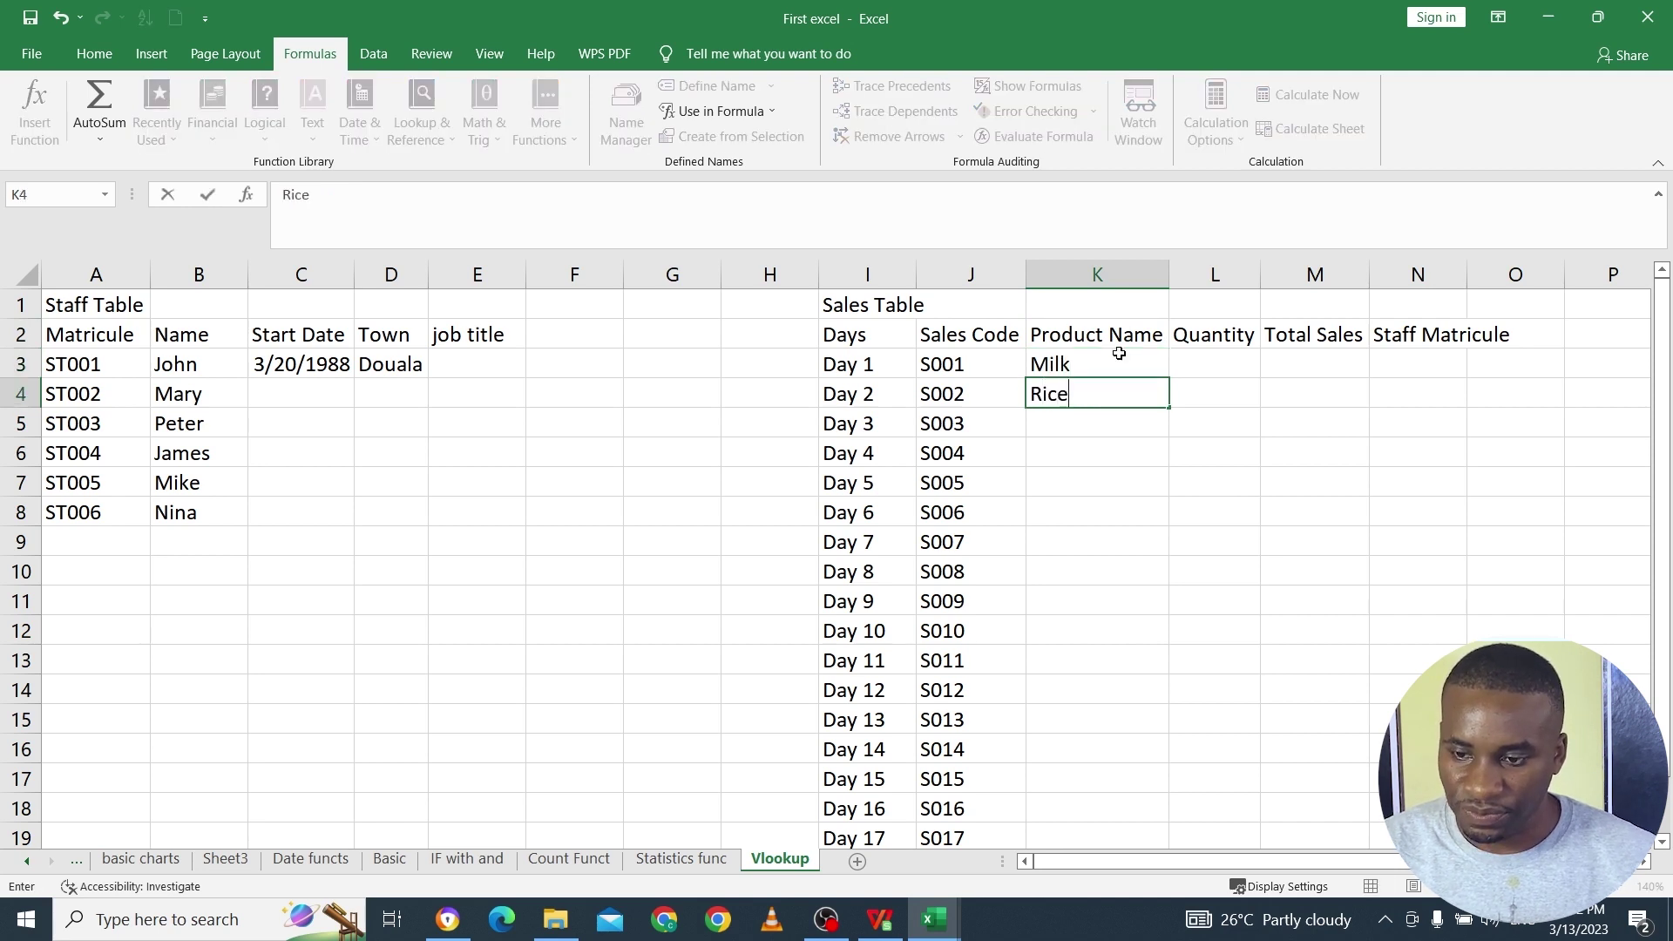
type("ce")
key("Return")
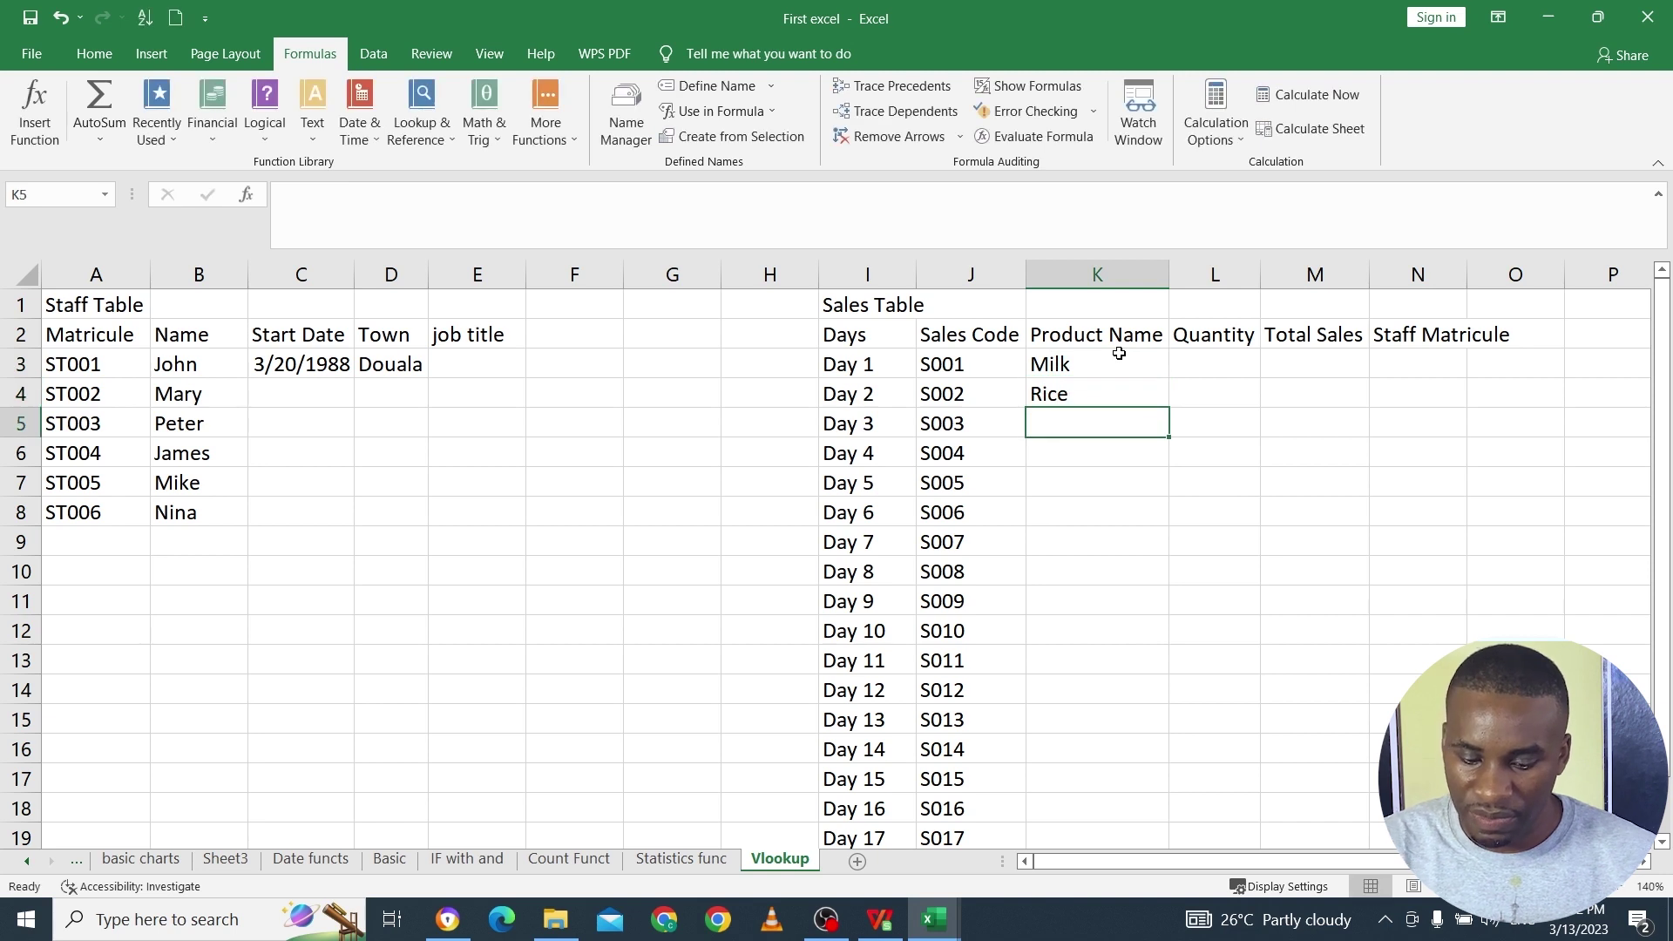
type("b")
key("Escape")
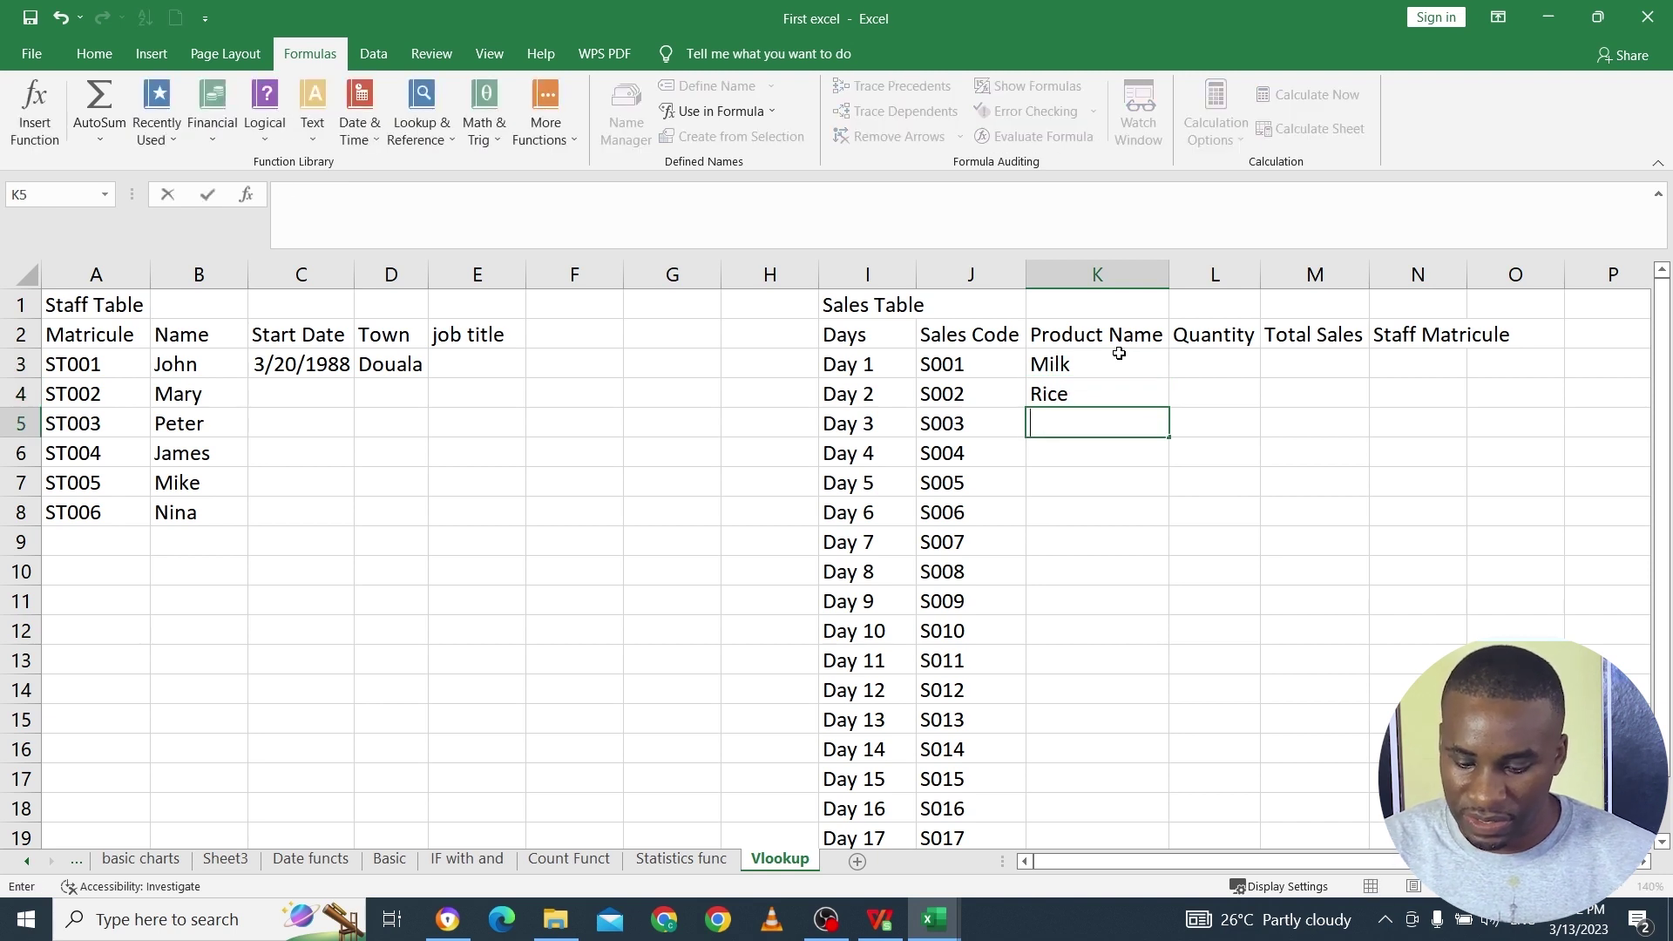
type("Bo")
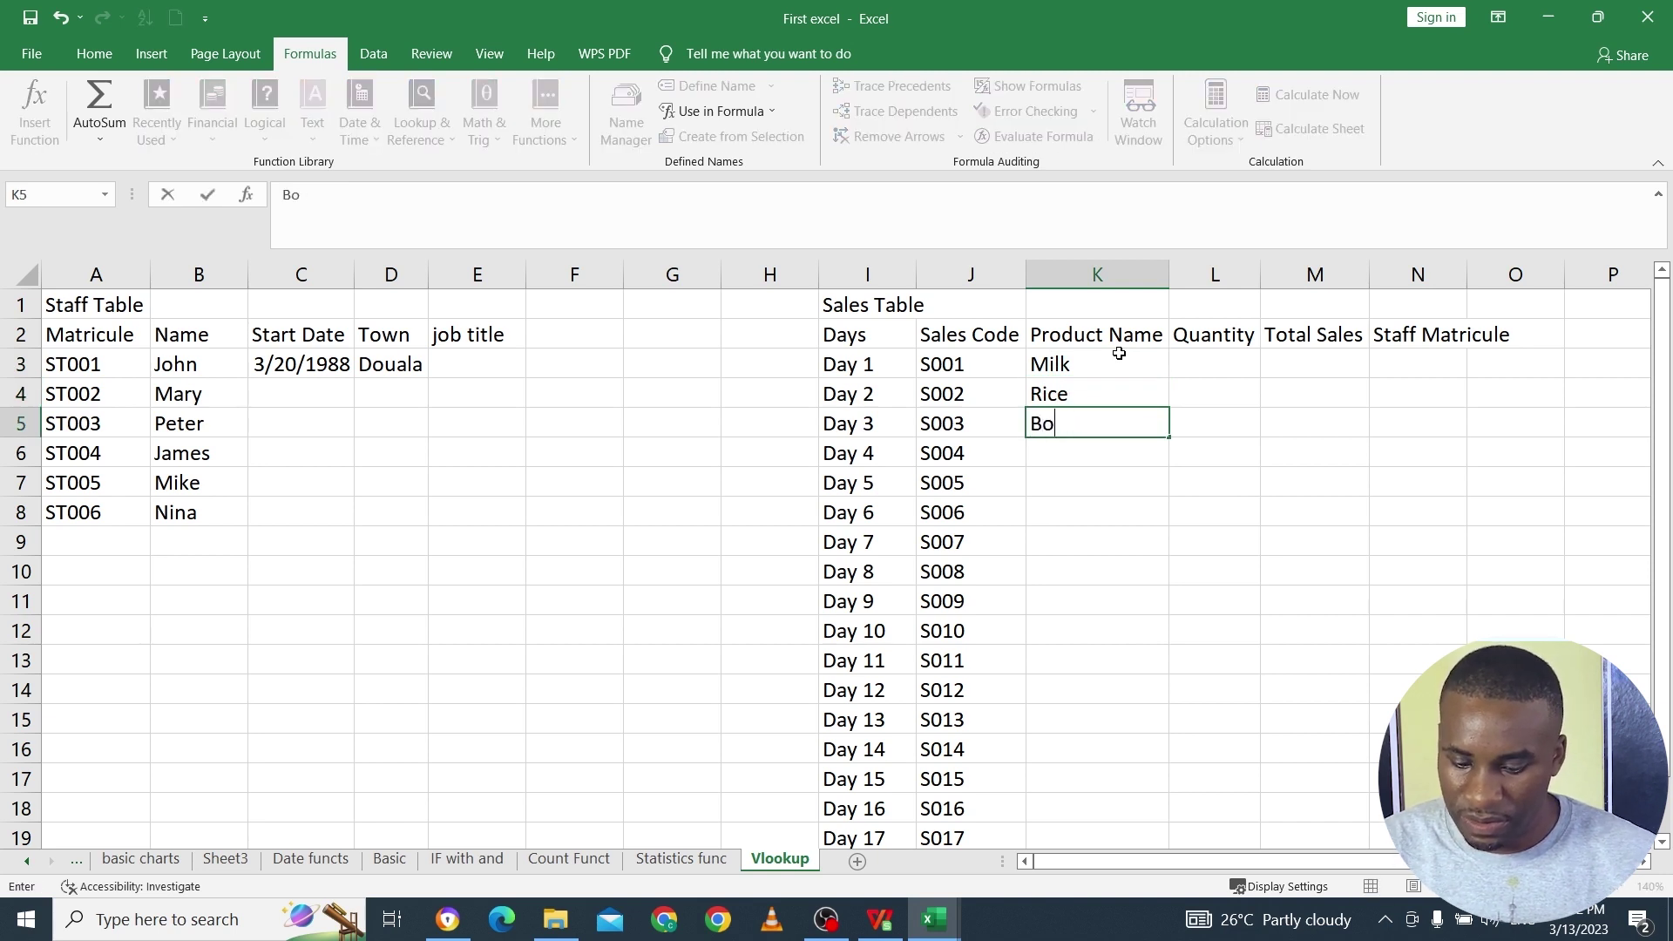
type("ottled ")
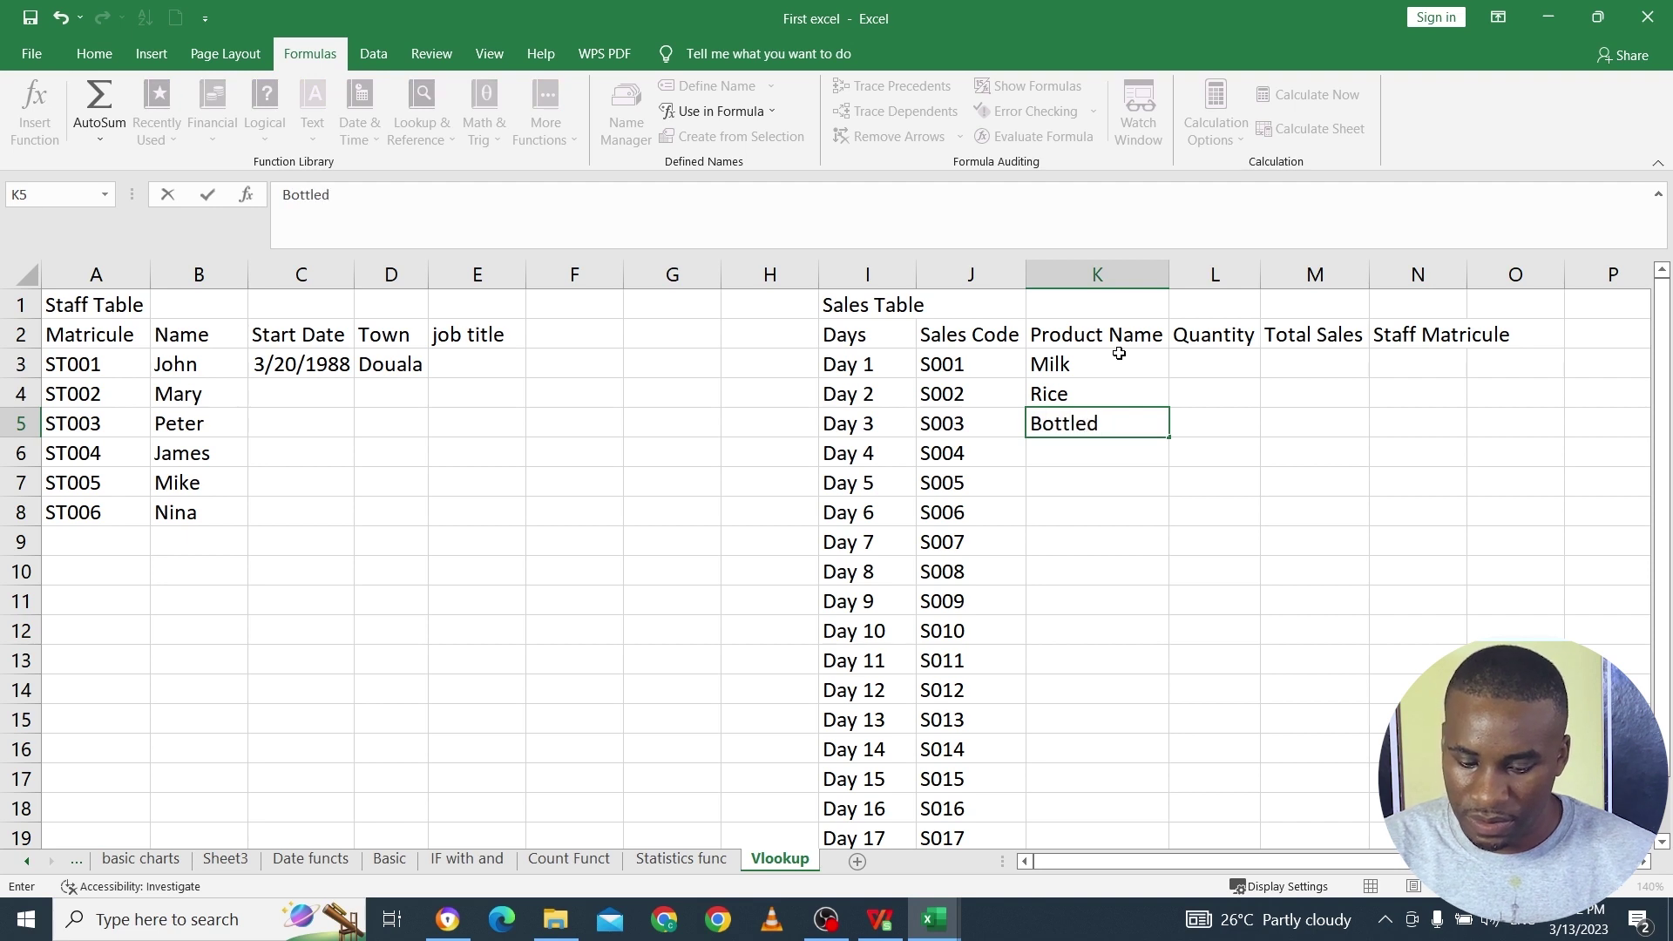
type("water")
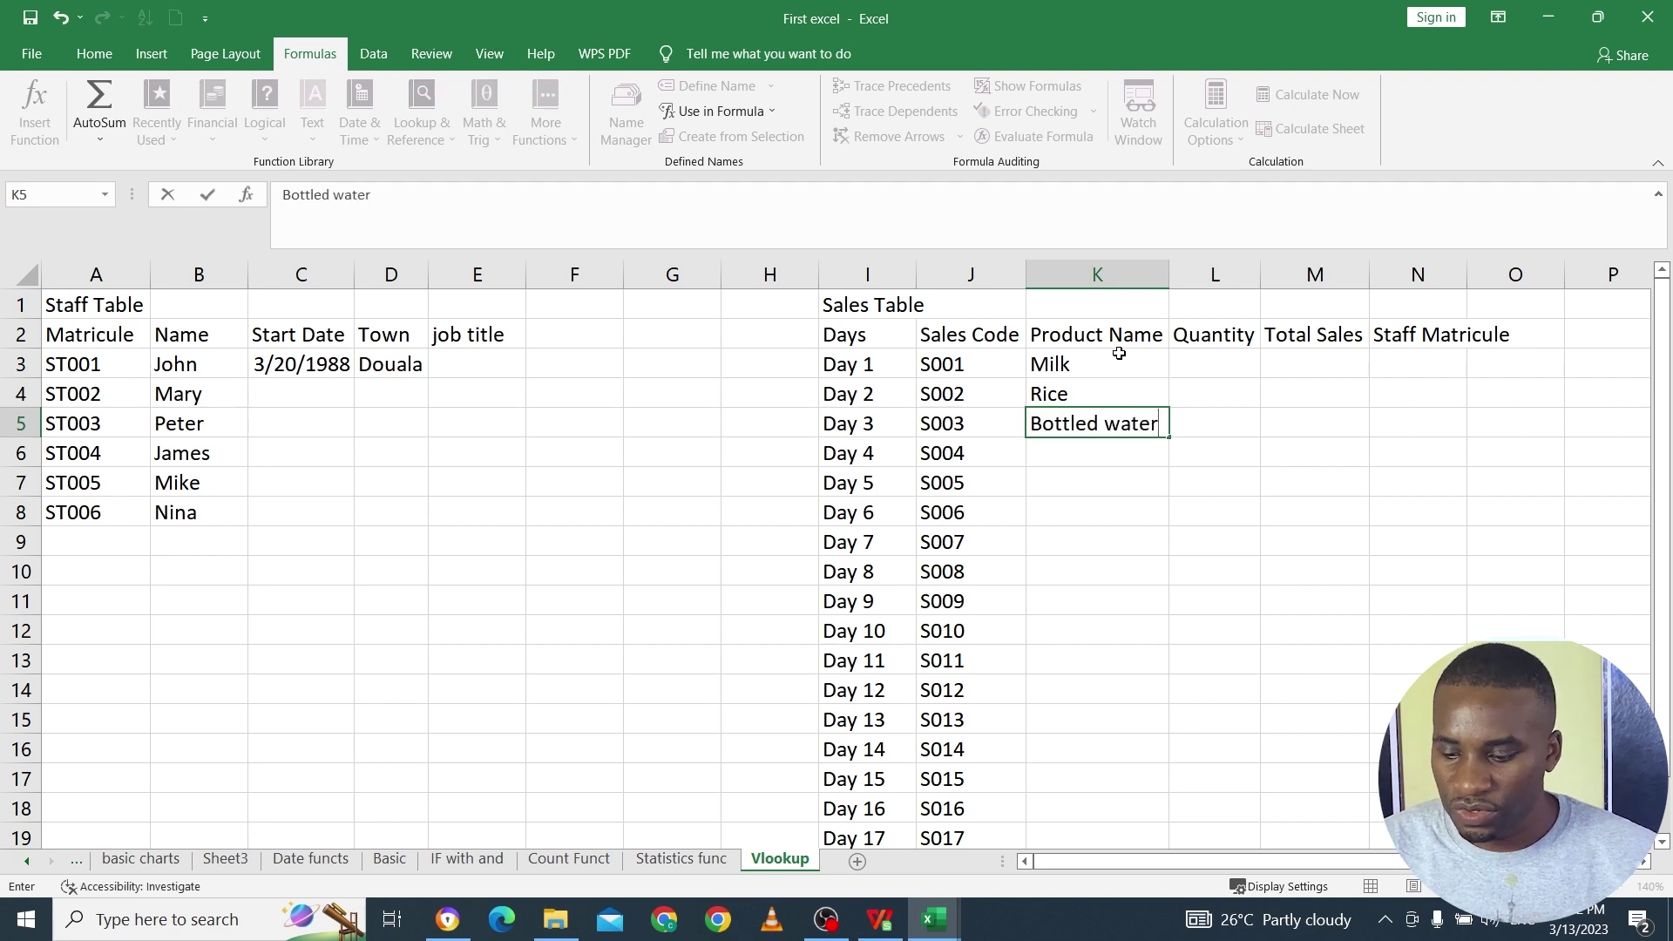
key("Return")
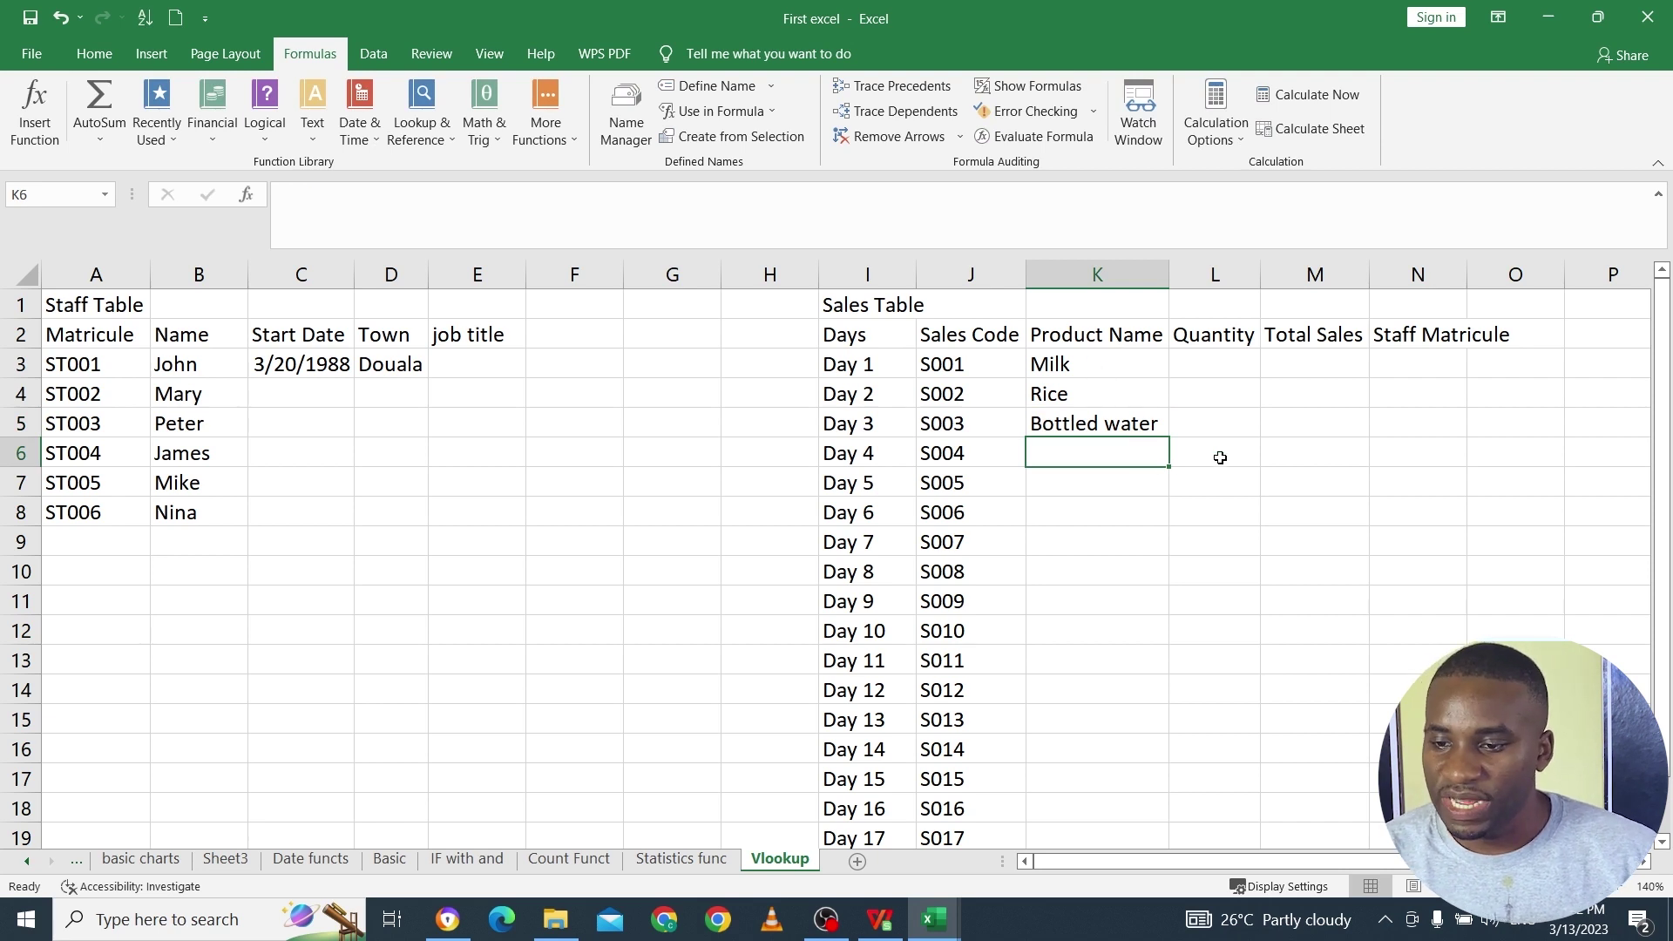
Step: Enter the quantity 2 for Milk in cell L3
left_click(1215, 365)
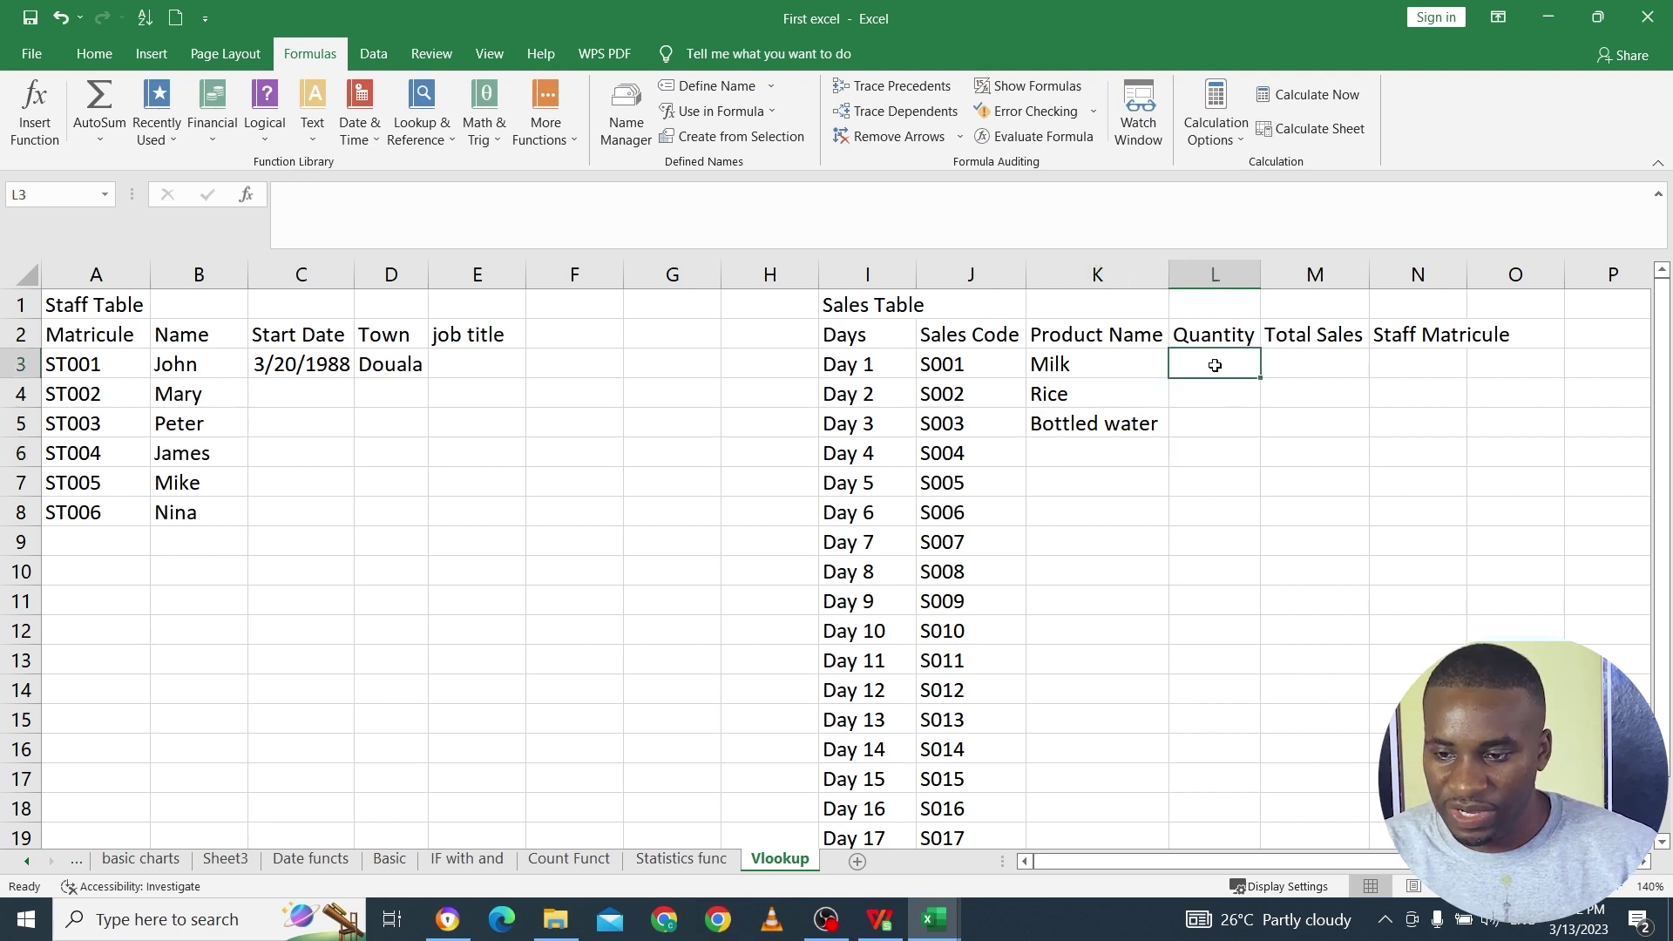
type("2")
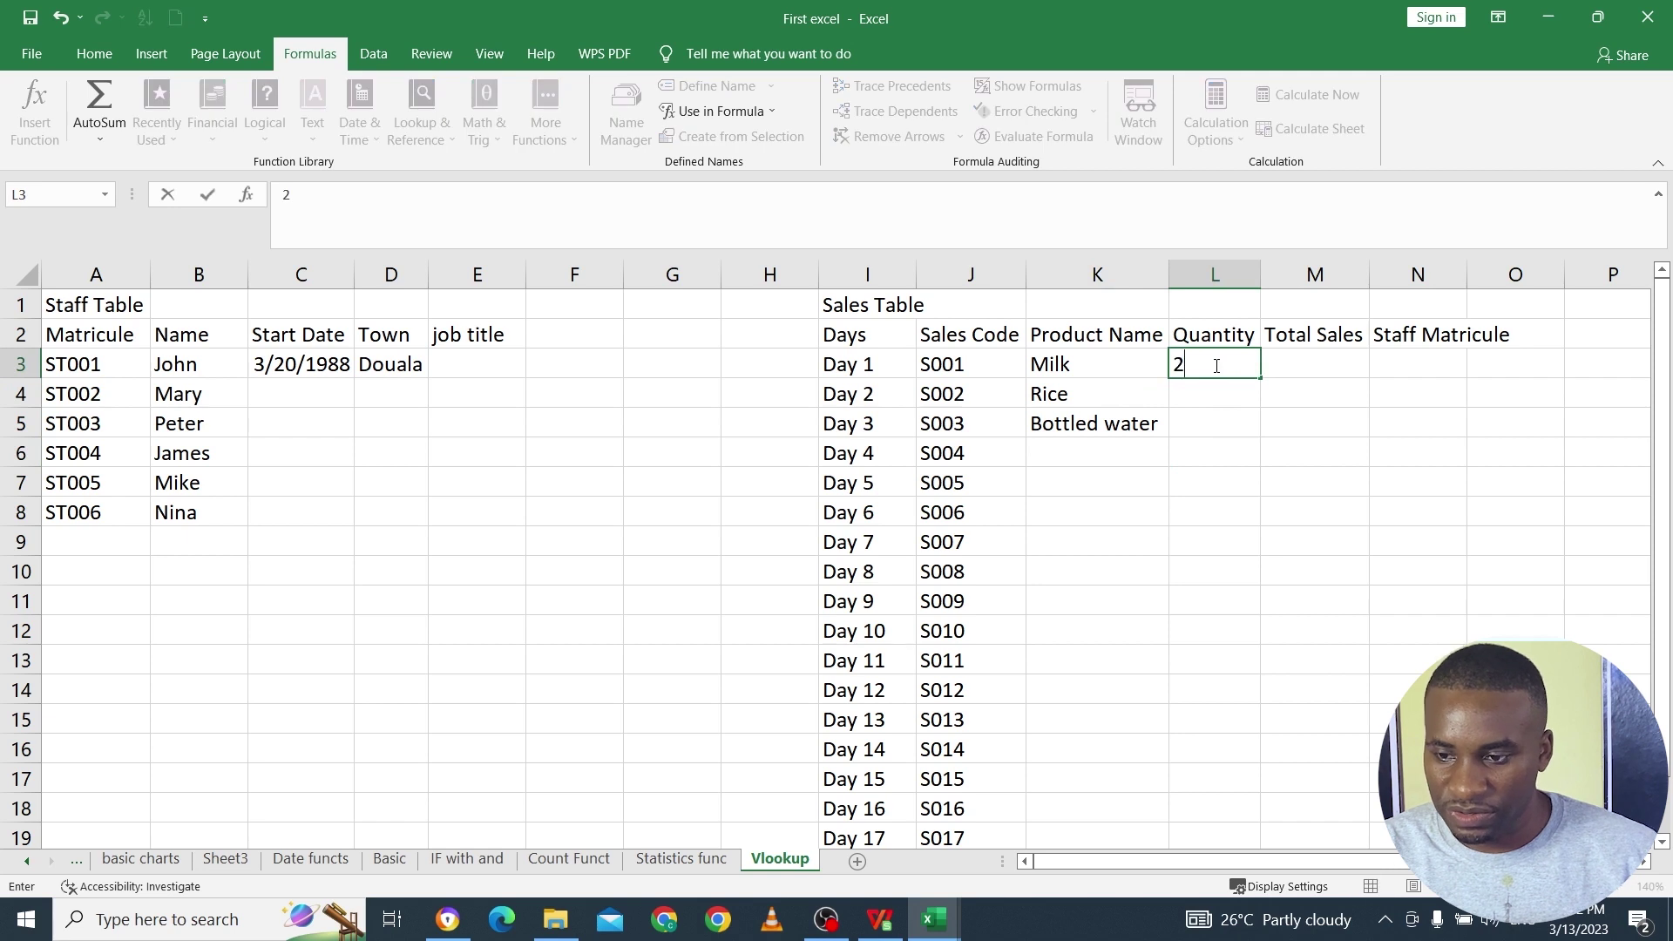
key("Tab")
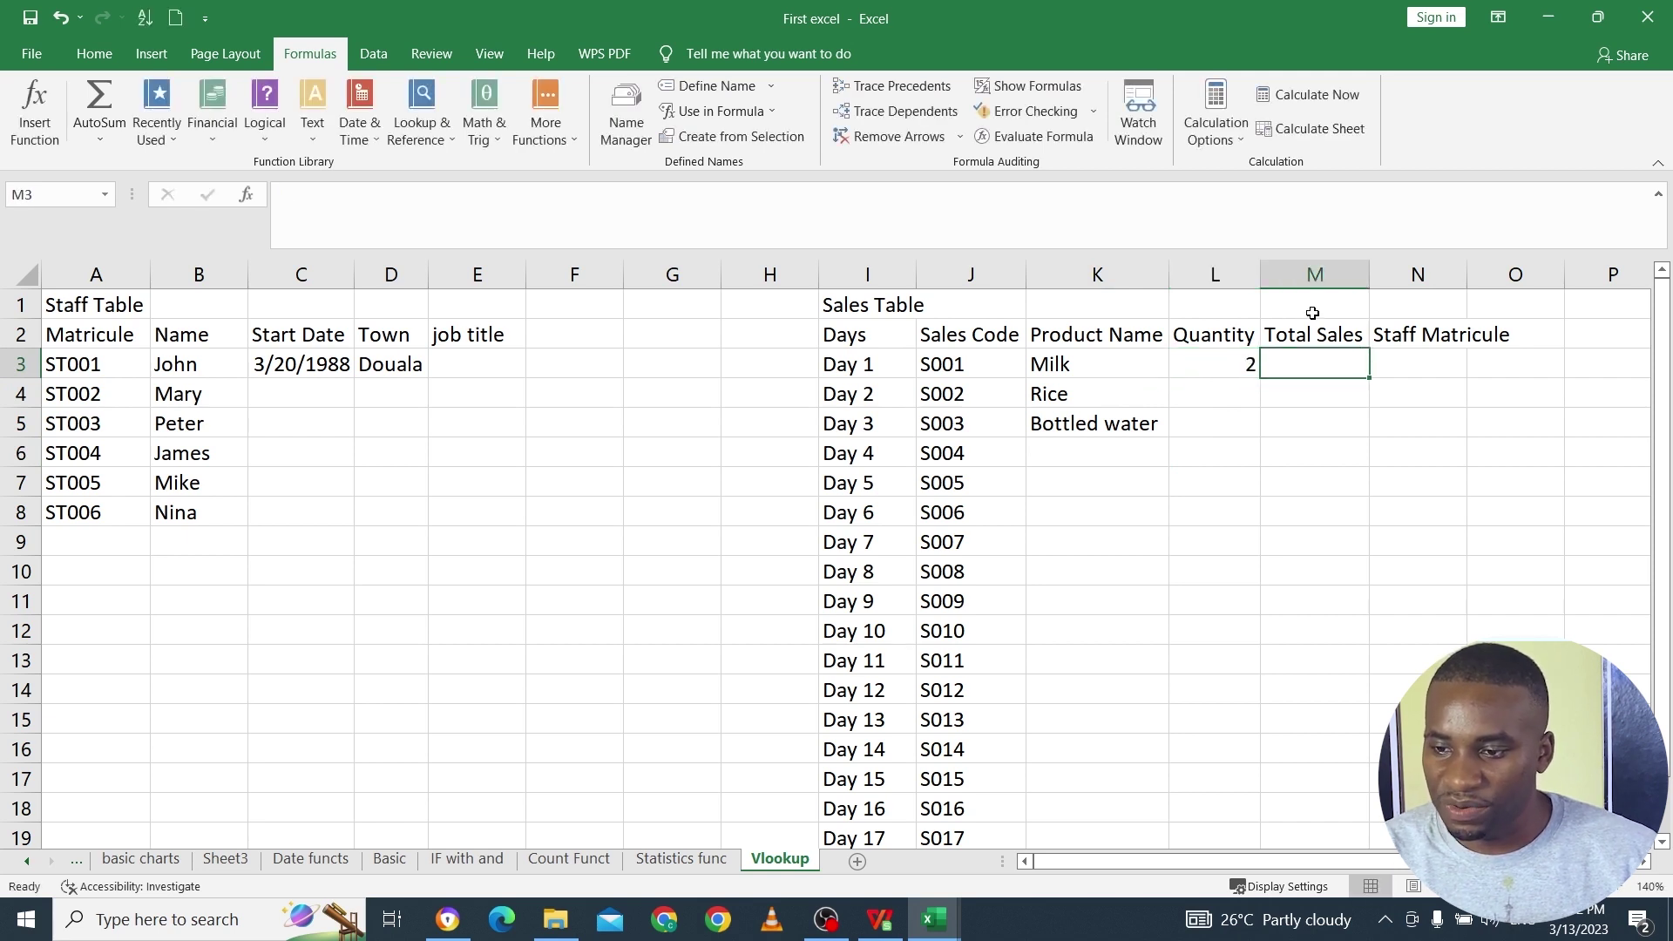
Step: Insert a new column before Total Sales and enter the header "Price" in cell M2
left_click(1314, 275)
right_click(1314, 277)
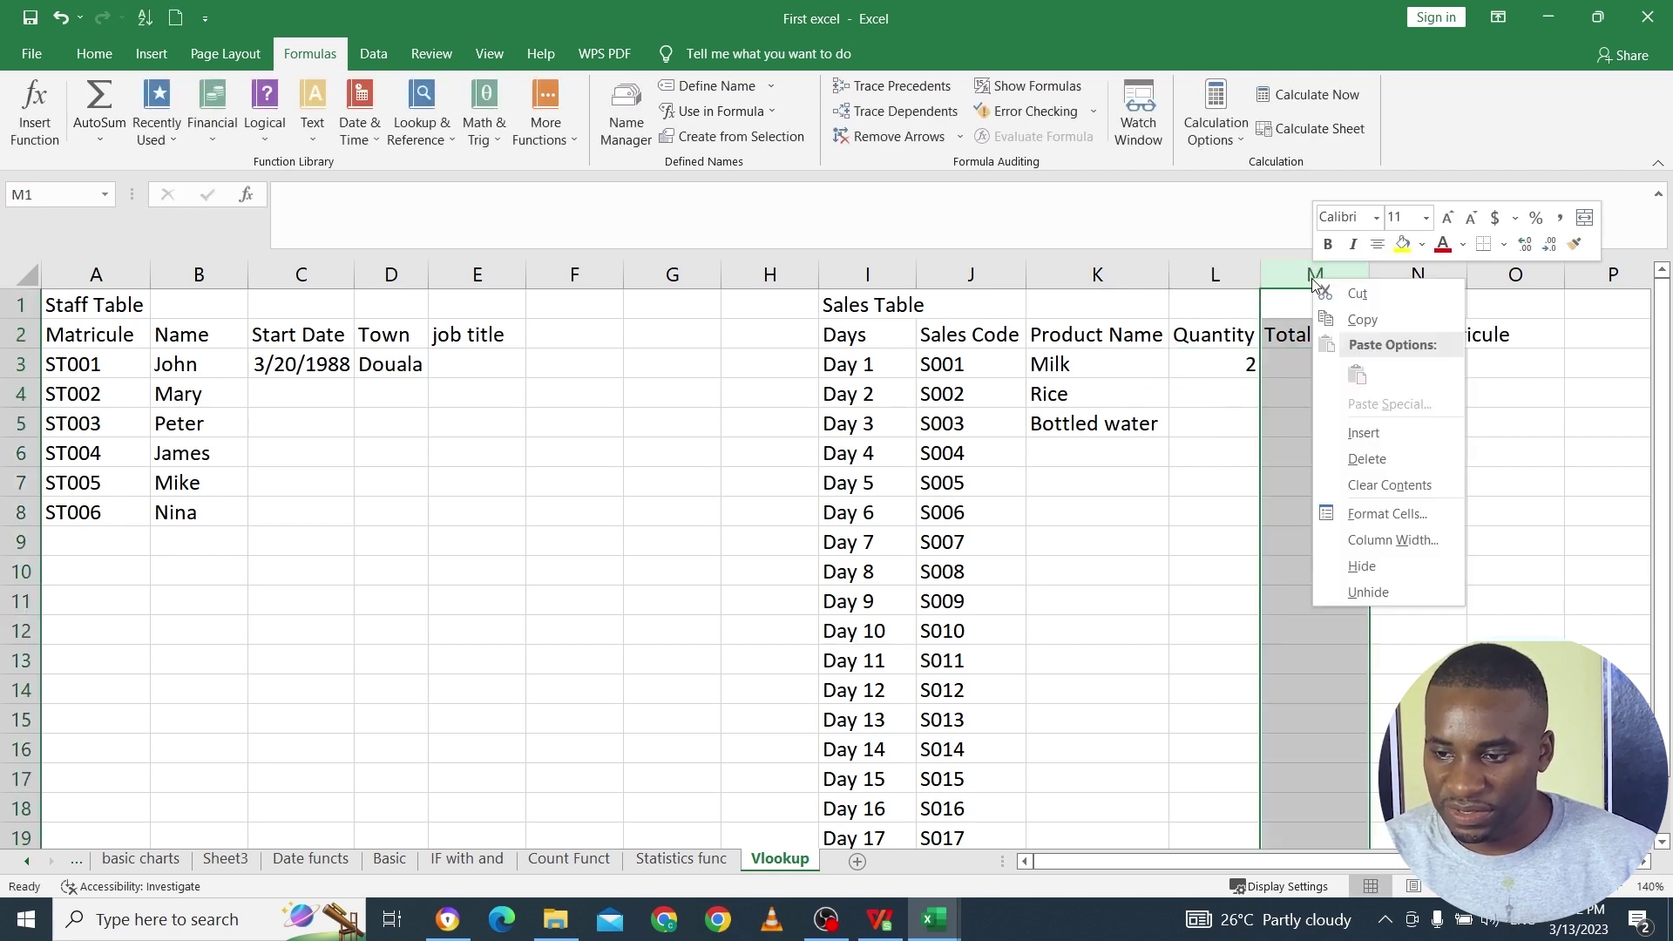
left_click(1360, 432)
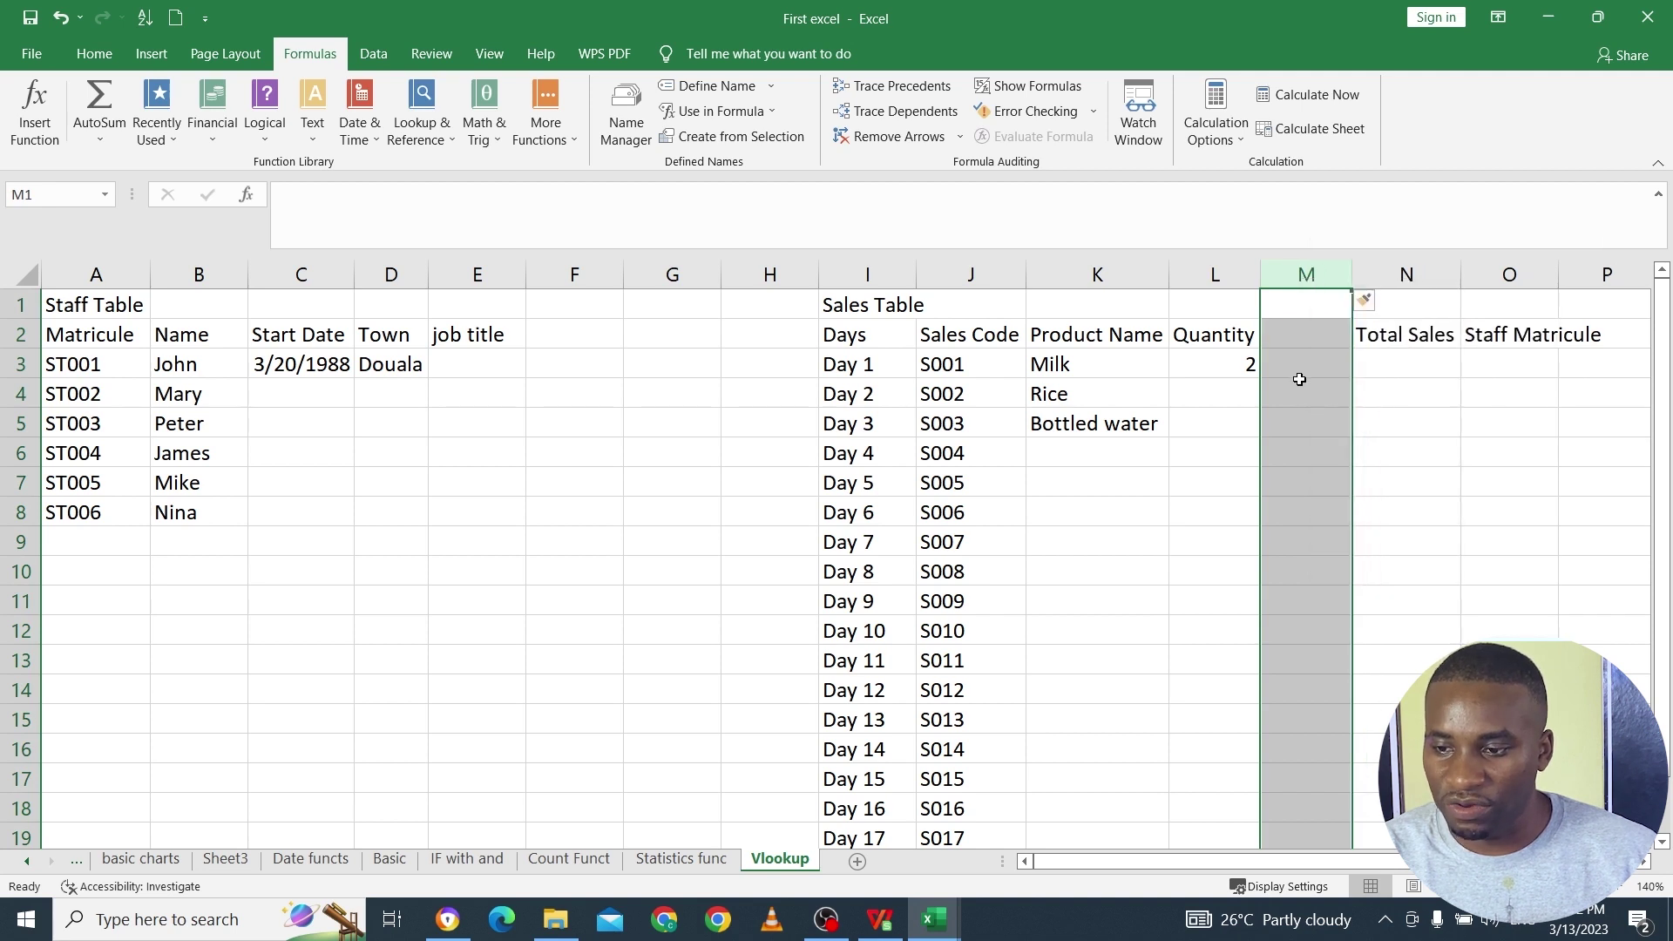
left_click(1288, 334)
type("Pr")
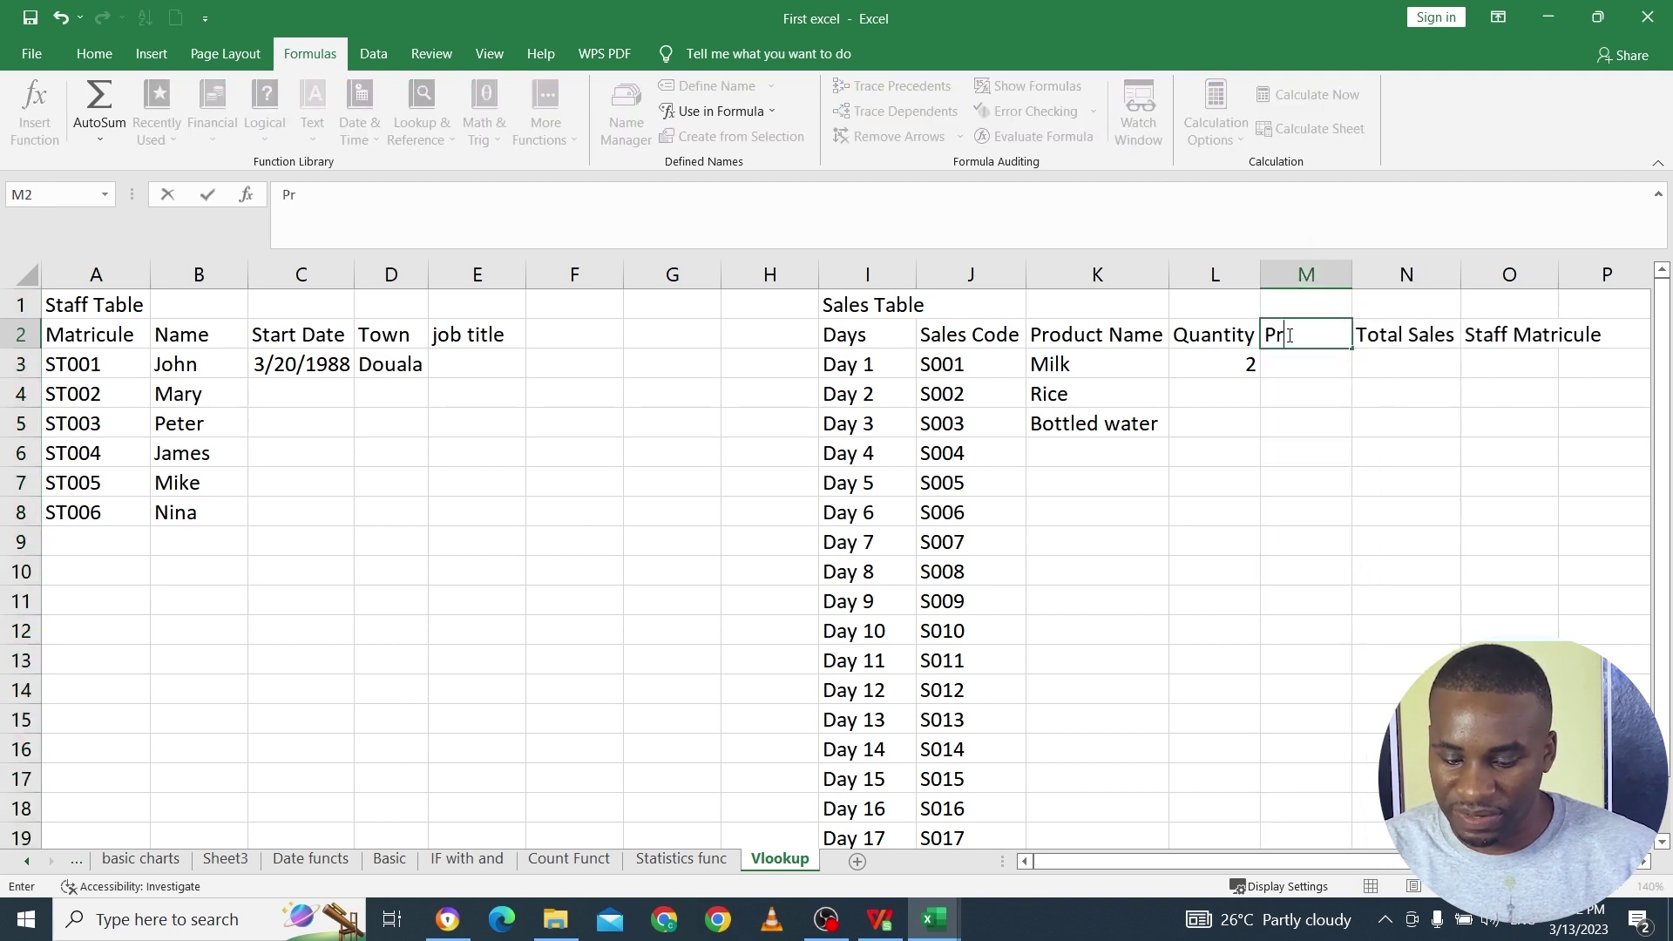
type("ice")
key("Return")
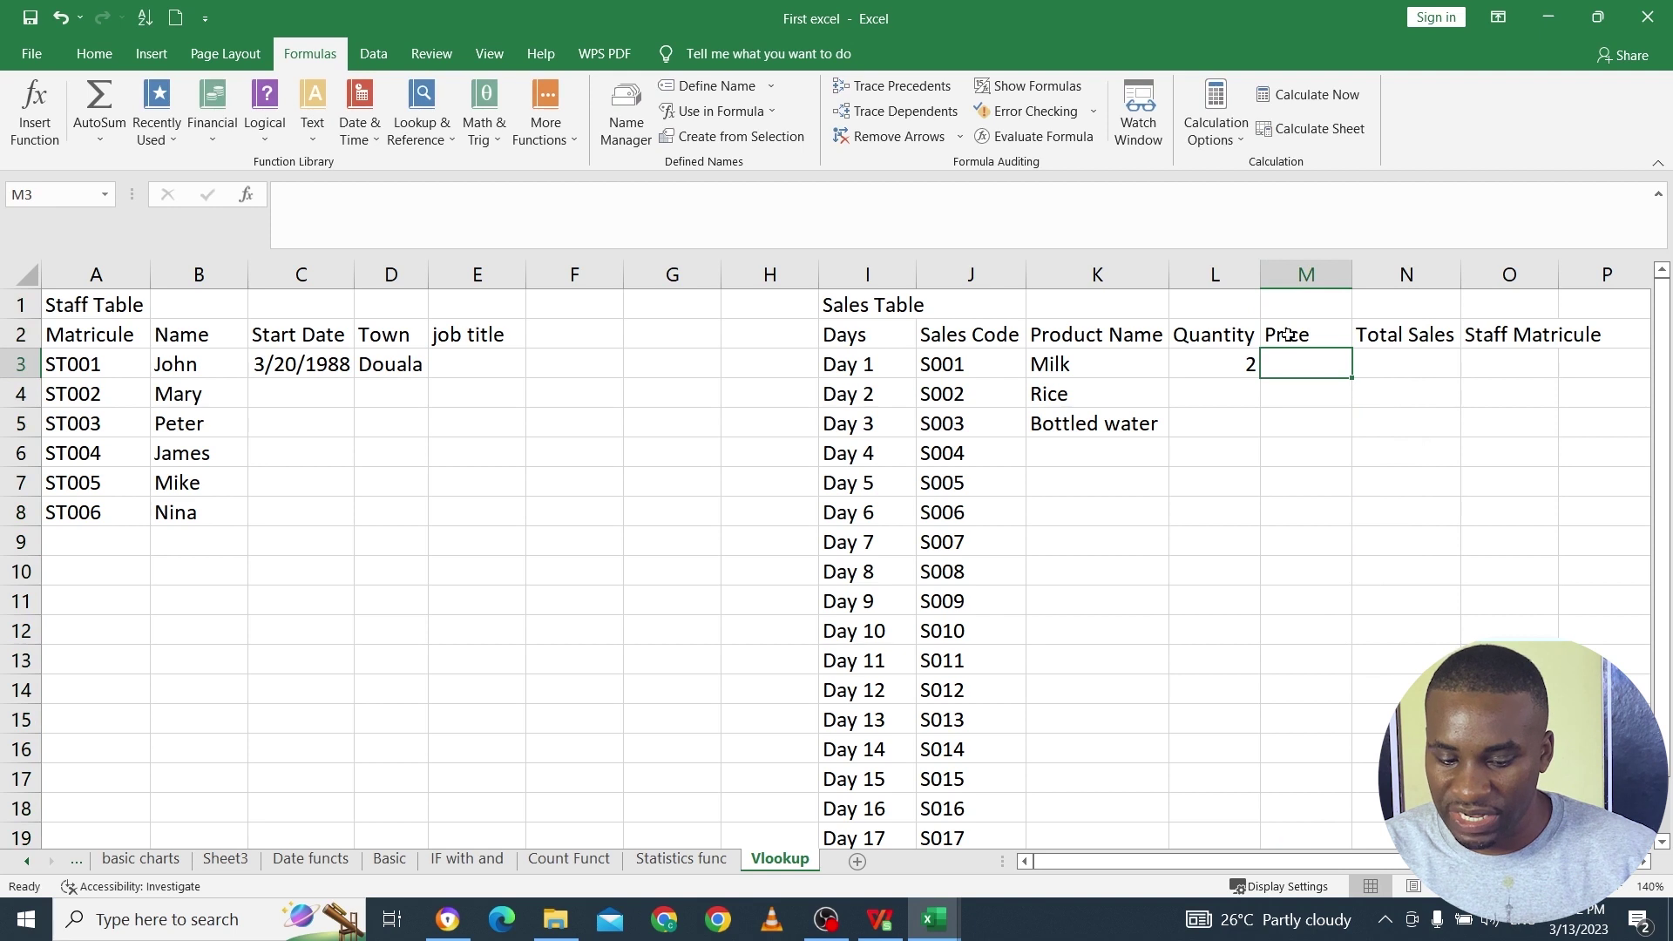
Step: Enter the prices 10, 20 and 25 in cells M3 to M5 for the three products
type("10")
key("Return")
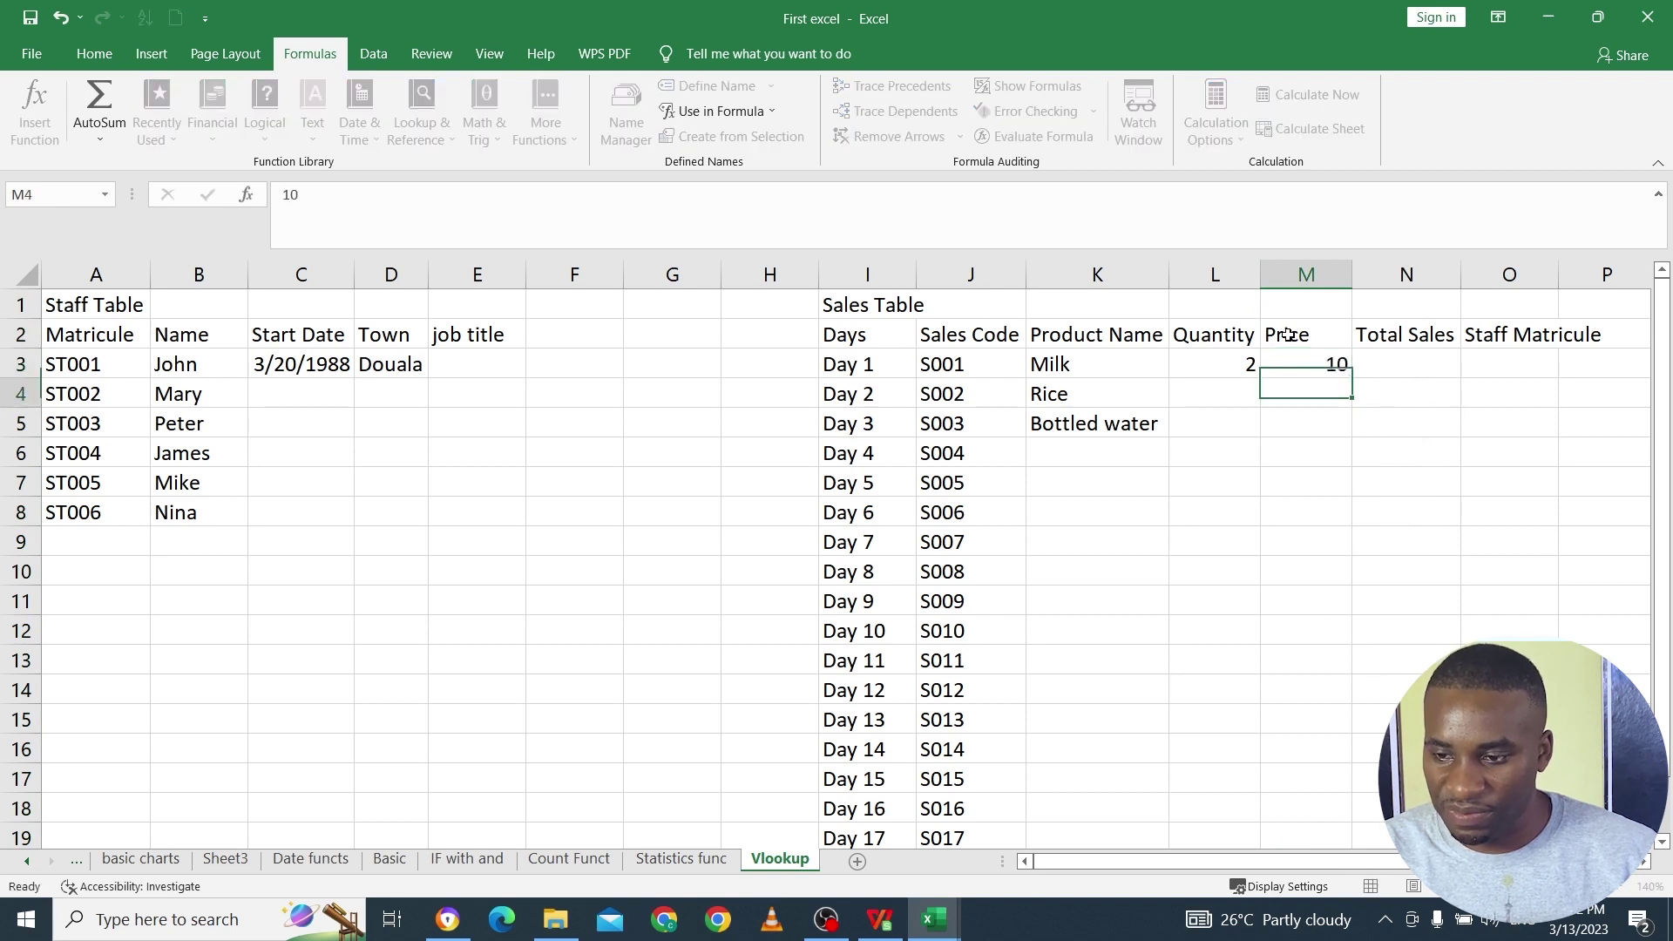
type("20")
key("Return")
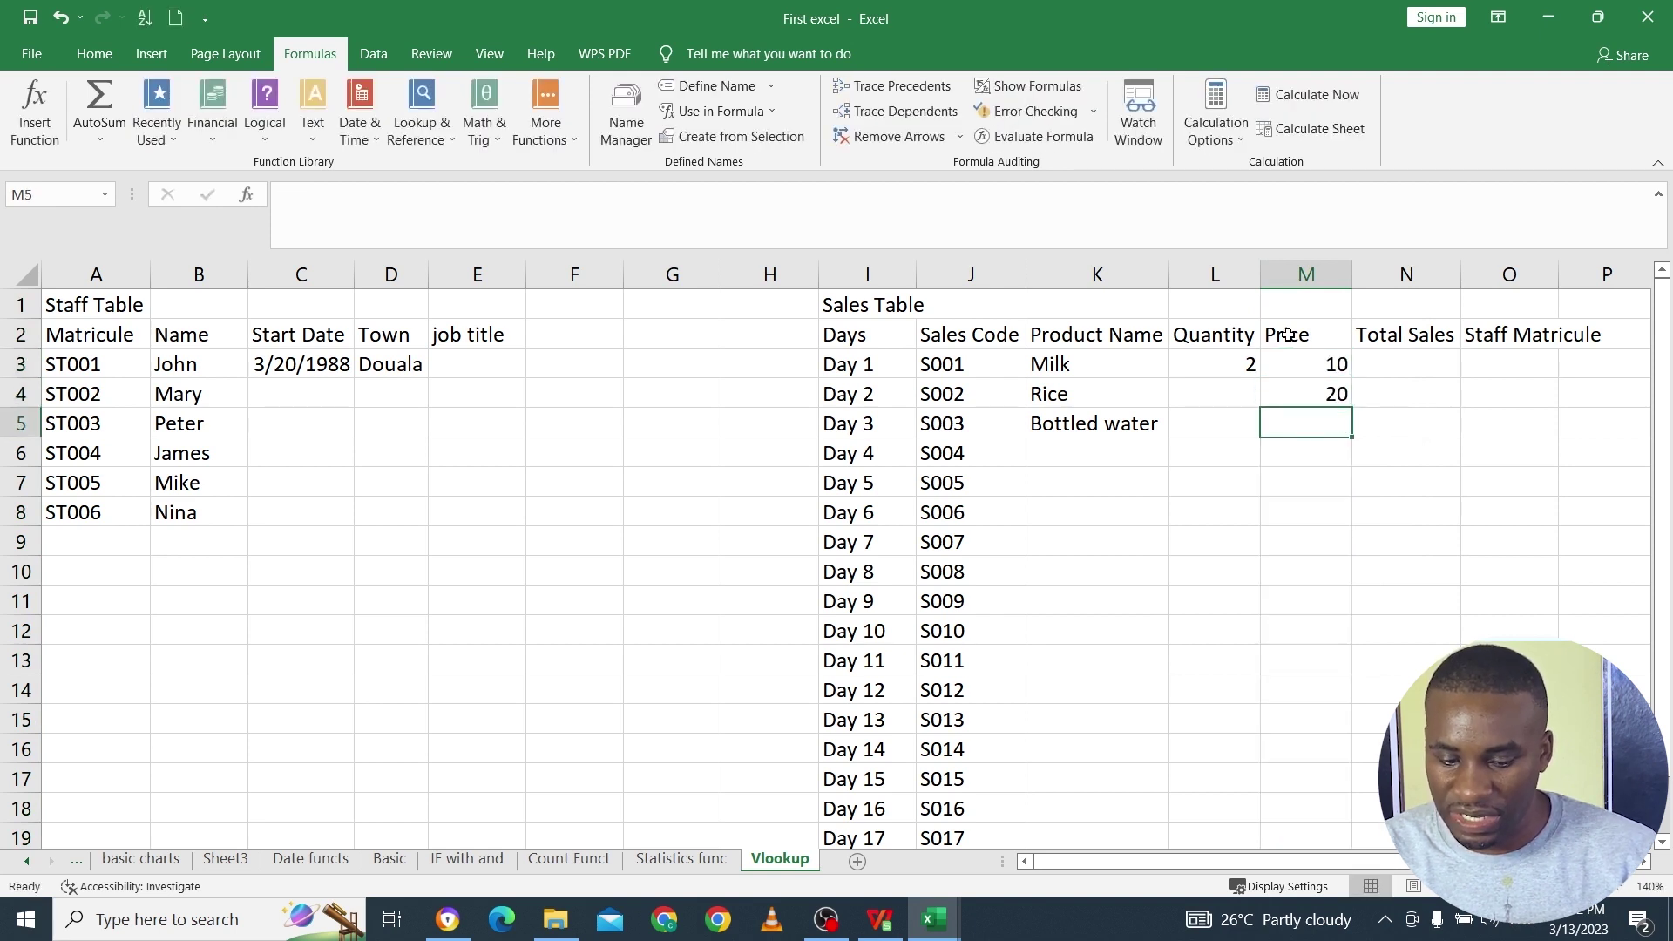
type("25")
key("Return")
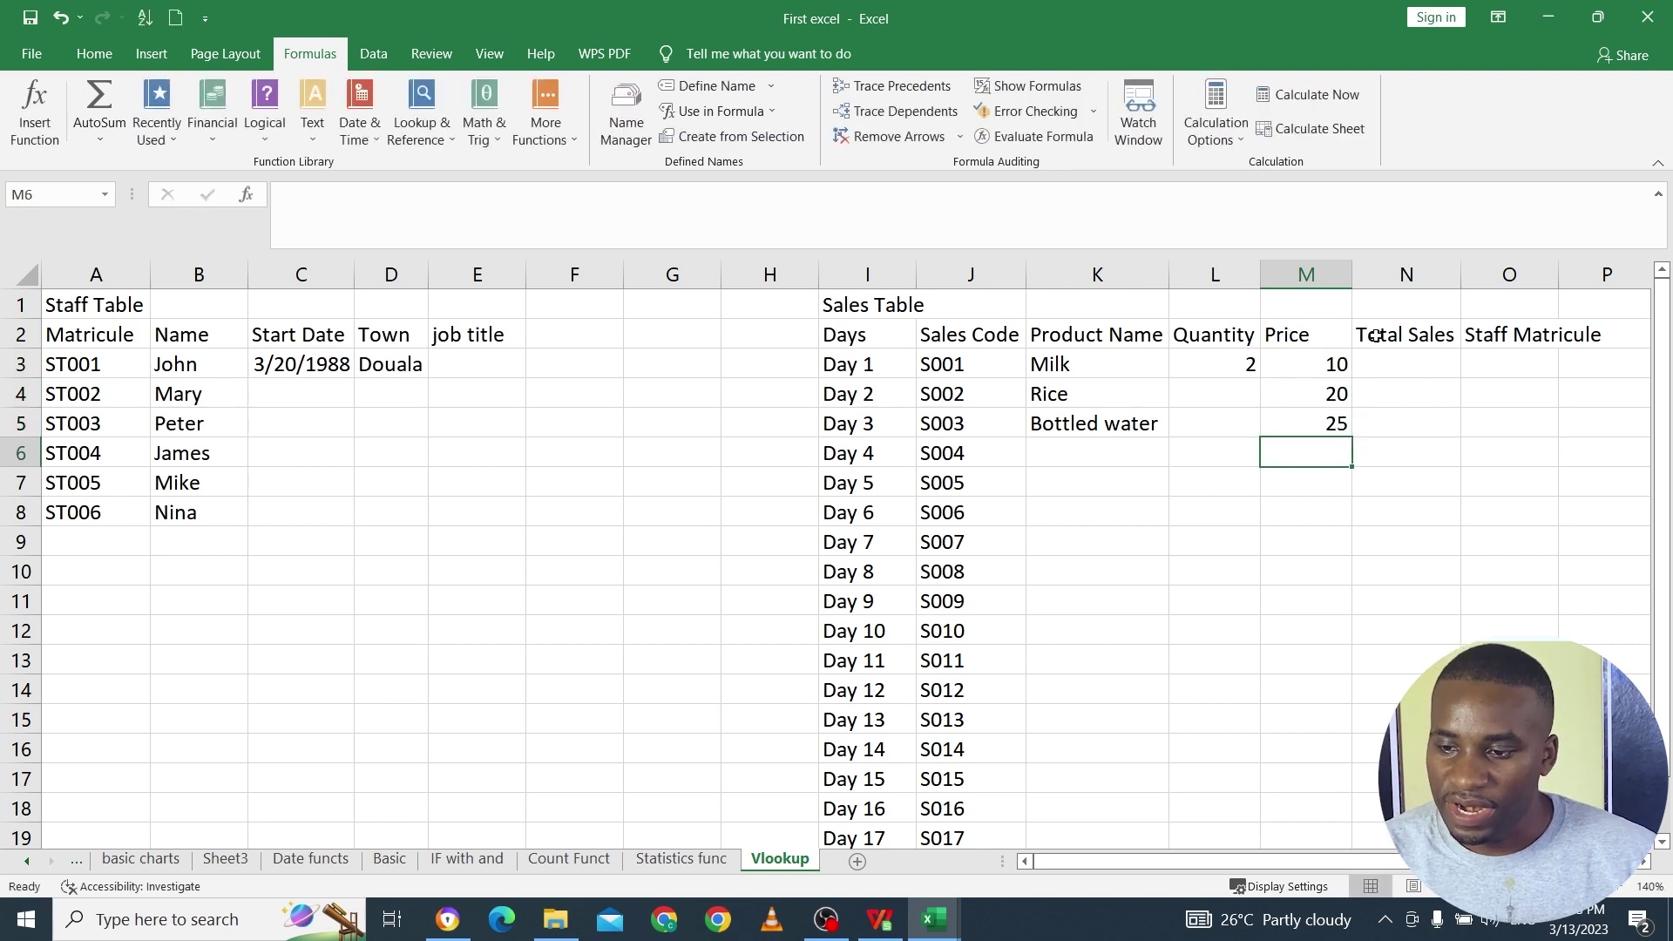
Step: Enter the quantities 4 for Rice in cell L4 and 5 for Bottled water in cell L5
left_click(1234, 384)
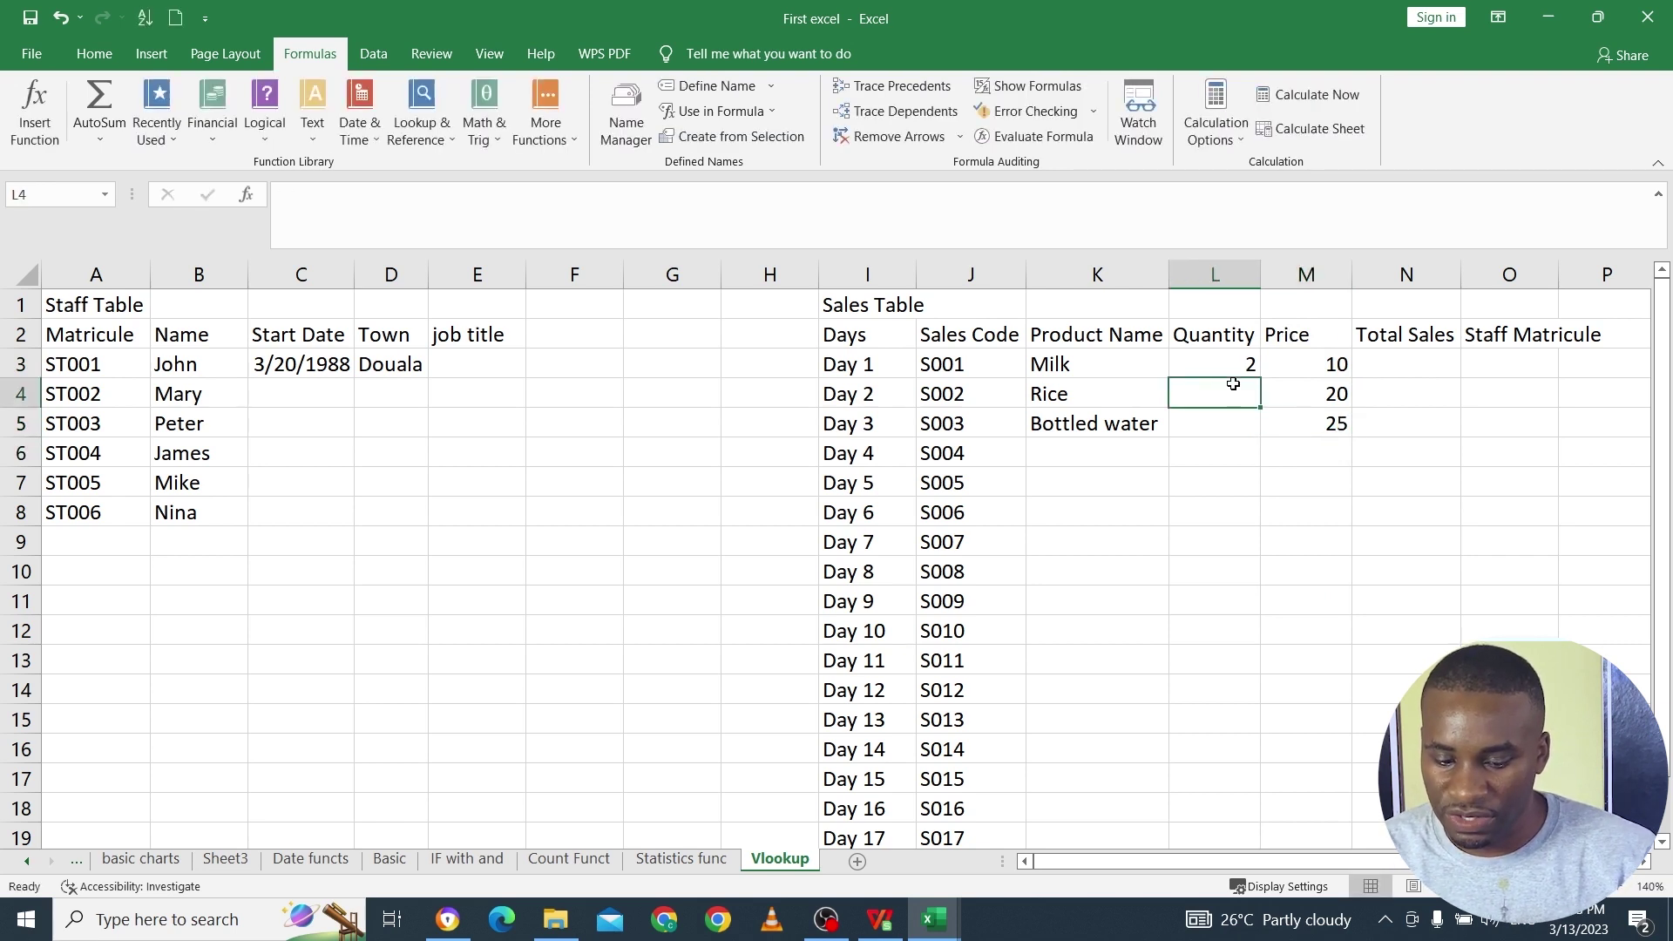
type("4")
left_click(1229, 414)
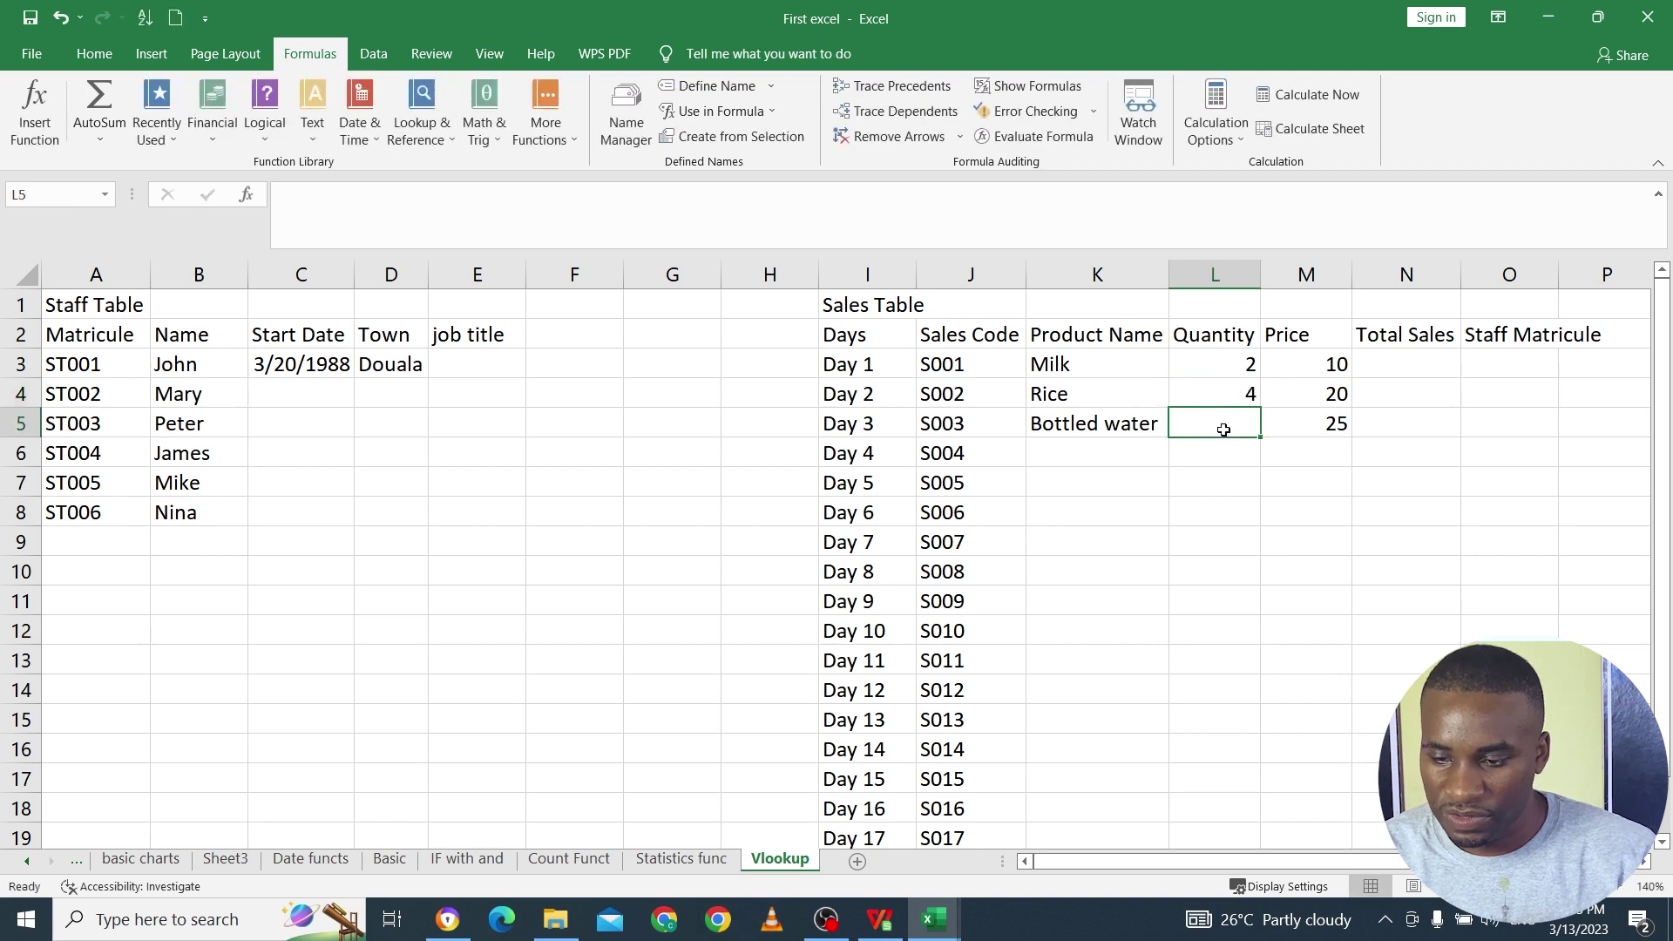
type("5")
left_click(1317, 502)
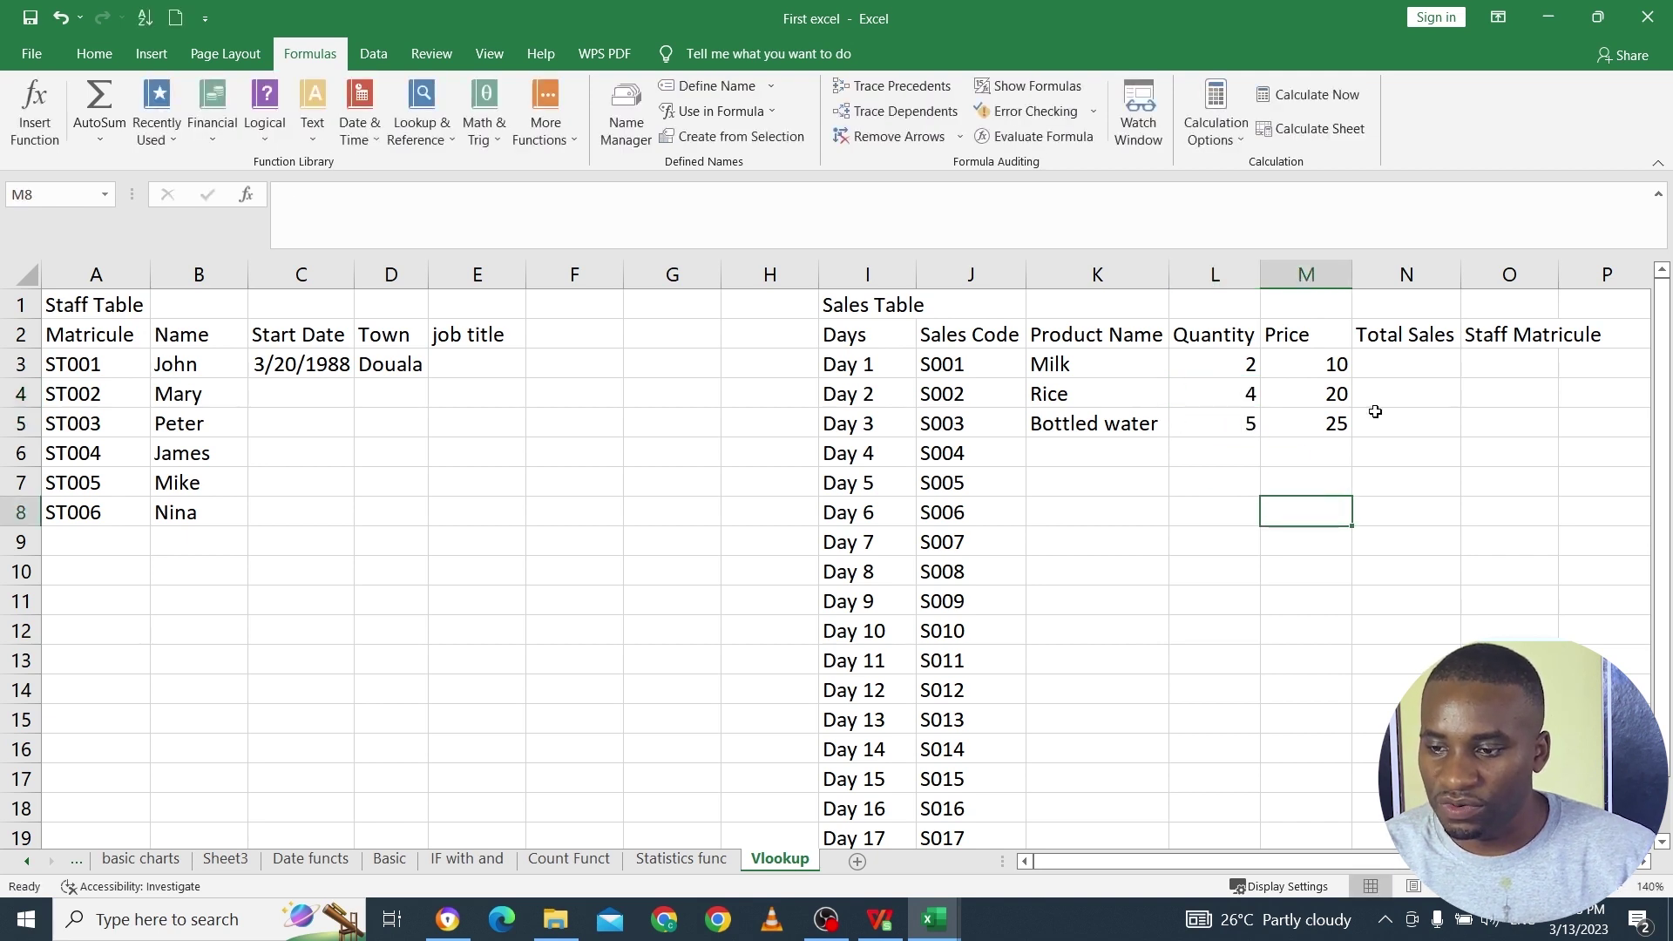
Step: Calculate Total Sales in cell N3 with the formula =L3*M3 and fill it down to N19
left_click(1388, 364)
type("=")
left_click(1238, 373)
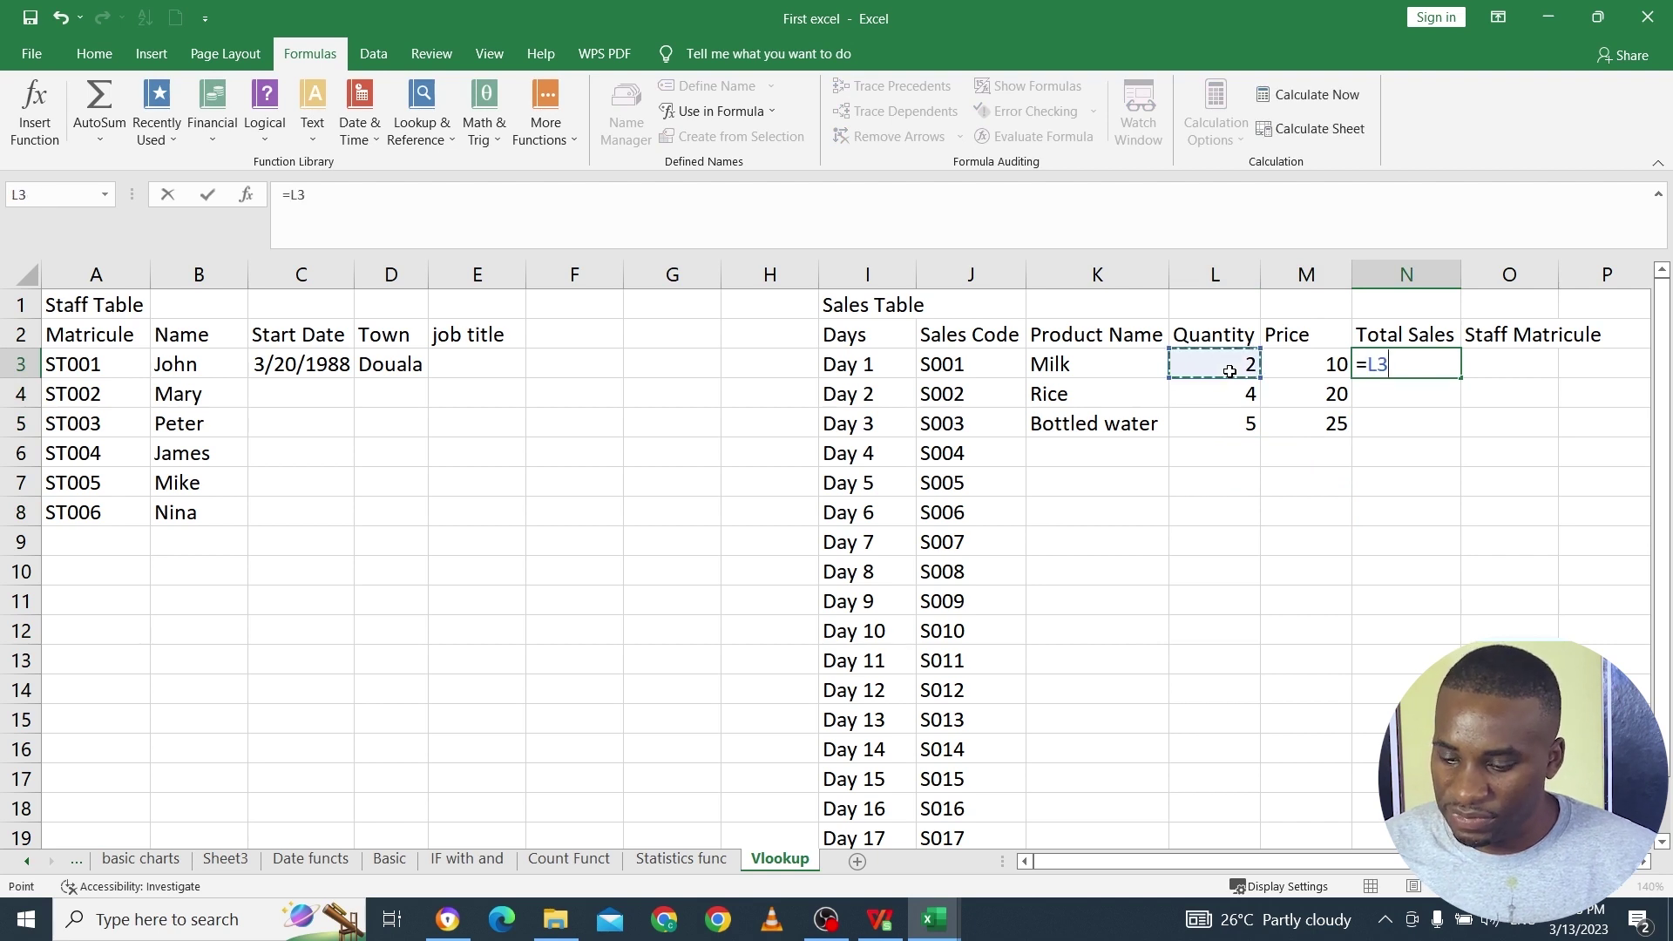
type("*")
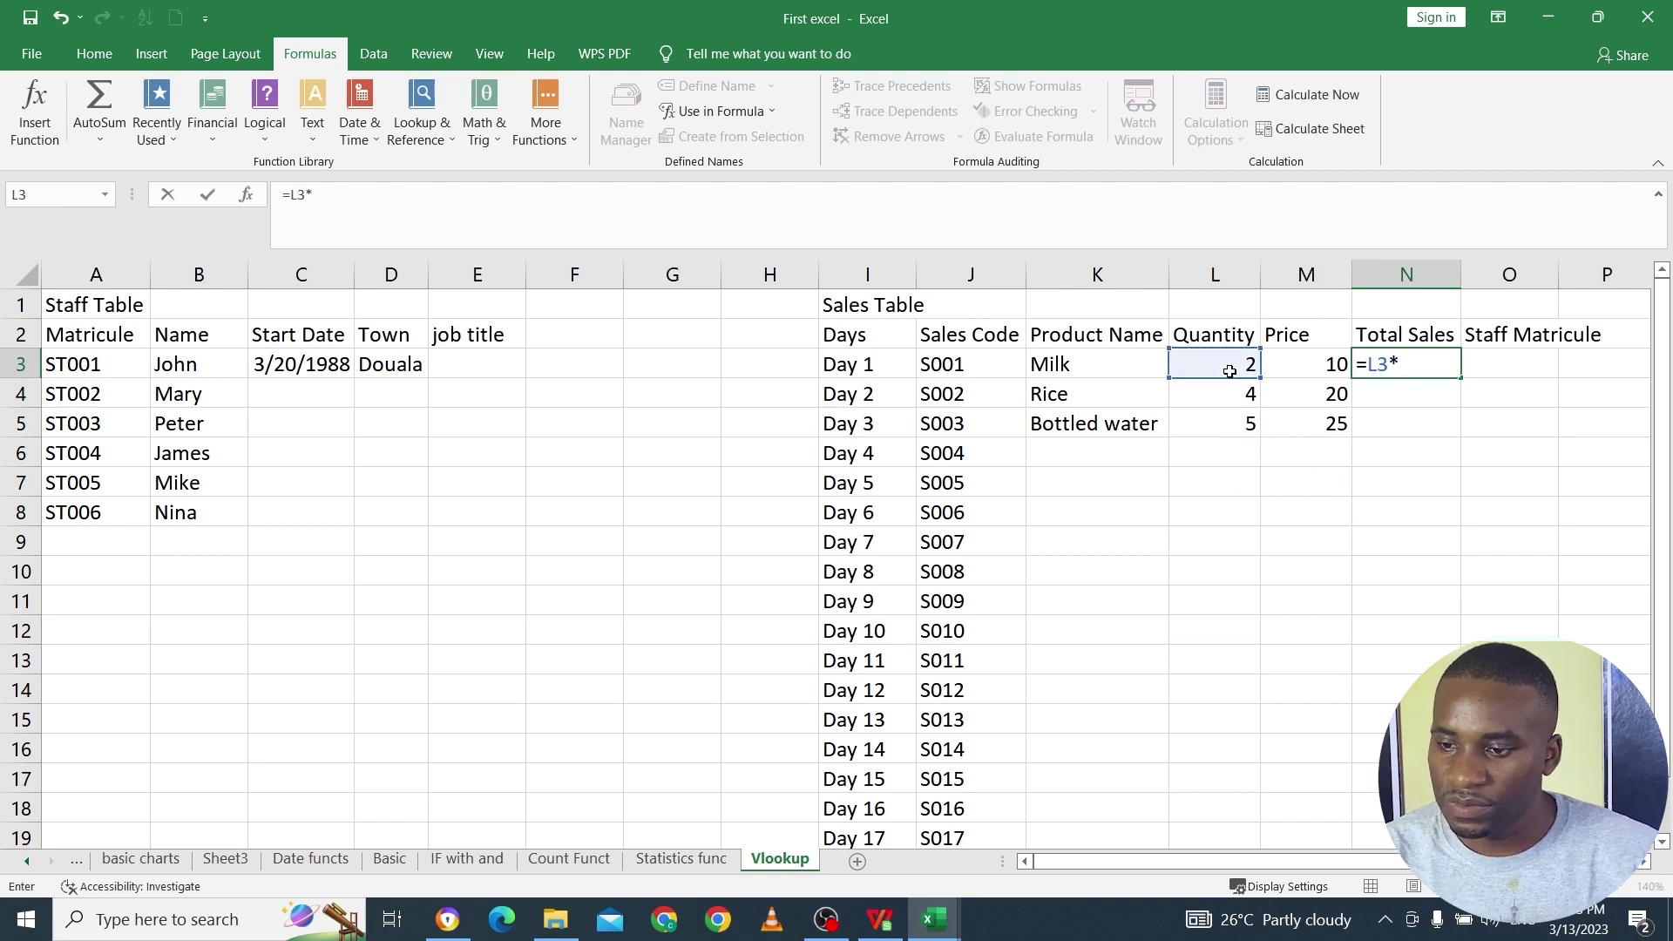
left_click(1319, 365)
key("Return")
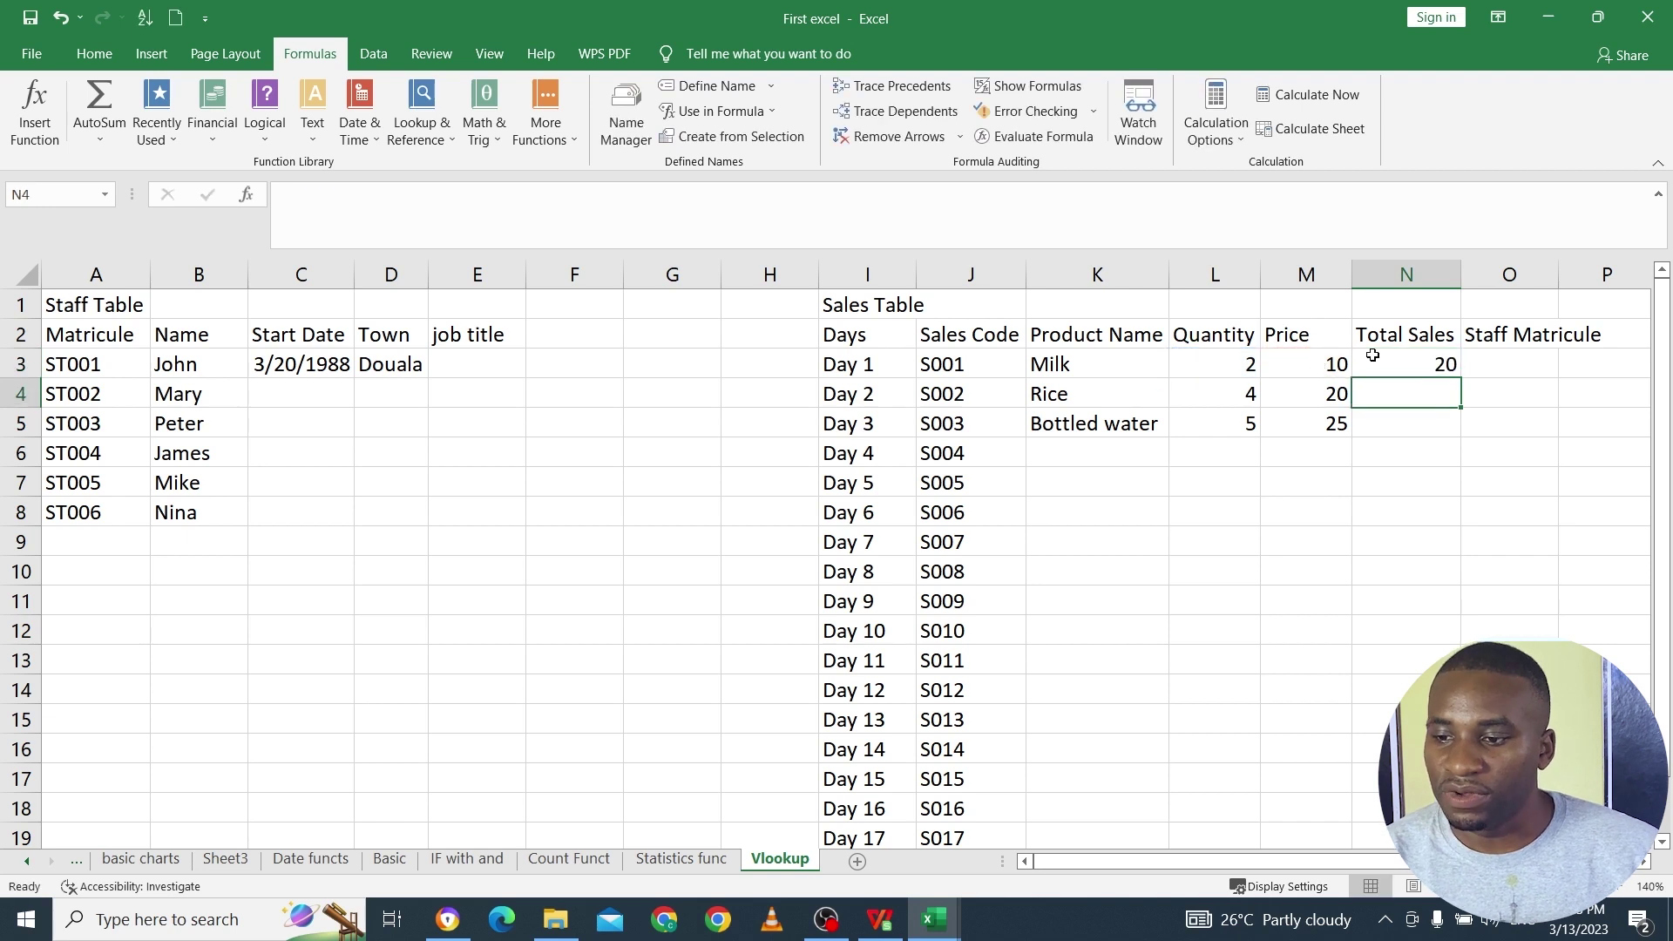
left_click(1396, 359)
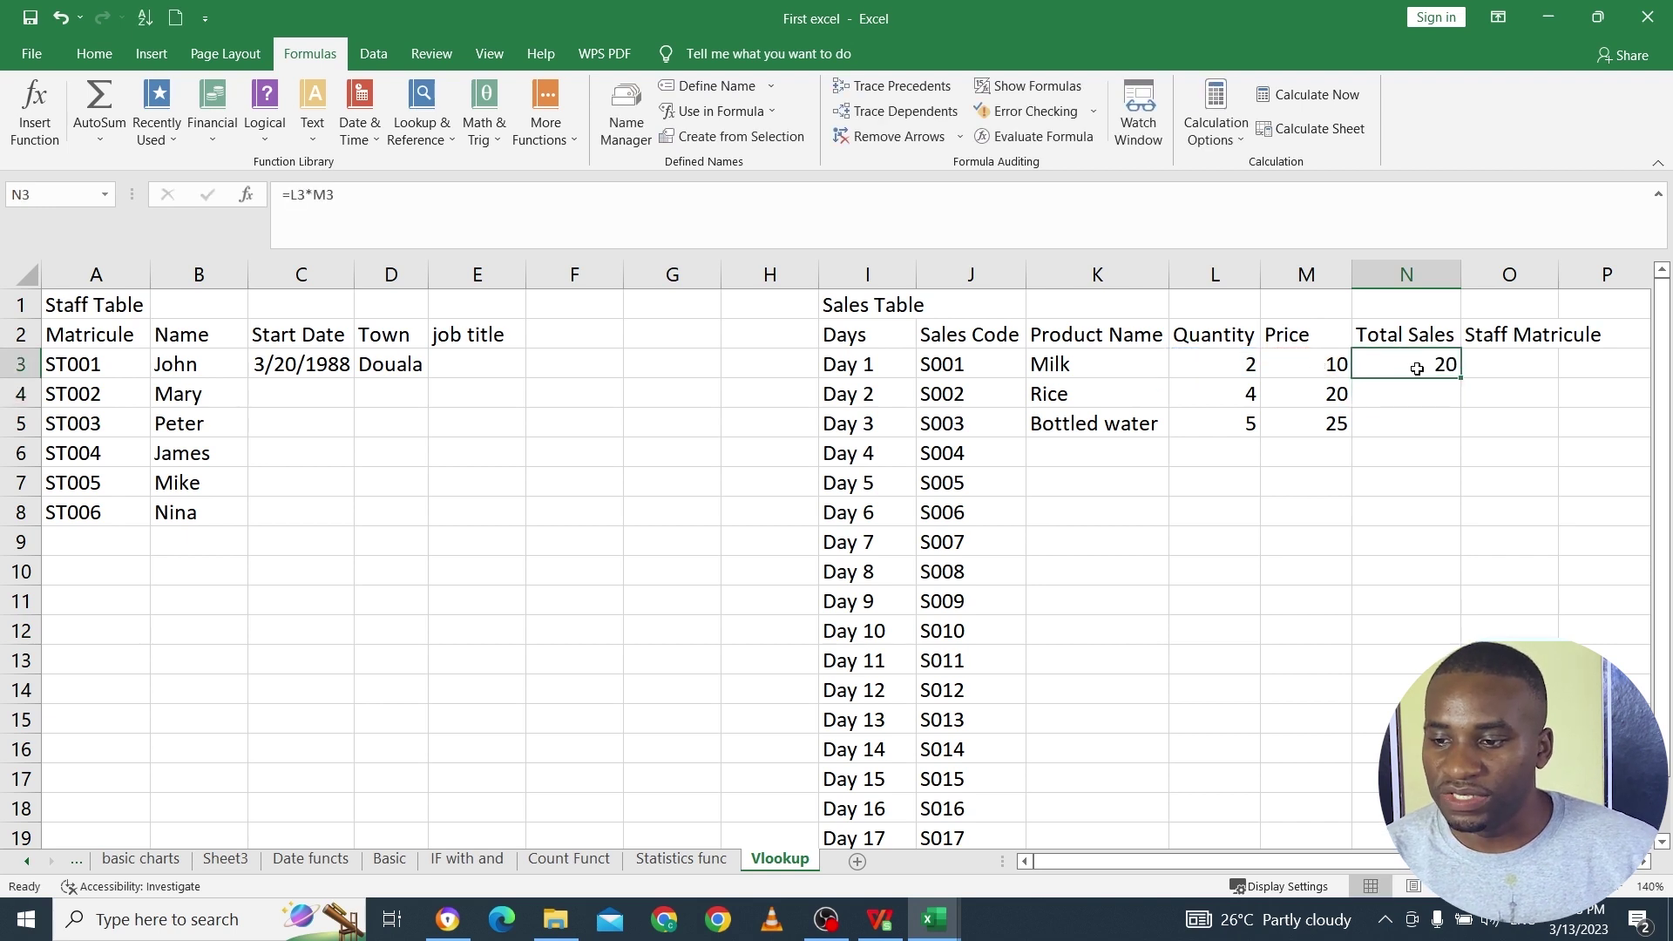
double_click(1464, 379)
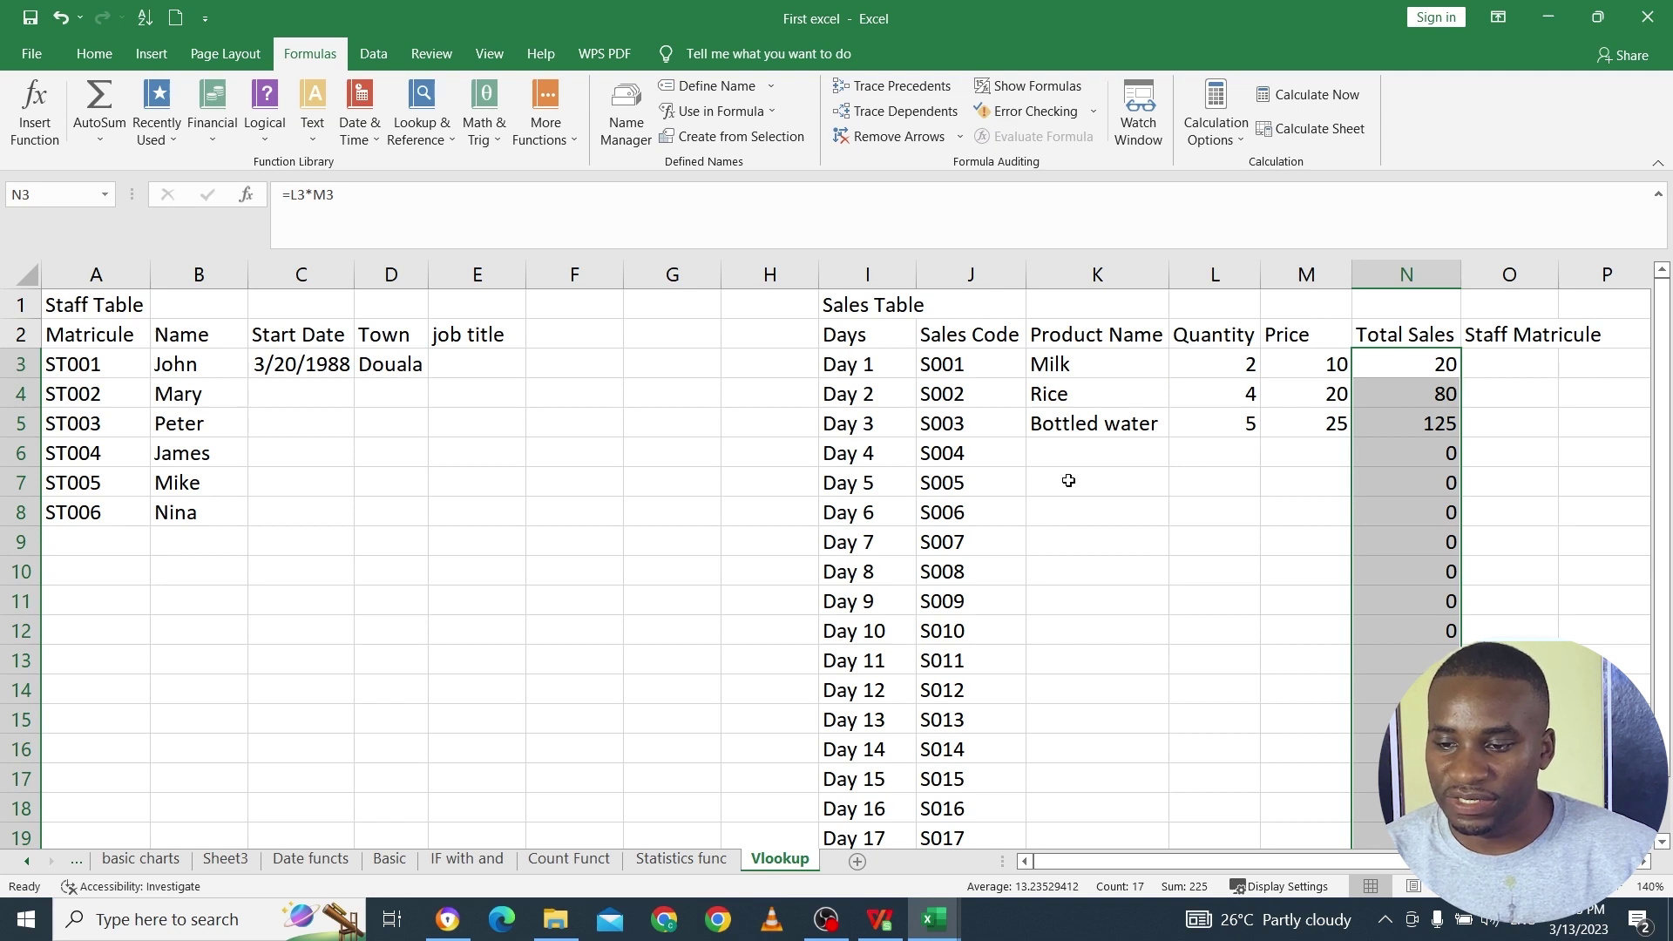
left_click_drag(1077, 450, 1297, 682)
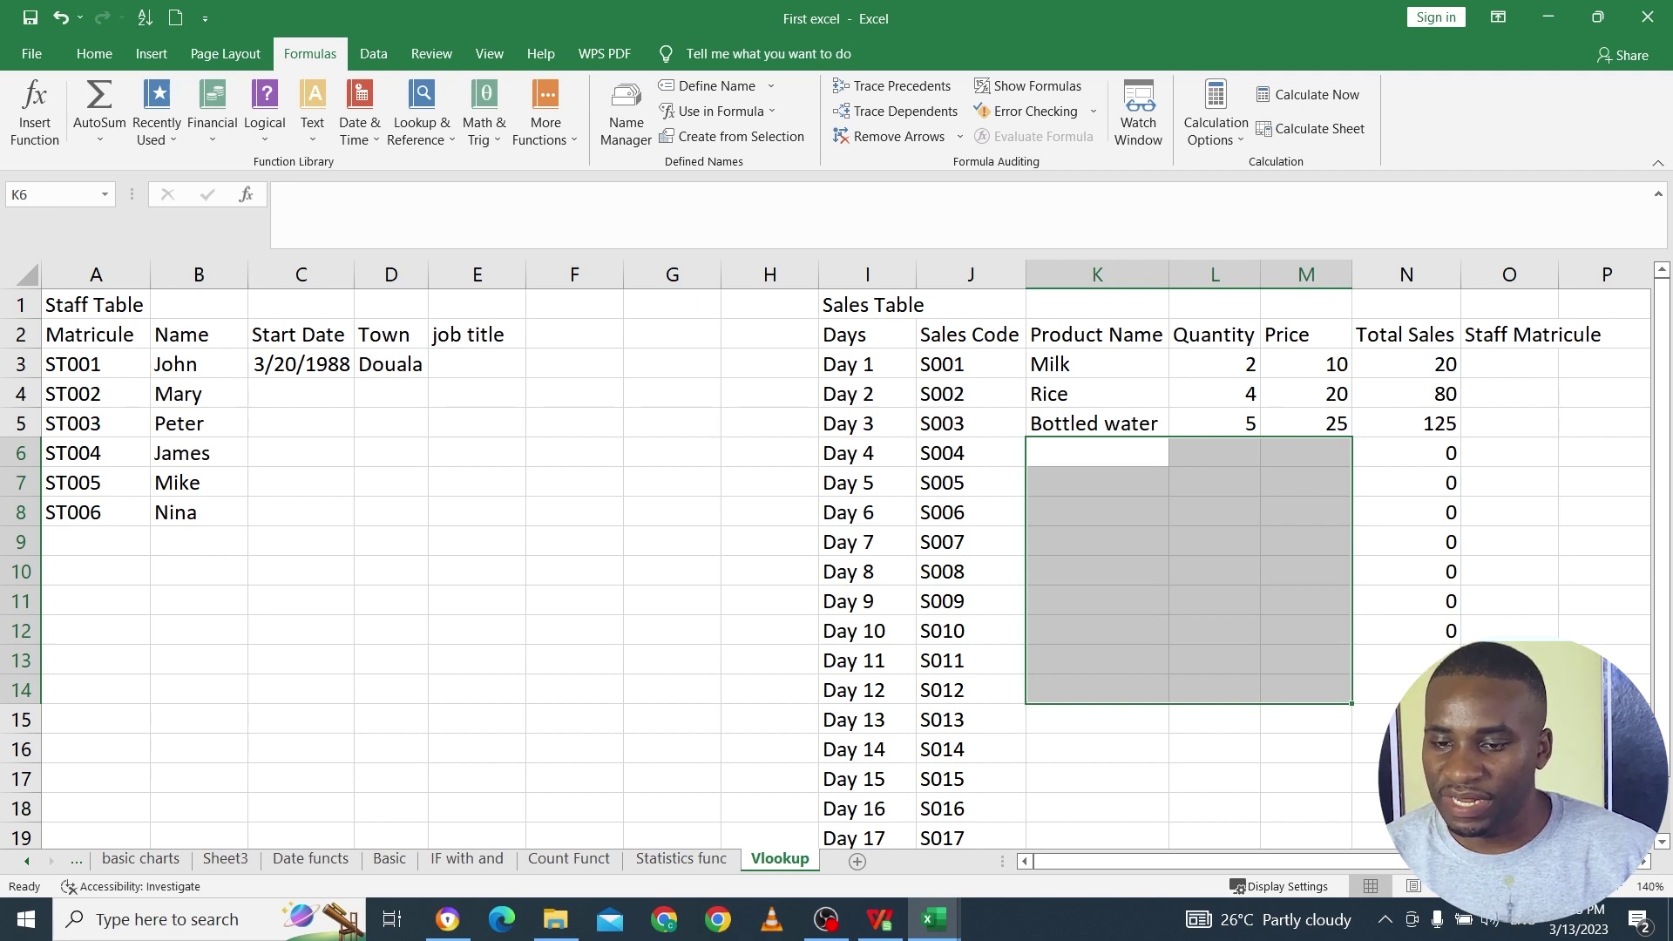
Step: Add the column header "Sex" in cell F2 of the staff table
left_click(553, 341)
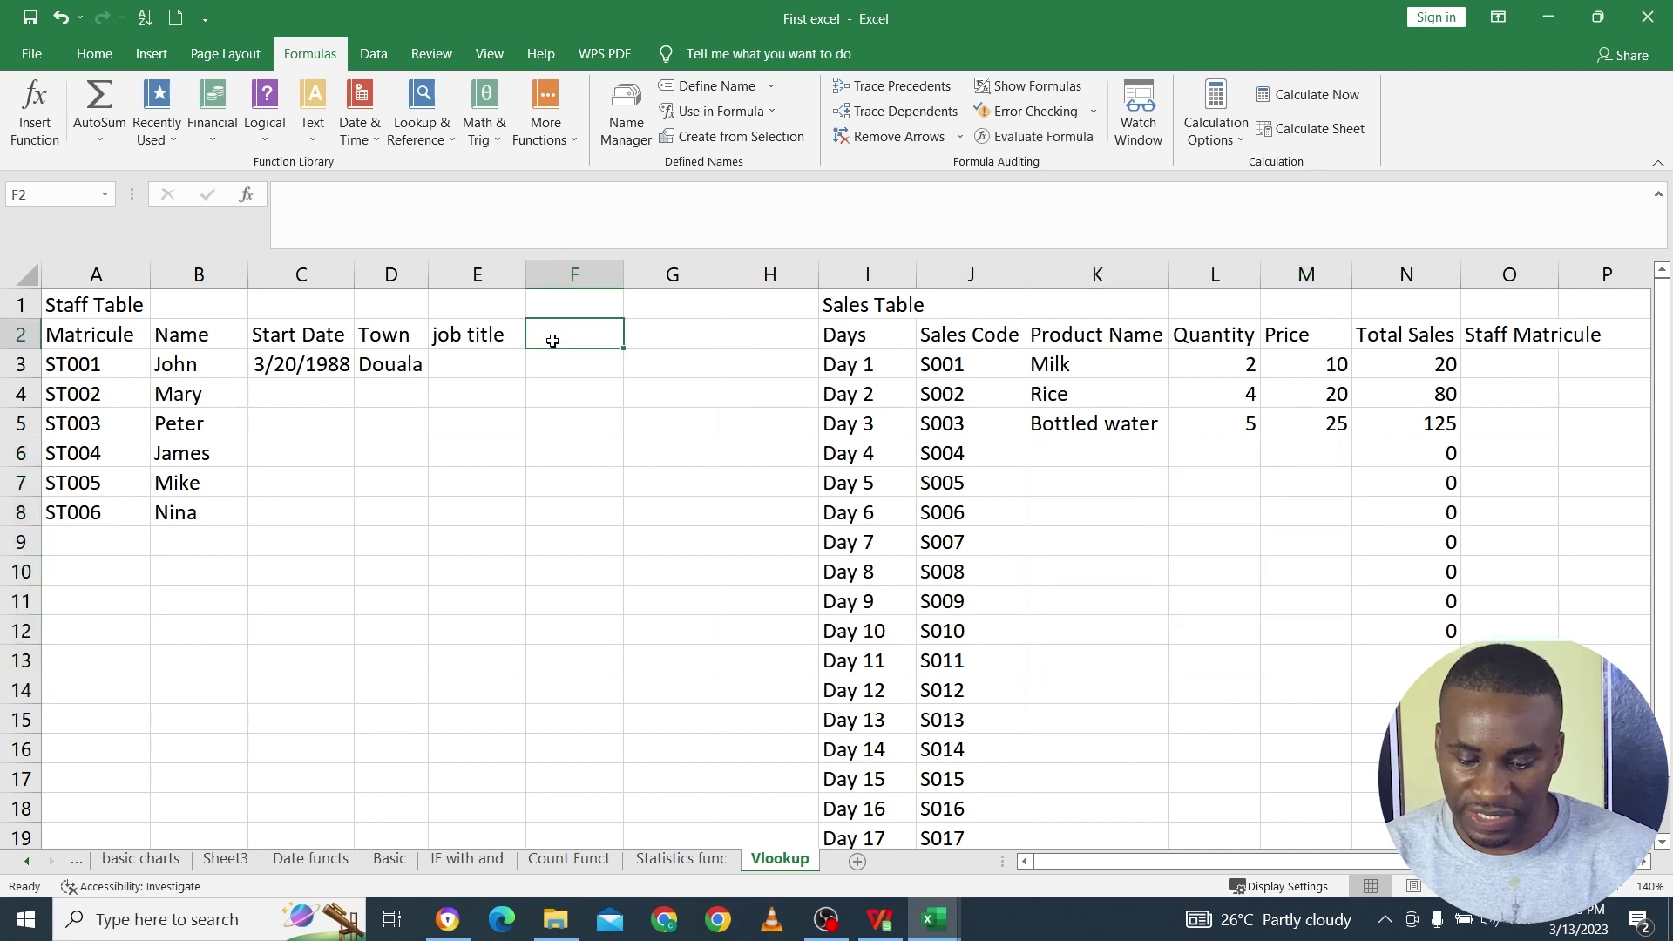
type("Sex")
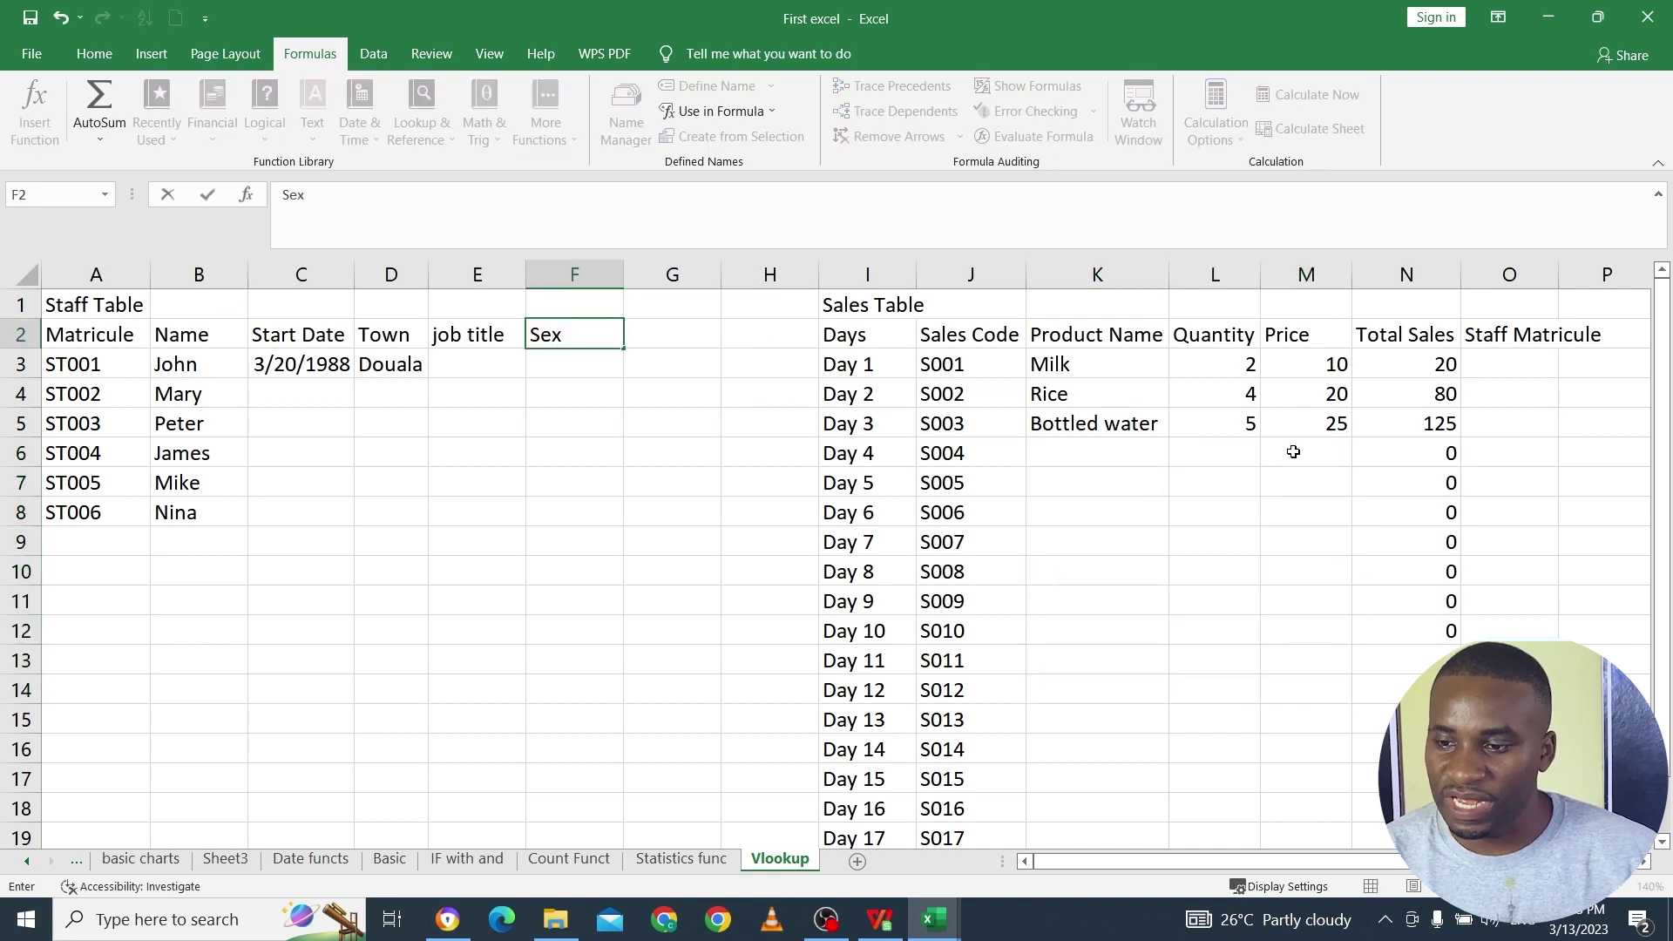
left_click(1519, 334)
key("Right")
key("Right")
key("Right")
key("Right")
key("Right")
key("Right")
key("Right")
key("Right")
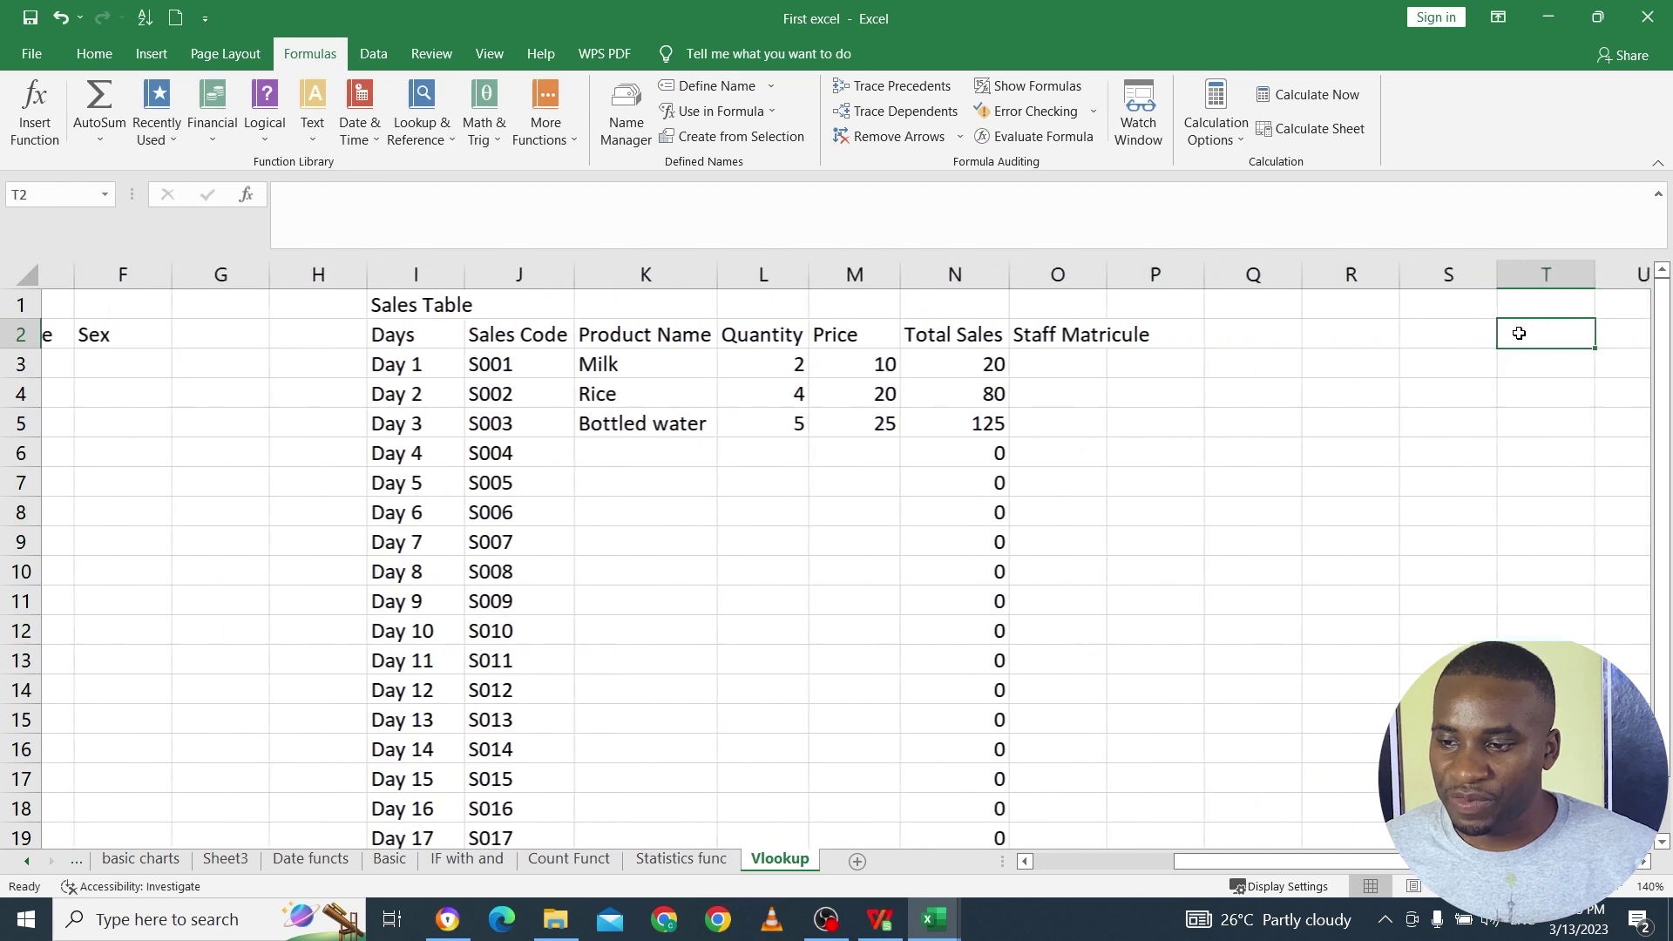
key("Left")
key("Left")
key("Left")
key("Left")
key("Left")
key("Left")
key("Left")
key("Left")
key("Left")
key("Left")
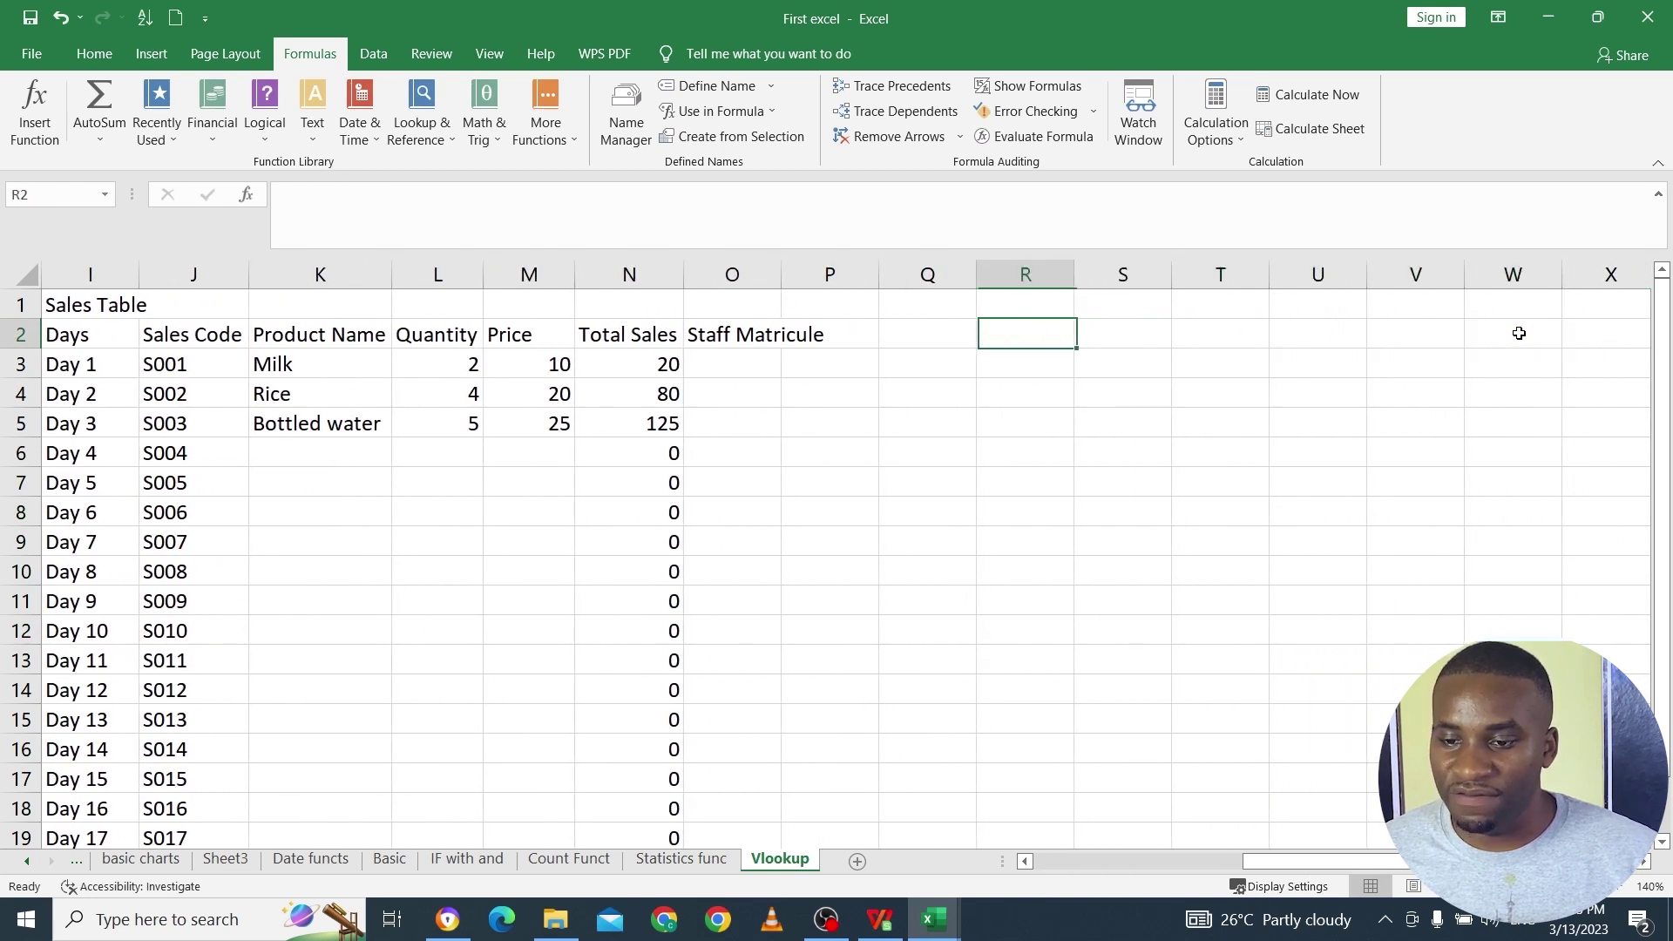
key("Down")
key("Down")
key("Down")
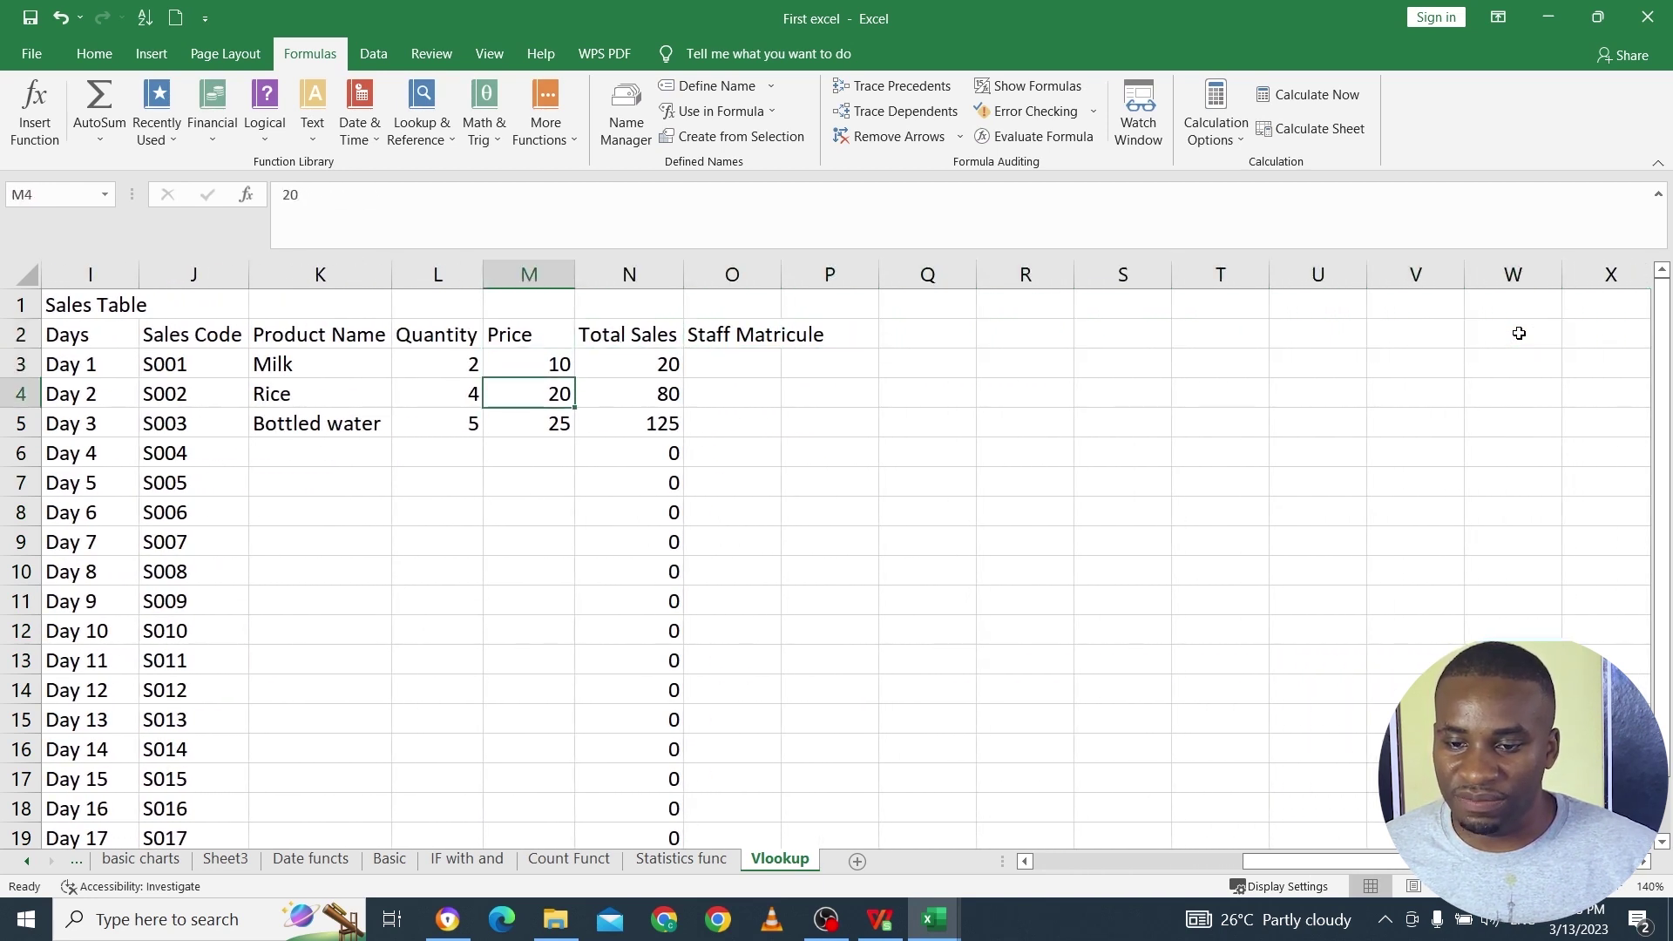
key("Left")
key("Down")
key("Left")
key("Right")
key("Right")
key("Right")
key("Right")
key("Right")
key("Right")
key("Right")
key("Right")
key("Right")
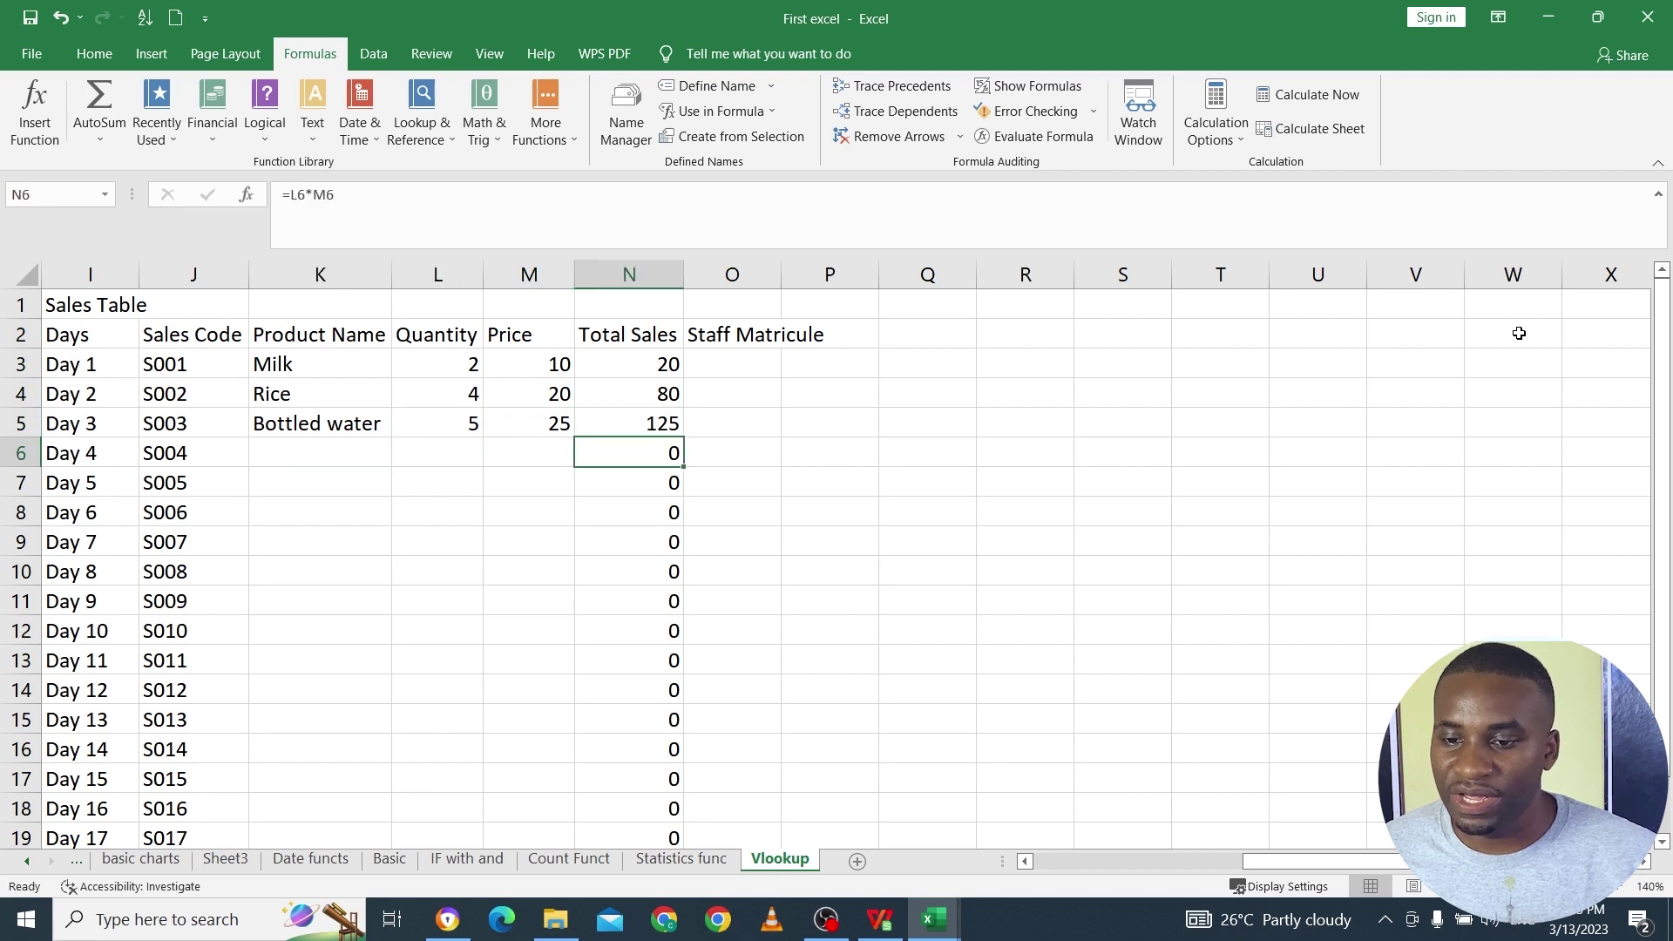
key("Right")
key("Right")
key("Right")
key("Right")
key("Right")
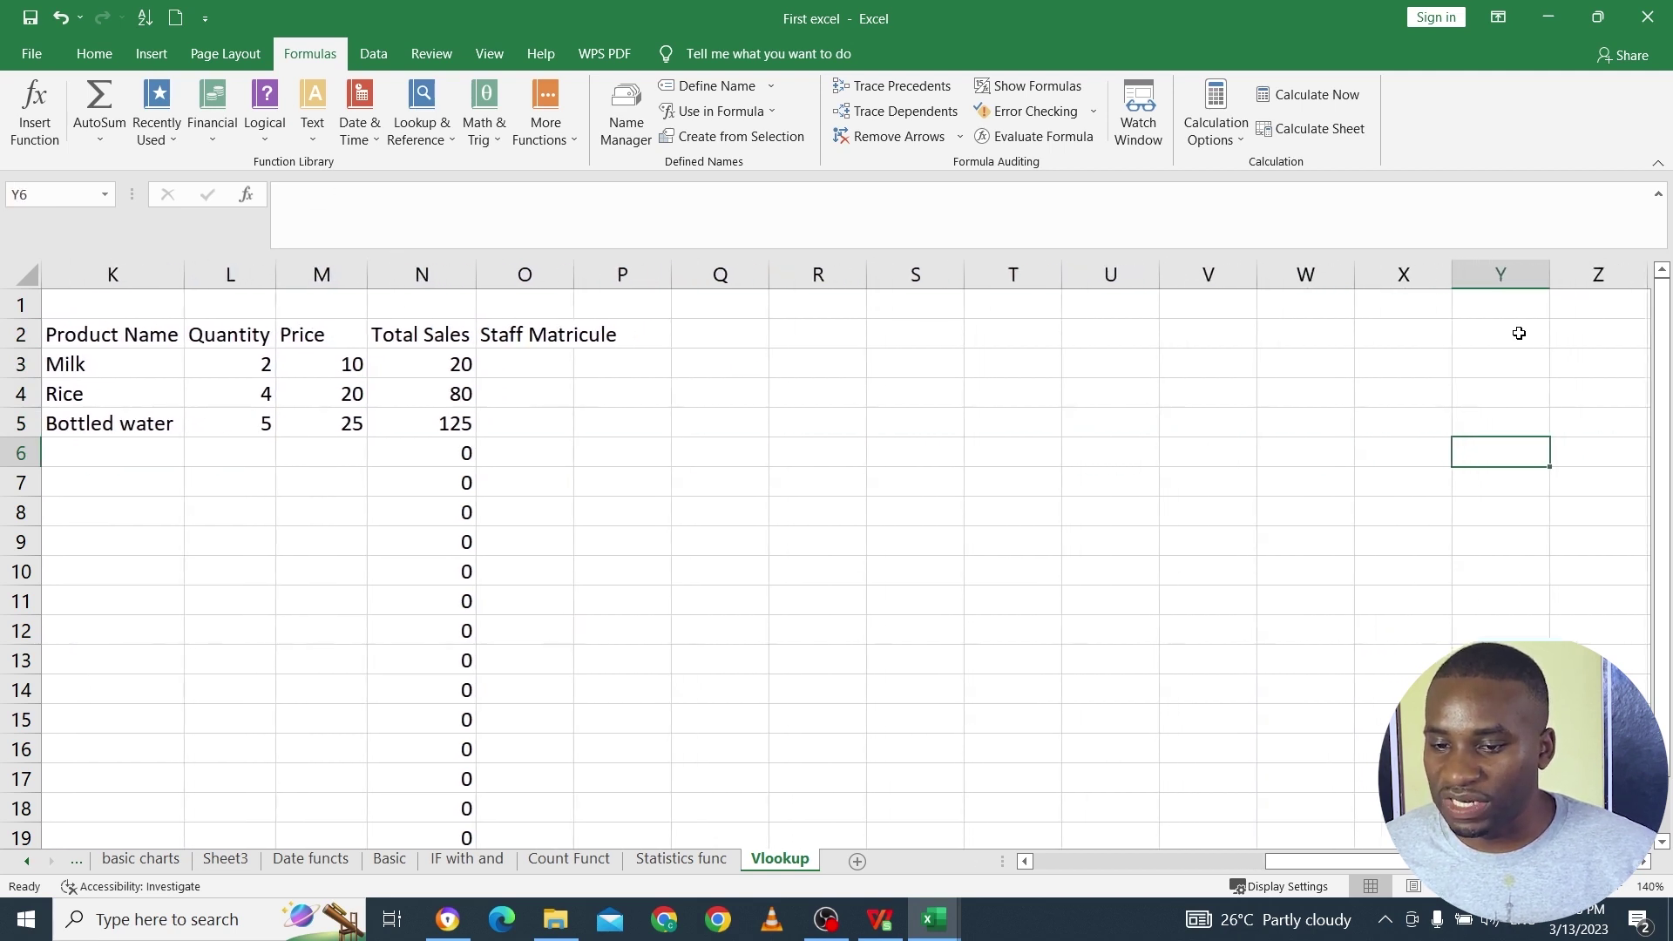
key("Left")
key("Left")
key("Left")
key("Left")
key("Left")
key("Left")
key("Left")
key("Left")
key("Left")
key("Left")
key("Left")
key("Left")
key("Left")
key("Left")
key("Left")
key("Left")
key("Left")
key("Left")
key("Left")
key("Left")
key("Left")
key("Left")
key("Left")
key("Right")
key("Right")
key("Right")
key("Right")
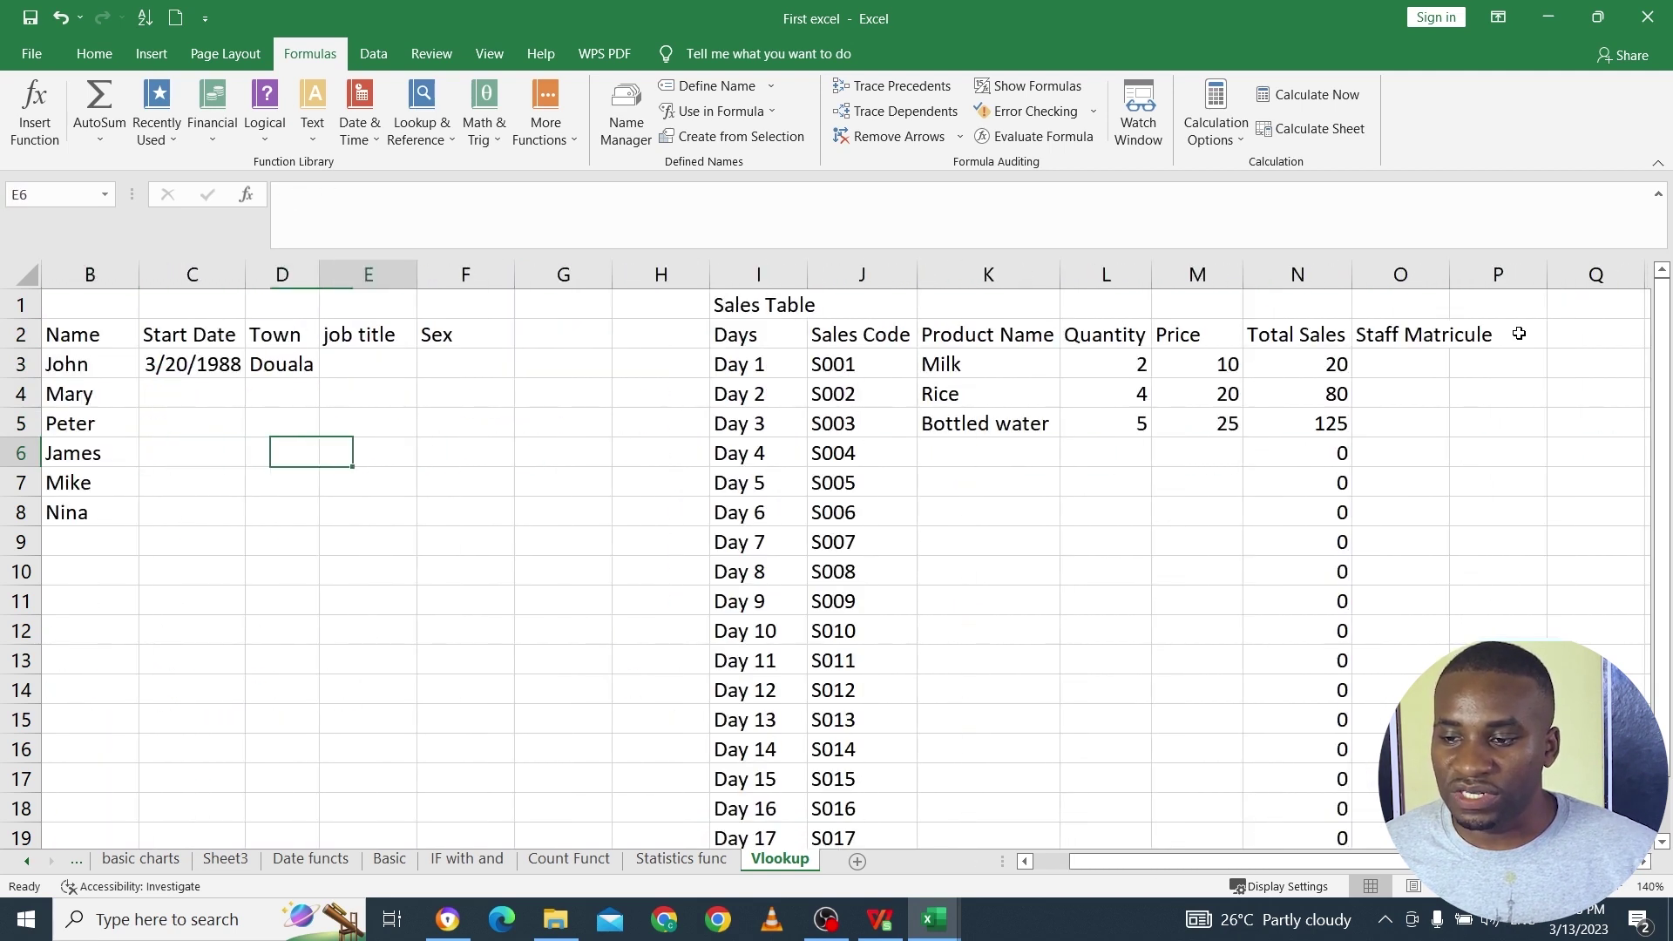
key("Left")
key("Left")
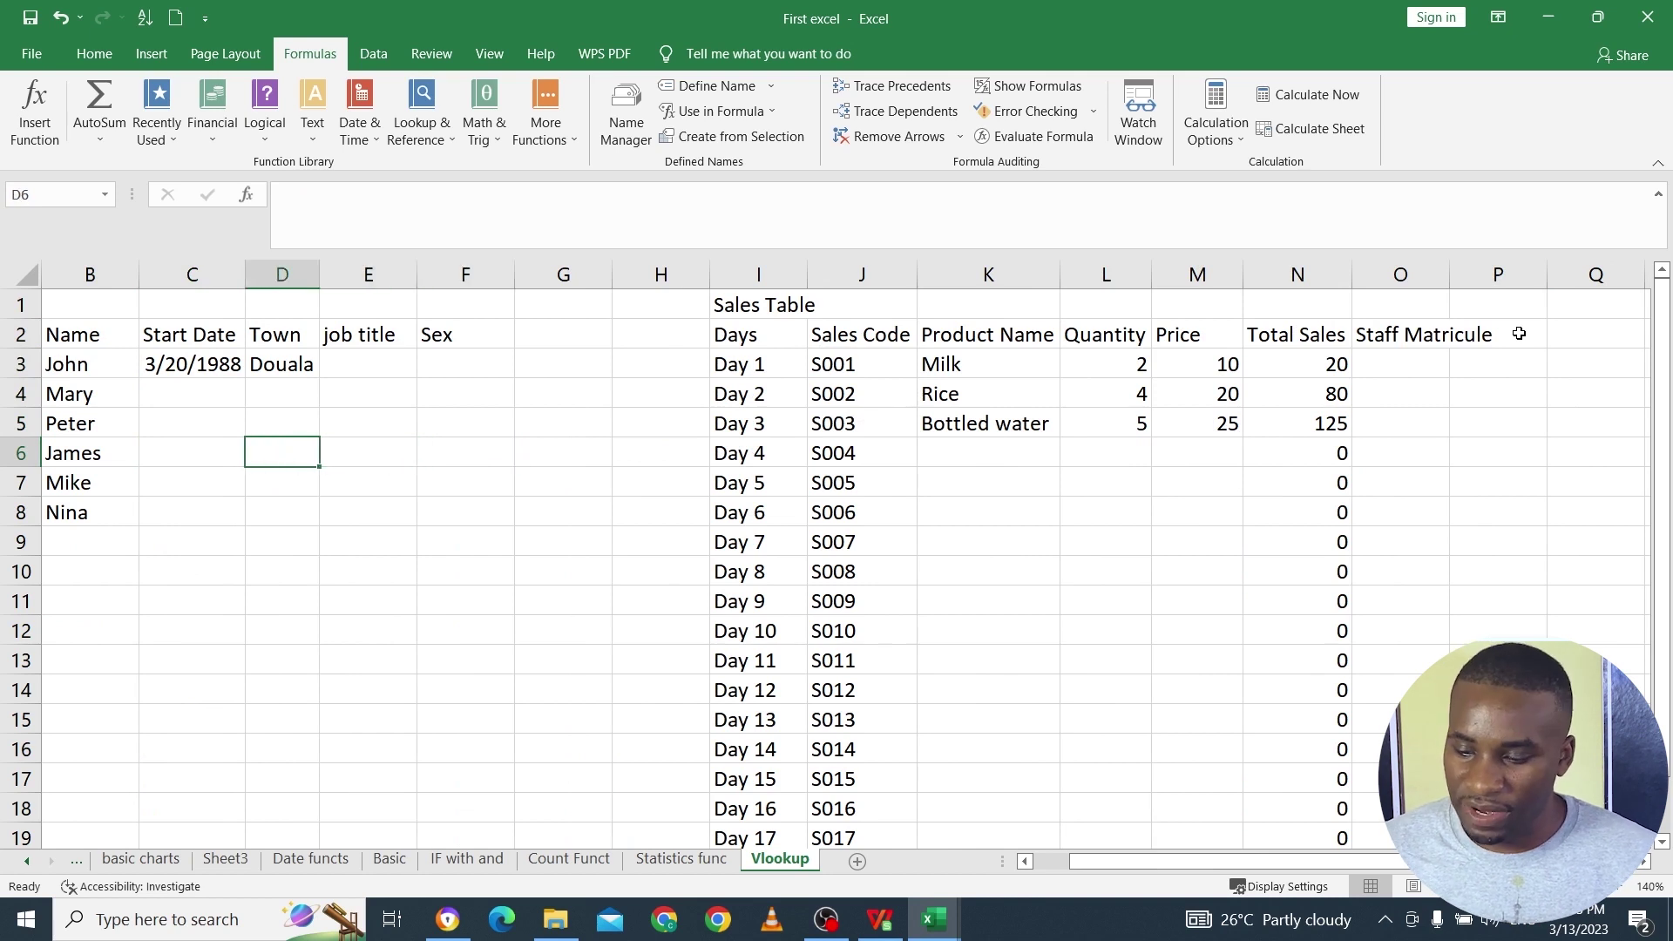
key("Left")
key("Left")
key("Left")
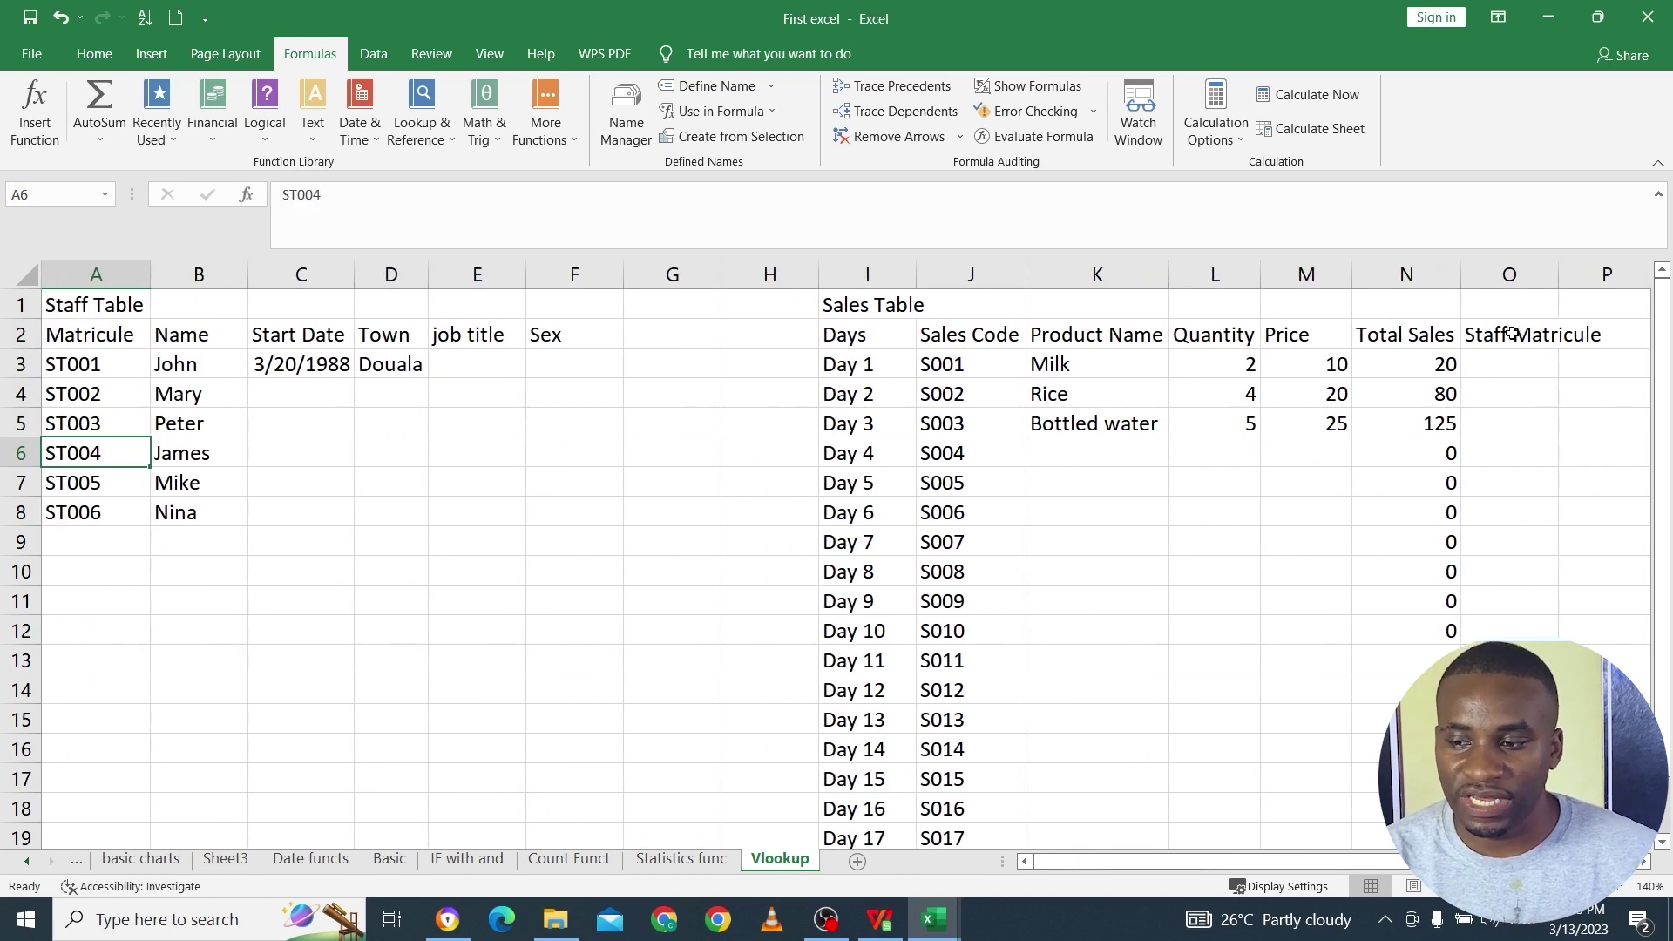
Step: Copy the matricule ST003 from the staff table into cell O3 as the Day 1 staff matricule
left_click(178, 419)
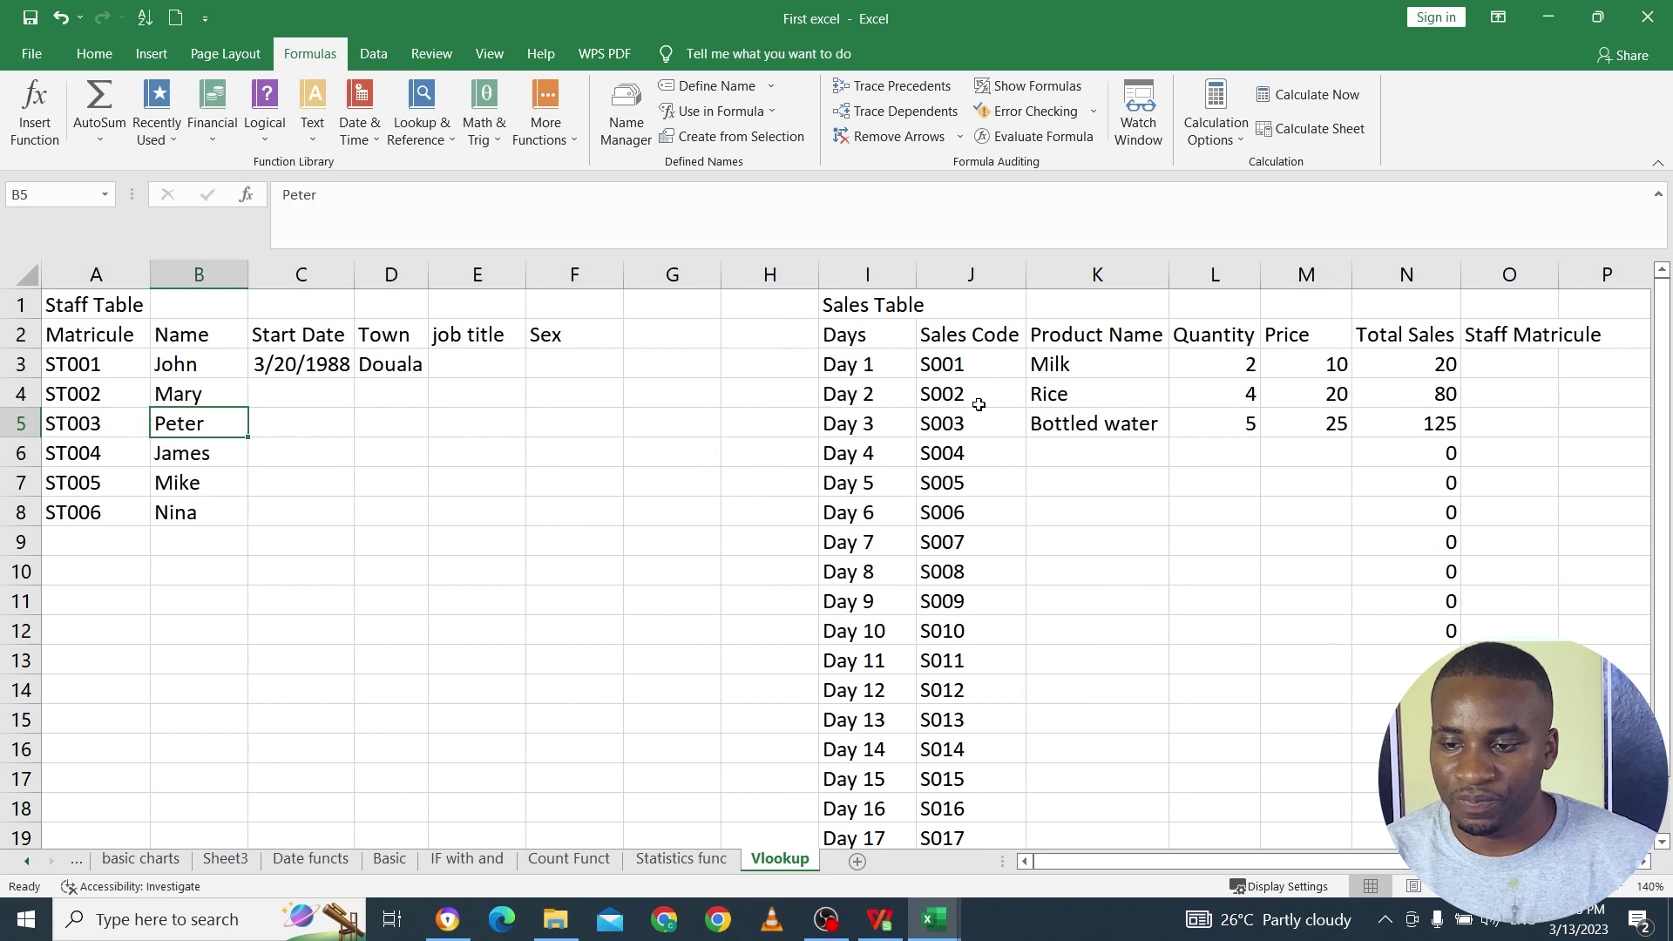
left_click(77, 418)
key("ctrl+c")
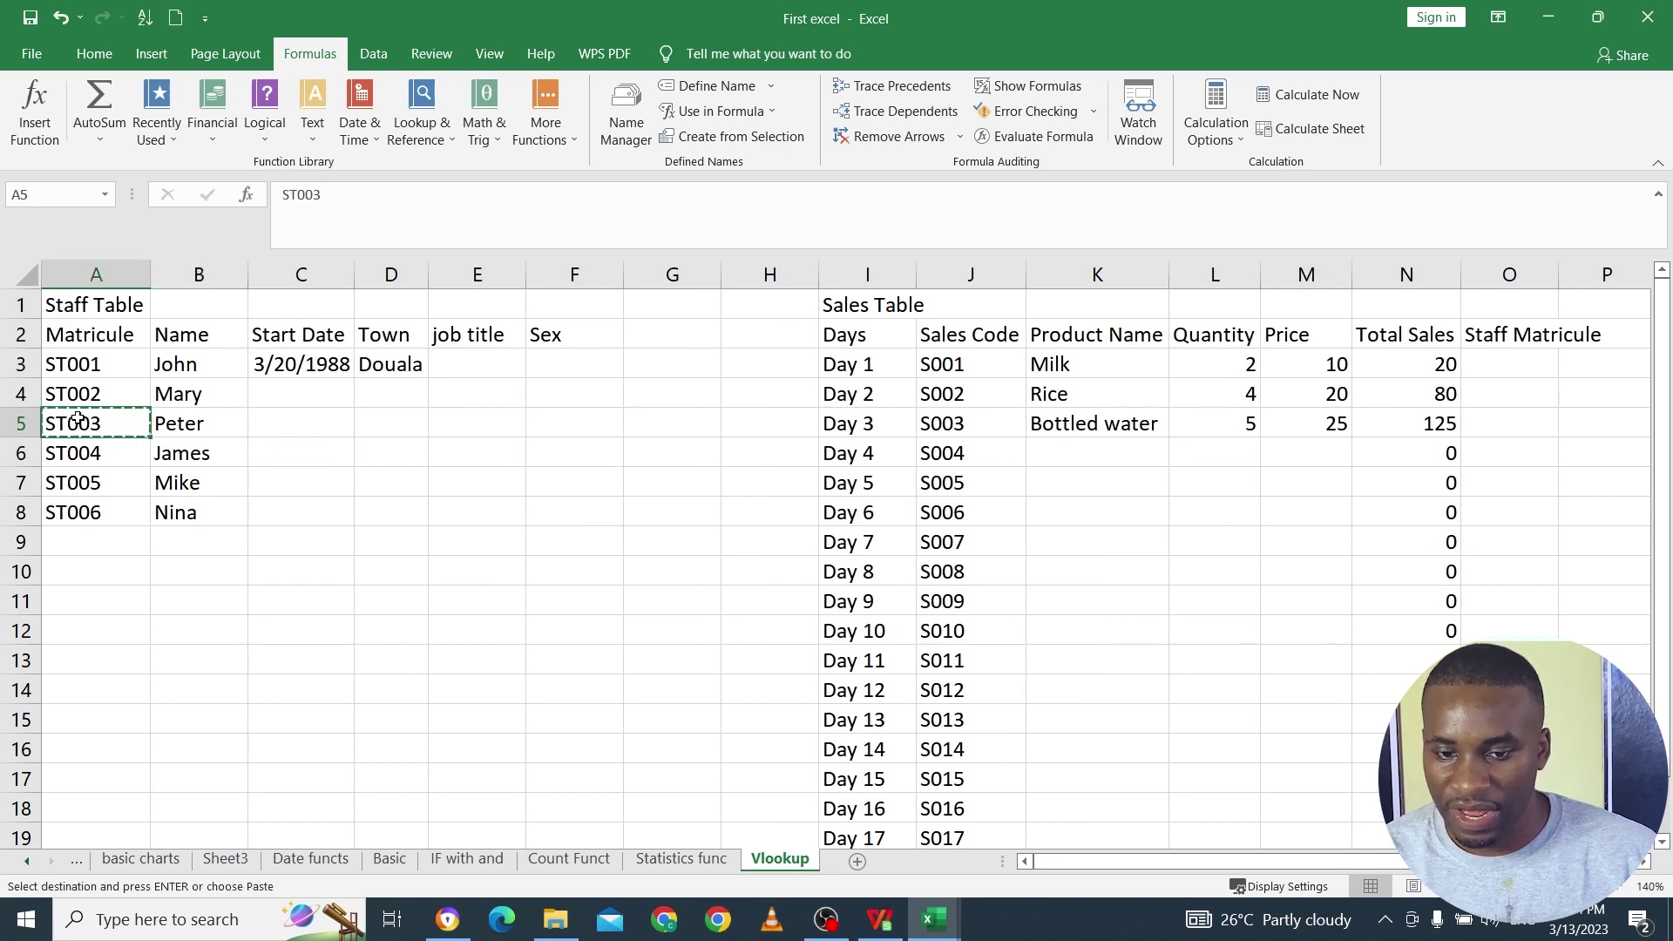
left_click(1486, 358)
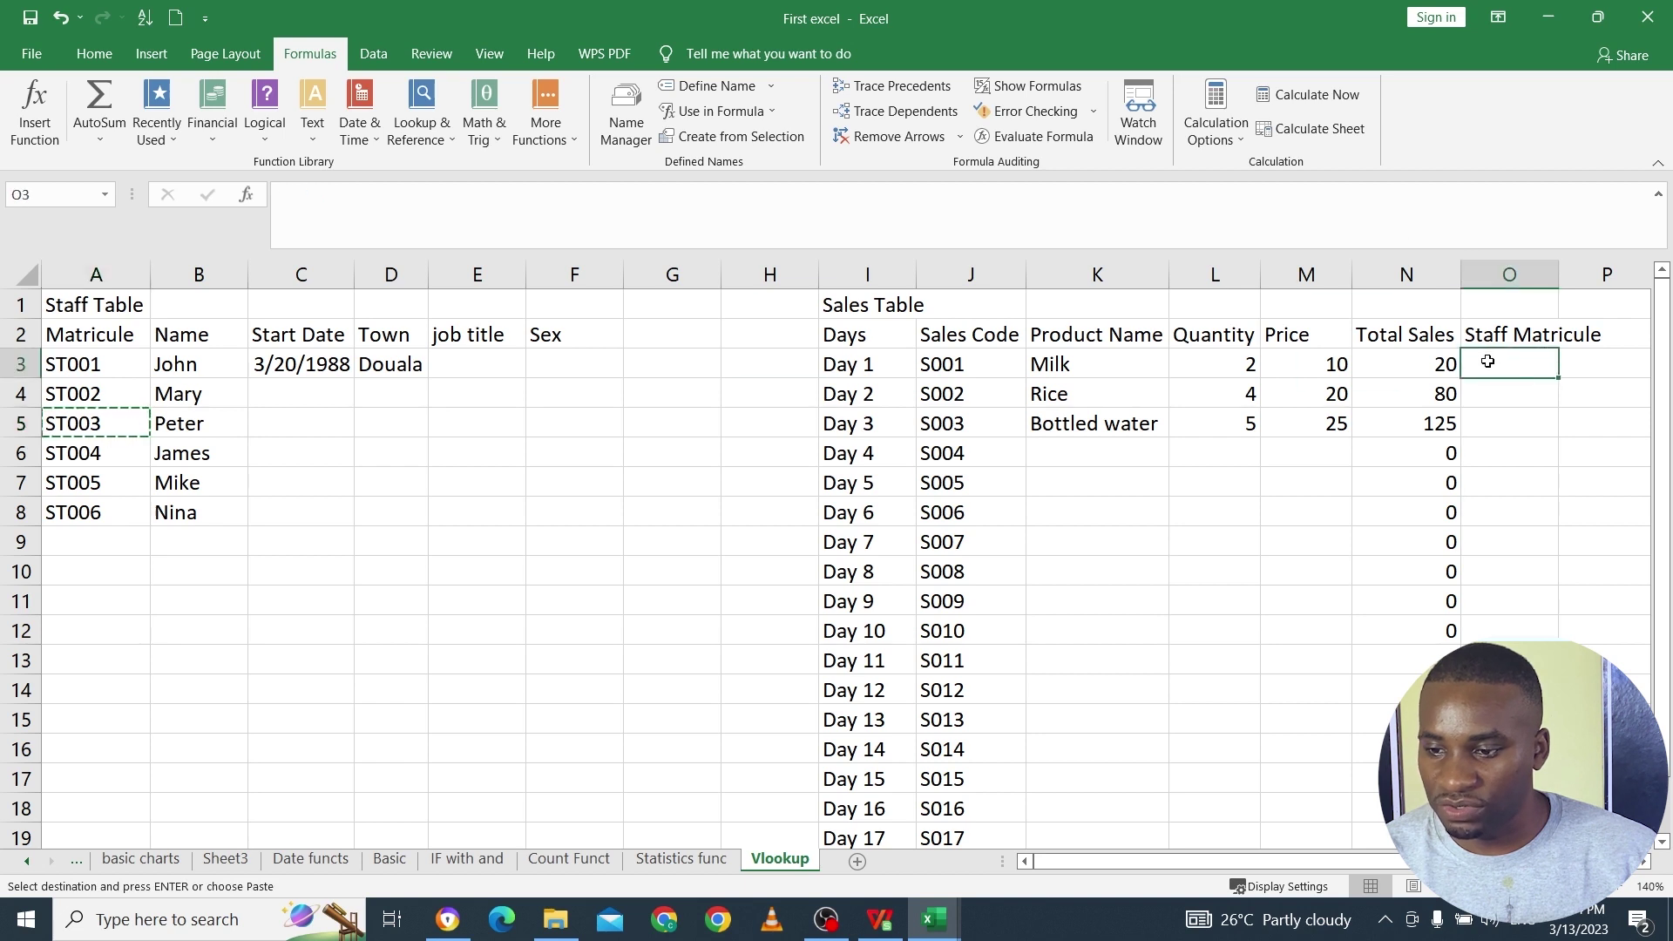
key("ctrl+v")
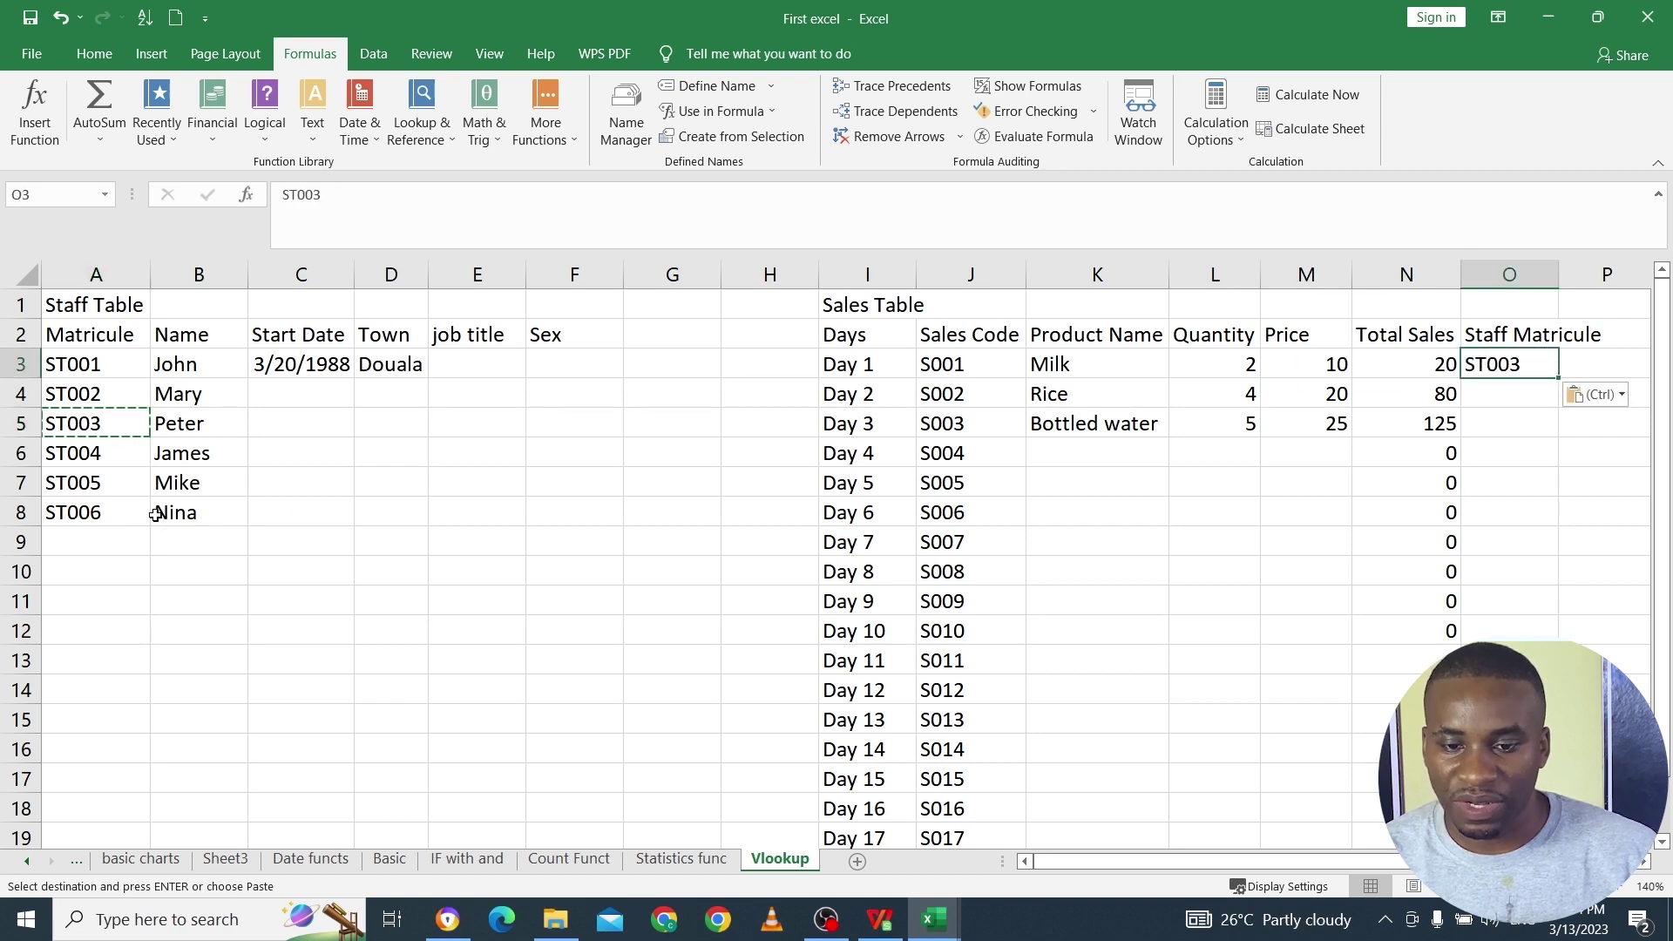
Step: Copy the matricule ST005 from the staff table into cell O4 as the Day 2 staff matricule
left_click(122, 481)
key("ctrl+c")
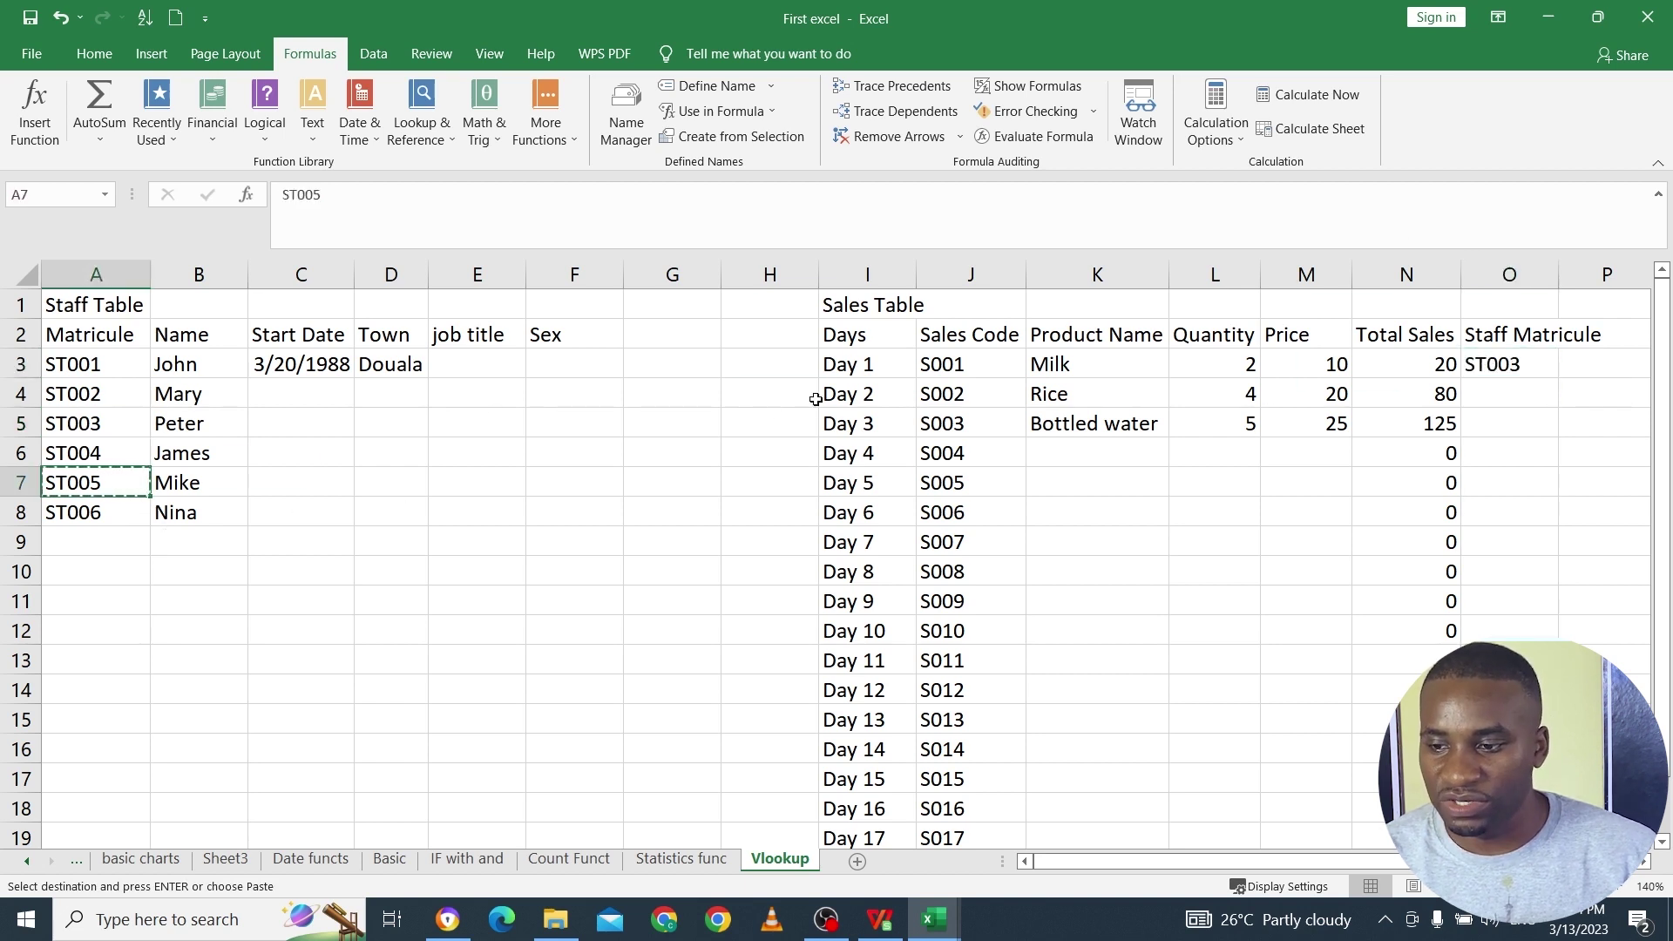
left_click(1486, 386)
key("ctrl+v")
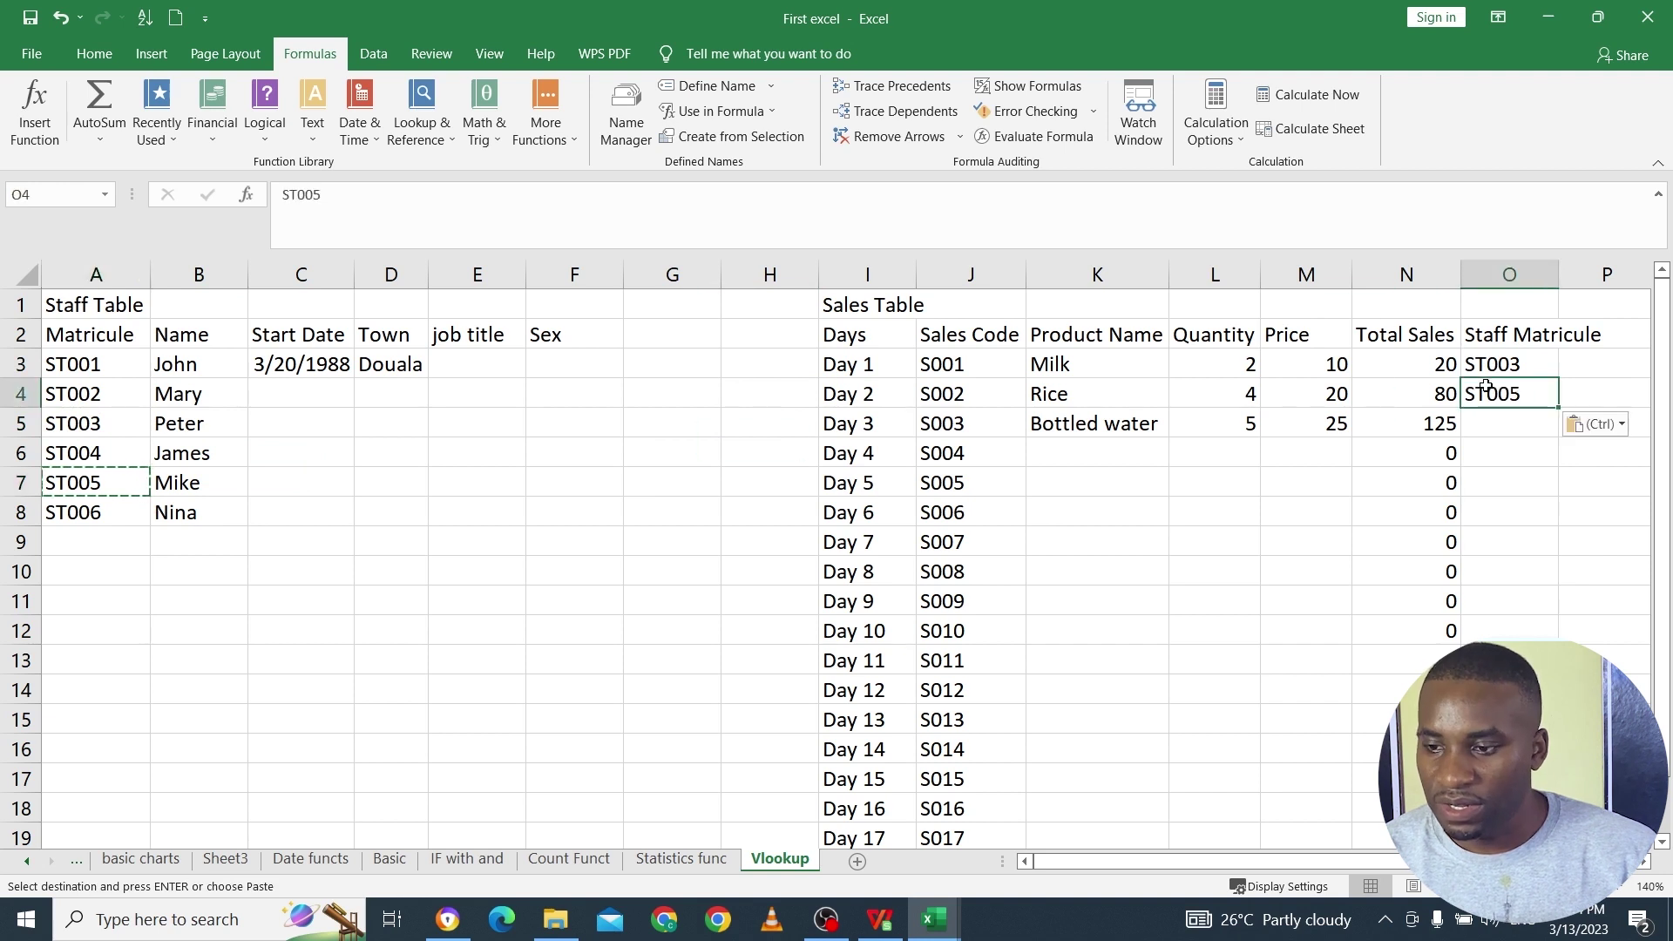
Step: Copy the matricule ST001 from the staff table into cell O5 as the Day 3 staff matricule
left_click(1479, 423)
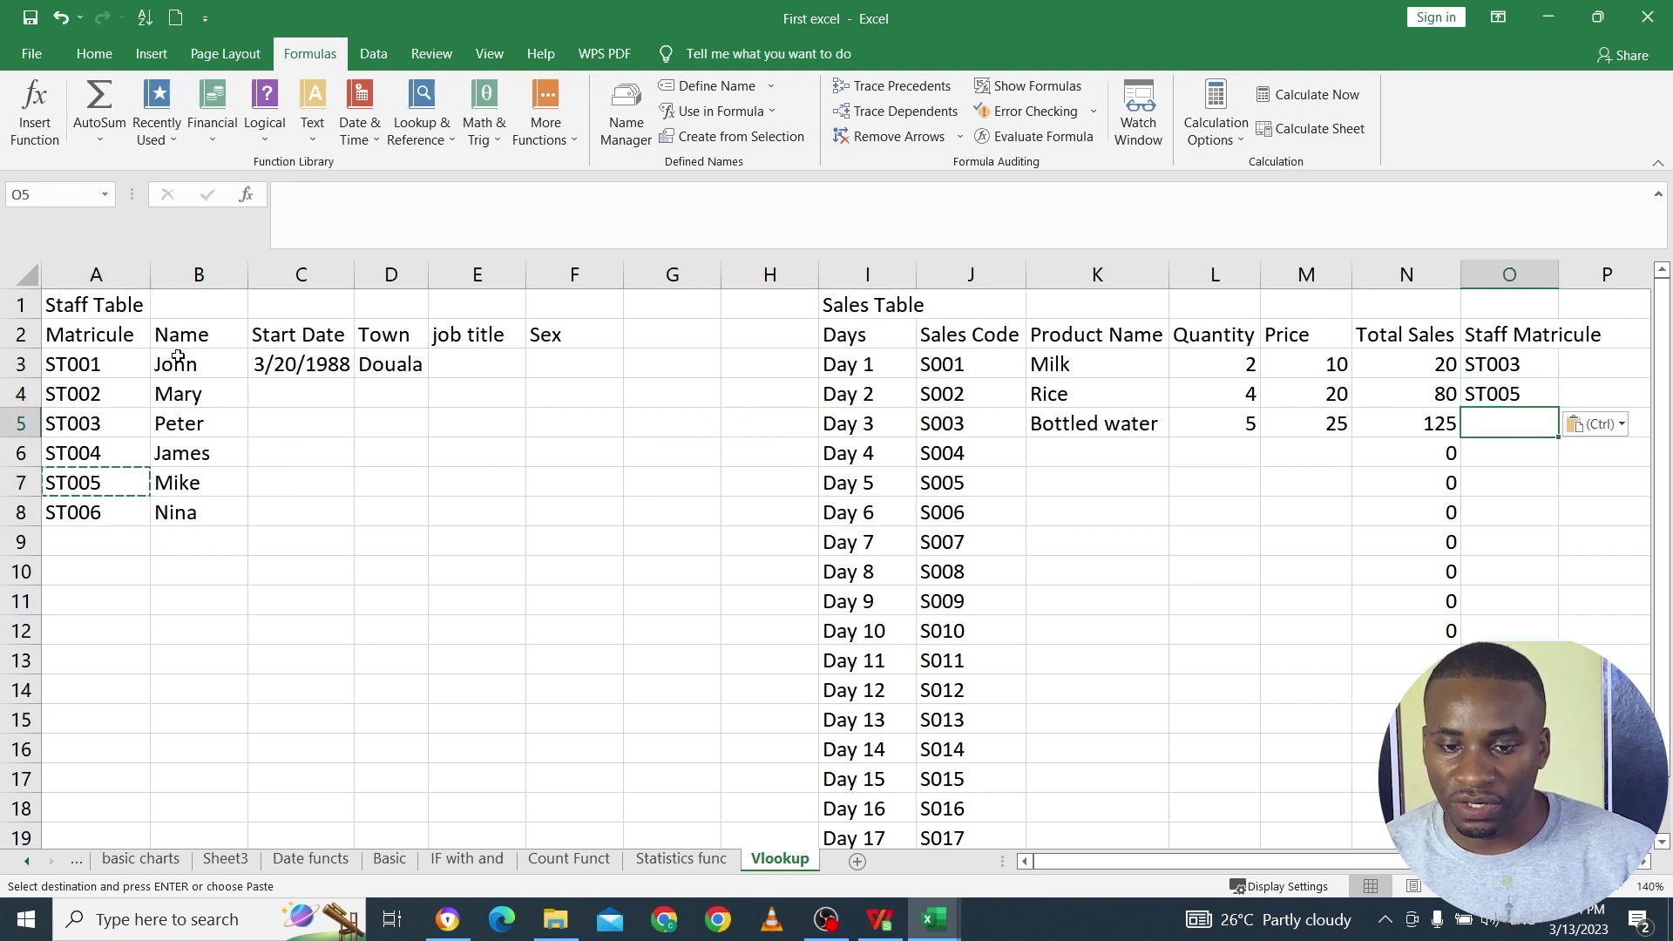
left_click(115, 364)
key("ctrl+c")
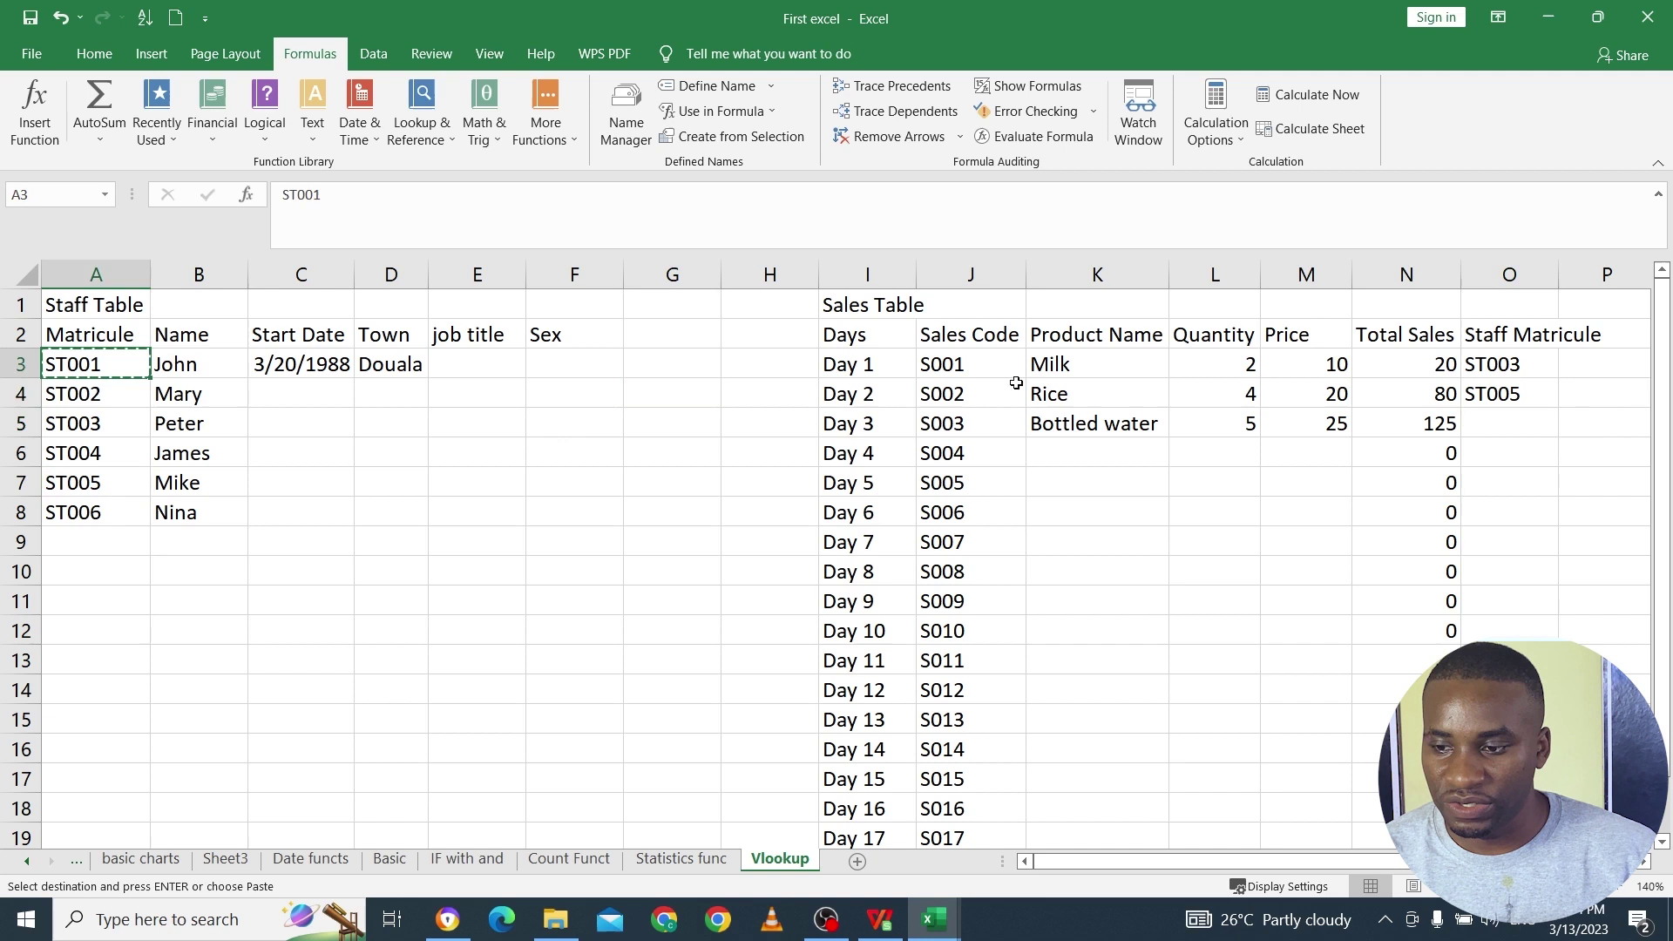
left_click(1471, 424)
key("ctrl+v")
left_click(1491, 513)
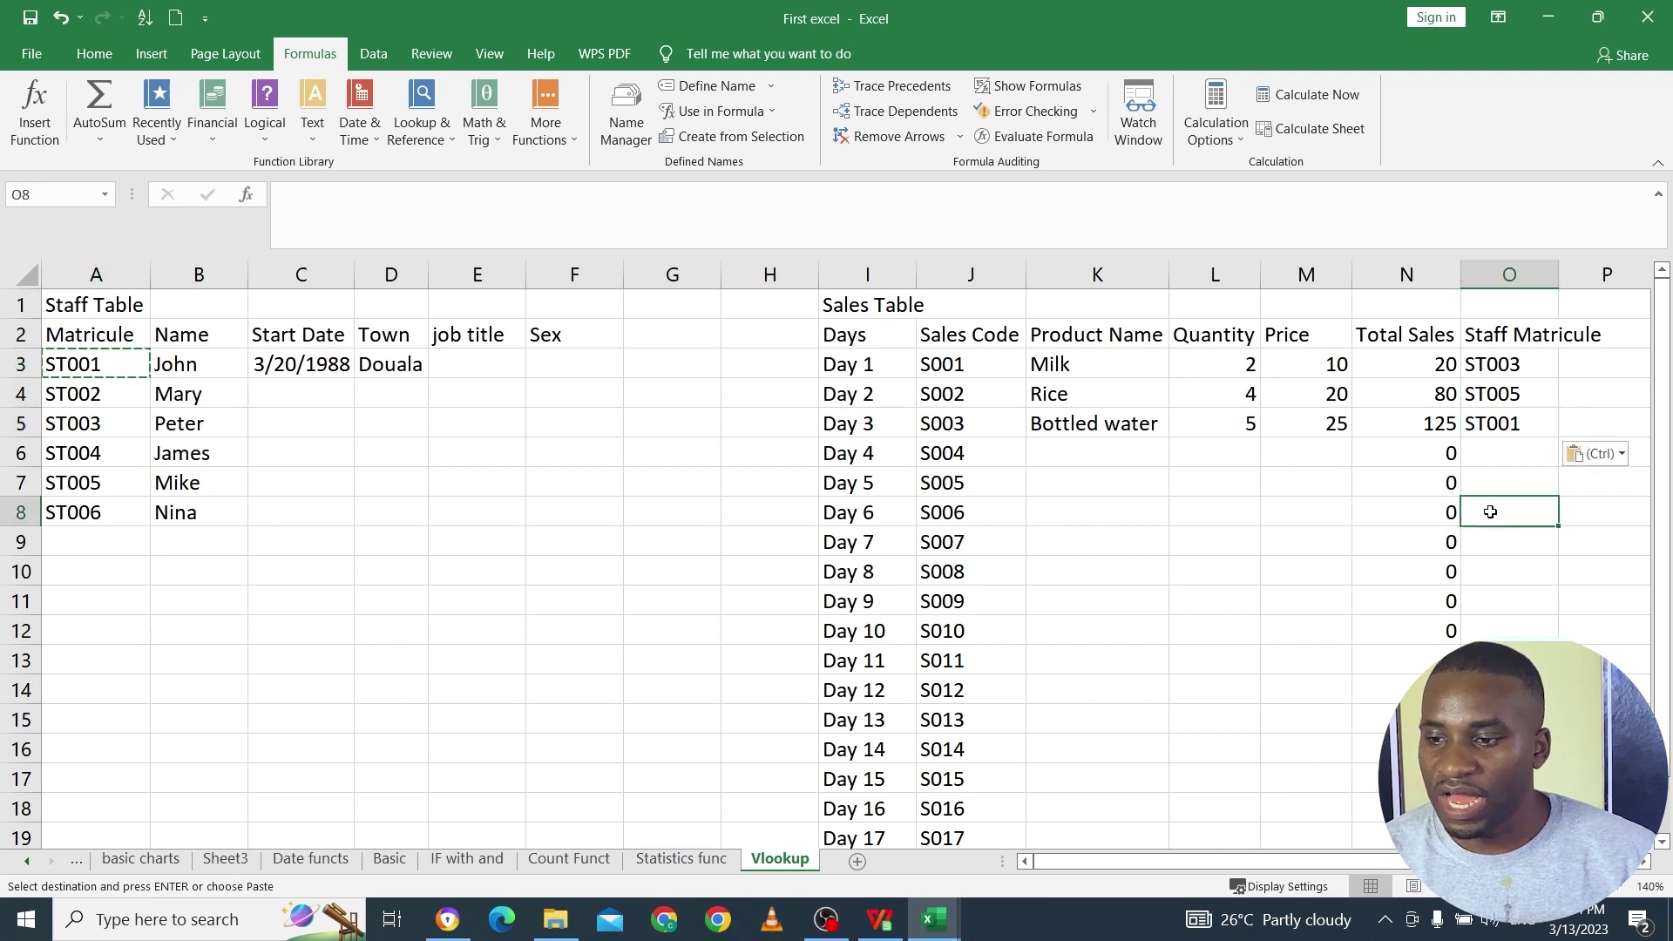
left_click_drag(885, 277, 1482, 343)
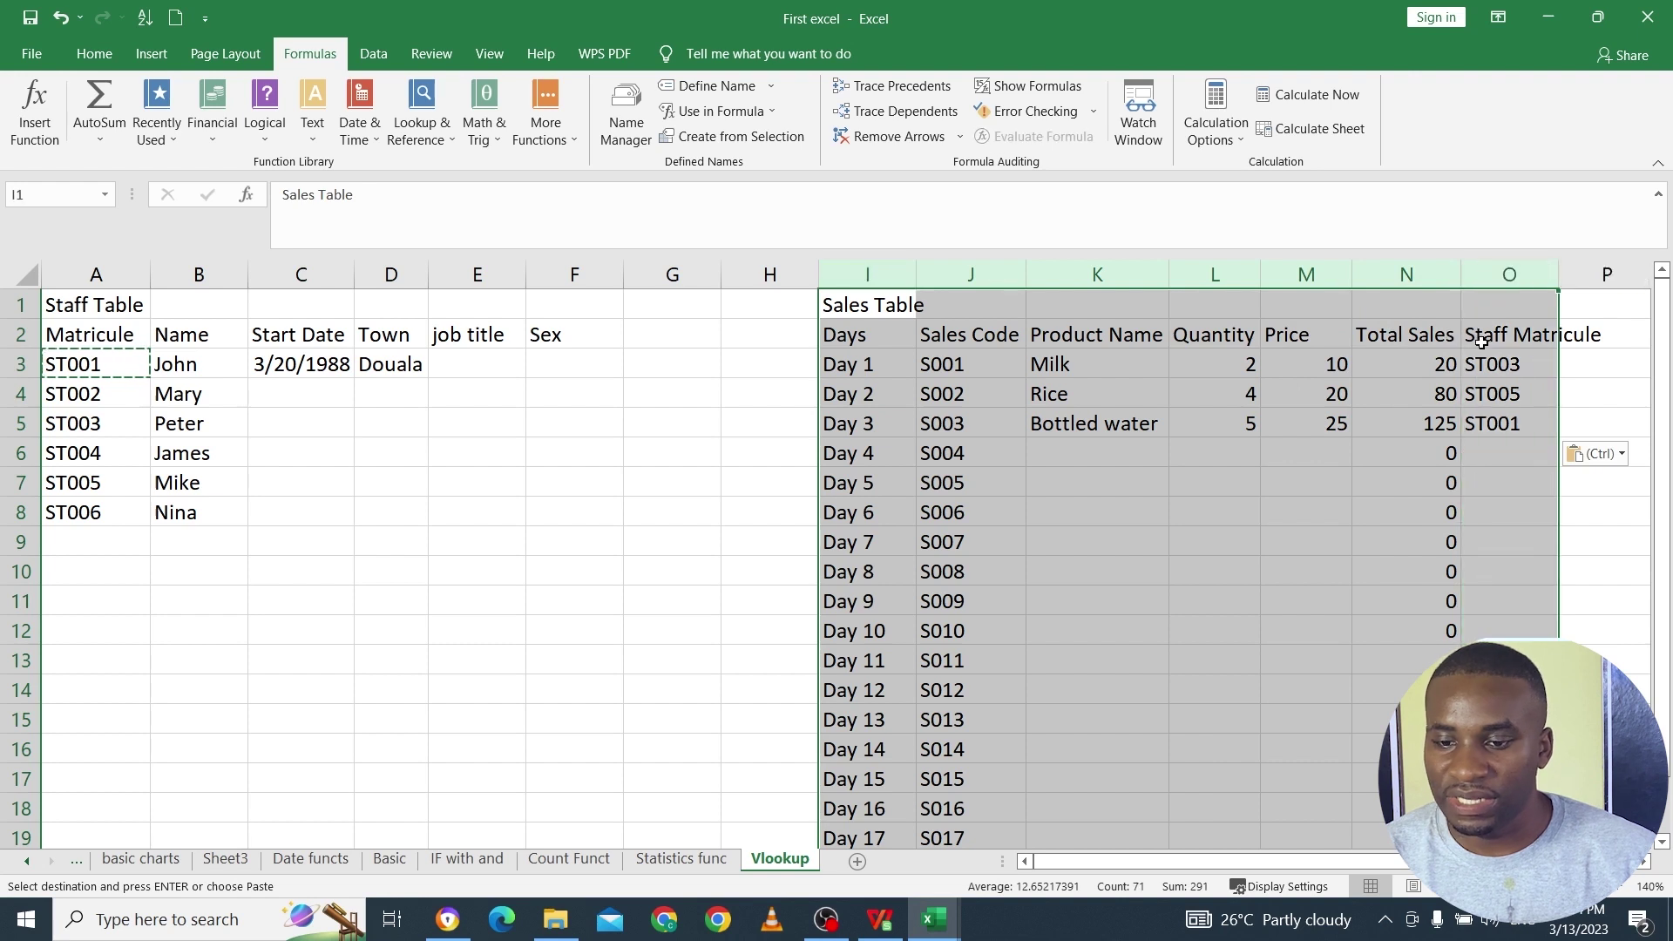
left_click(319, 363)
left_click_drag(533, 283, 53, 277)
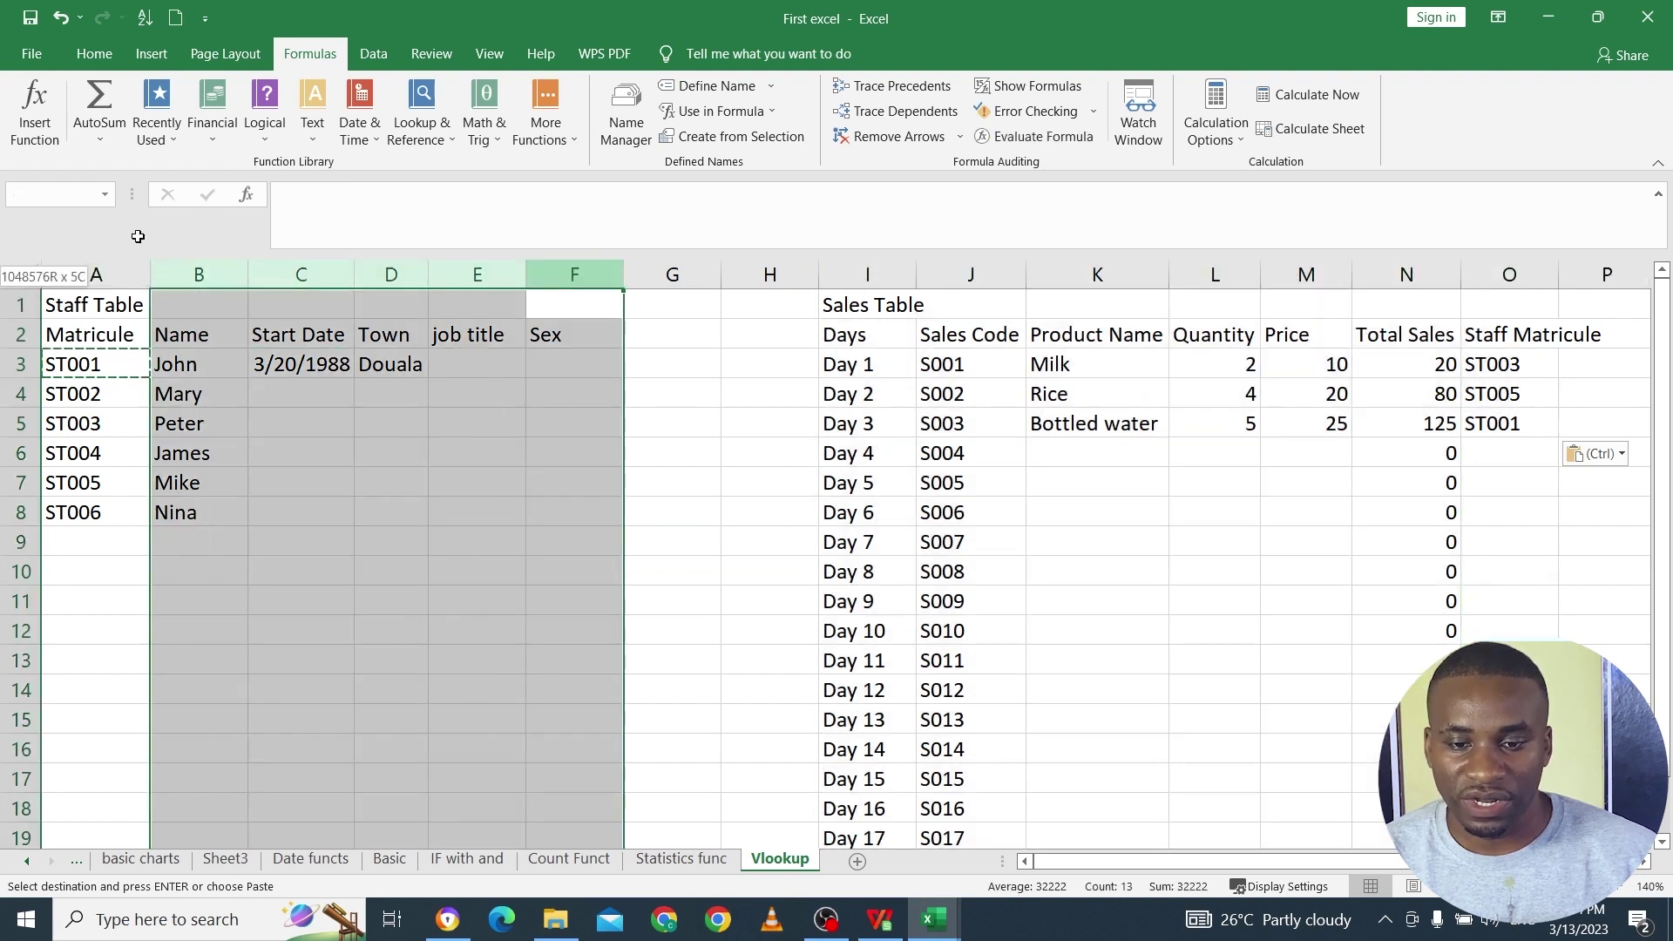
left_click(872, 583)
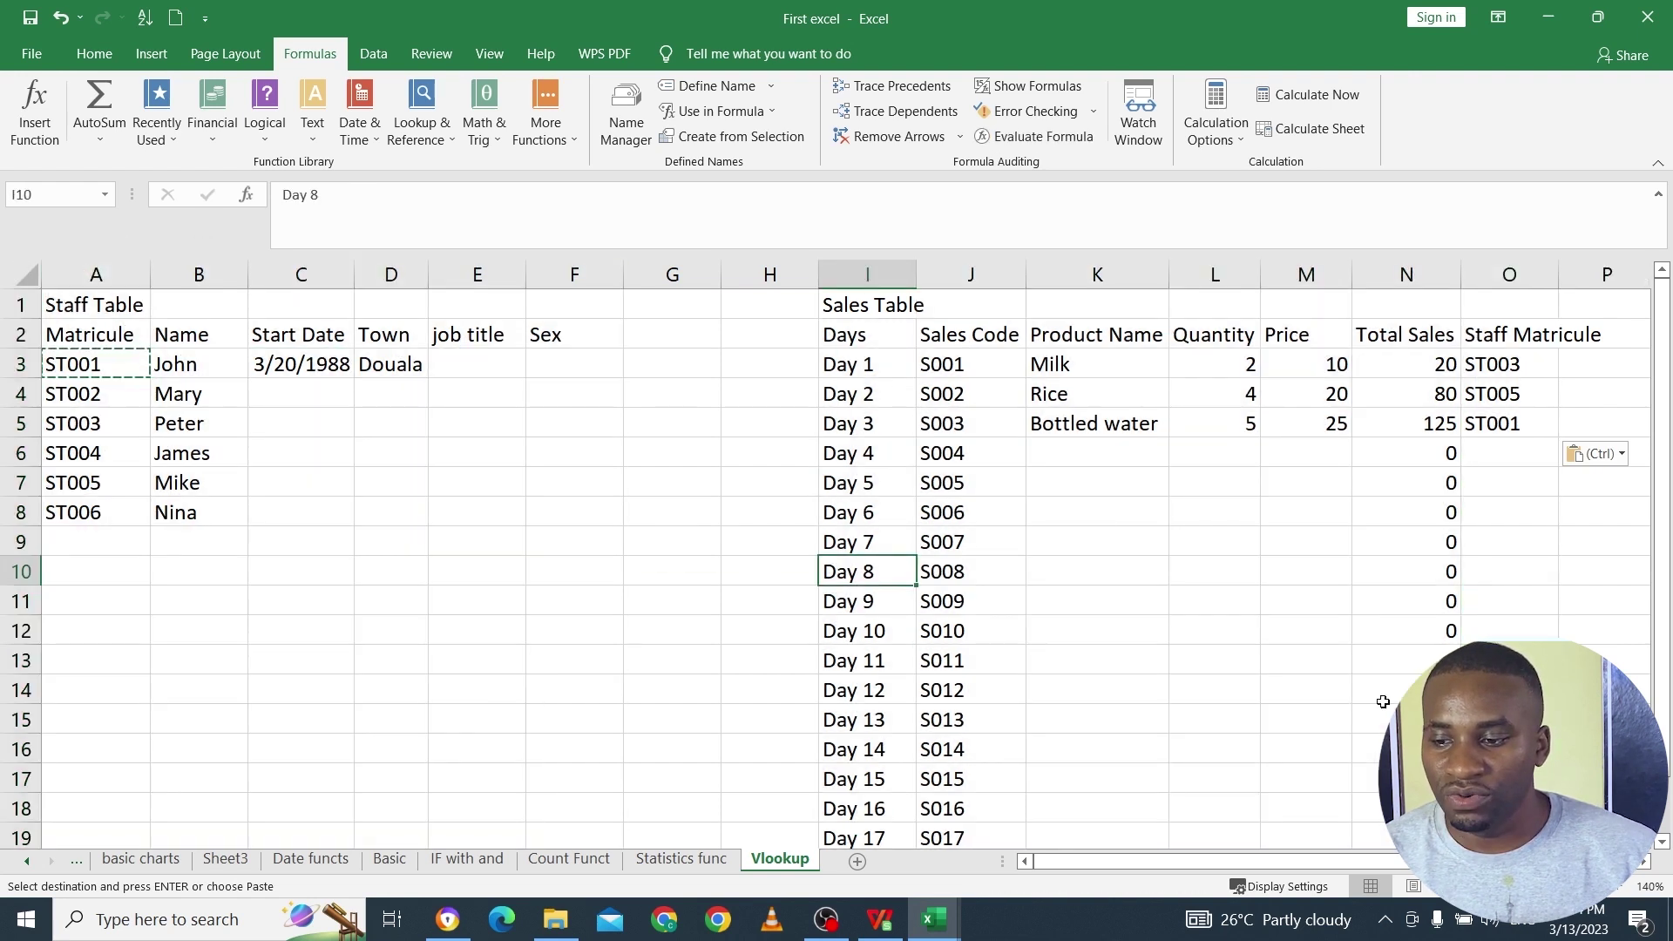
Step: Enter the sex Male in cell F3 and Female in cell F4 of the staff table
left_click(585, 357)
type("Ma")
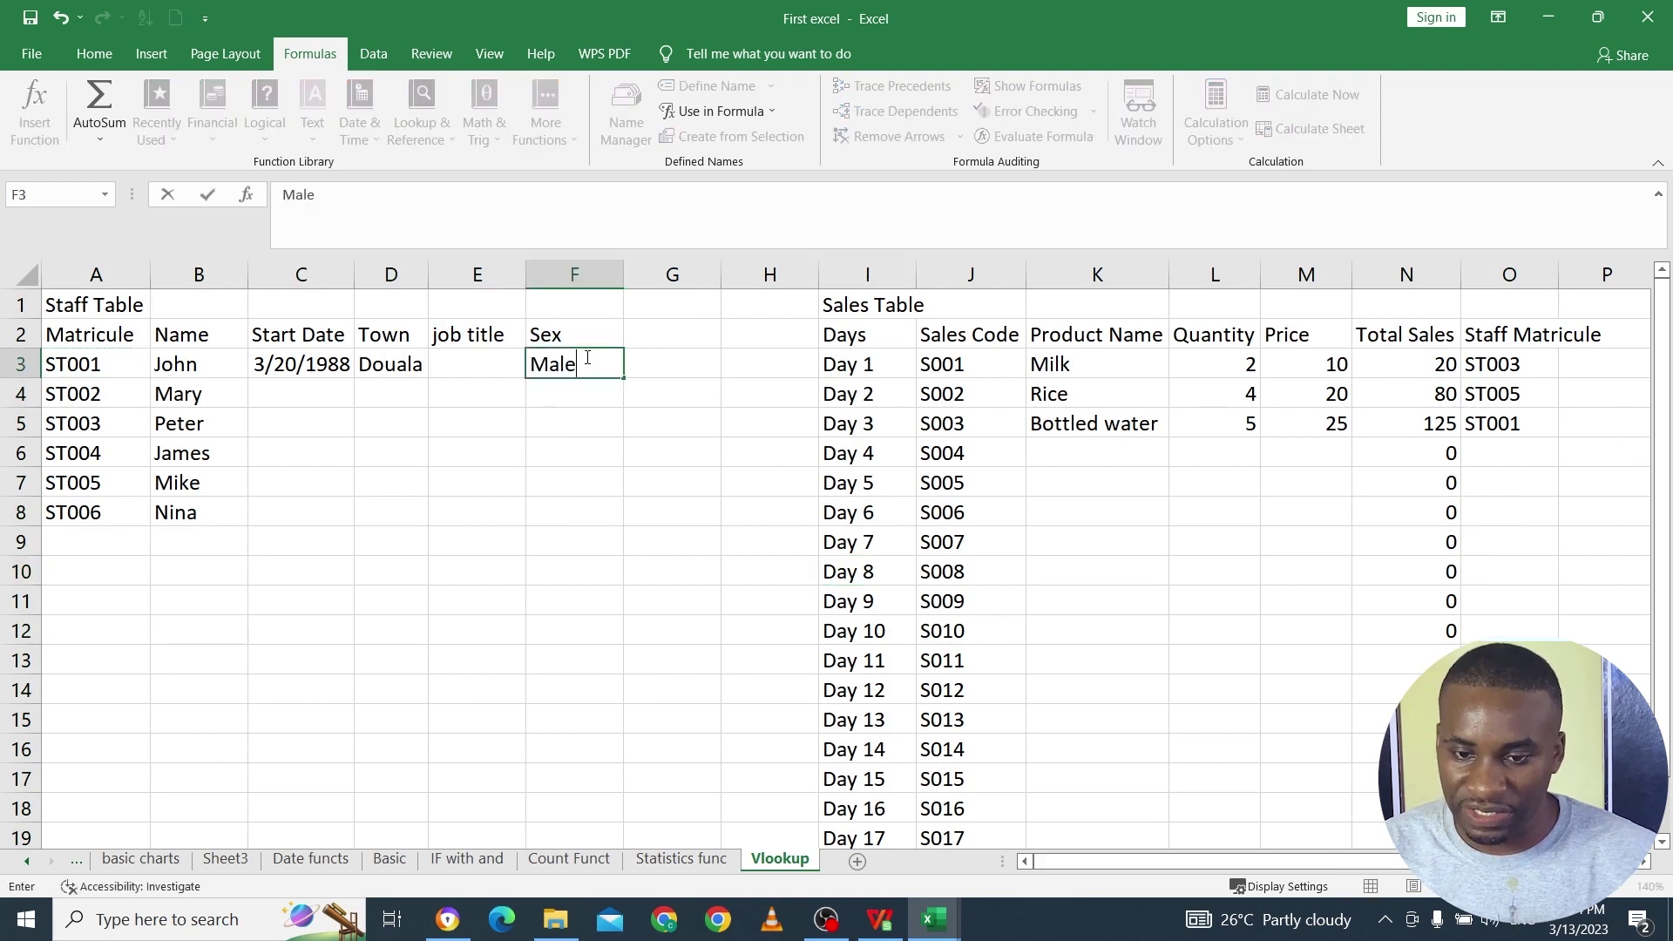
type("le")
key("Return")
type("Femal")
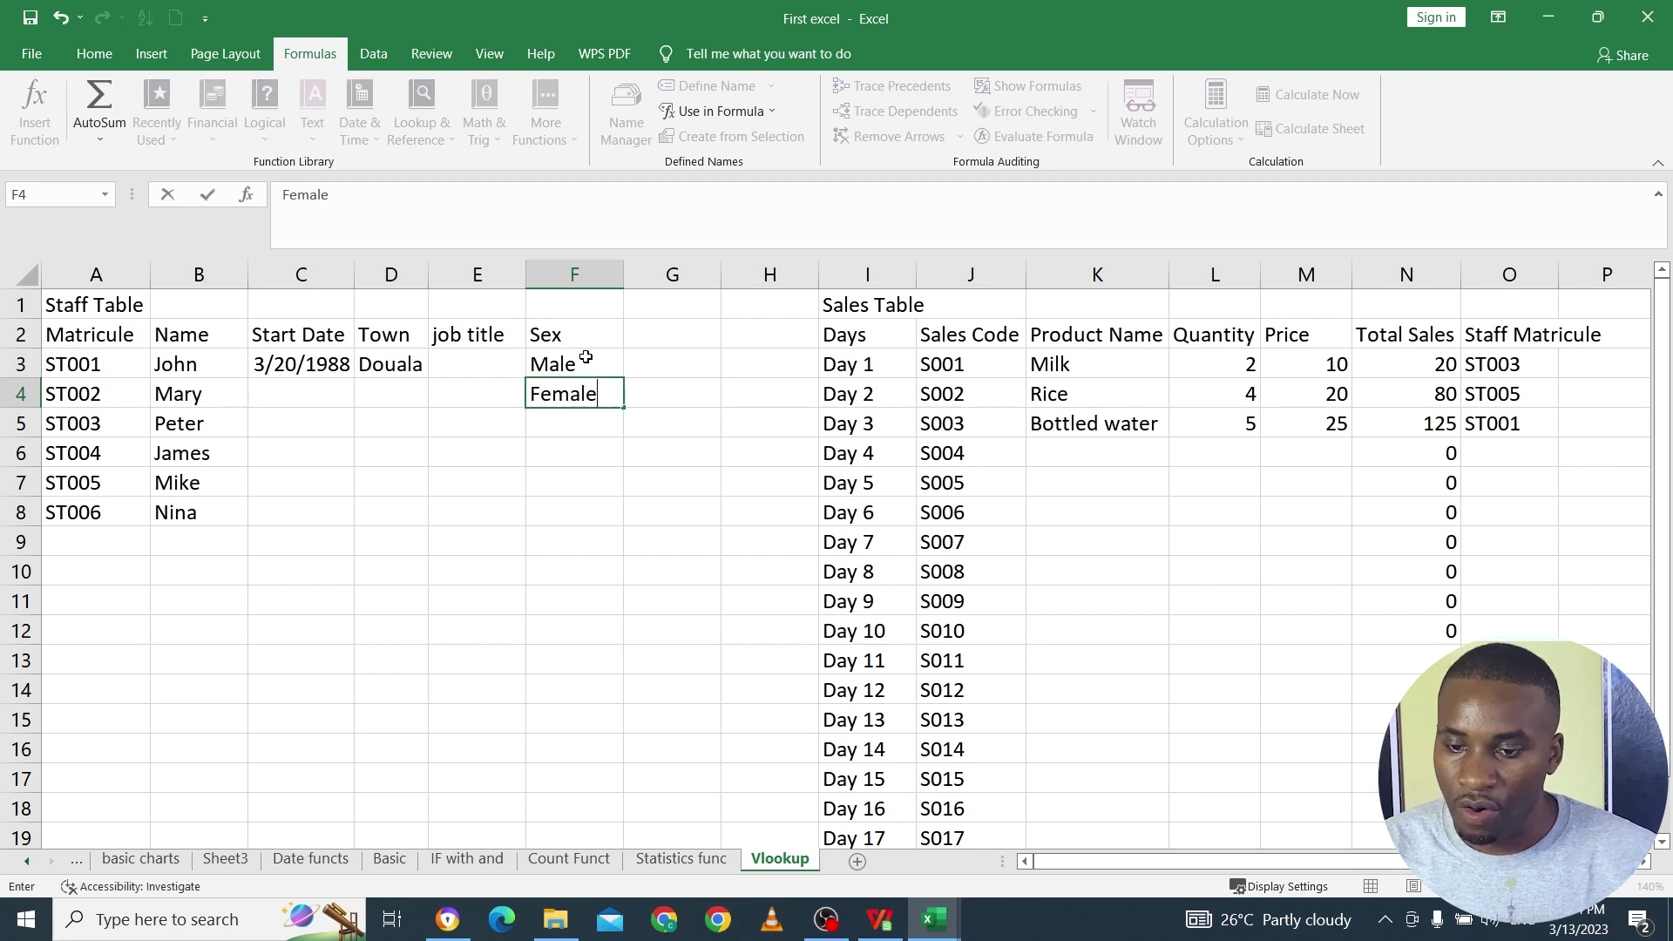
left_click(590, 460)
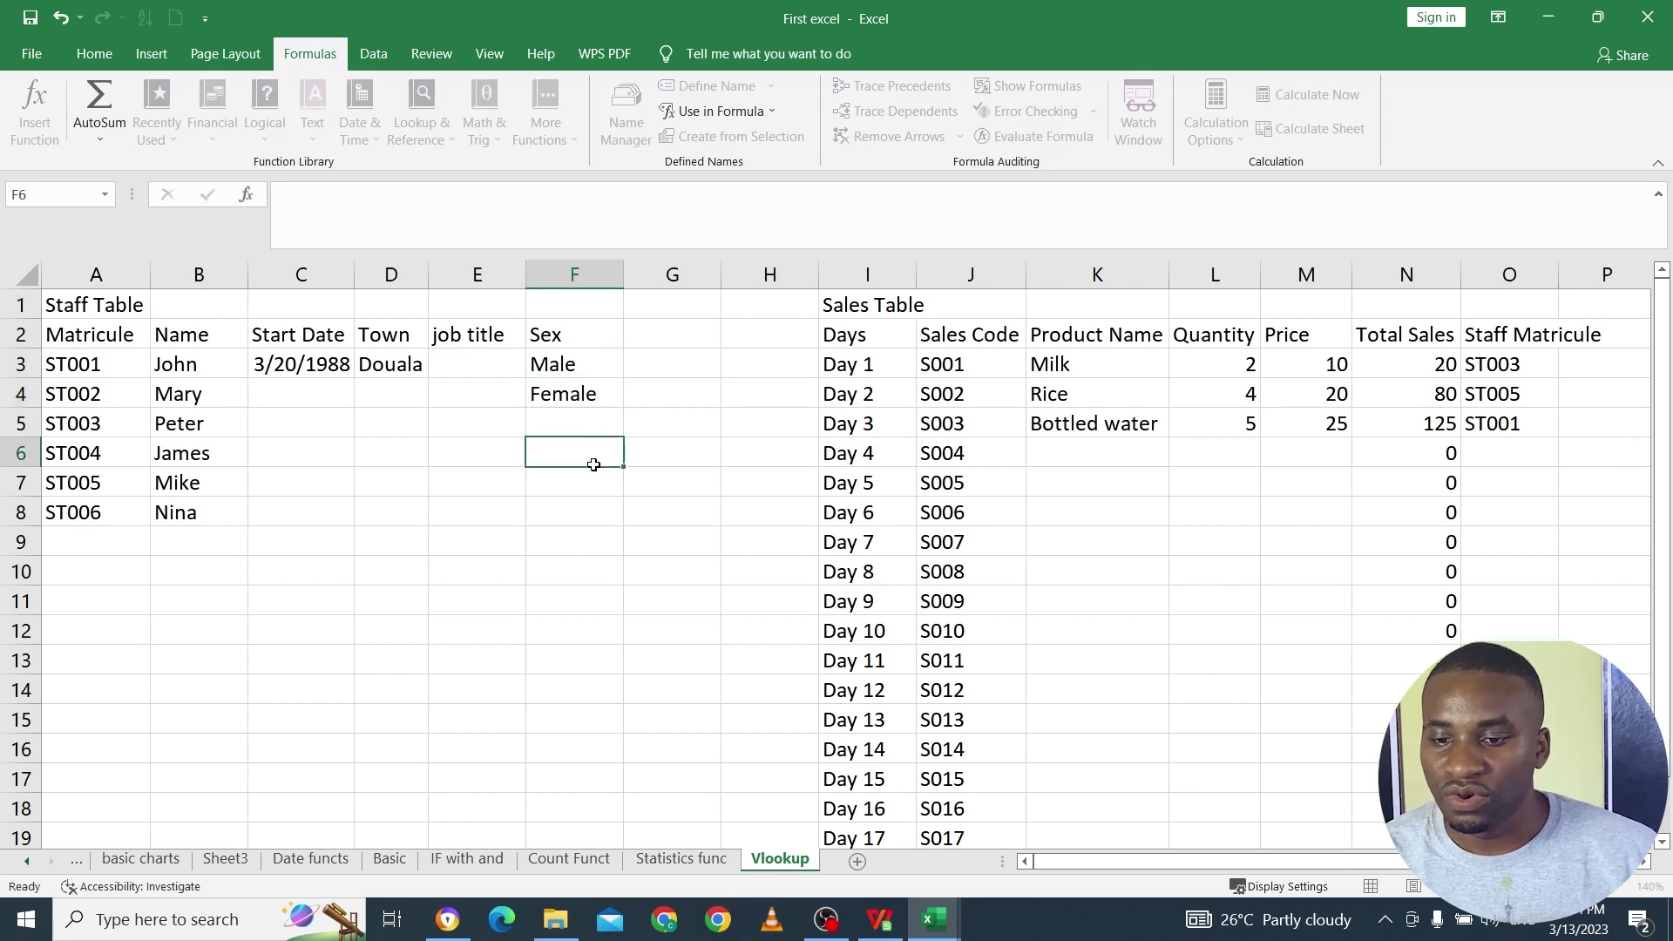
Step: Enter Male in cell F5 as the sex for the staff member with matricule ST003
left_click(1641, 865)
left_click(1641, 866)
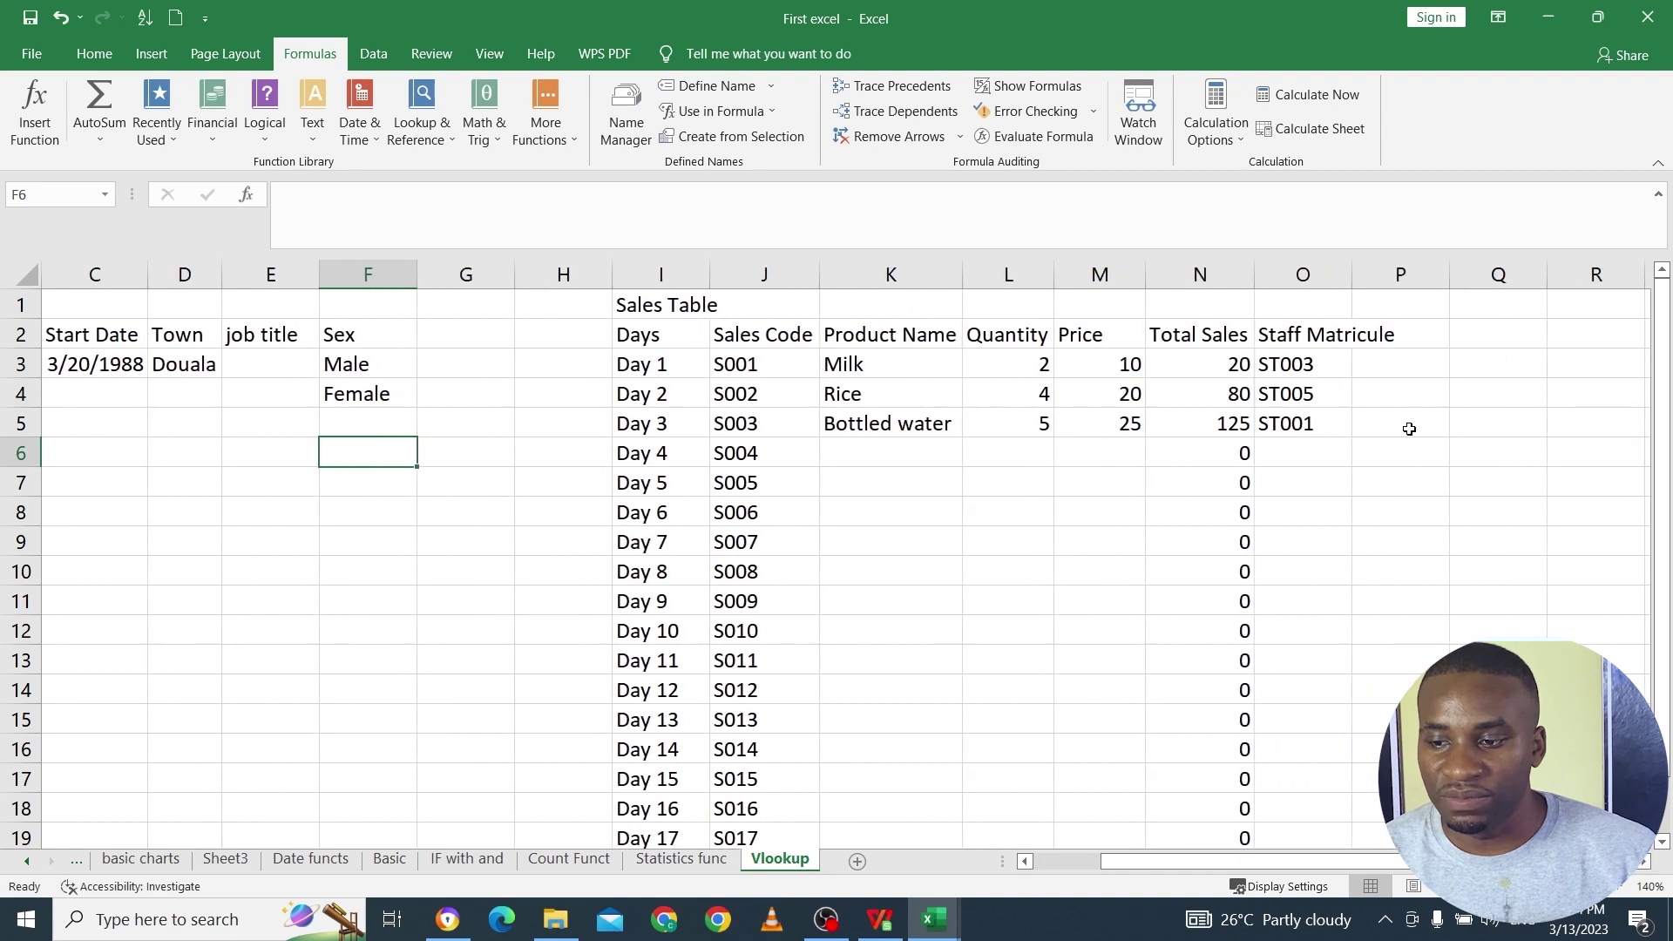
left_click(1362, 264)
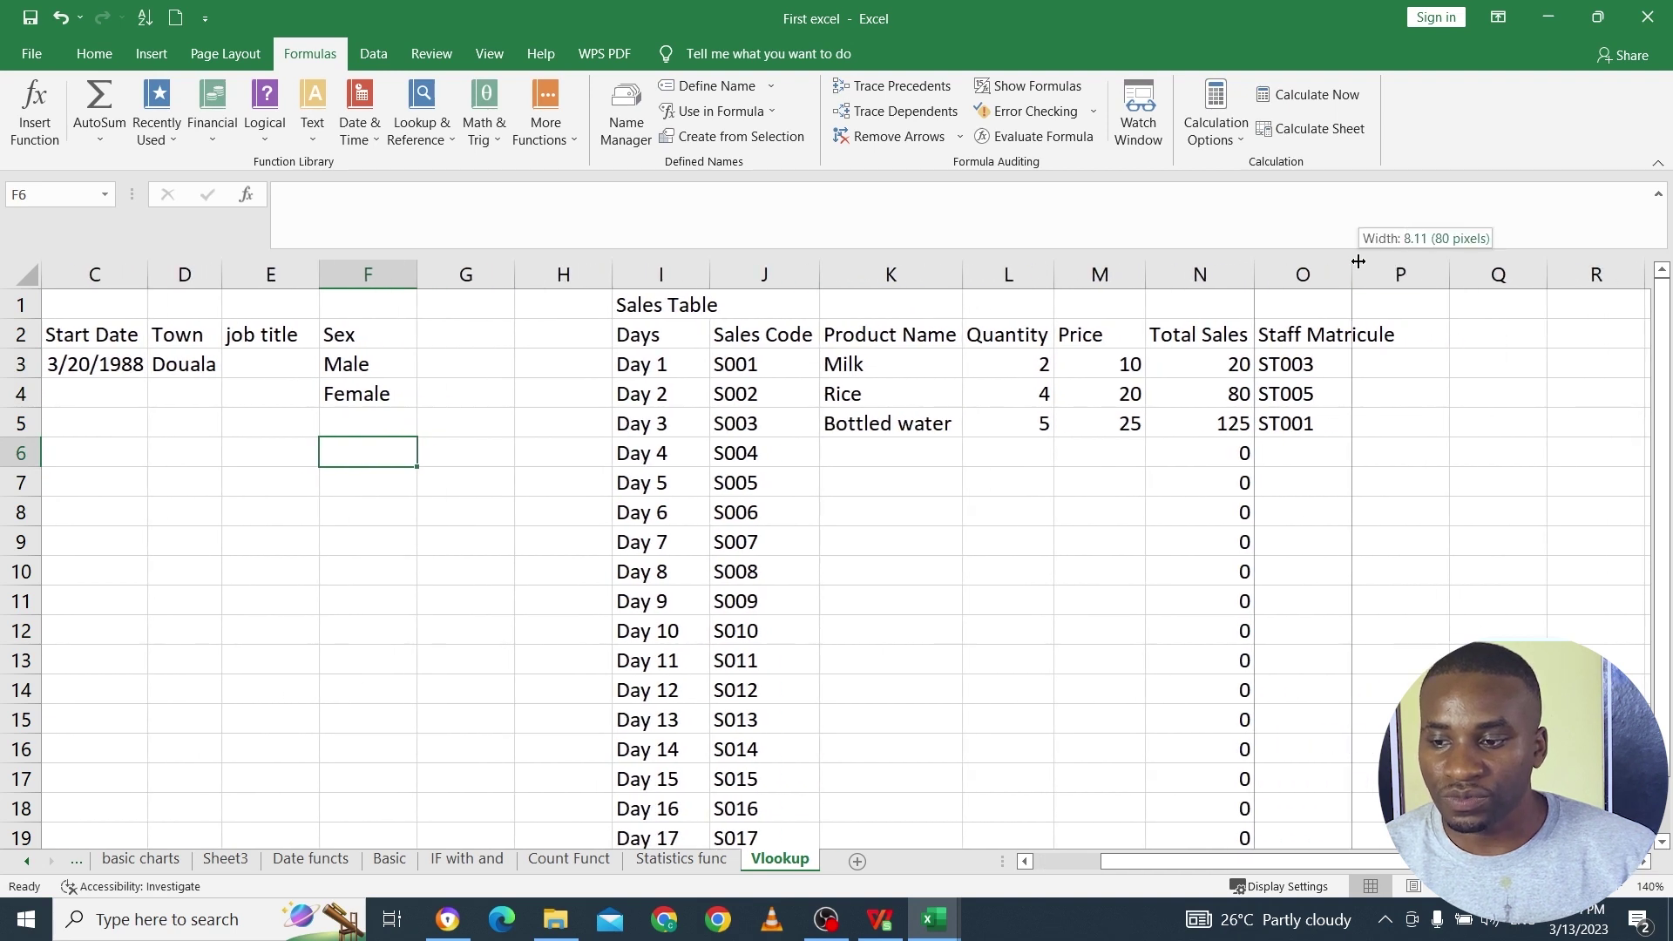
left_click(1312, 356)
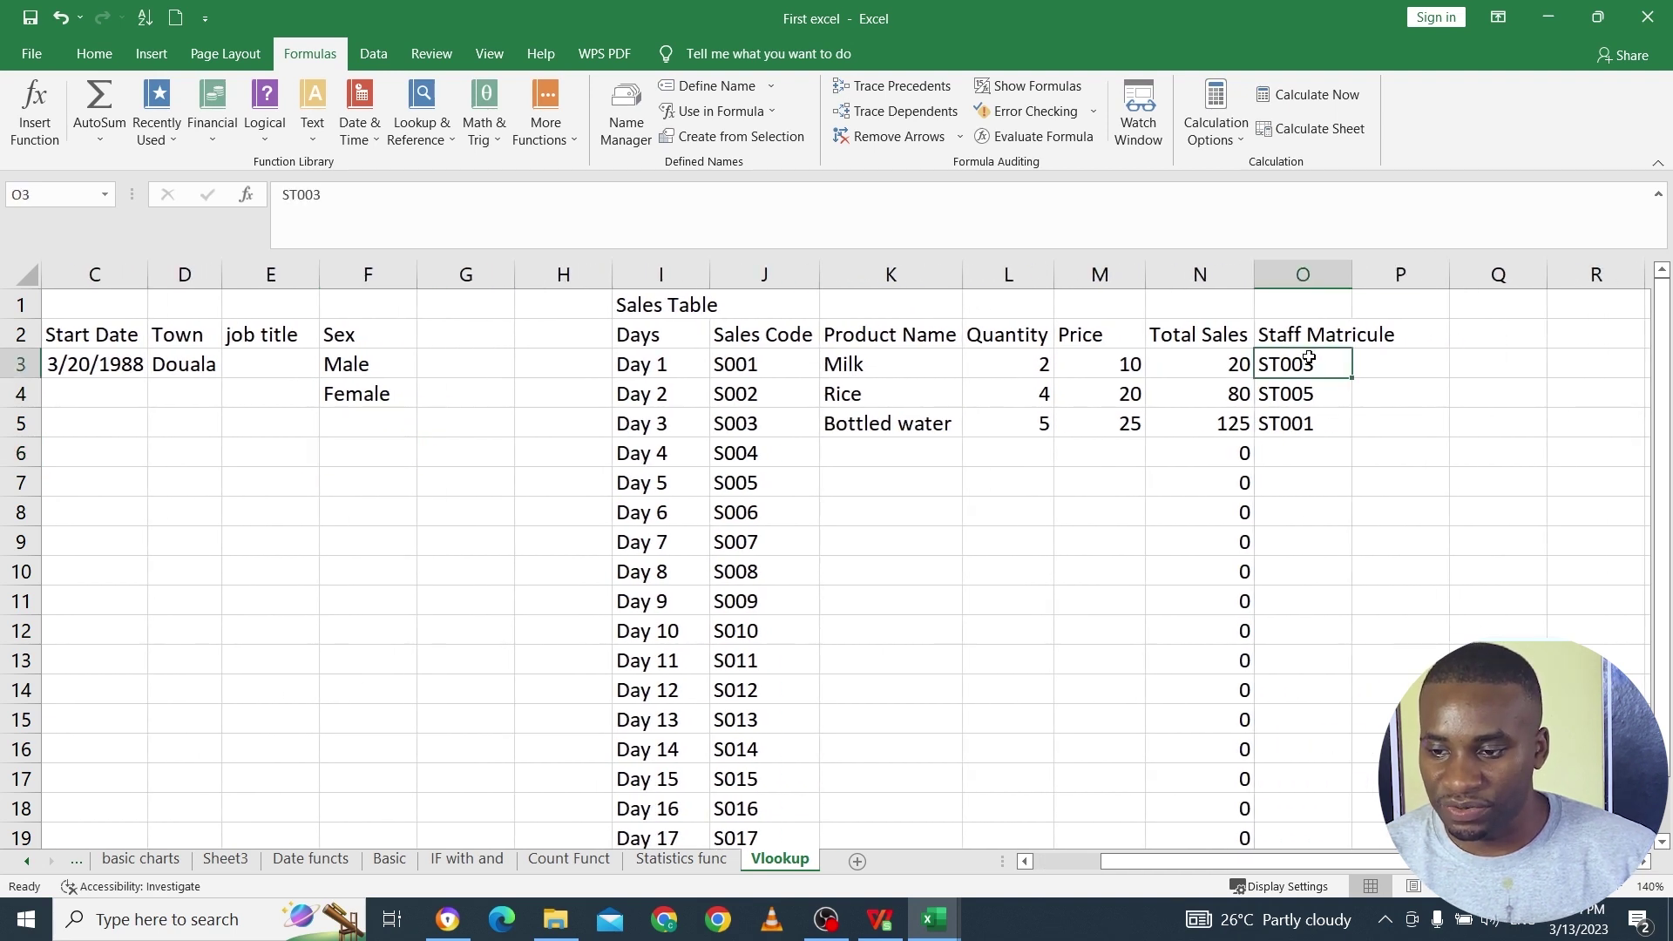
left_click_drag(1278, 861, 1185, 871)
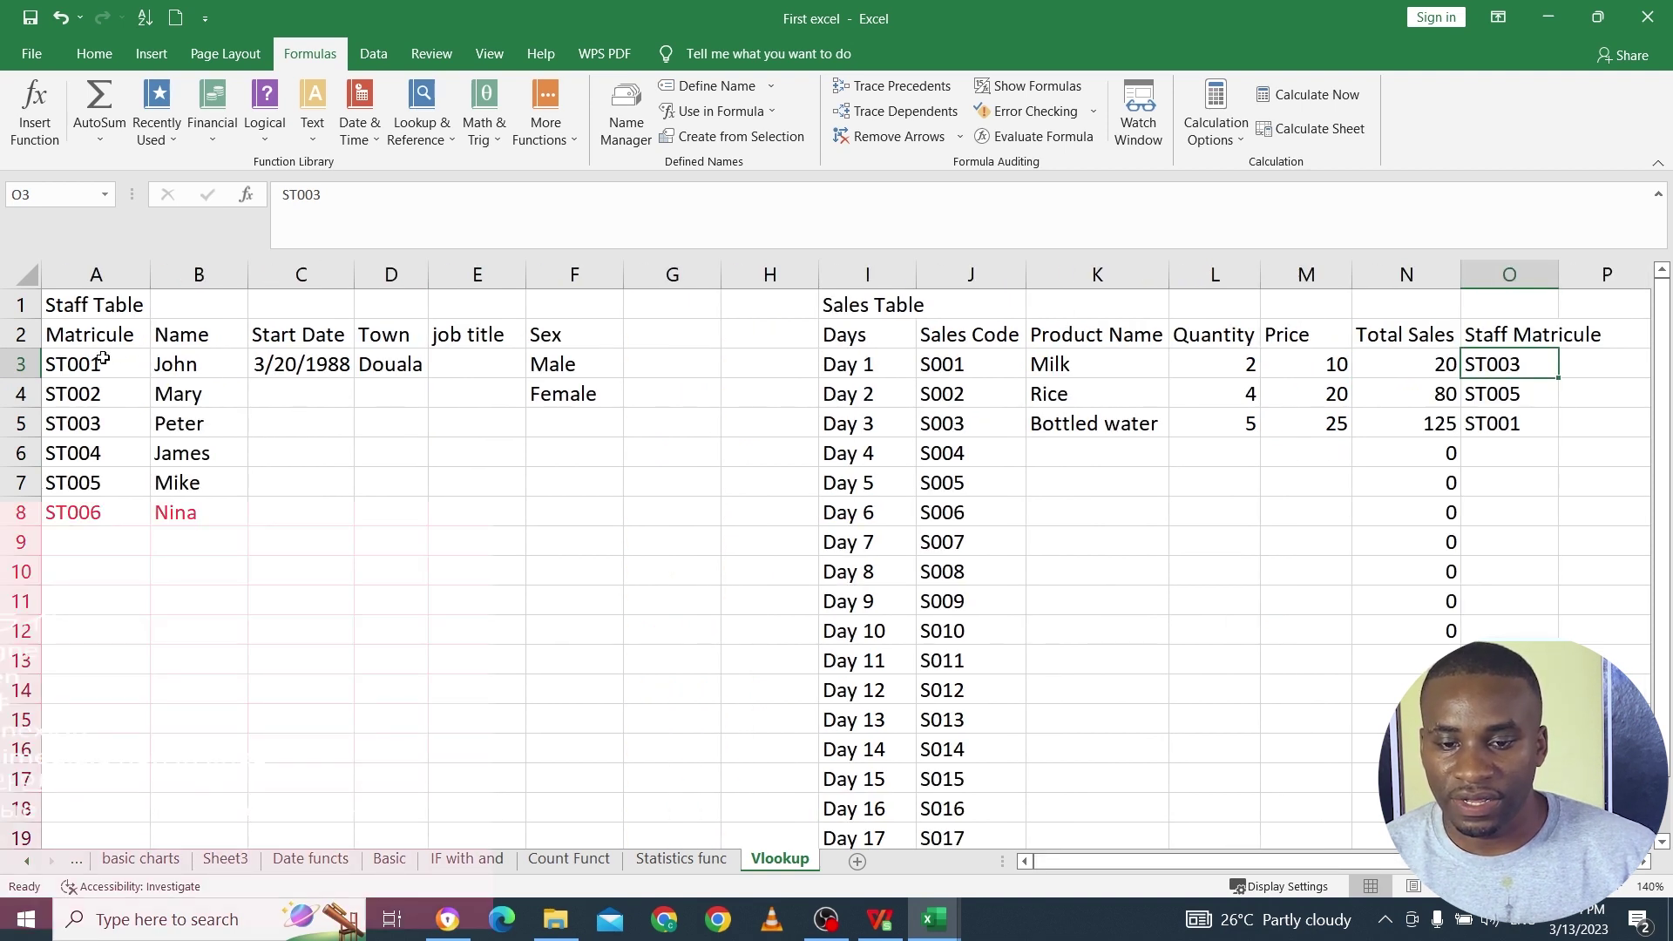
left_click(102, 423)
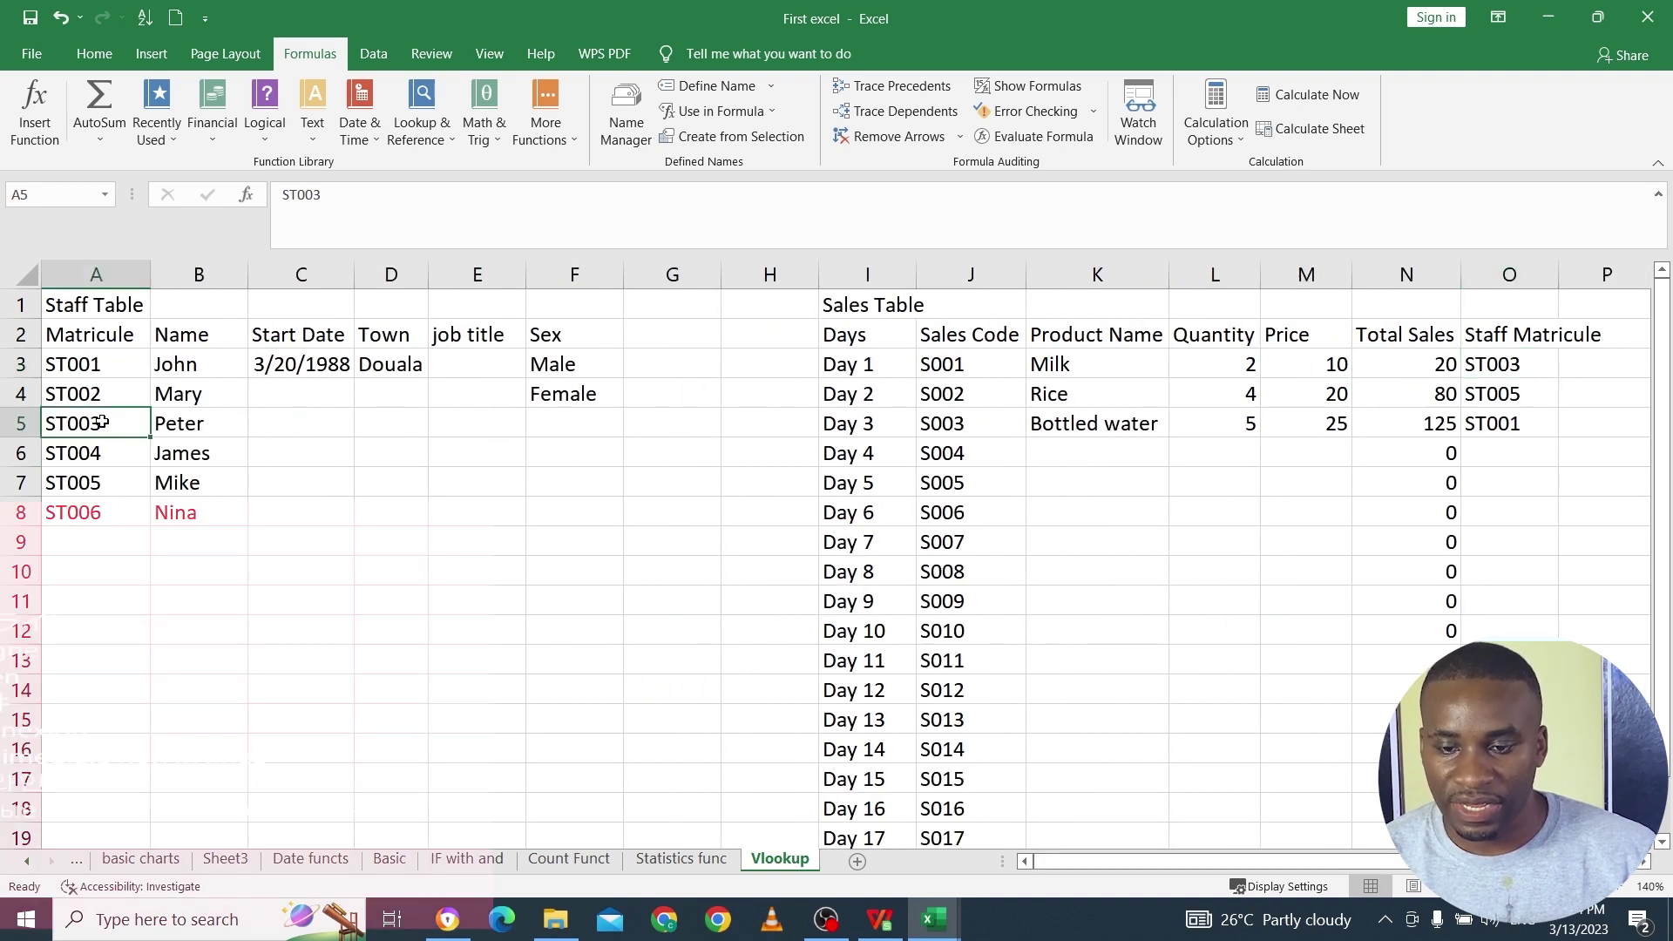
left_click(591, 427)
type("Male")
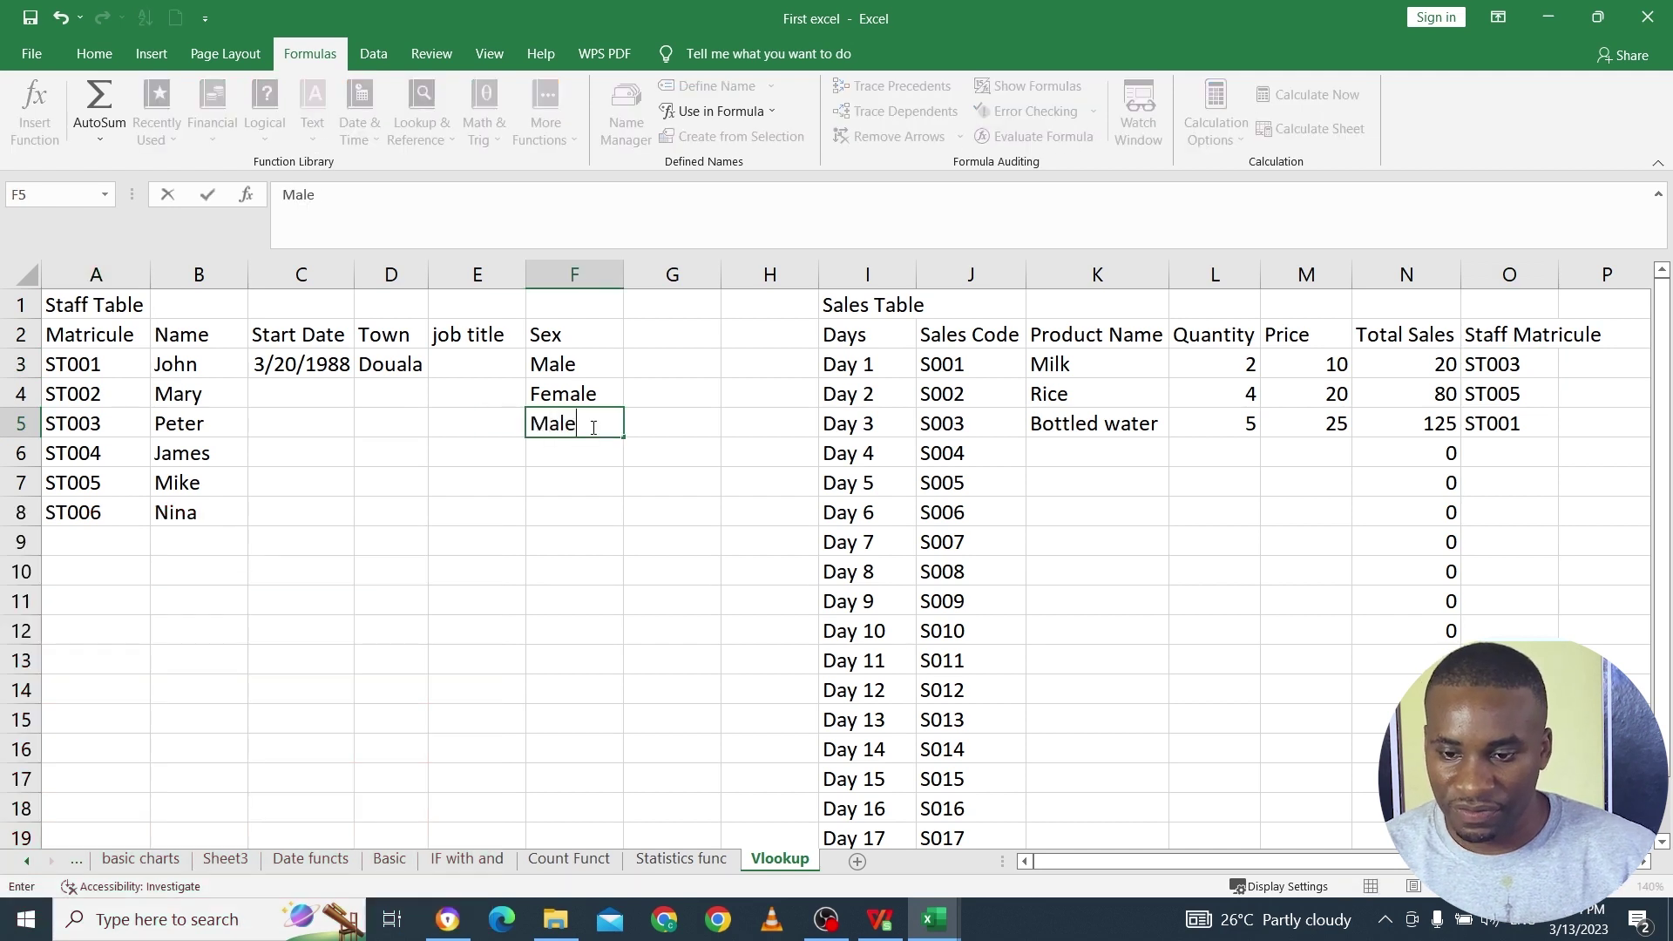
key("Return")
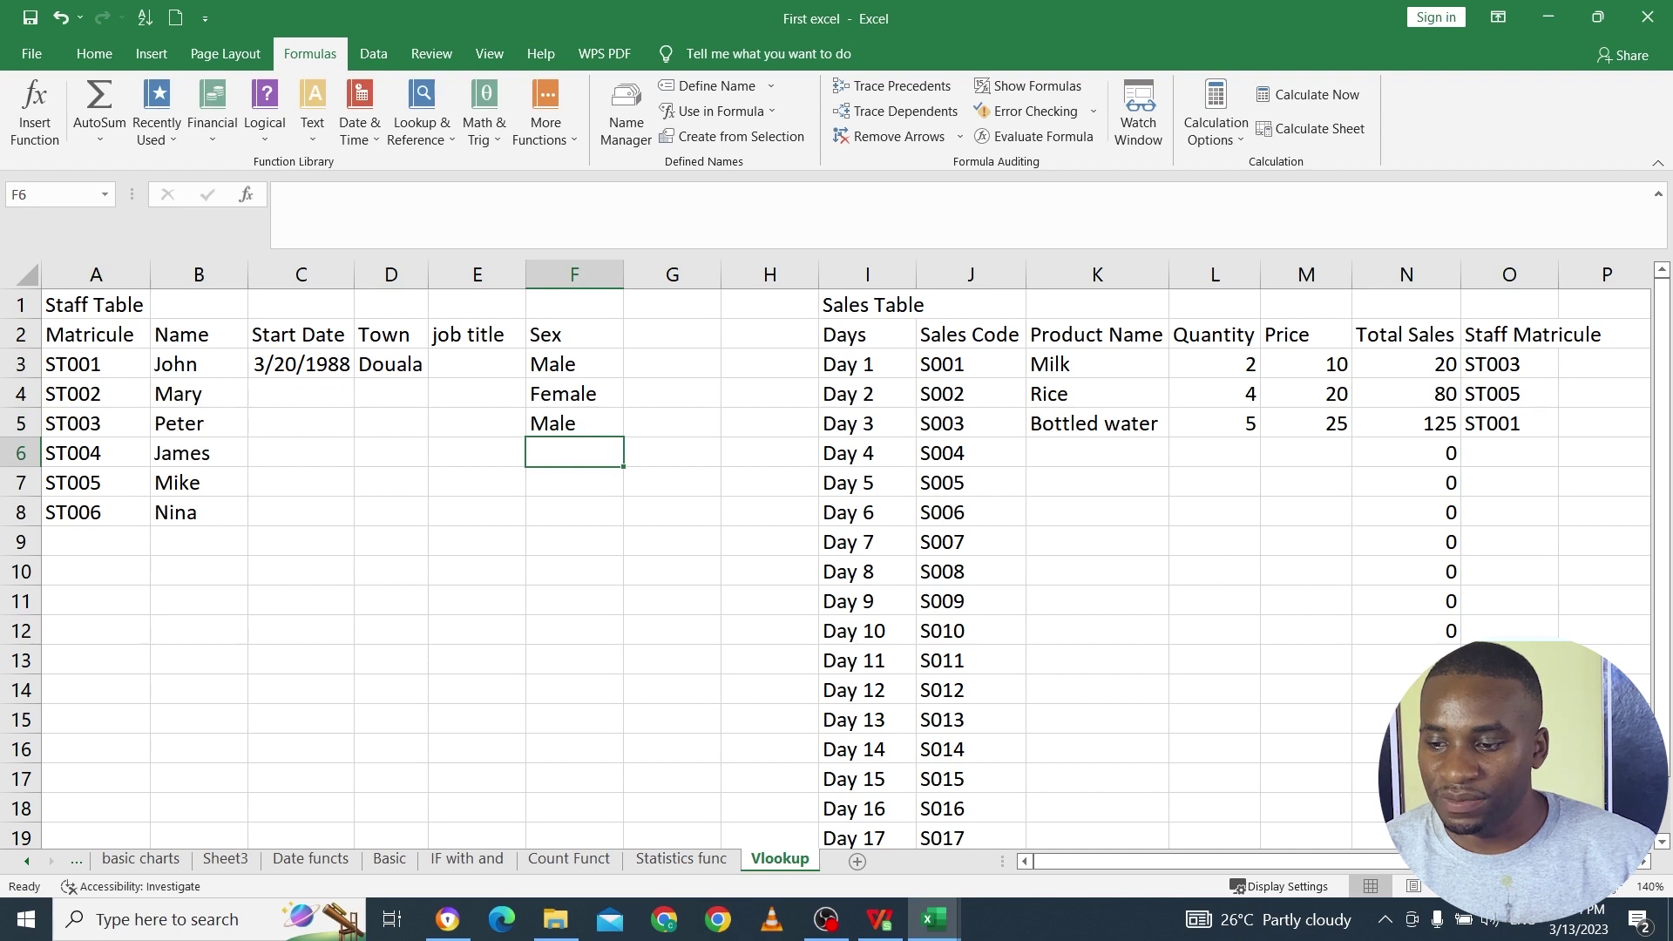
Step: Add the column header "Sex" in cell P2 of the sales table, beside Staff Matricule
left_click(1643, 862)
left_click(1643, 862)
left_click(1643, 863)
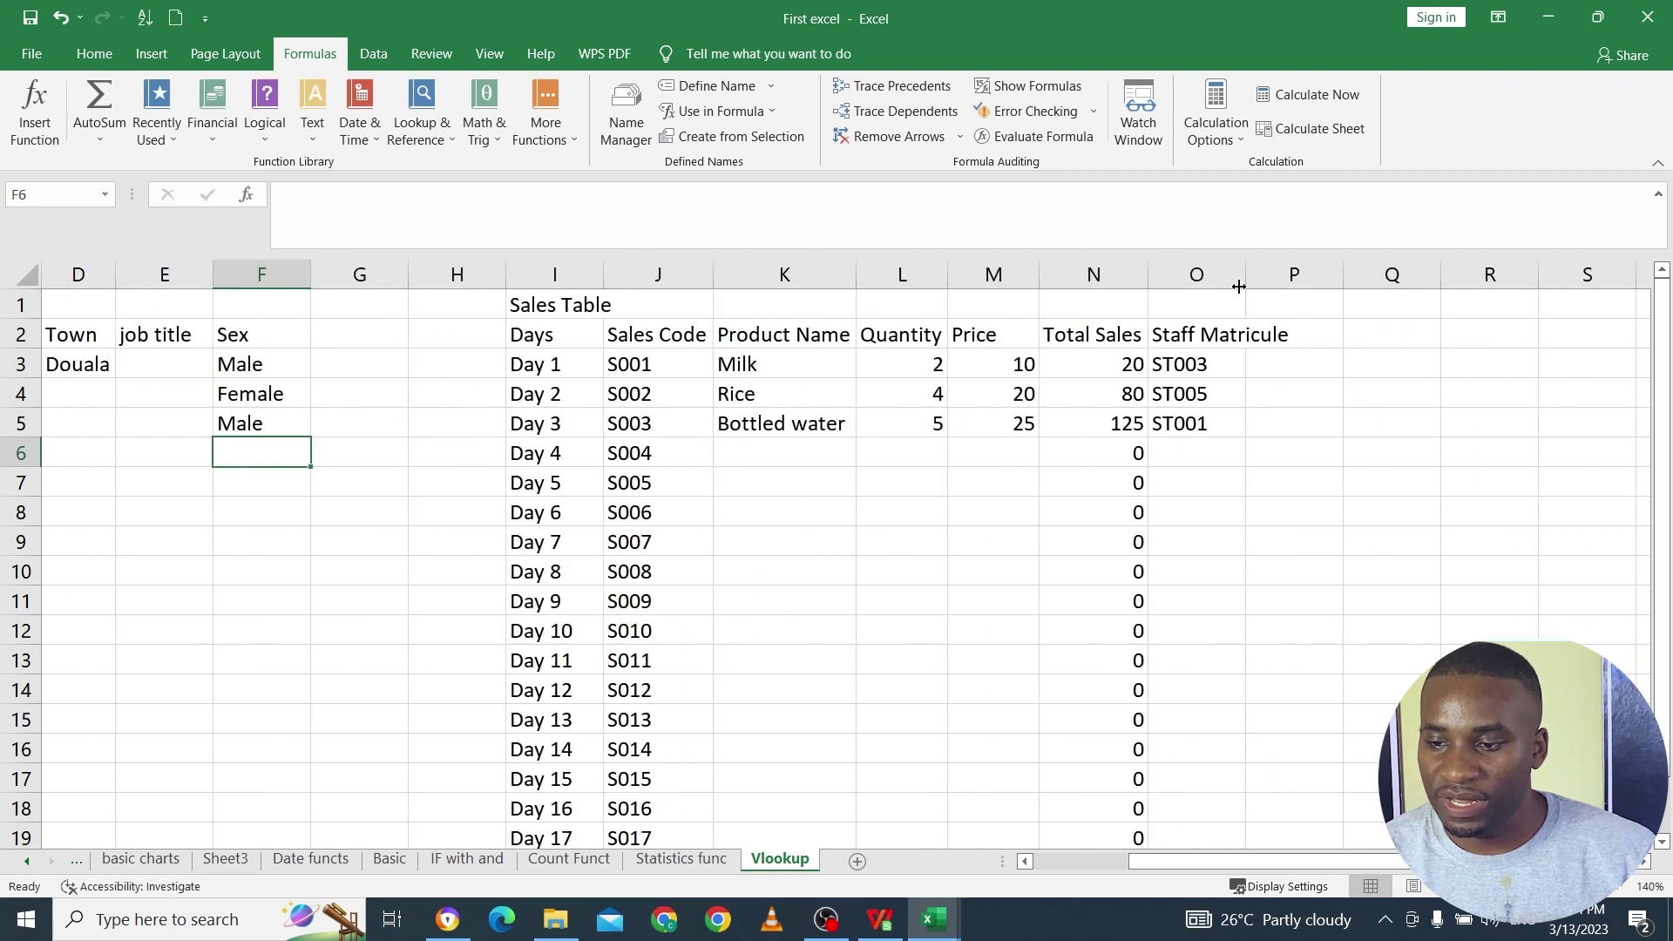
left_click(1270, 321)
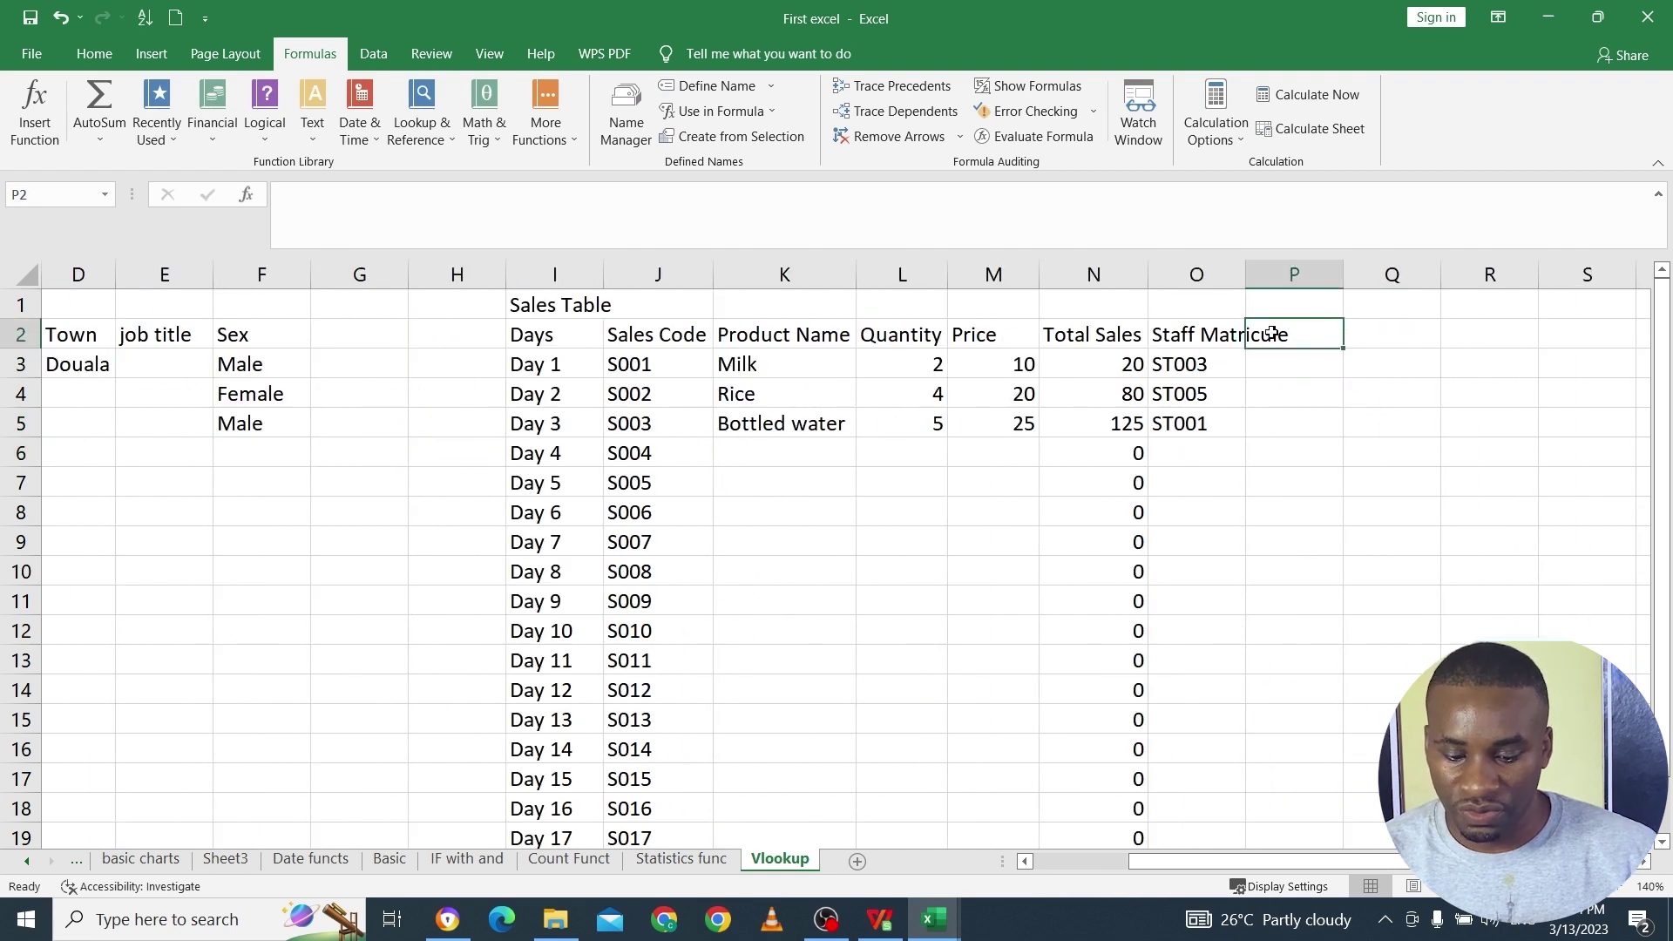
type("Sex")
key("Return")
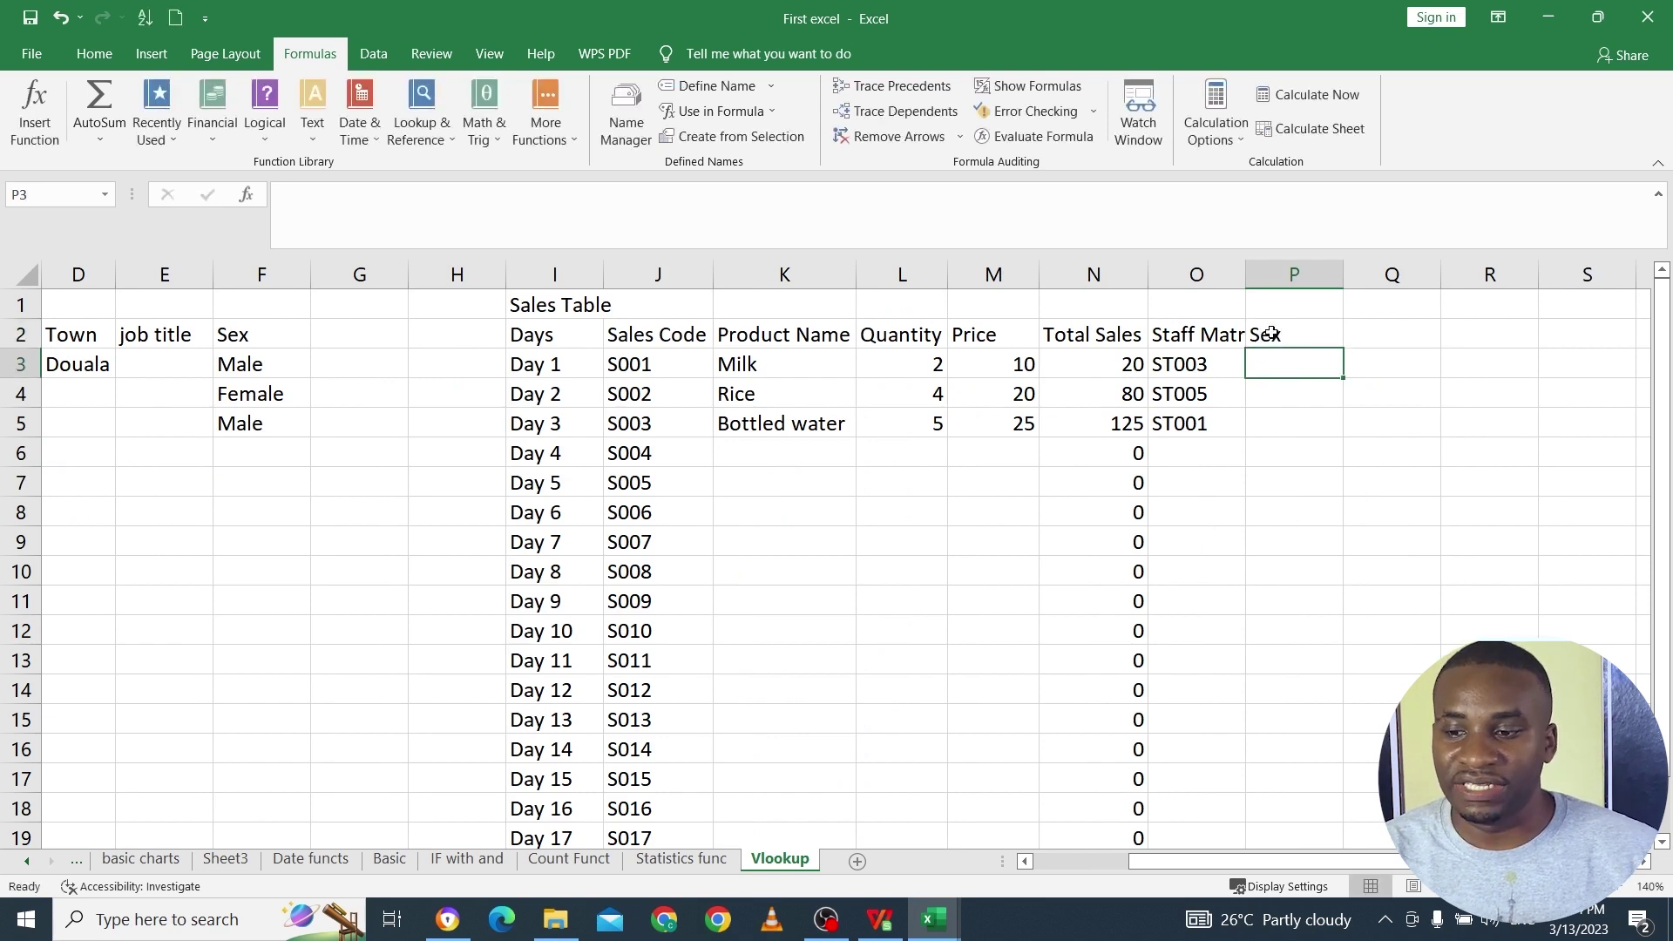
Step: Examine the Milk row's product, quantity, price and total sales against the Sex column of the sales table
left_click(749, 366)
left_click(932, 370)
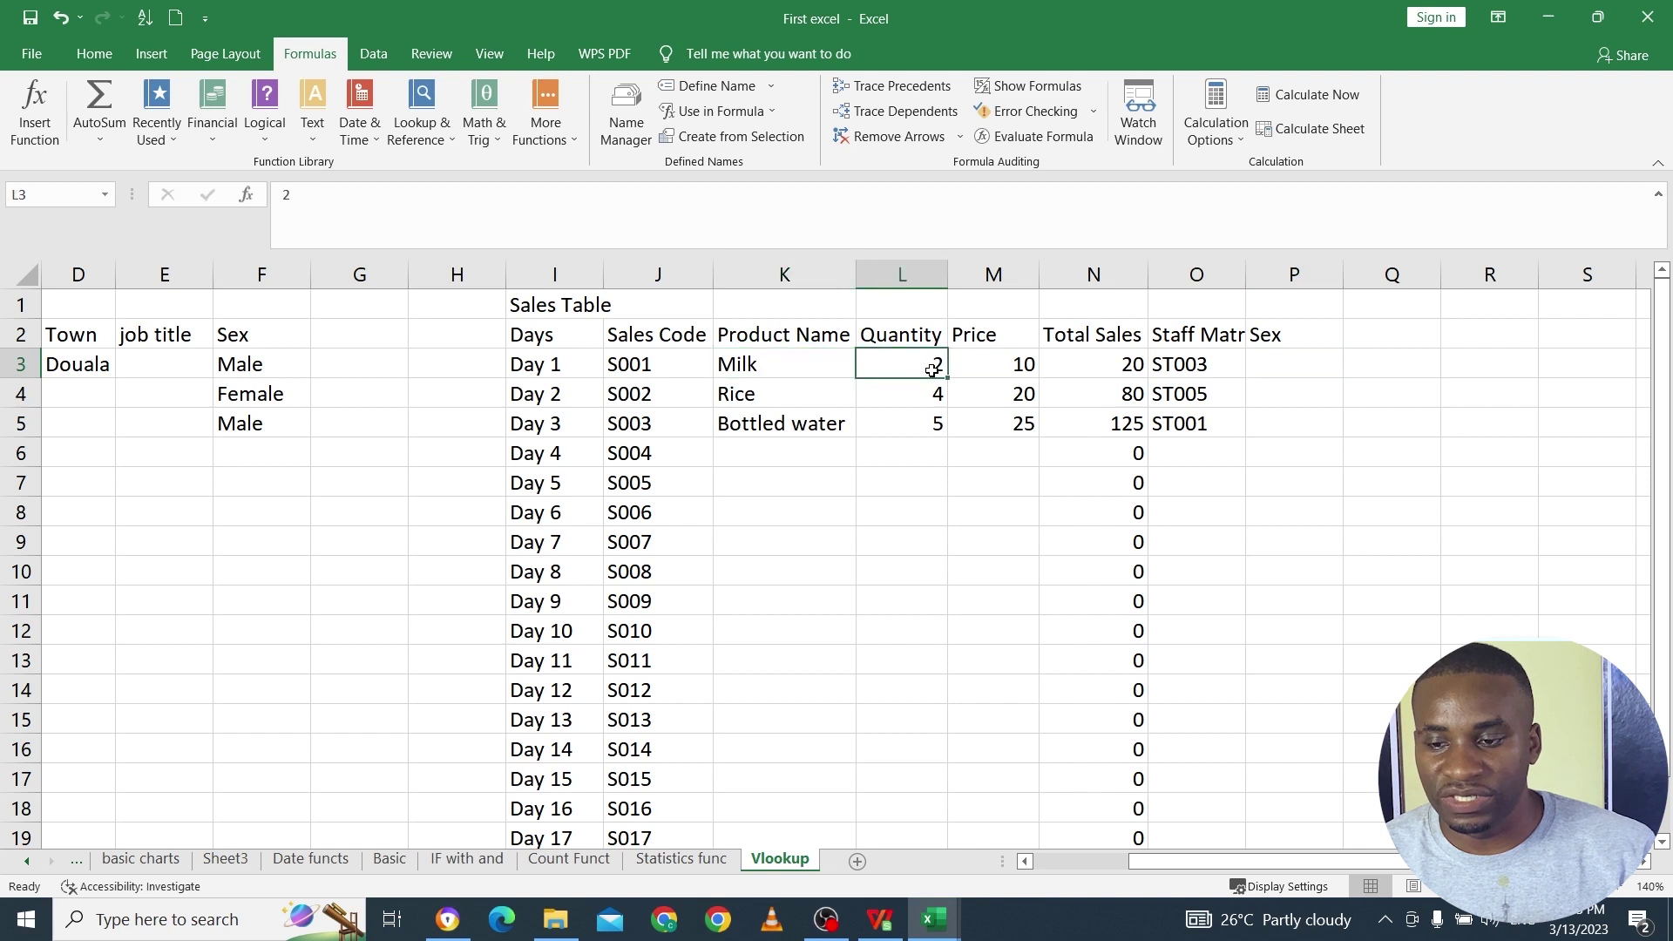
left_click(1008, 374)
left_click(1089, 371)
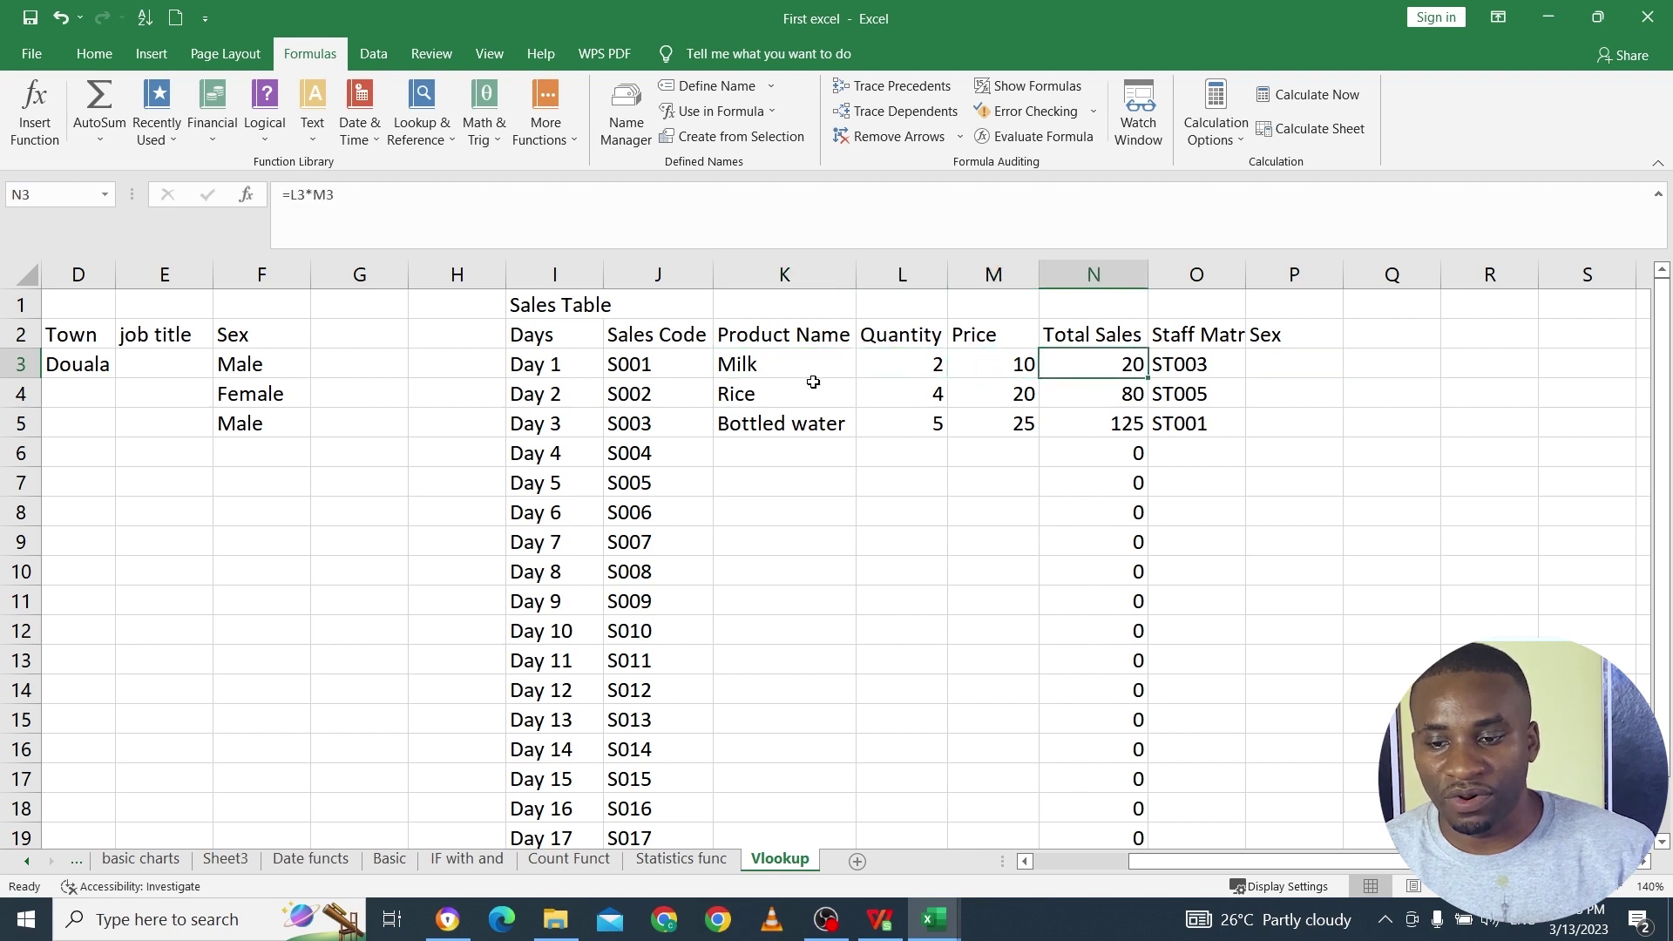
left_click(754, 375)
left_click(1096, 375)
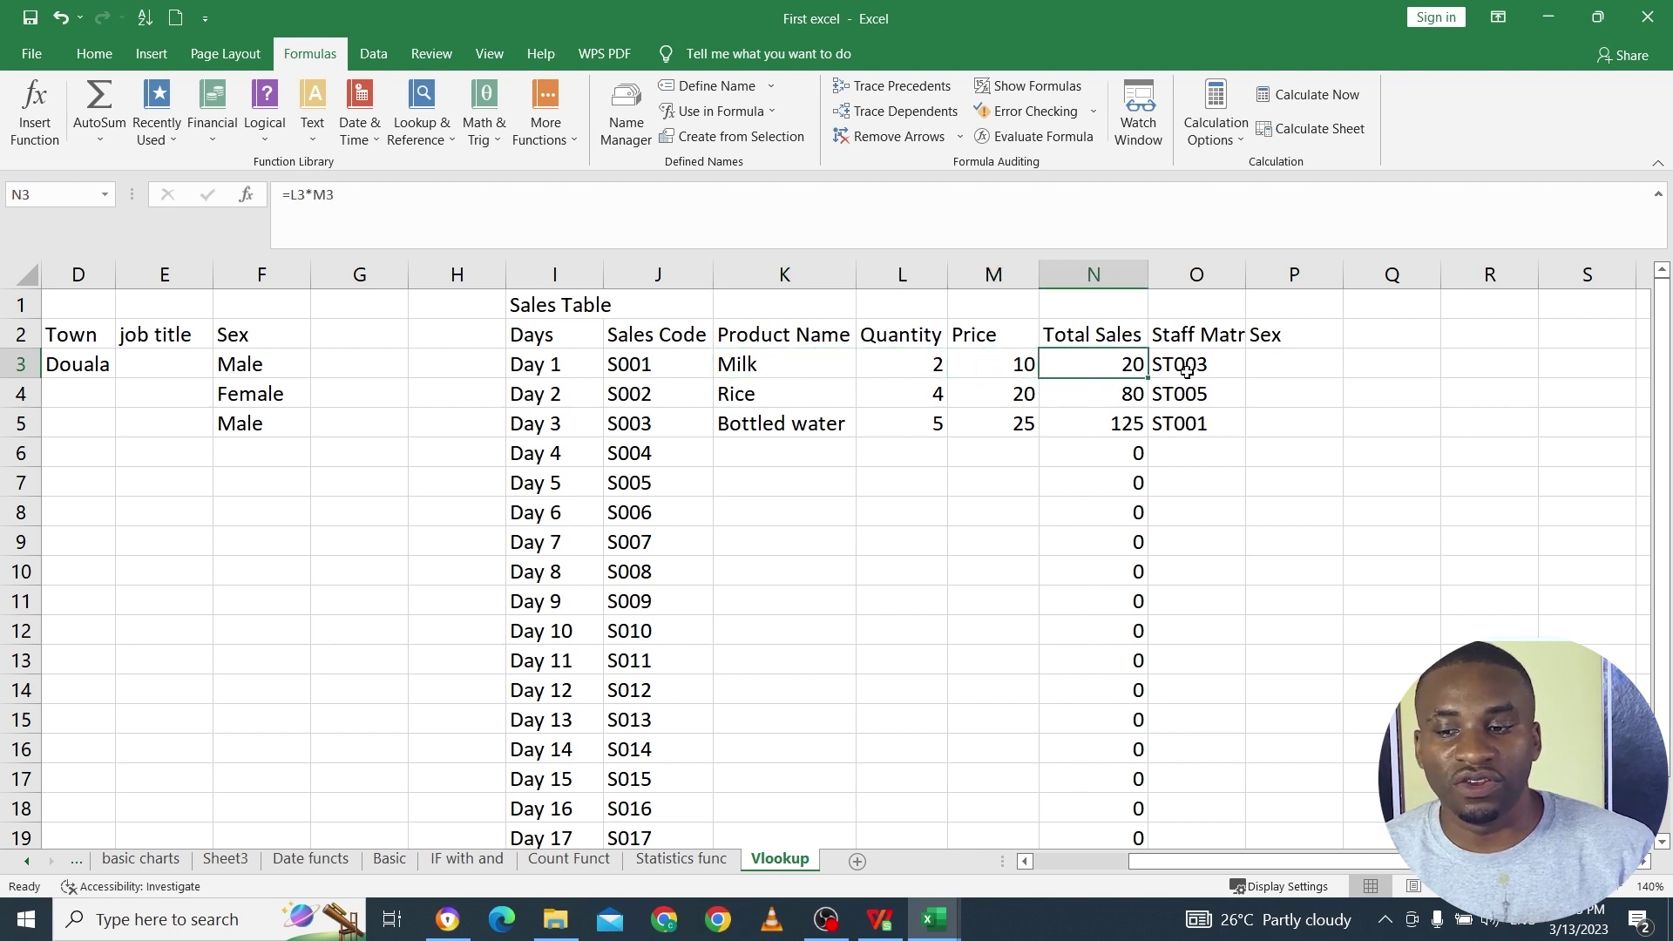
left_click(1291, 365)
left_click_drag(1250, 279, 1253, 279)
left_click(100, 339)
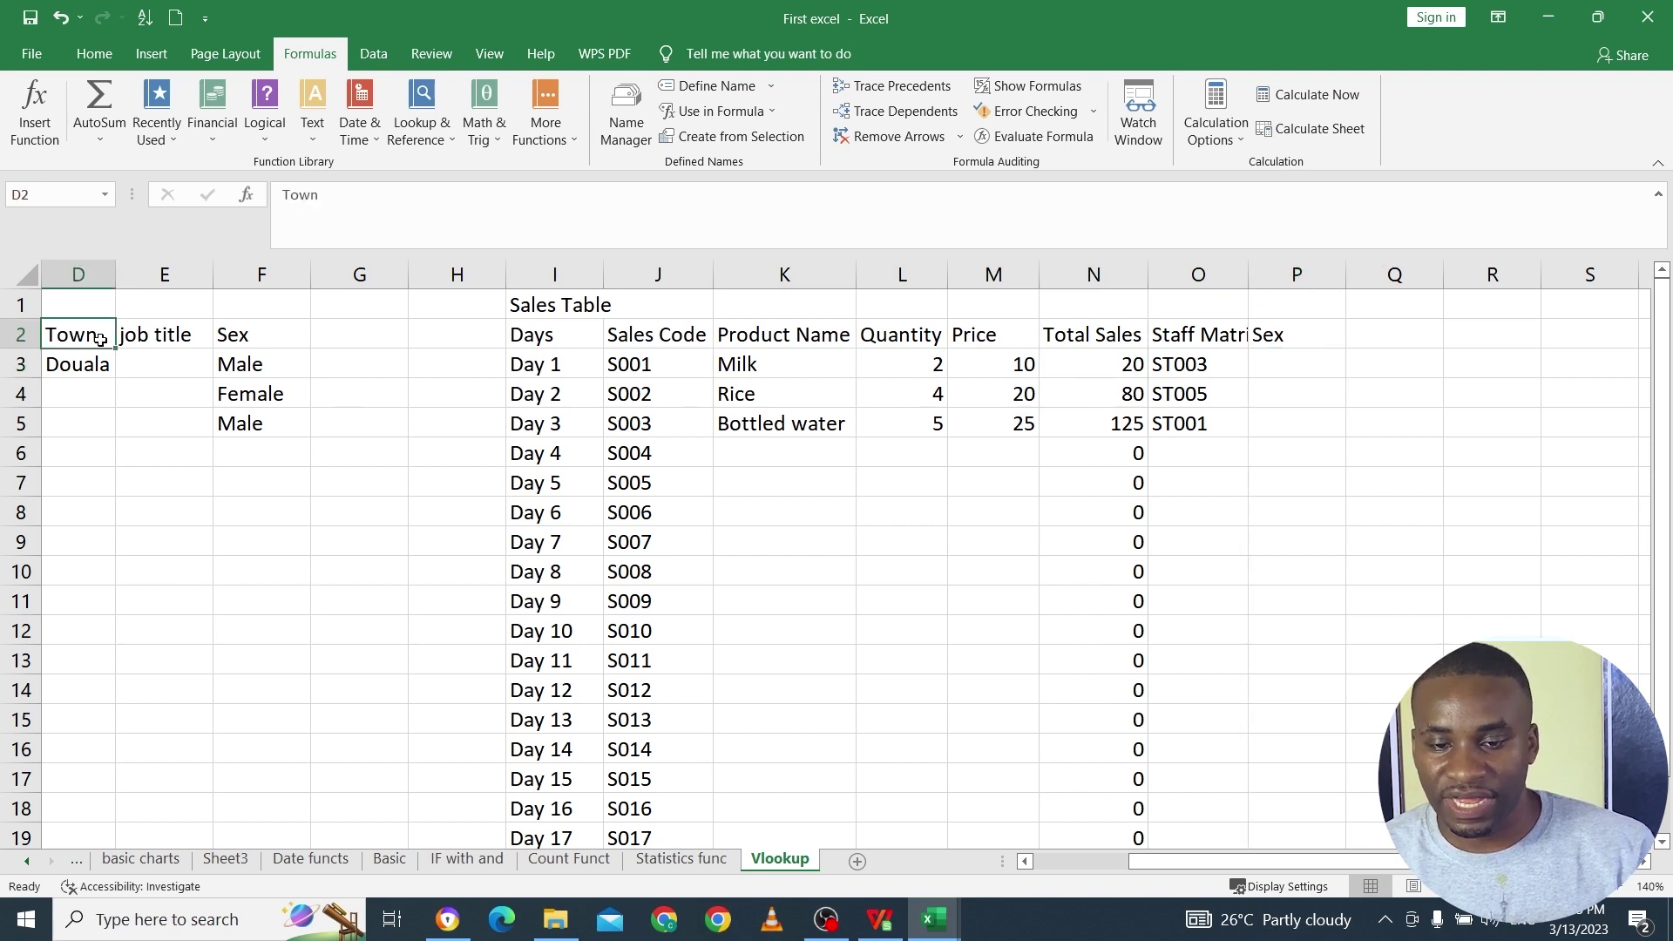
left_click_drag(1172, 861, 1068, 862)
left_click(464, 357)
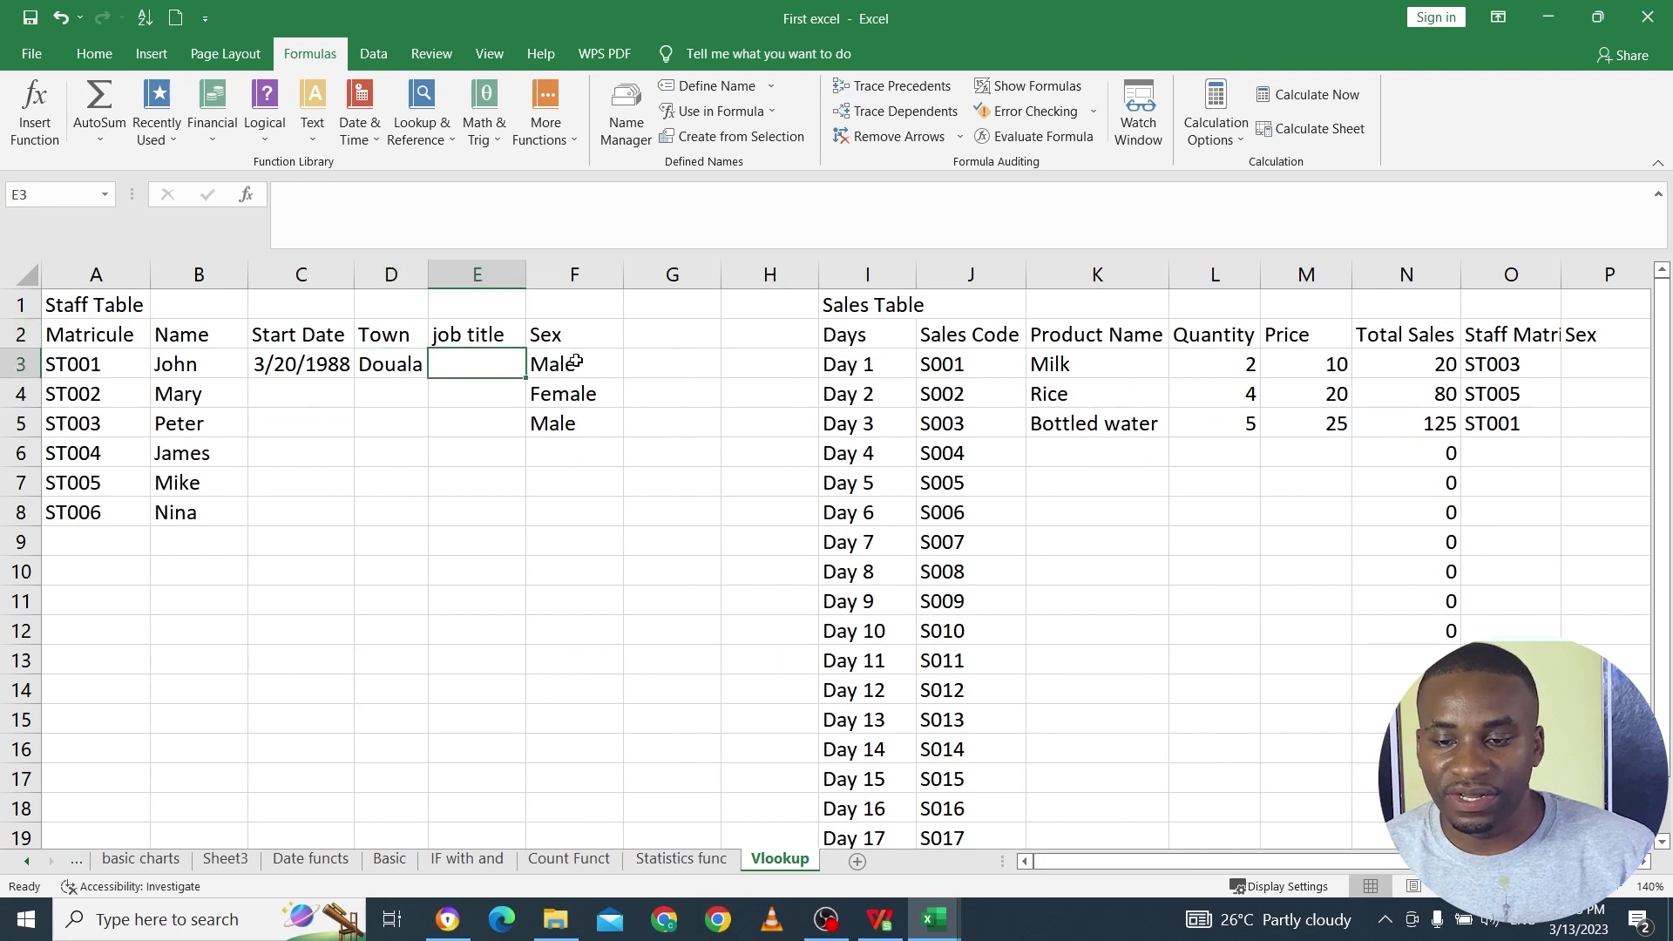
left_click(338, 364)
left_click(339, 396)
left_click(393, 413)
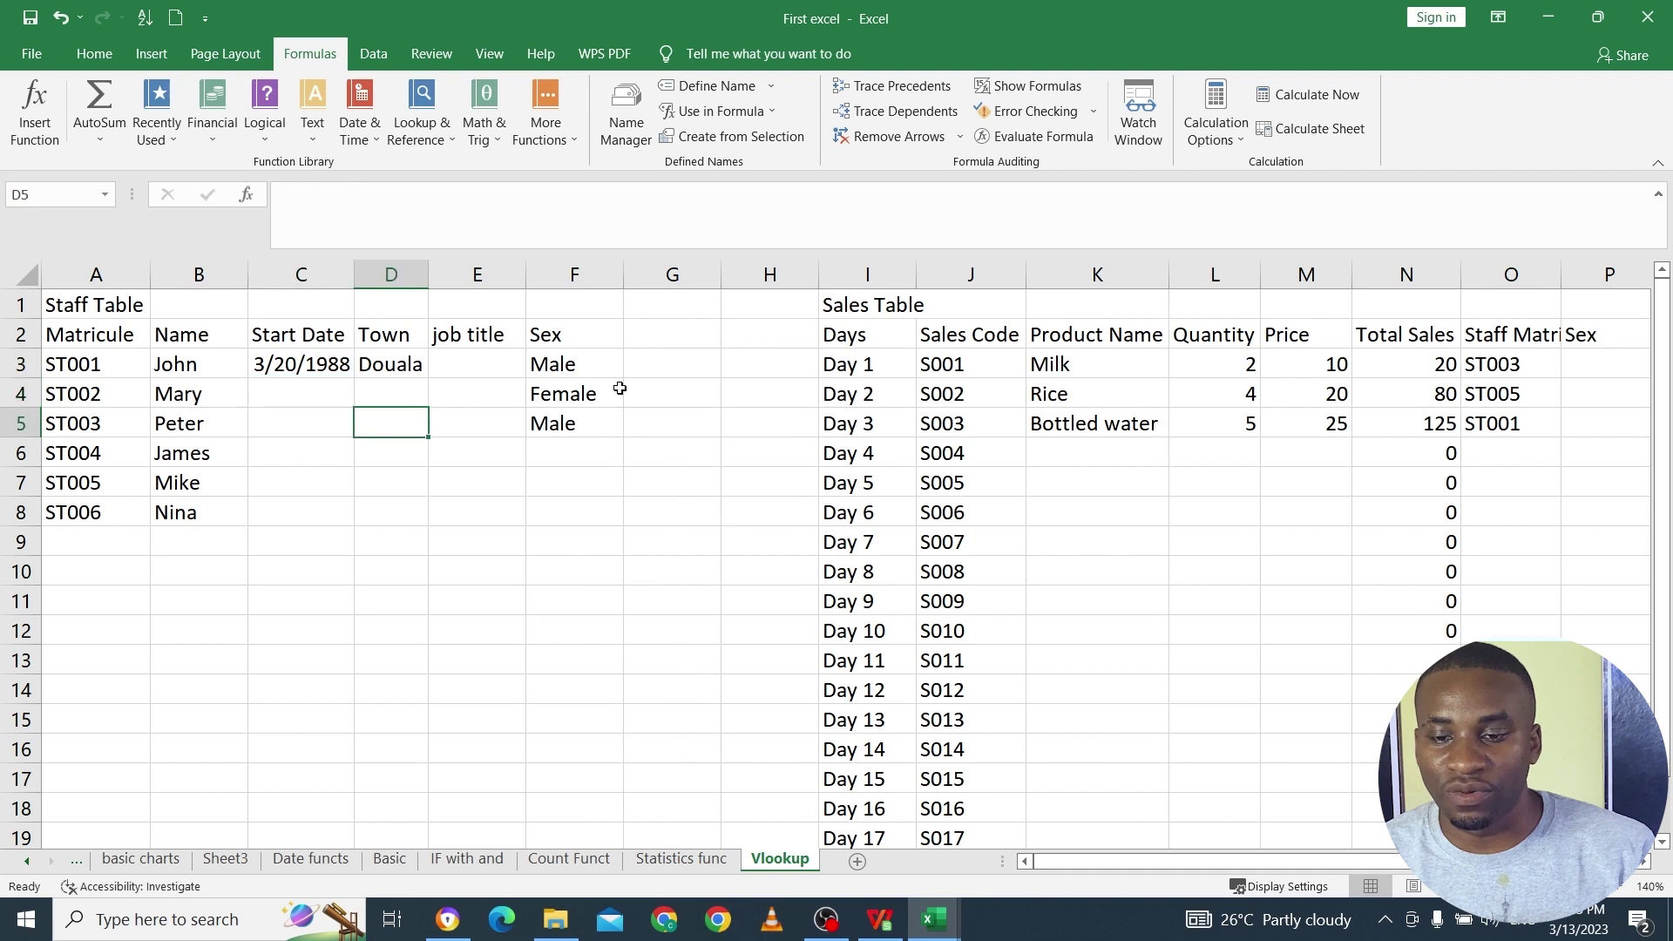
Step: Fit the Staff Matricule column's width to its header text and make the sales table headers I2:P2 bold
left_click_drag(1103, 862, 1137, 862)
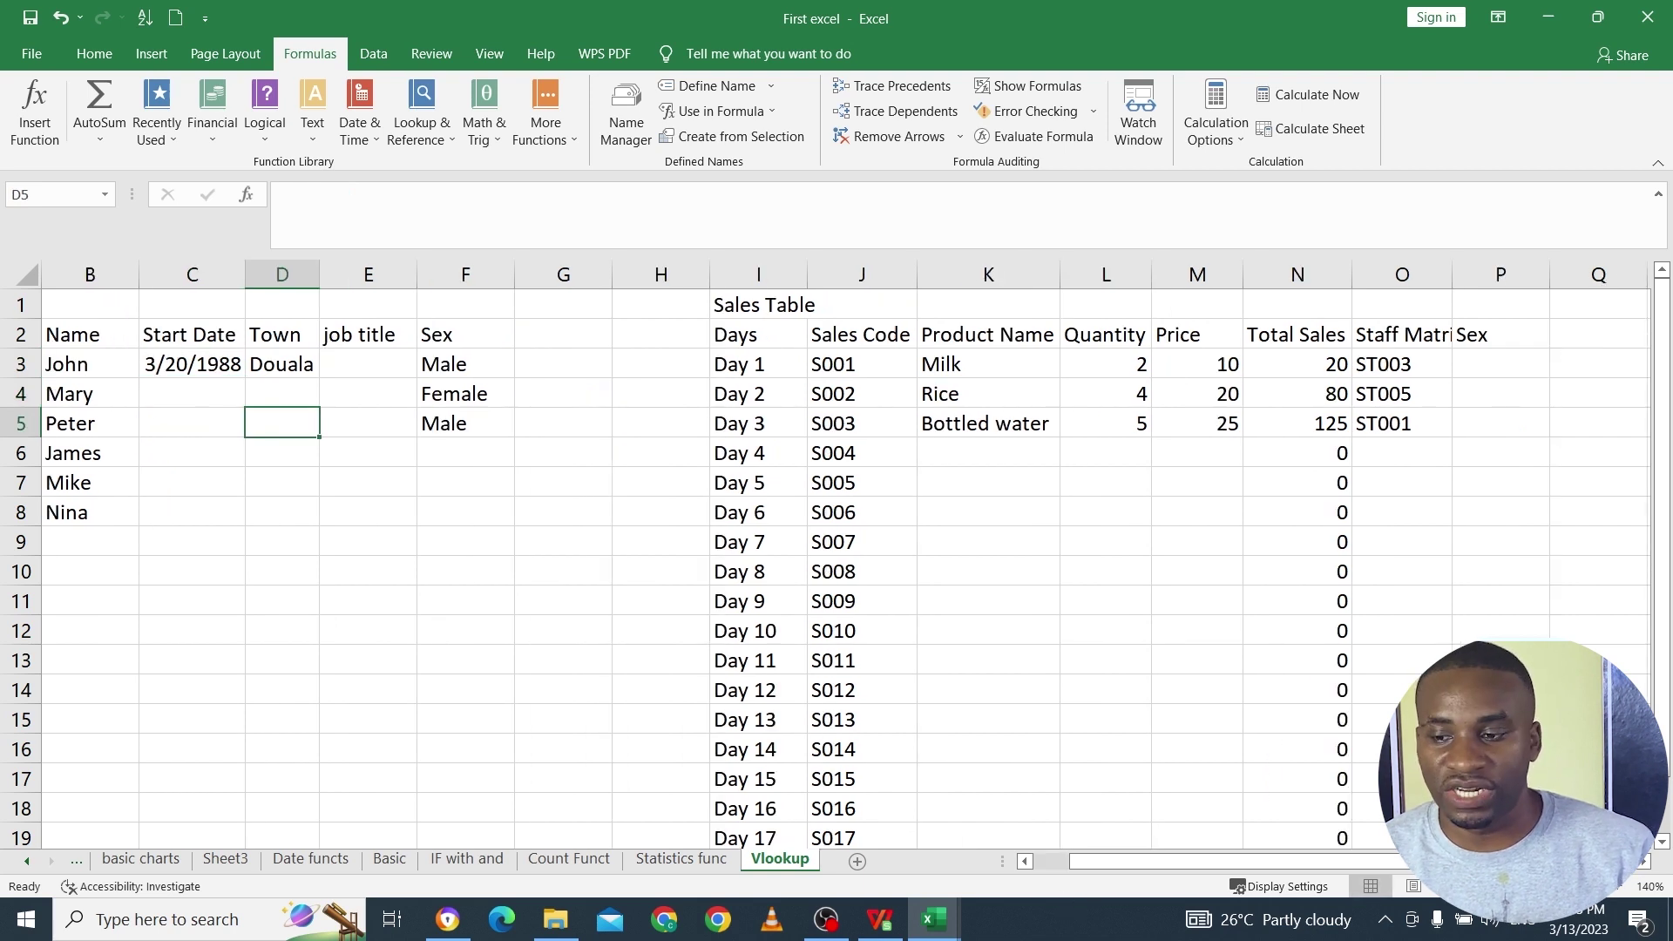
double_click(1453, 275)
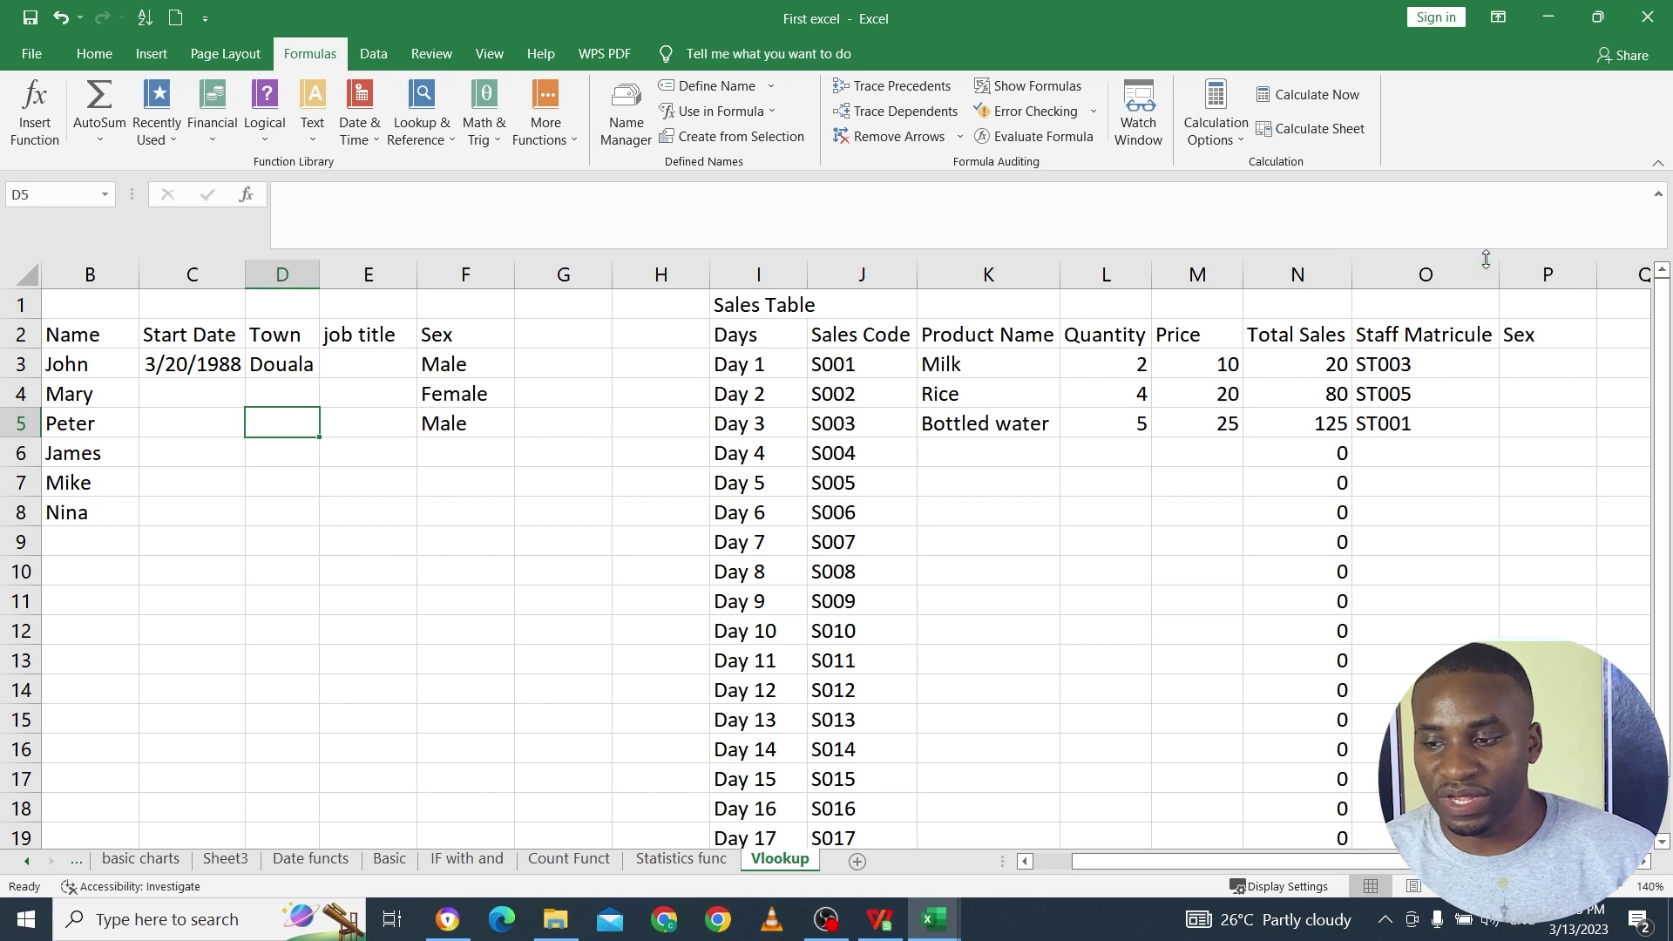
left_click_drag(1521, 335, 771, 333)
left_click(98, 57)
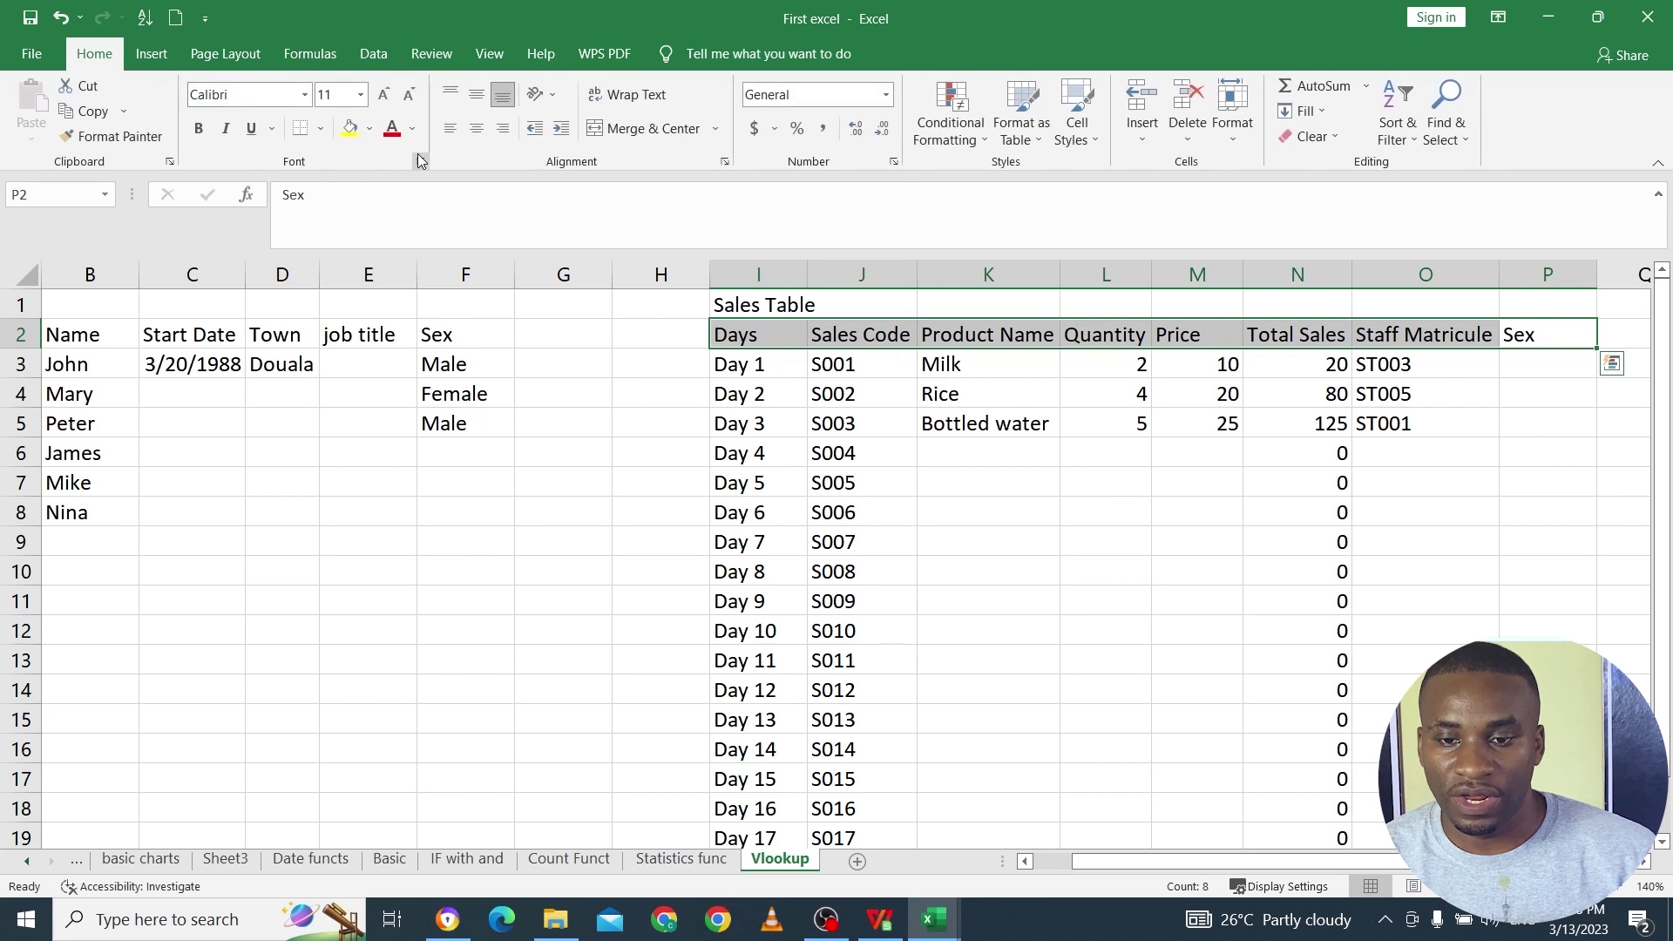
left_click(199, 131)
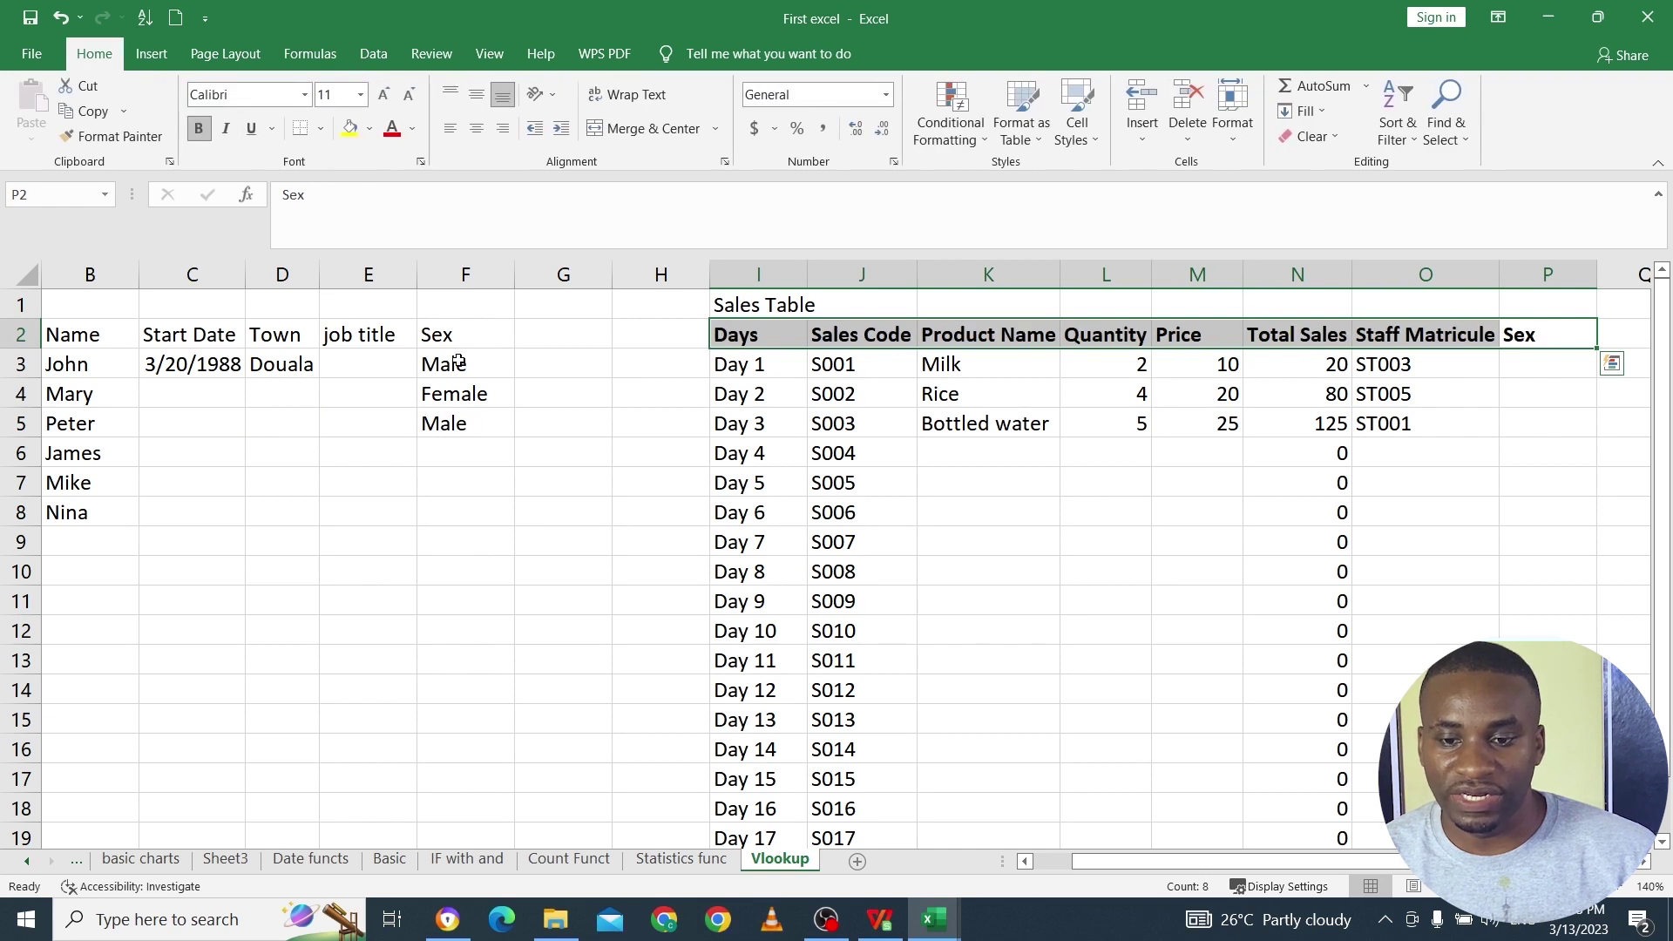
Step: Make the staff table's header row, A2:F2, bold
left_click_drag(474, 337, 34, 338)
left_click(200, 133)
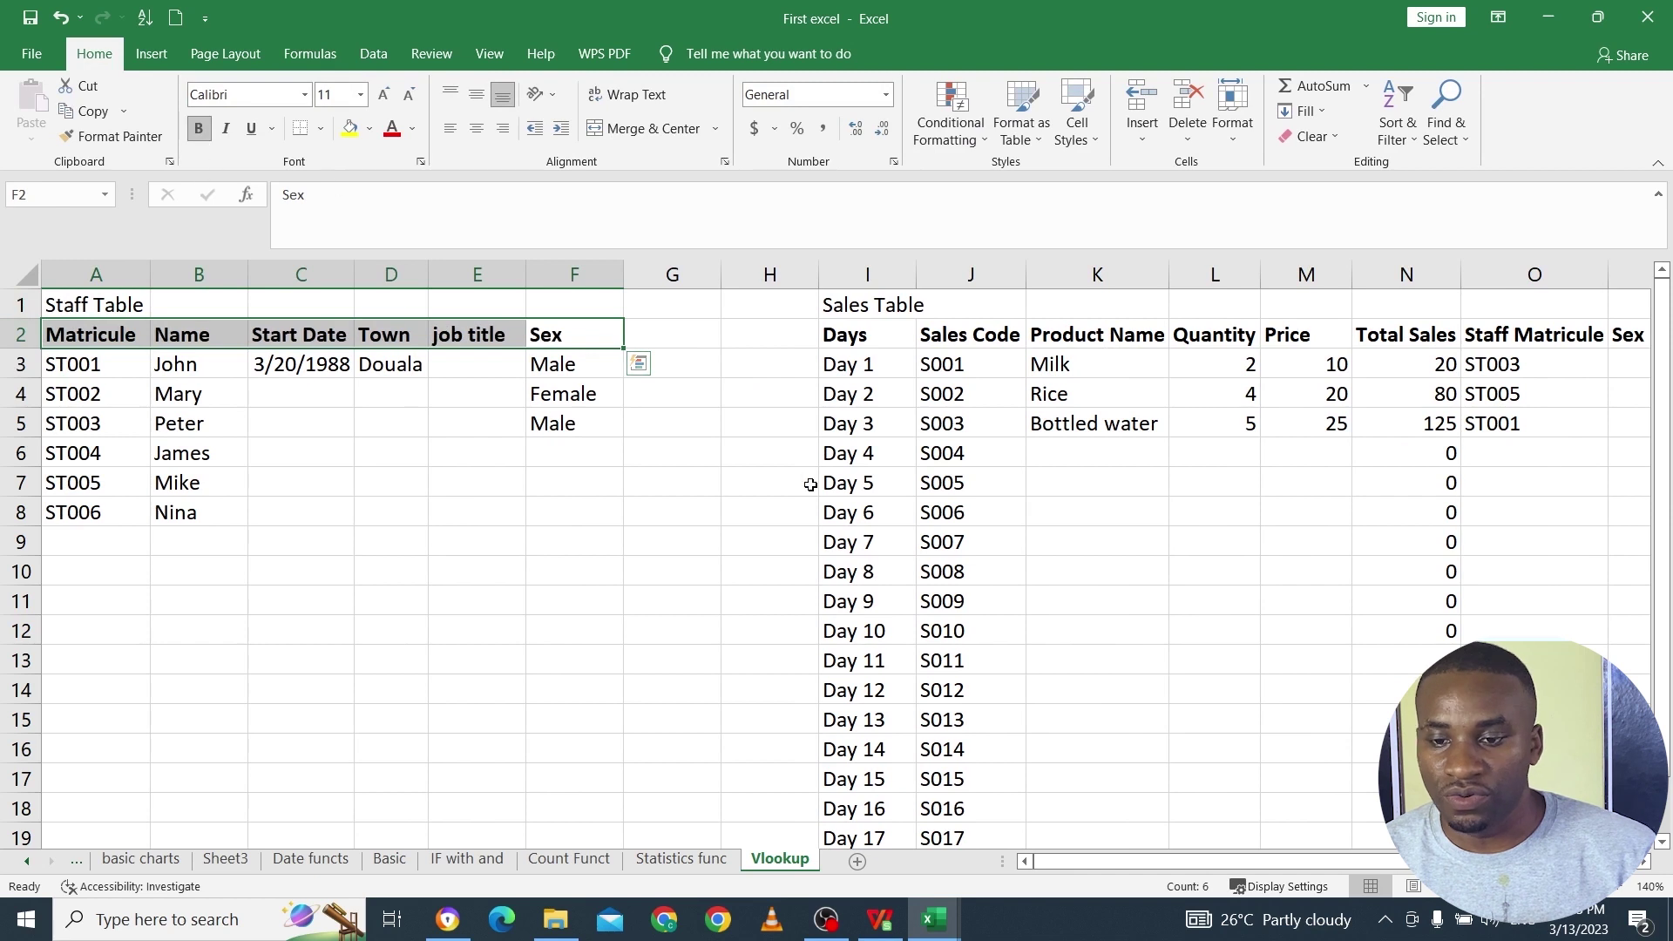
left_click(1280, 593)
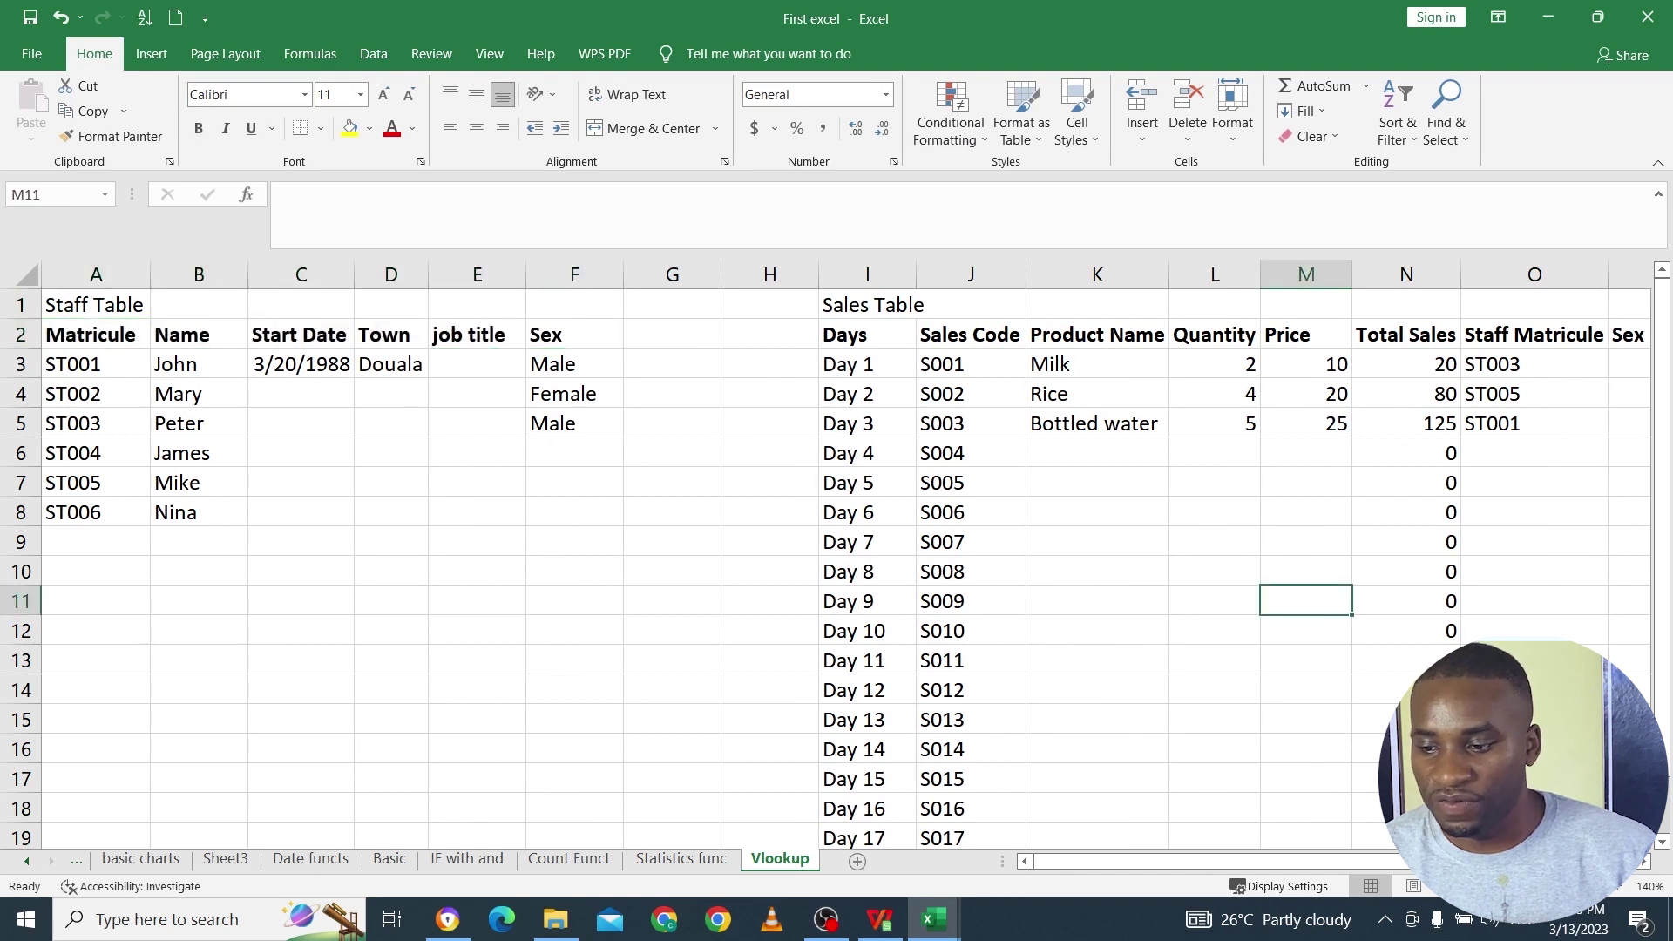
Step: Apply All Borders to the sales table range I2:P18
left_click(1646, 863)
left_click(1646, 863)
left_click(1646, 862)
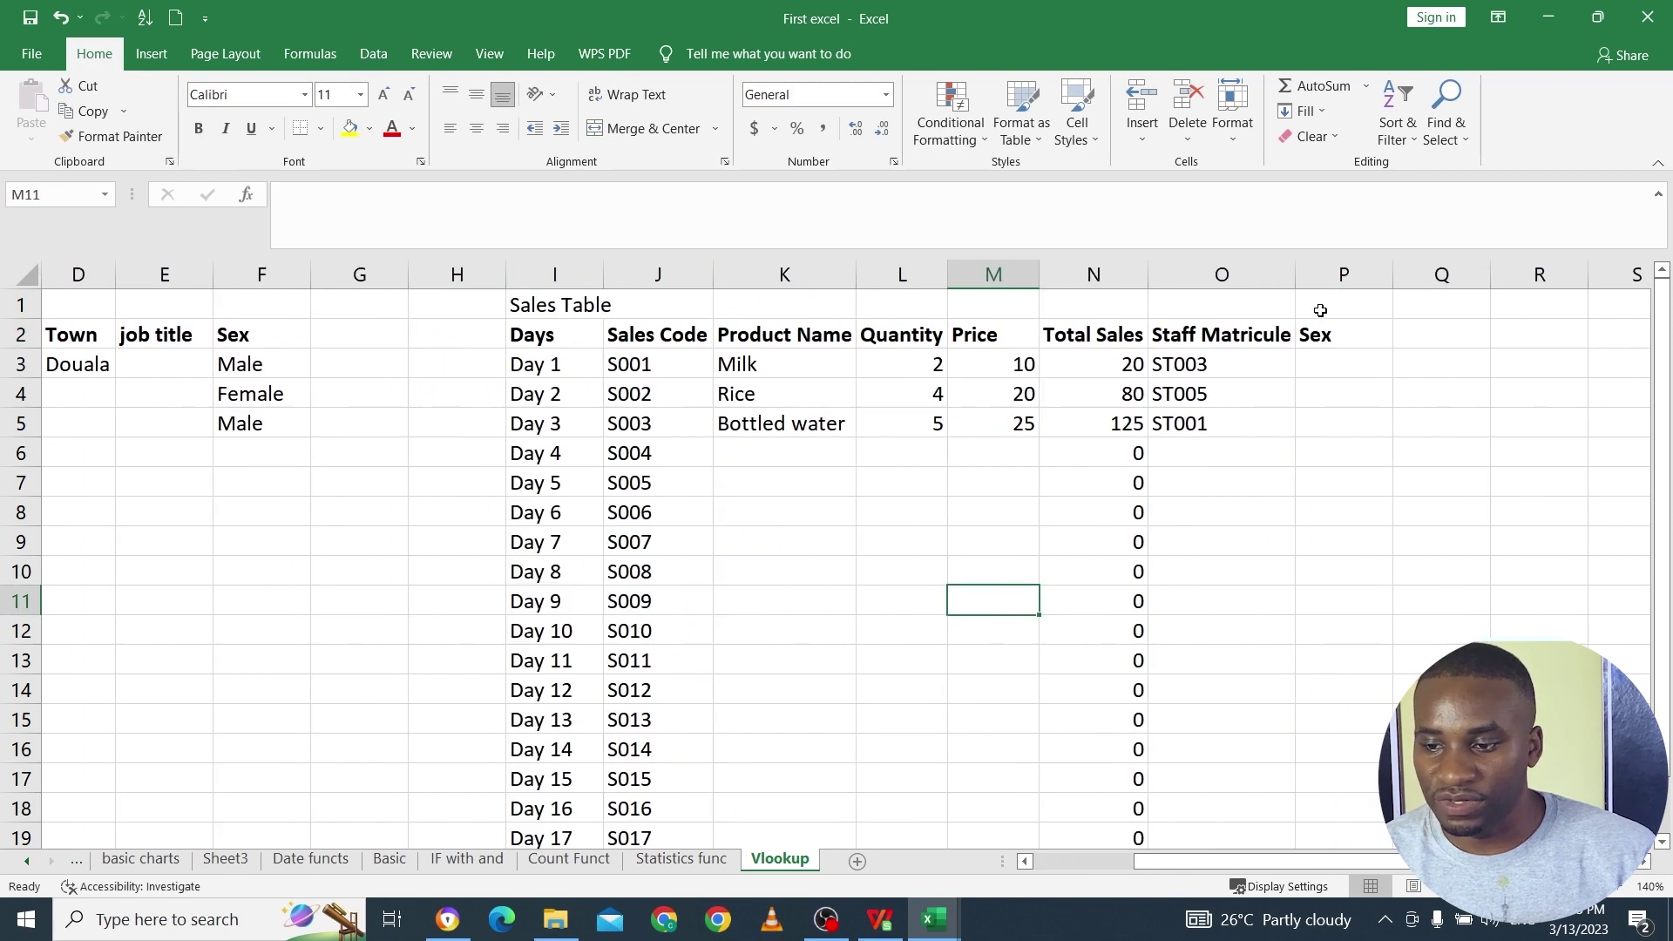
left_click_drag(1320, 339, 577, 804)
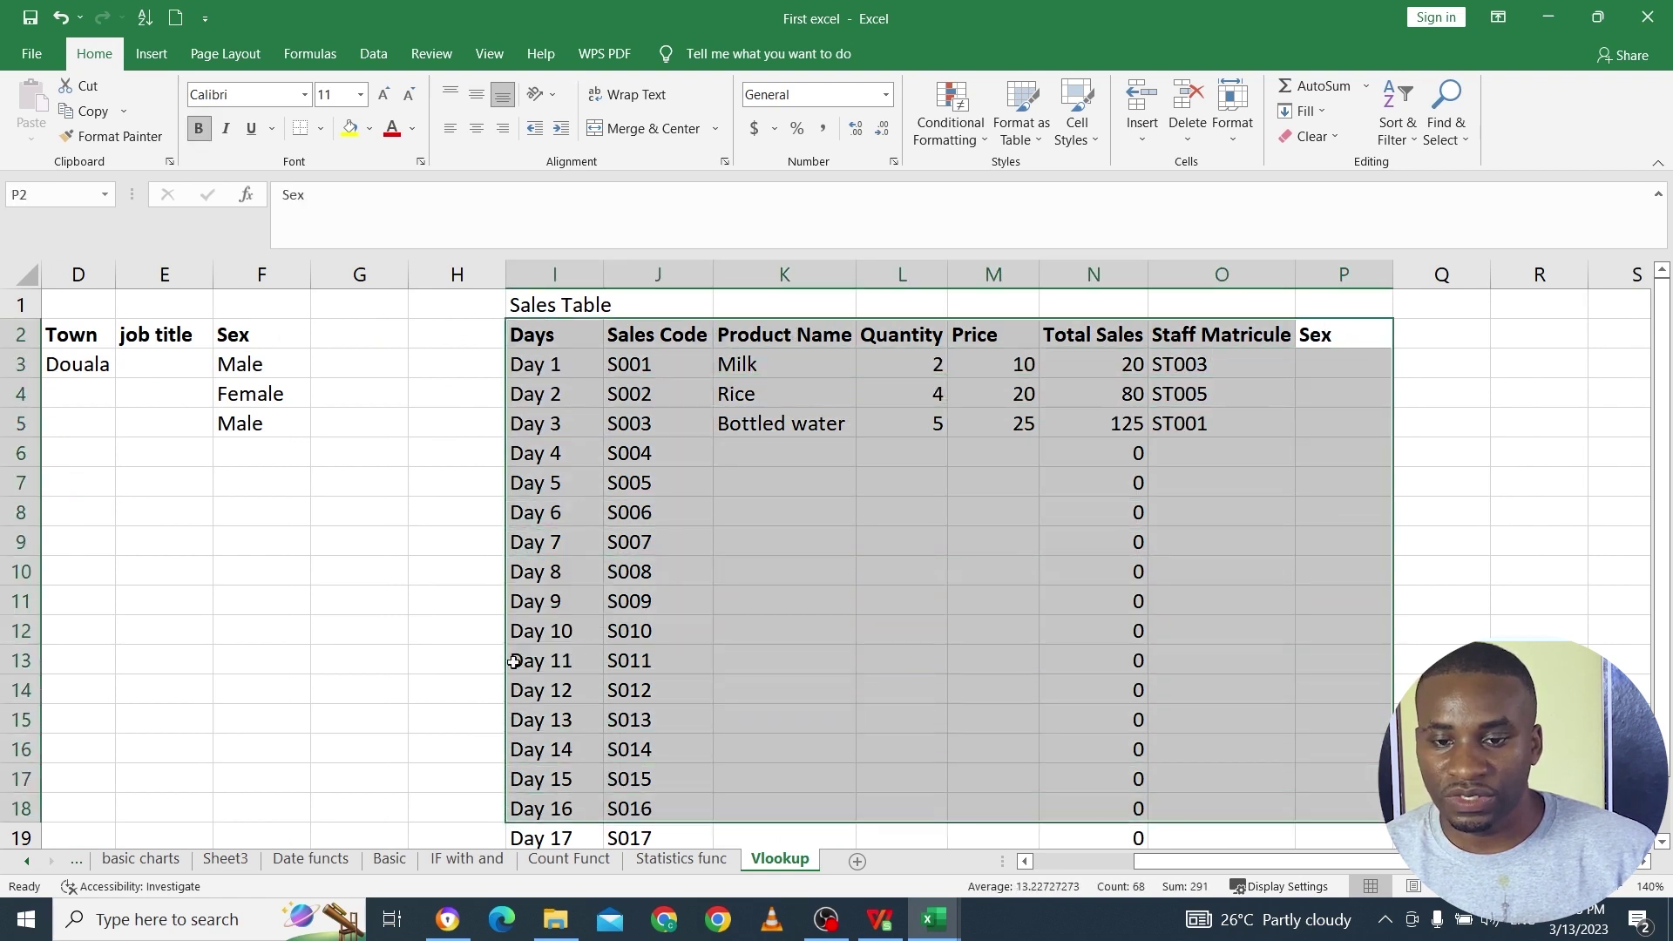
left_click(322, 129)
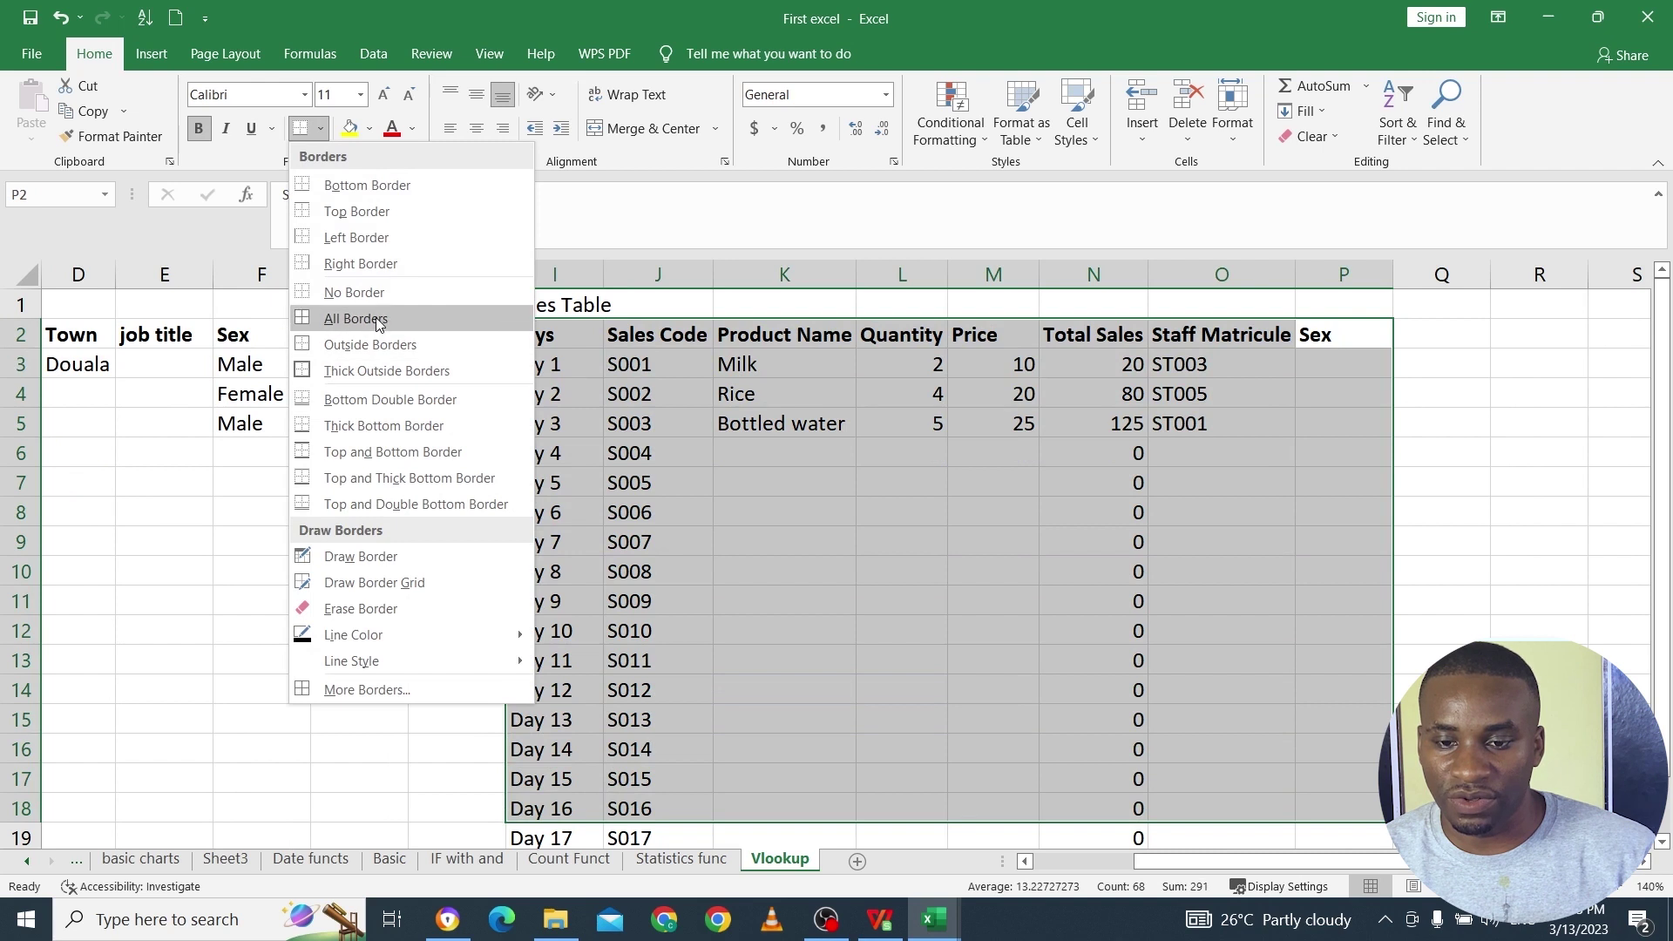
left_click(362, 319)
left_click(1056, 547)
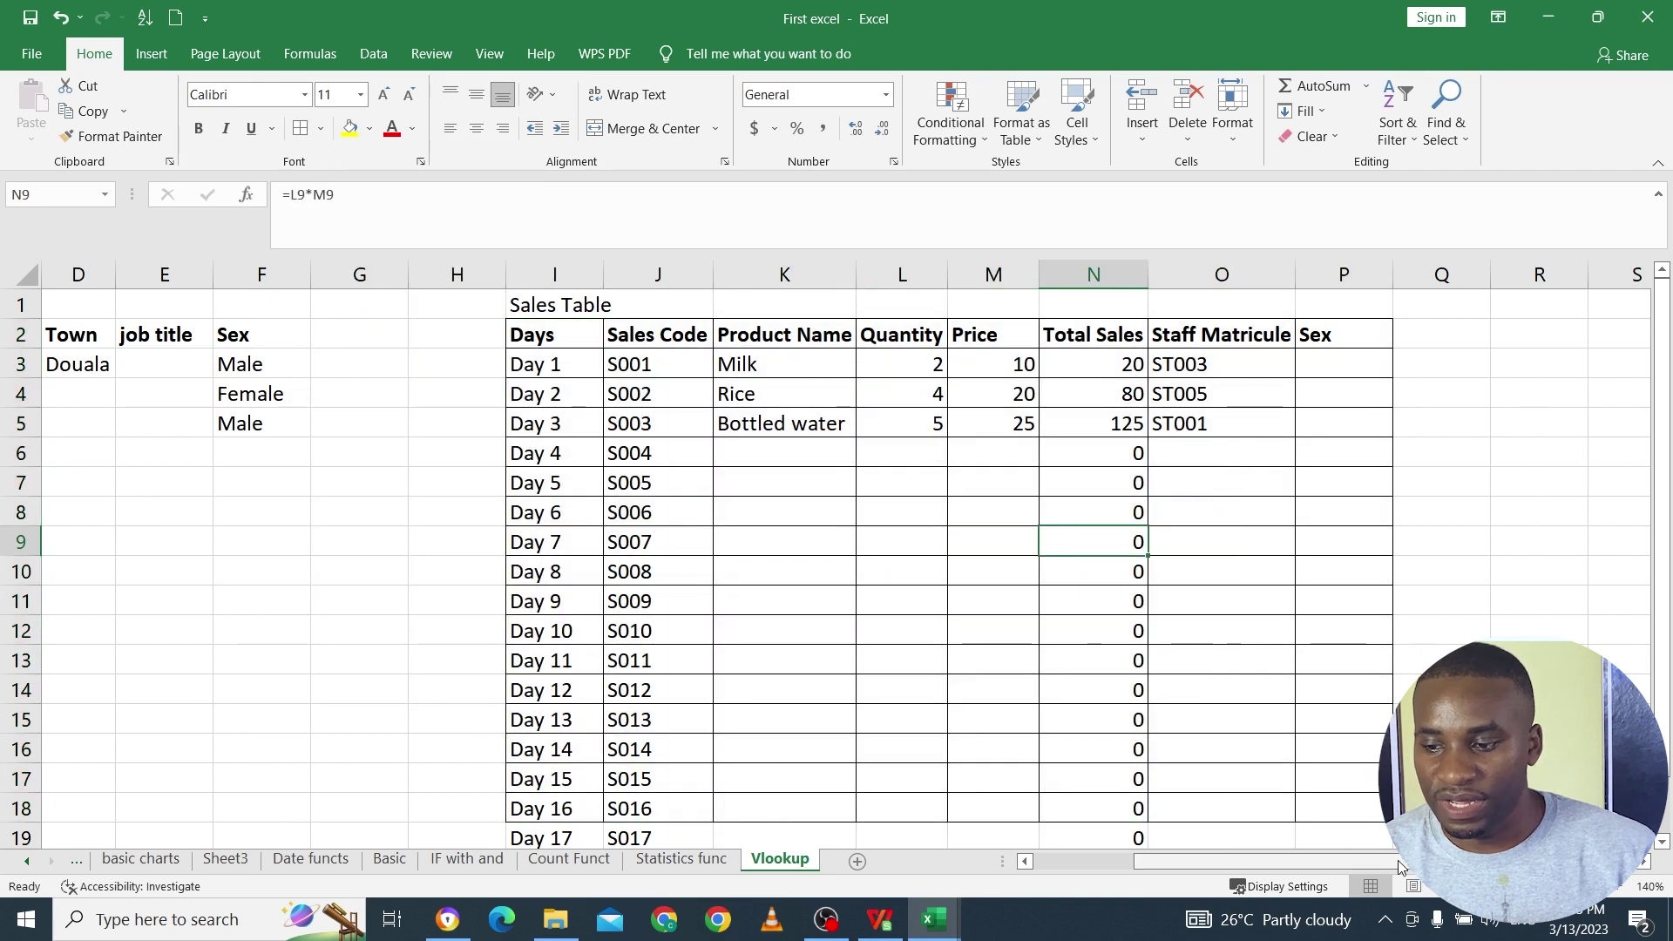
Step: Apply the same all-cell borders to the staff table range A2:F9
left_click_drag(1401, 866, 1167, 864)
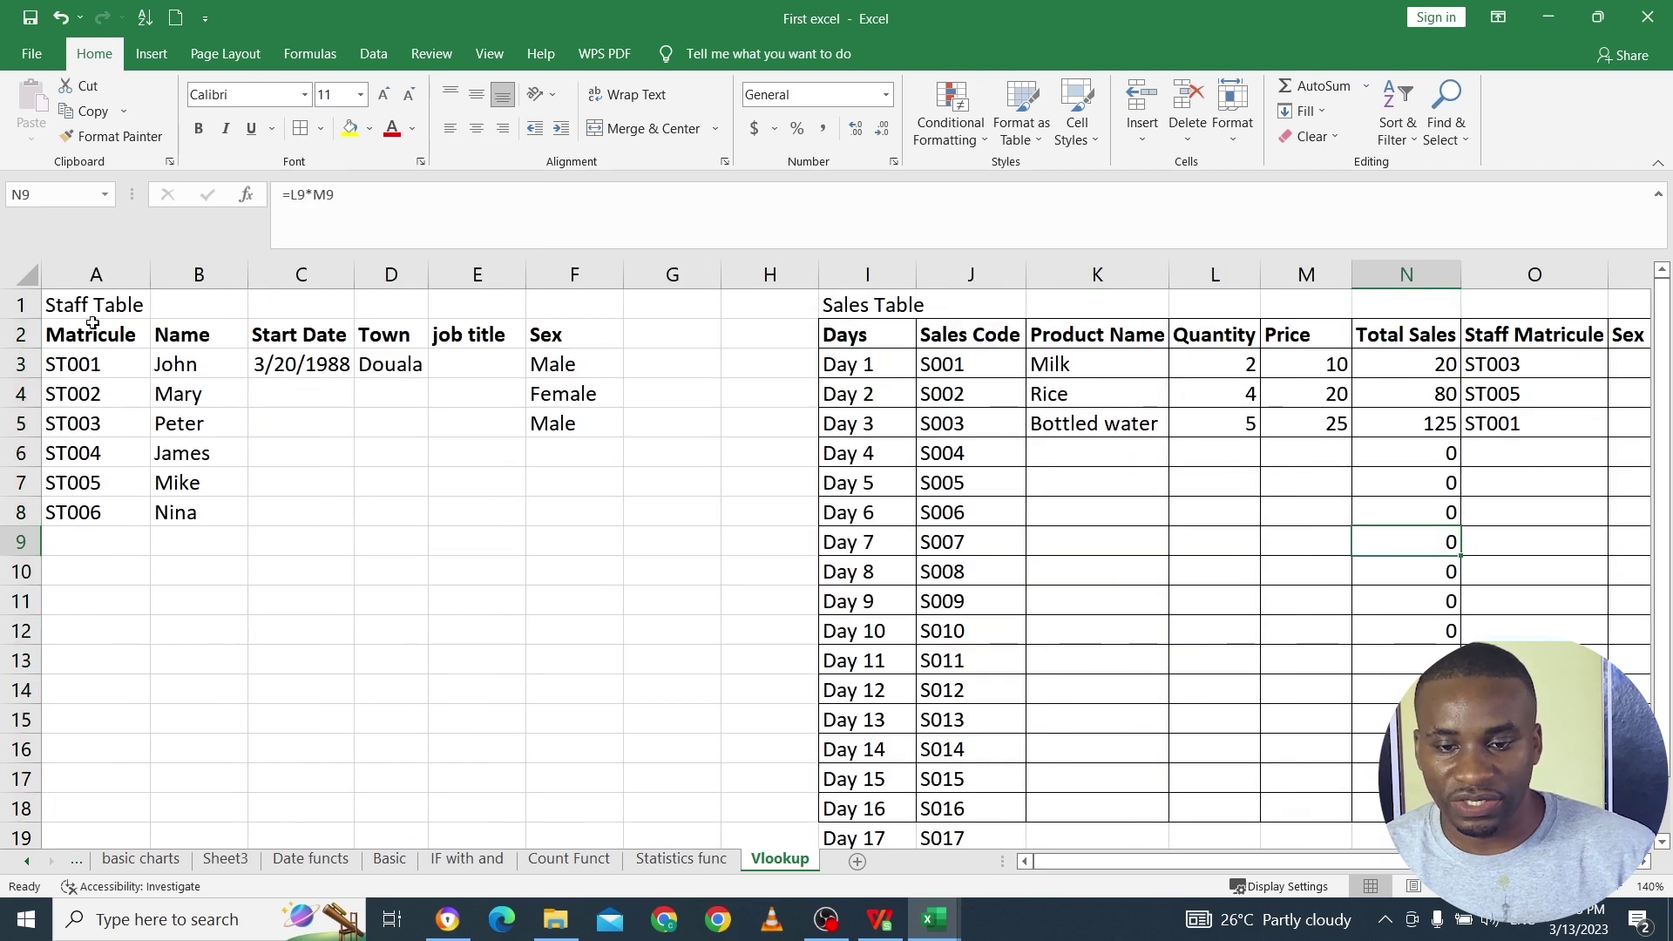
left_click_drag(92, 323, 589, 533)
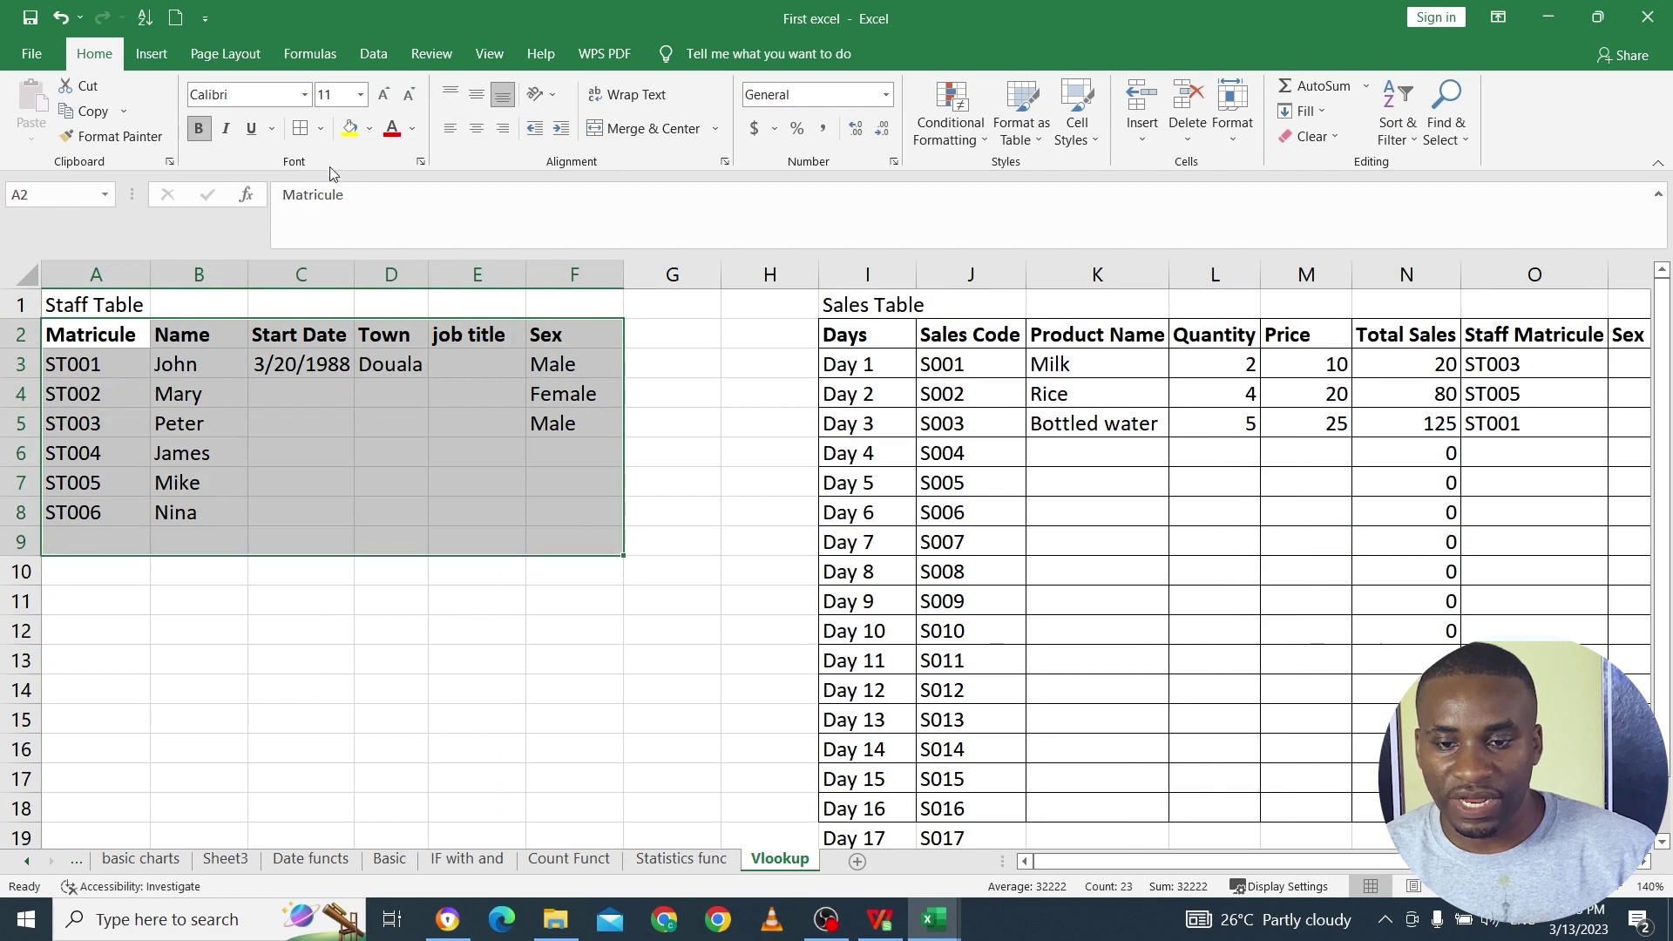
left_click(299, 128)
left_click(475, 460)
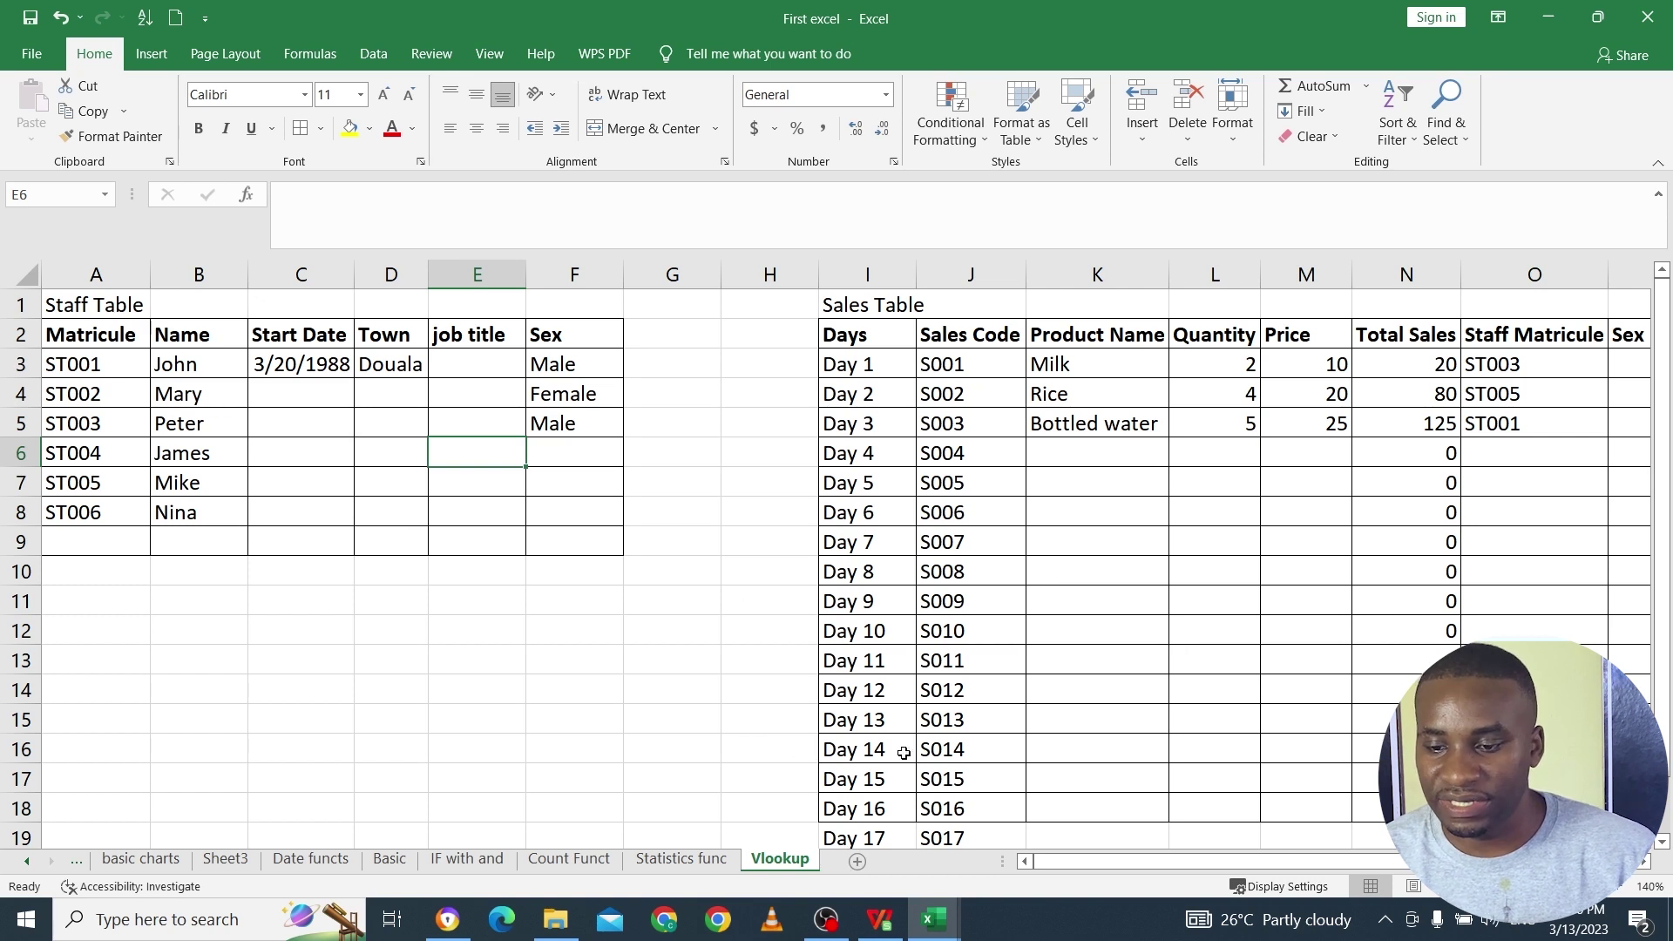
Step: Start a VLOOKUP formula in cell P3, the Sex cell of the Day 1 sale
left_click_drag(1131, 861, 1285, 913)
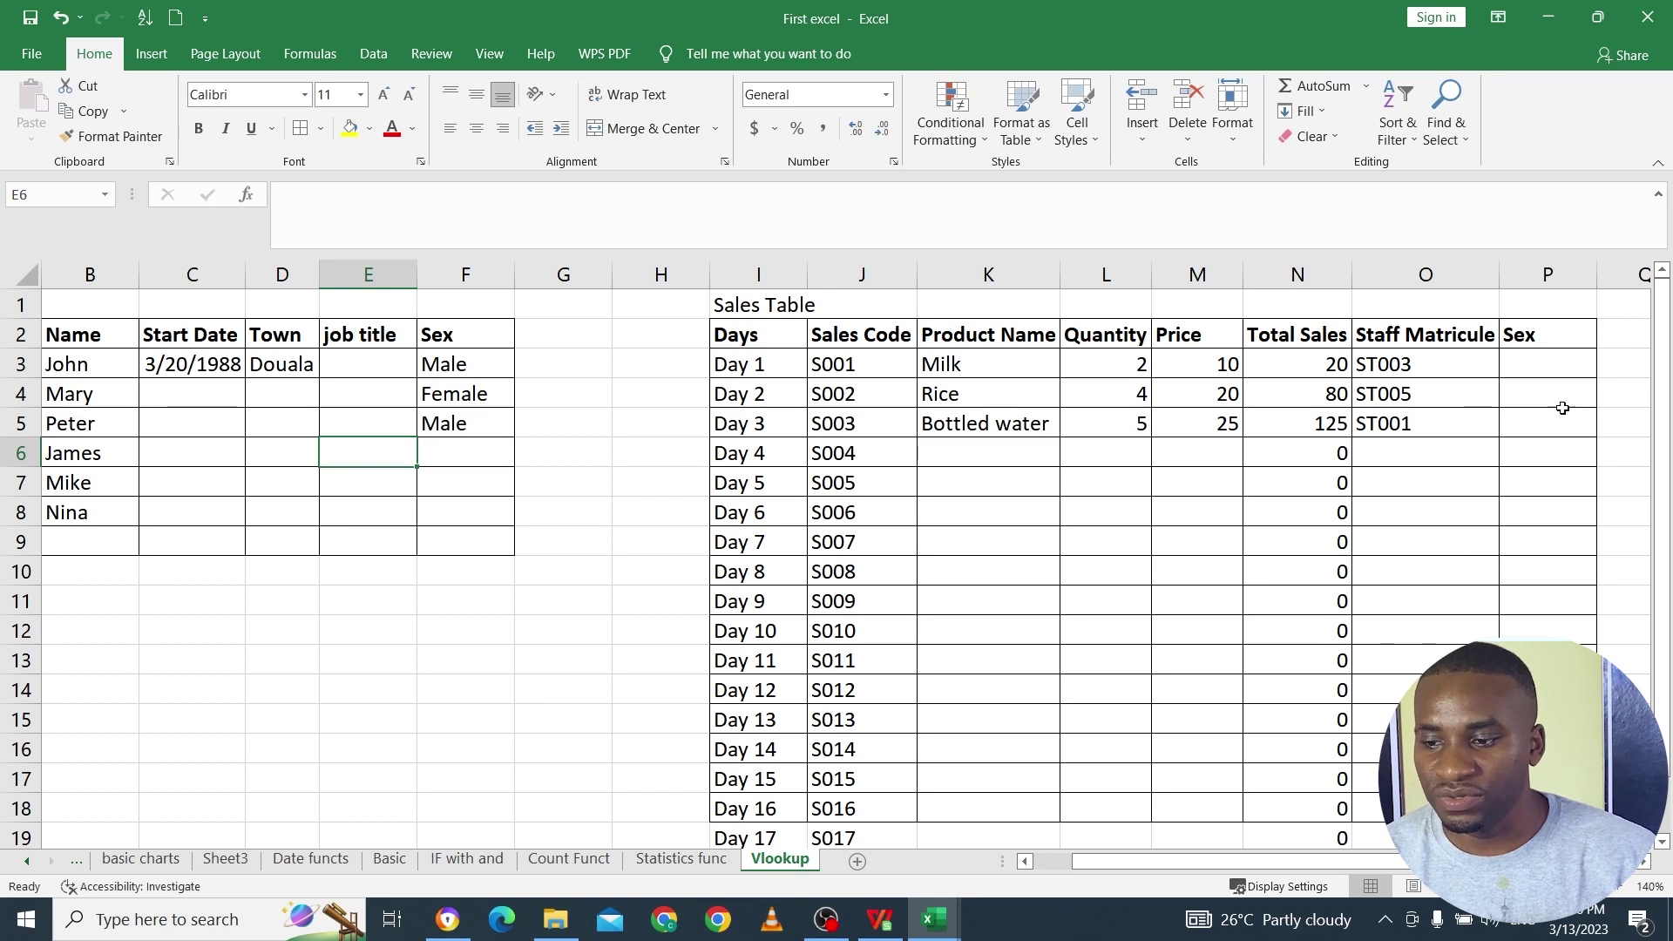
left_click(1540, 364)
type("=")
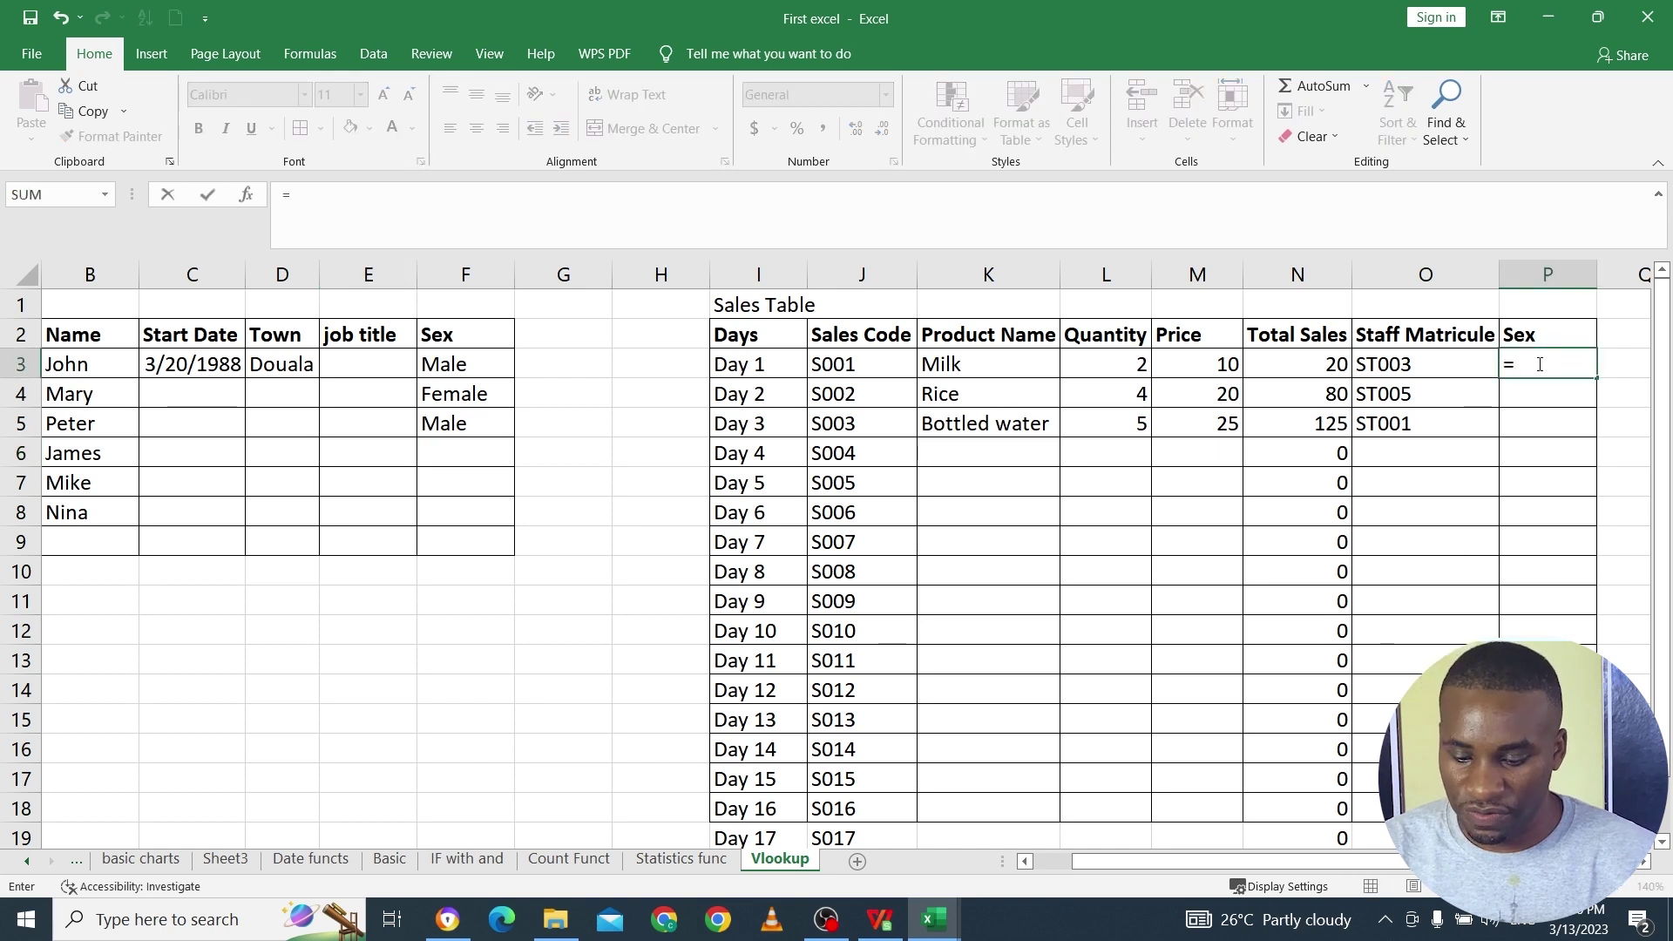
type("vlo")
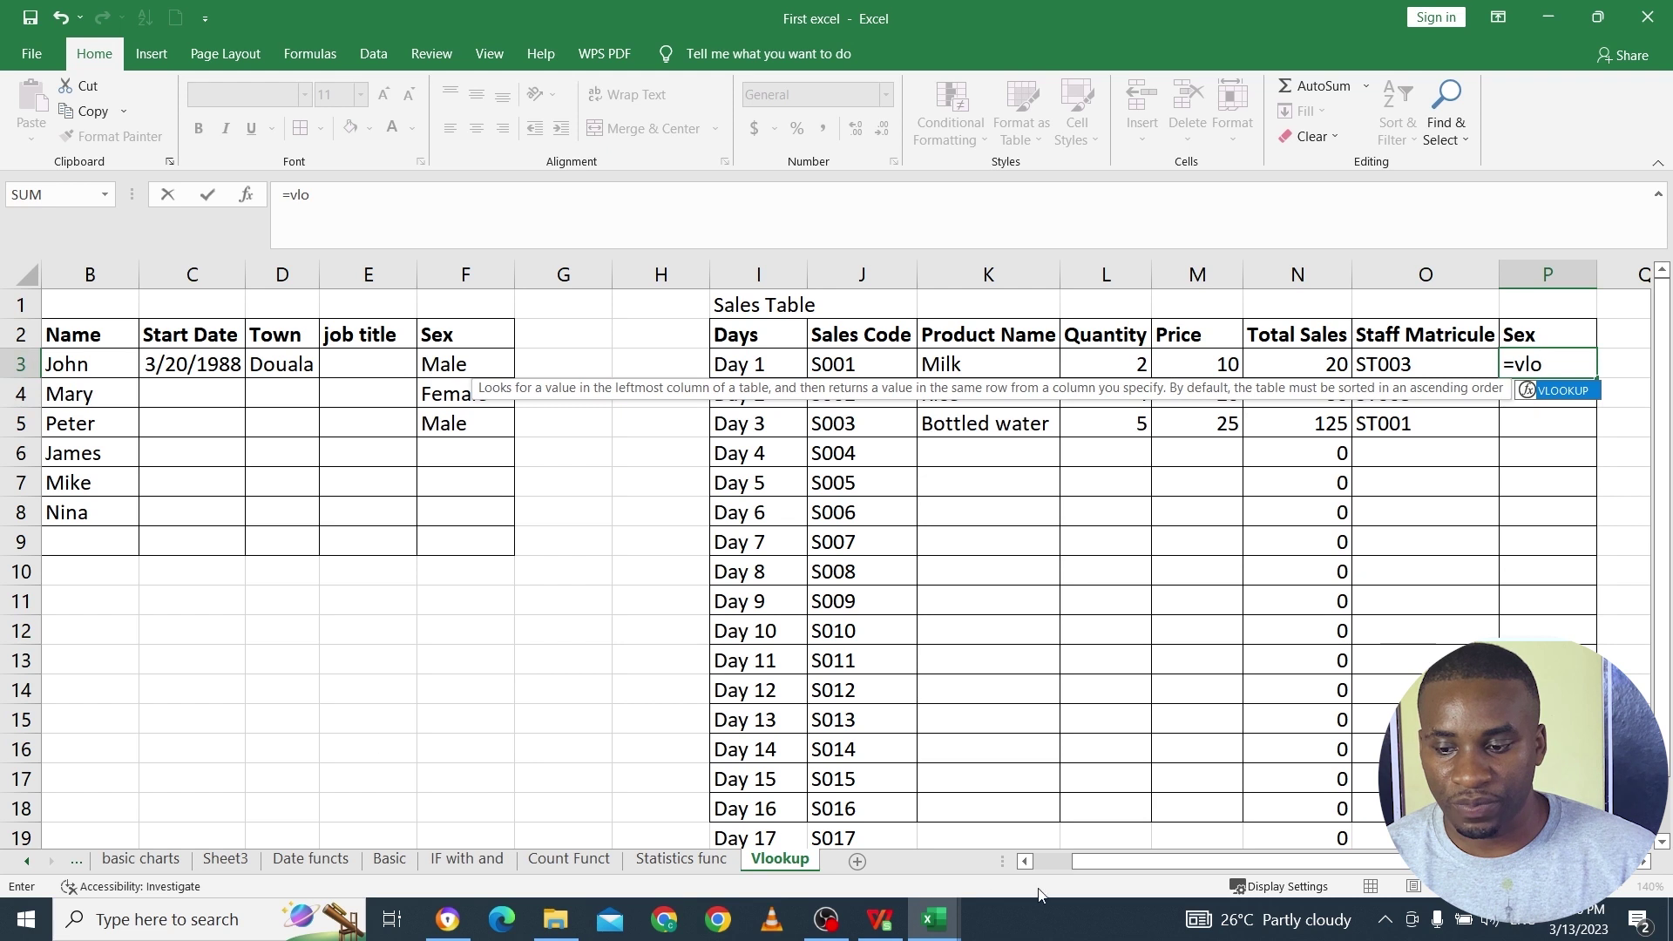
left_click_drag(1094, 862, 1052, 870)
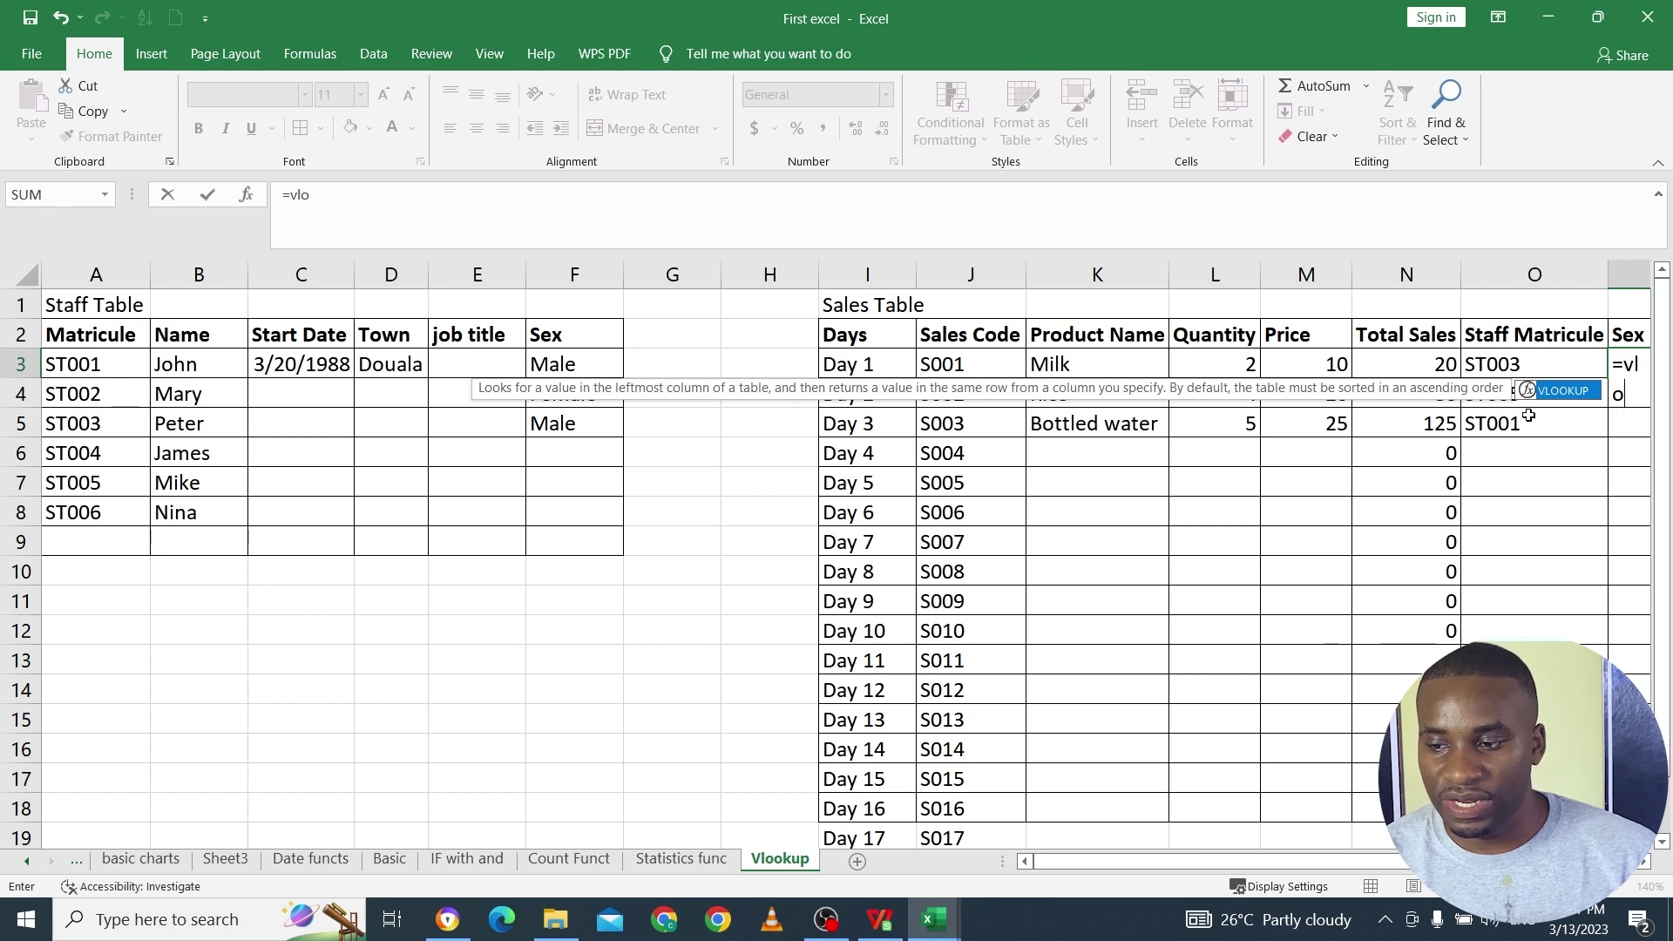
double_click(1566, 391)
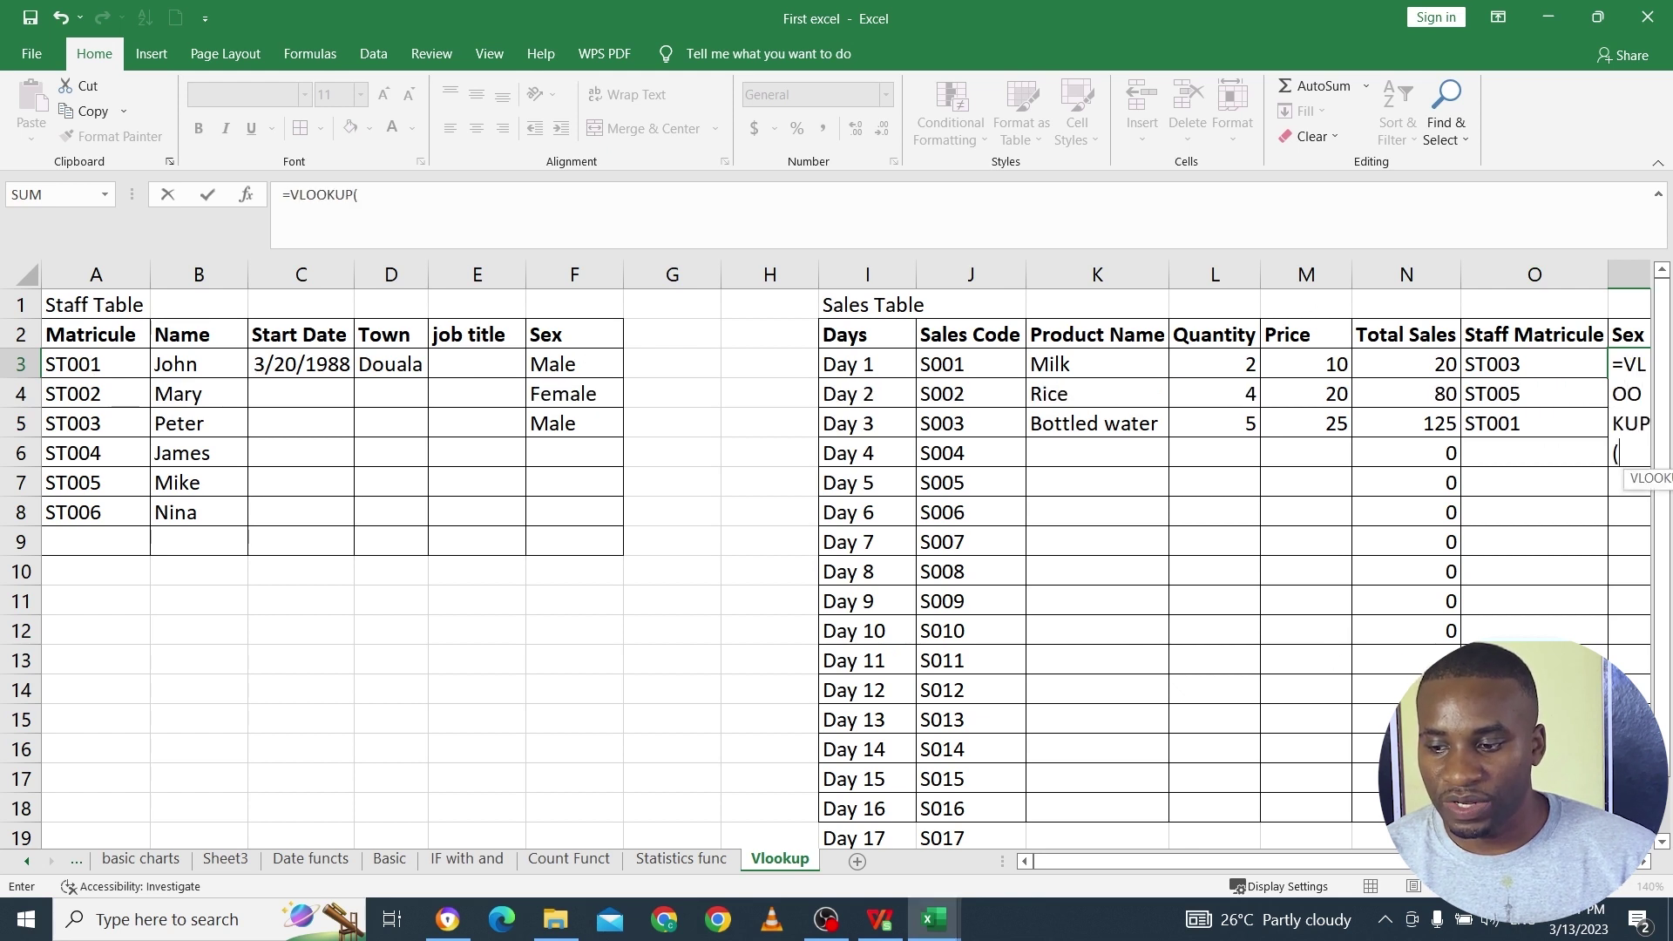
Step: Set the VLOOKUP's lookup value to the Day 1 staff matricule in cell O3
left_click_drag(1508, 861, 1545, 861)
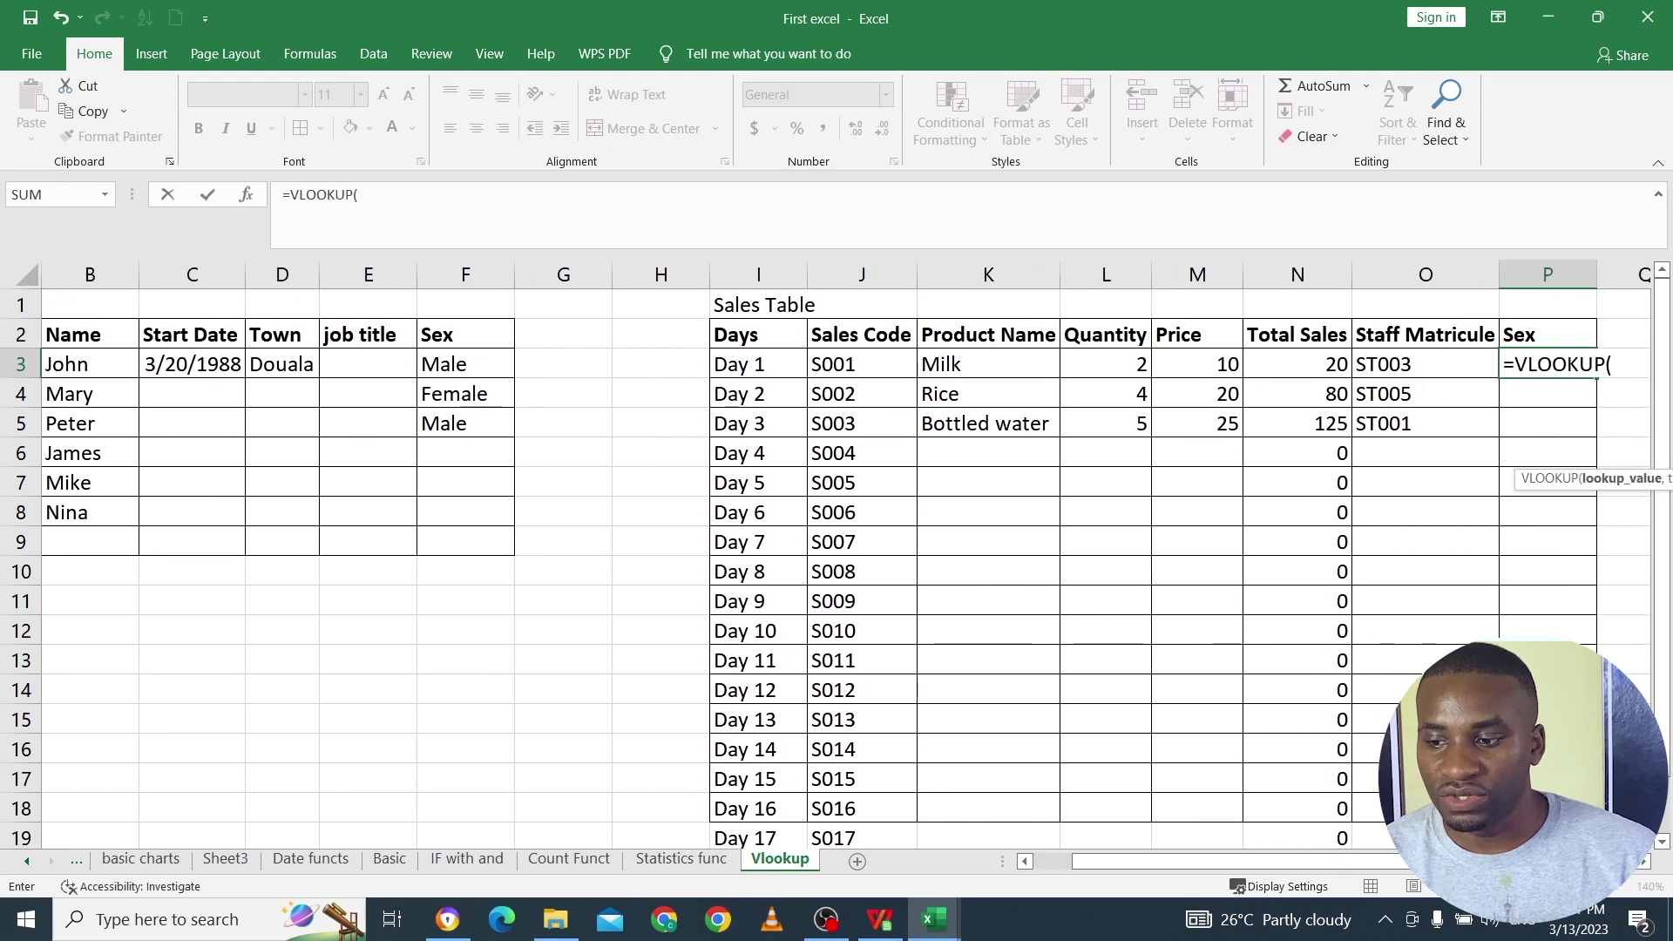
left_click(1643, 863)
left_click(1642, 863)
left_click(1642, 863)
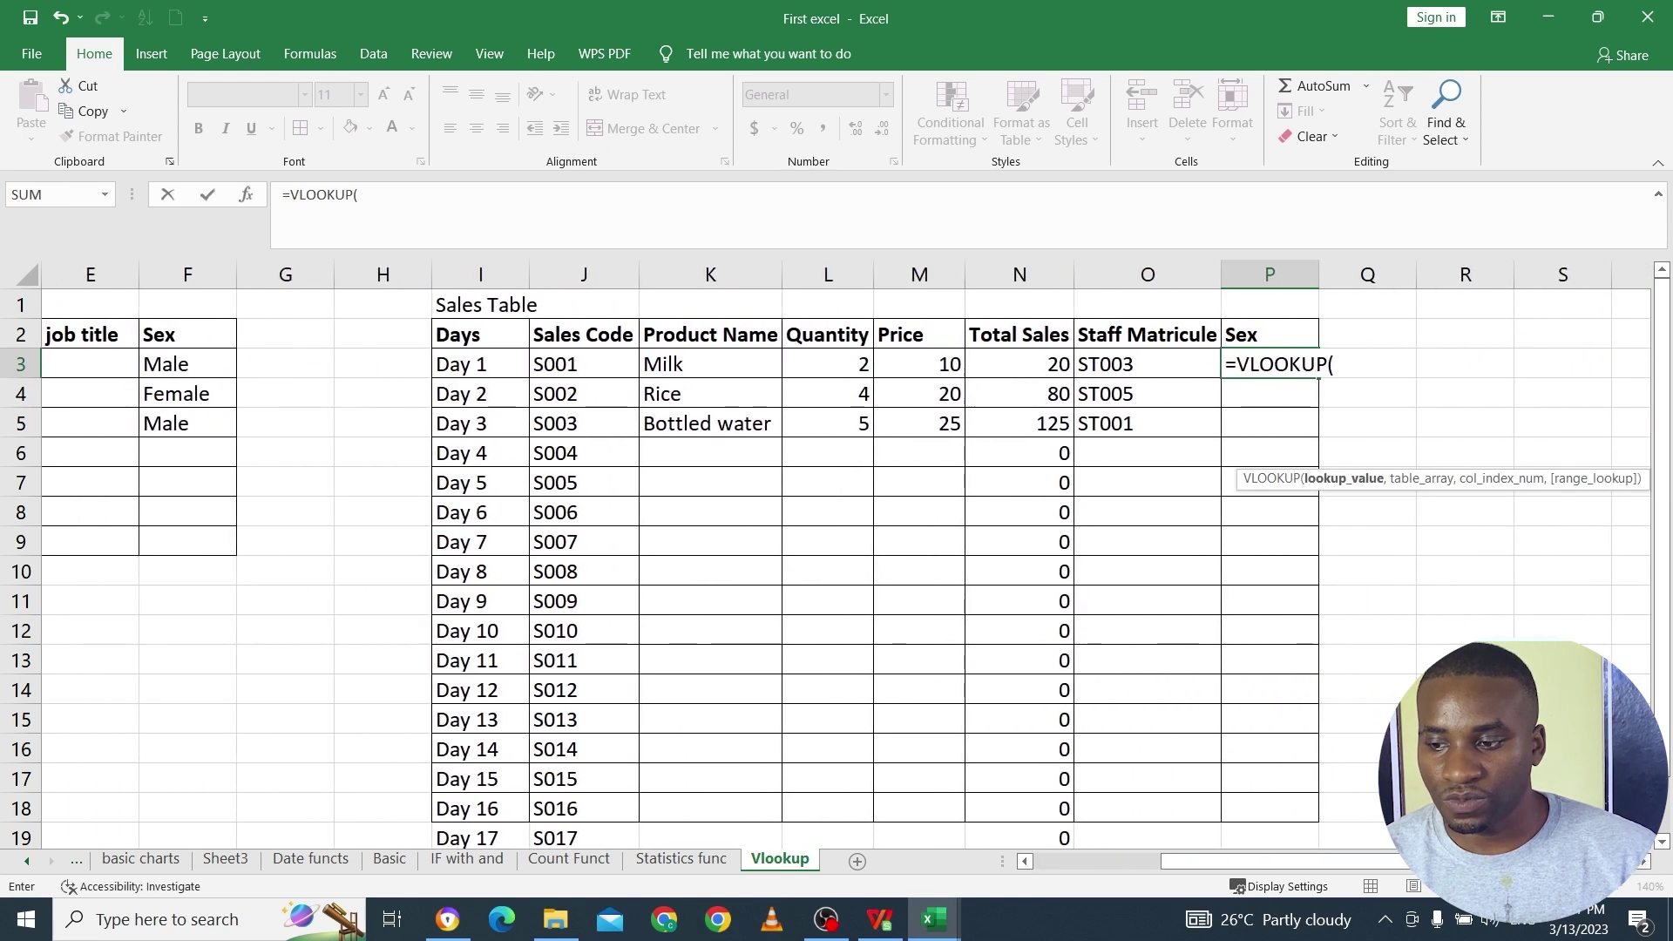
left_click(1335, 366)
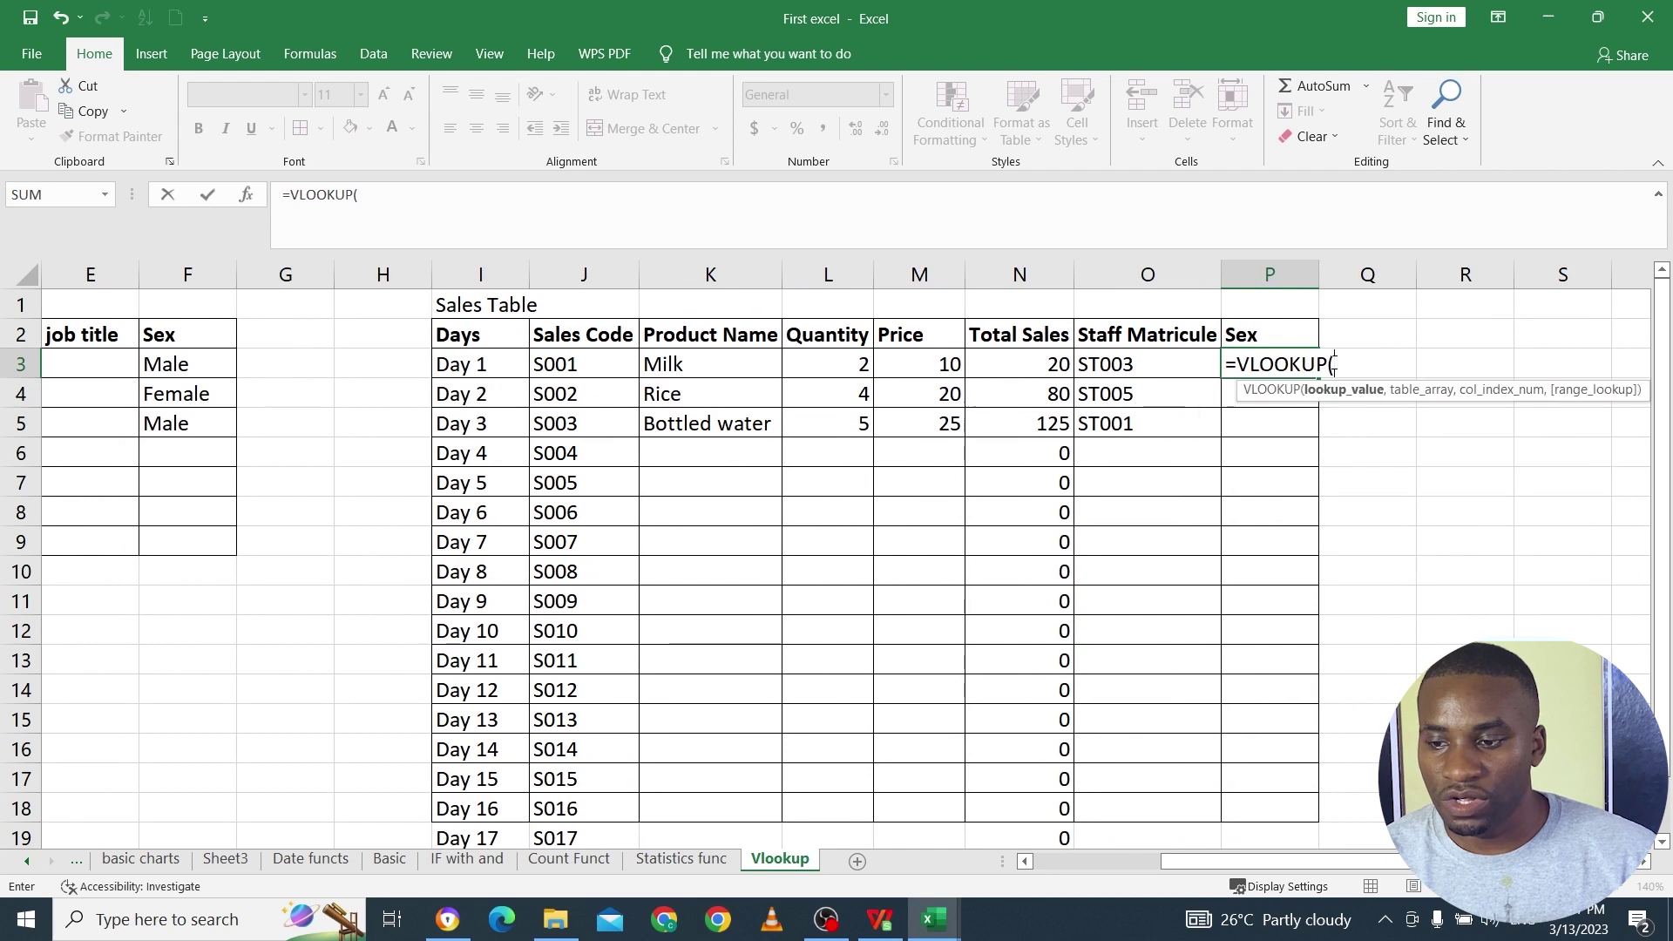
left_click(1161, 365)
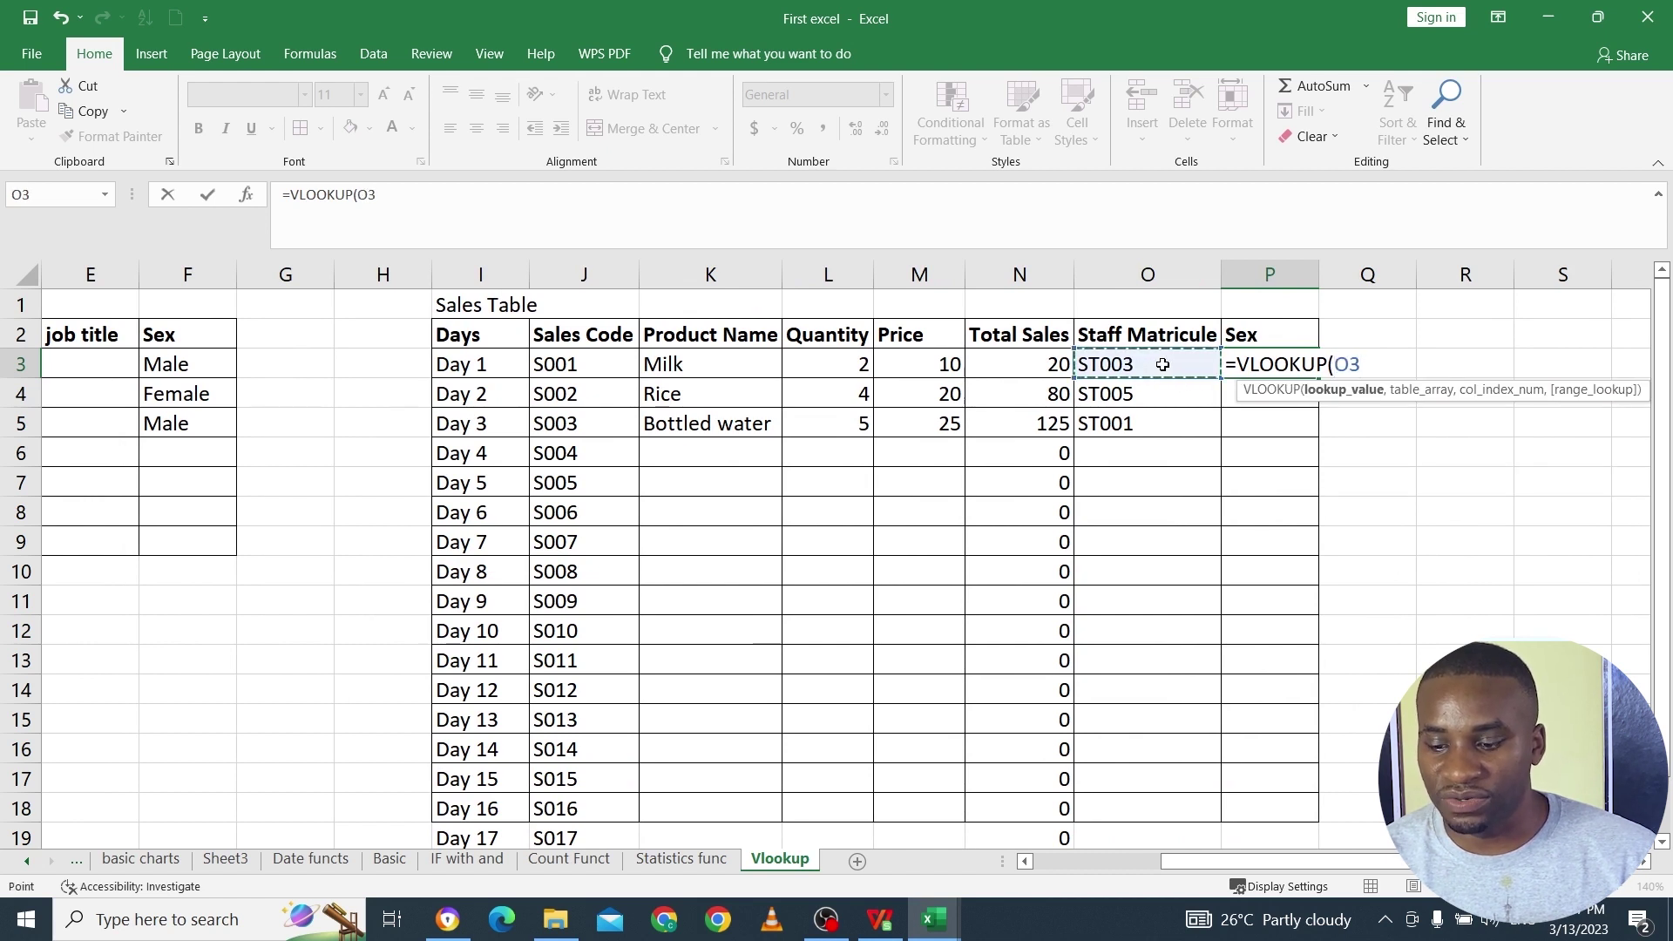
type(",")
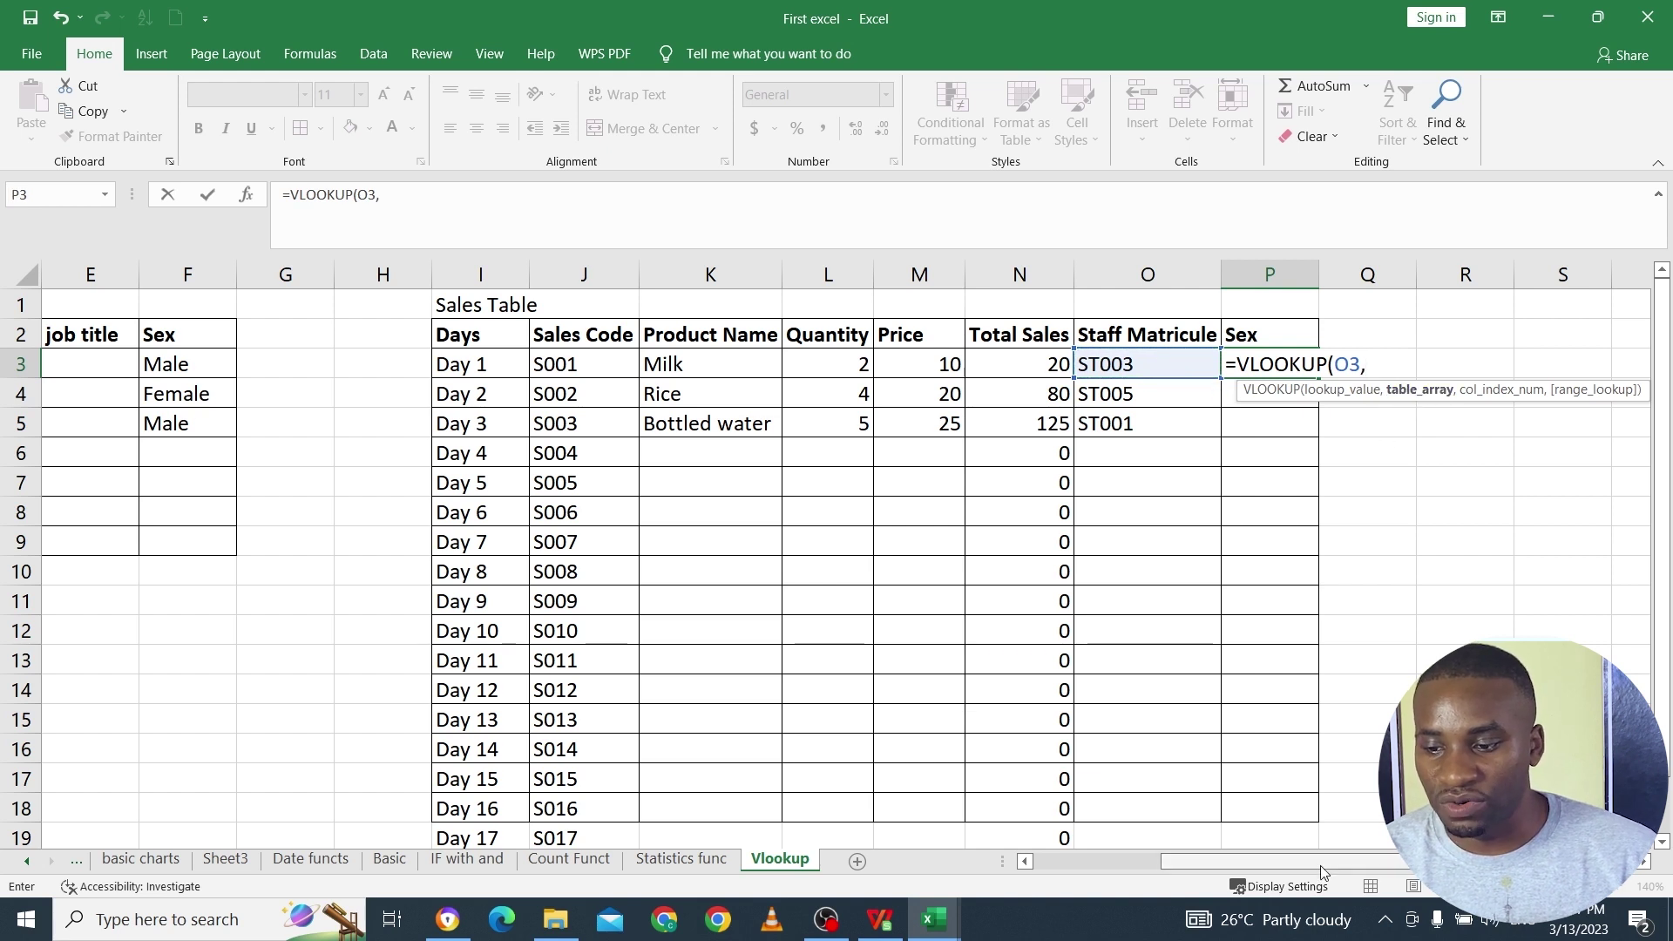
Step: Set the VLOOKUP's table array to the staff table A2:F9 and lock it as the absolute range $A$2:$F$9
left_click_drag(1316, 865, 1025, 841)
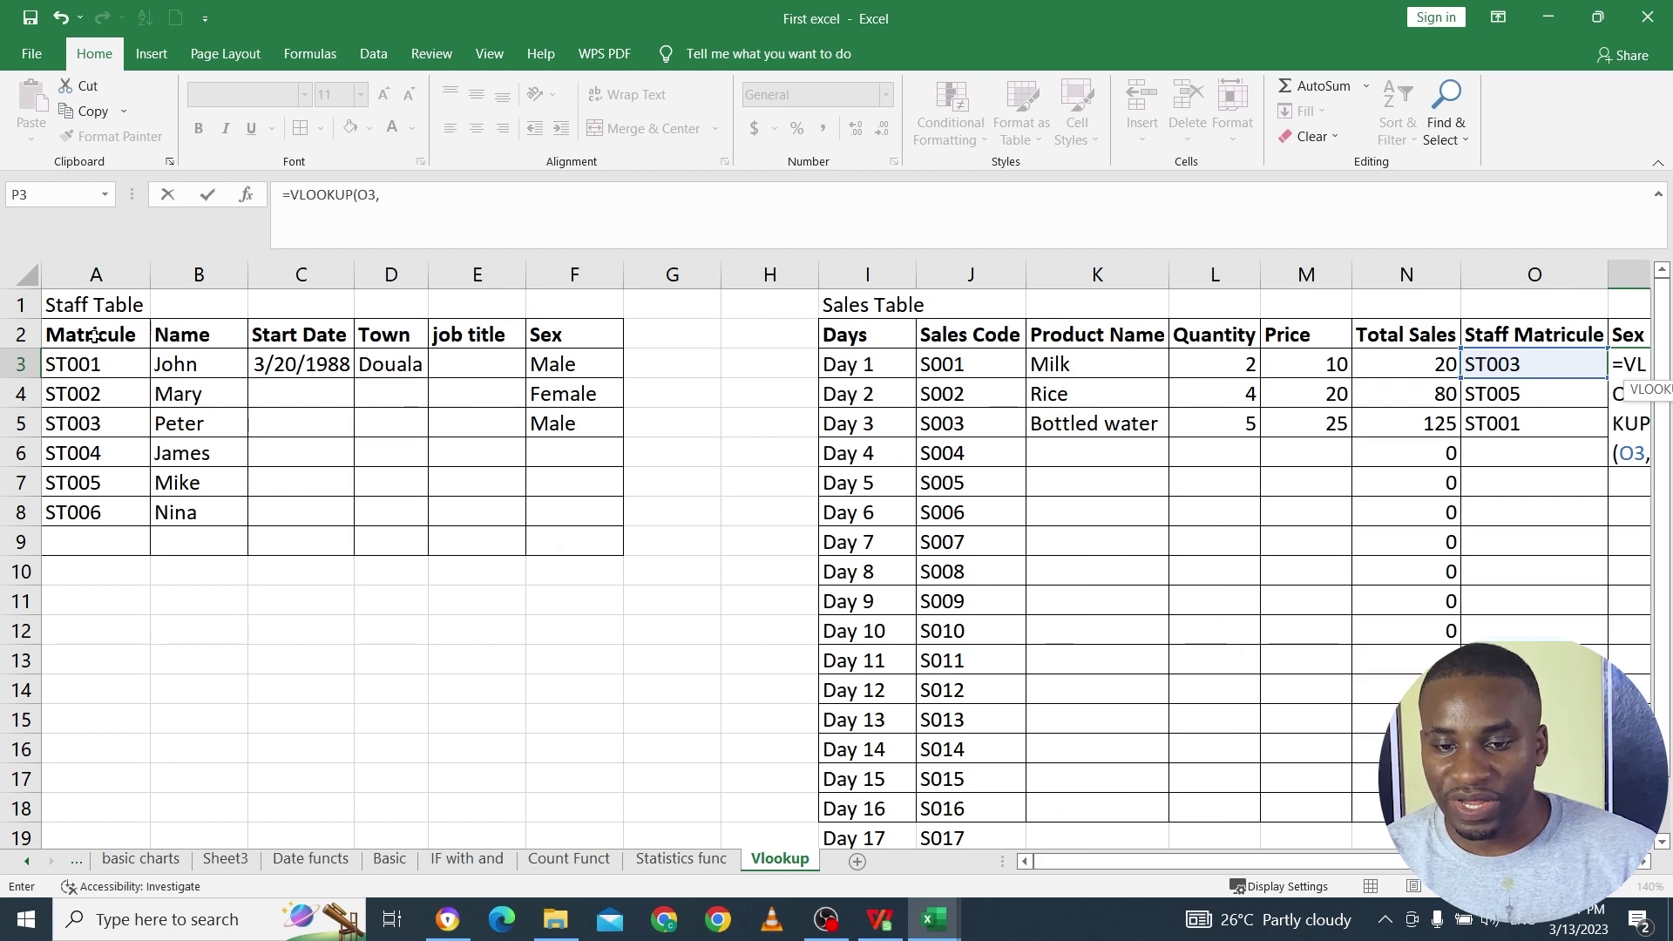
left_click_drag(94, 336, 561, 550)
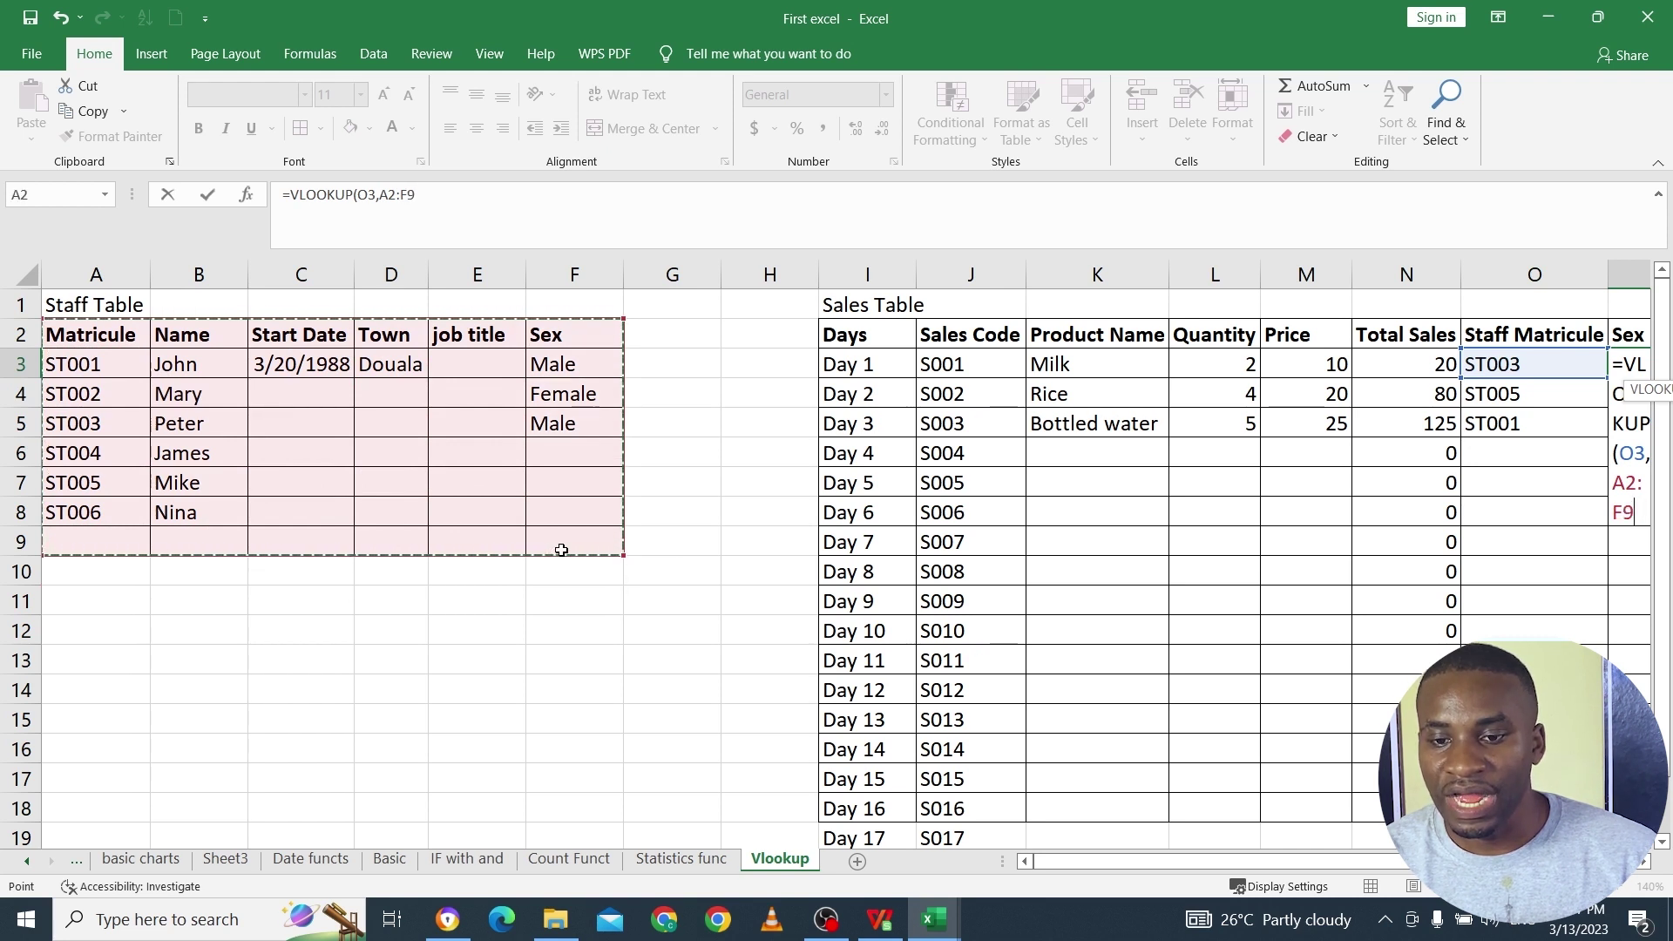
left_click(390, 197)
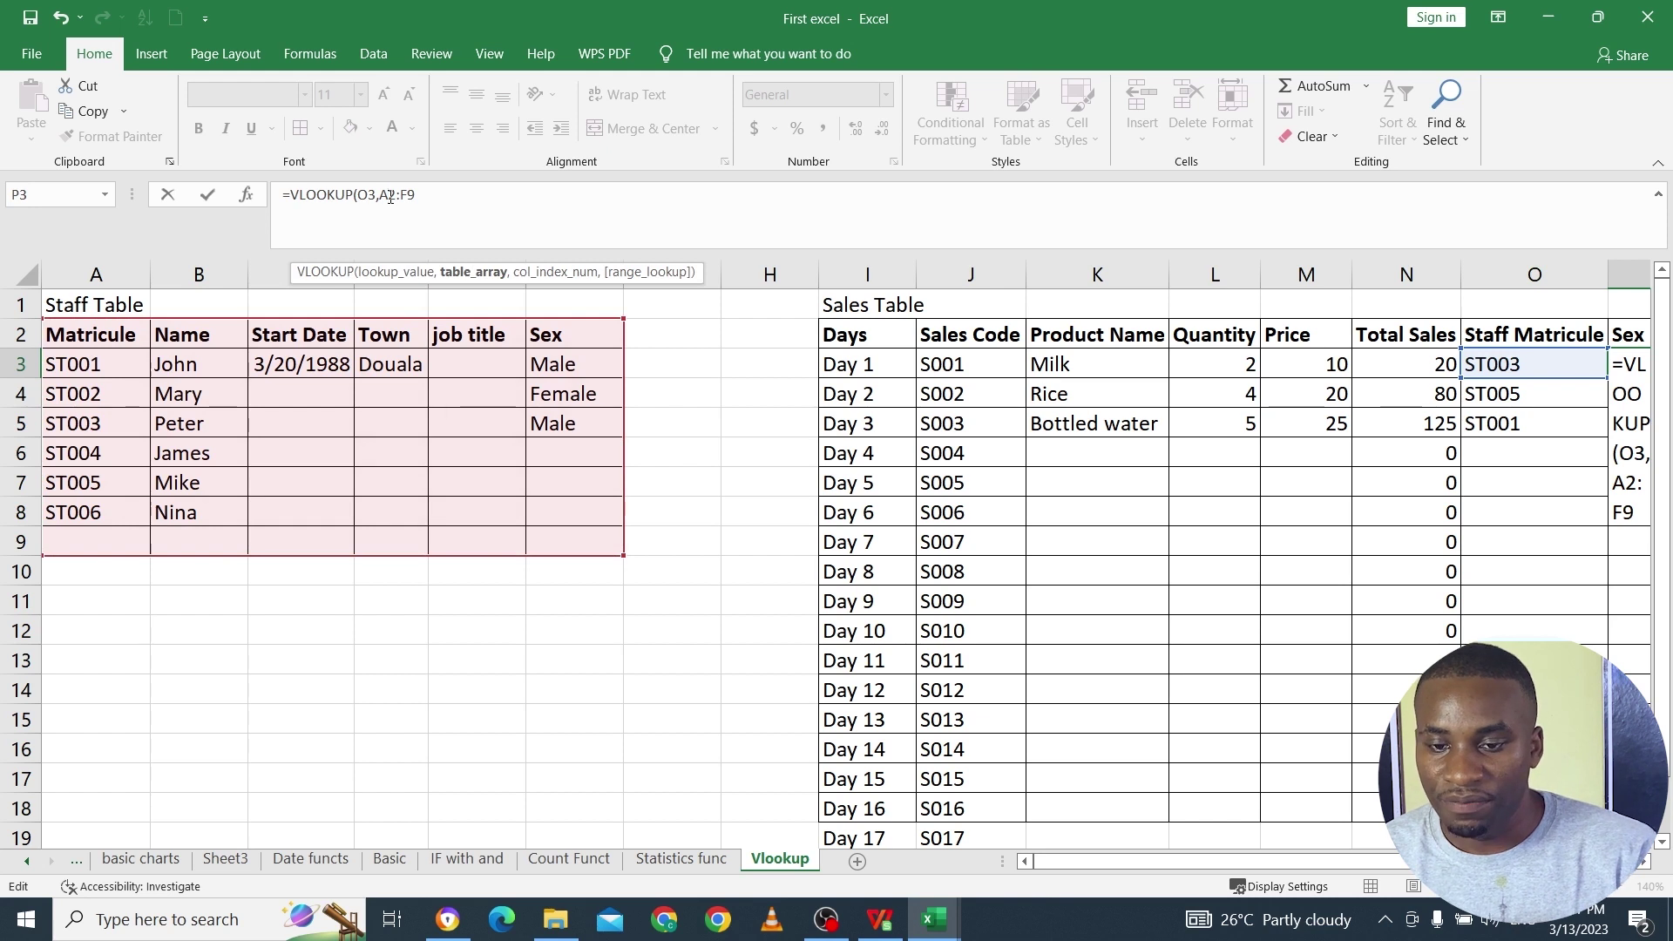
key("F4")
left_click(421, 197)
key("F4")
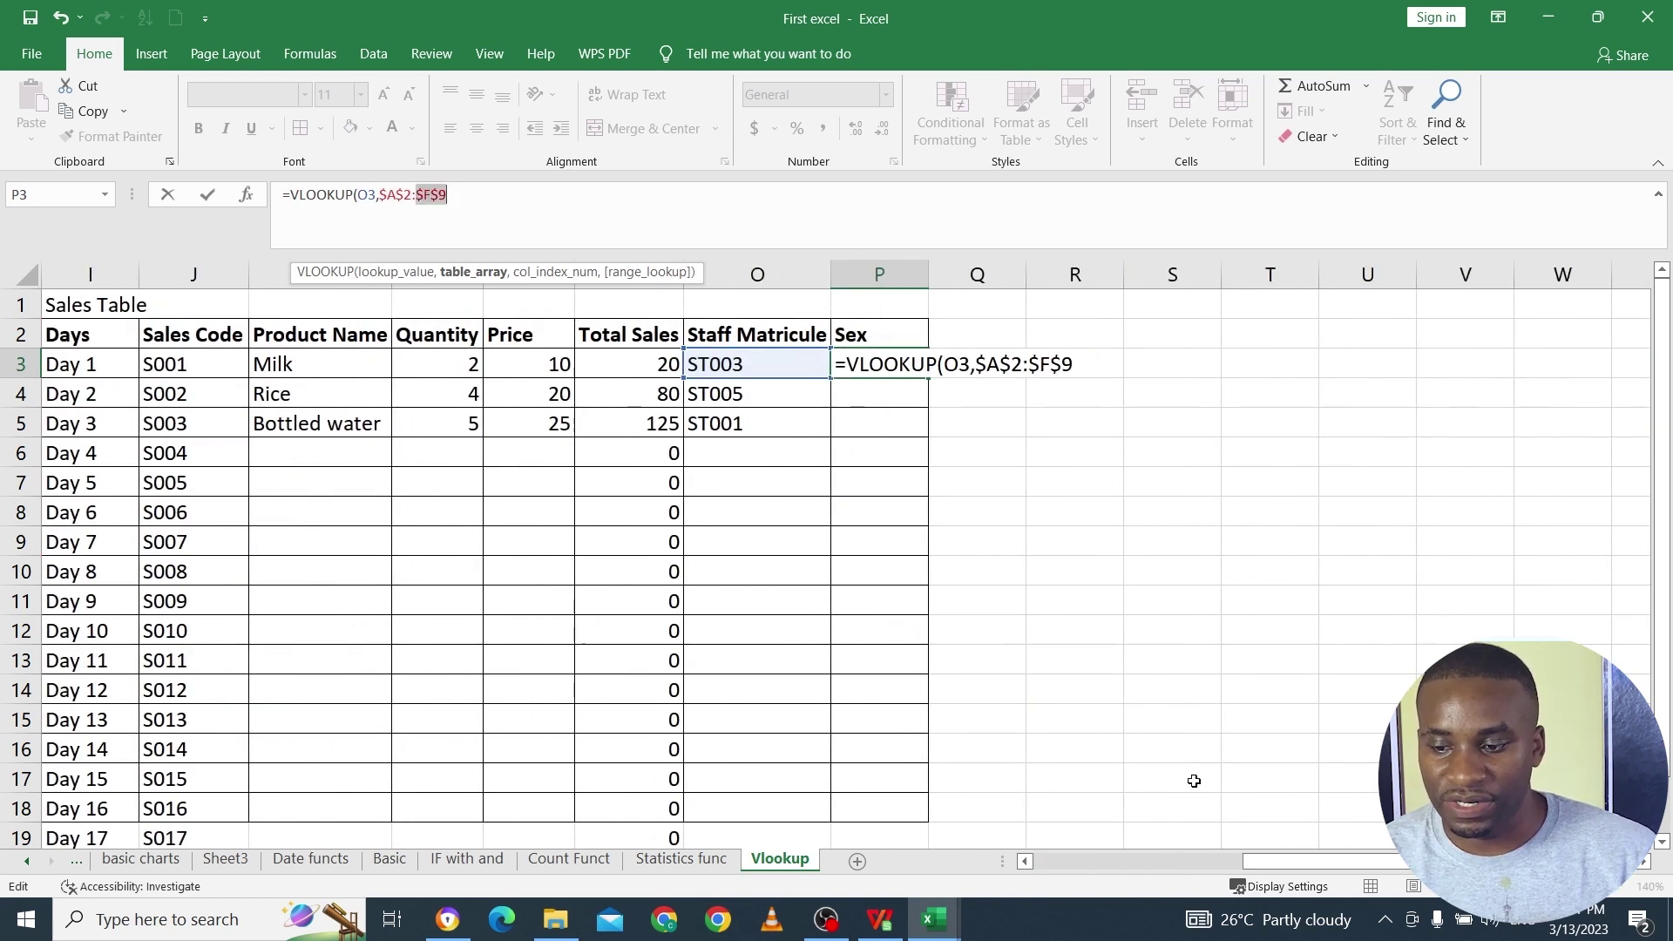
Step: Complete the VLOOKUP in P3 with column index 6 for Sex and FALSE for an exact match
left_click_drag(1250, 861, 1077, 828)
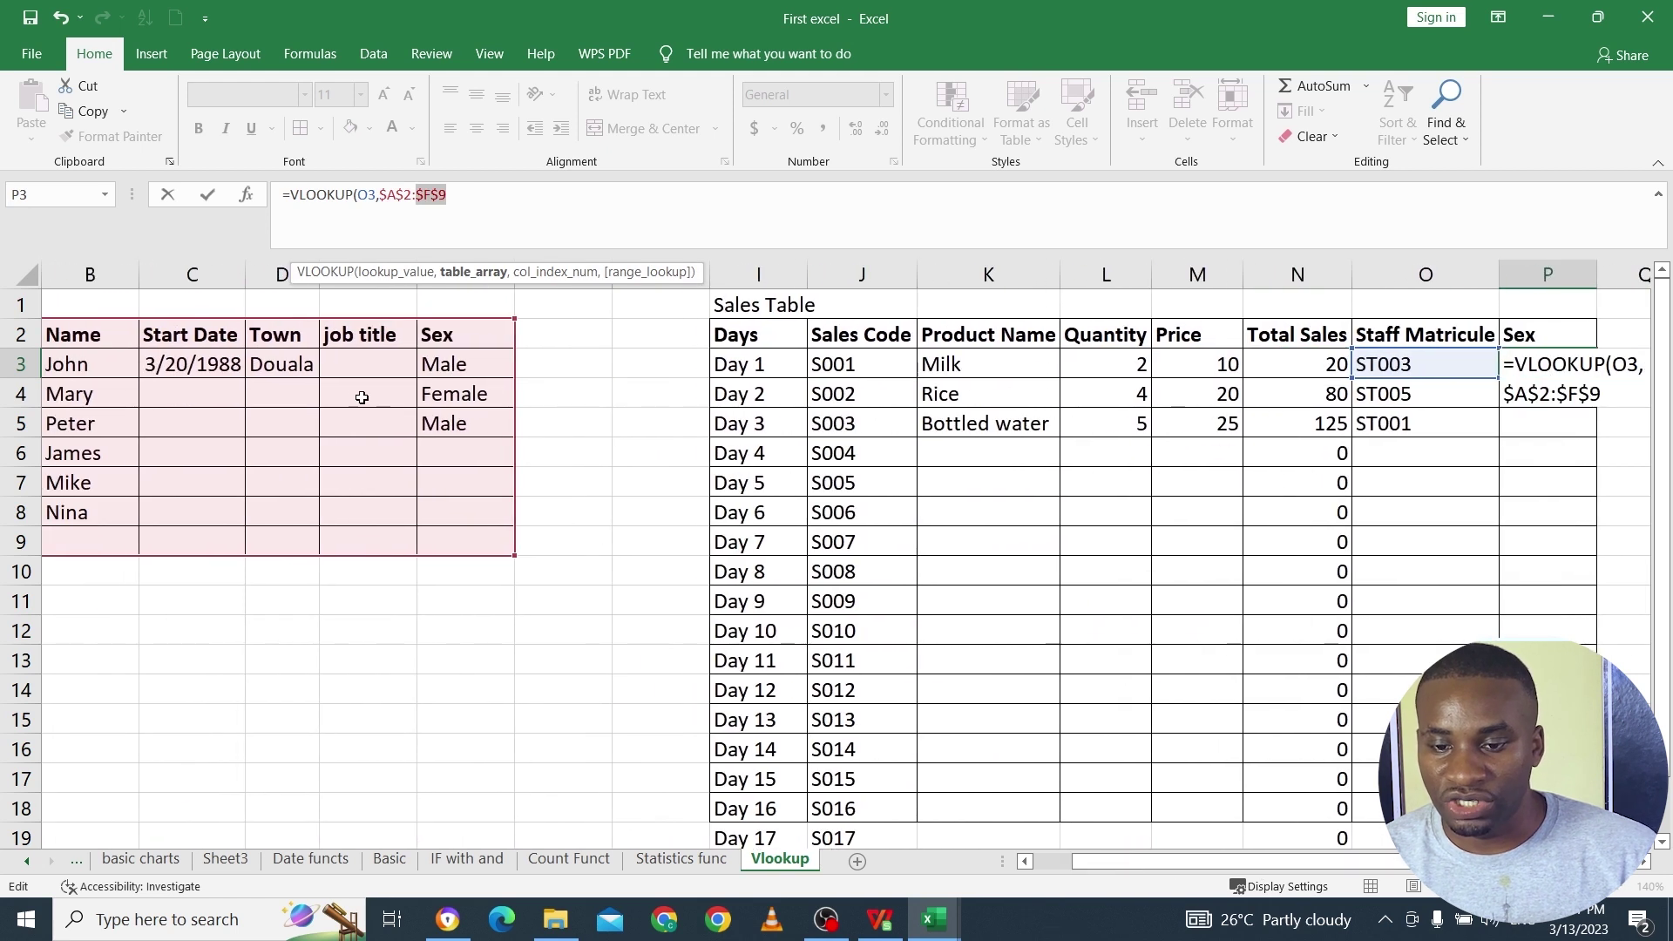
left_click(482, 237)
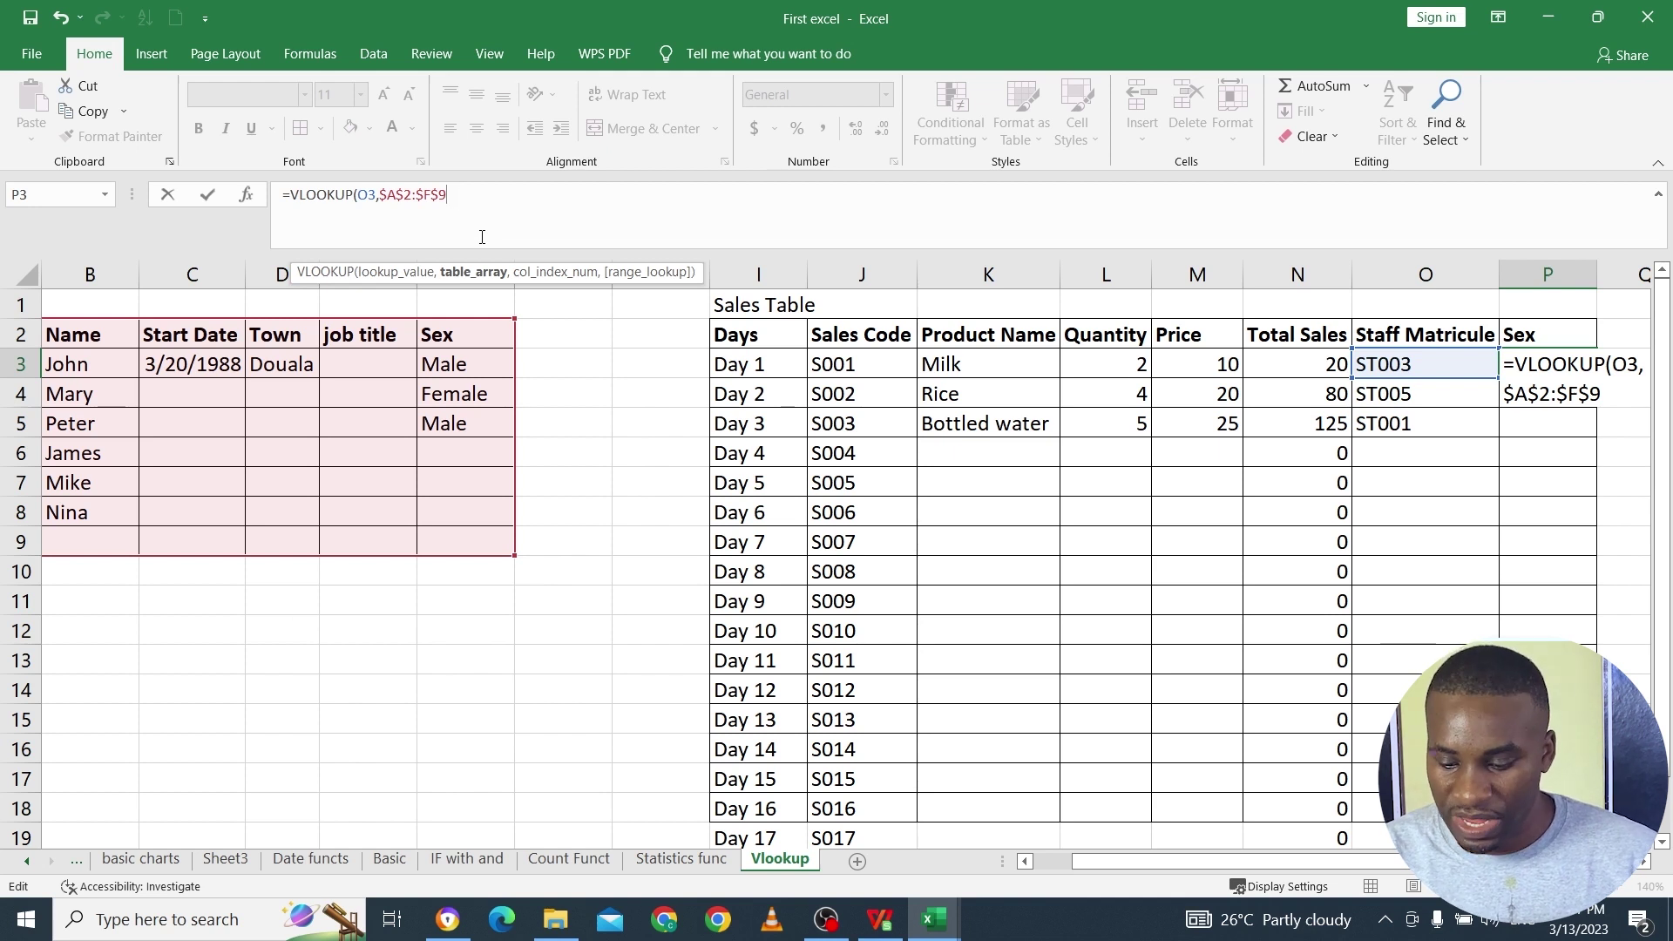
type(",")
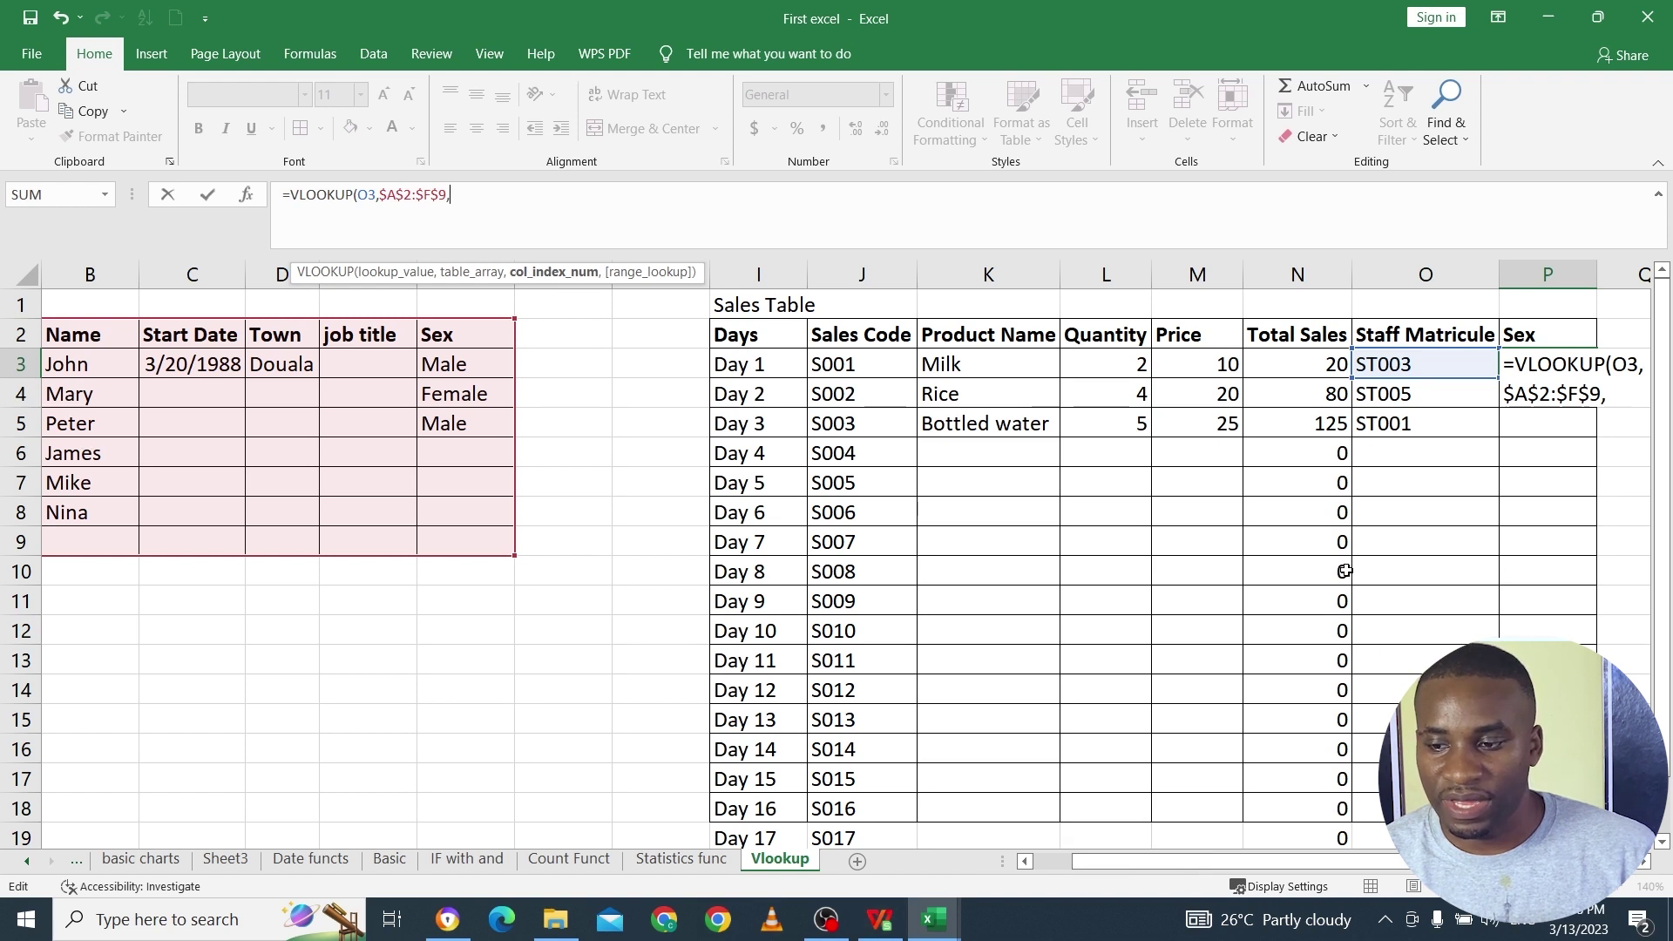
left_click_drag(1238, 866, 1196, 866)
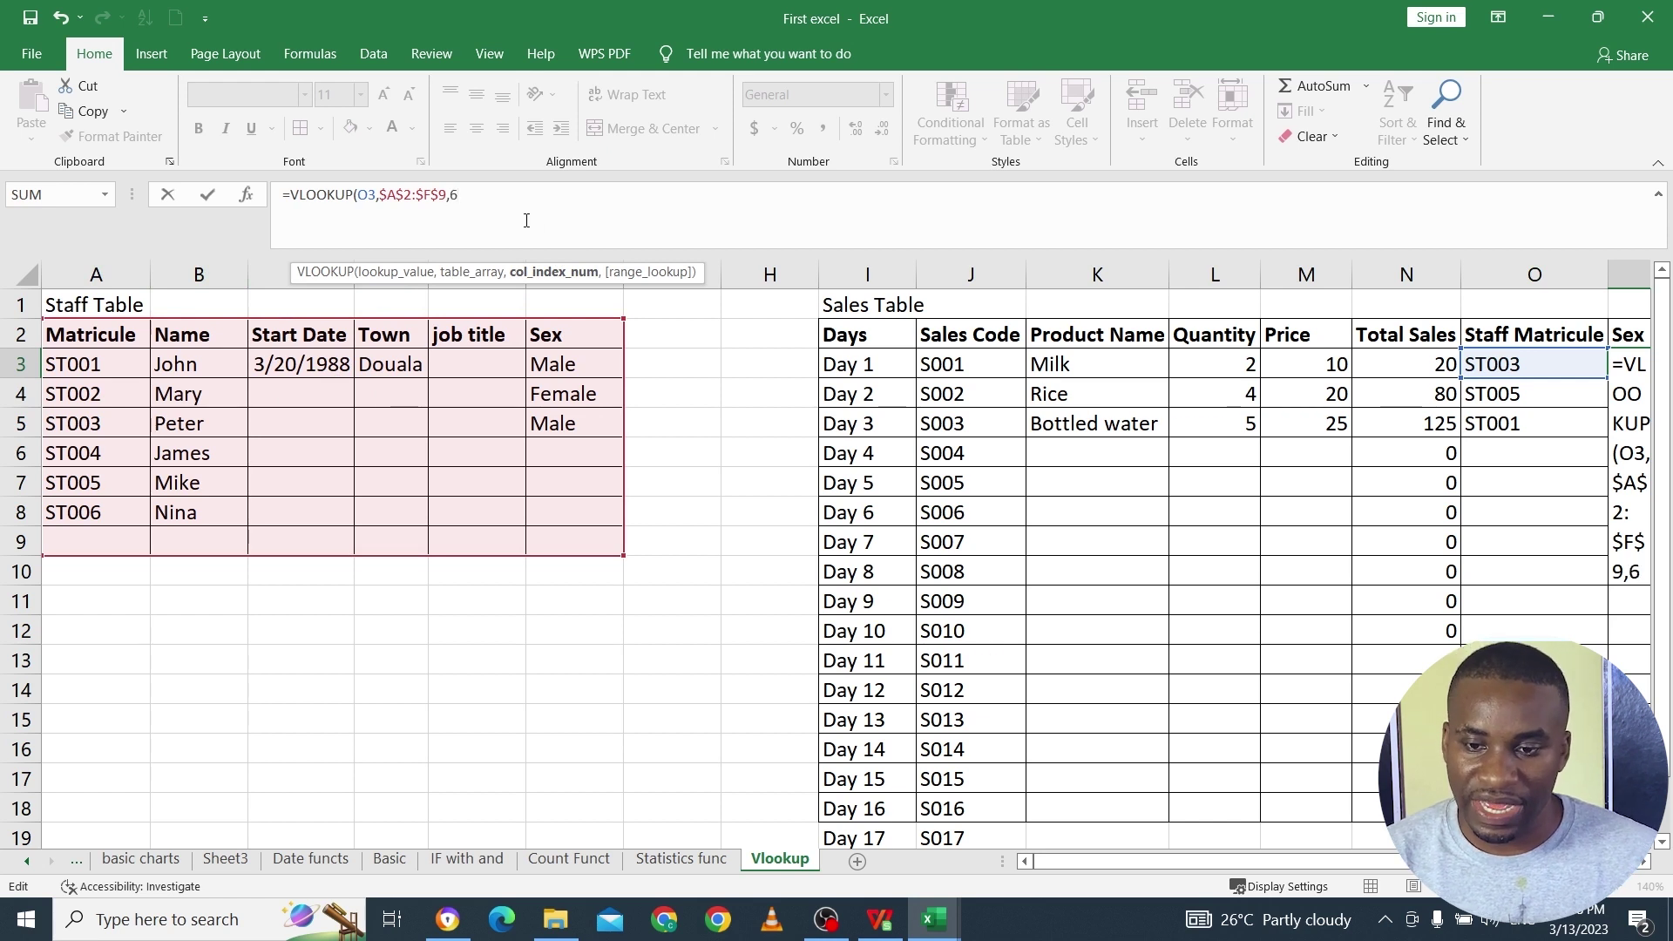
type(",")
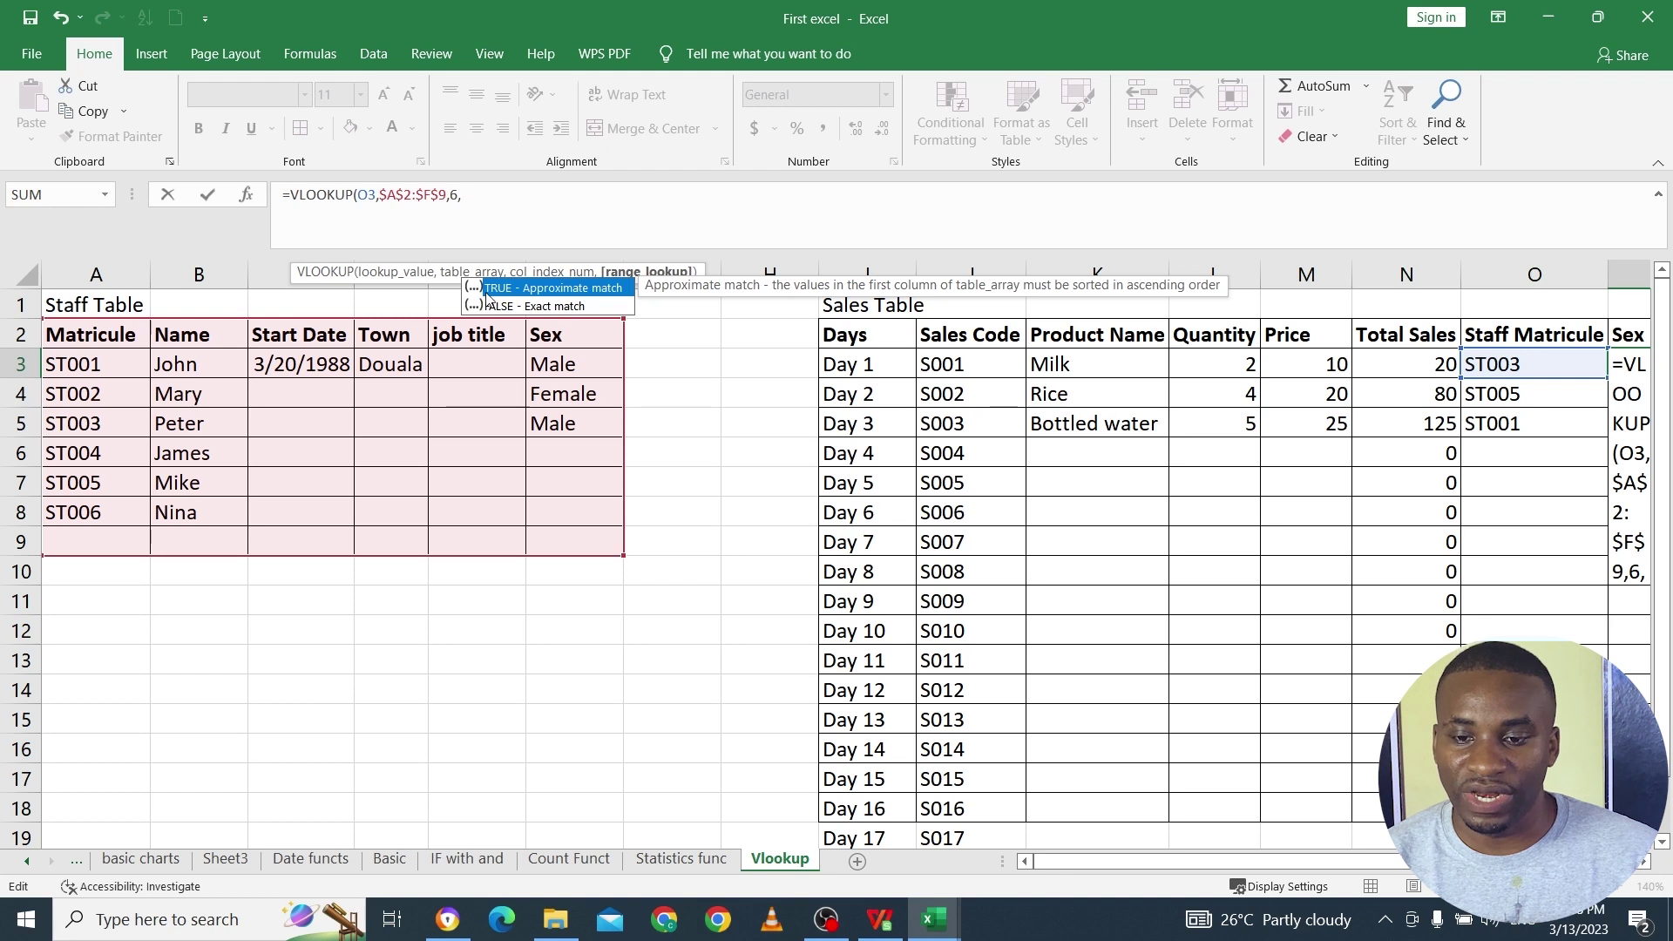
left_click(549, 305)
left_click(548, 301)
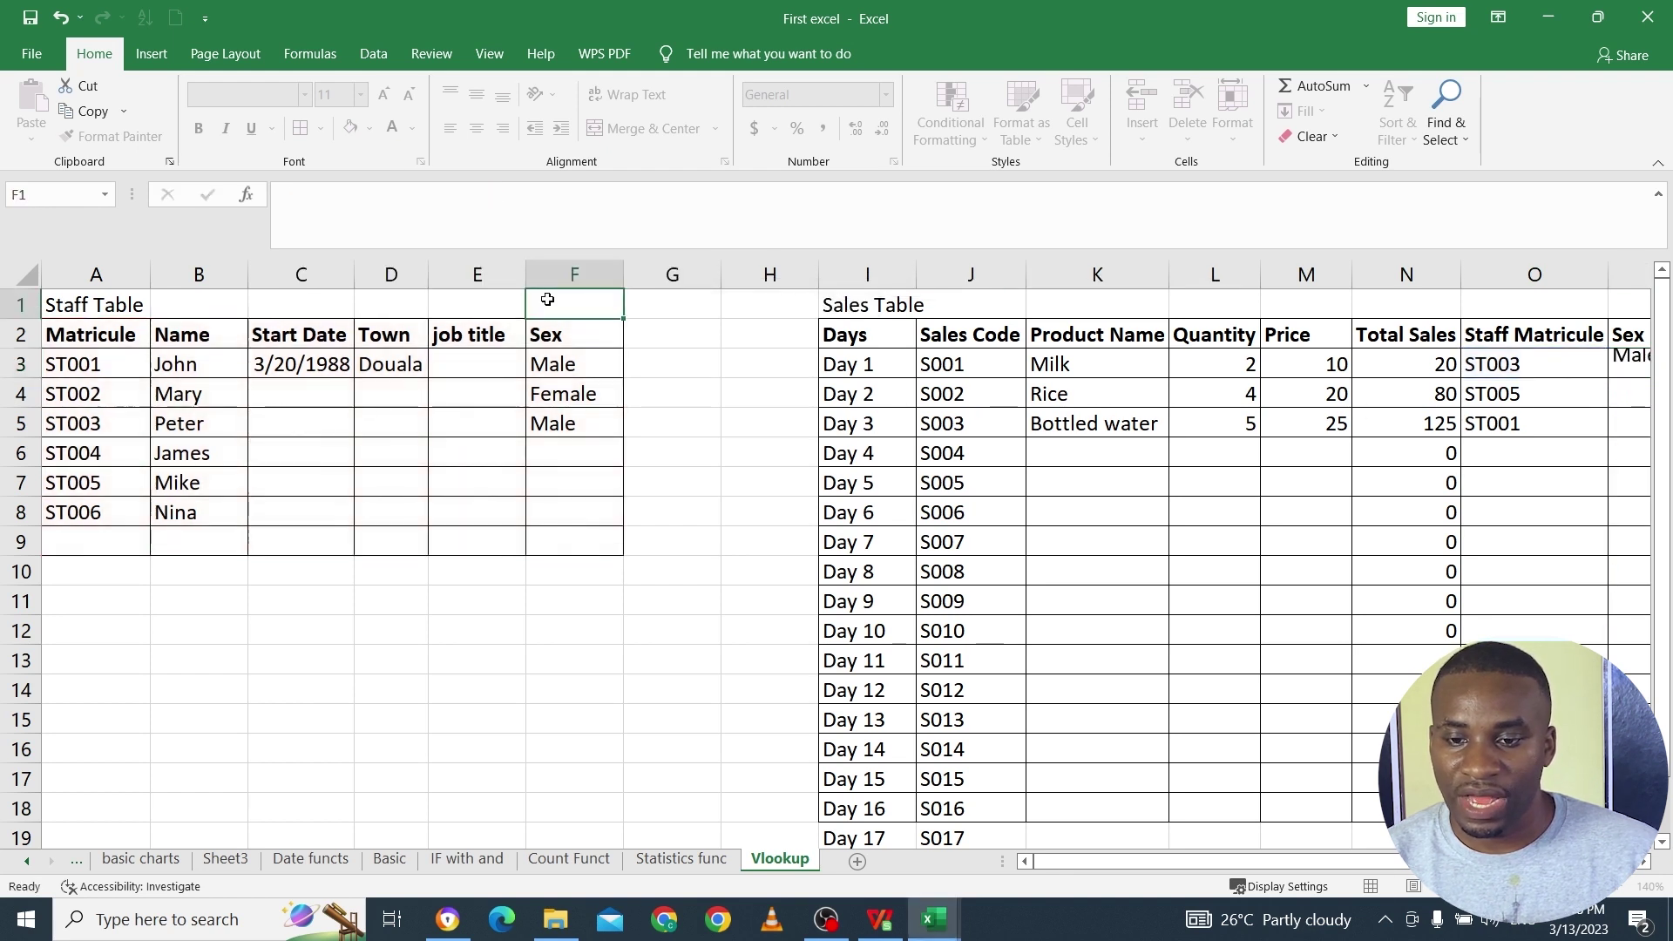
Step: Copy the Sex VLOOKUP formula from P3 down to P5 for the Day 2 and Day 3 sales
left_click(1650, 863)
left_click(1650, 863)
left_click(1649, 863)
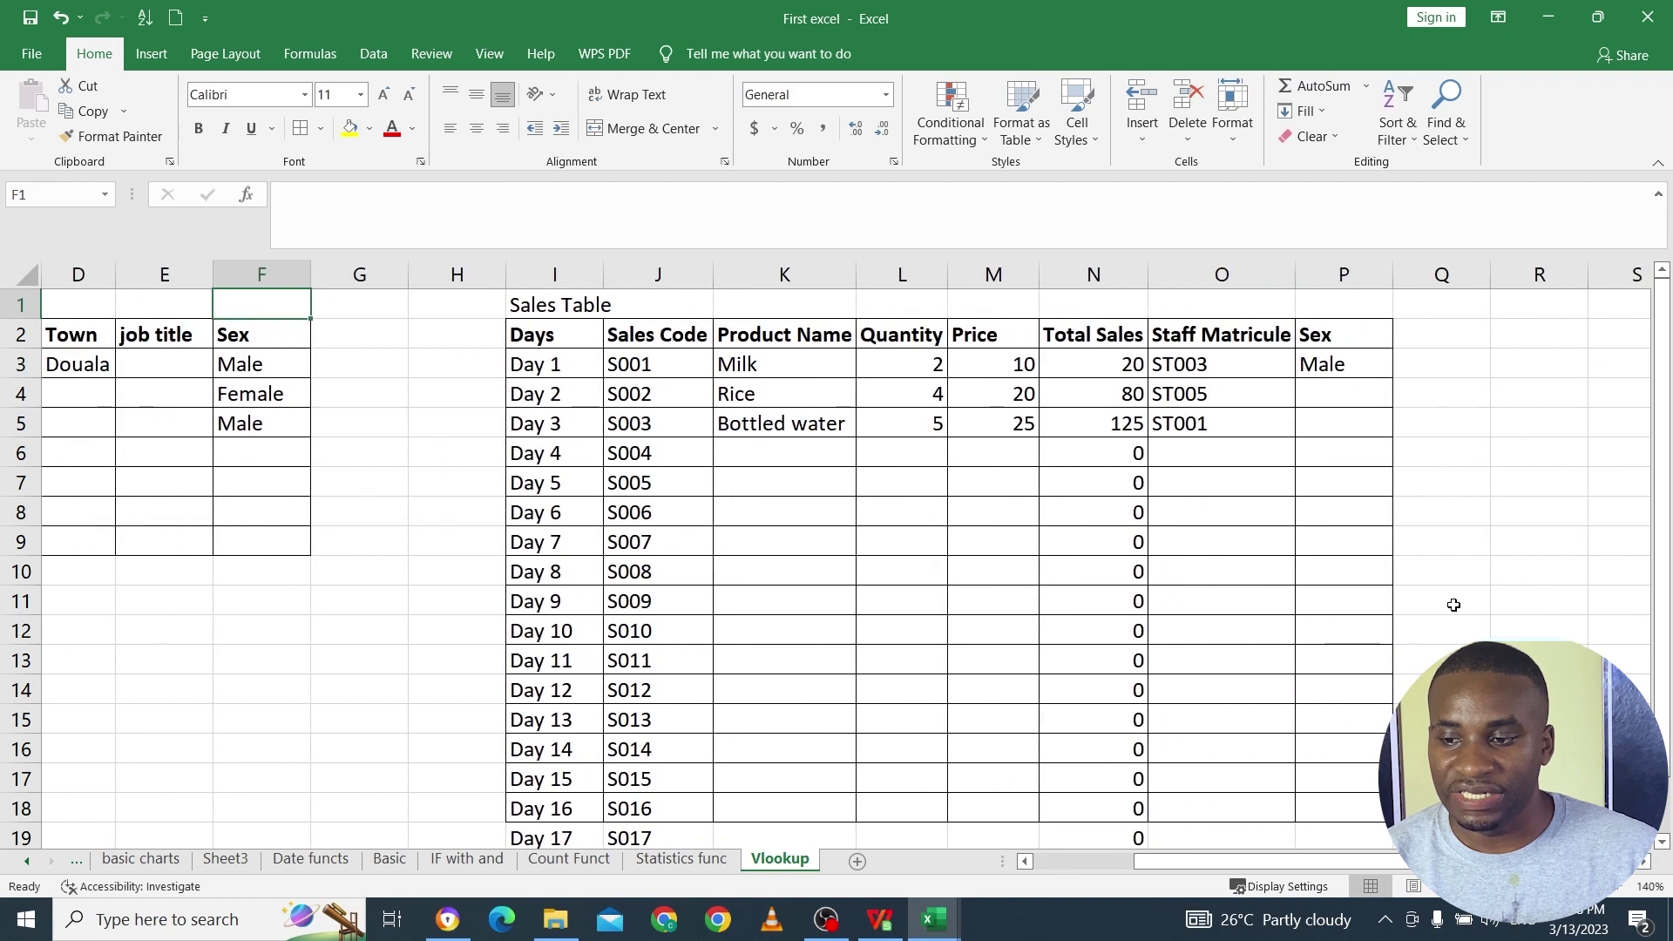
left_click(1325, 360)
left_click_drag(1391, 378, 1394, 438)
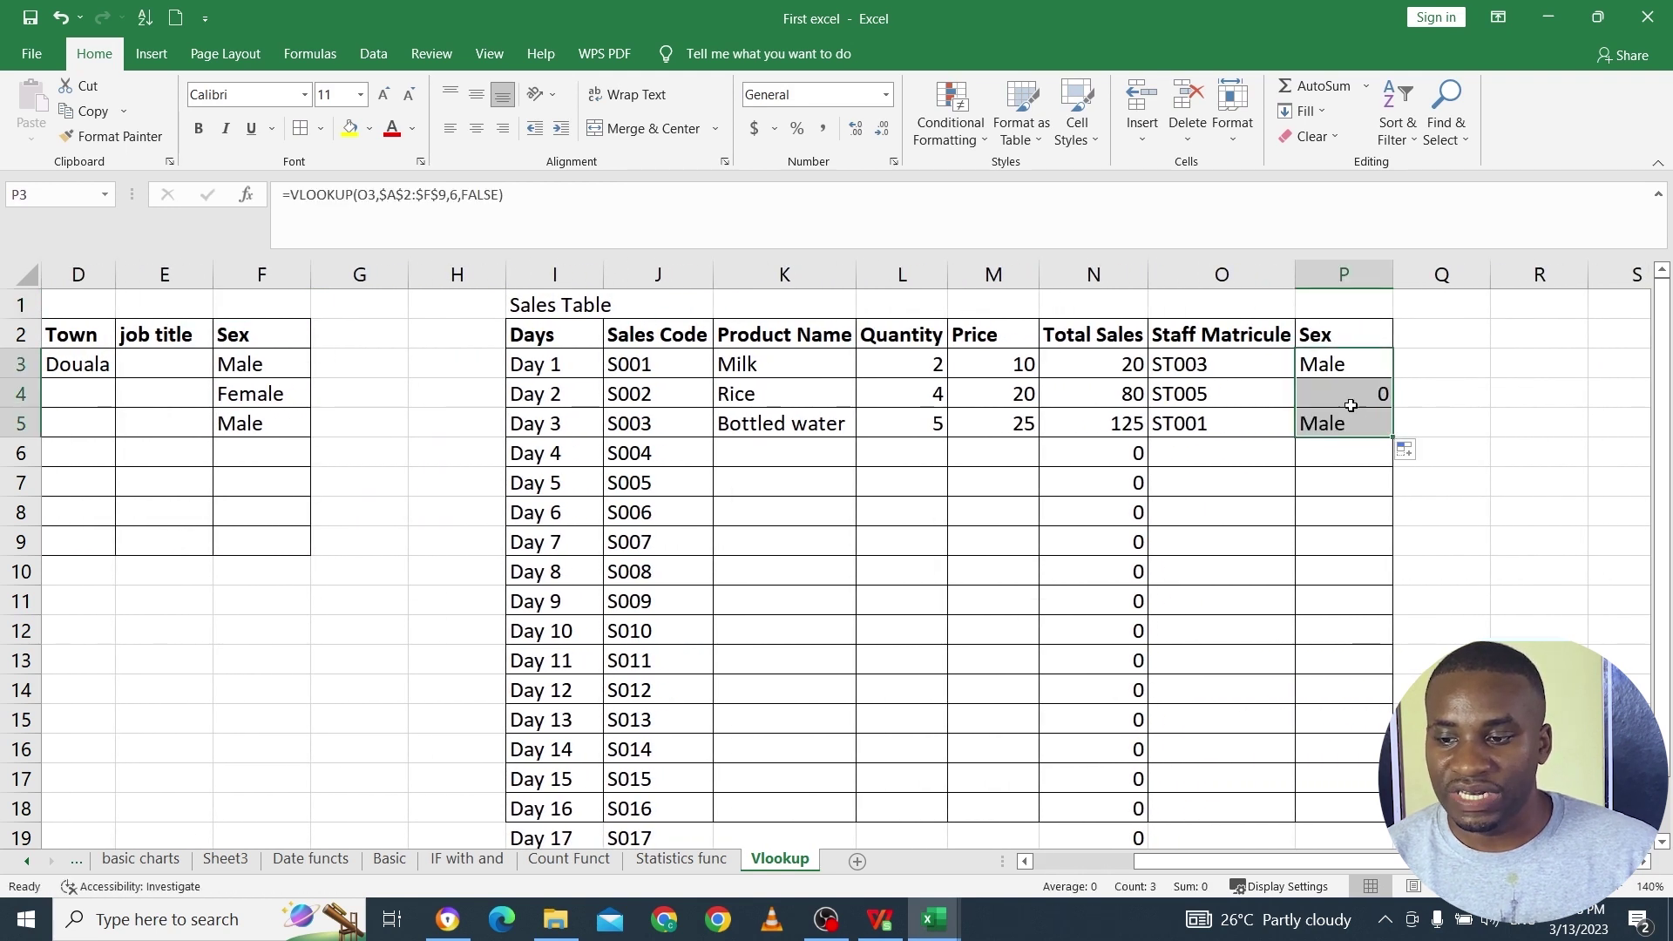
Step: Check the Day 2 Sex lookup in P4 and enter Male as the sex of staff member ST005 in F7
left_click(1353, 394)
left_click(1229, 398)
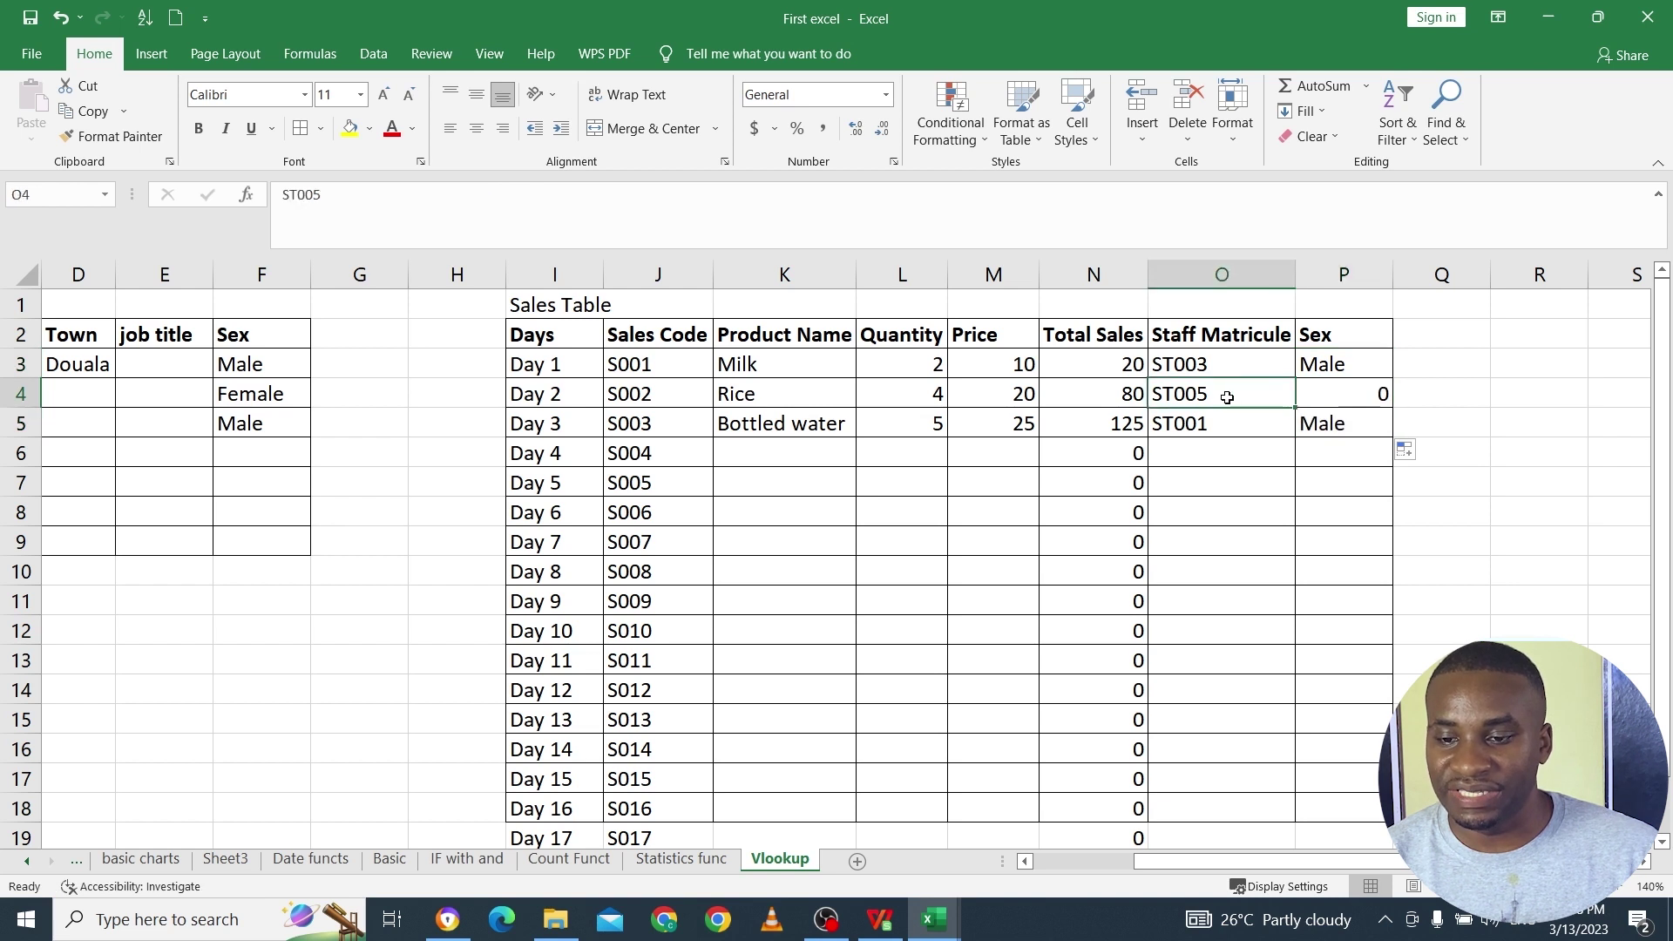
left_click(1308, 398)
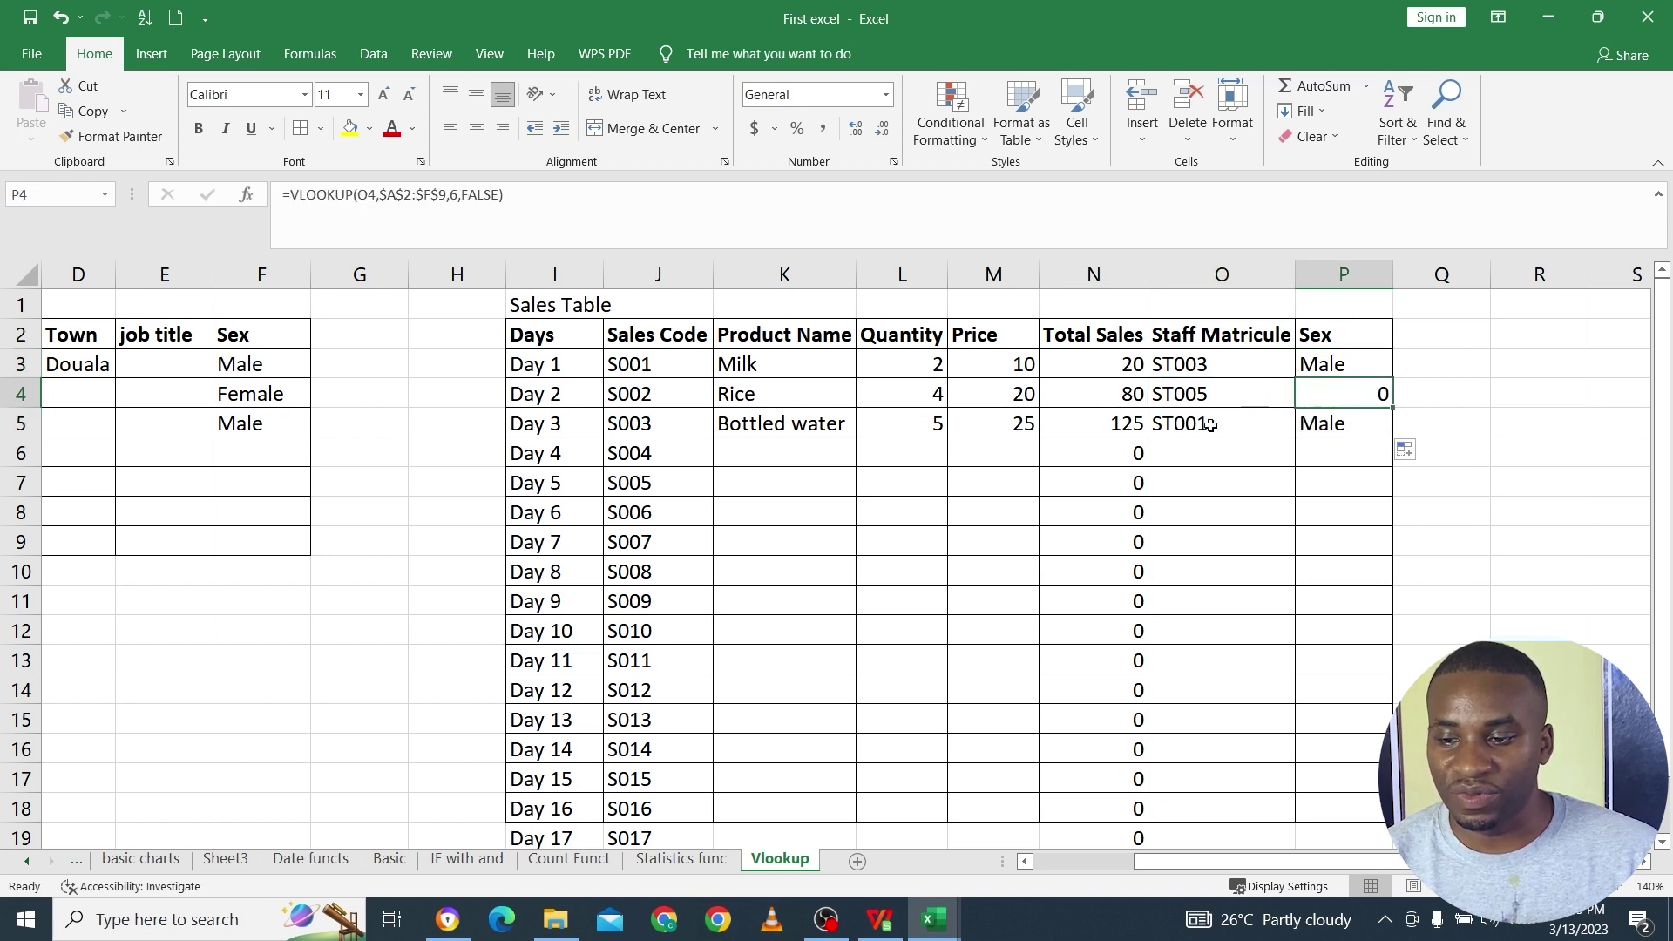
left_click_drag(1328, 861, 1225, 878)
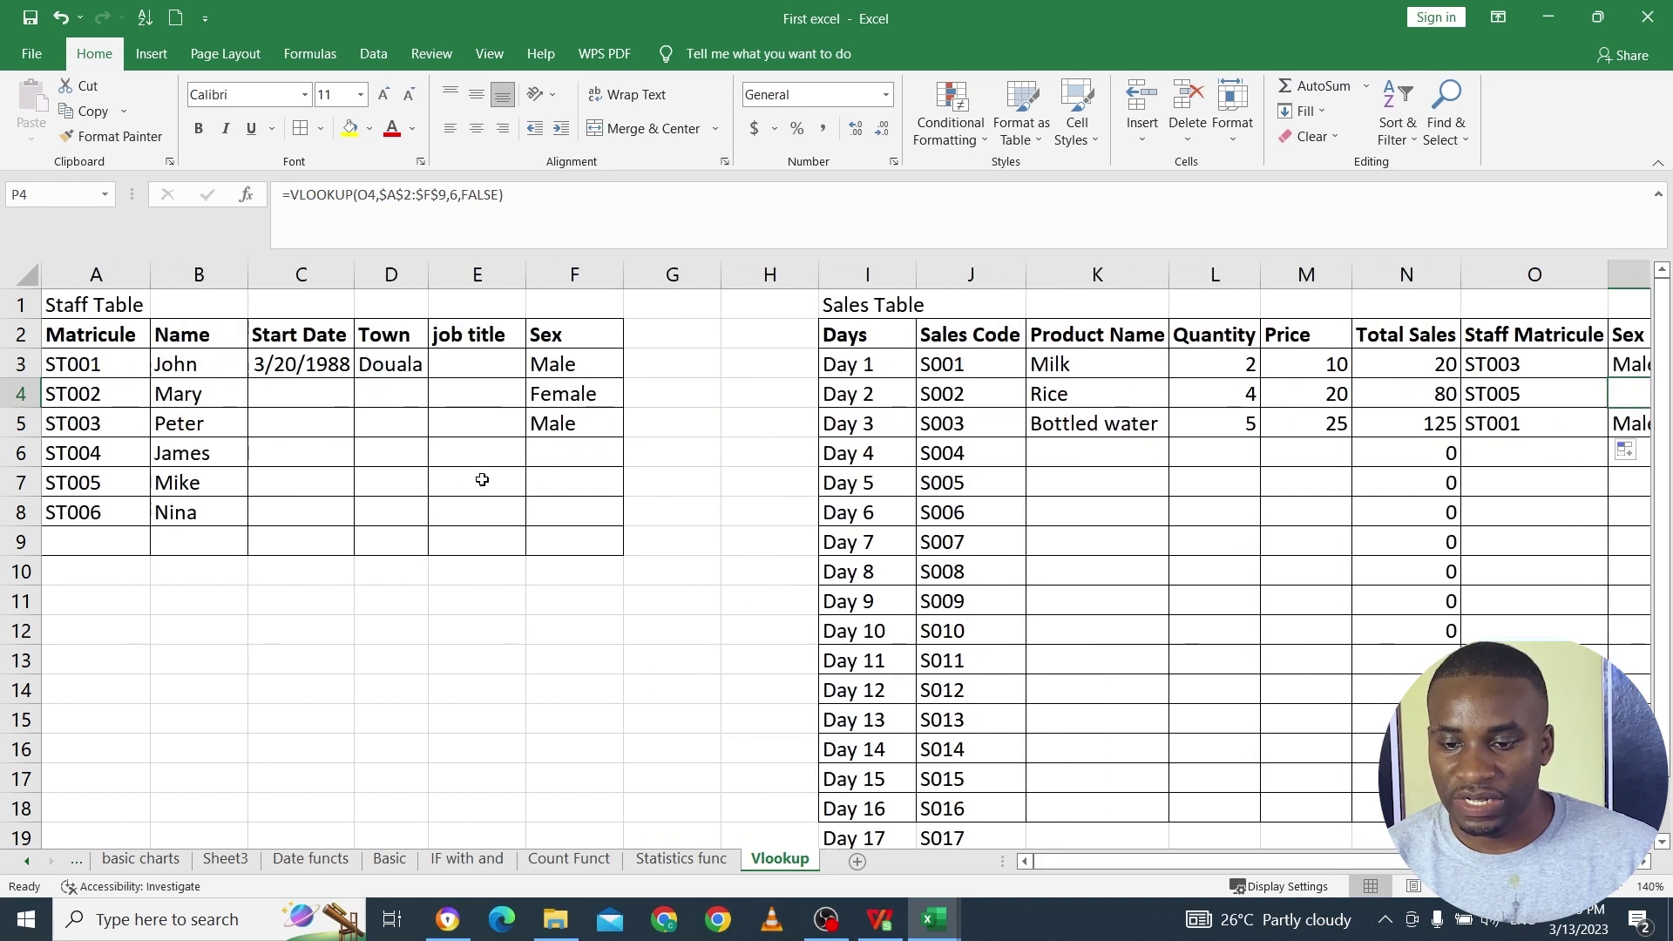
left_click(547, 483)
type("M")
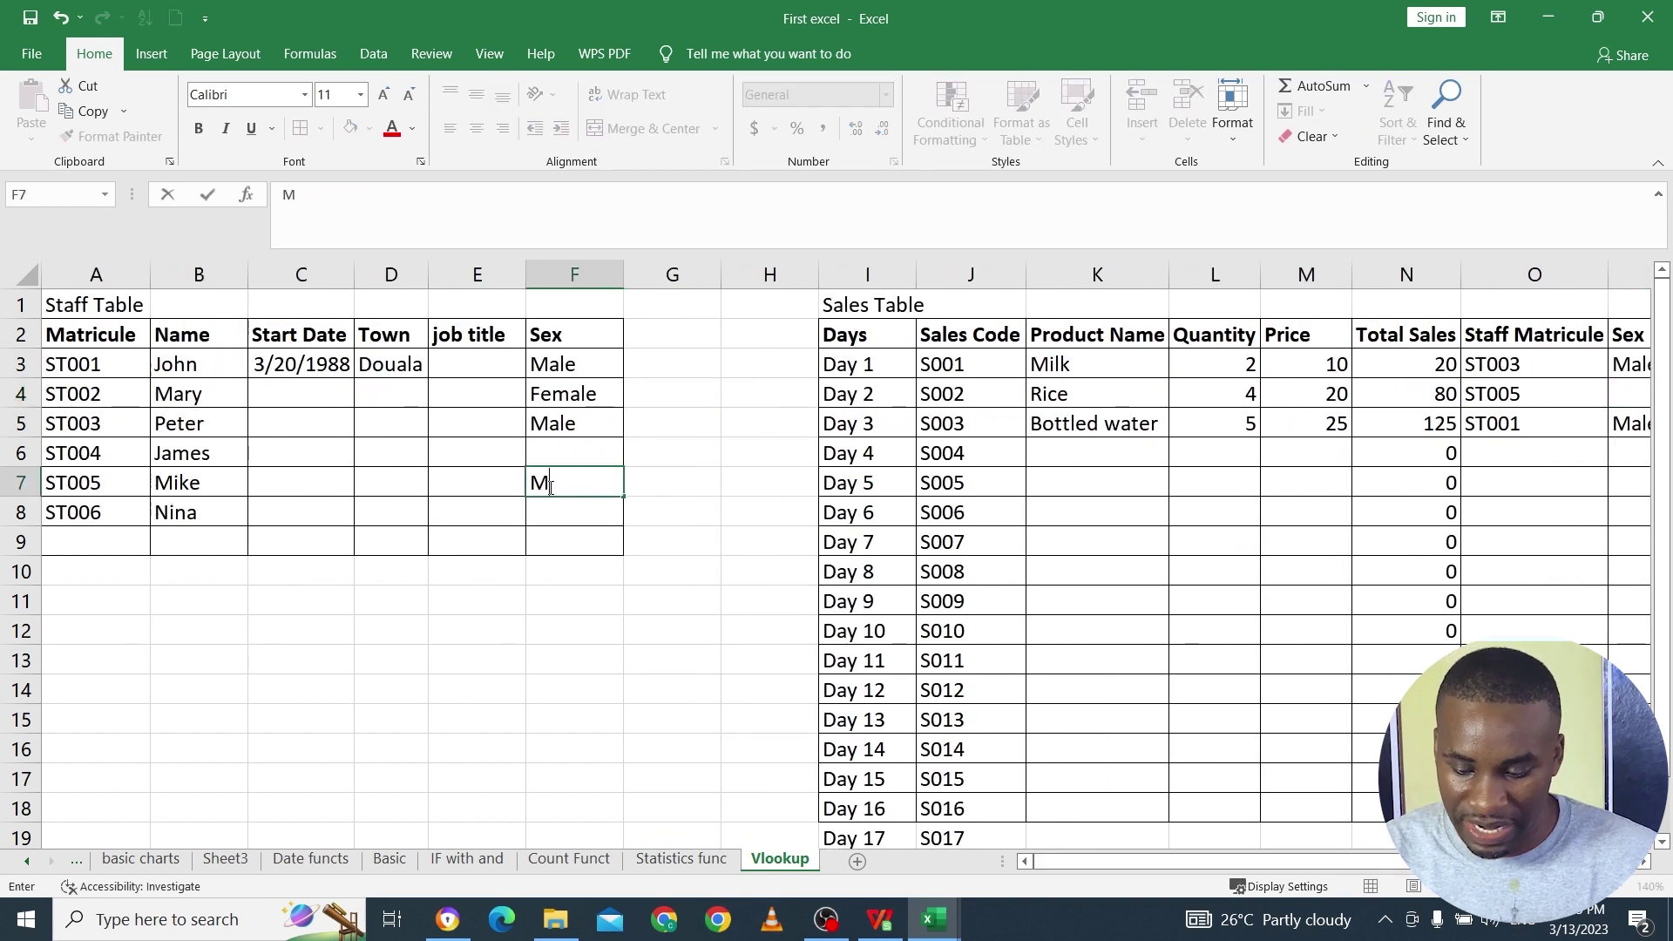
type("ale")
key("Return")
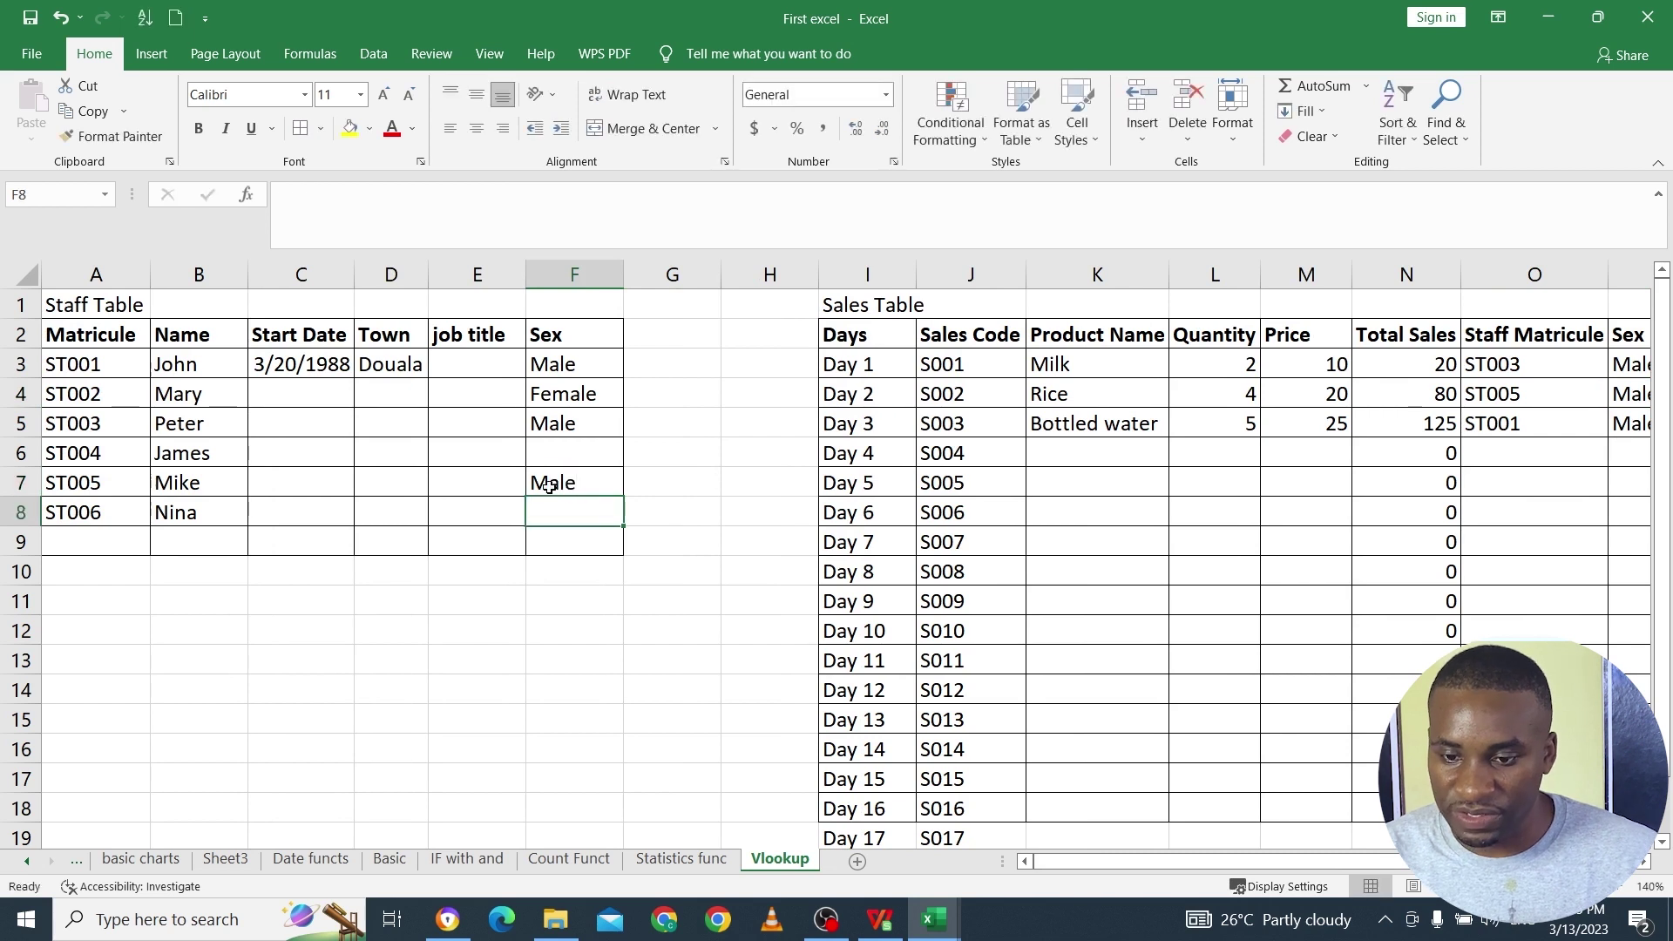
Step: Check the Day 2 and Day 3 Sex lookups against the staff table and narrow the empty column H between the tables
left_click_drag(1203, 862, 1237, 863)
left_click_drag(1434, 894, 1438, 890)
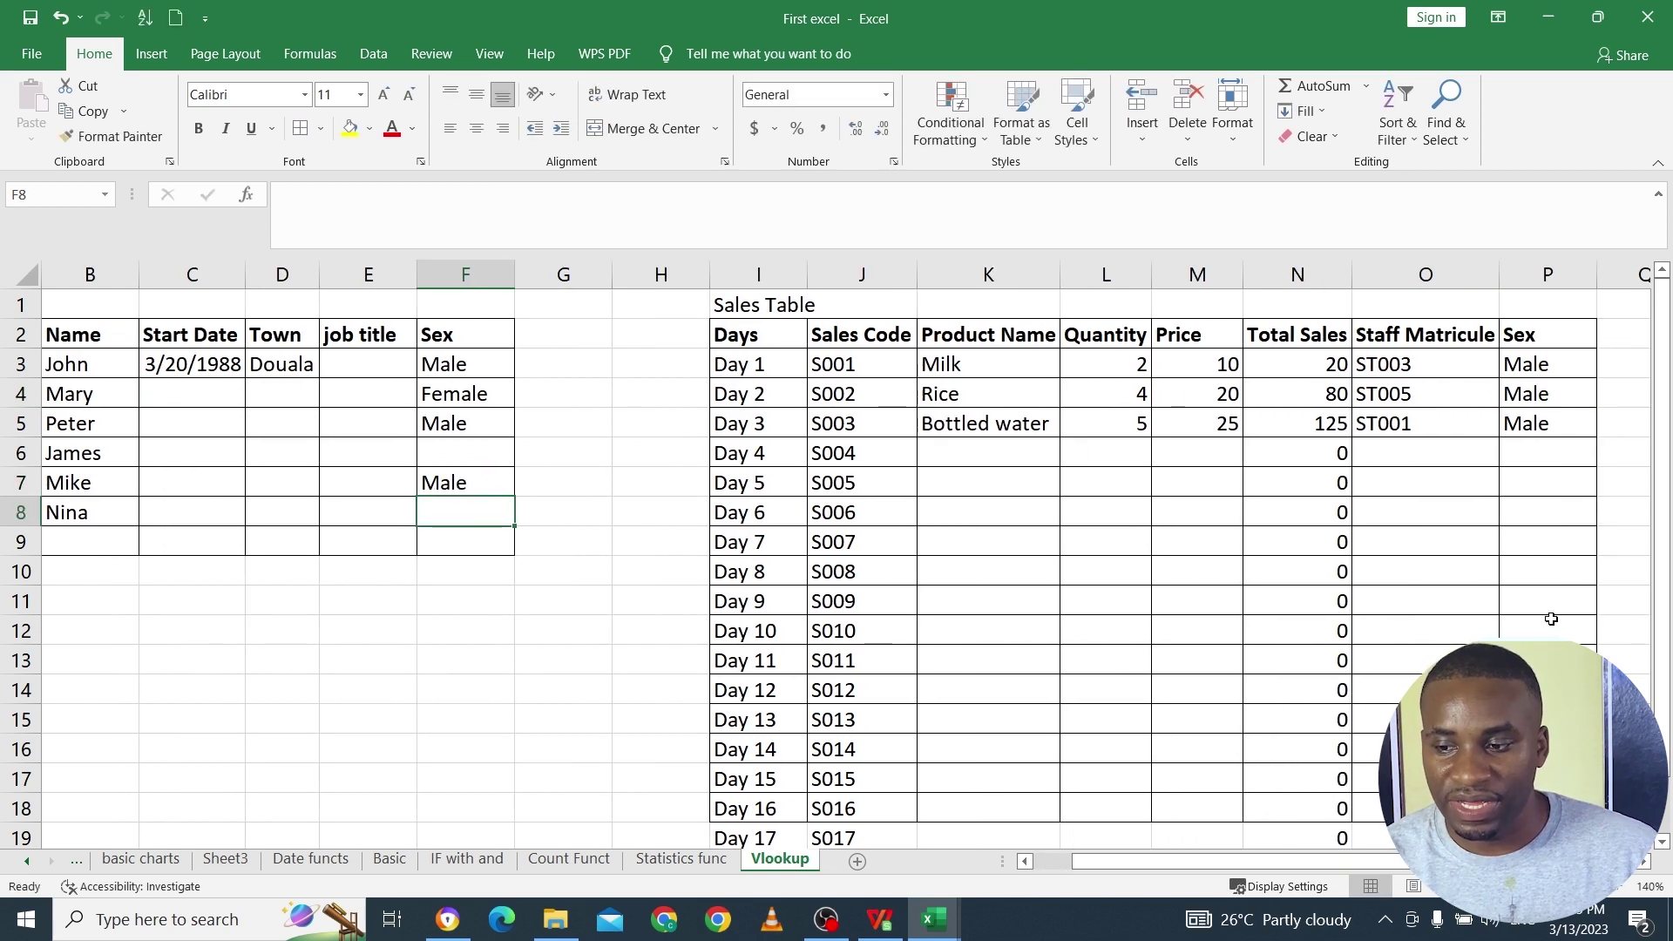
left_click(1544, 431)
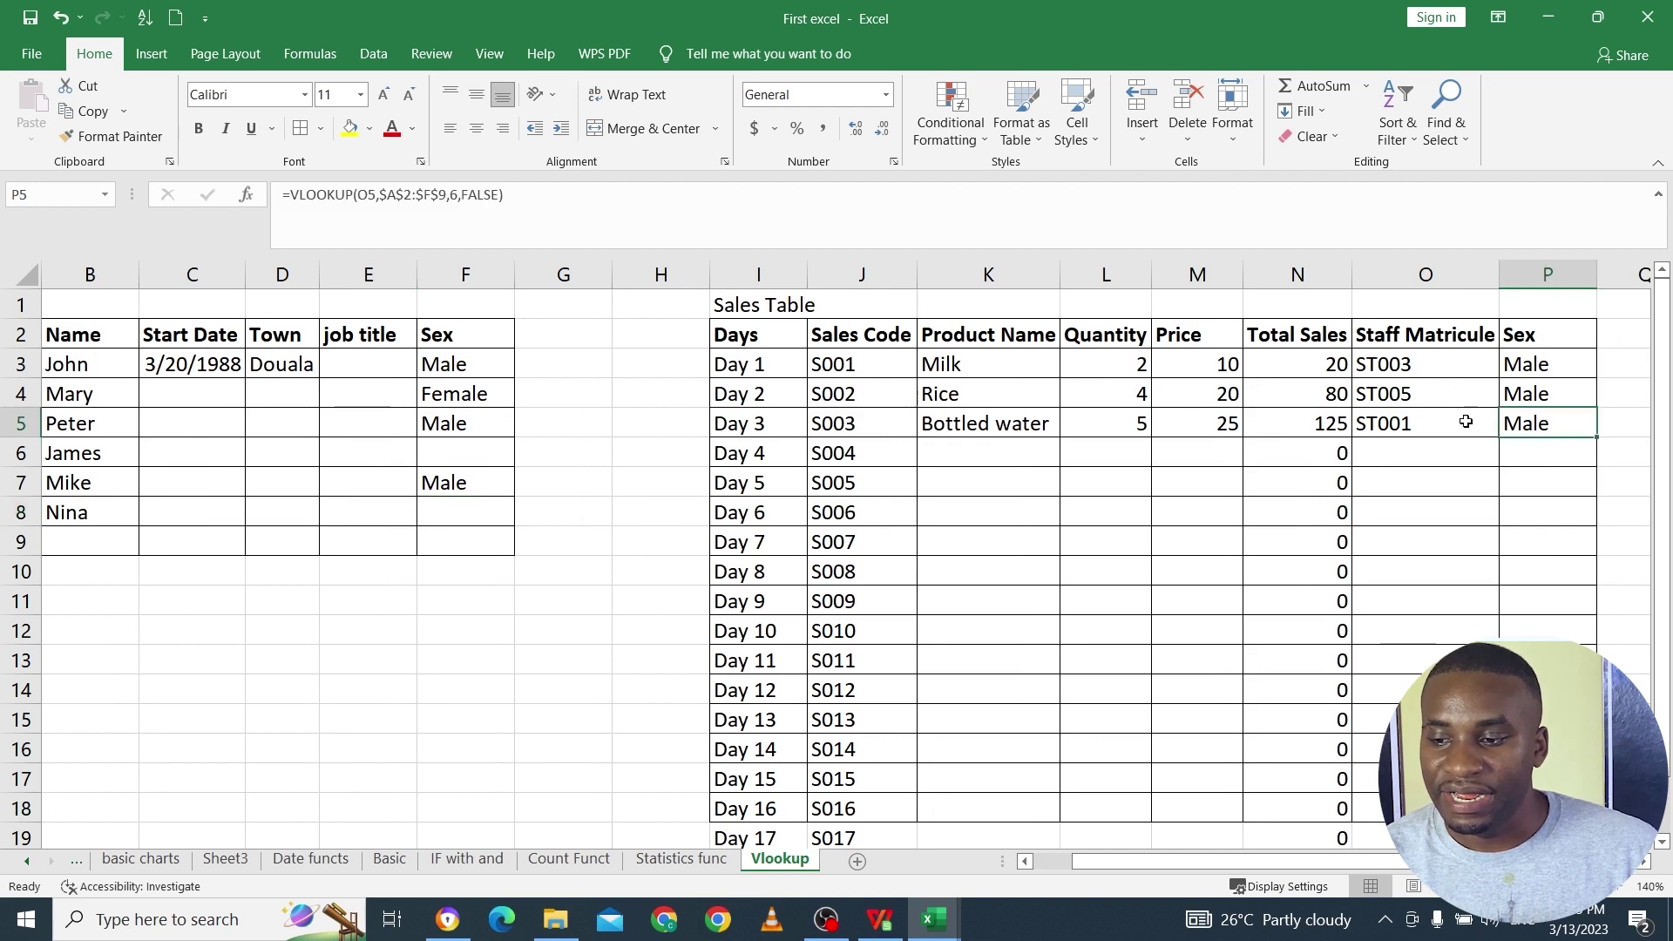
left_click(1525, 391)
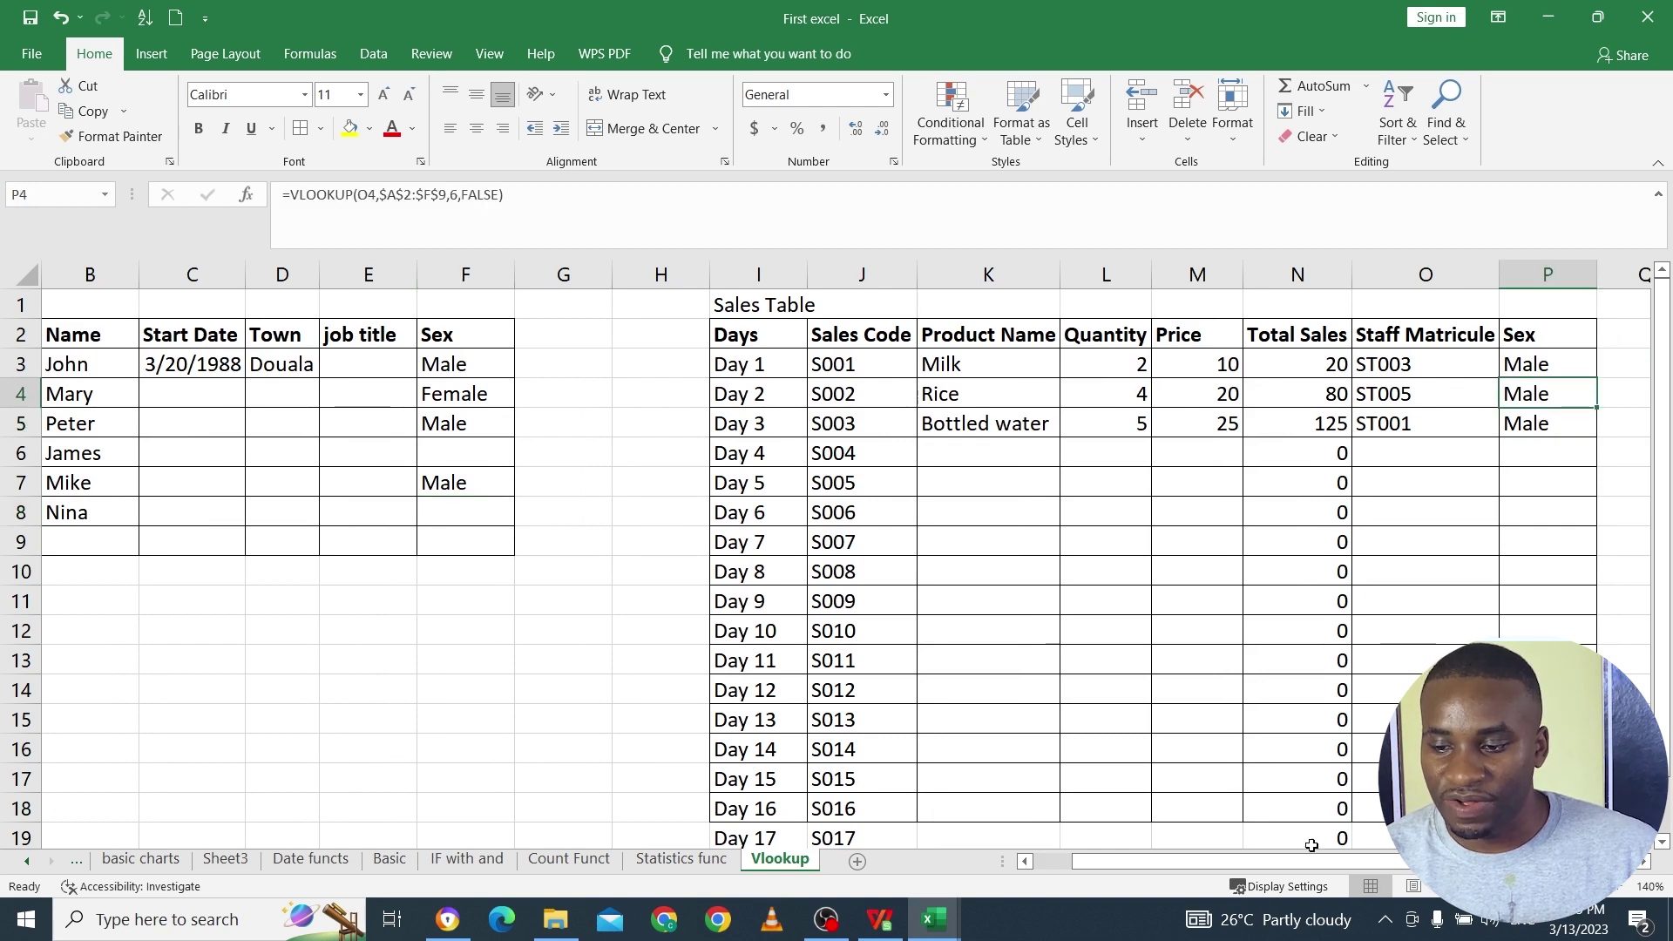
left_click_drag(1298, 860, 1159, 873)
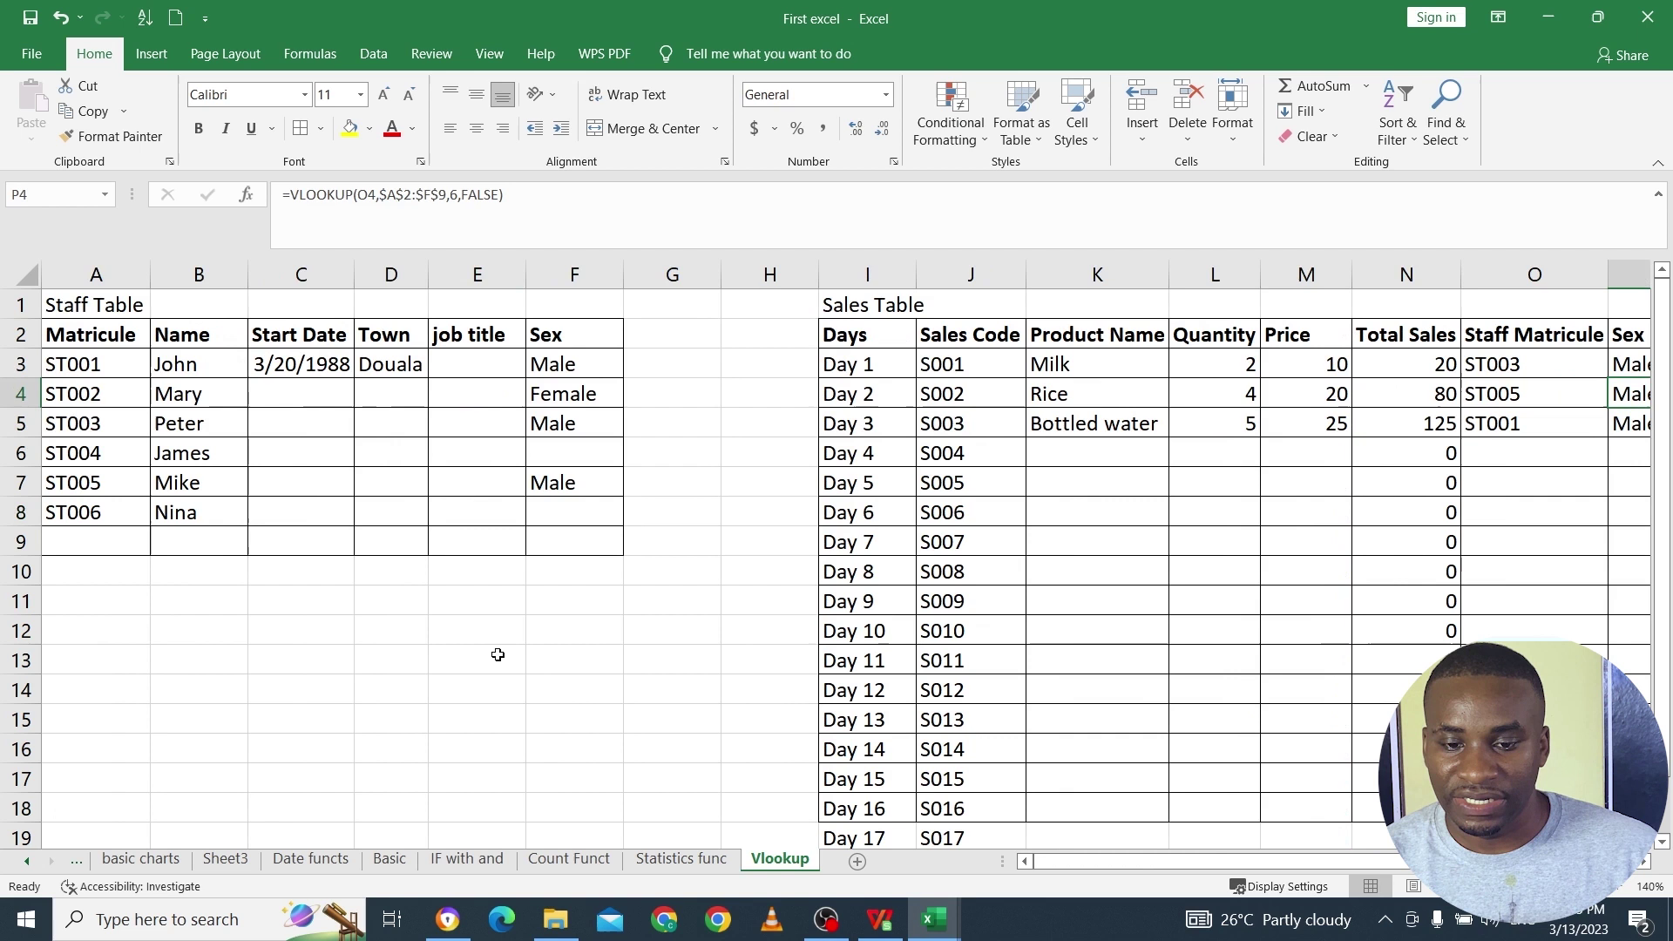
left_click(92, 489)
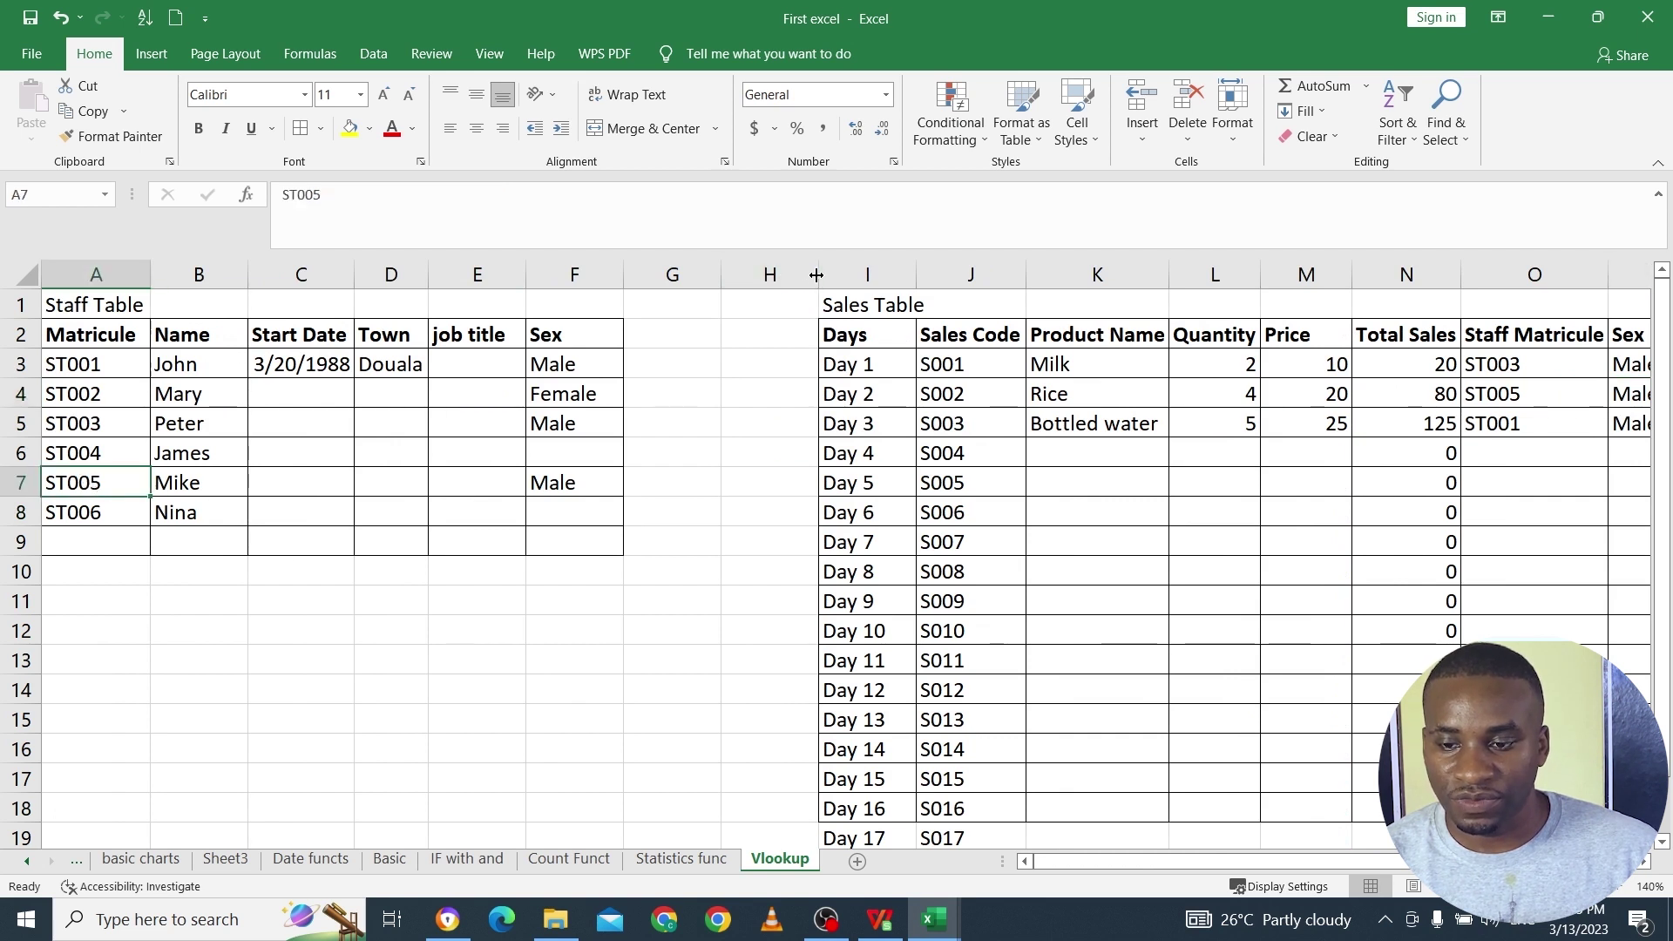
left_click_drag(804, 273, 727, 272)
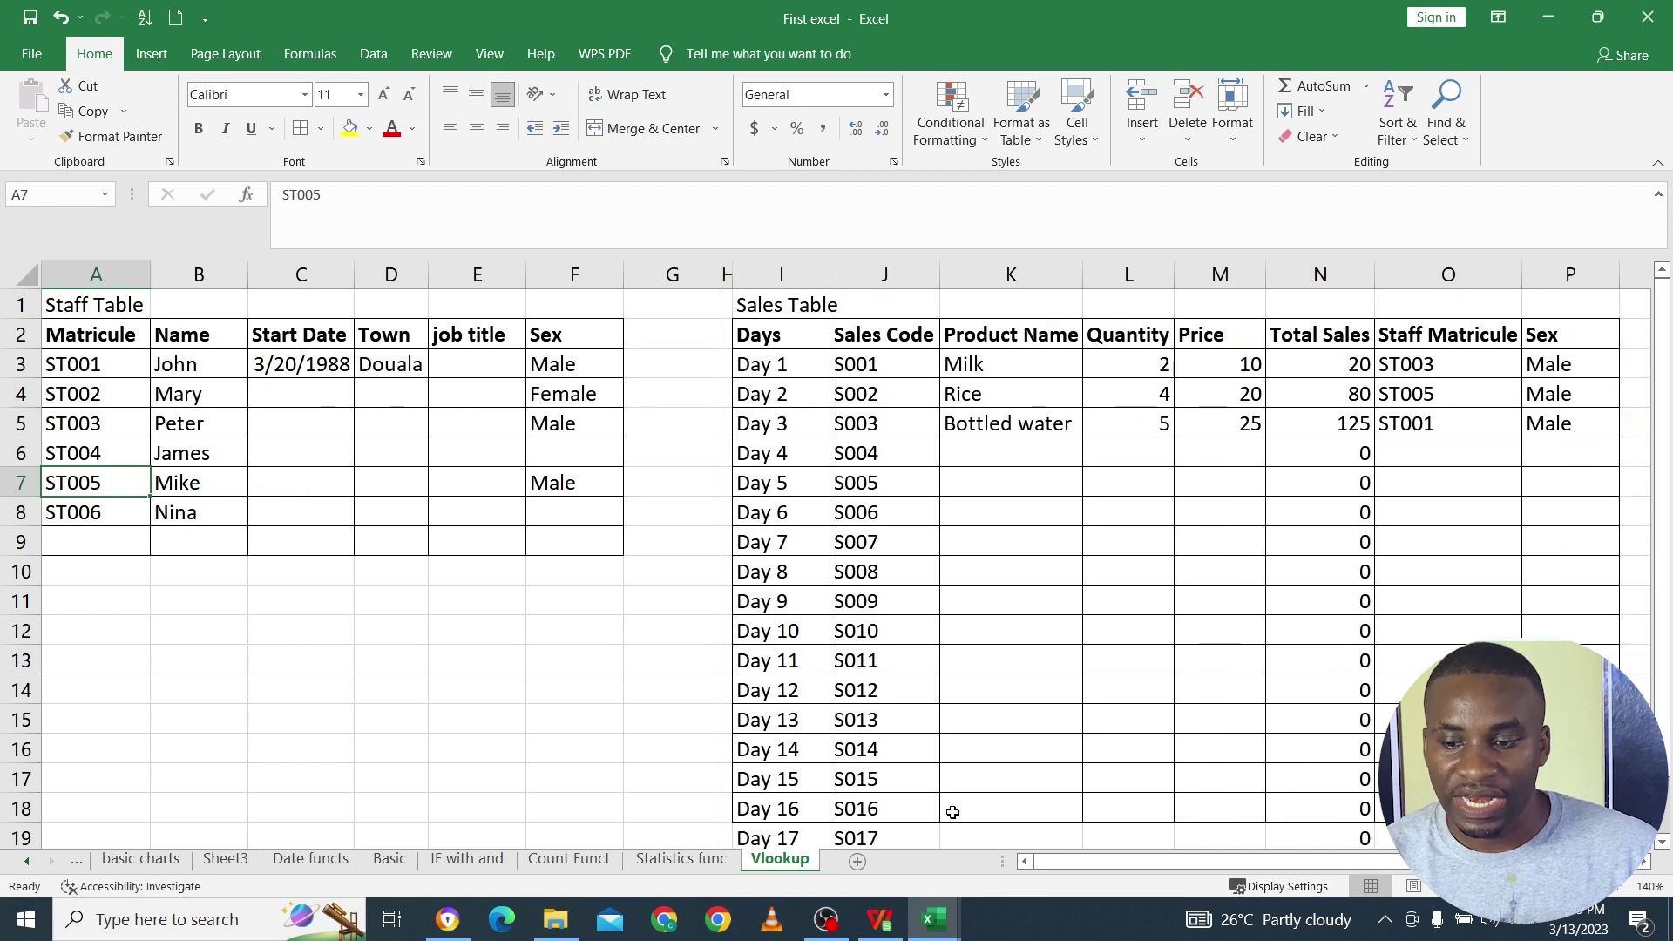
Step: Add a Names heading in Q2, beside the sales table's Sex column
left_click(1647, 862)
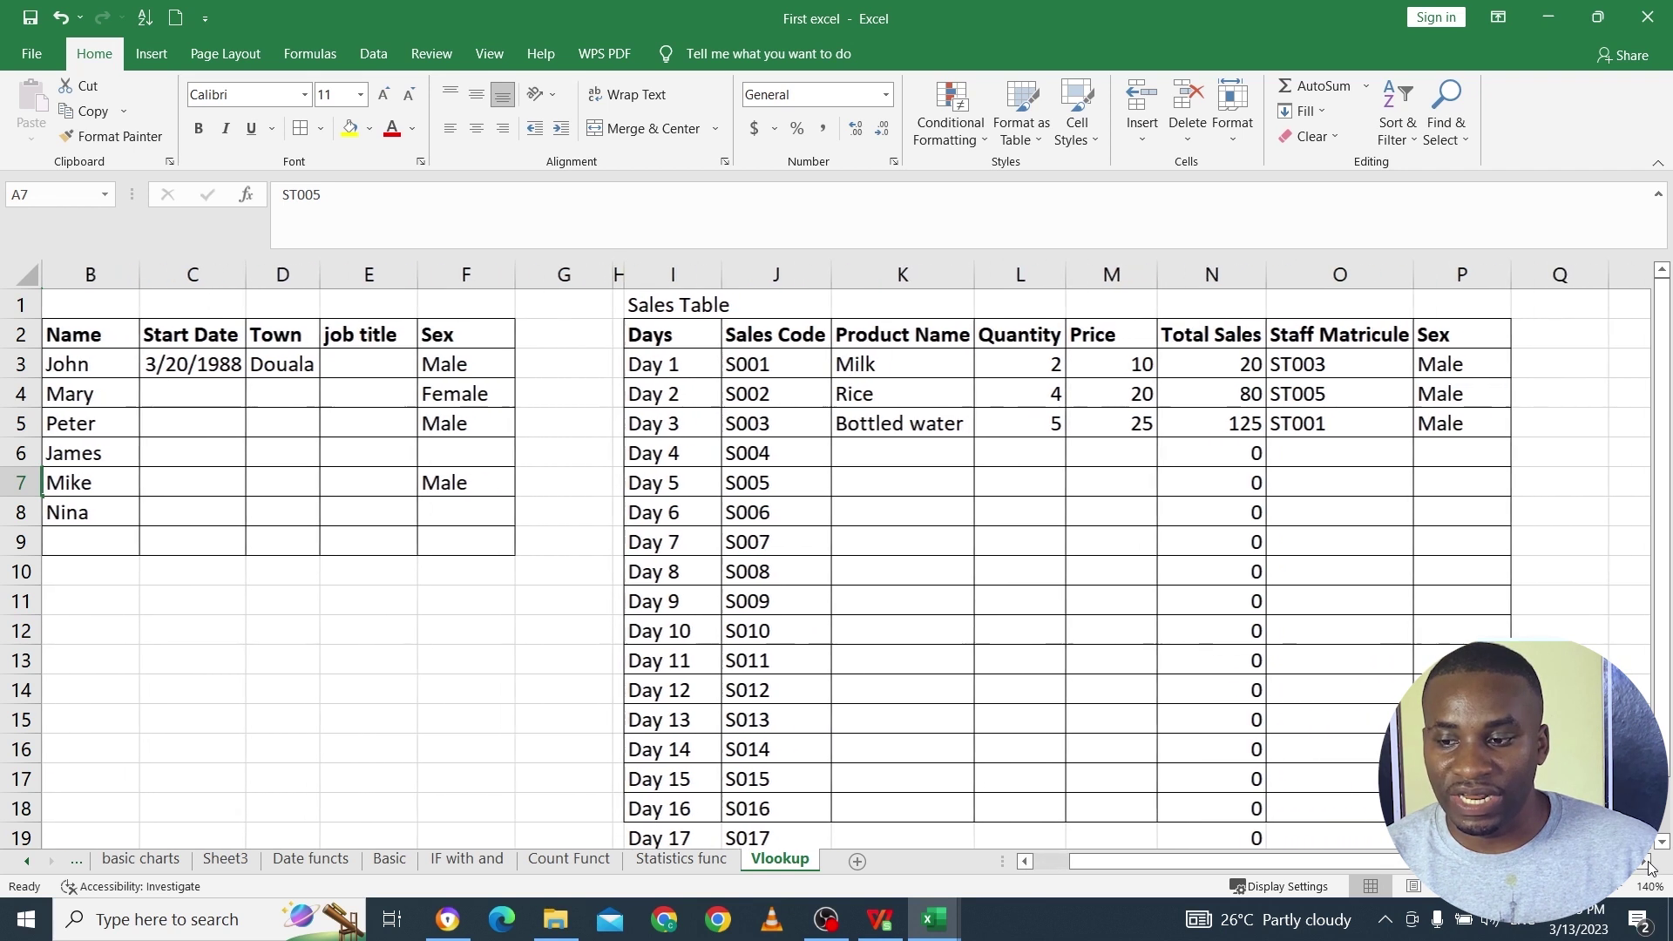
left_click(1647, 862)
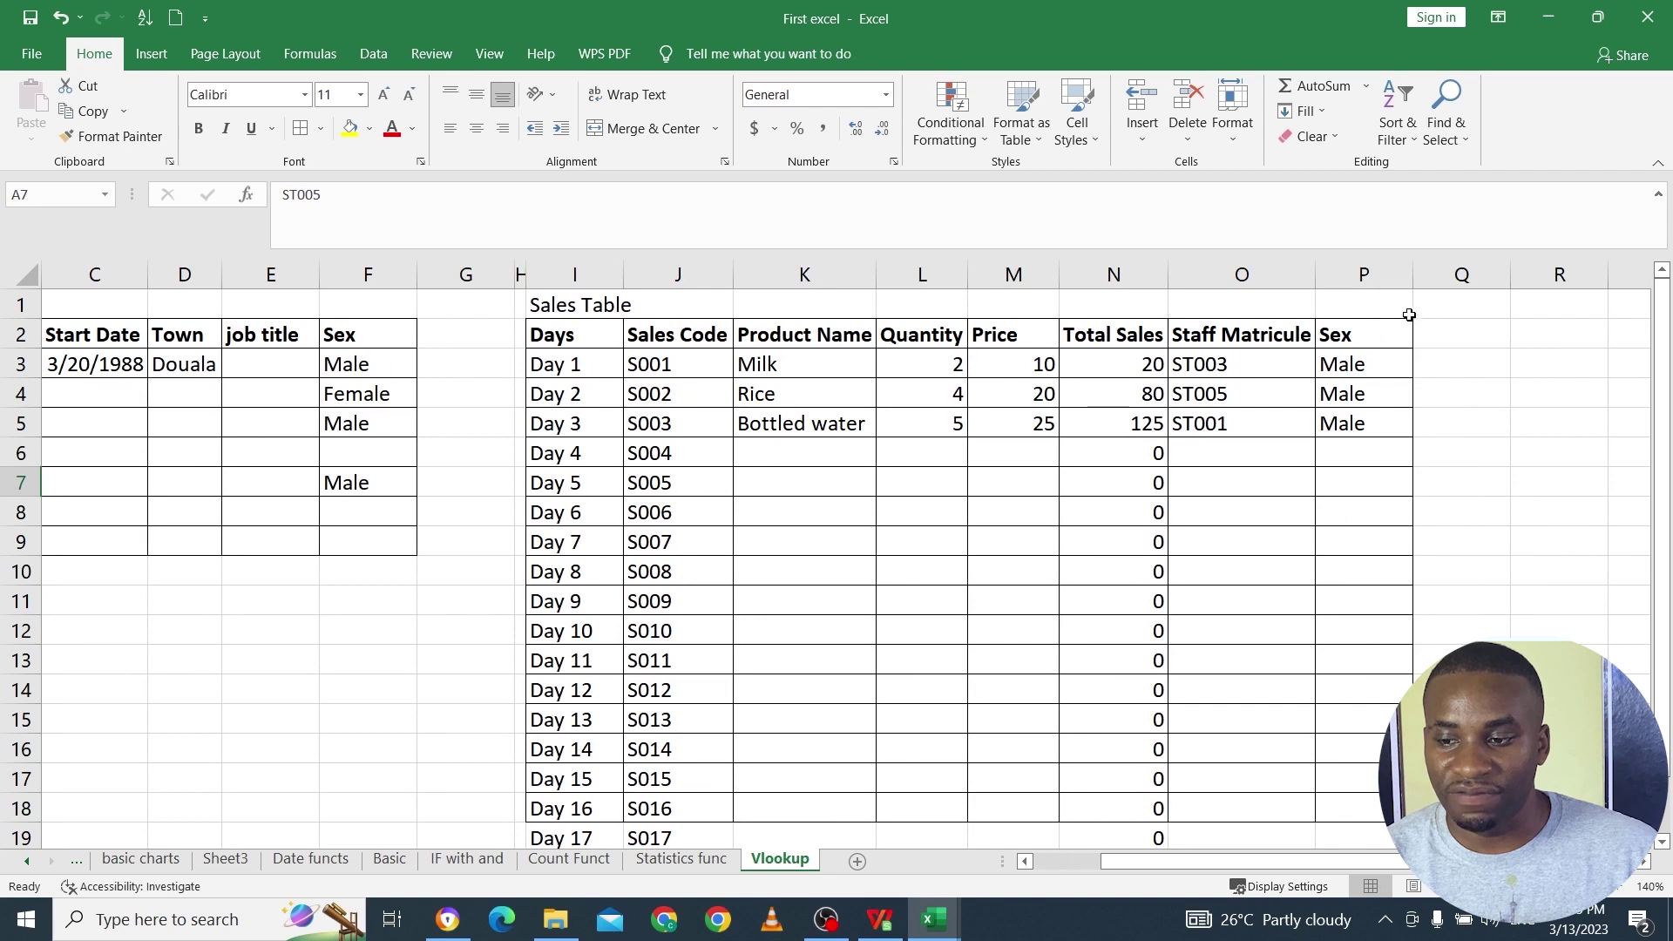
left_click(1398, 277)
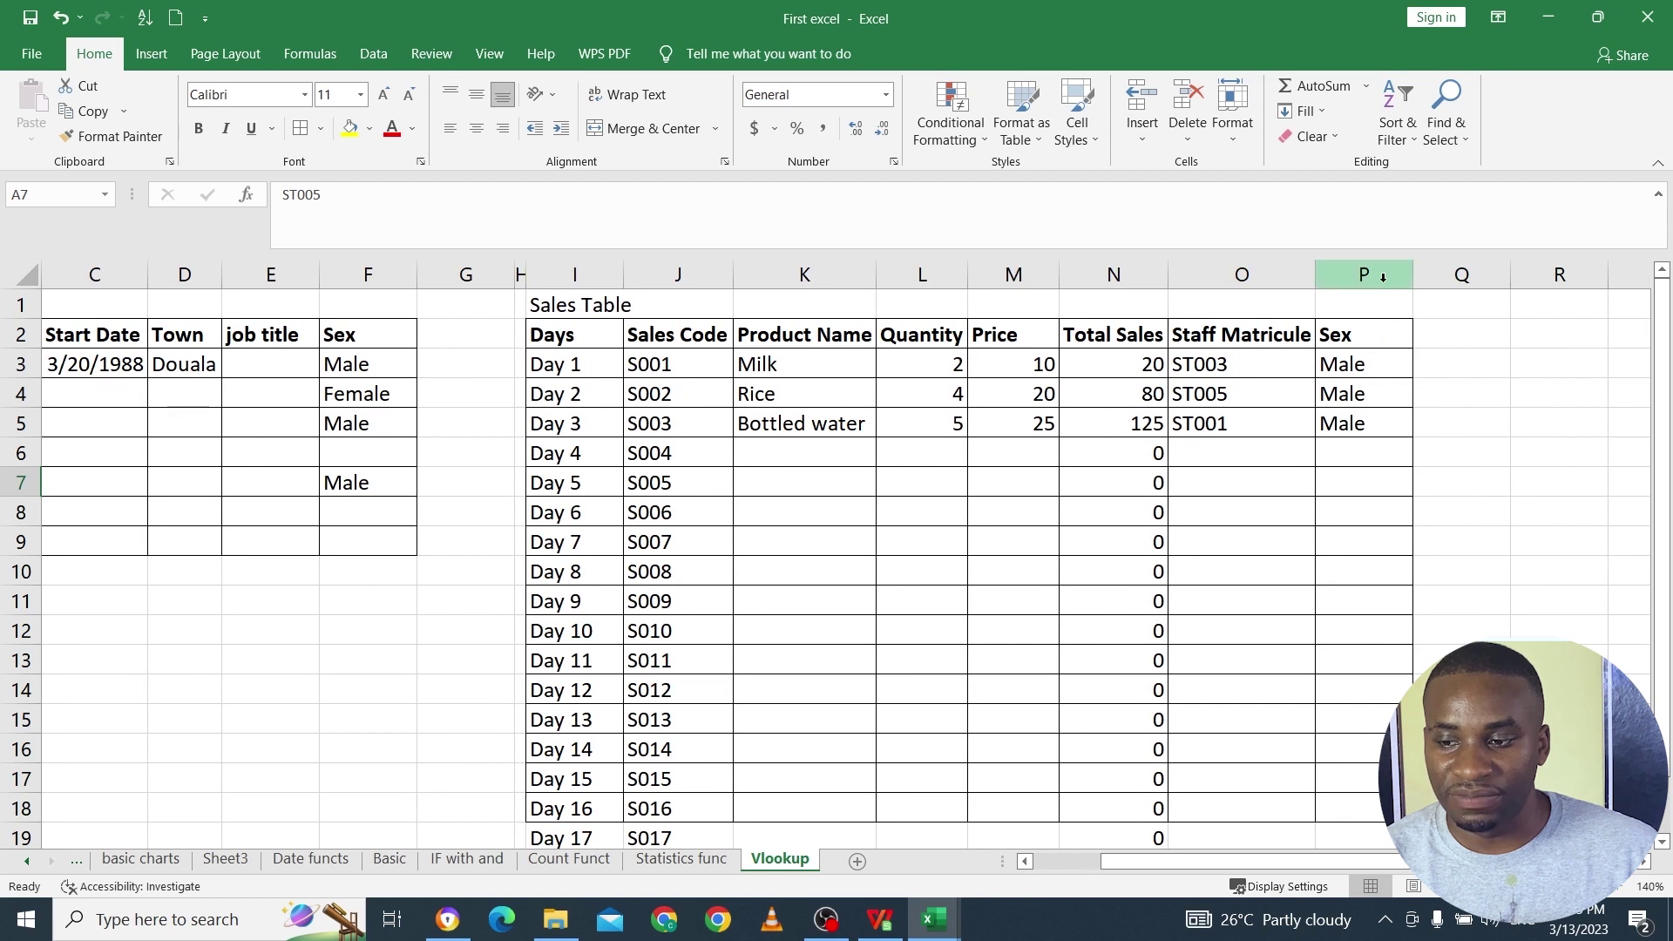
left_click(1430, 335)
type("Names")
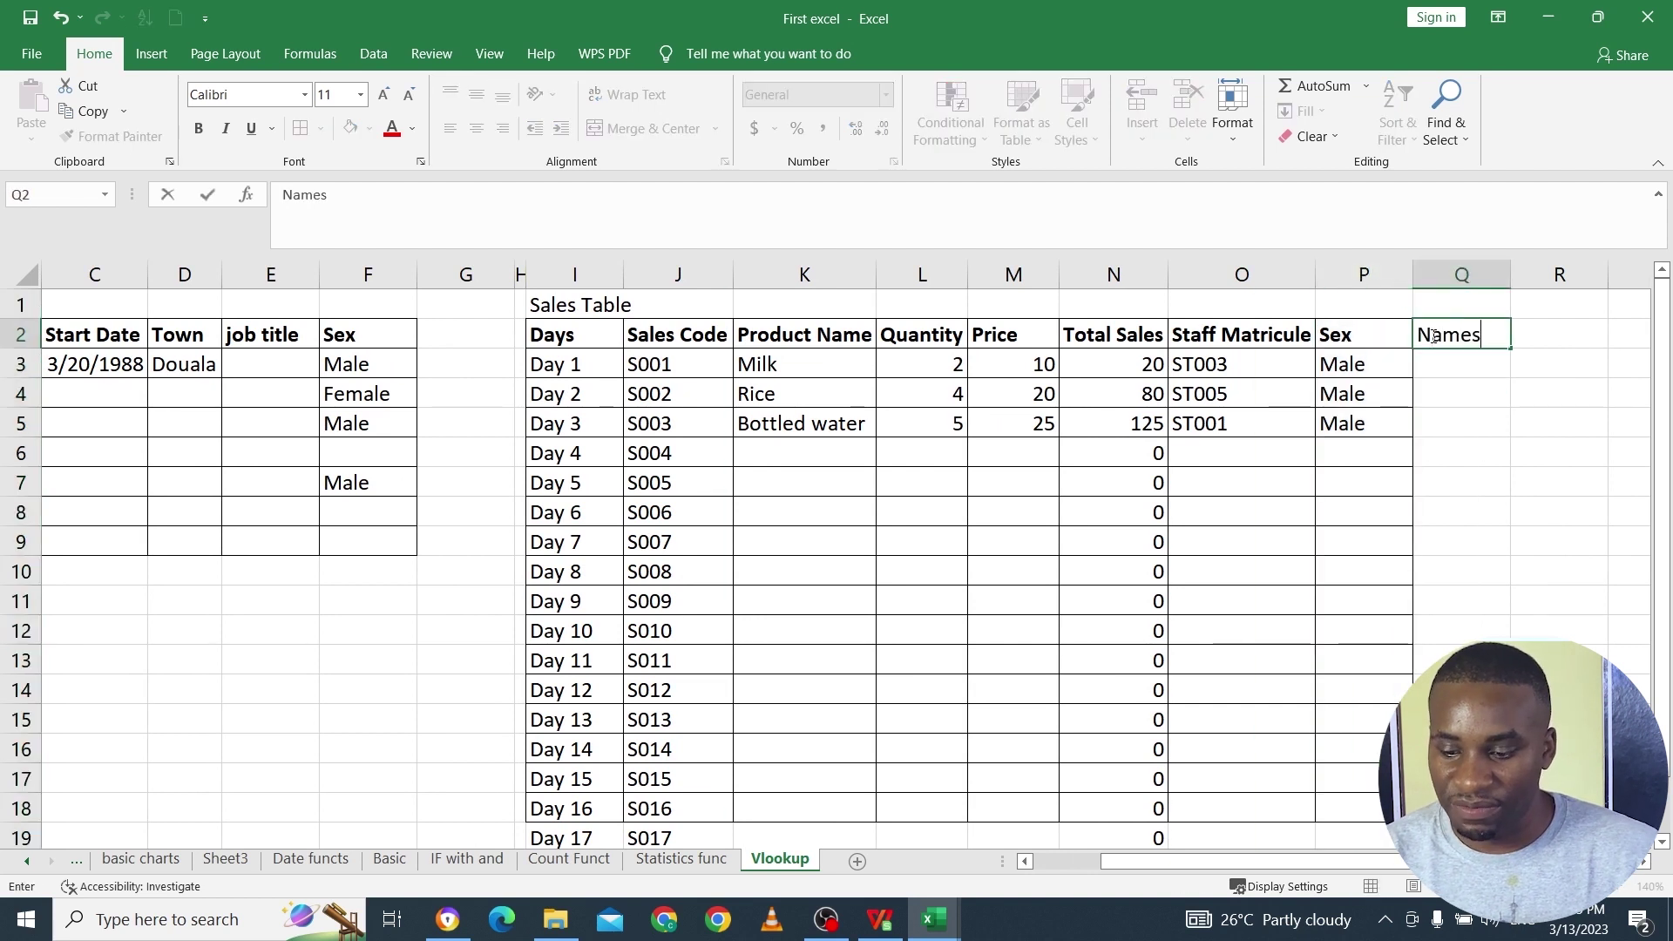
key("Return")
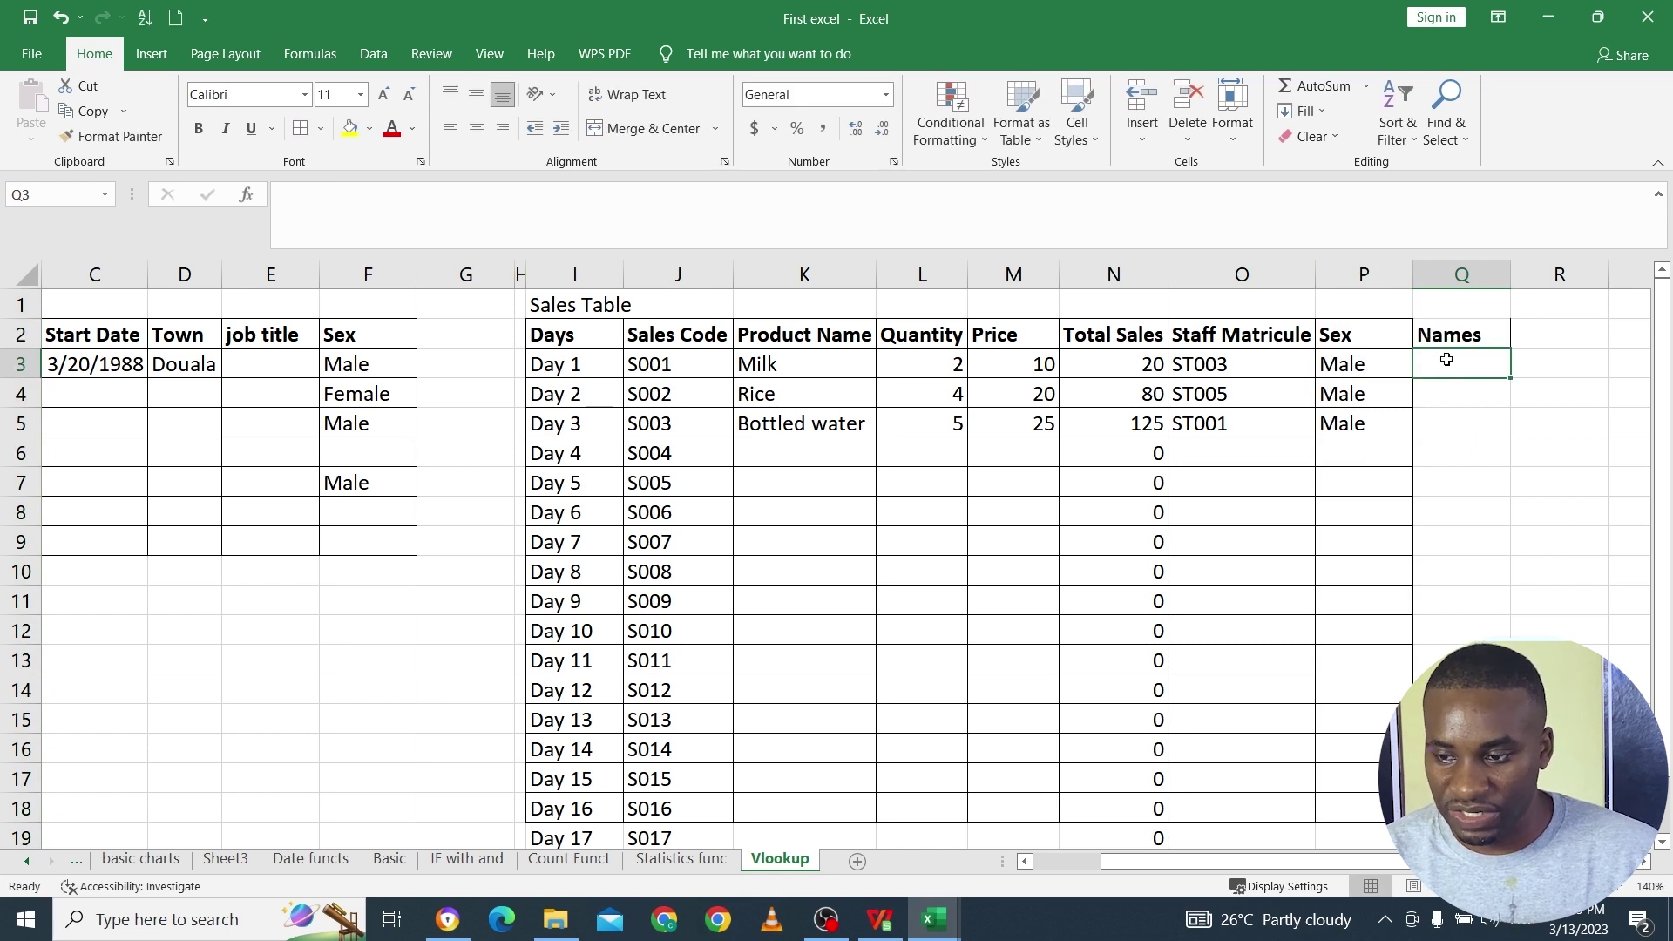
Step: Start a VLOOKUP formula in Q3 with the Day 1 staff matricule in O3 as its lookup value
type("=vl")
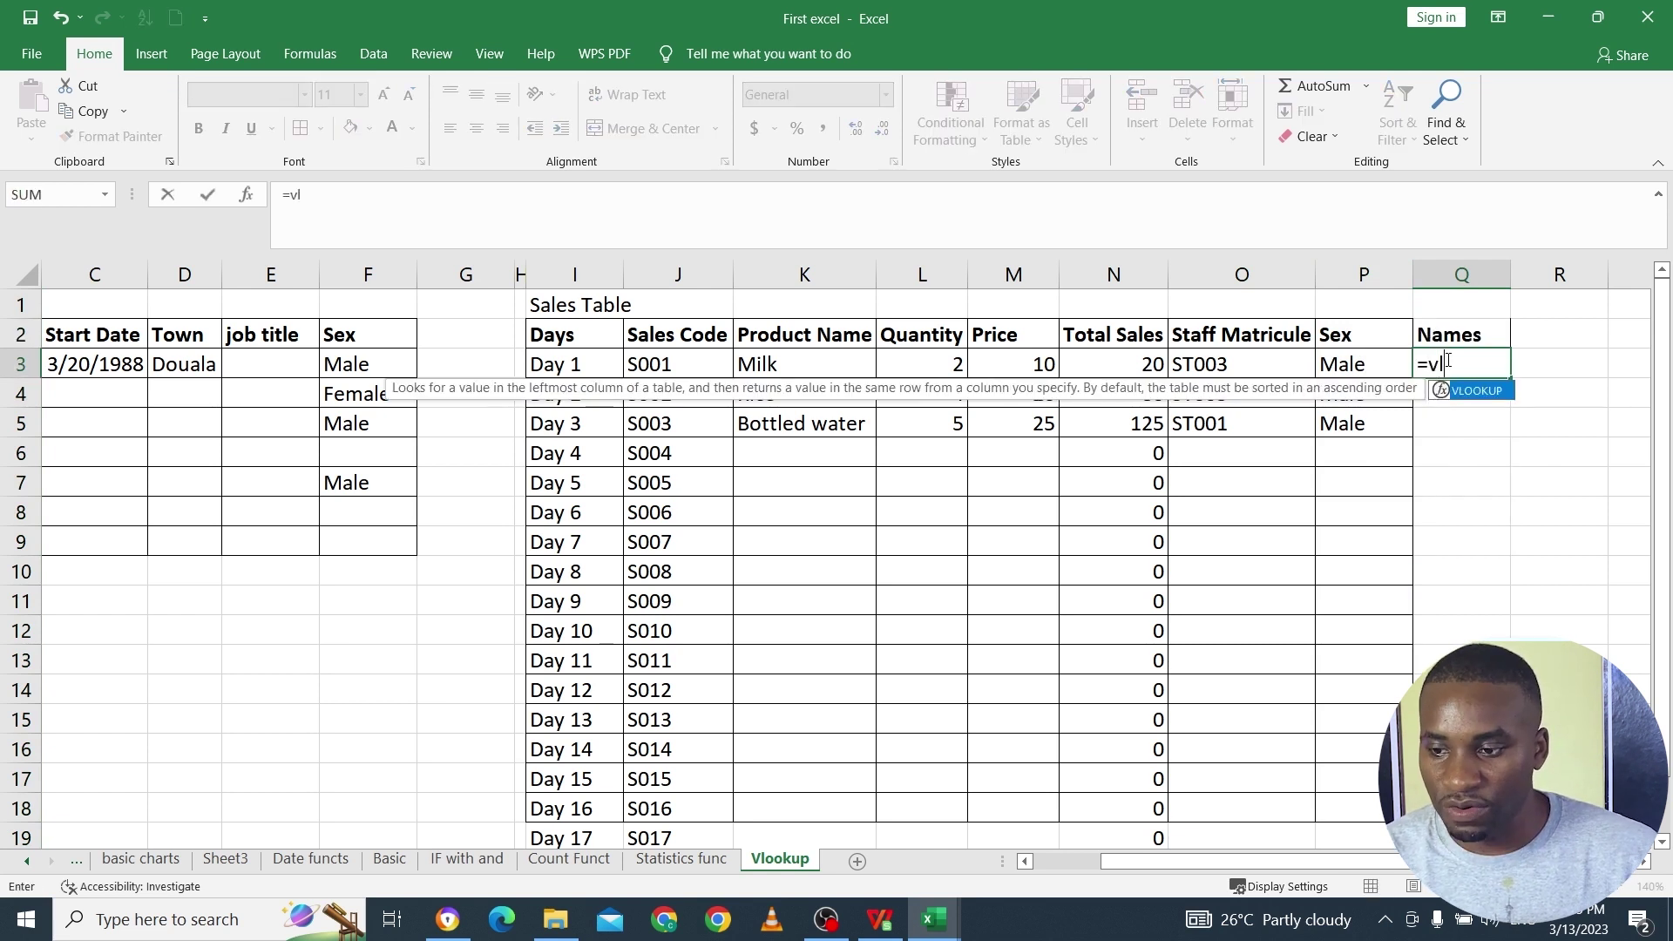
double_click(1471, 390)
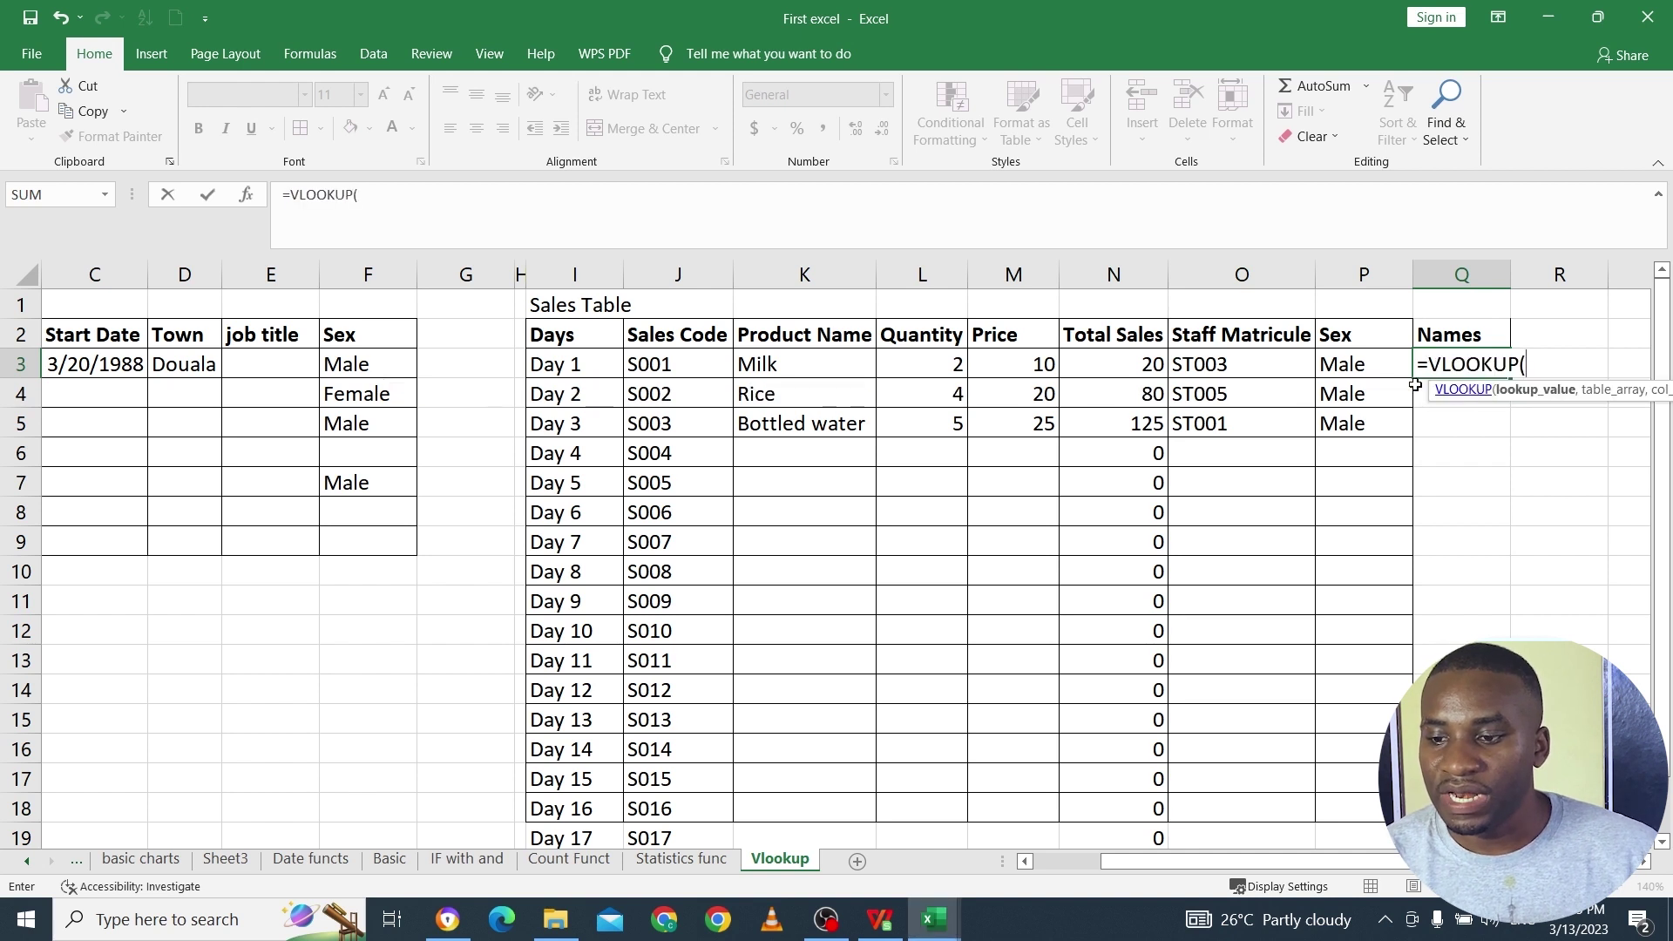
left_click(1223, 365)
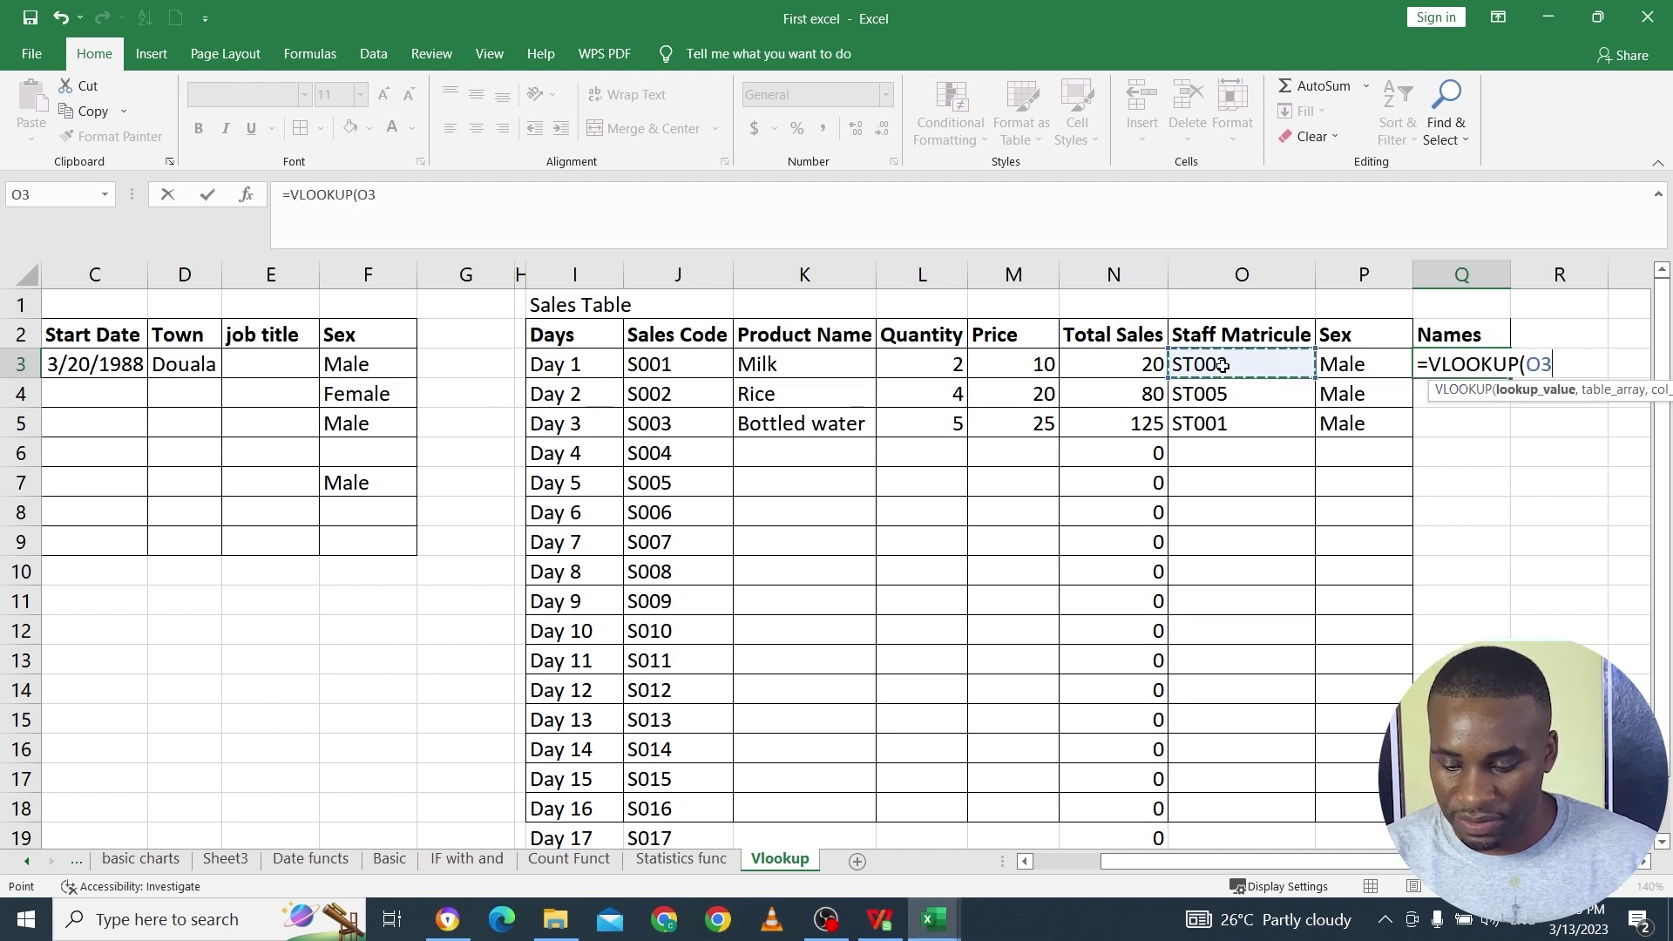
type(",")
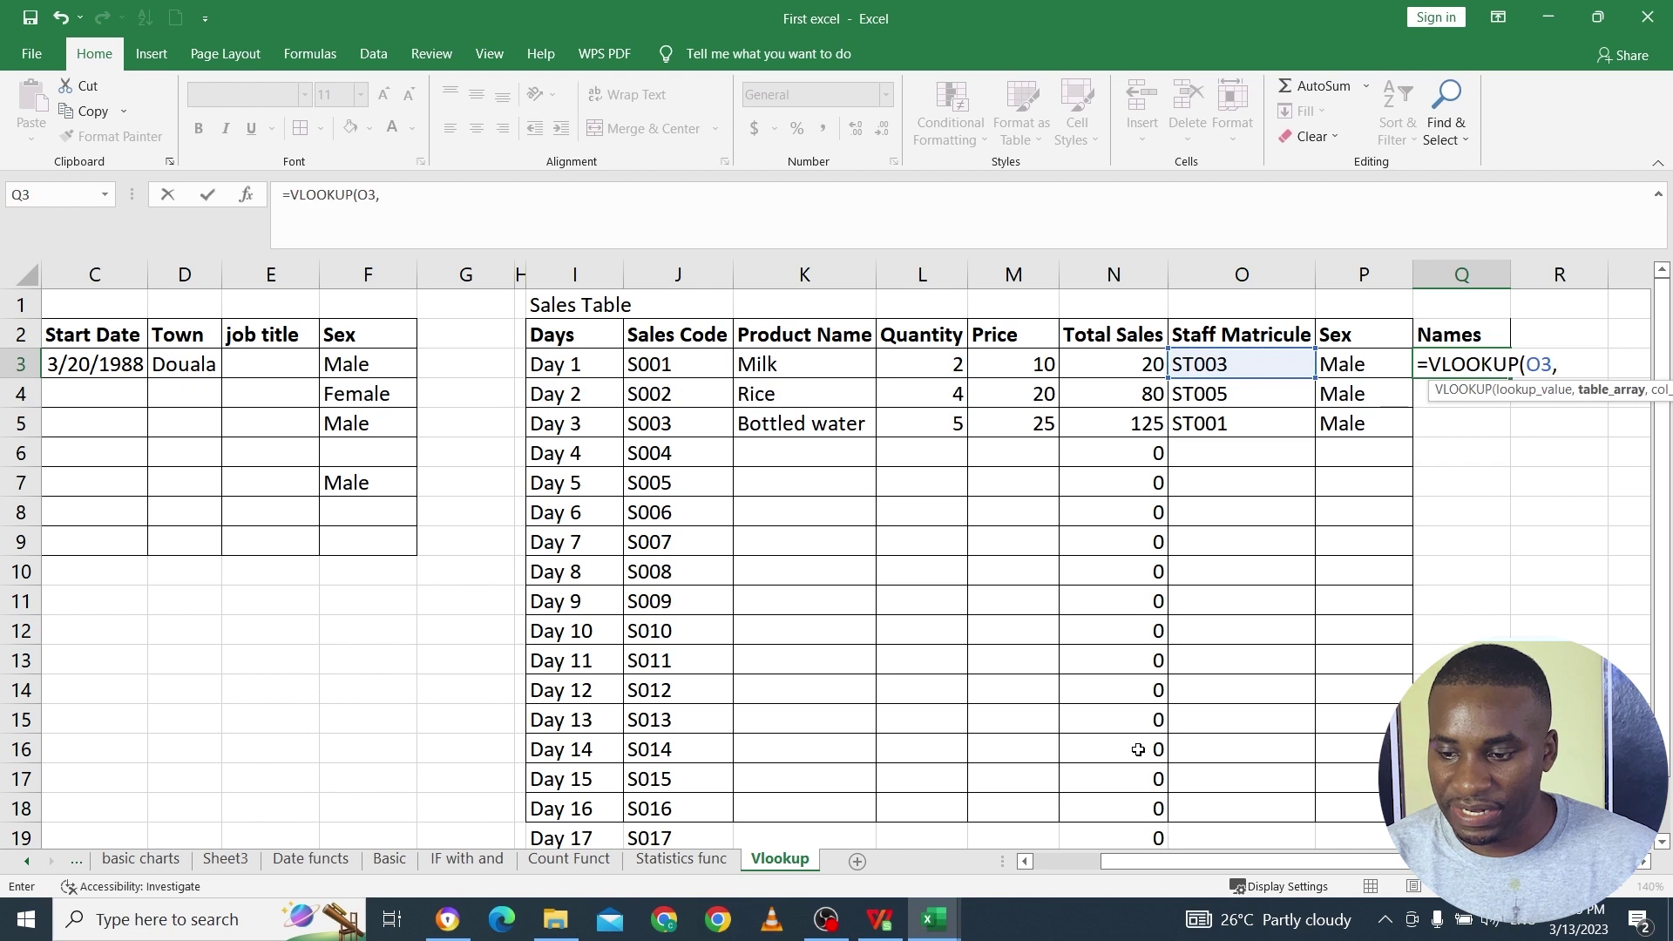
Step: Set the Q3 VLOOKUP's table array to the staff table A2:F9, locked as $A$2:$F$9
left_click_drag(1164, 863, 1081, 863)
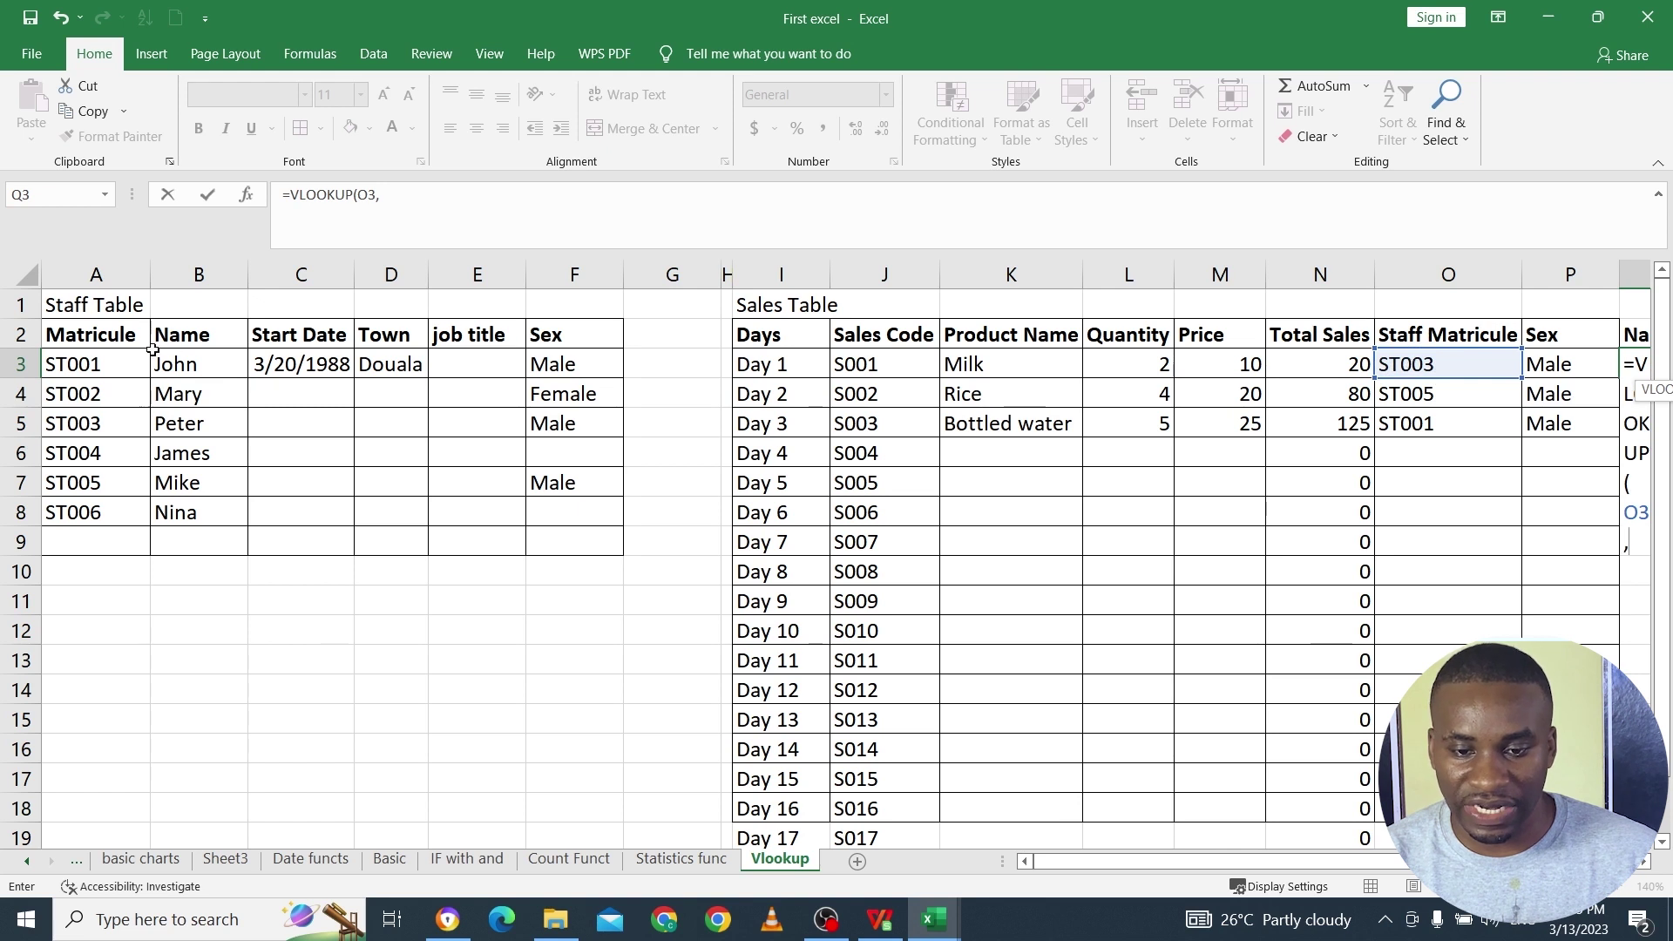
left_click(94, 333)
left_click_drag(93, 333, 564, 549)
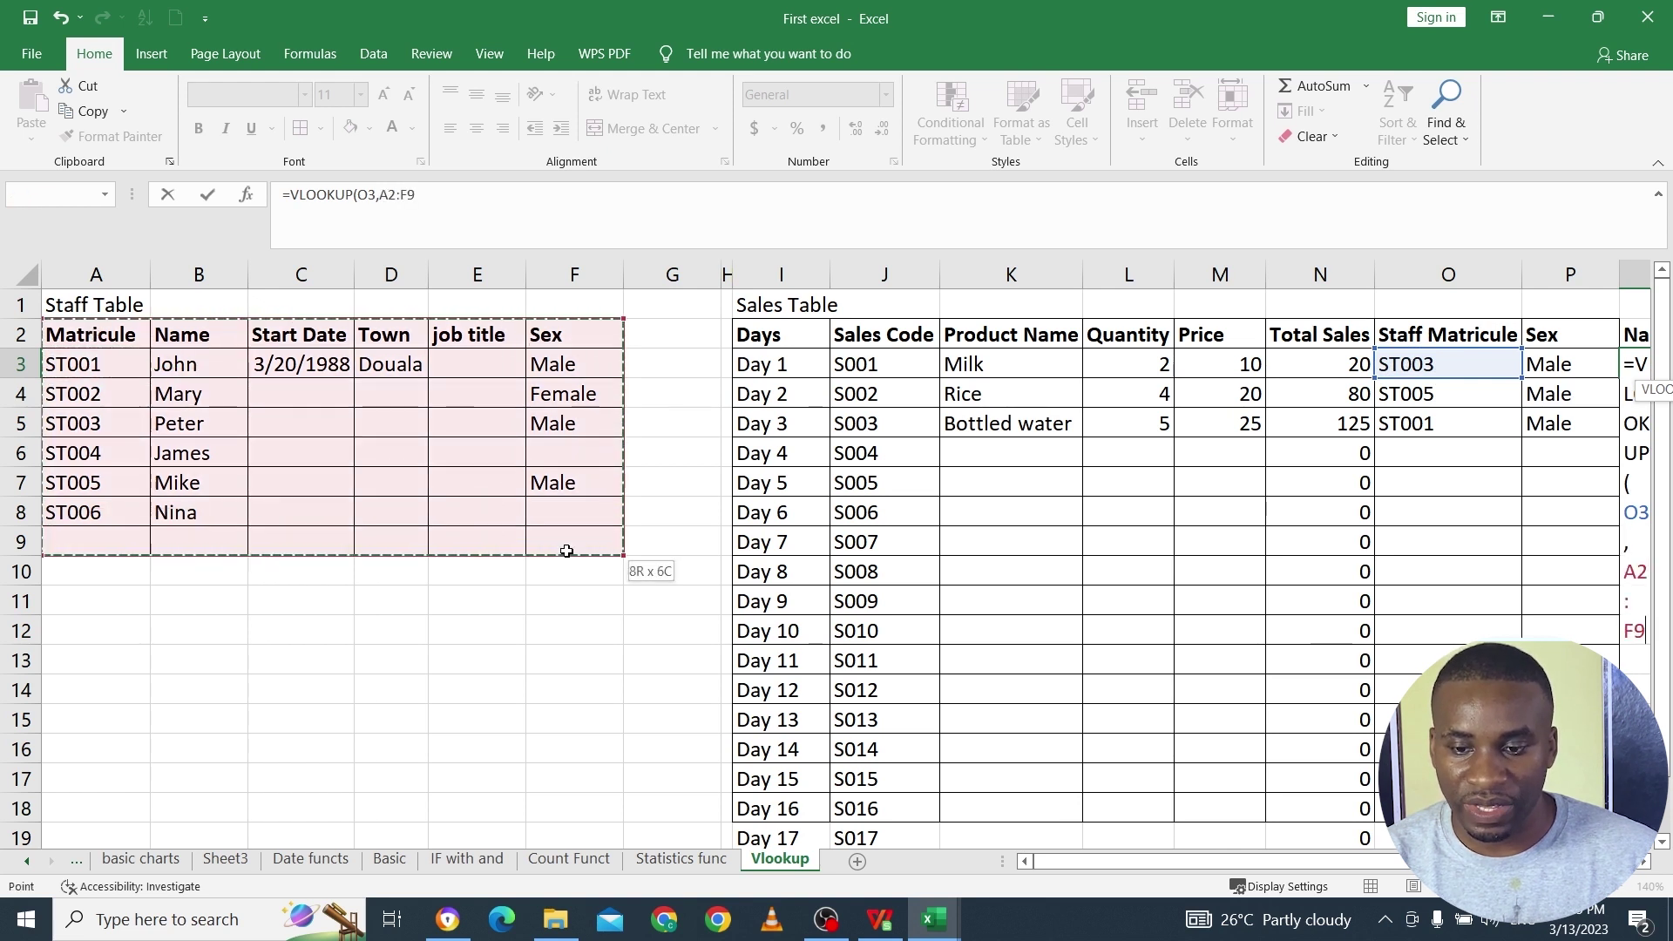
left_click(388, 194)
key("F4")
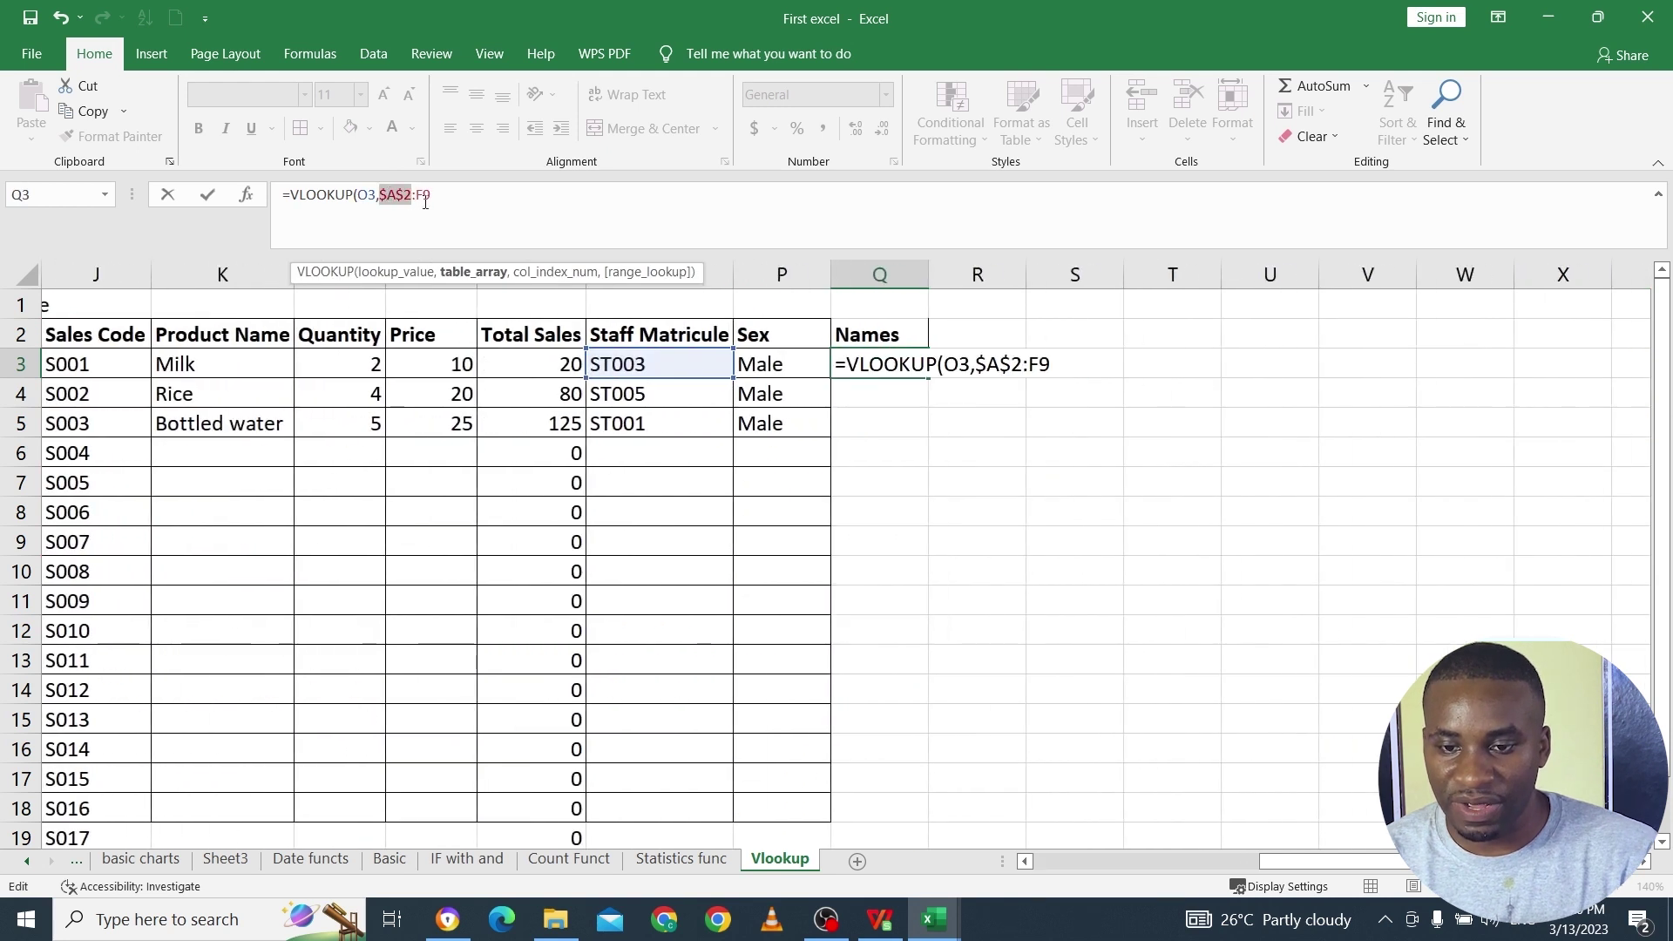
left_click(429, 199)
key("F4")
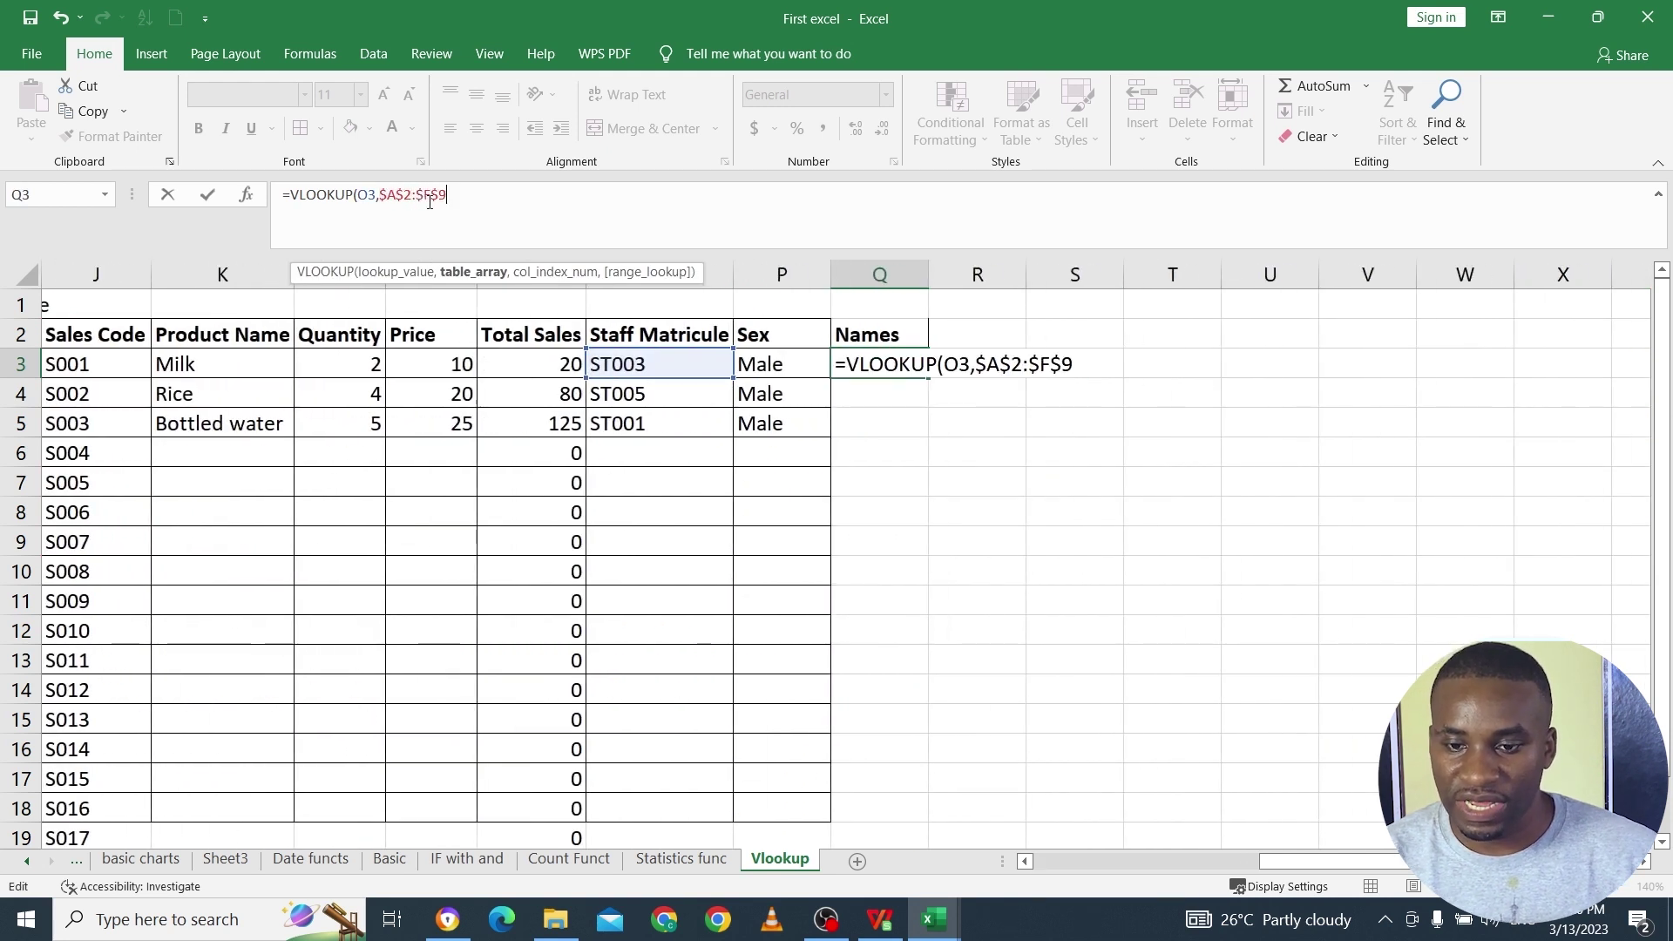
type(",")
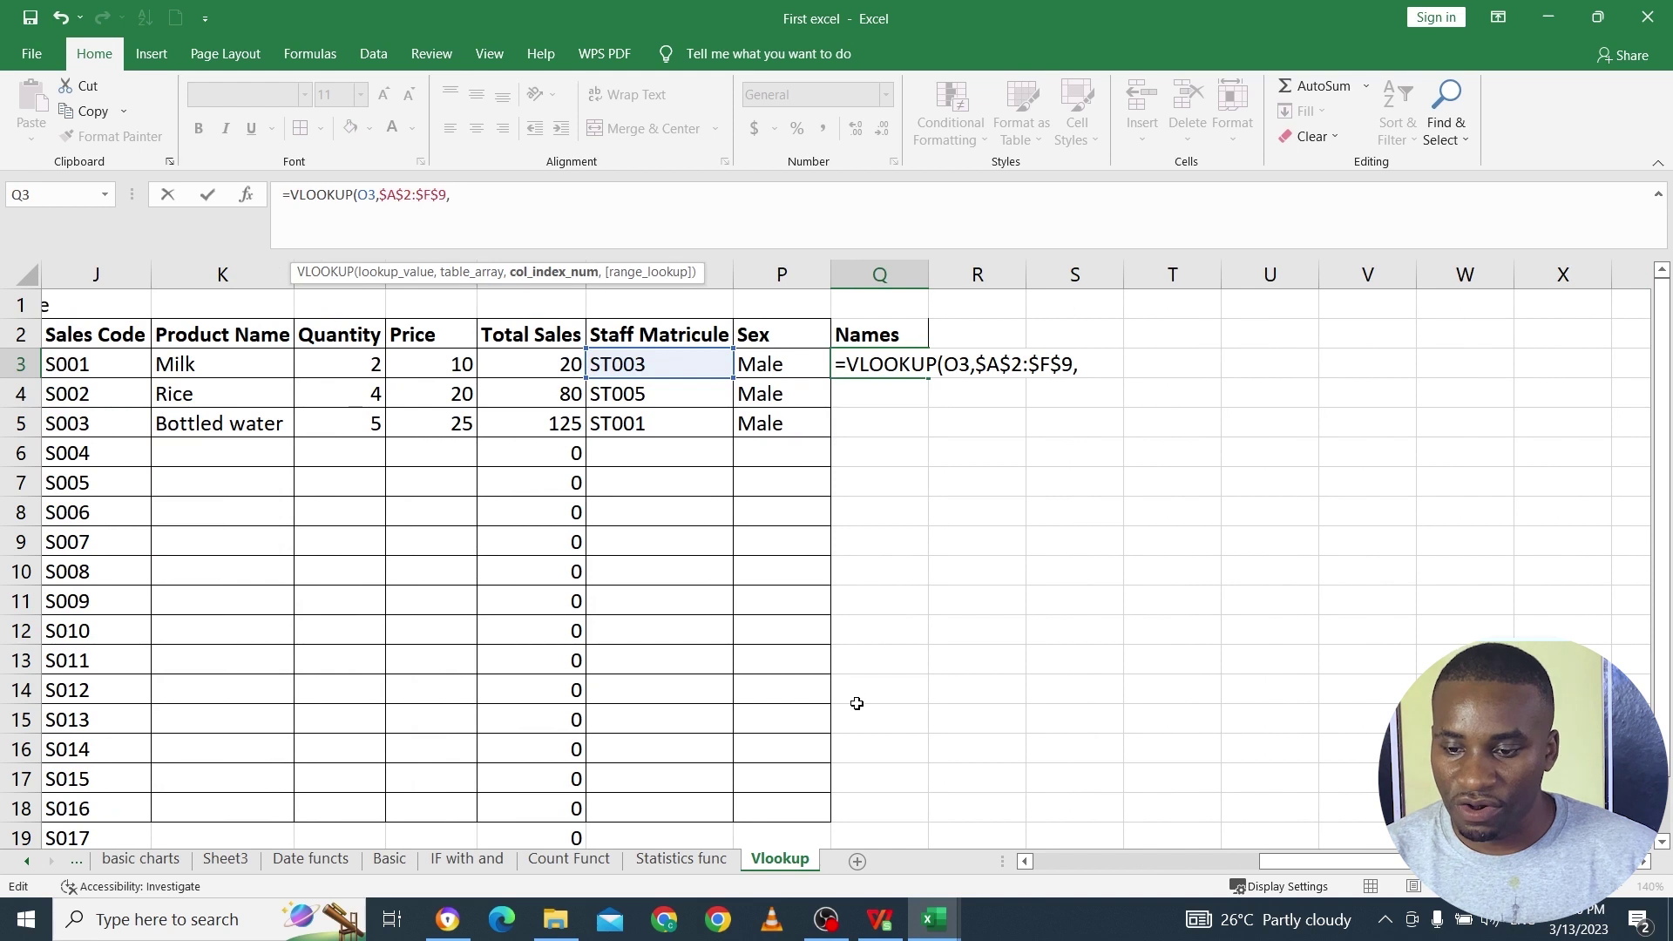
Step: Complete the VLOOKUP in Q3 with column index 2 for Name and 0 for an exact match
left_click_drag(1338, 861, 1100, 857)
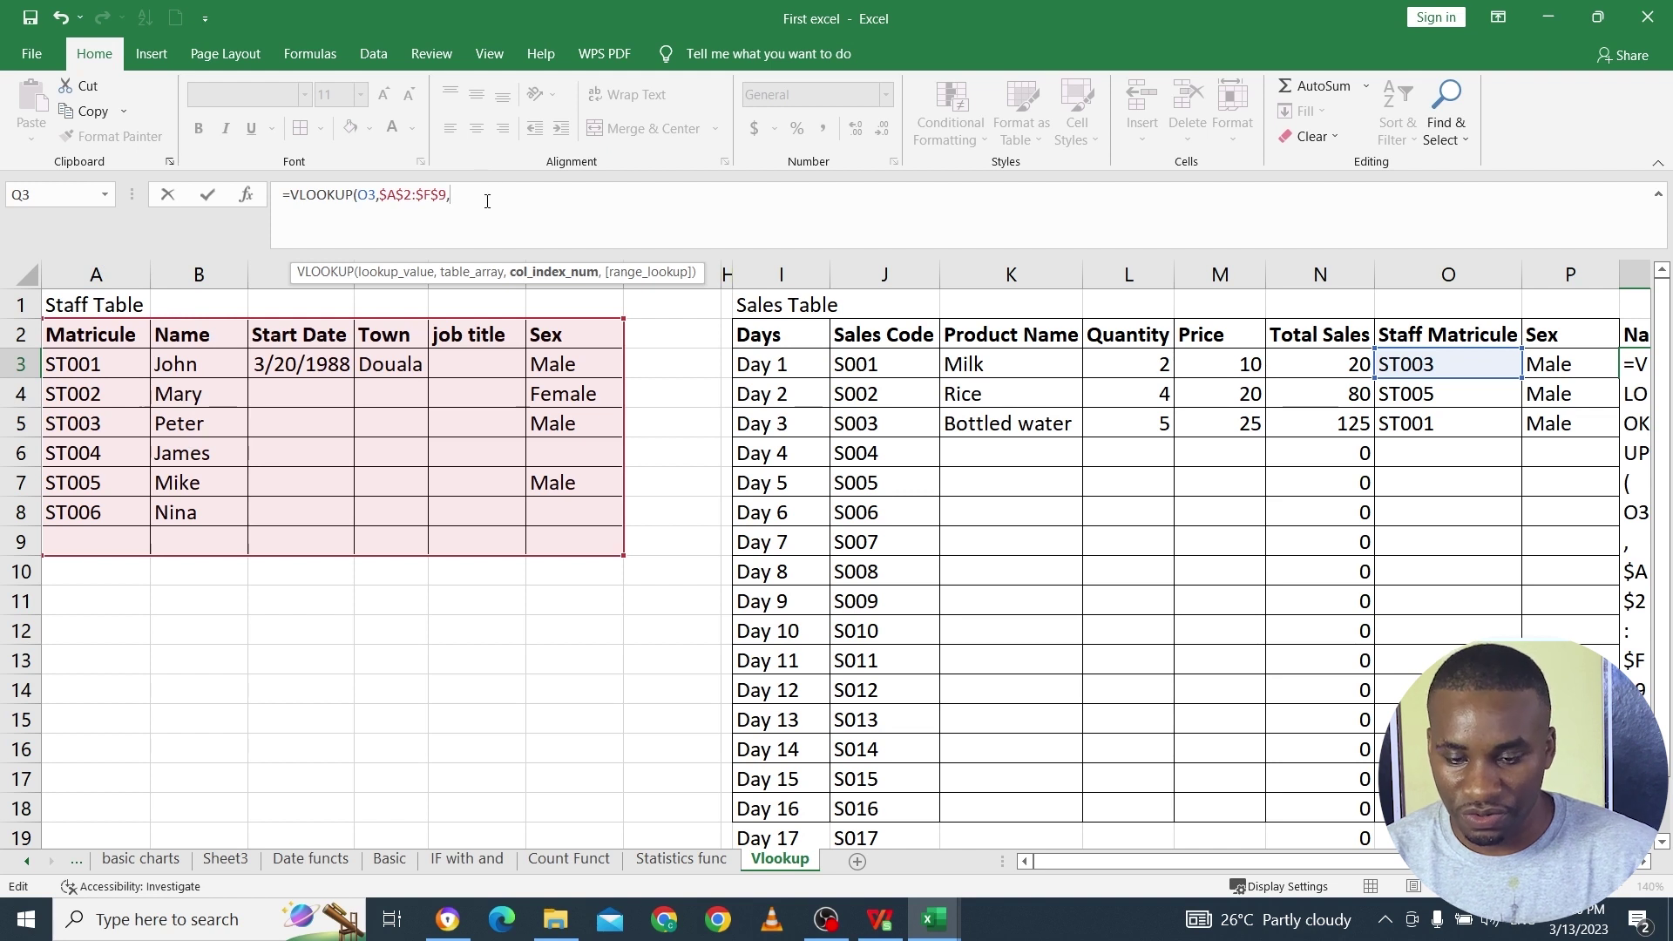
type("2,")
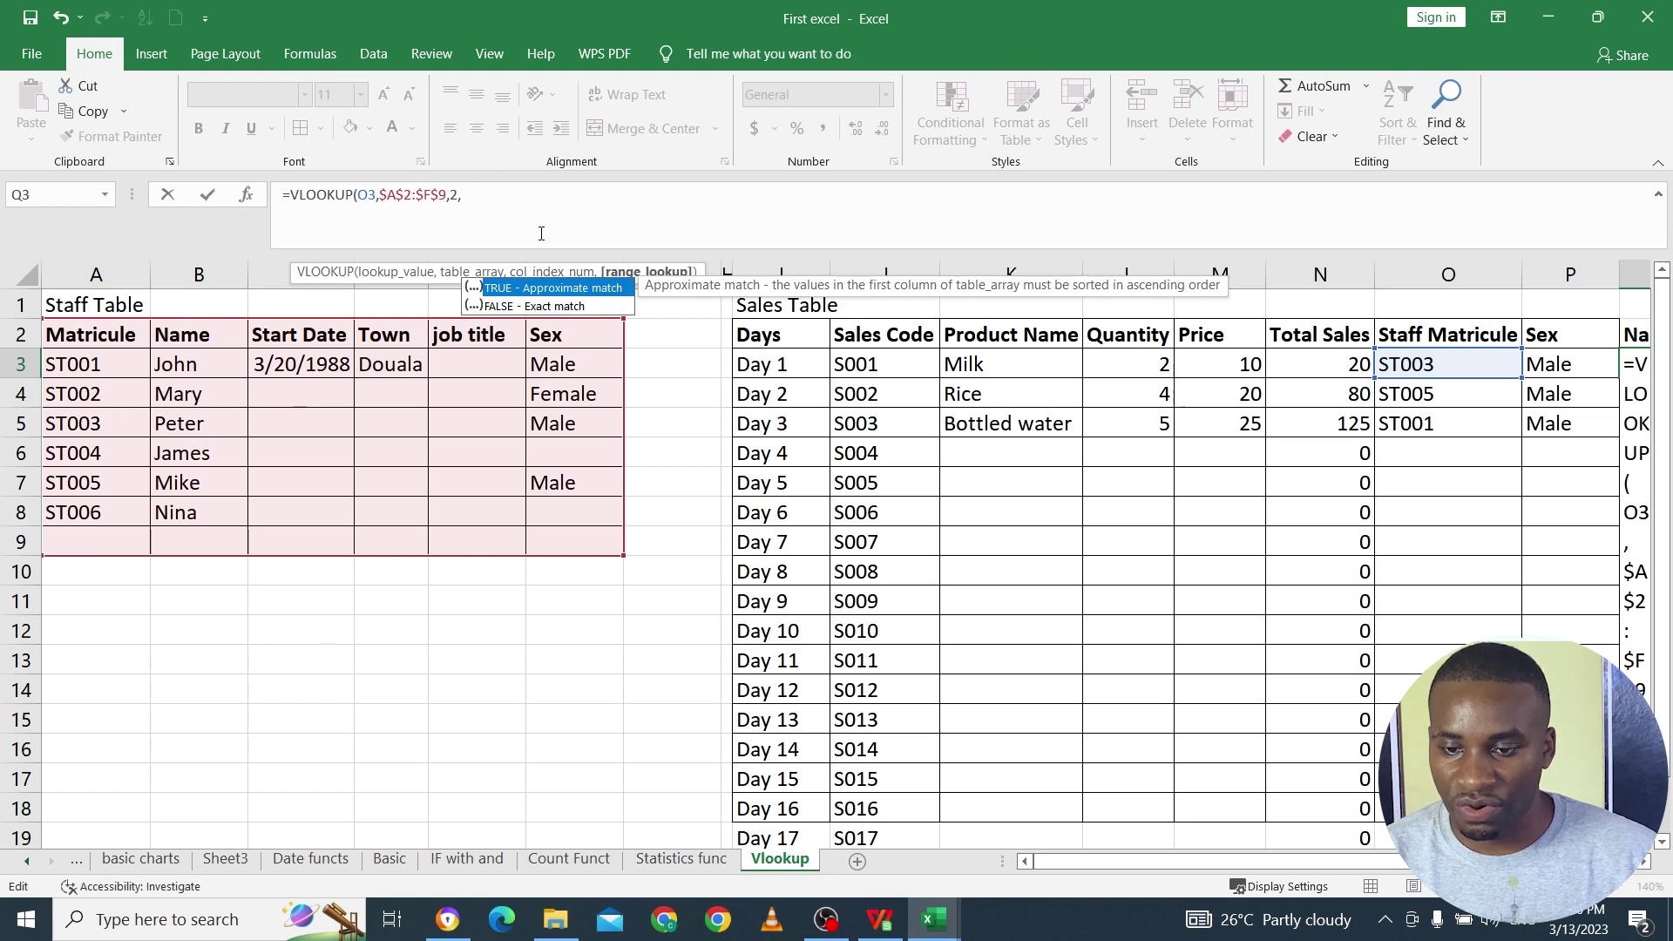
double_click(567, 301)
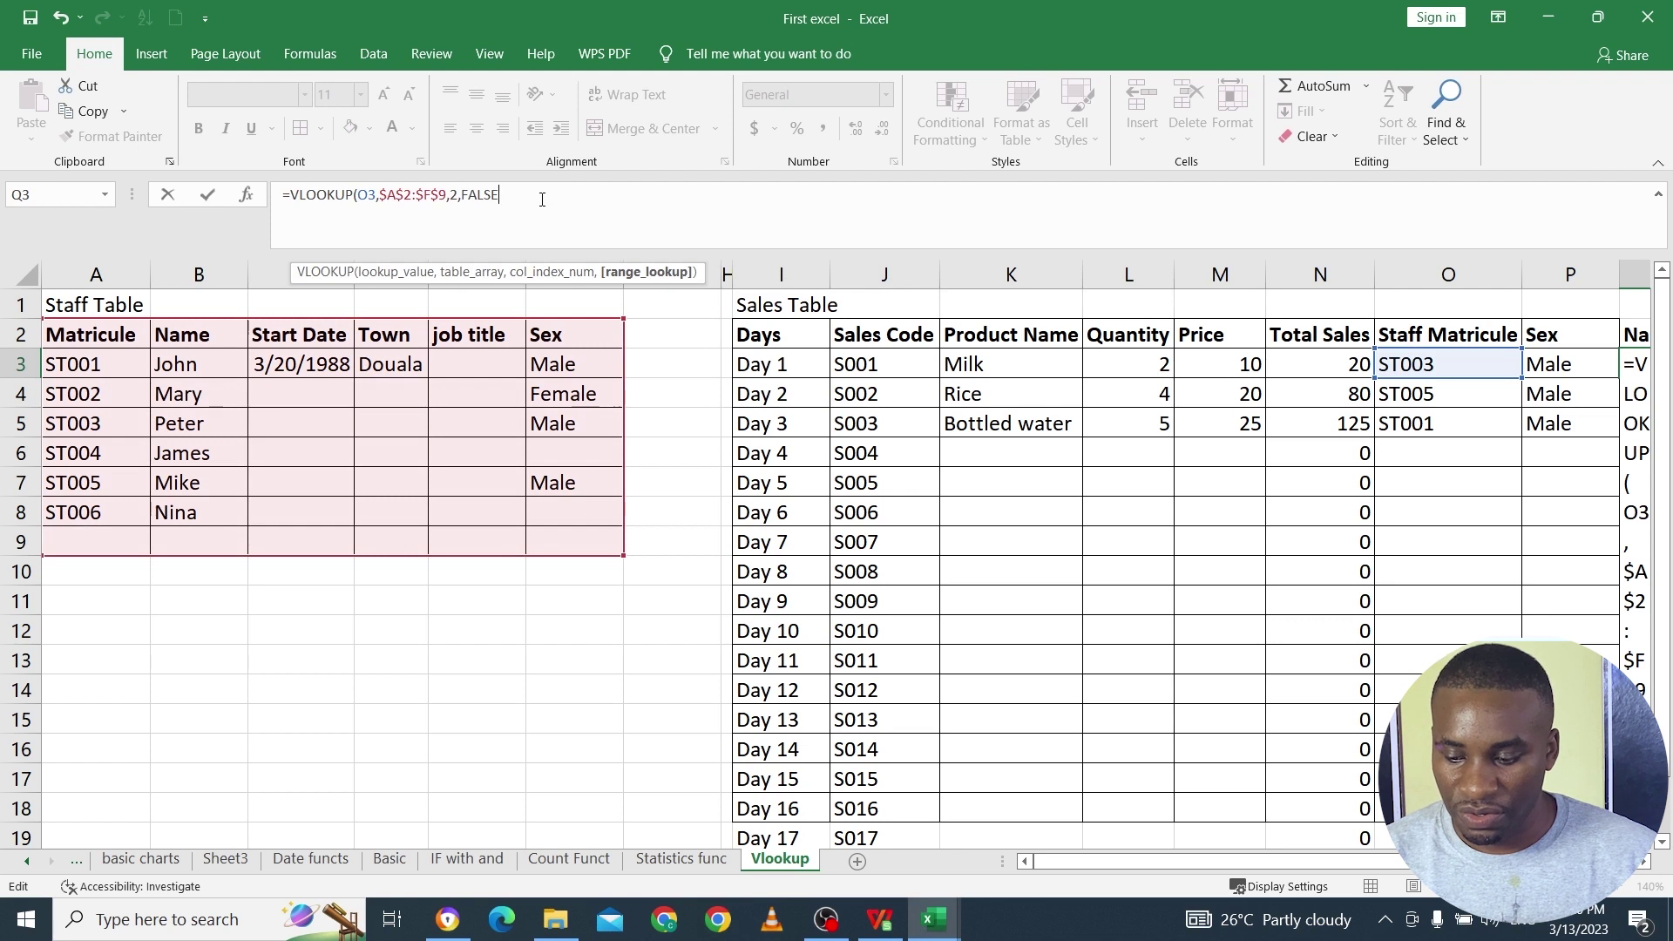
key("BackSpace")
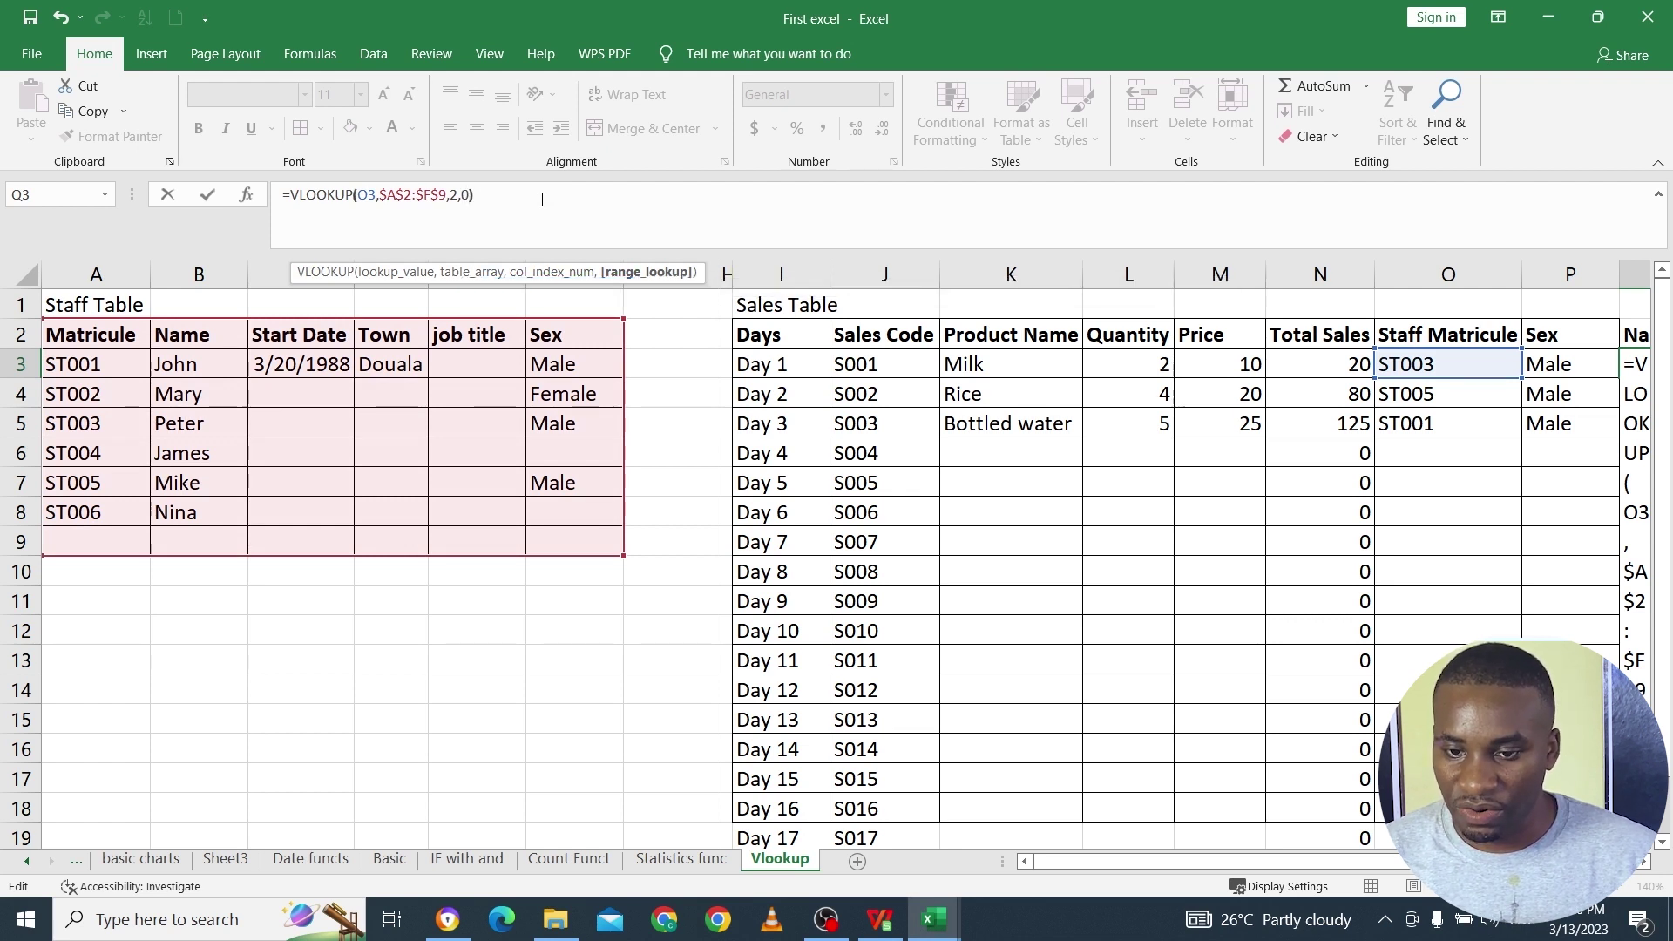
type(")")
key("Return")
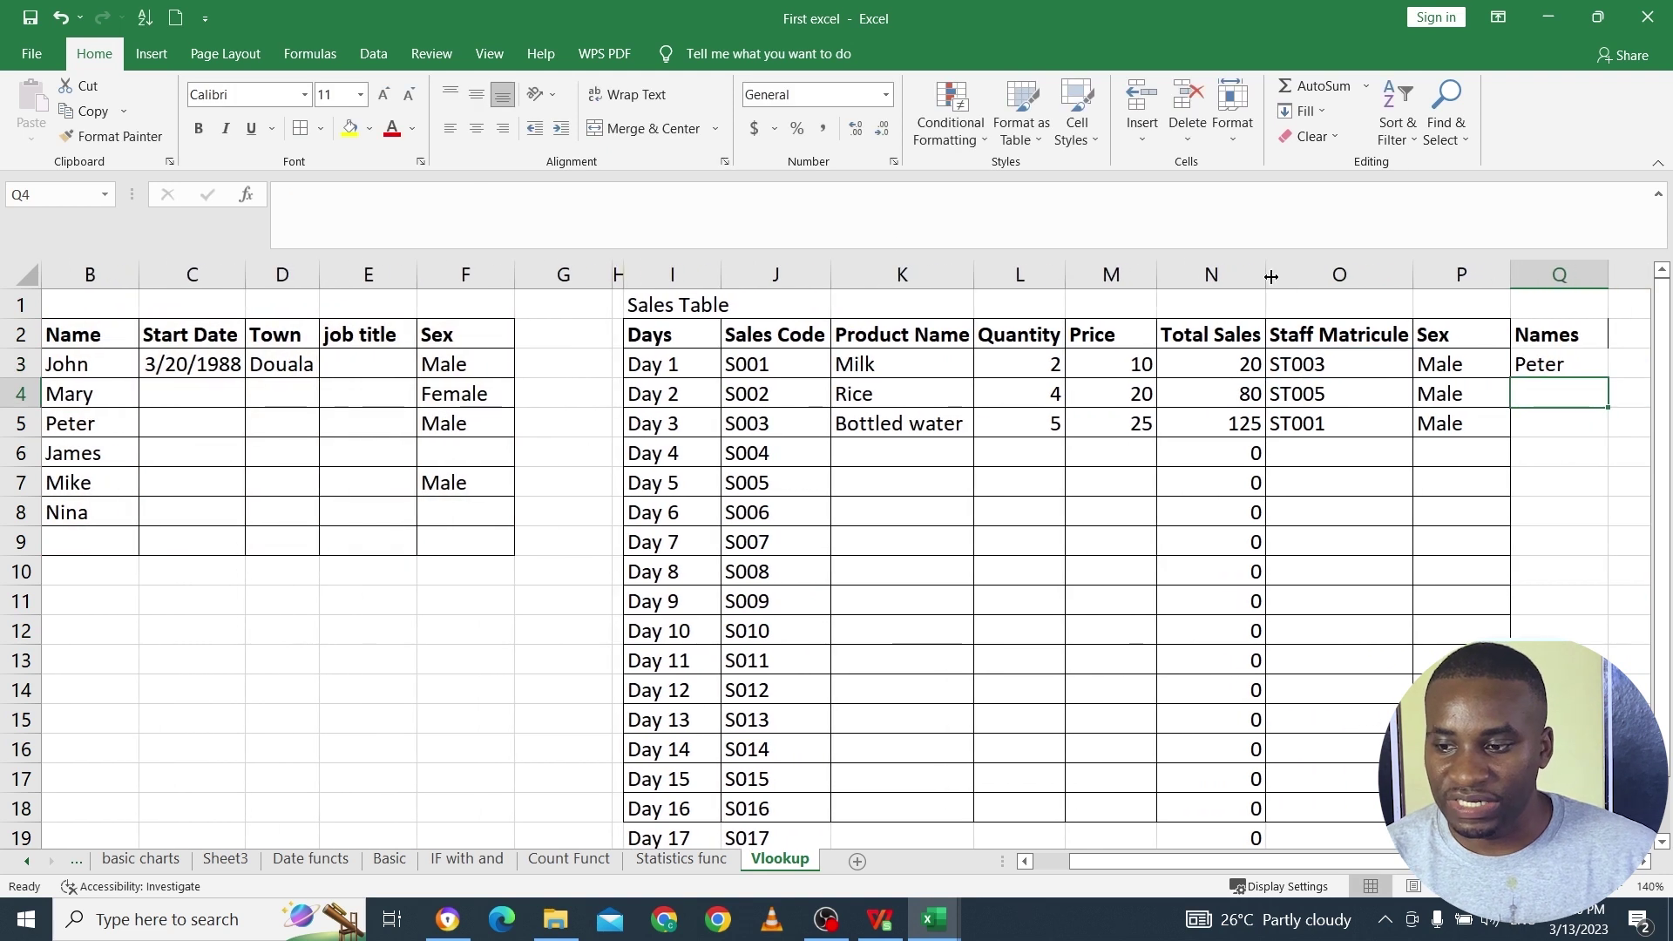
Step: Fill the name lookup formula from Q3 down the Names column alongside the sales table's rows
left_click(1364, 380)
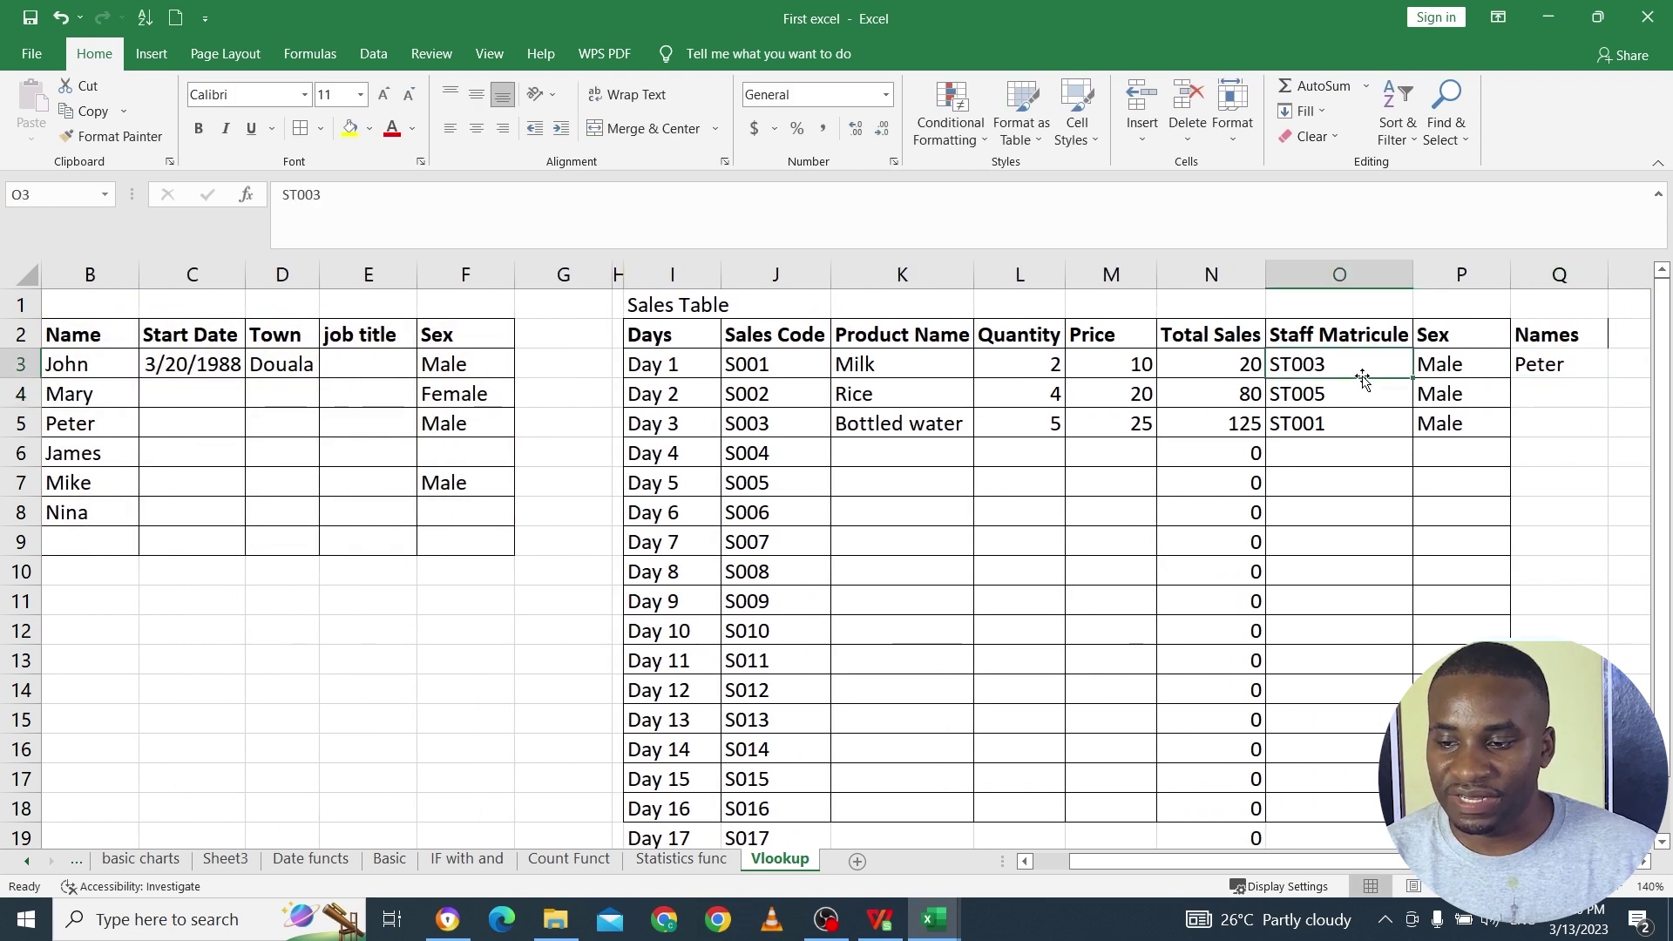
left_click(1521, 366)
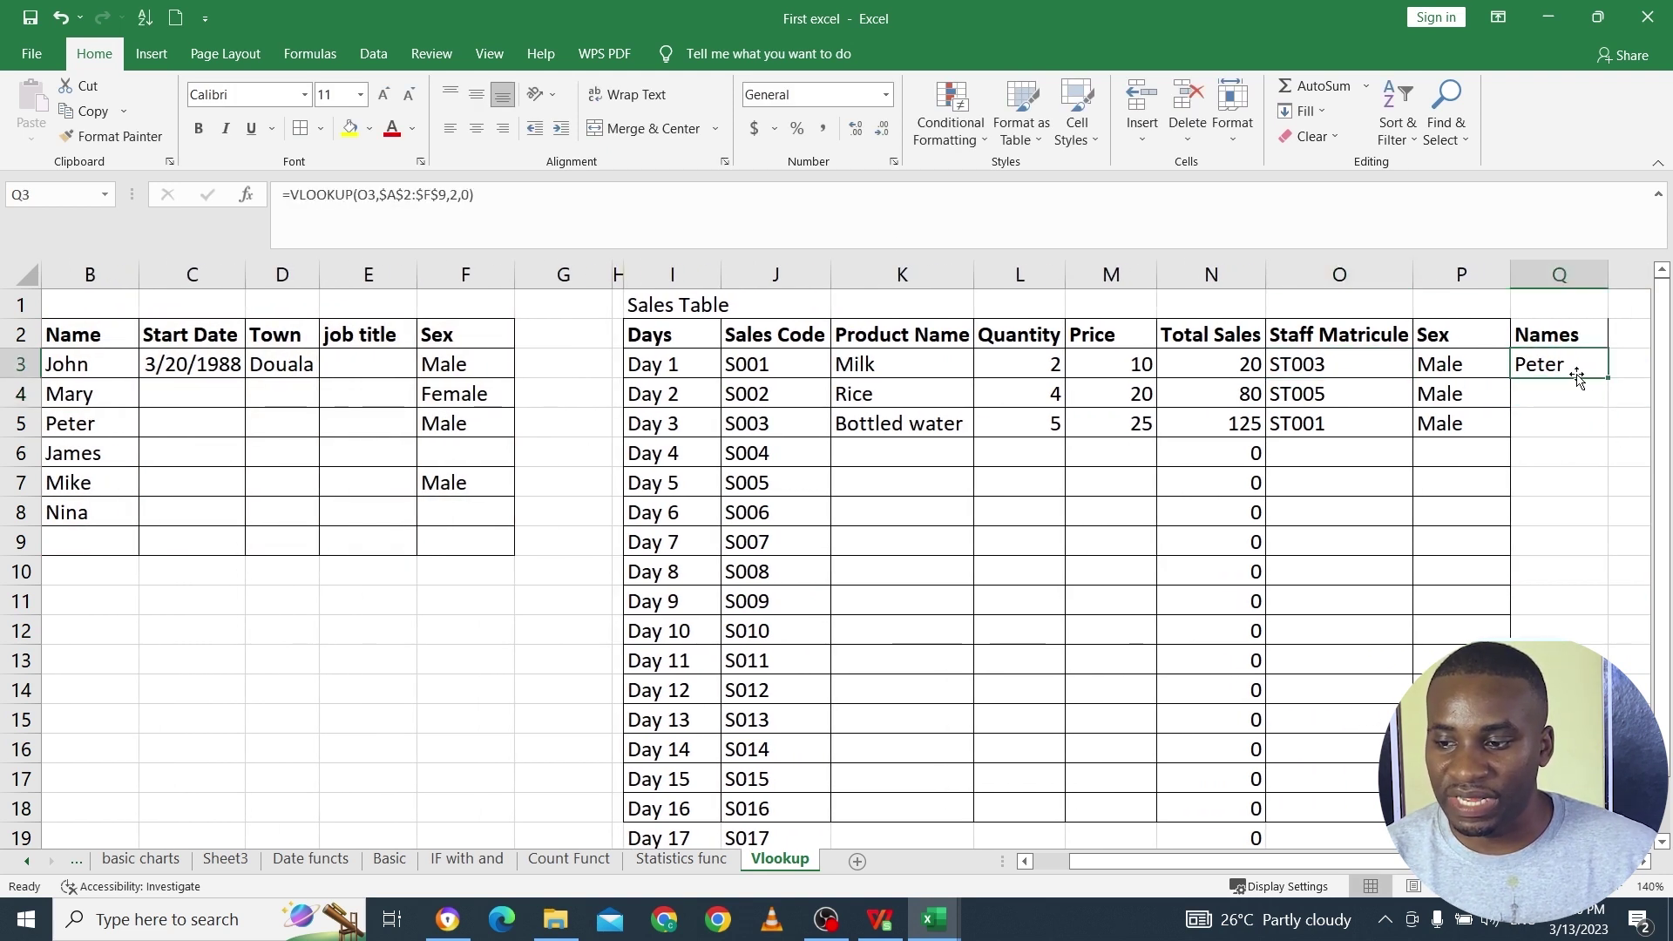
double_click(1613, 376)
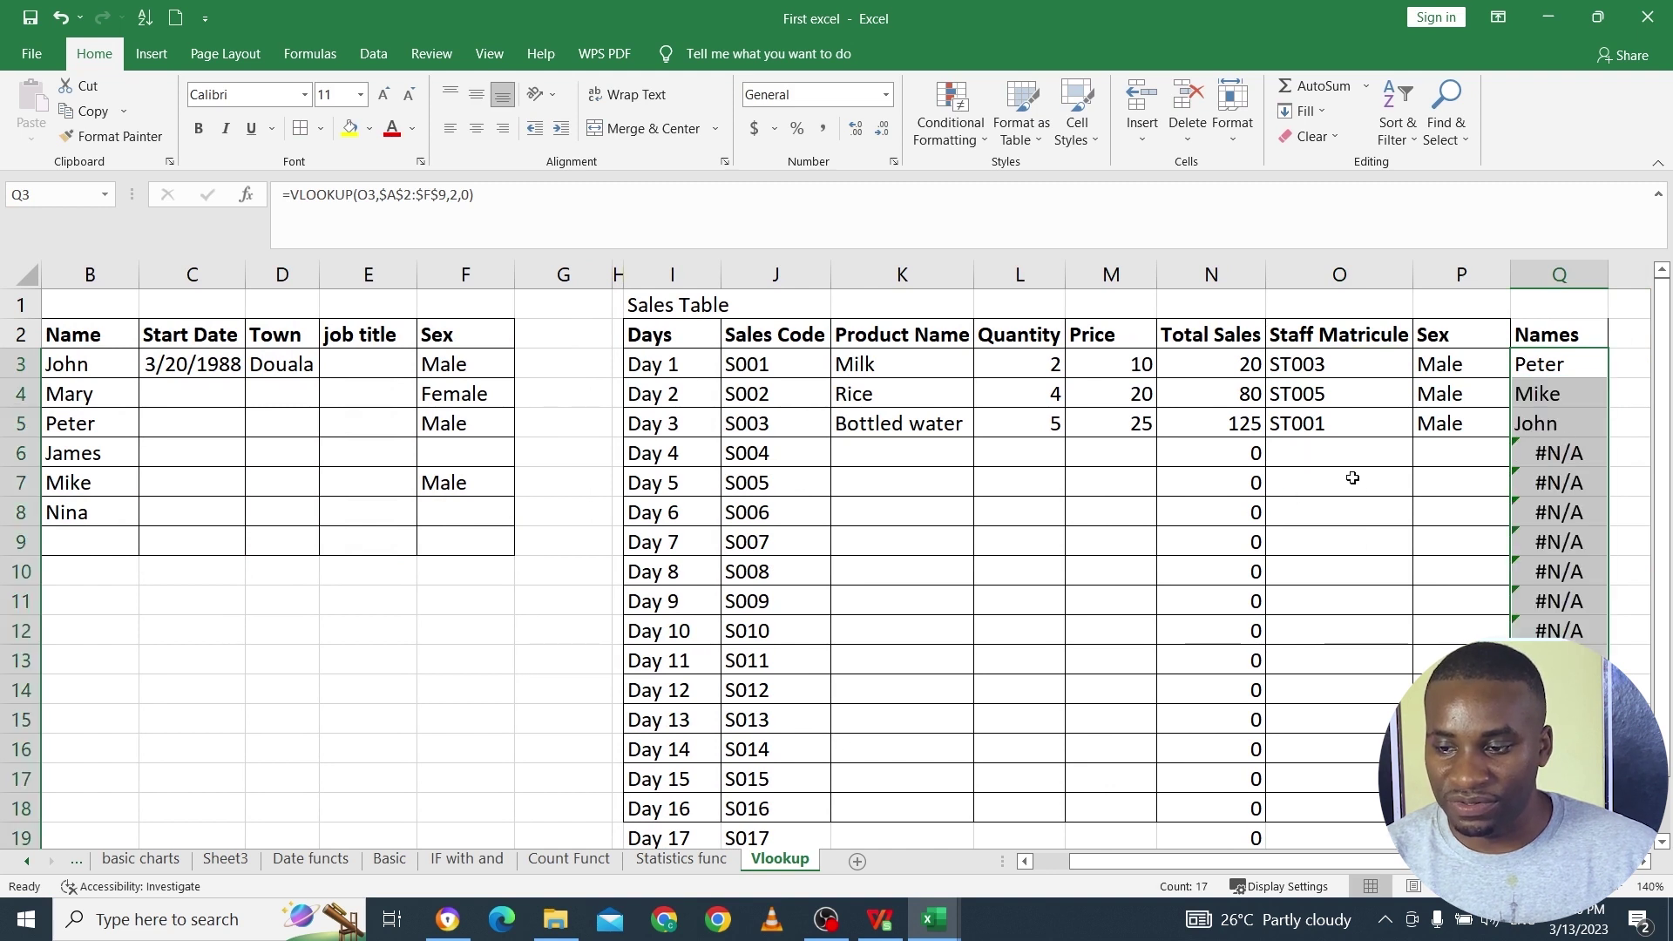
Step: Examine the name and sex lookup formulas in the sales table against the staff table's matricule and sex entries
left_click(1543, 452)
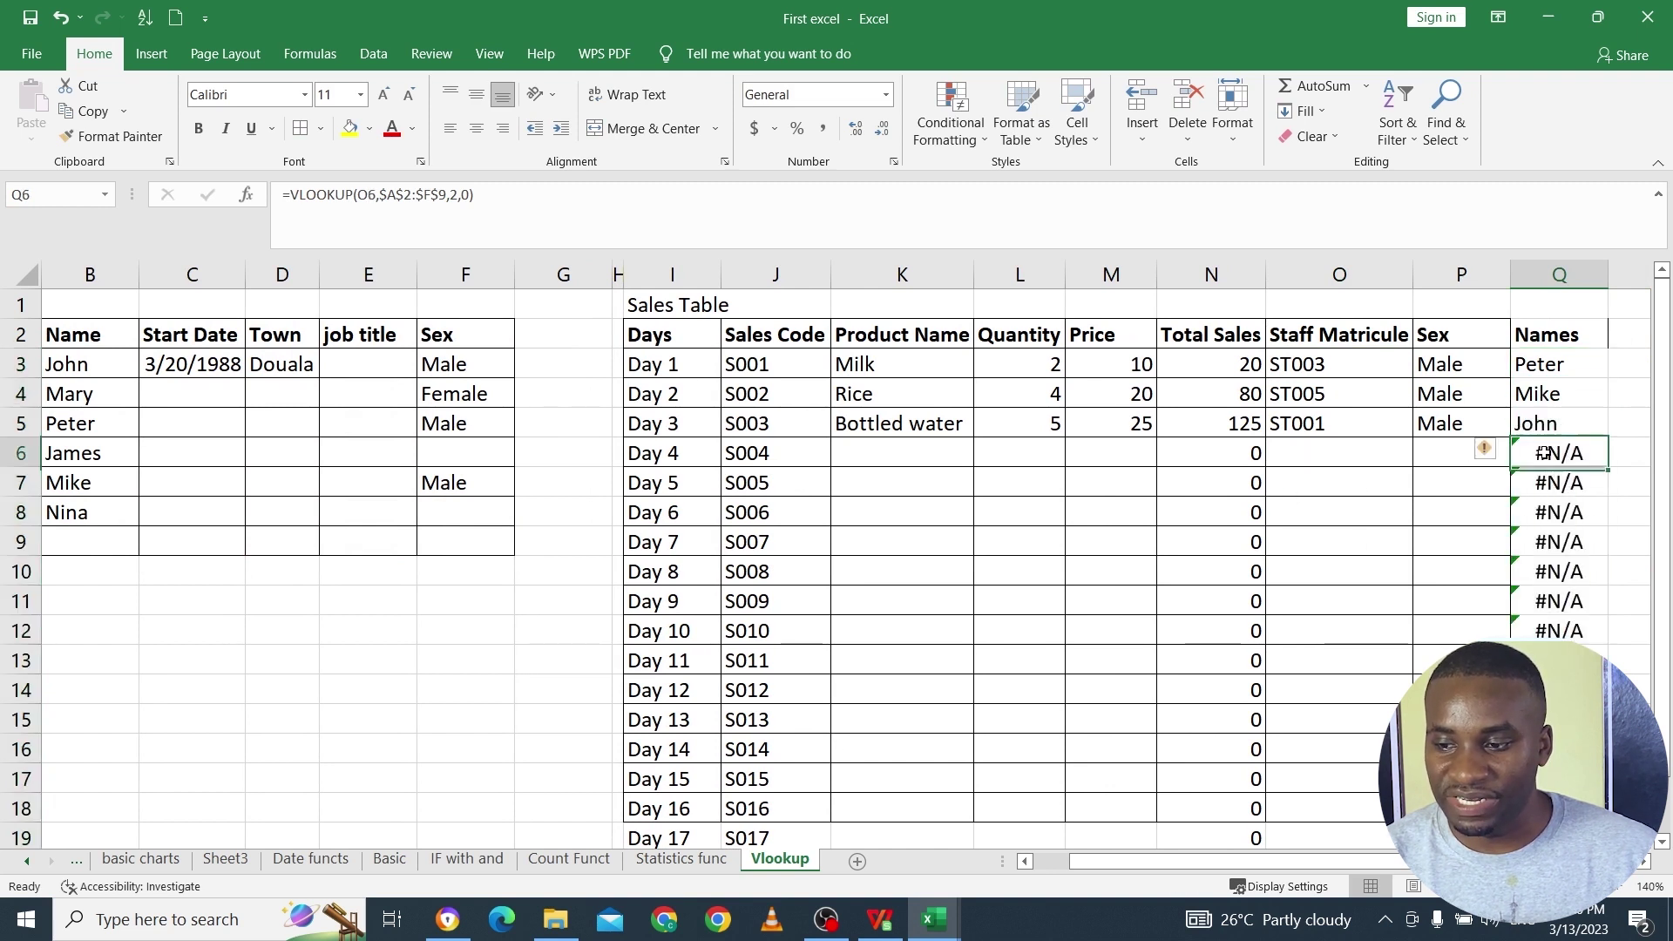
left_click(1544, 368)
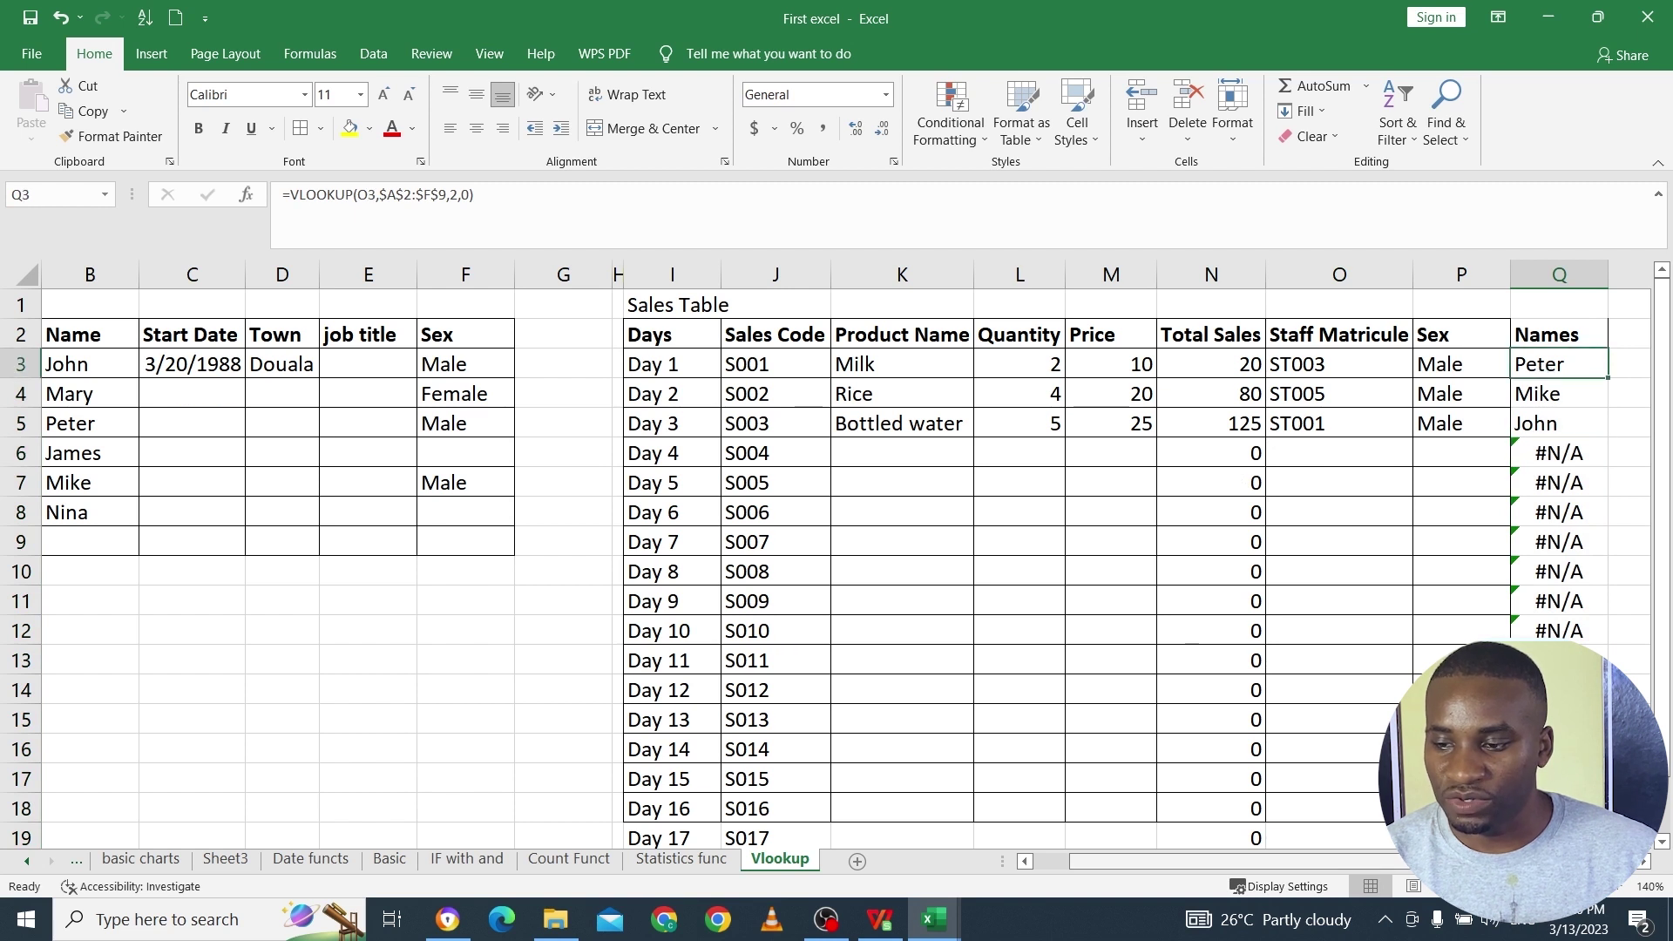
left_click_drag(1464, 862, 1286, 887)
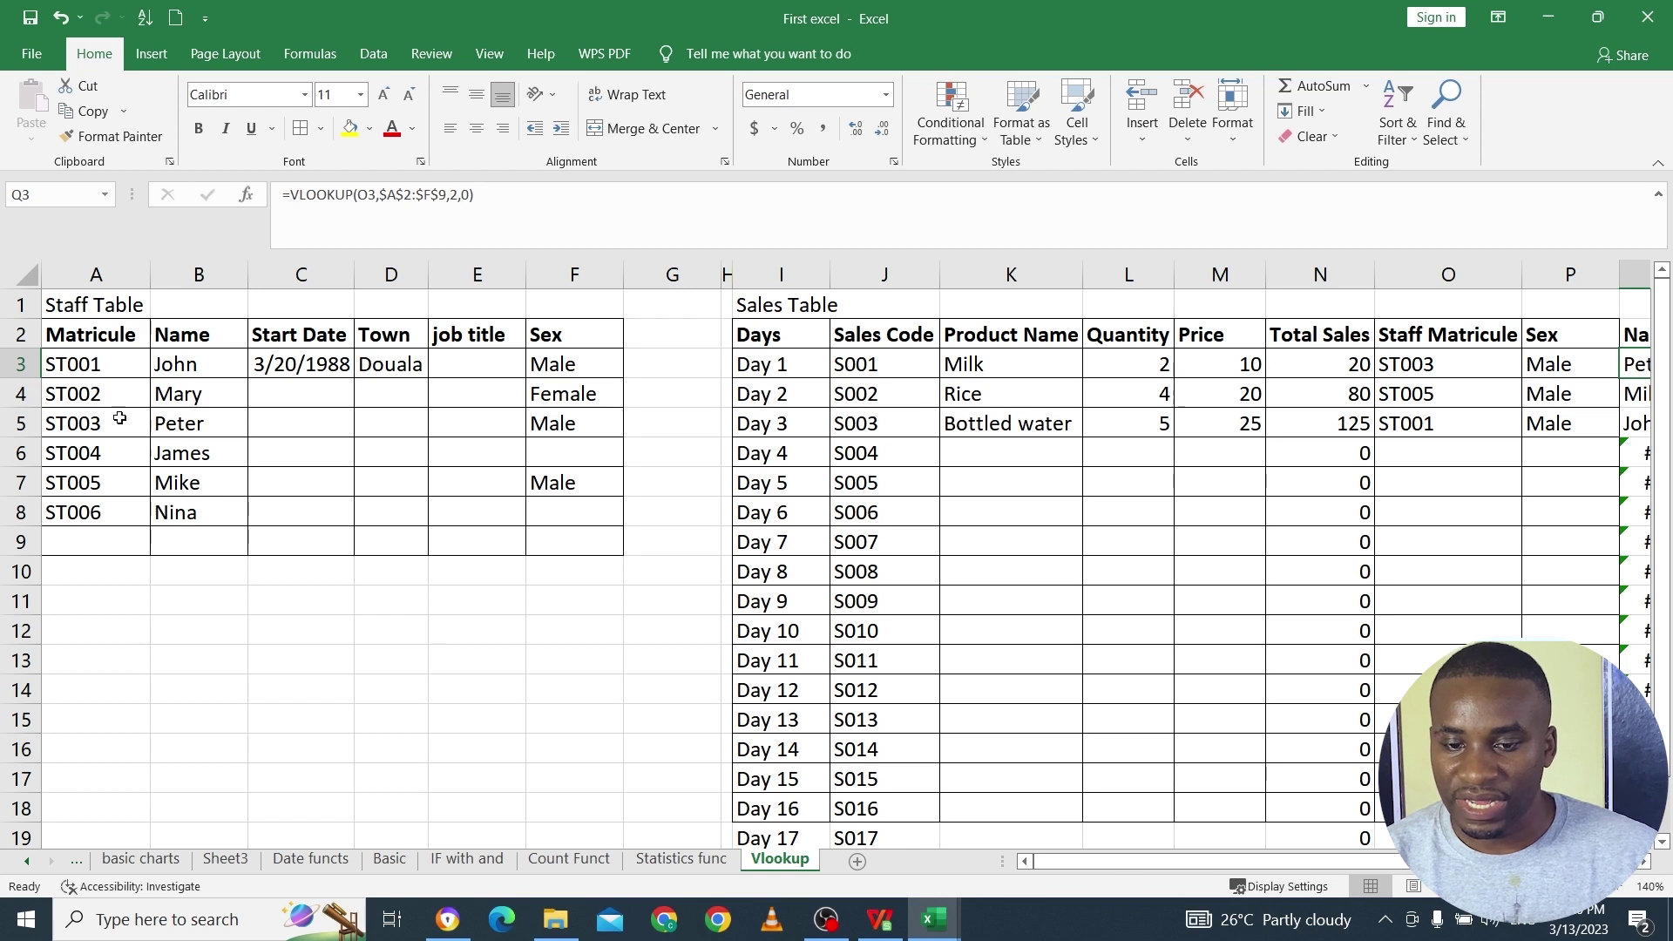
left_click(96, 402)
left_click(552, 404)
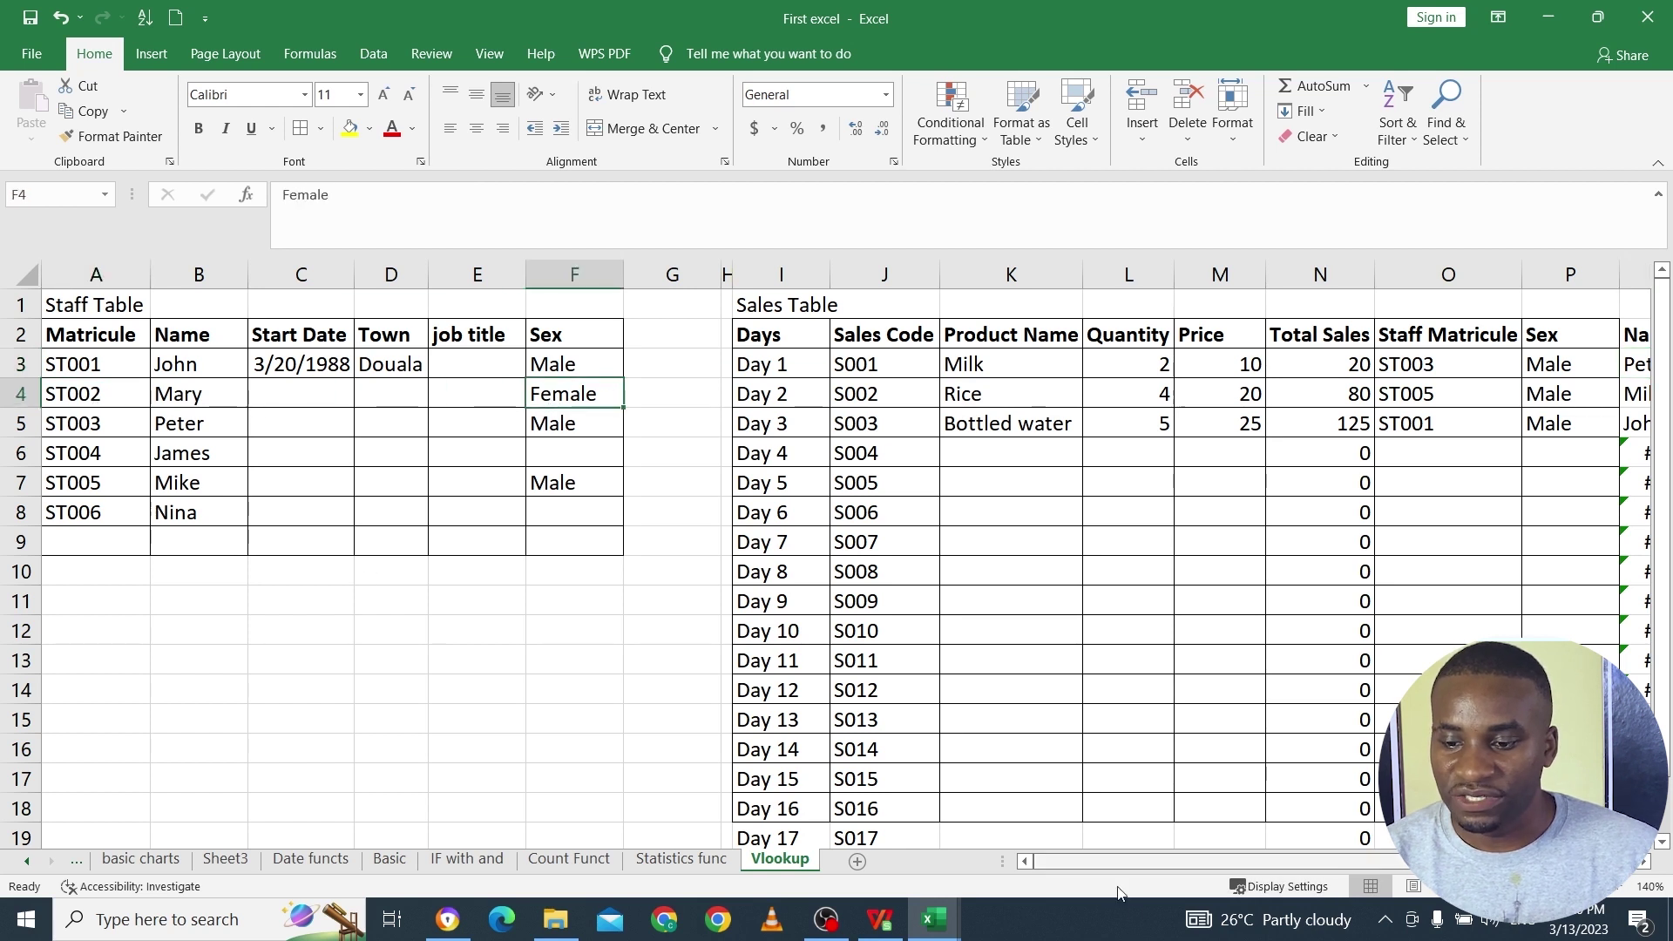
left_click_drag(1196, 864, 1231, 865)
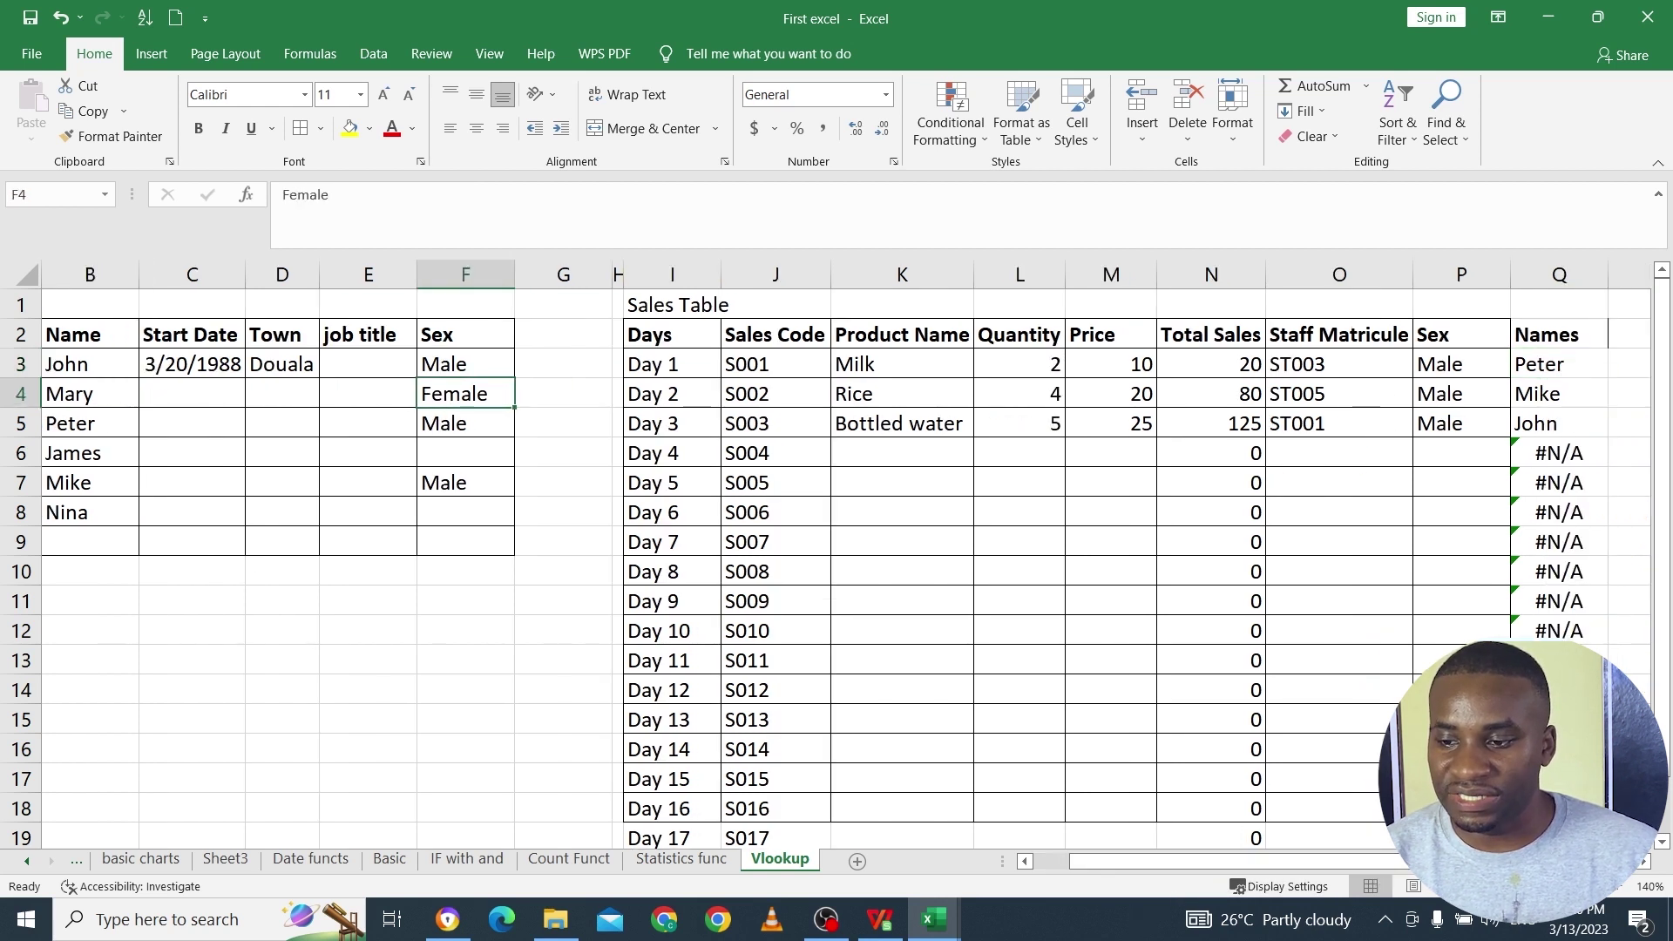
left_click_drag(1340, 275, 658, 226)
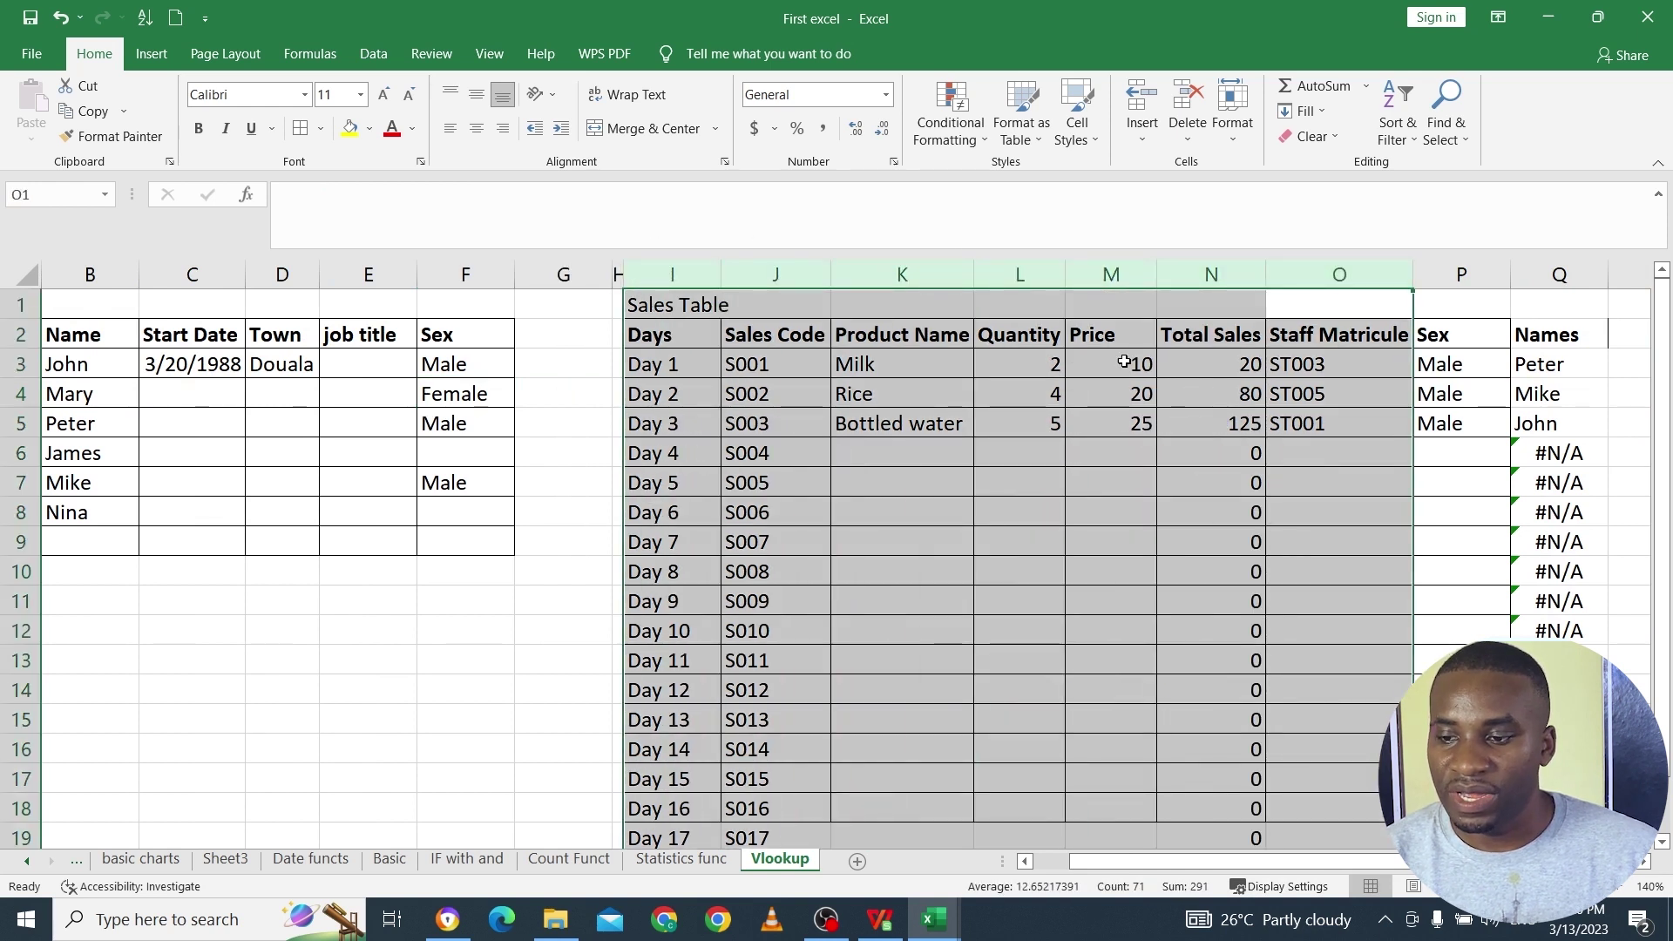
left_click(1457, 363)
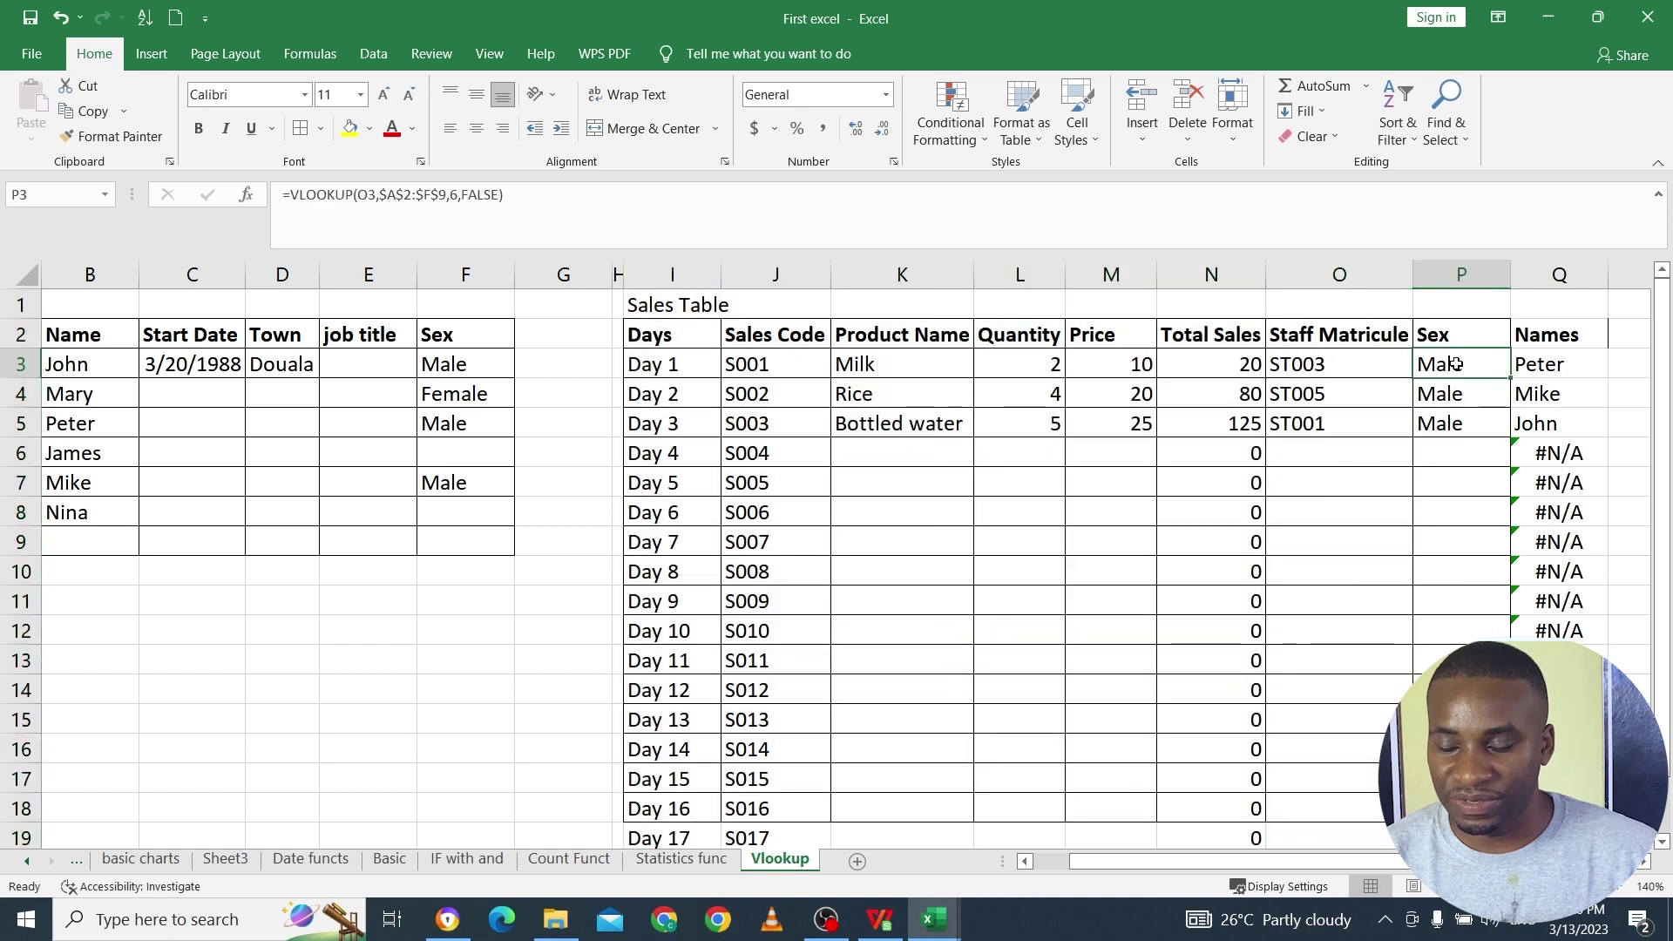
left_click(1563, 372)
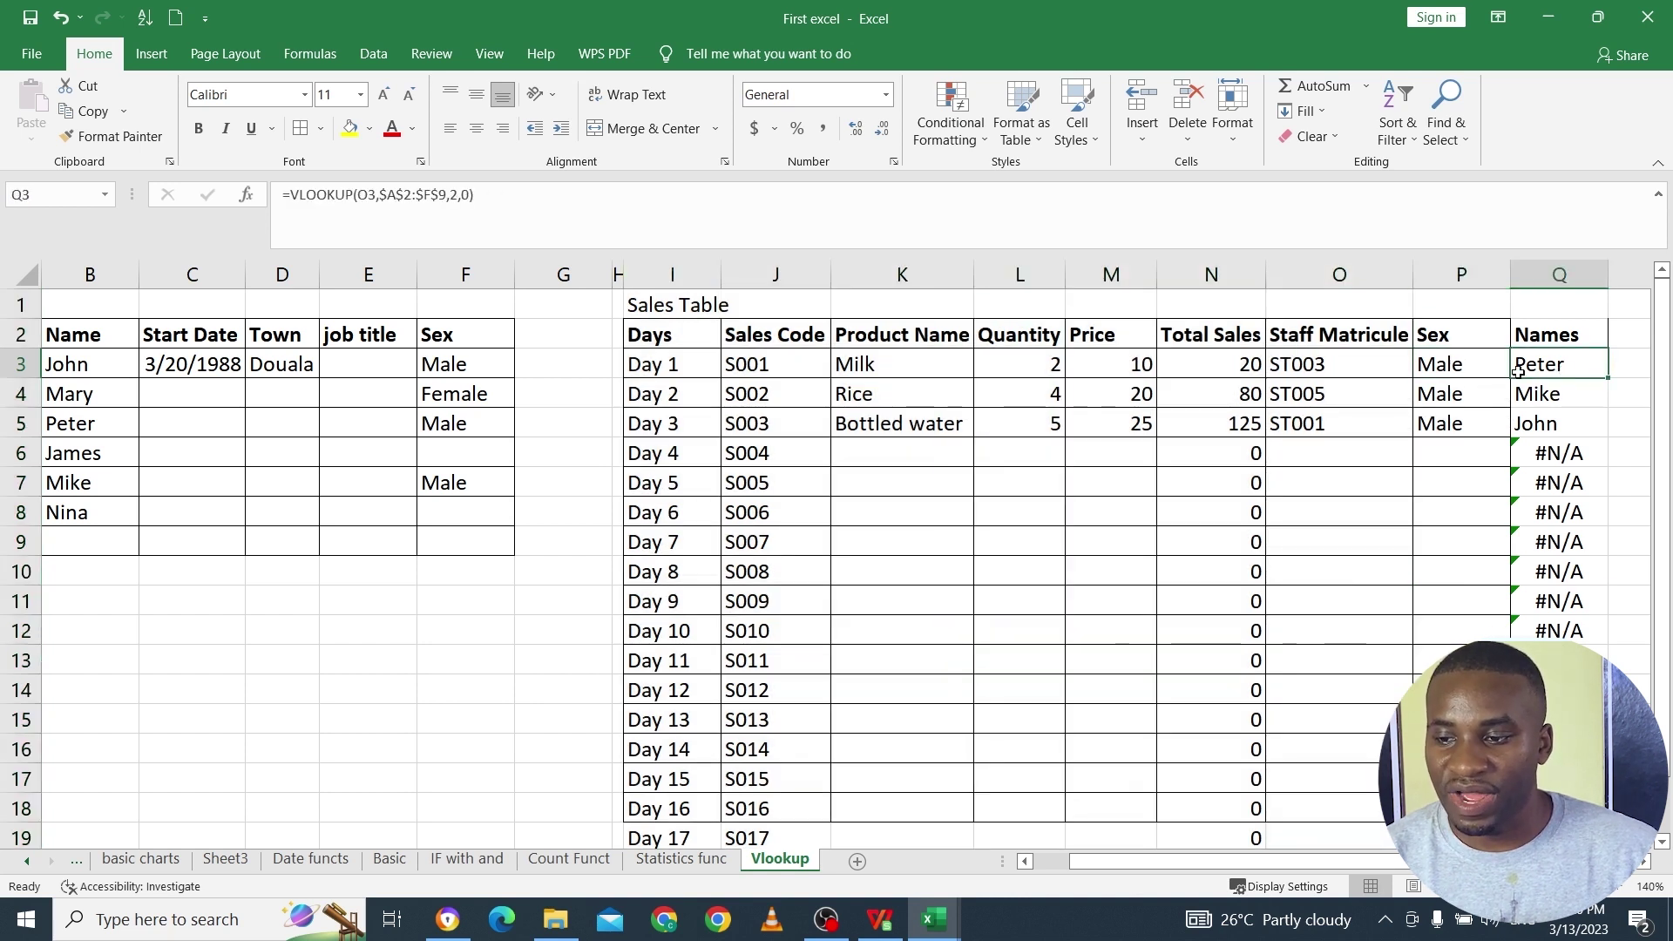
left_click(1463, 337)
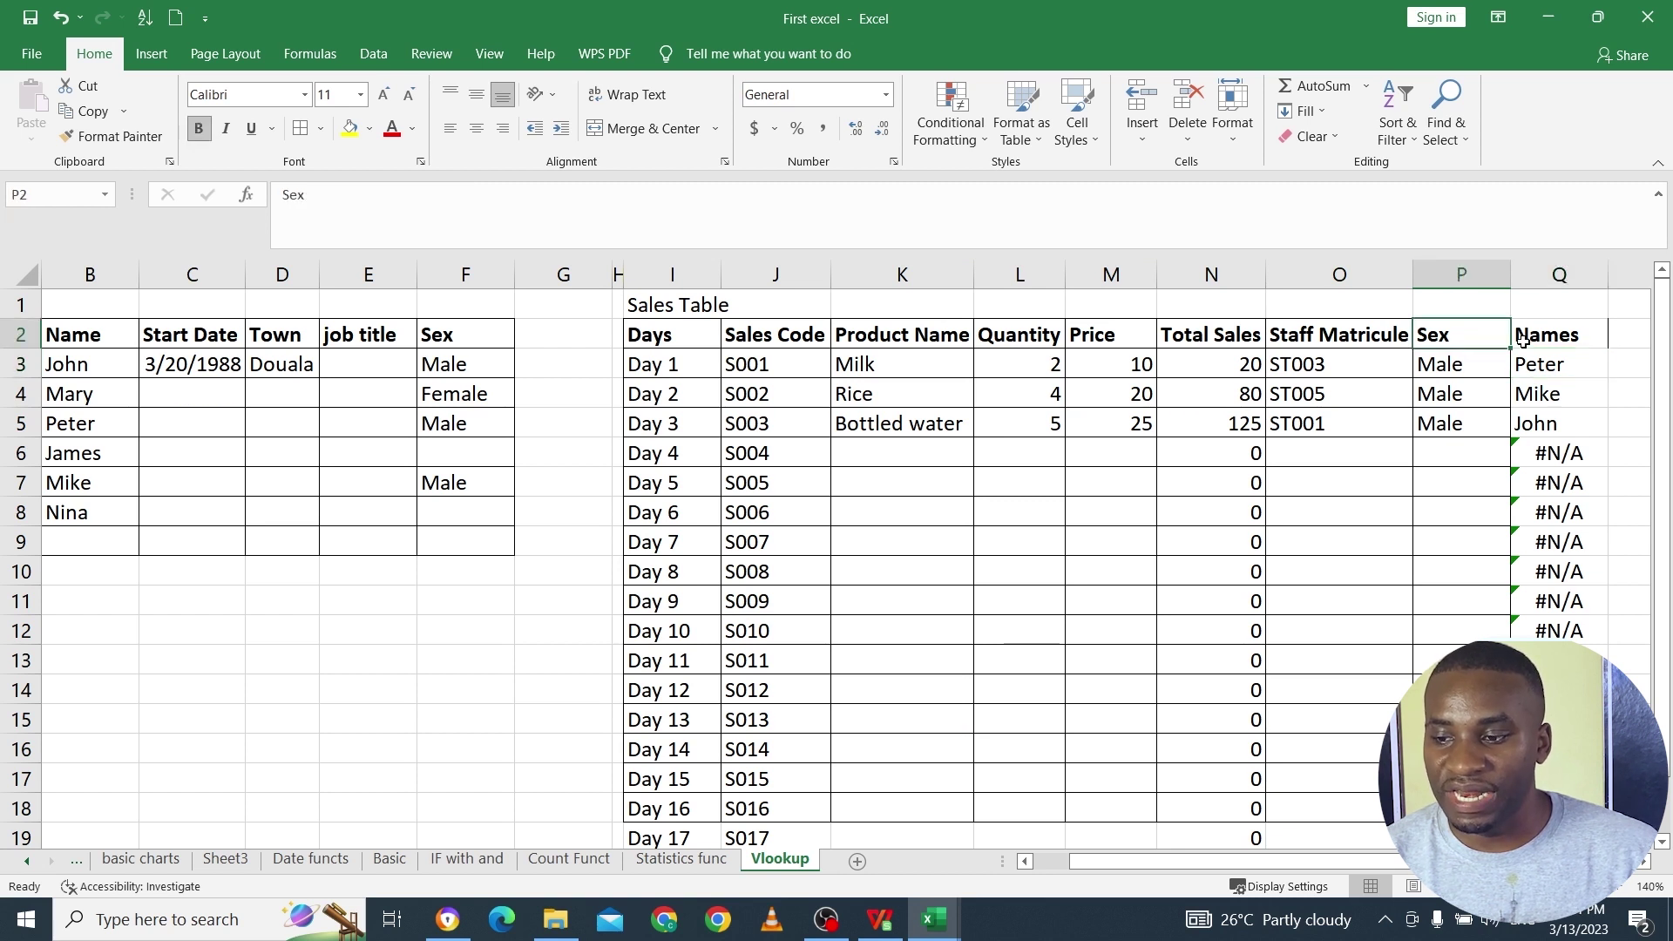
Step: Preview the recommended chart types for Names Q2:Q5 with Total Sales N2:N5, including bar, line and stacked options, without inserting a chart
left_click_drag(1532, 340, 1543, 417)
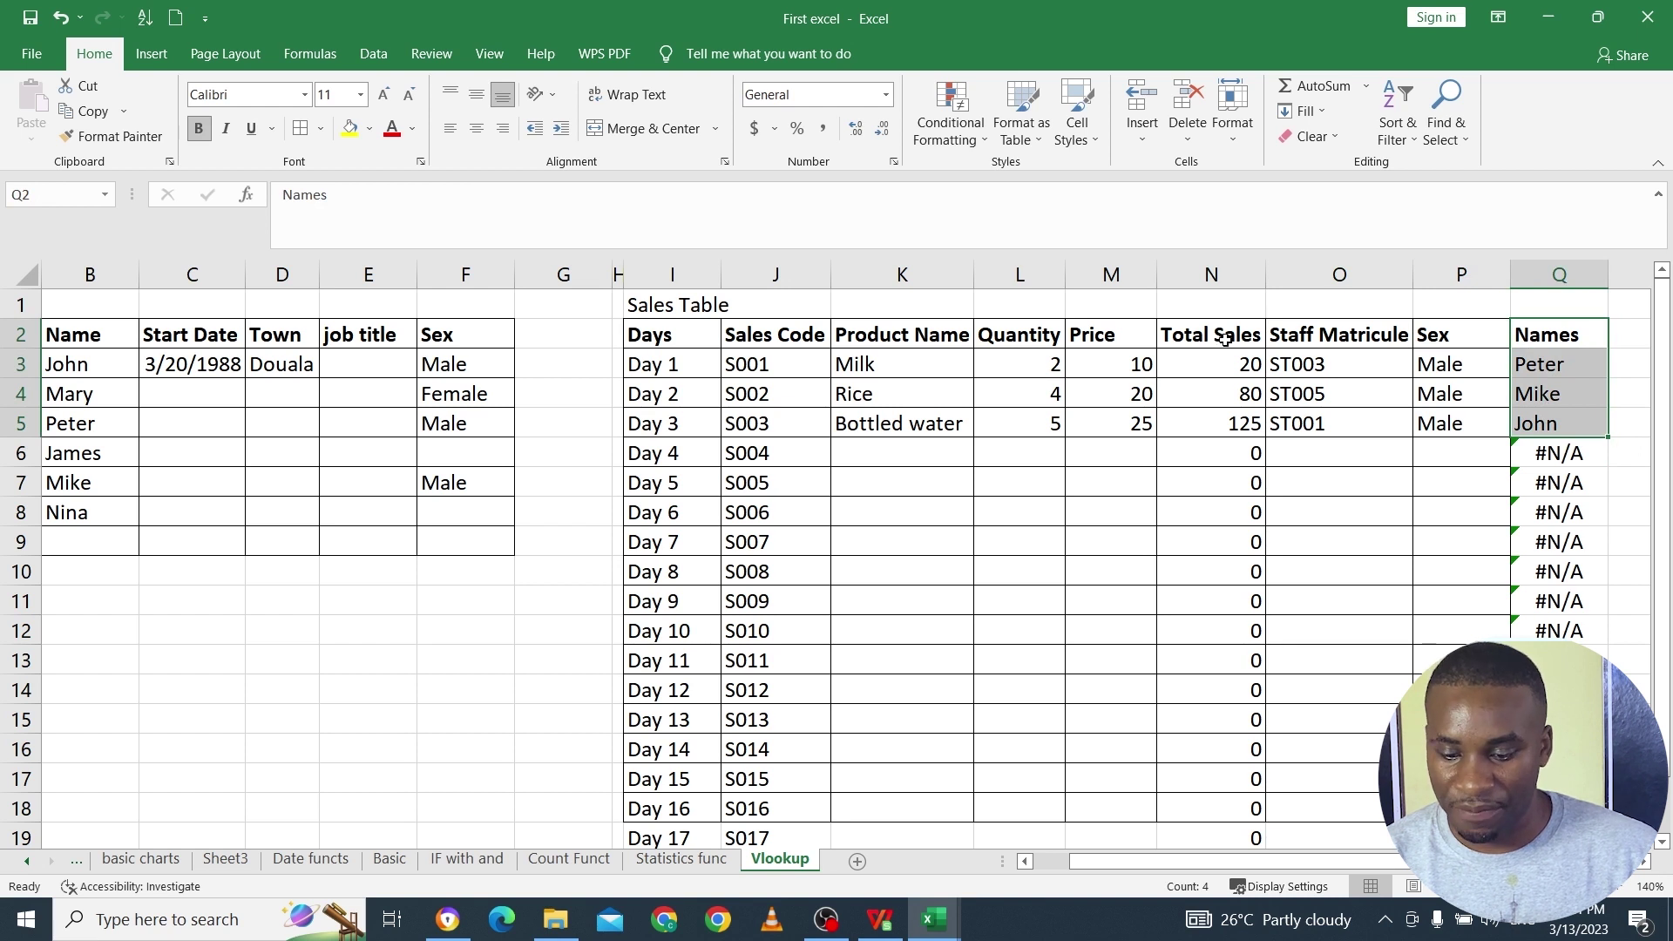
left_click_drag(1225, 340, 1226, 416)
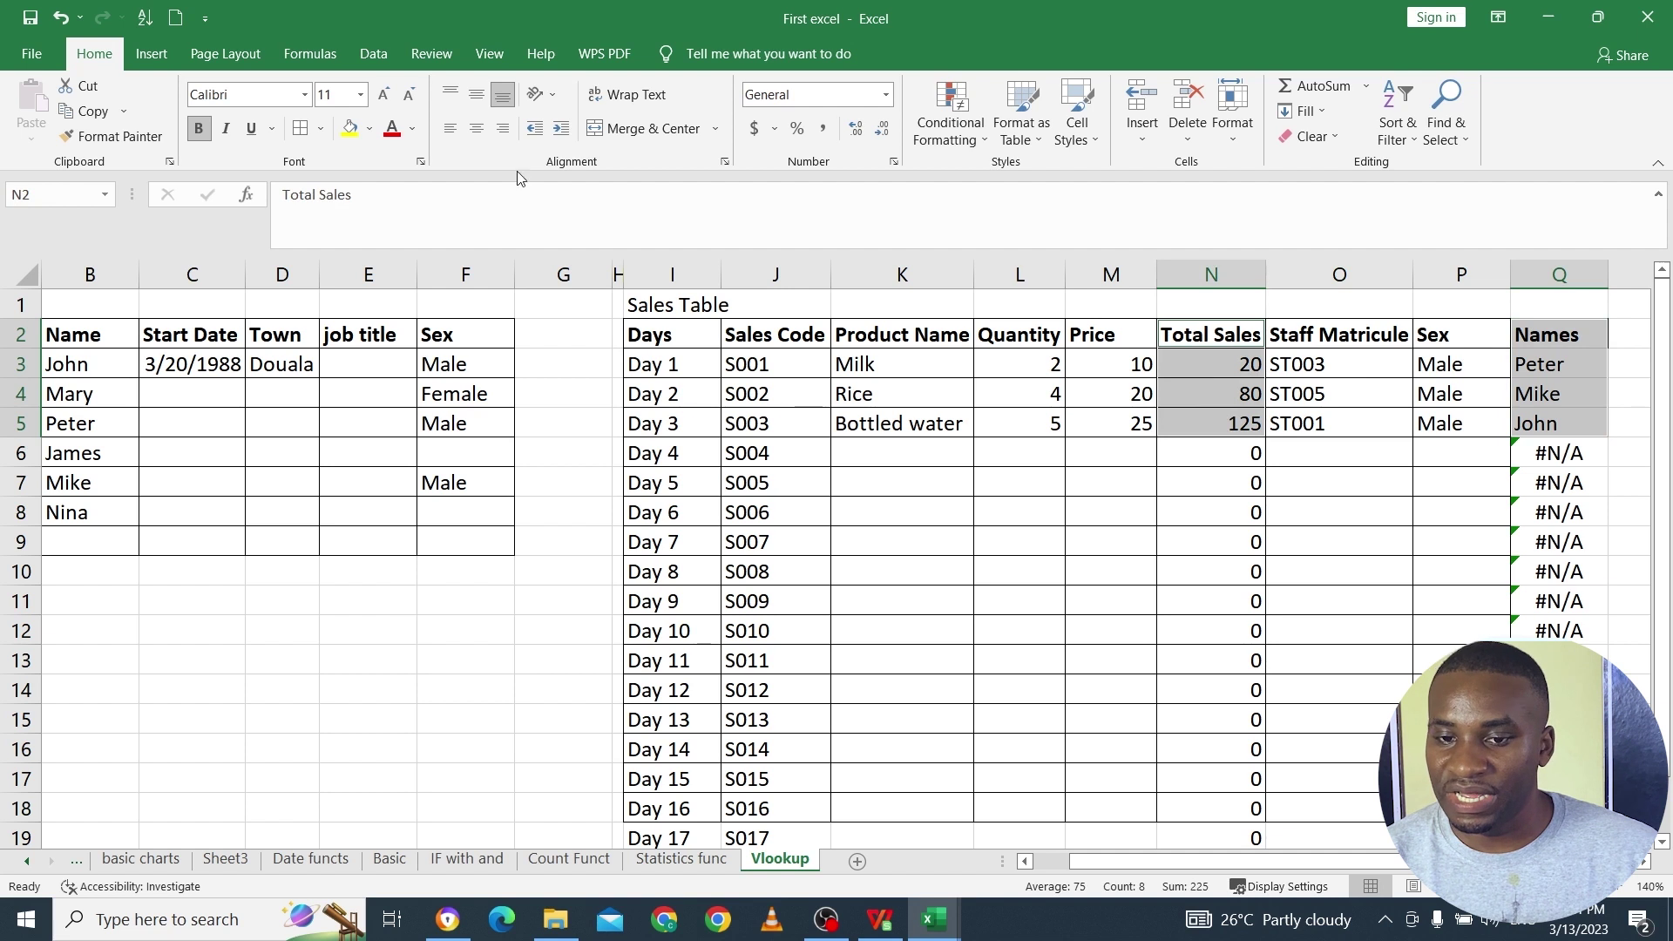
left_click(152, 54)
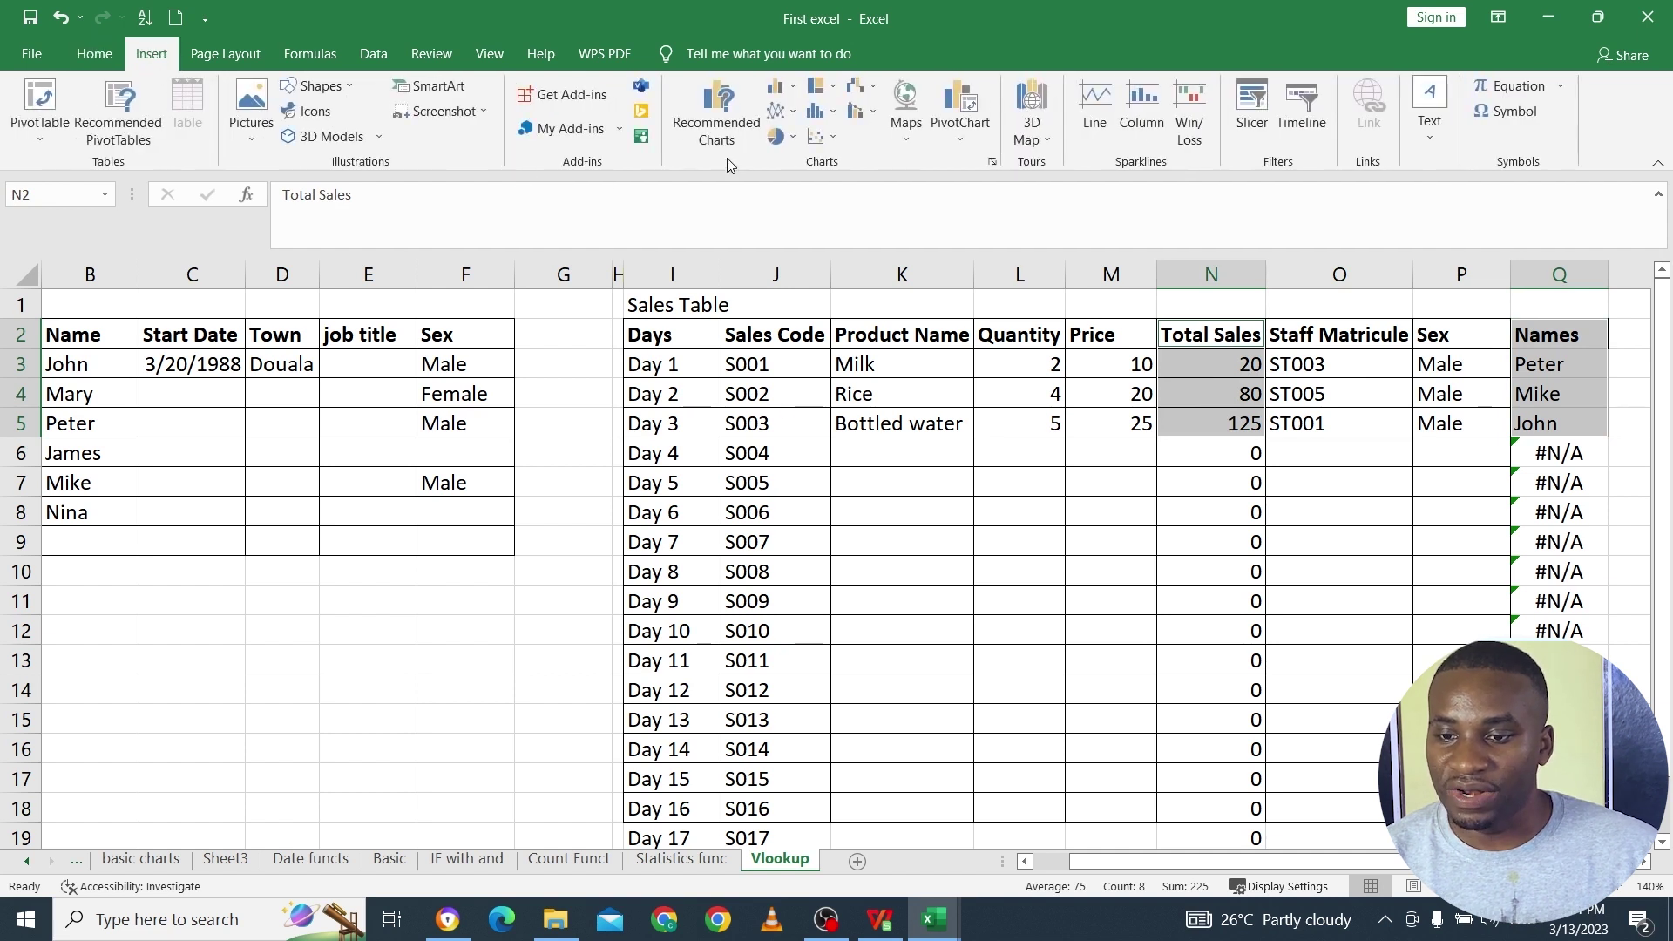
left_click(716, 113)
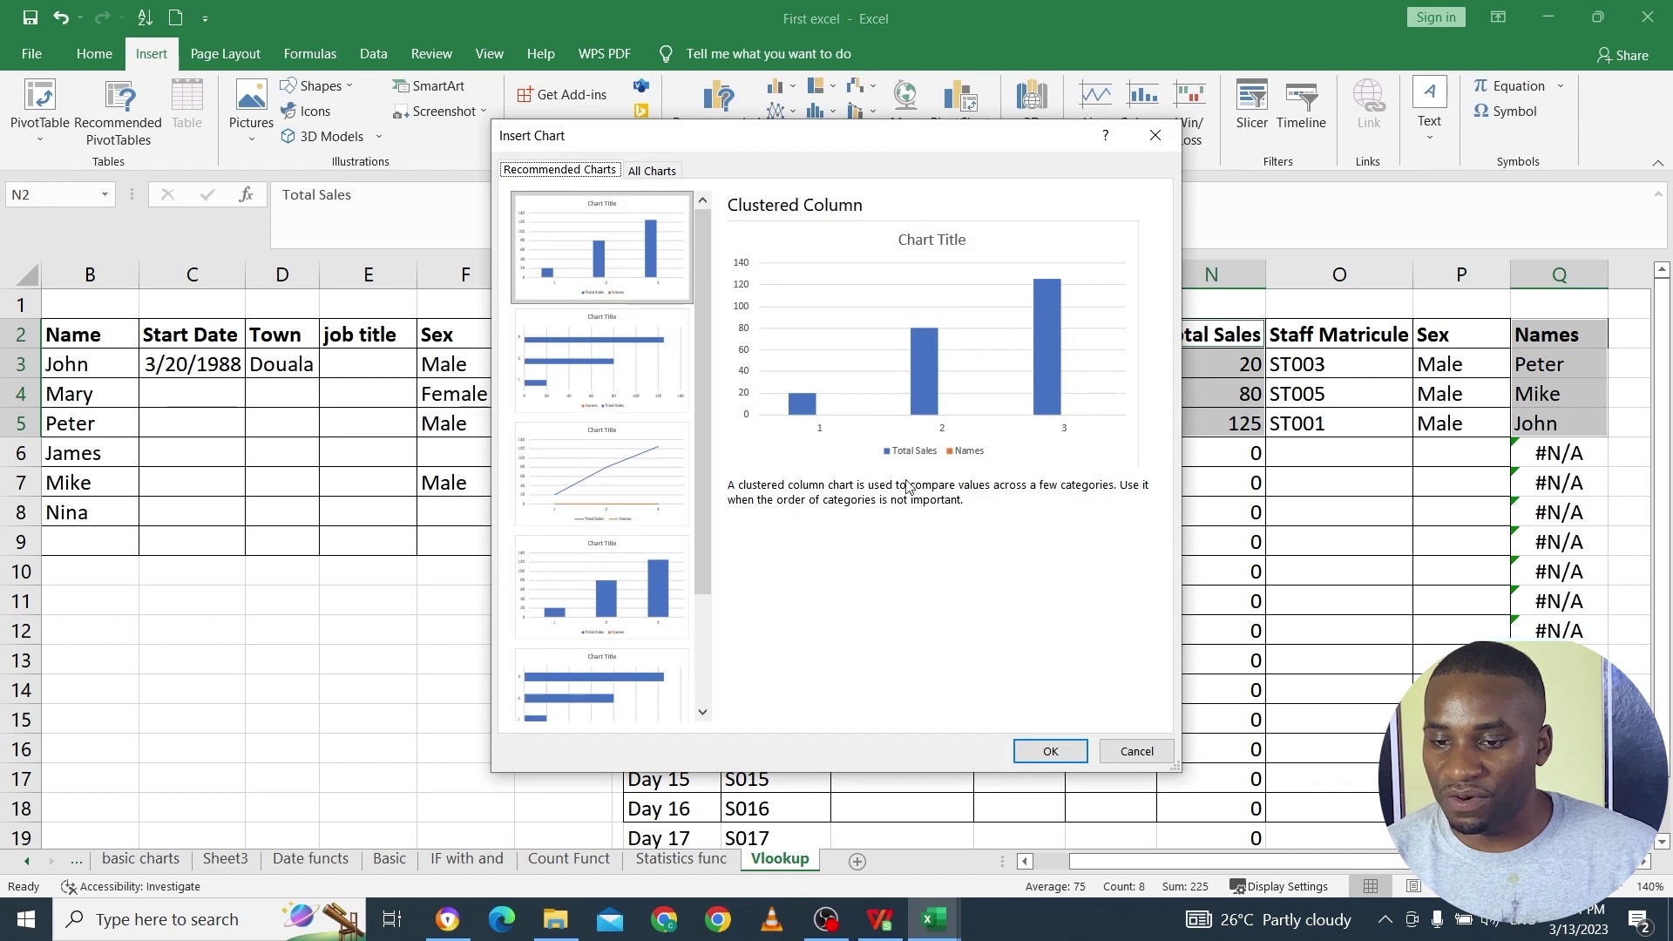
left_click(627, 418)
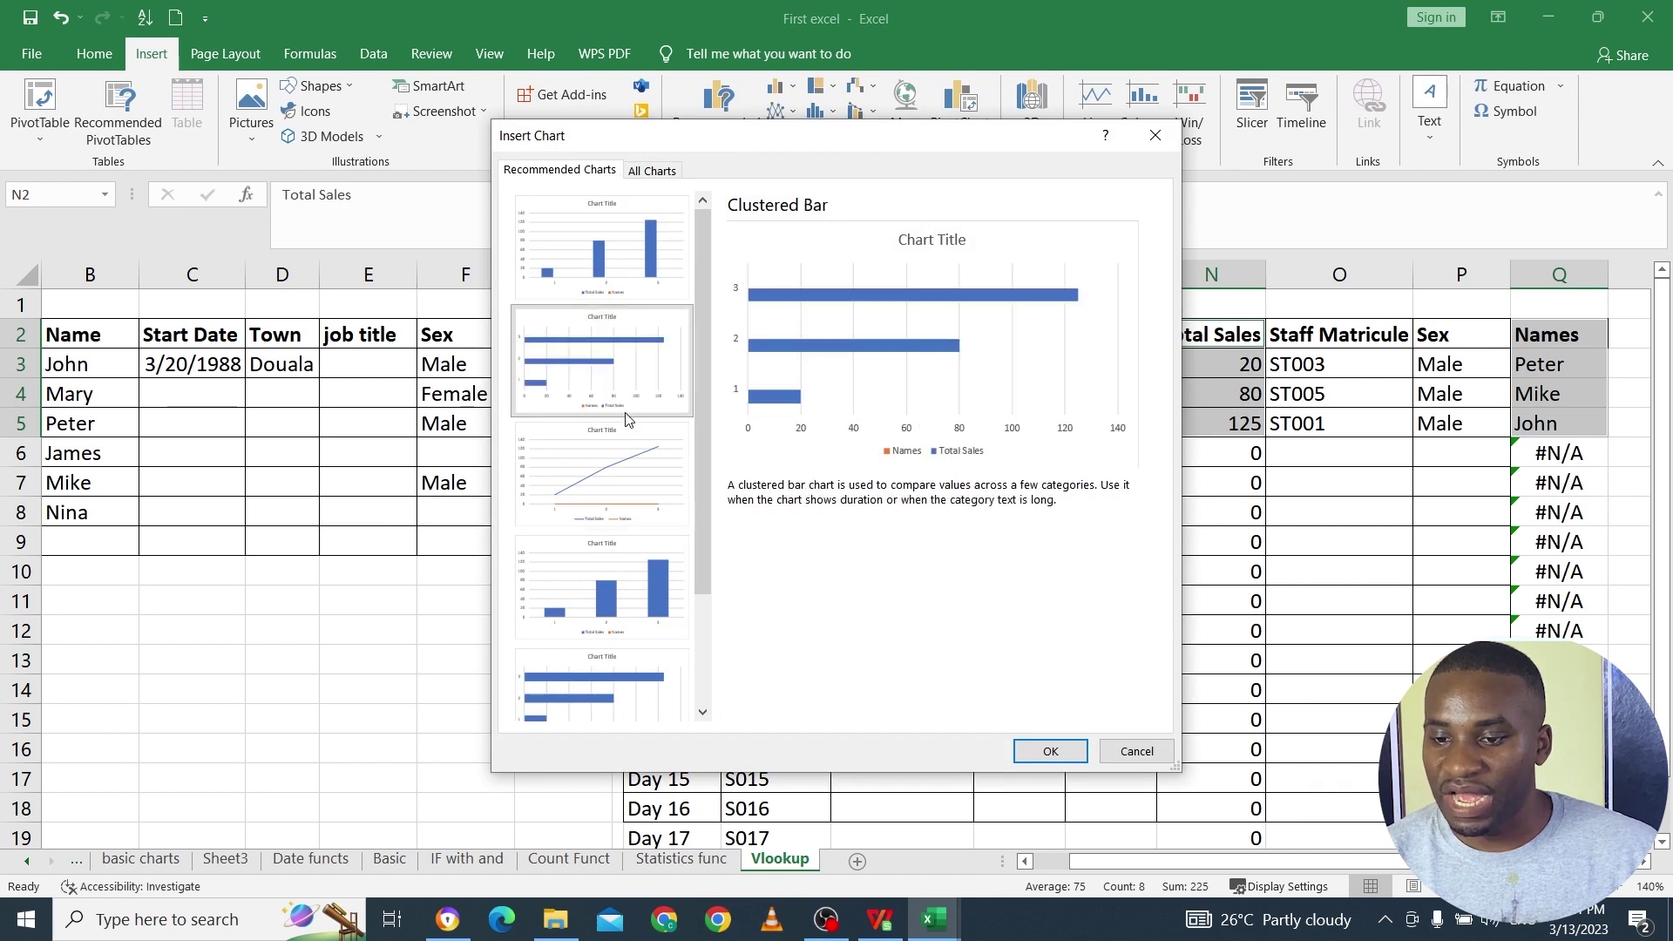
left_click(636, 464)
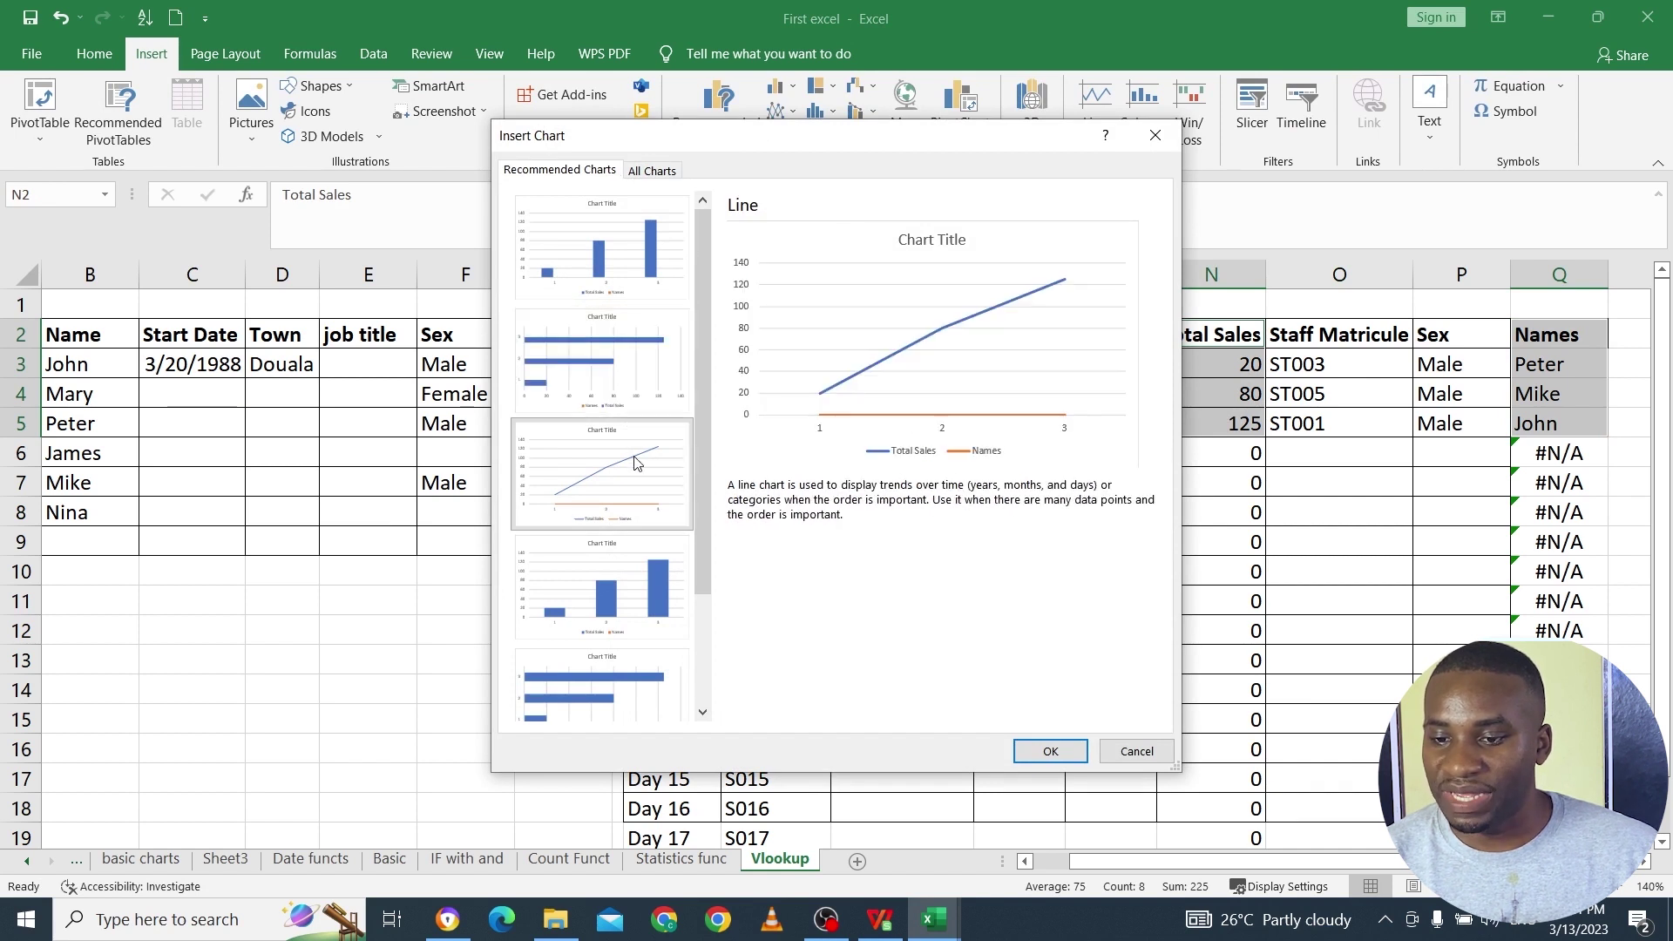
left_click(639, 582)
left_click(636, 685)
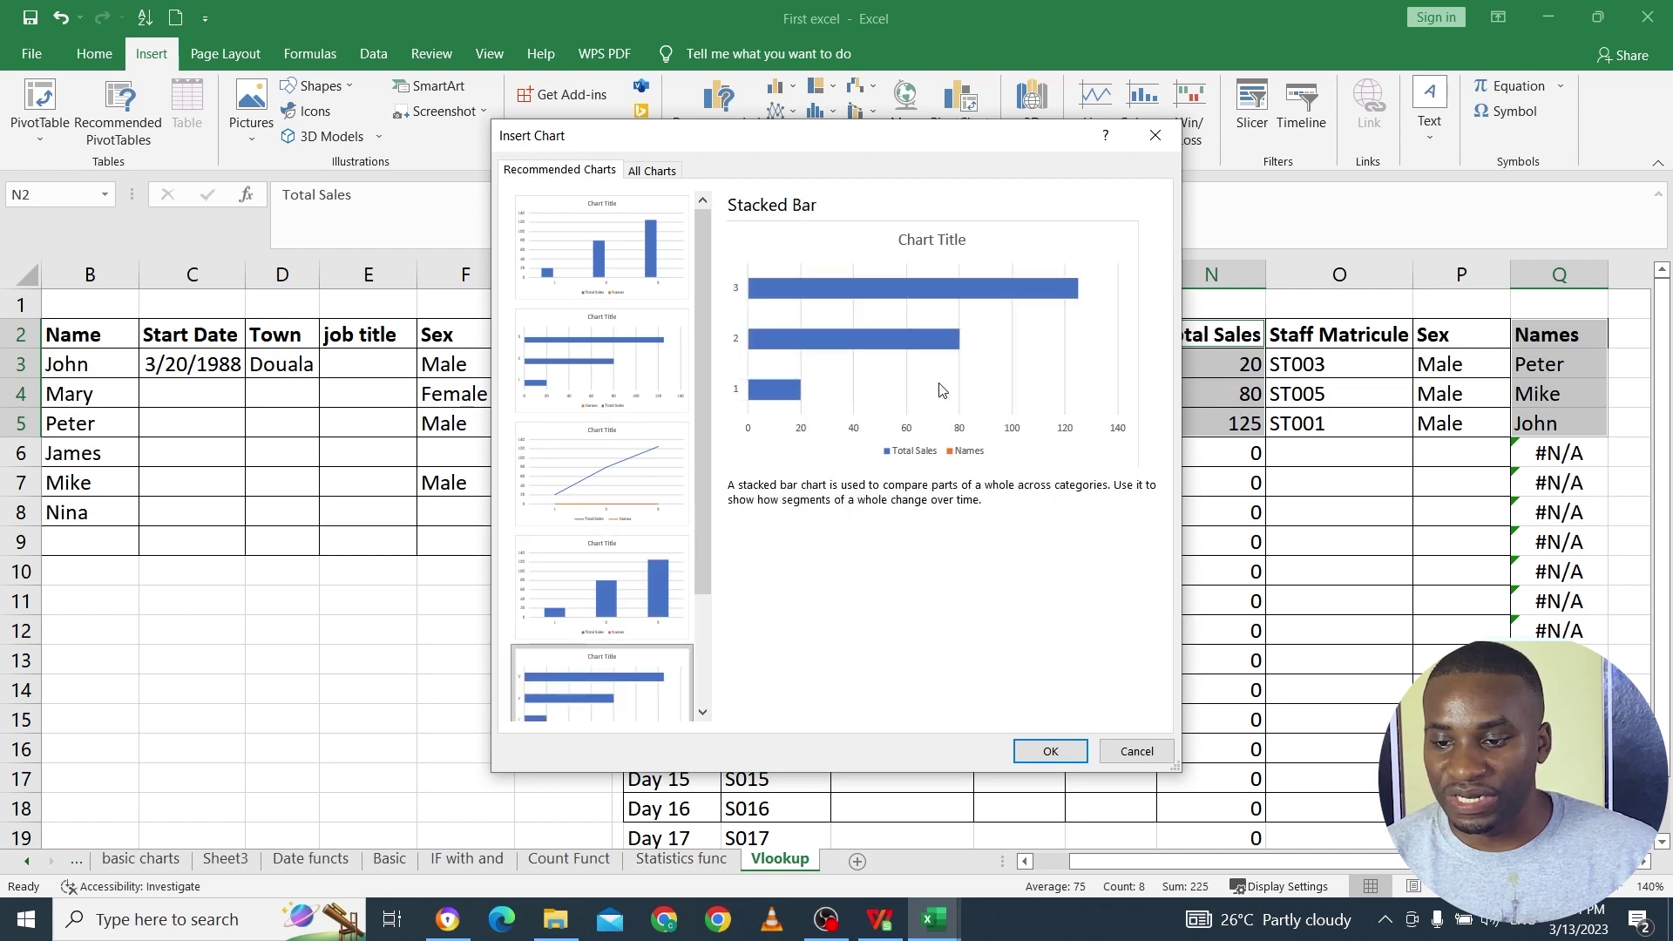
left_click(1134, 752)
left_click(1371, 395)
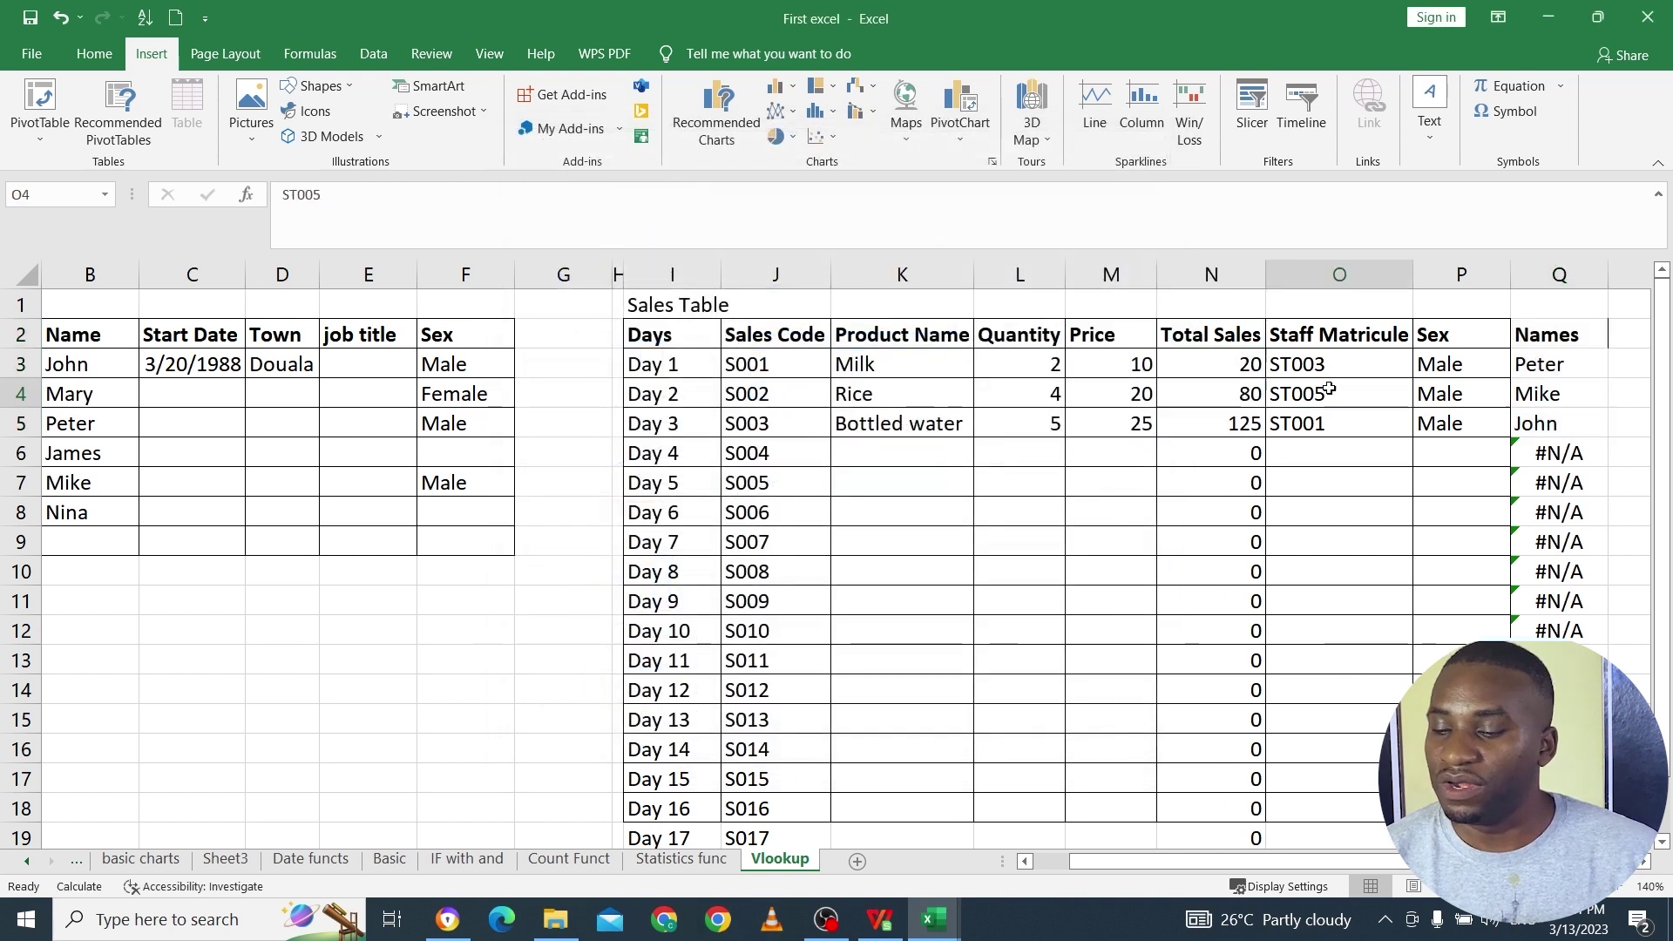
left_click(1490, 424)
left_click(1548, 455)
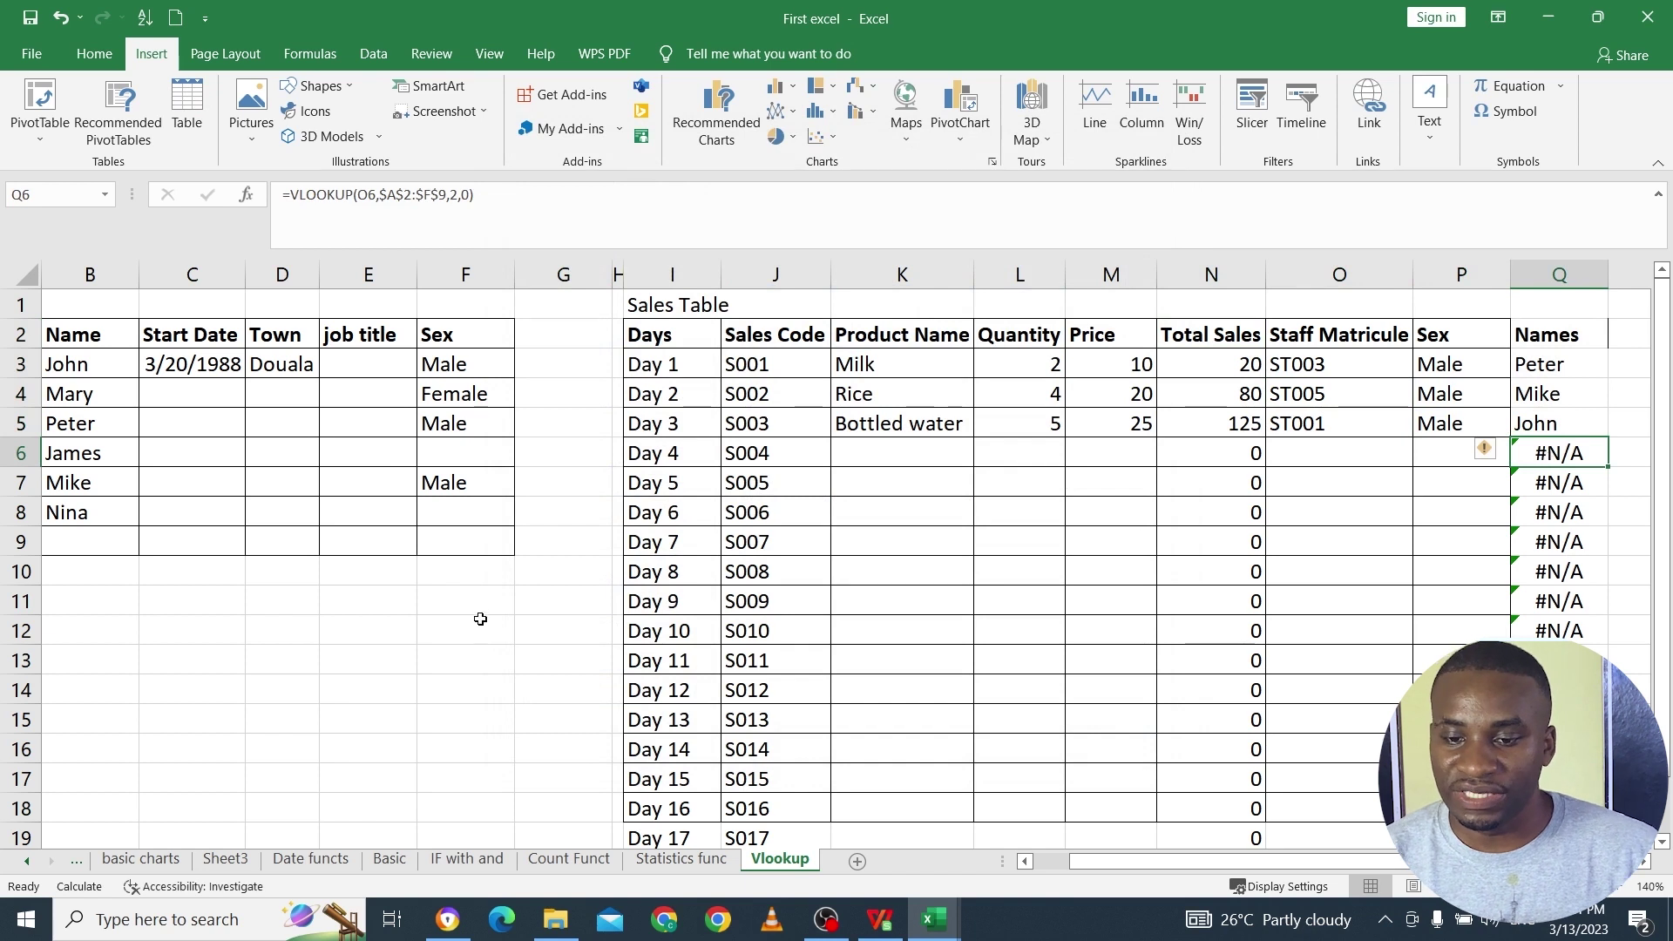
left_click(598, 648)
Step: Enter the label Hlookup in cell C13 below the staff table
left_click_drag(1163, 867, 1050, 865)
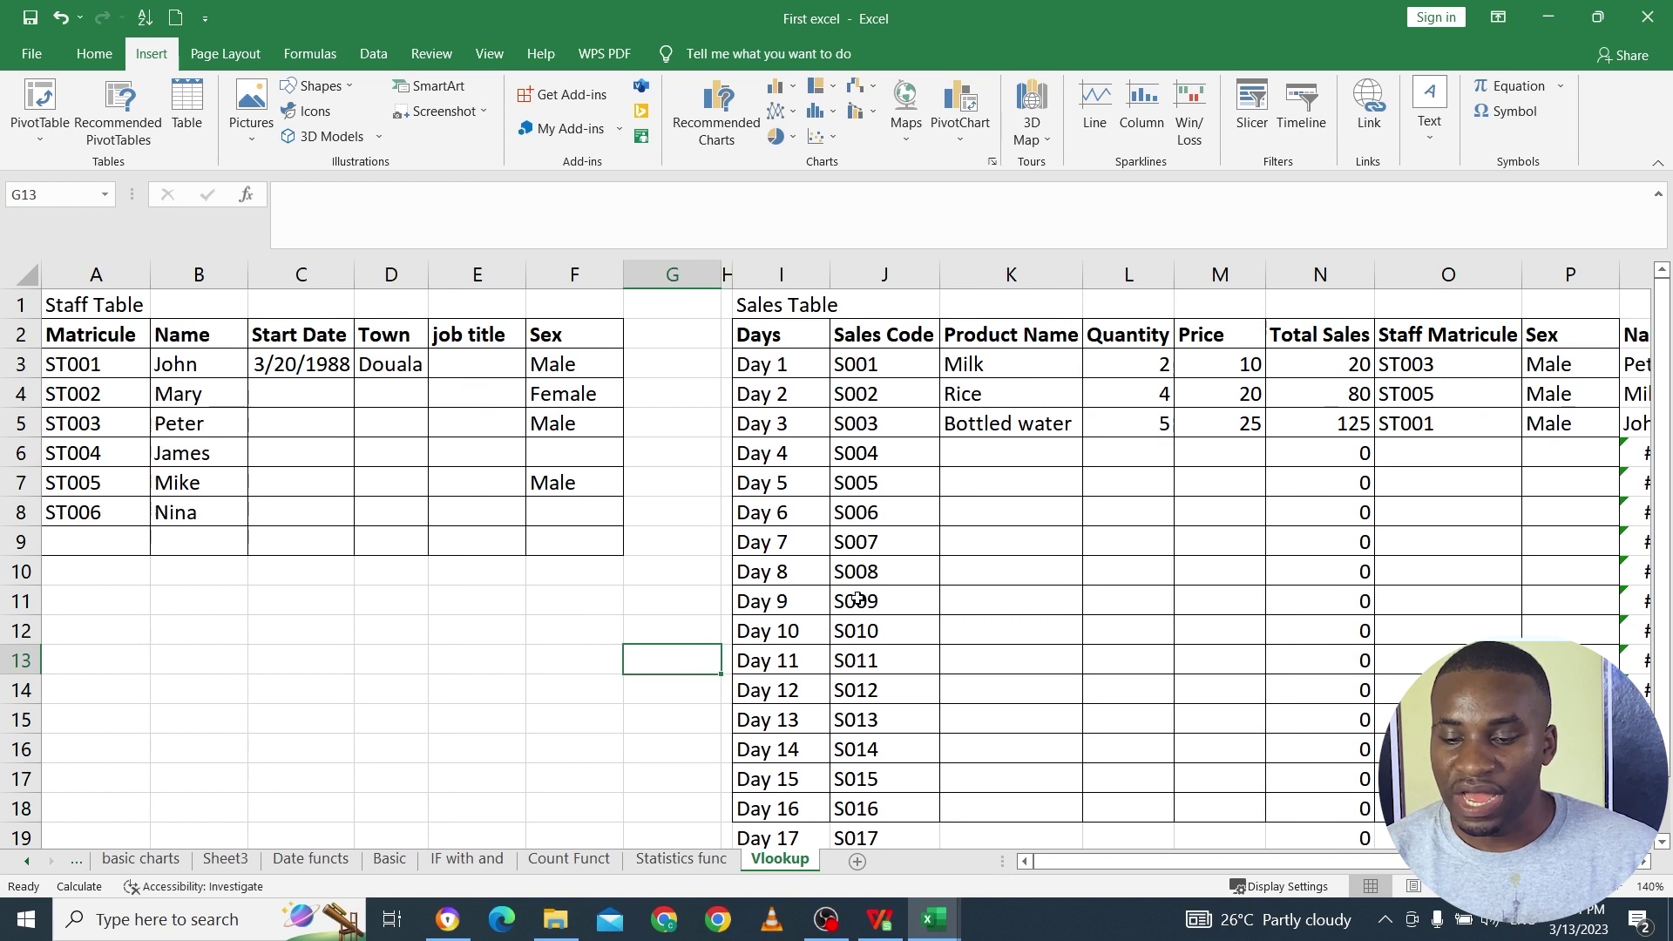
left_click(334, 650)
type("H")
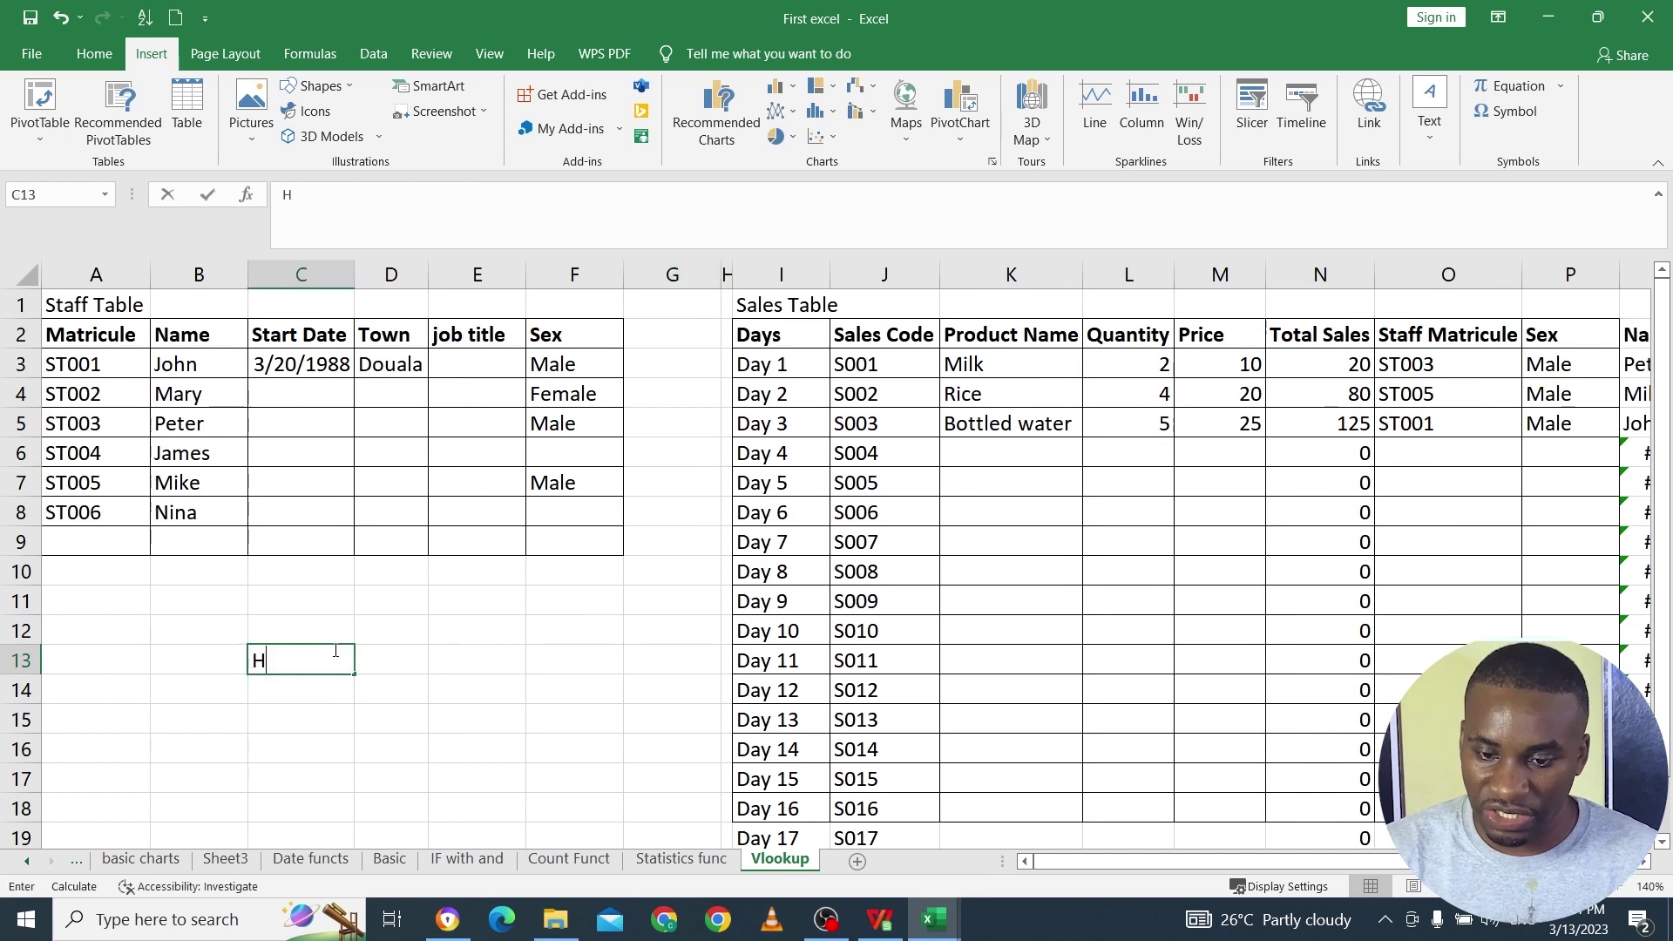
type("Lookup")
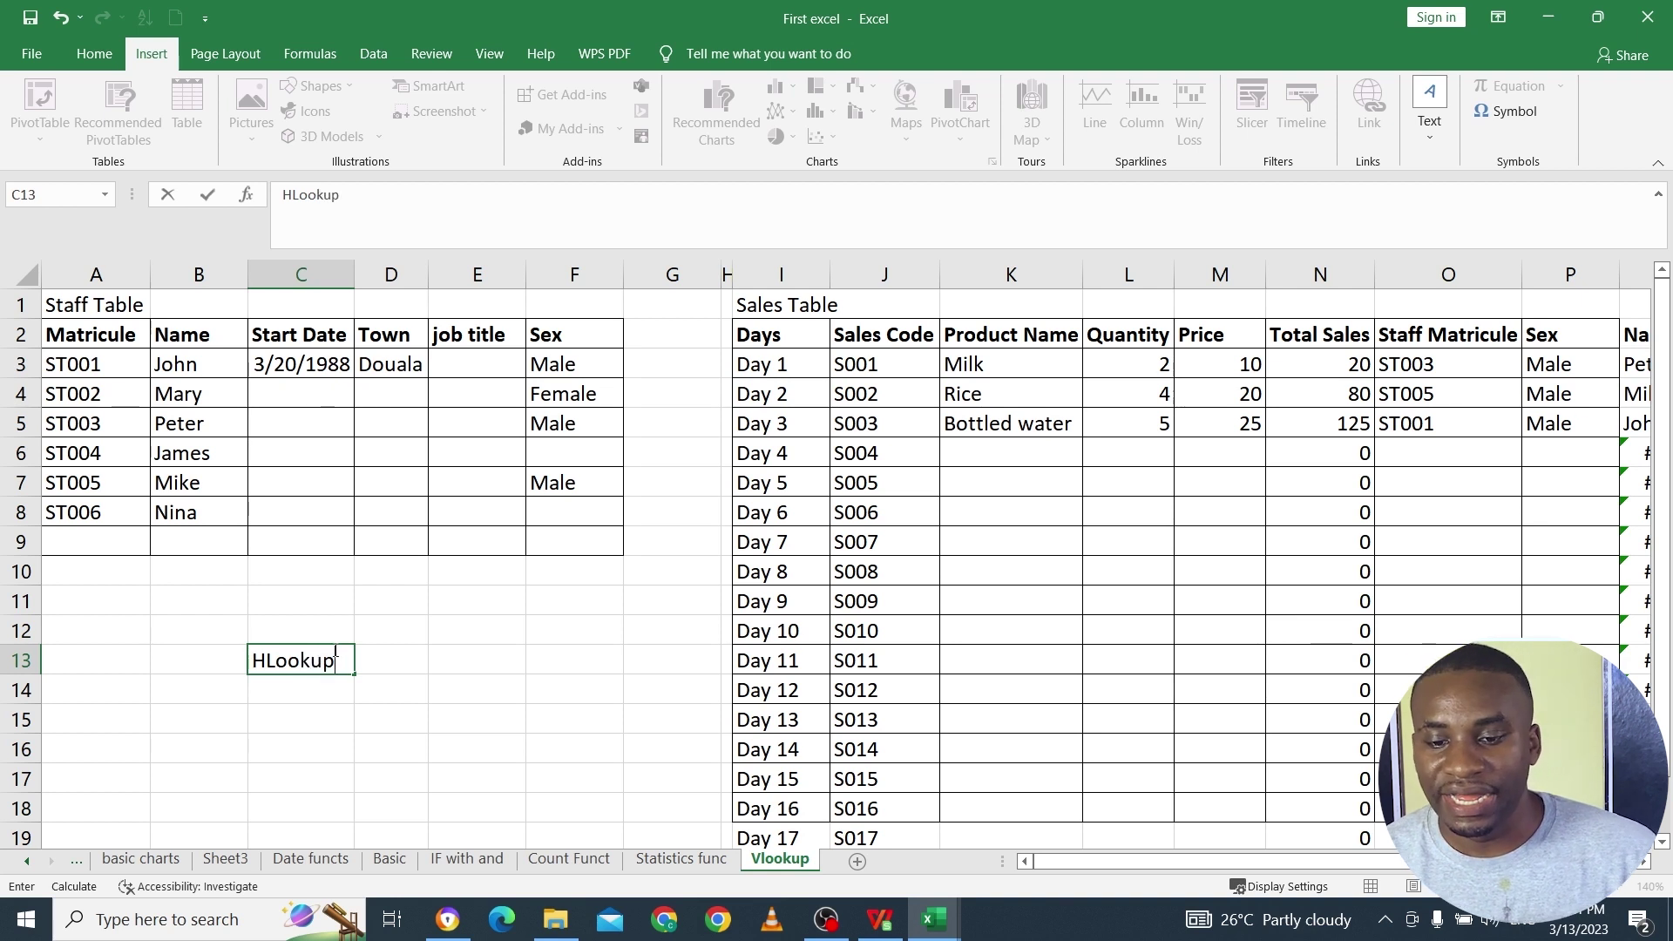
left_click(331, 714)
left_click(319, 661)
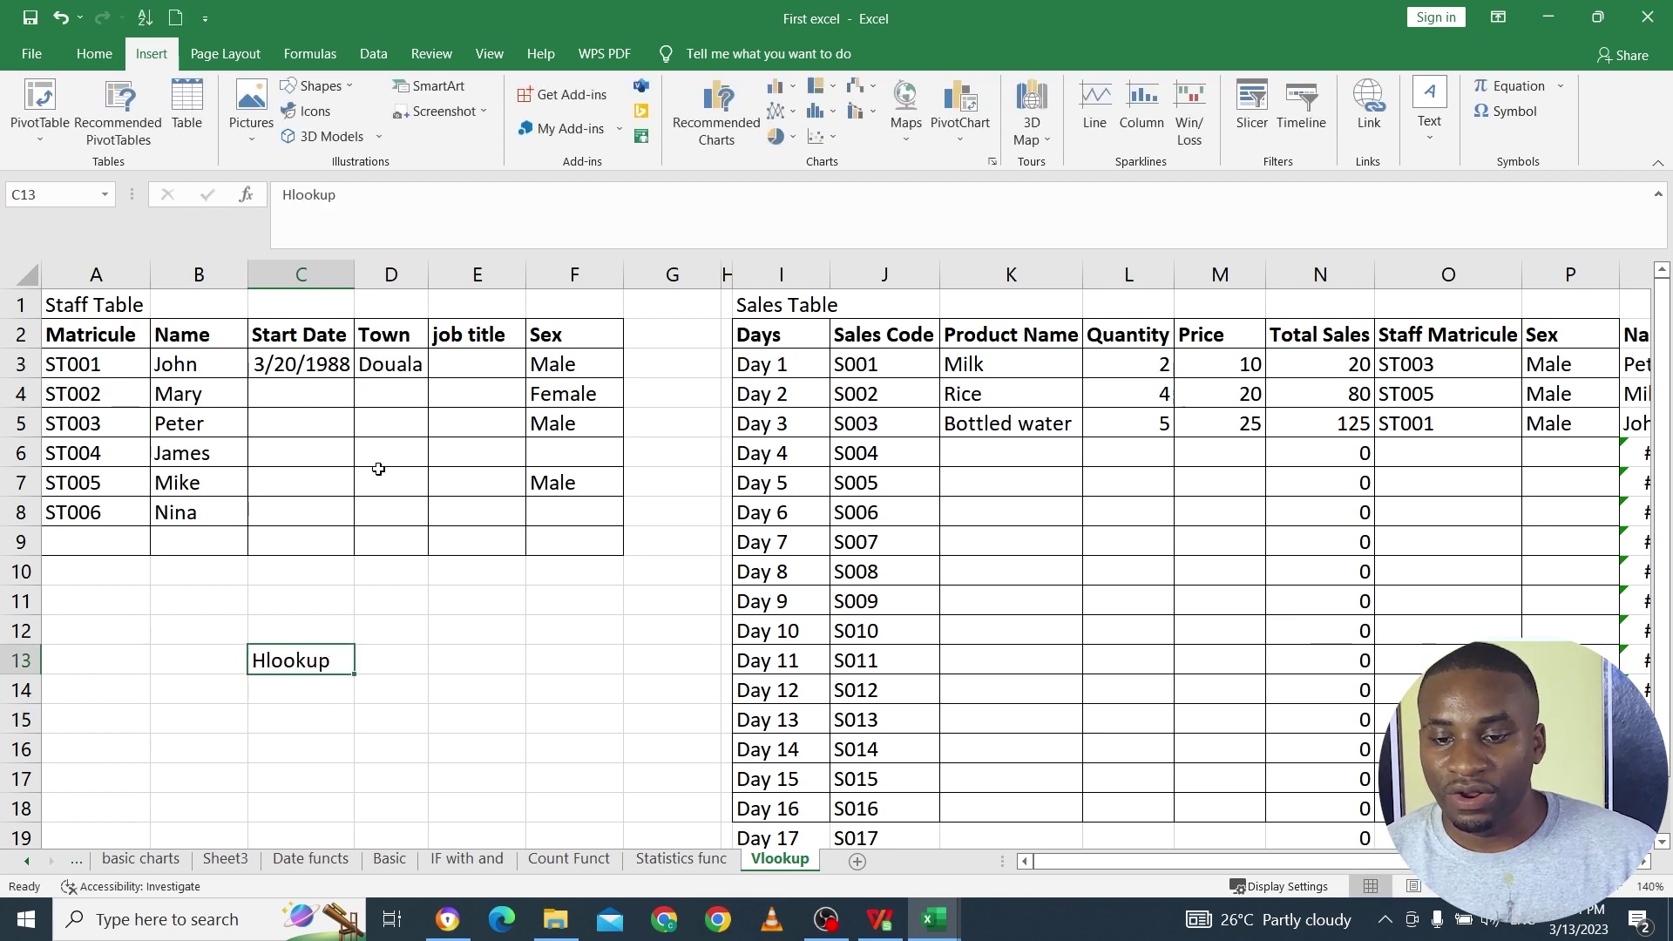
Step: Enter the label Vlookup in cell C16 below the Hlookup label
left_click(293, 749)
type("Vll")
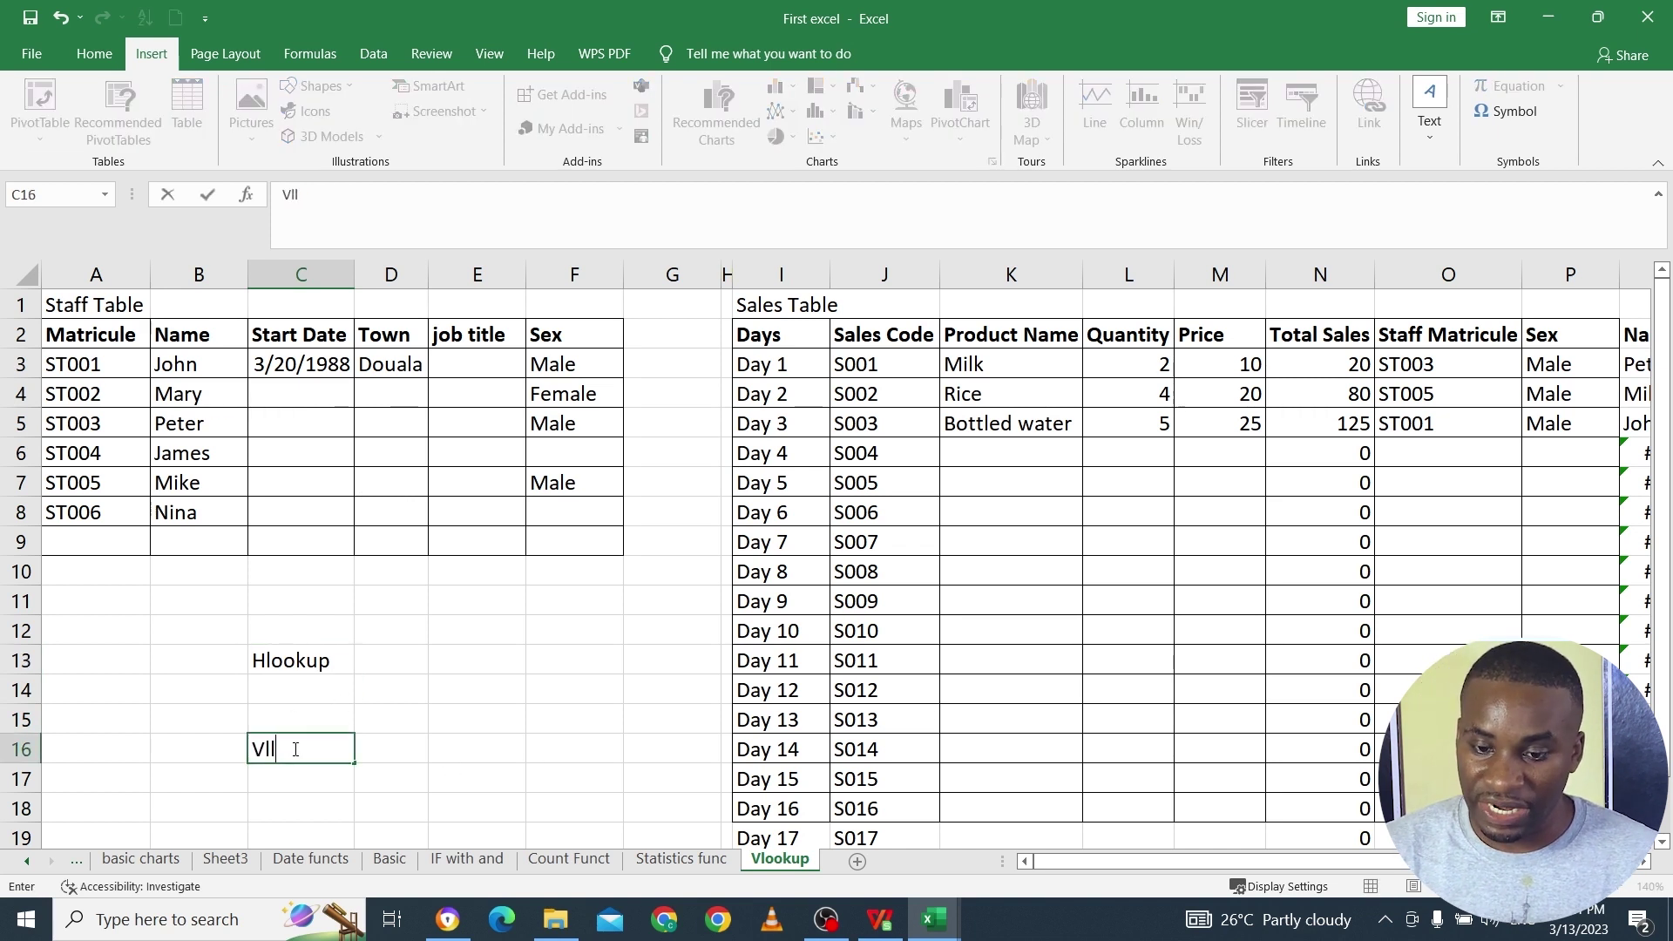
key("BackSpace")
type("ookup")
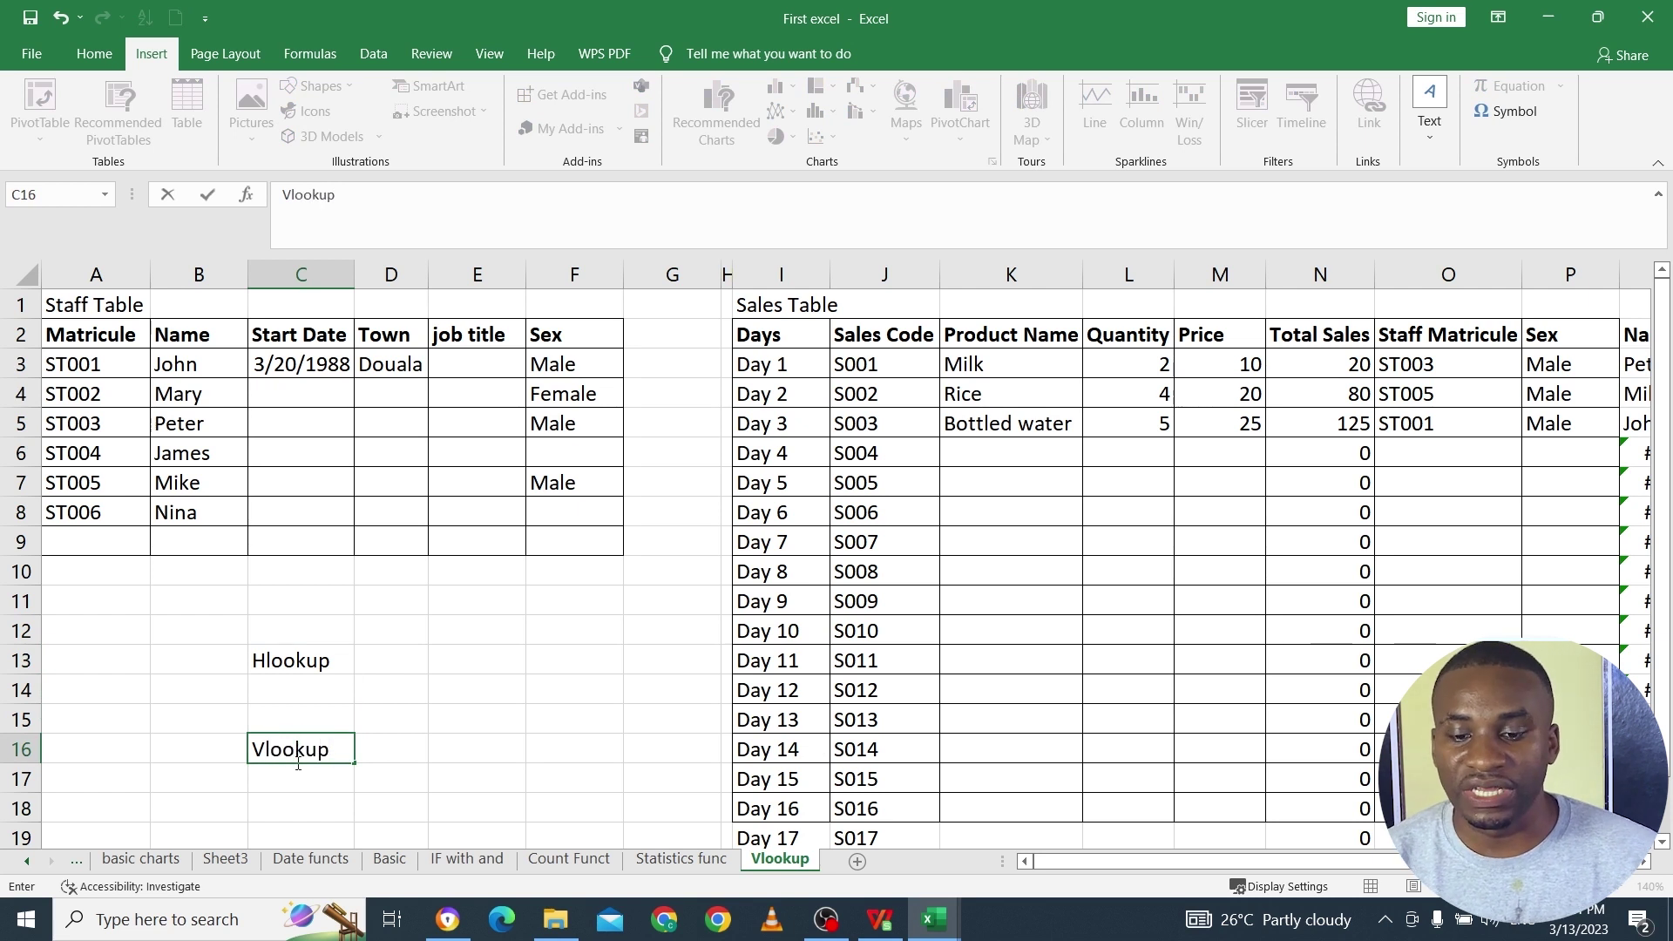
left_click(314, 829)
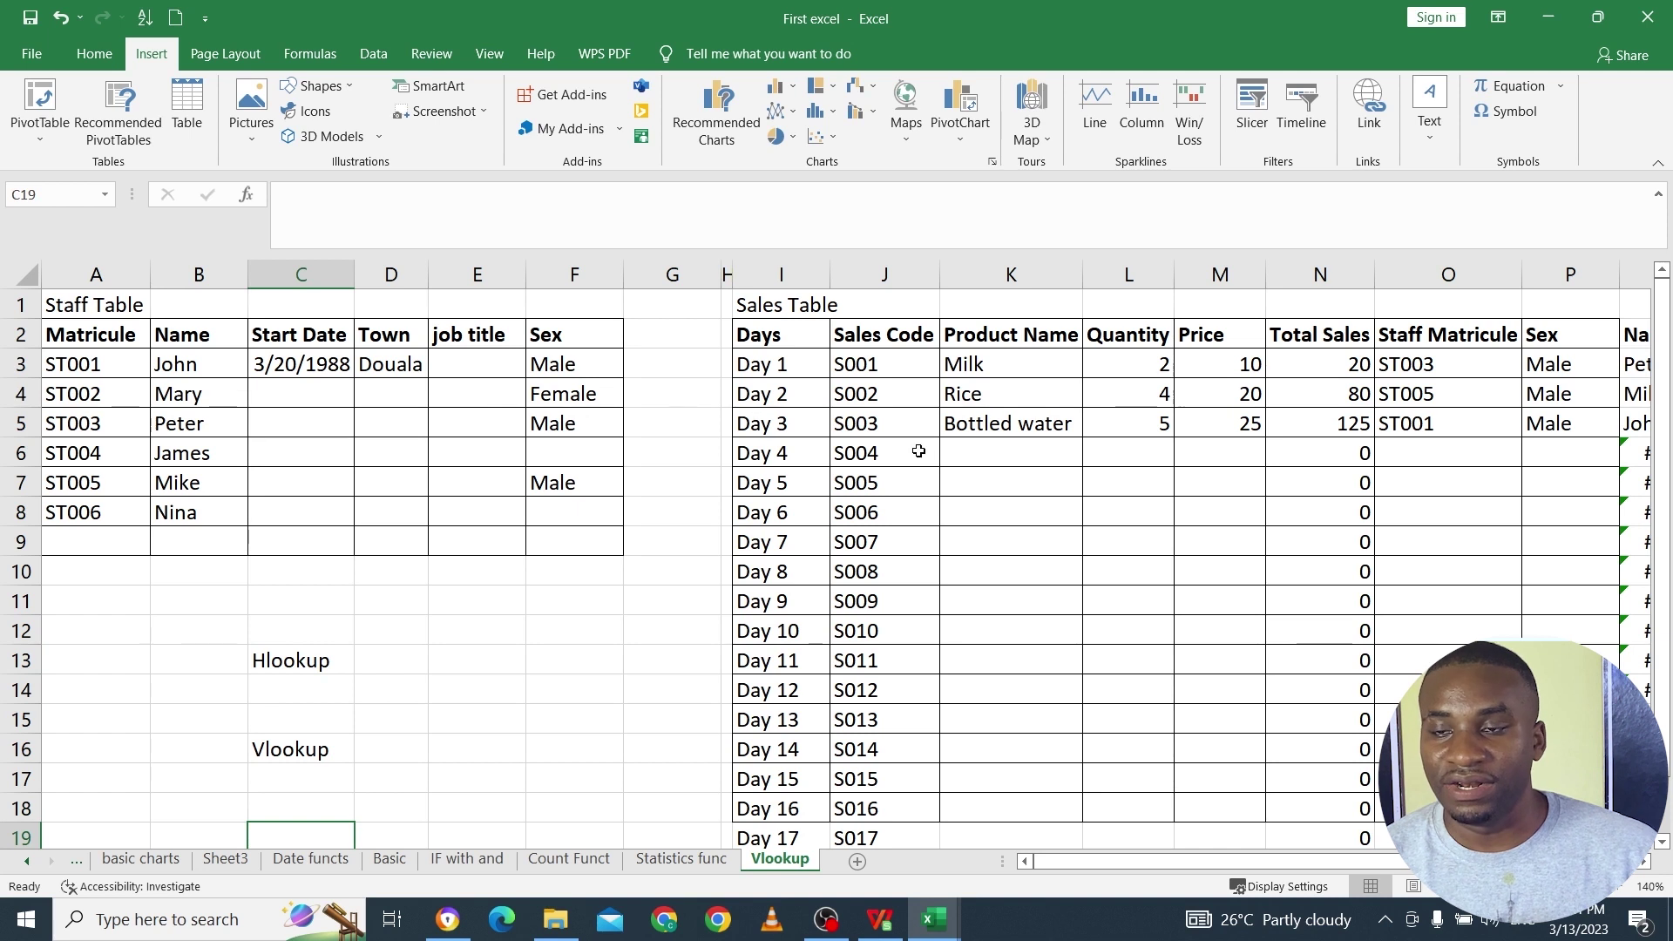
left_click_drag(902, 336, 880, 447)
left_click_drag(980, 345, 957, 415)
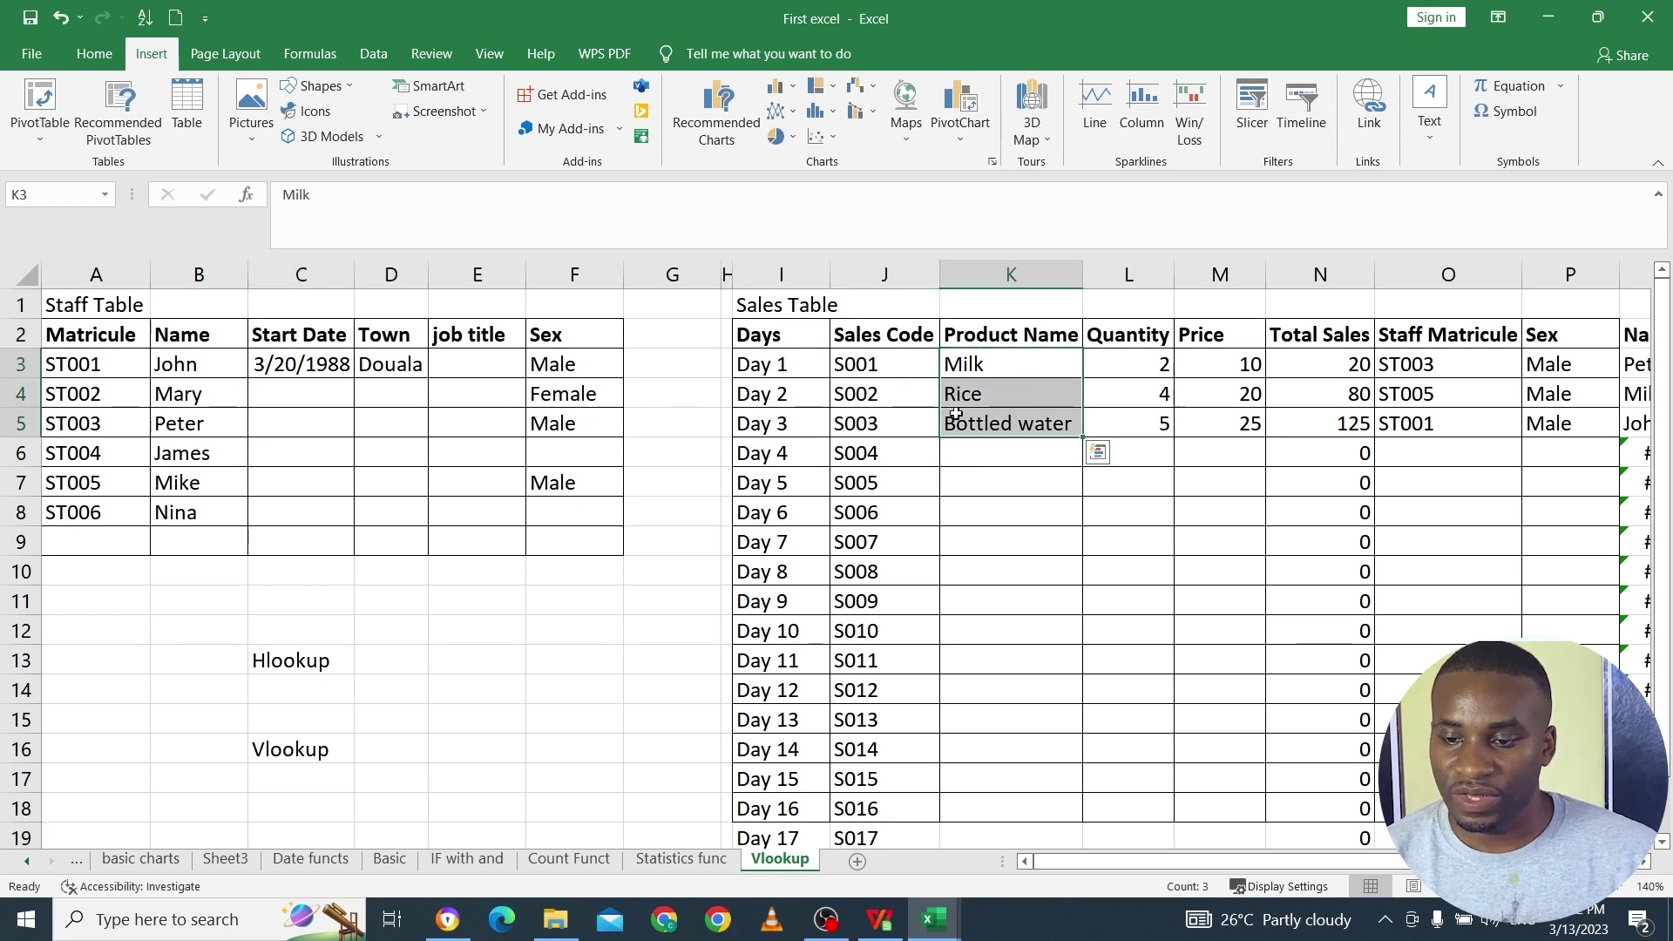
left_click(723, 403)
left_click_drag(722, 402, 1166, 429)
left_click_drag(824, 515, 1214, 515)
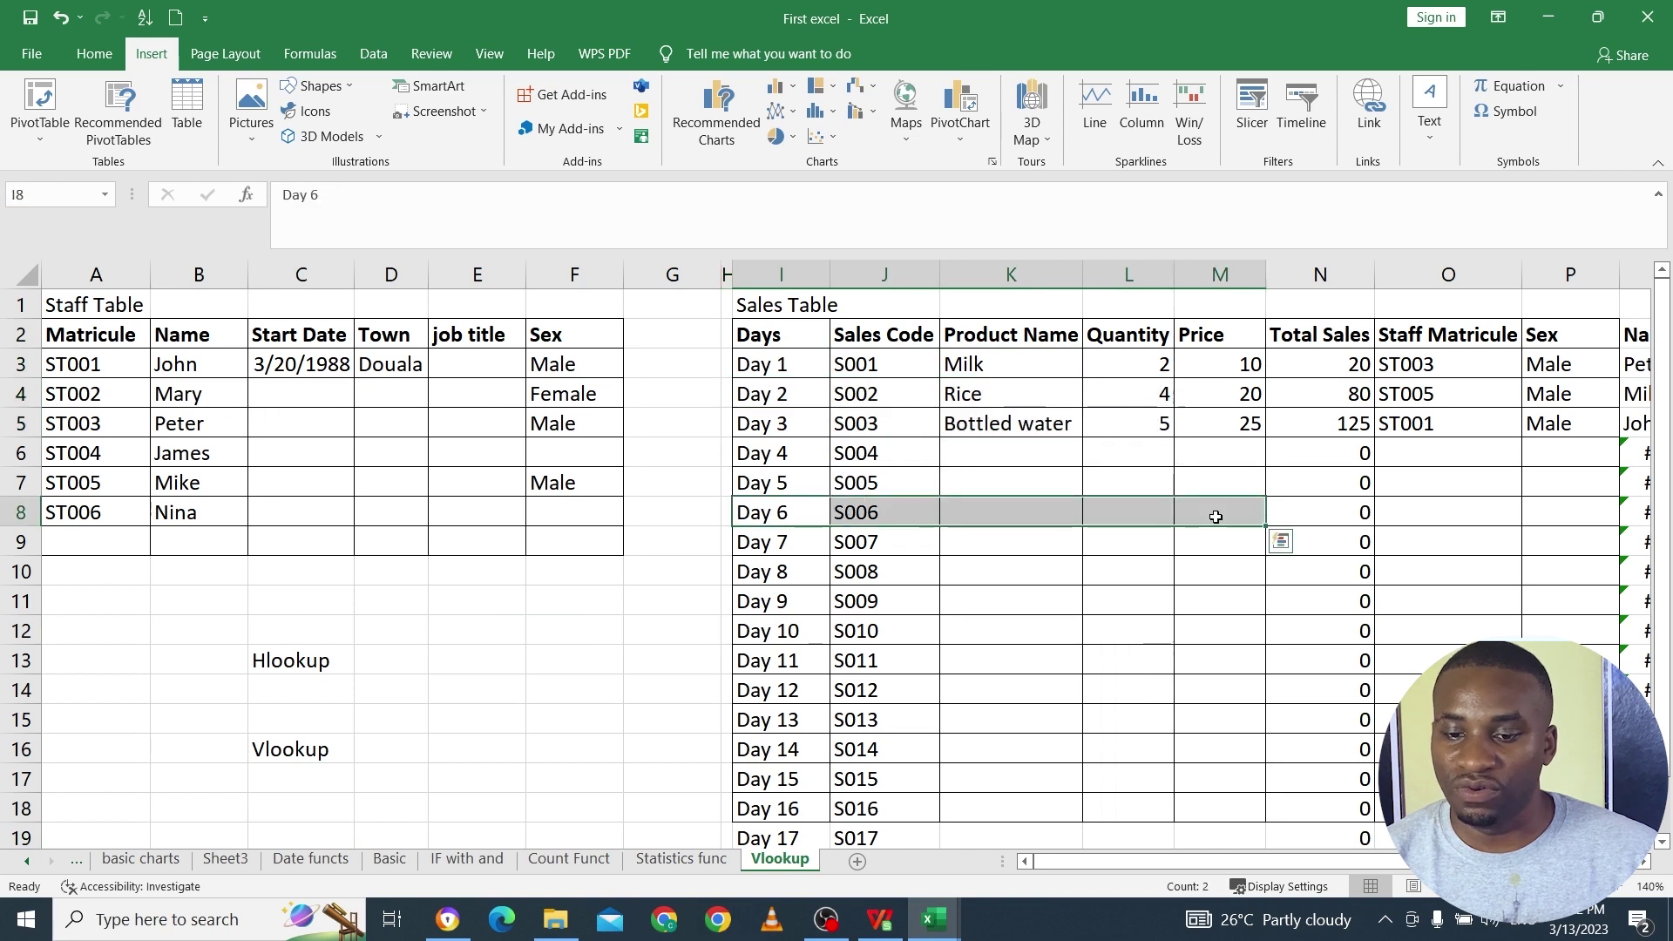
left_click(307, 655)
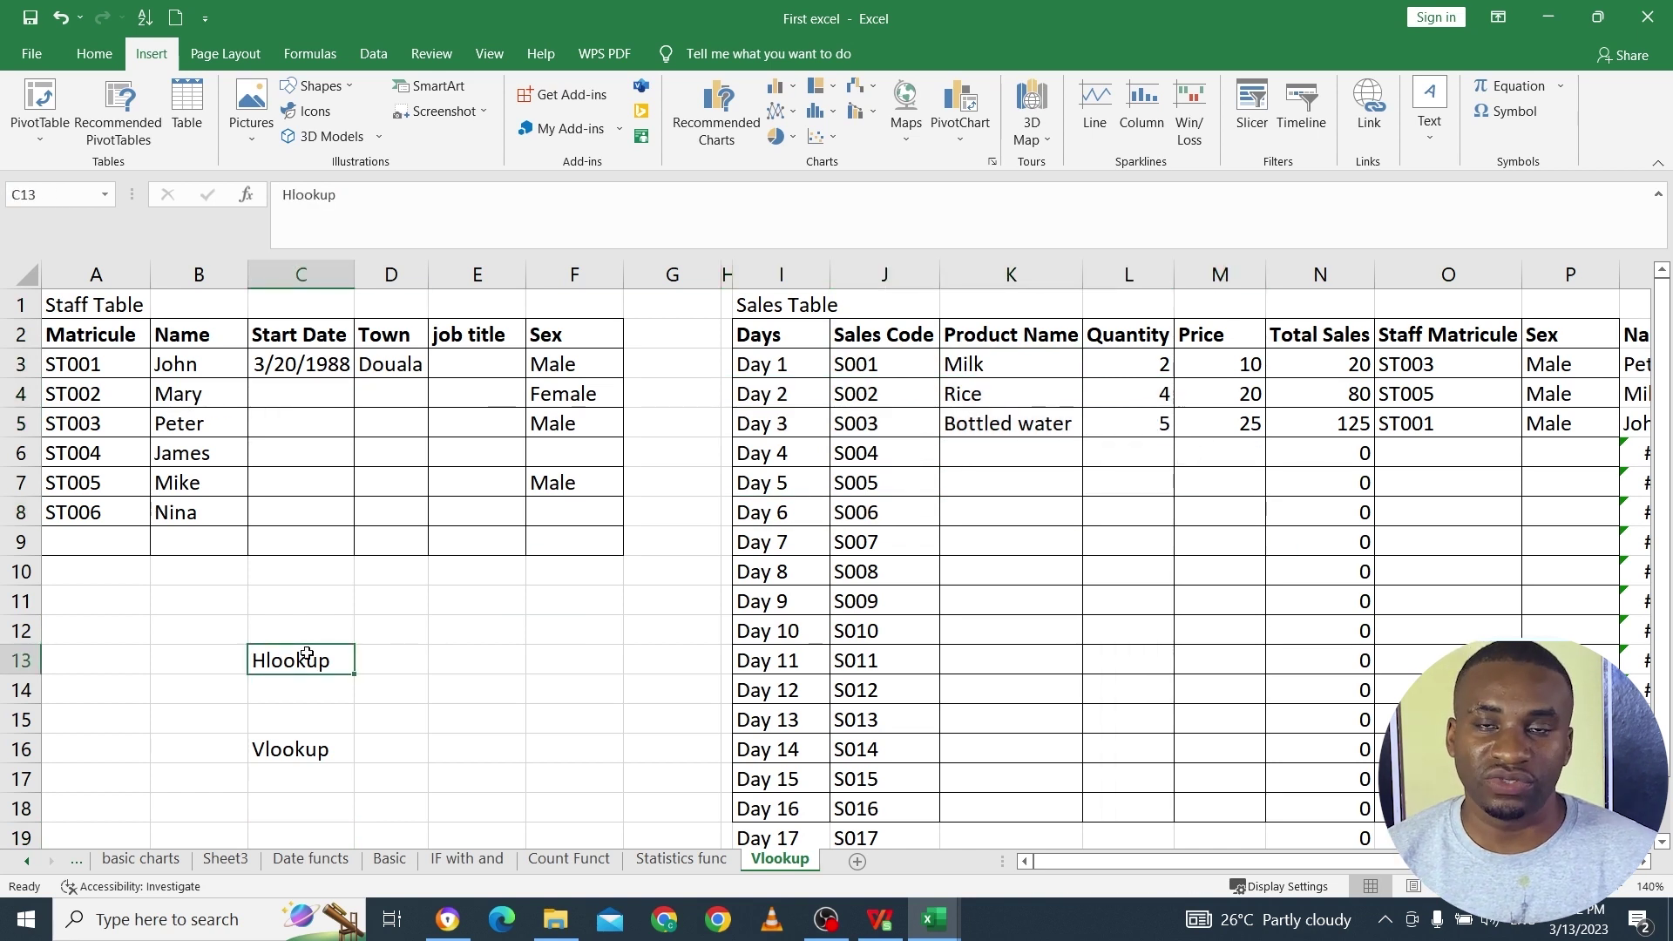
left_click(434, 667)
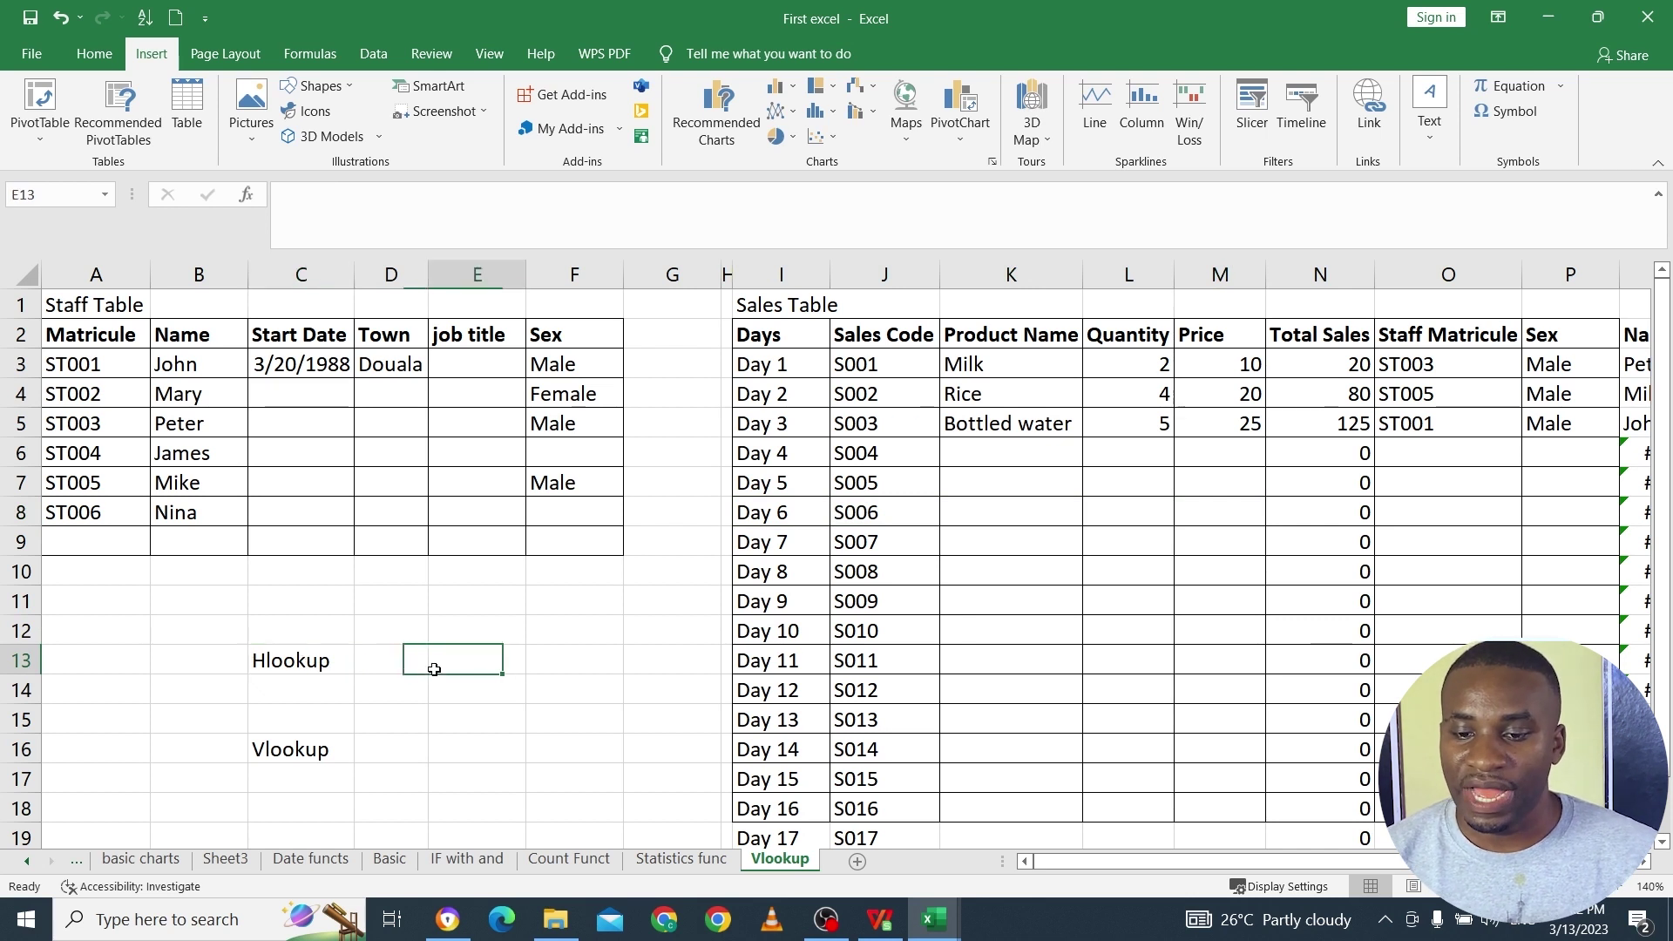
type("=hl")
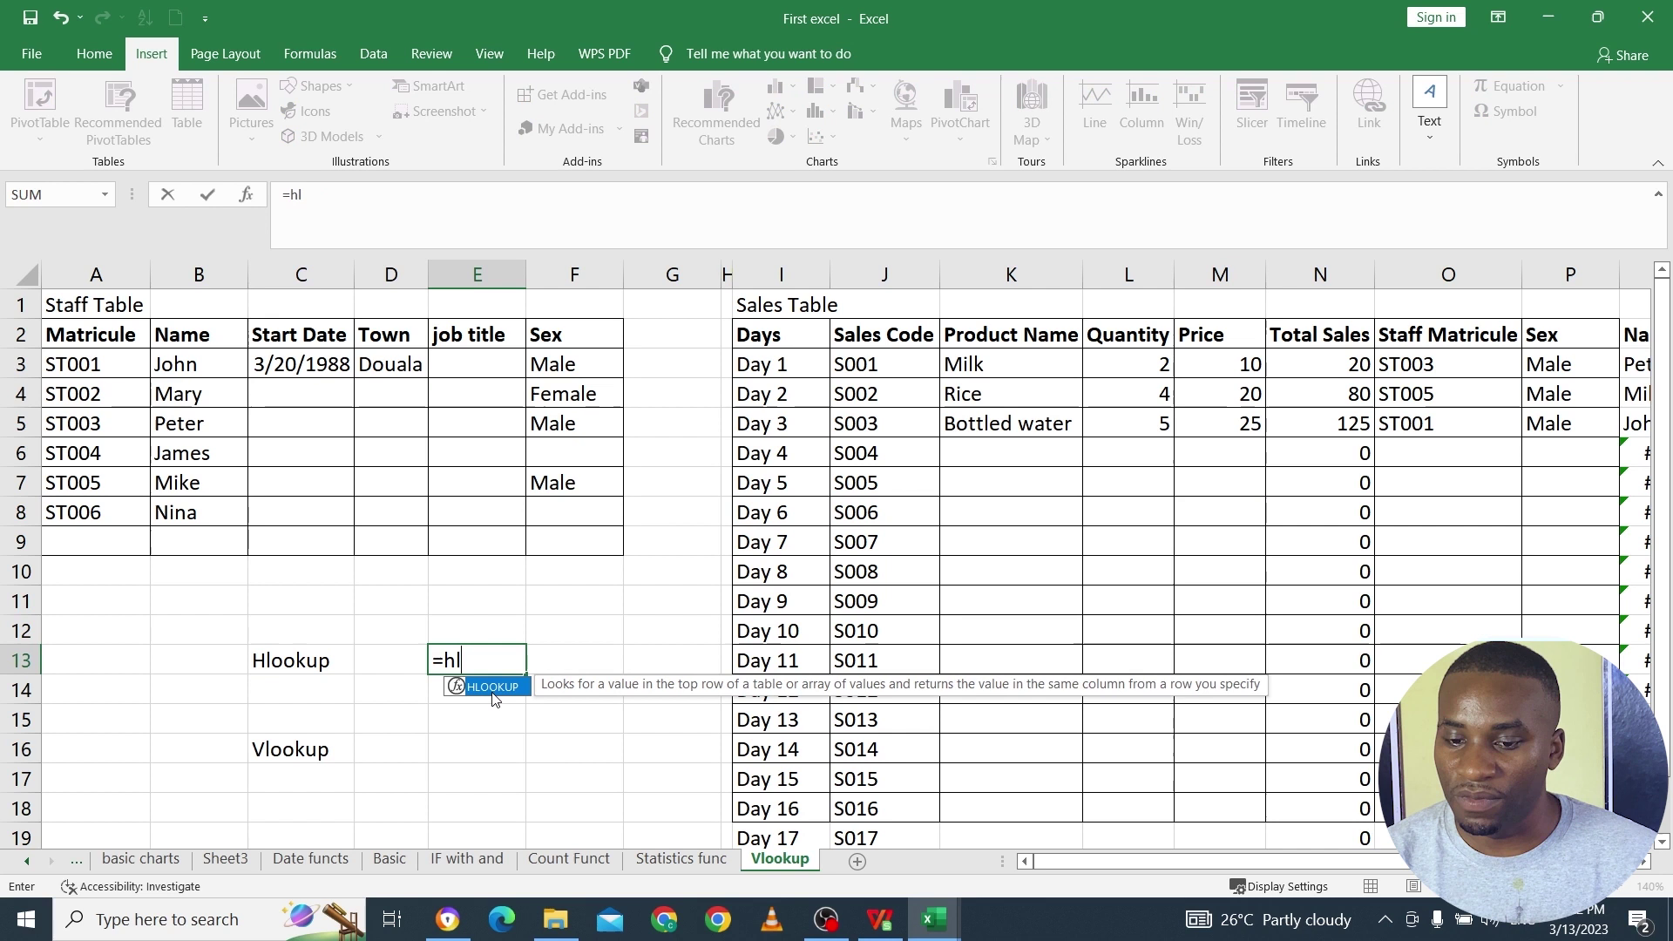
double_click(469, 689)
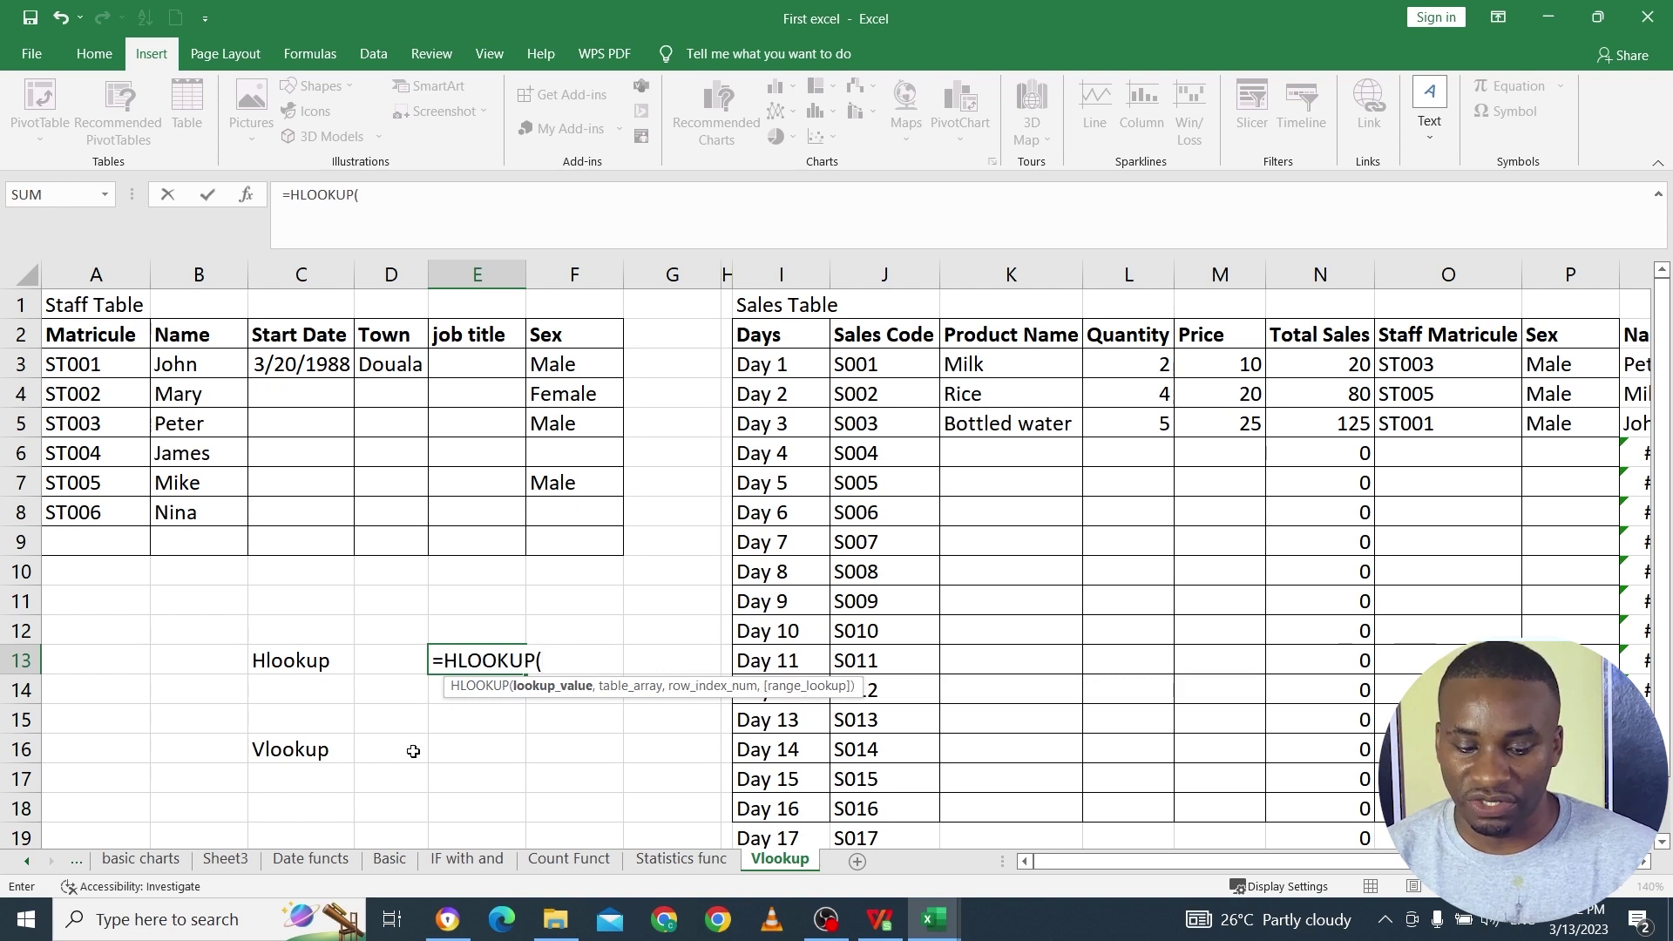
key("Escape")
Step: Examine the sales table's Sales Code, Product Name and Quantity columns and the lookup formulas in the Names column
left_click(376, 756)
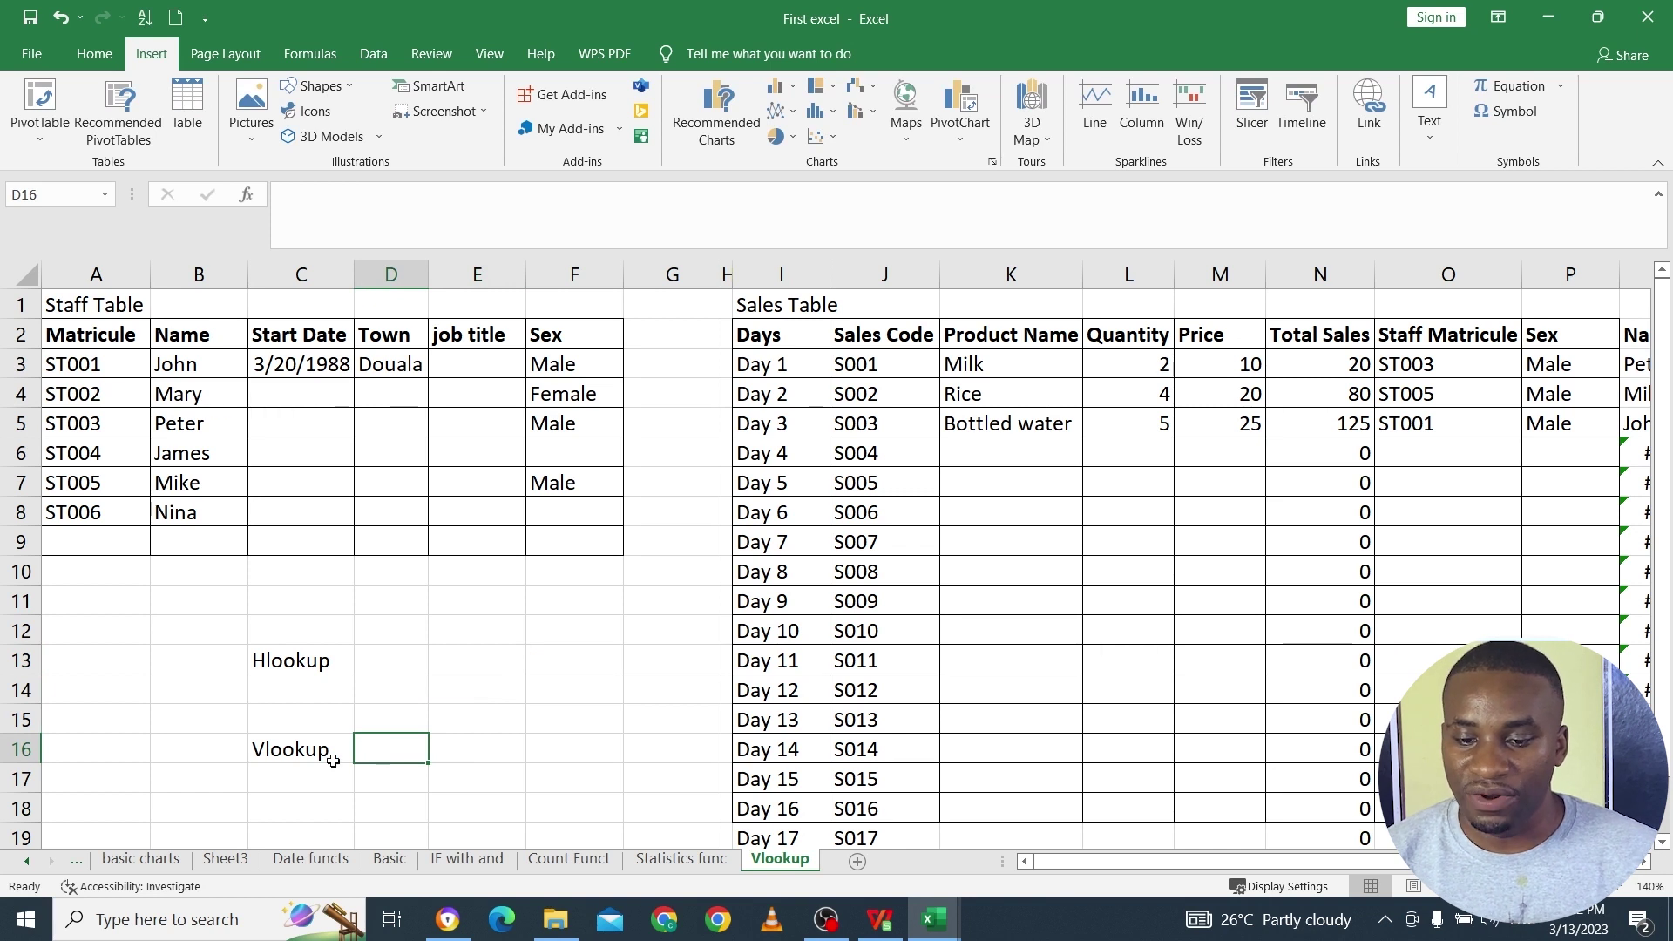
left_click(335, 763)
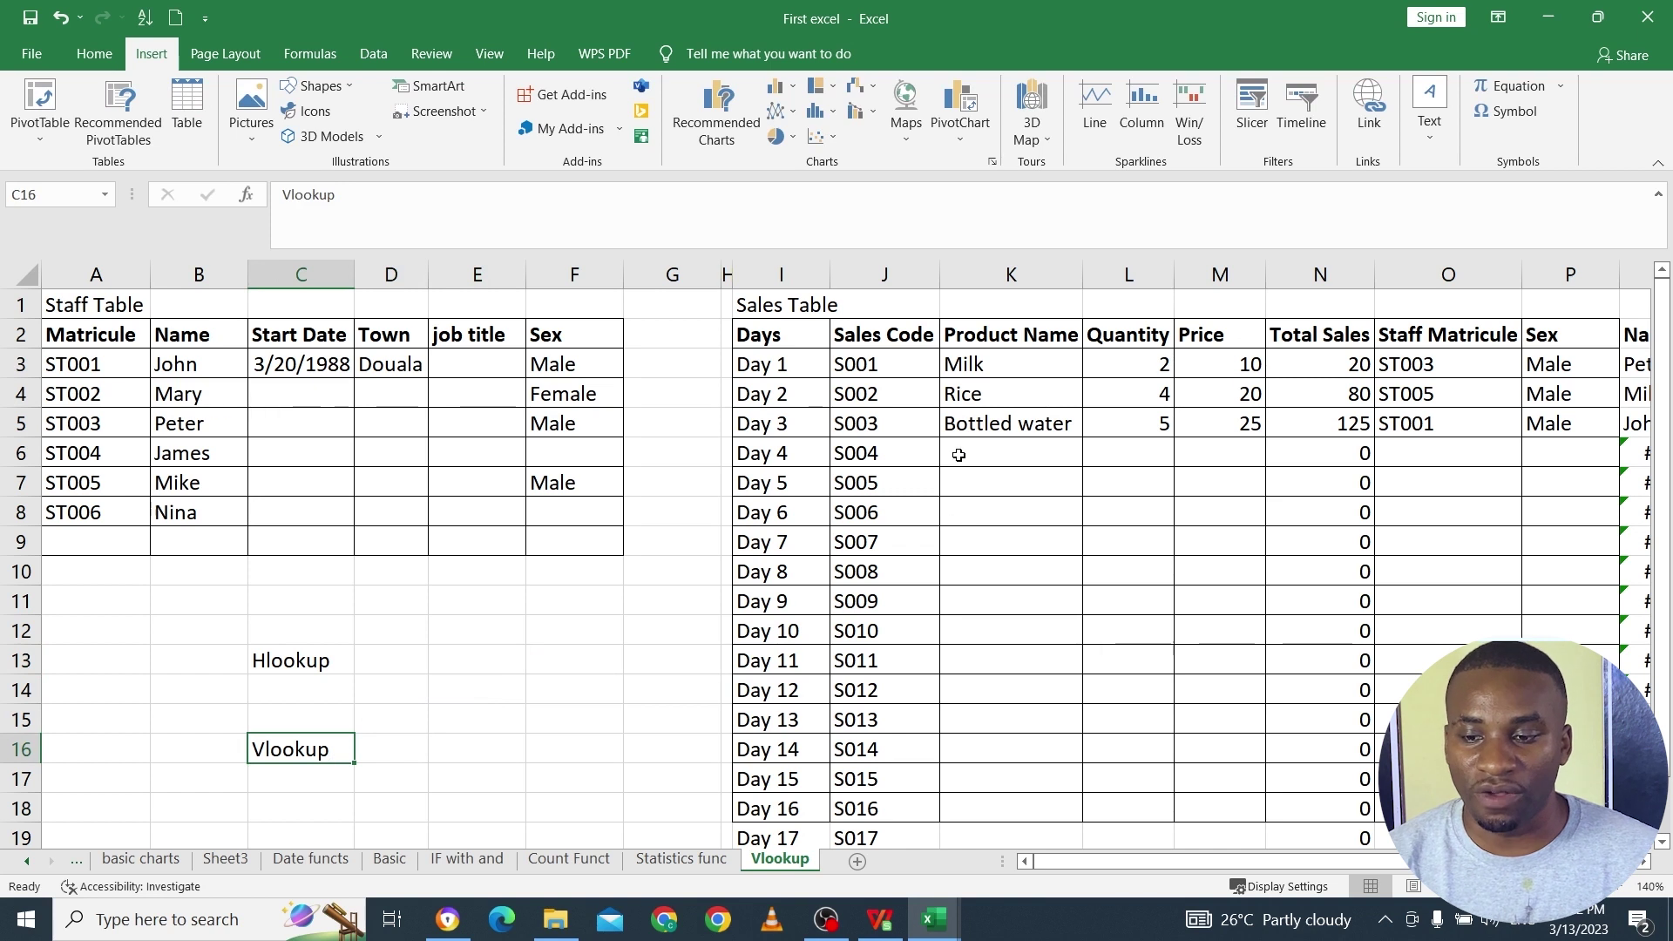
left_click_drag(904, 333, 897, 636)
left_click_drag(994, 336, 993, 521)
left_click(1129, 340)
left_click_drag(1129, 340, 1151, 514)
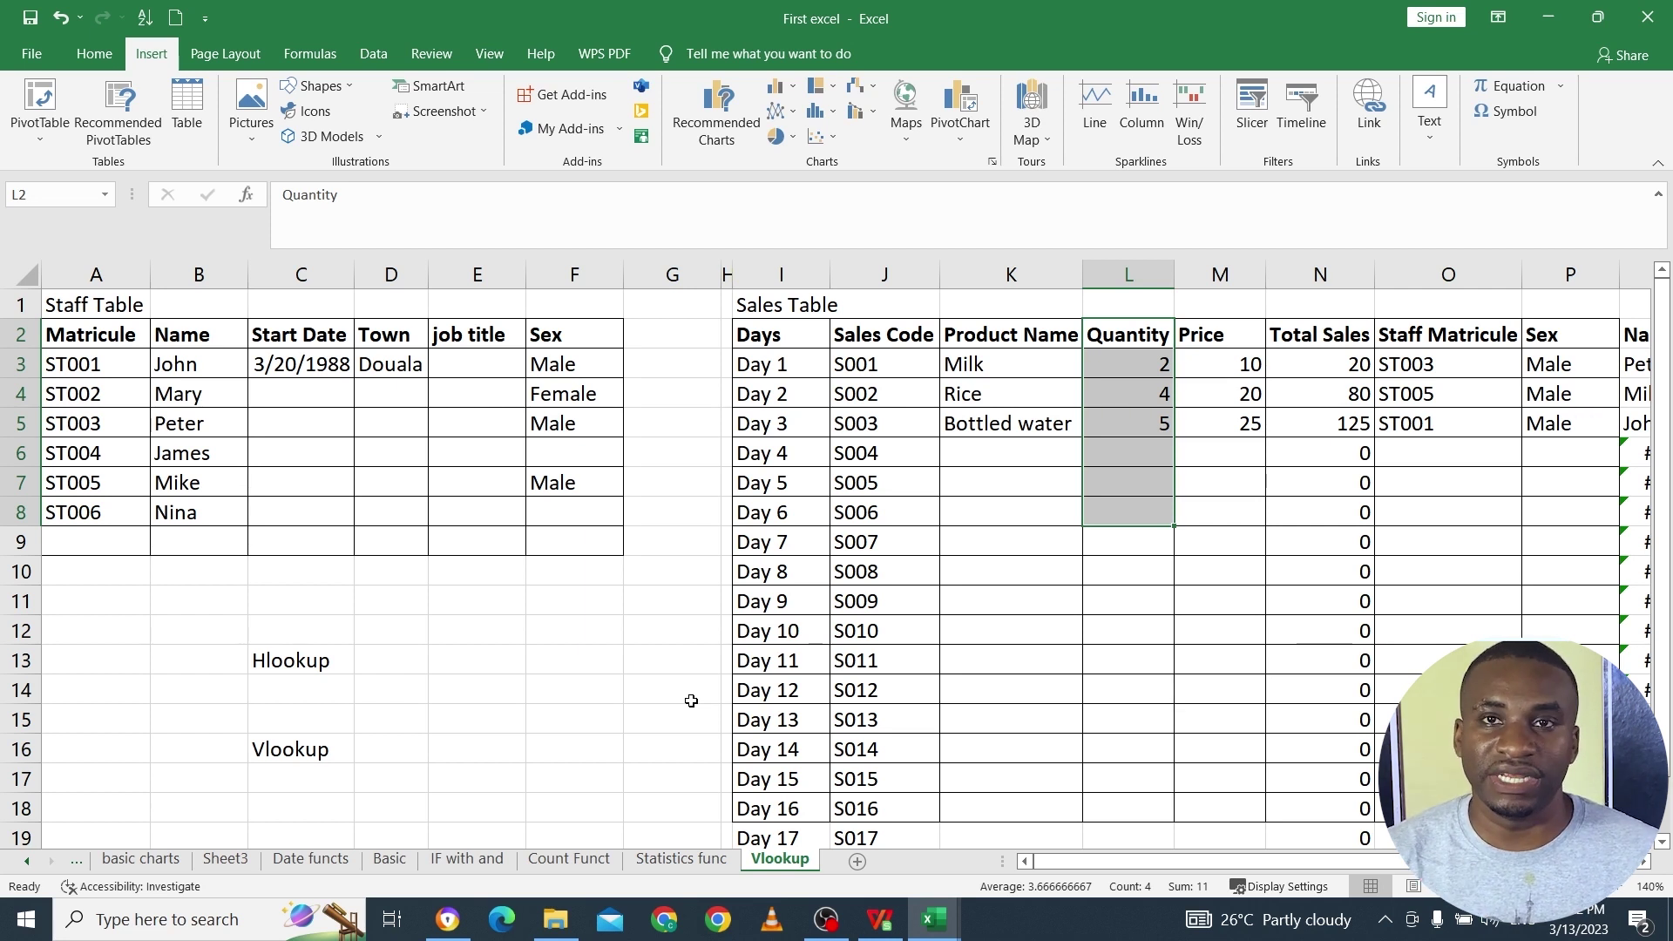
left_click(316, 429)
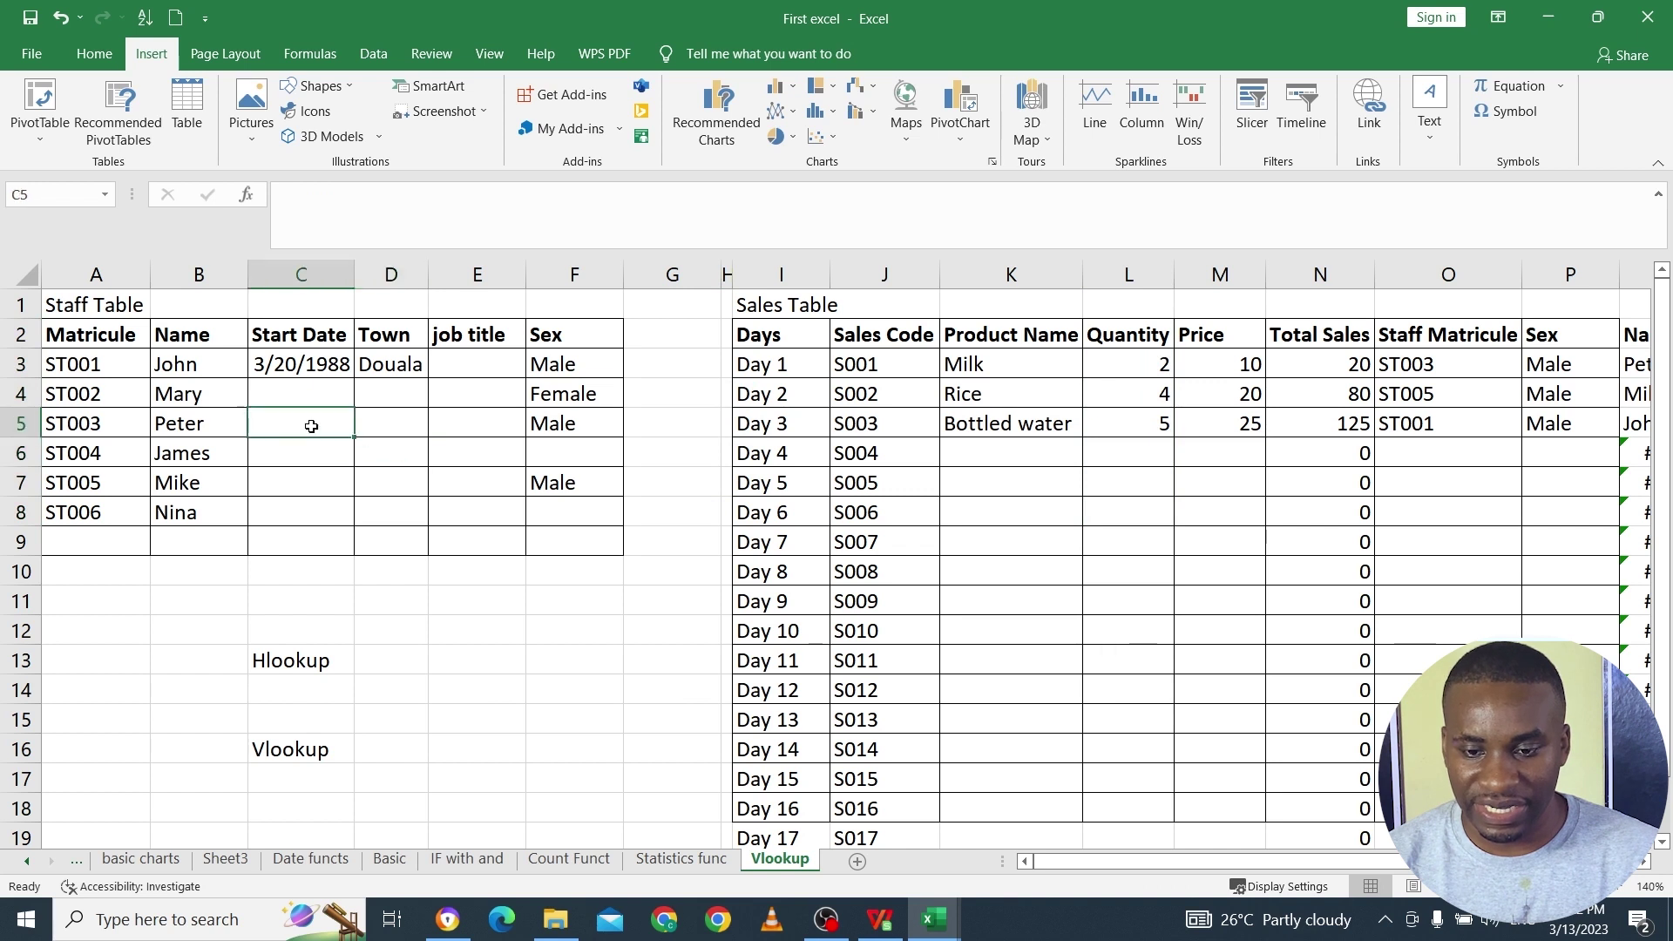
left_click(311, 475)
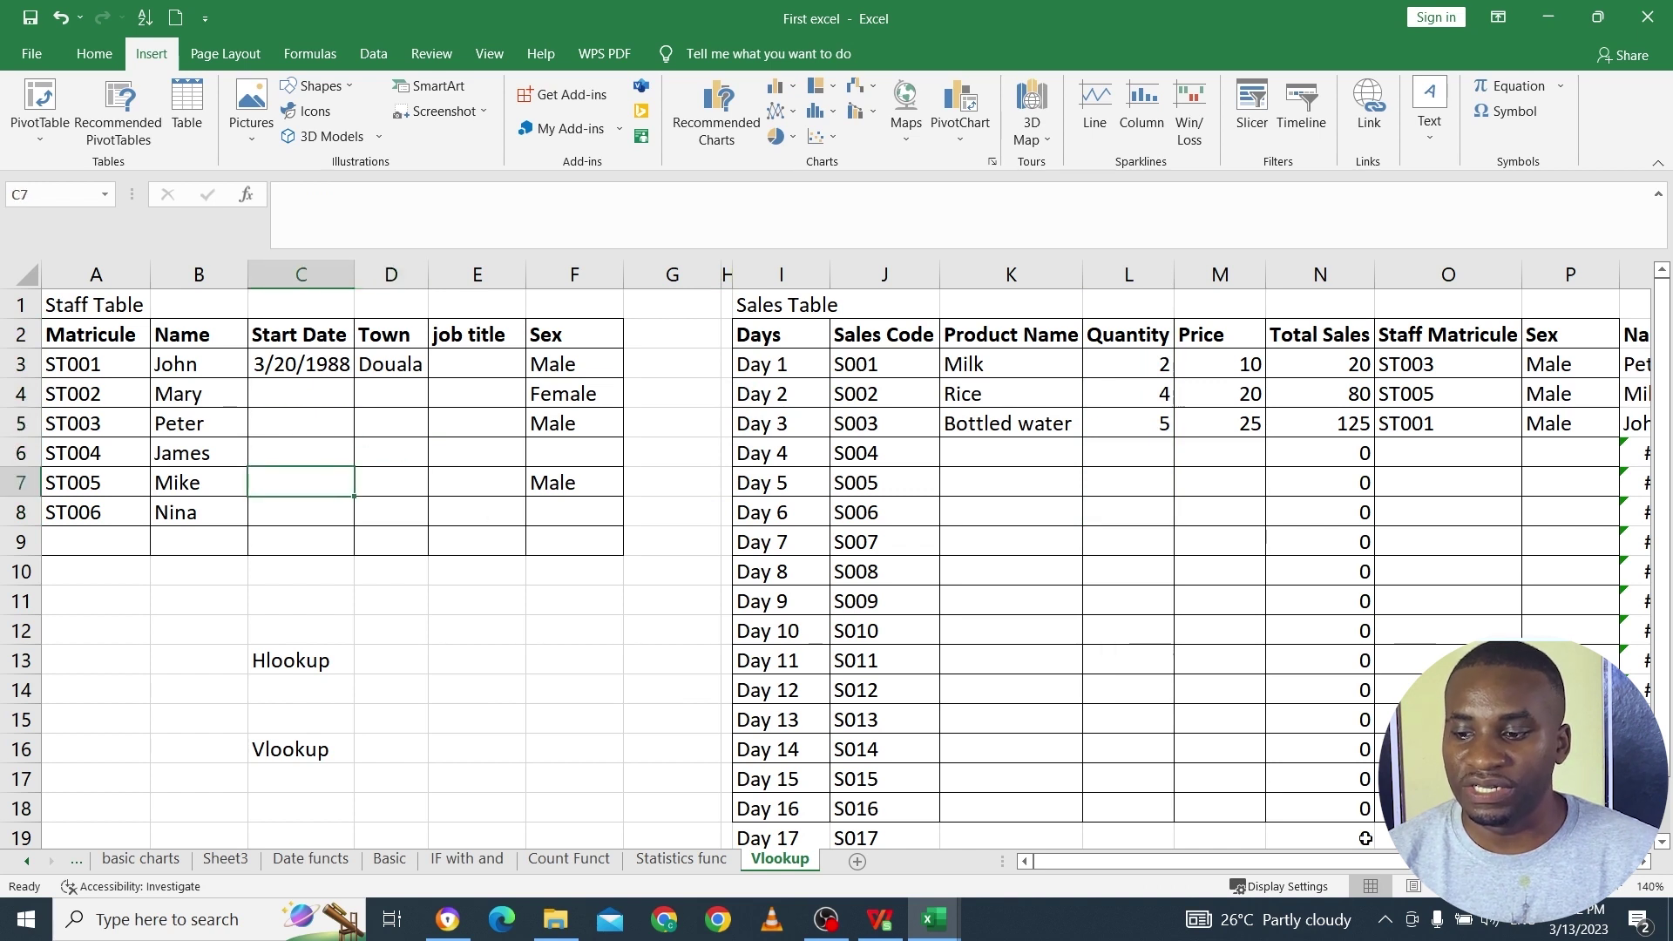
scroll(1333, 839, "right", 1)
left_click(1552, 425)
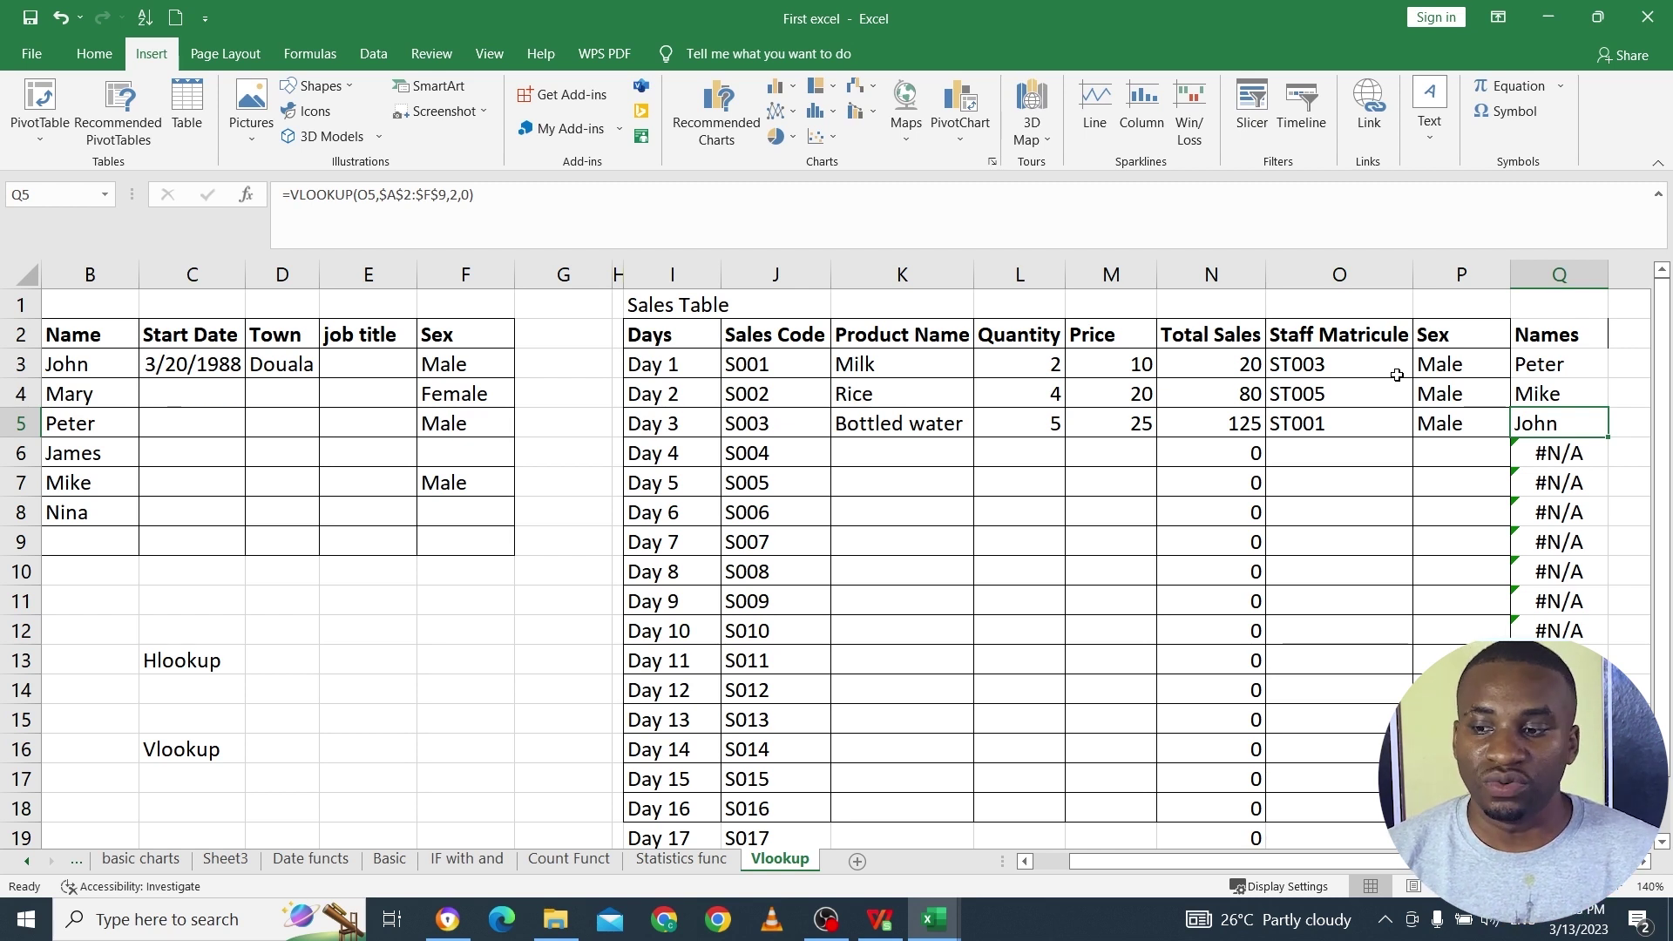
left_click(1535, 365)
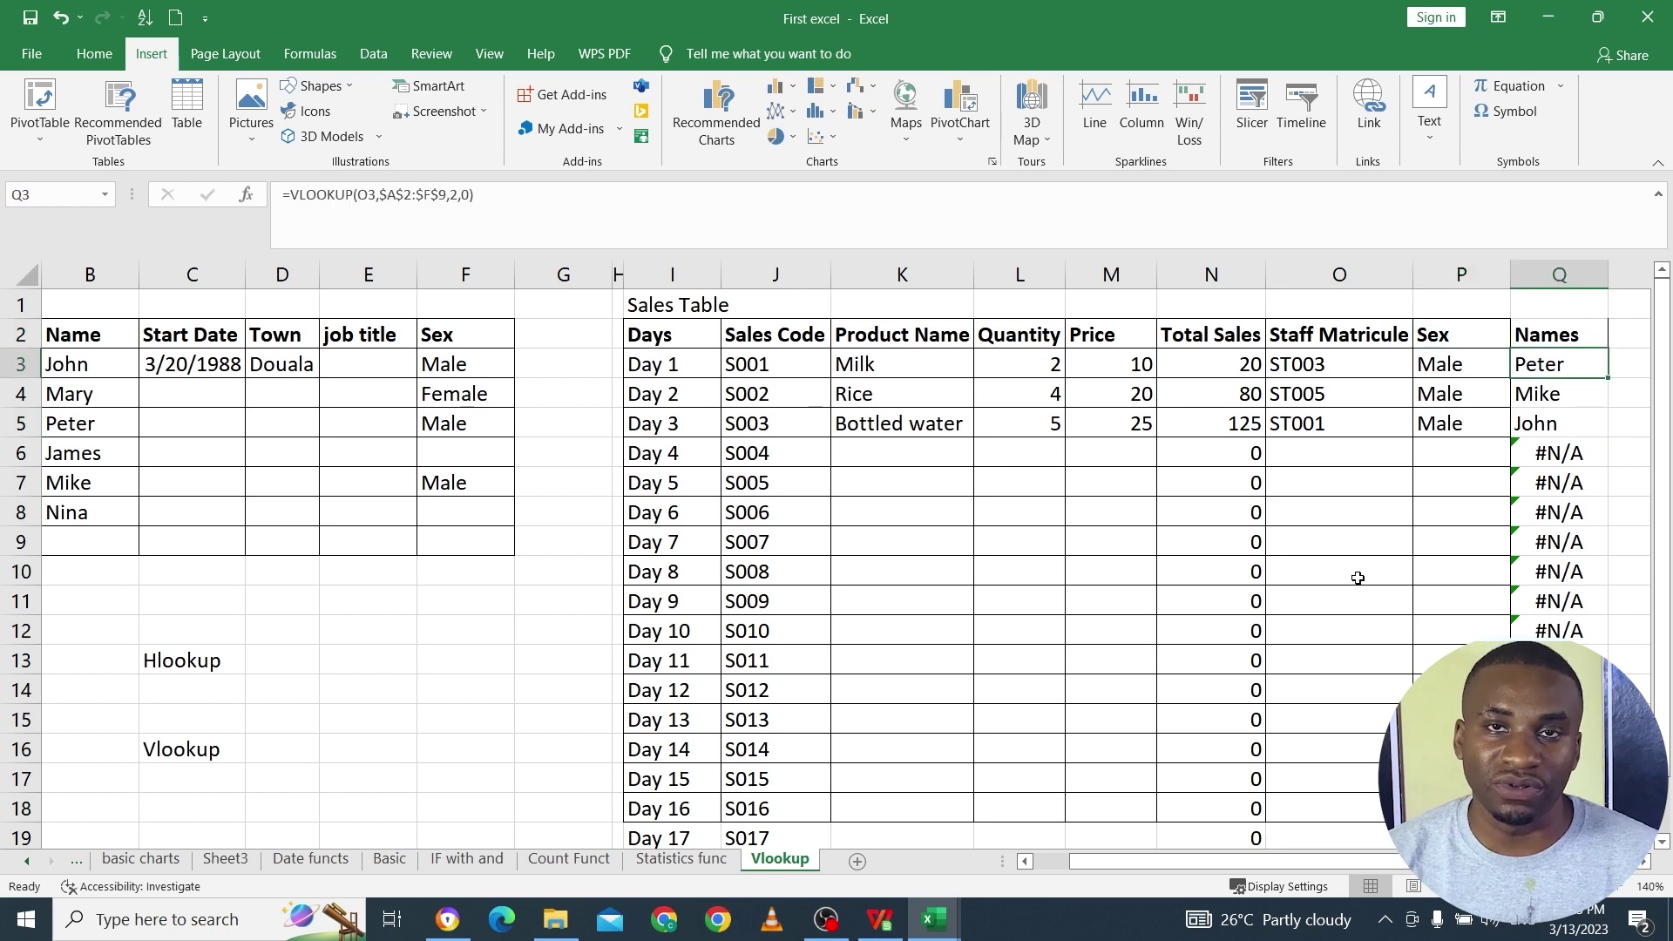